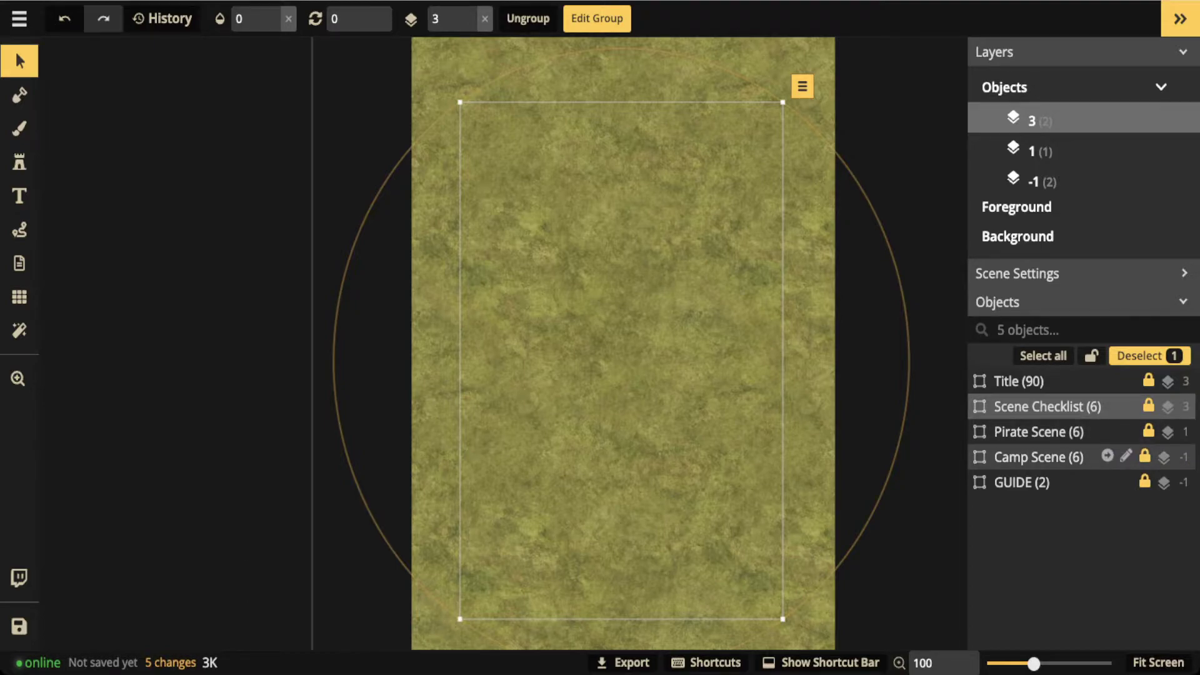
Restore the GUIDE group's opacity to 1 and show the square grid over the map
left_click(1031, 481)
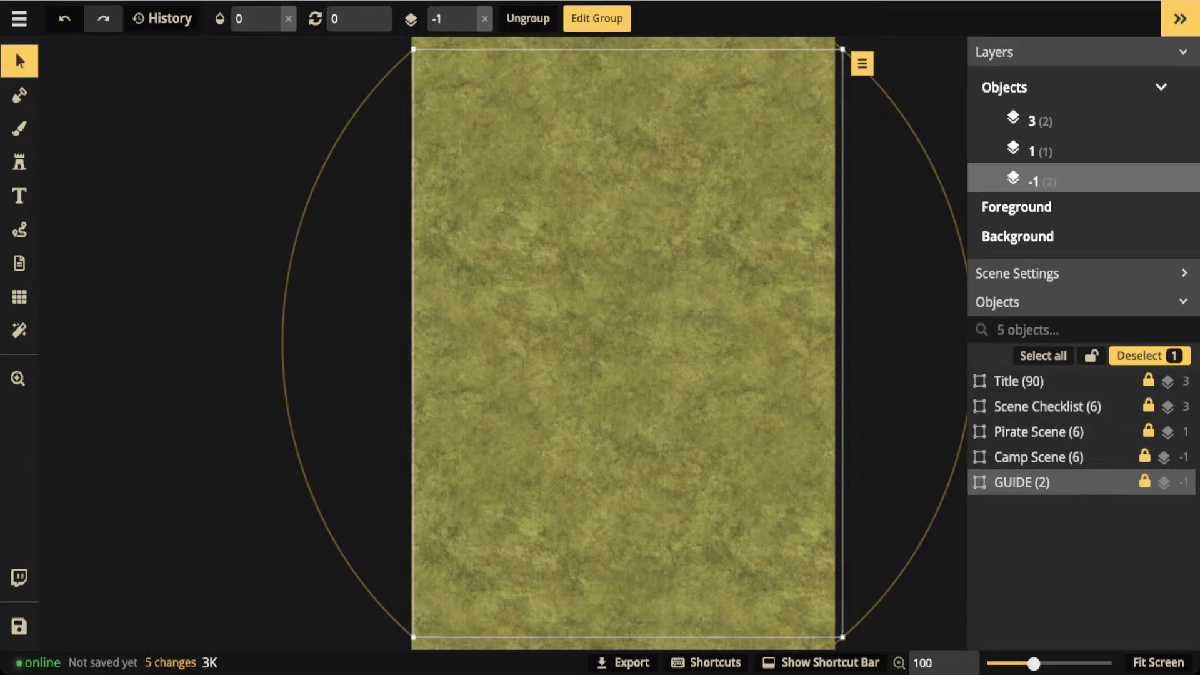
left_click(273, 14)
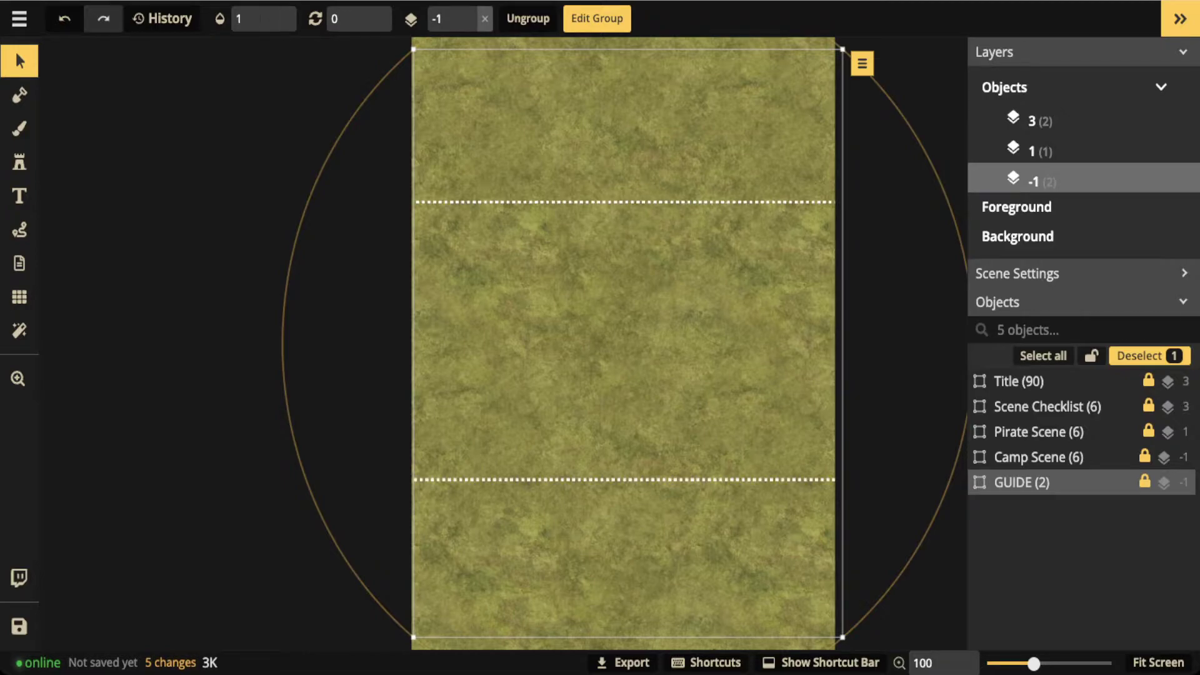
left_click(20, 297)
key("g")
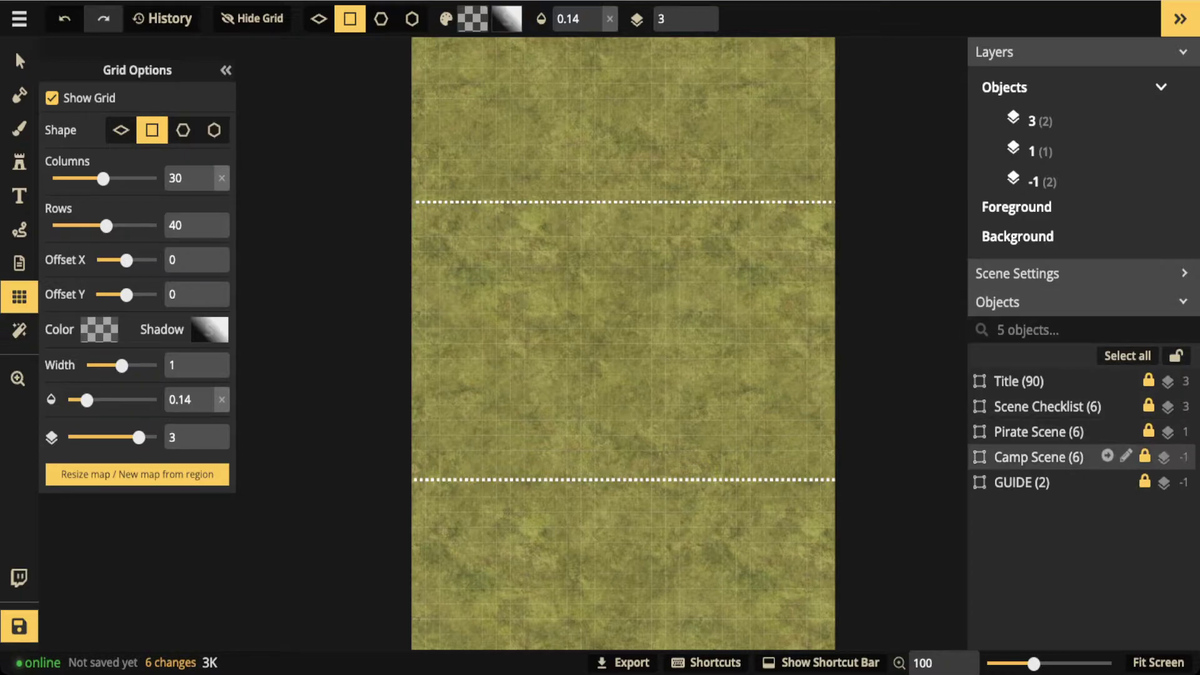
Enter the LABELS group inside GUIDE and reveal the Foreground label by resetting its opacity to 1
double_click(1022, 482)
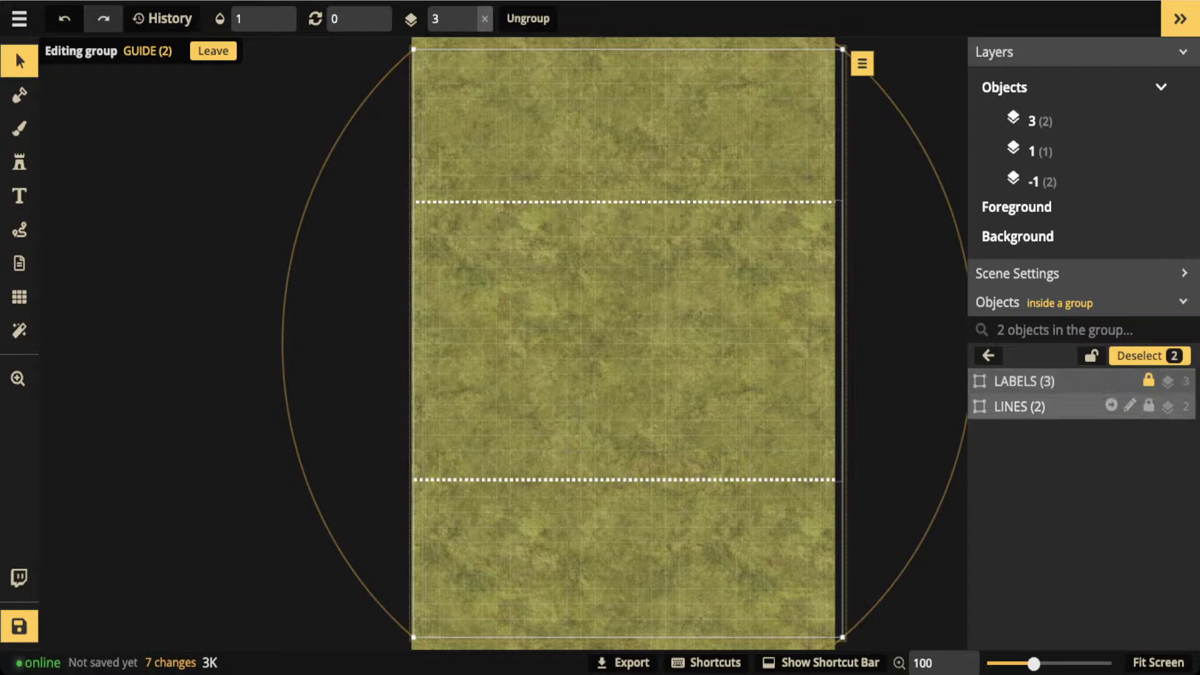
double_click(1025, 381)
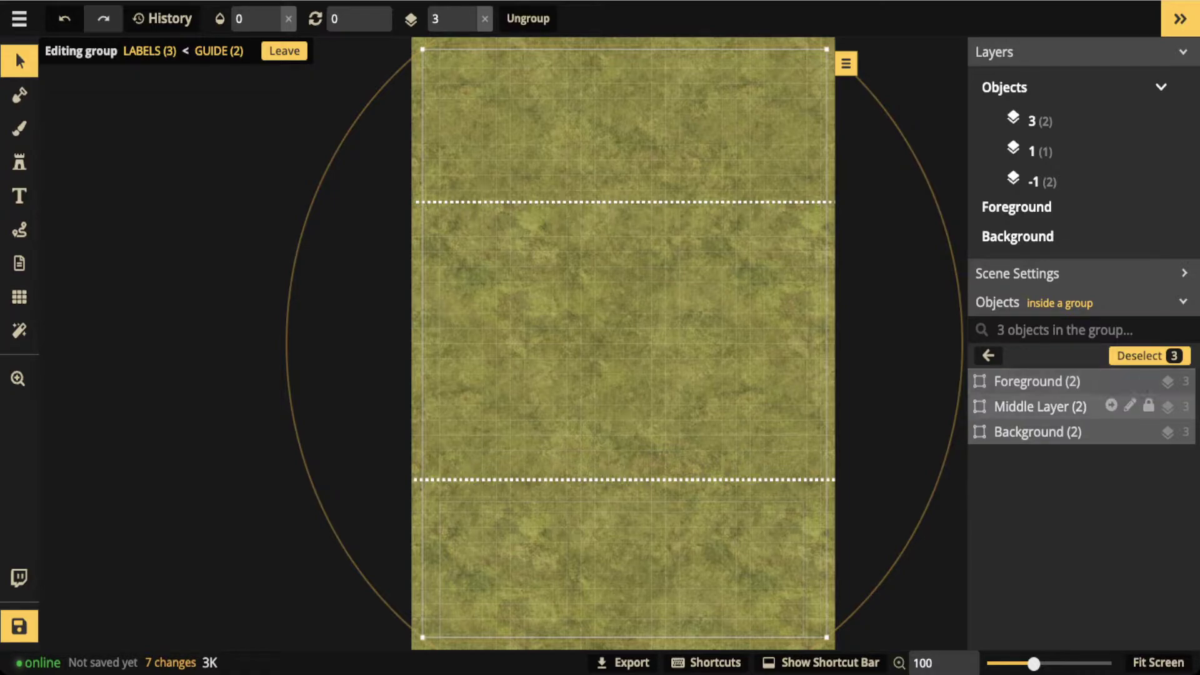
left_click(1036, 380)
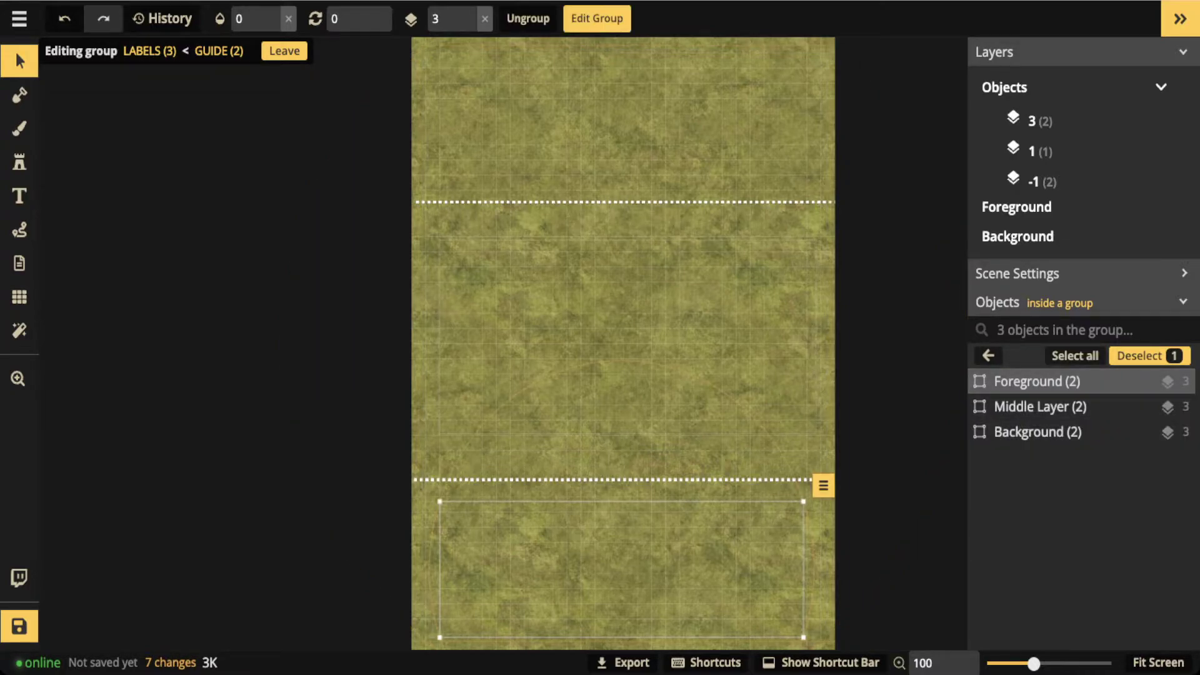
left_click(287, 19)
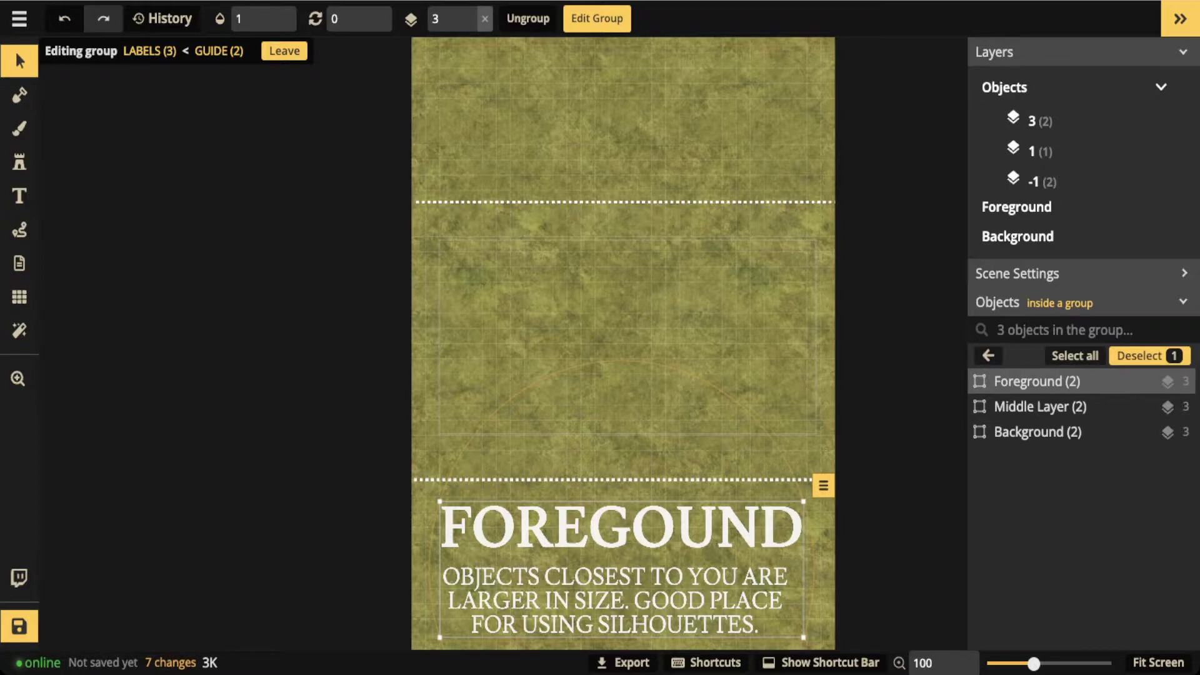
Reveal the Middle Layer and Background labels by resetting the opacity of each to 1
left_click(1039, 406)
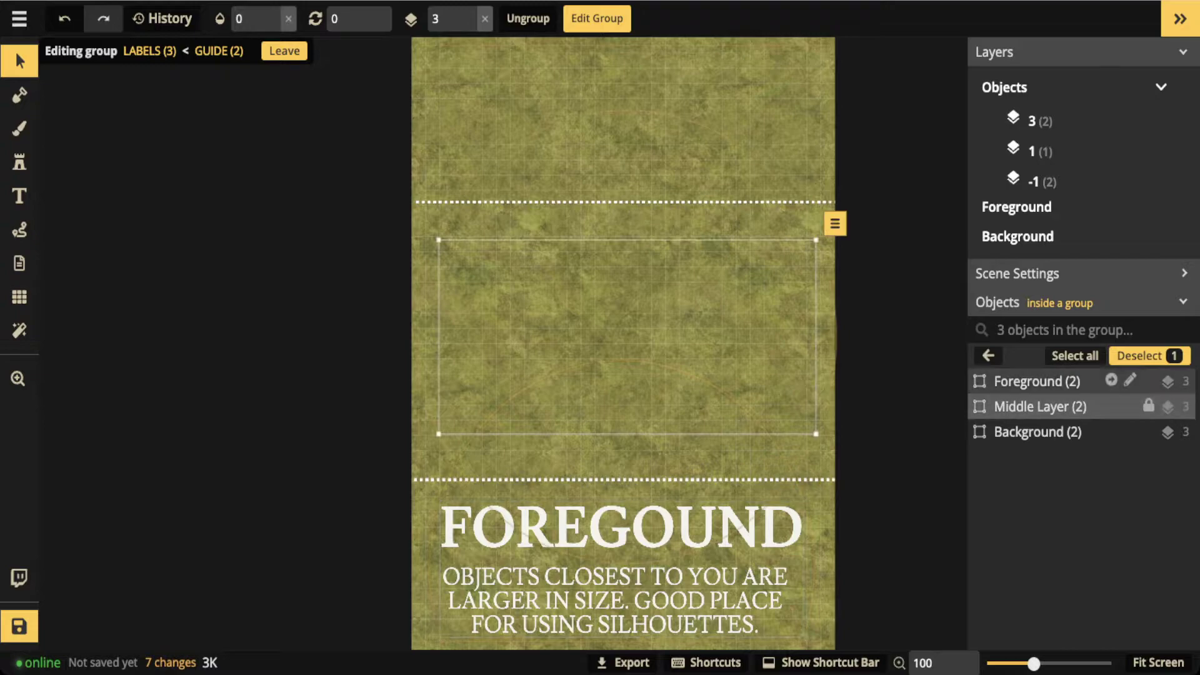
left_click(288, 18)
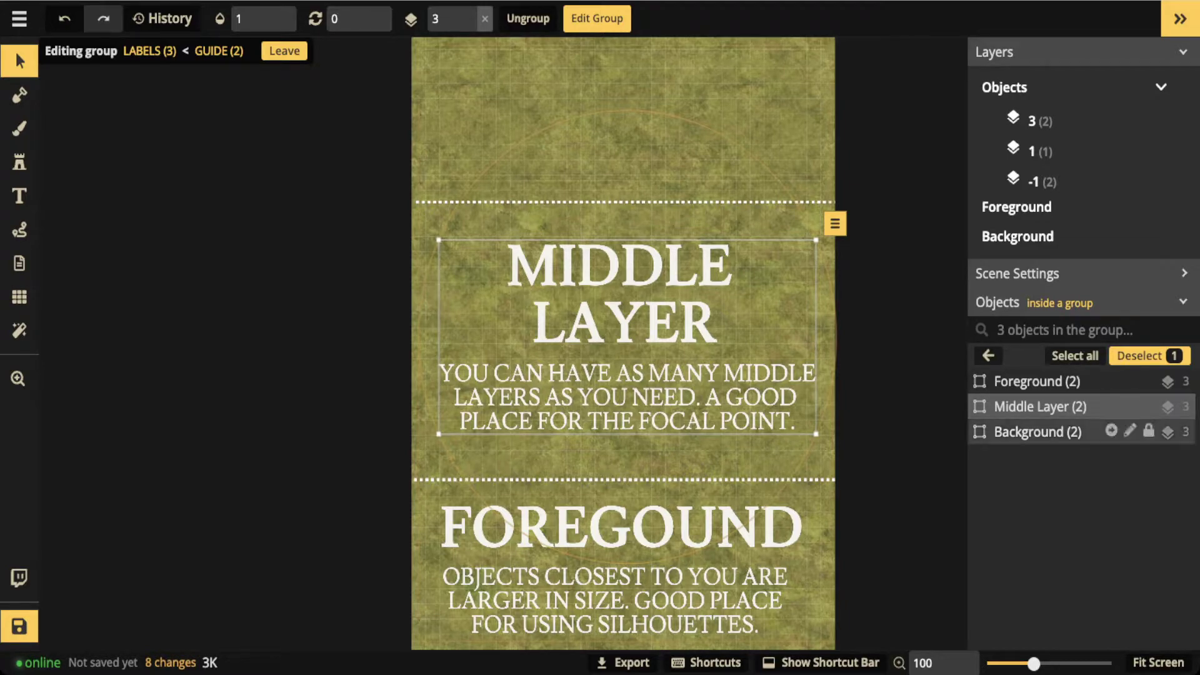
left_click(1037, 431)
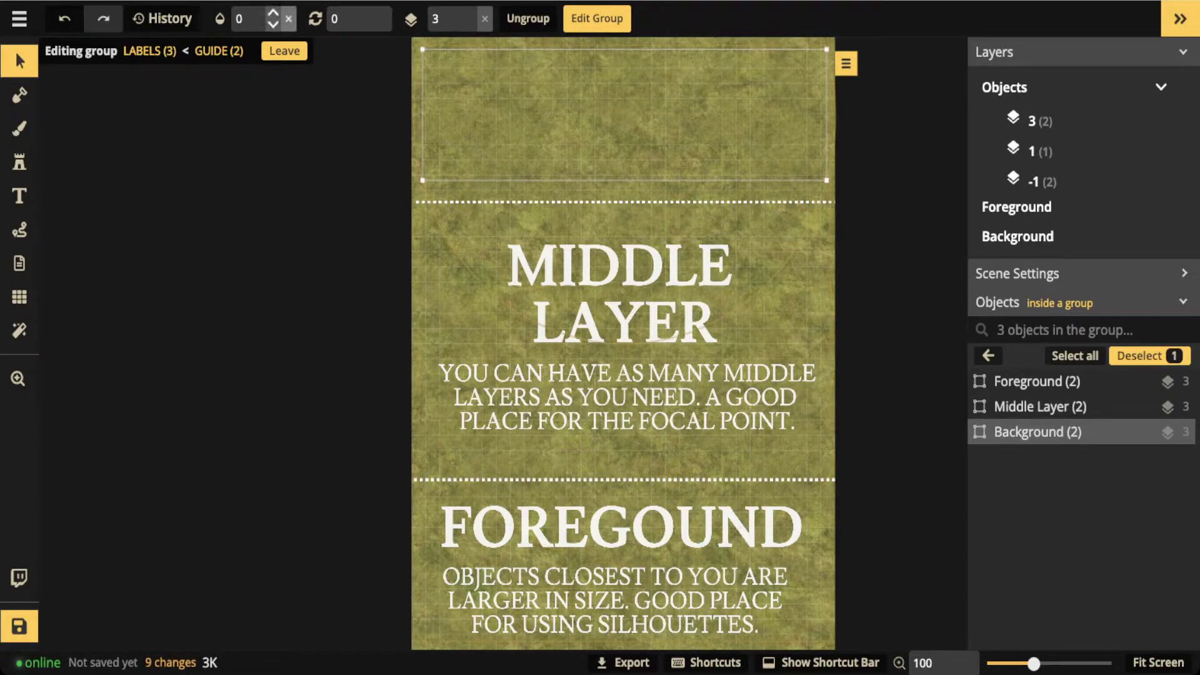
left_click(284, 17)
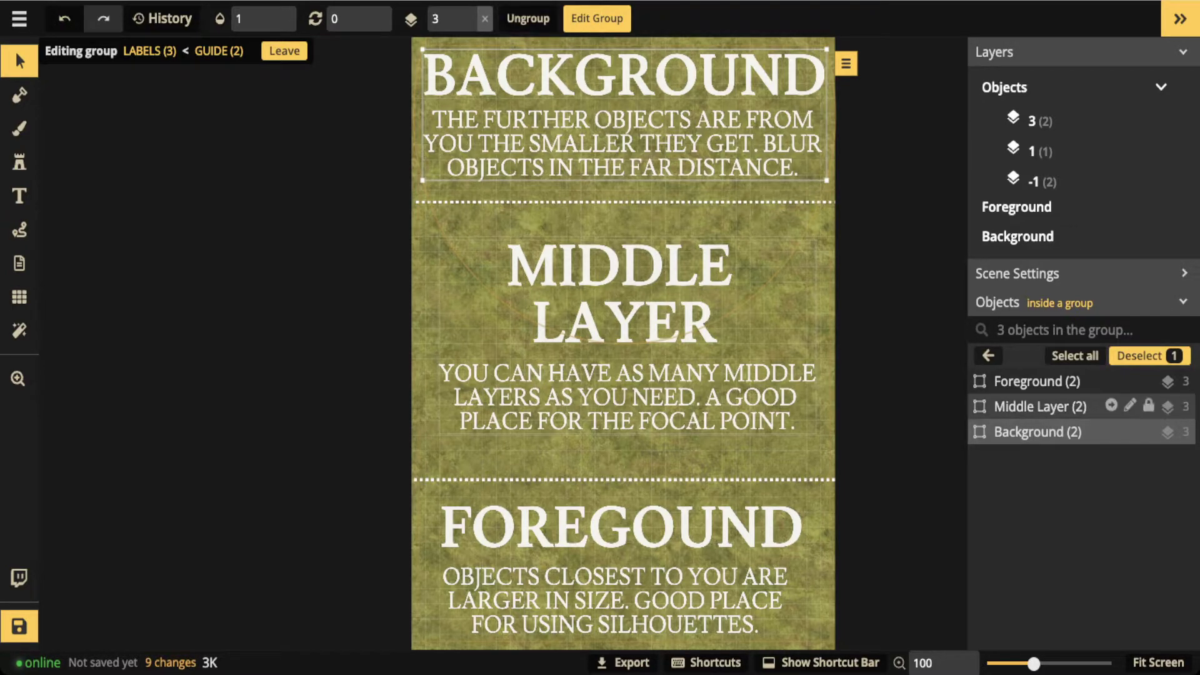
Hide the Foreground, Middle Layer and Background labels together with opacity 0, and leave the LABELS and GUIDE groups
left_click(1037, 380)
left_click(1038, 431, "shift")
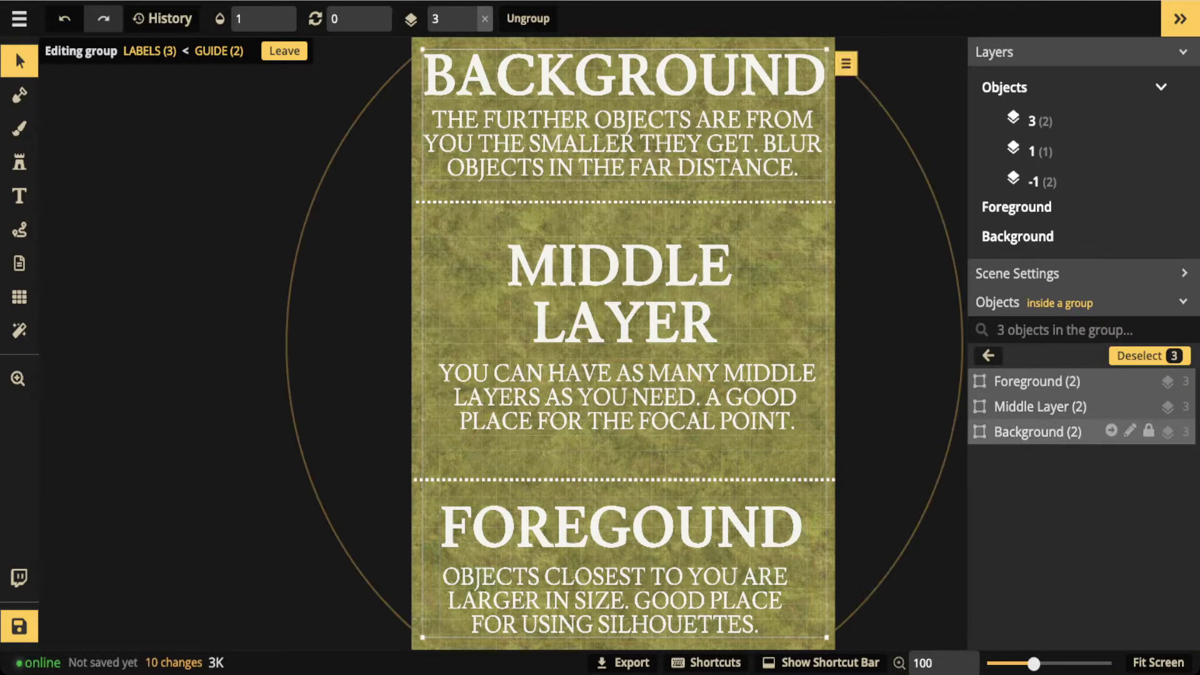
left_click(268, 19)
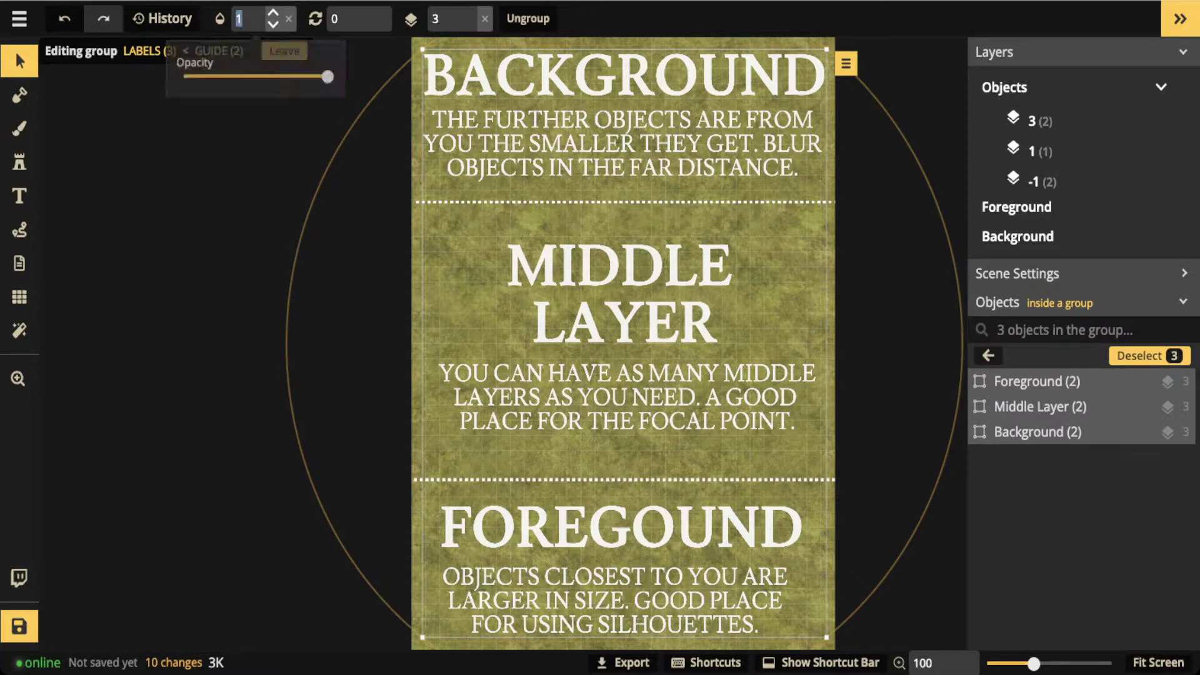
type("0")
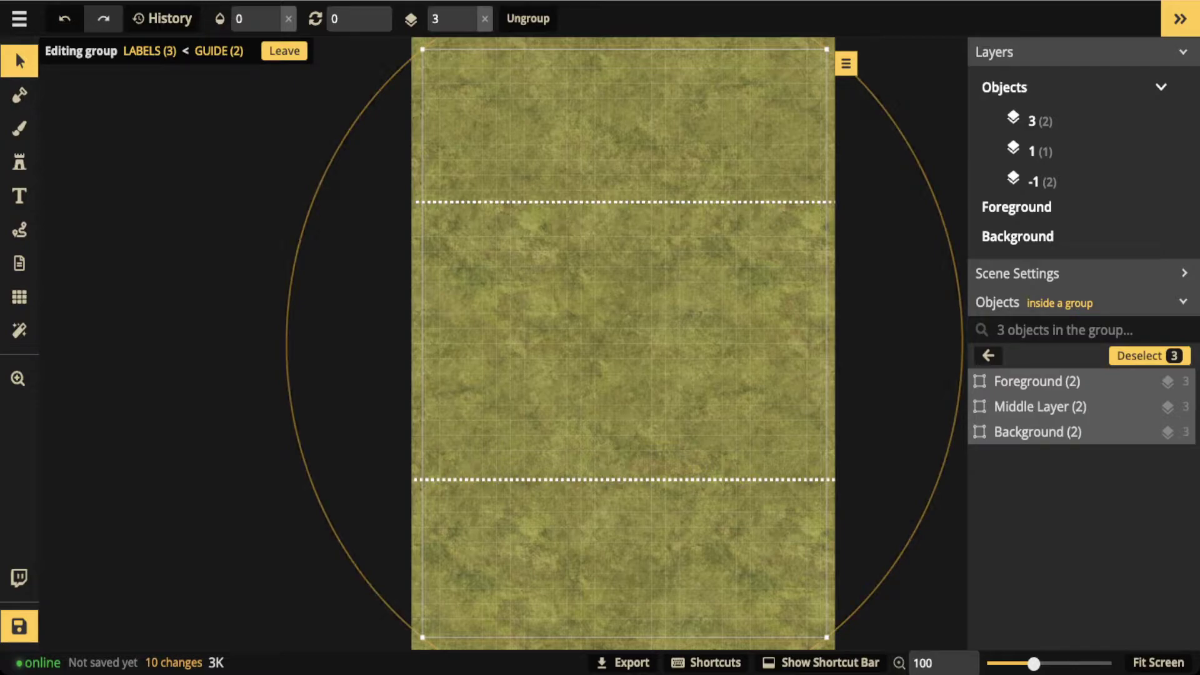
key("Escape")
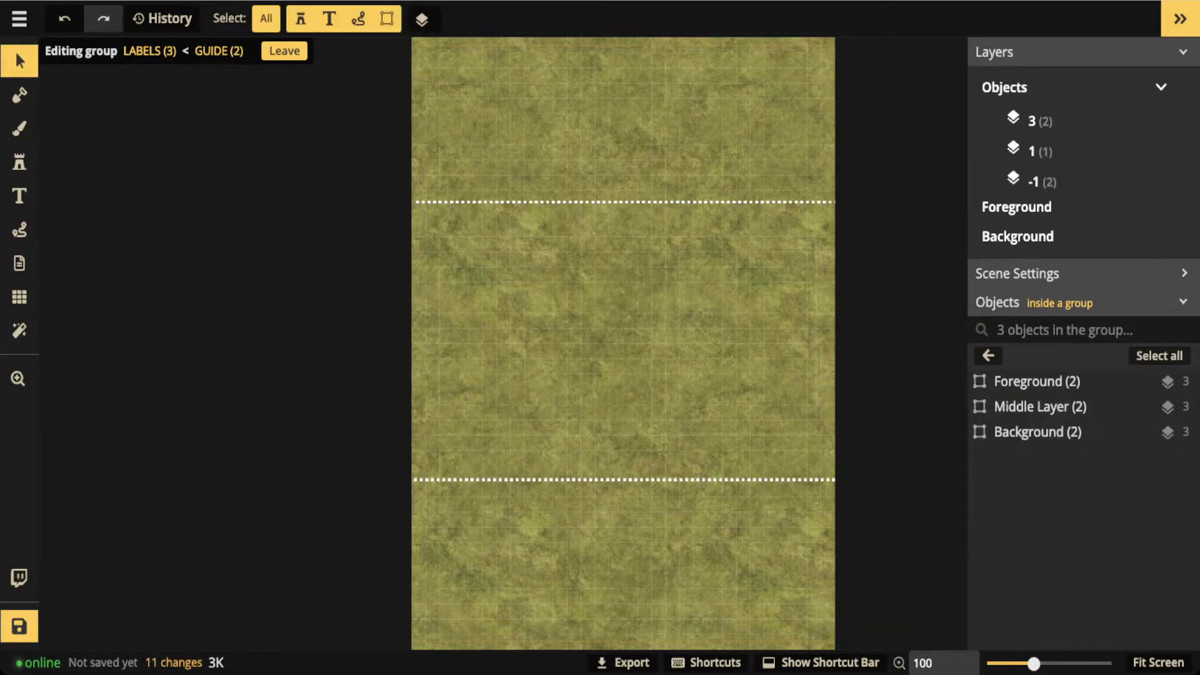
key("Escape")
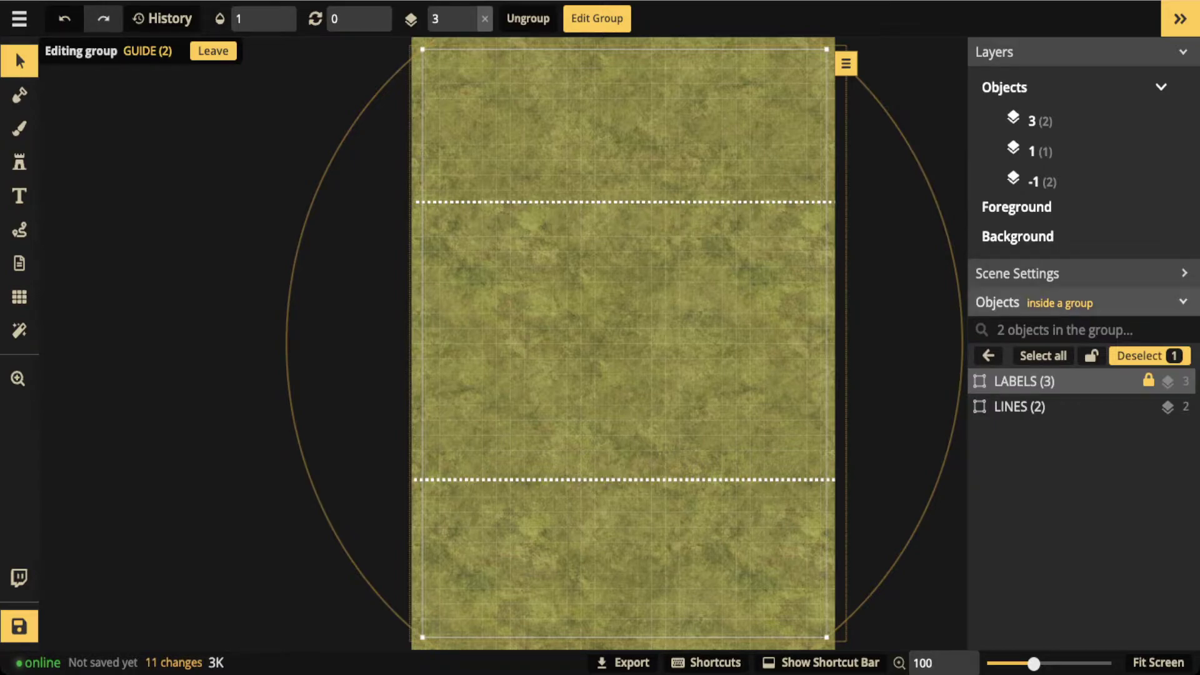
left_click(988, 356)
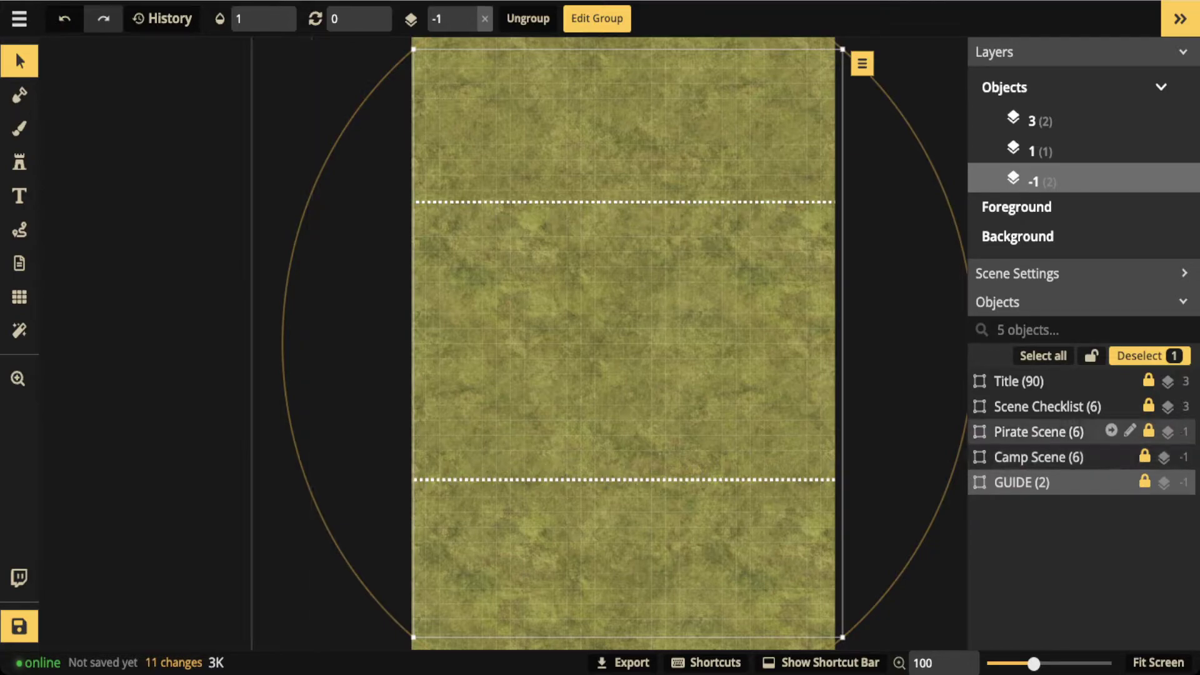
Enter the Focal Point group inside Camp Scene and reveal the Campfire by resetting its opacity to 1
double_click(1037, 457)
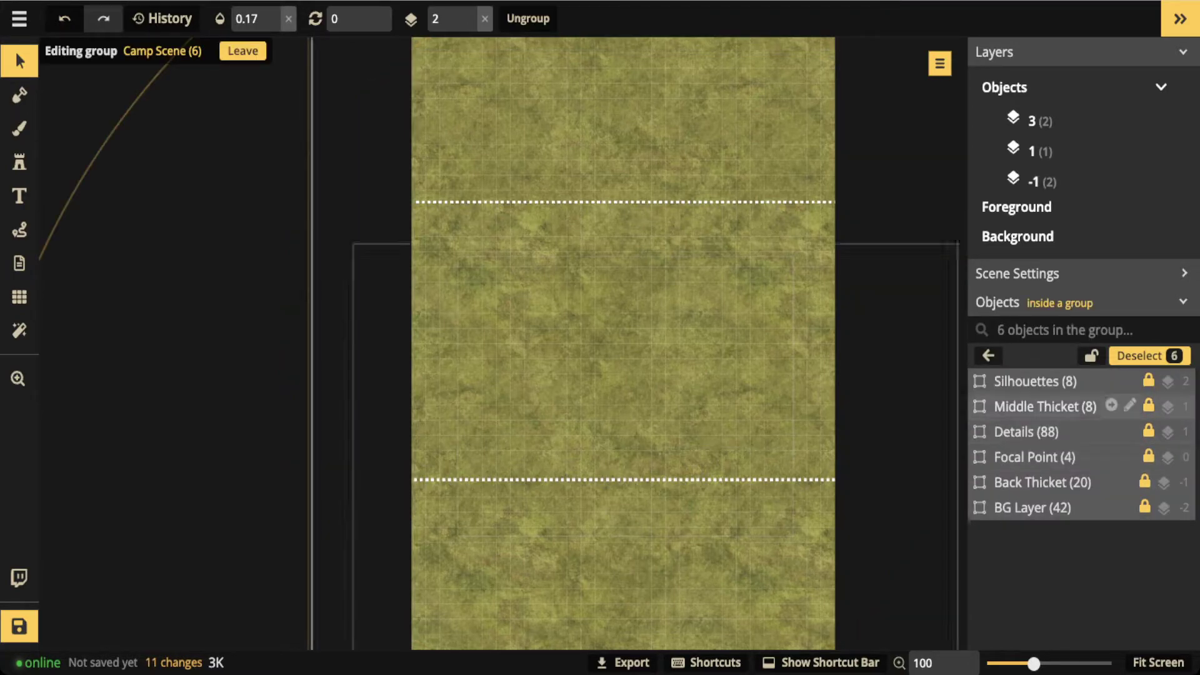
left_click(1037, 457)
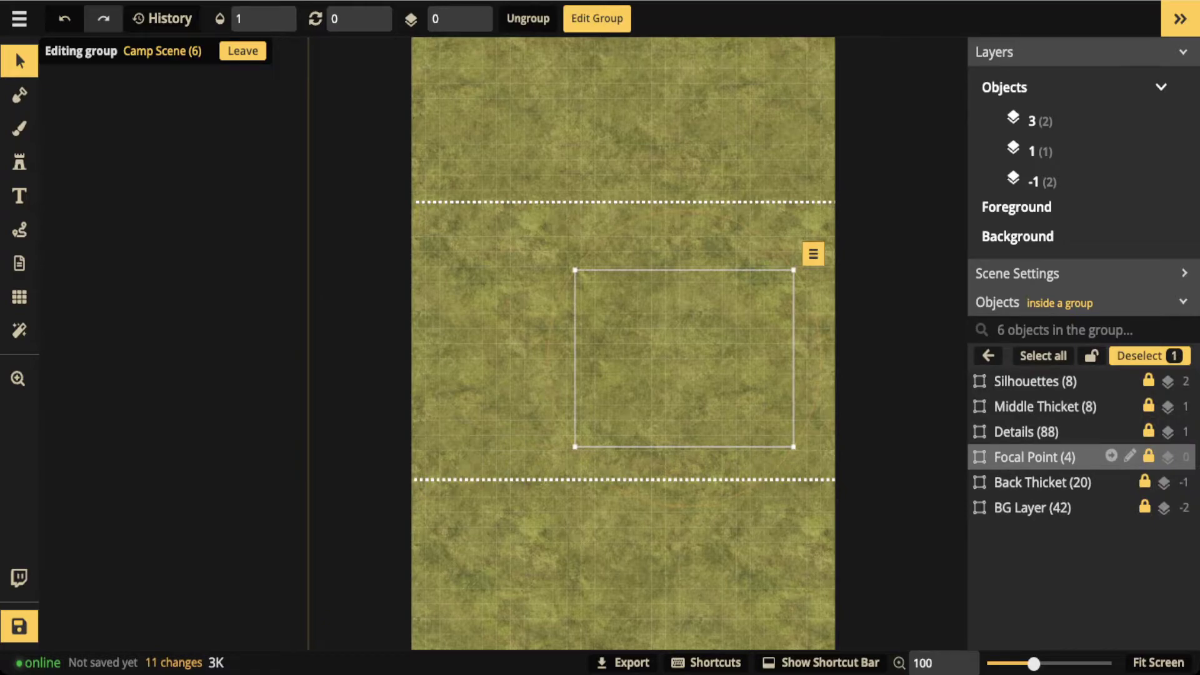
double_click(1037, 457)
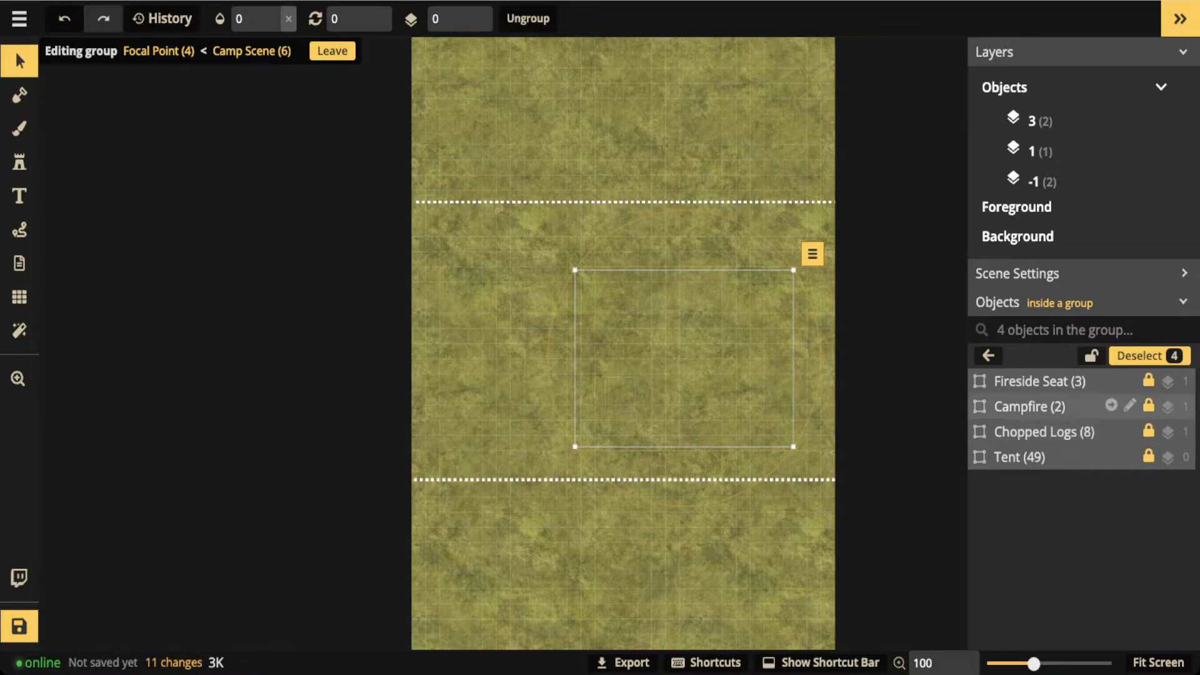
left_click(1038, 406)
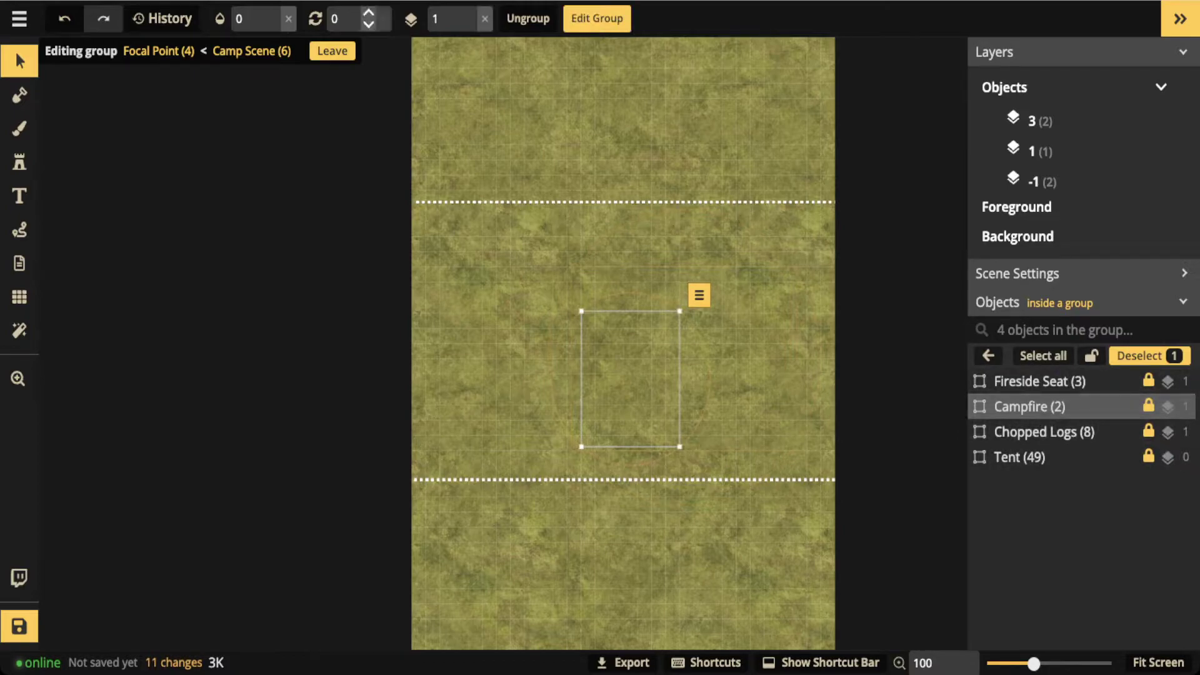
left_click(288, 18)
scroll(629, 392, "up", 5)
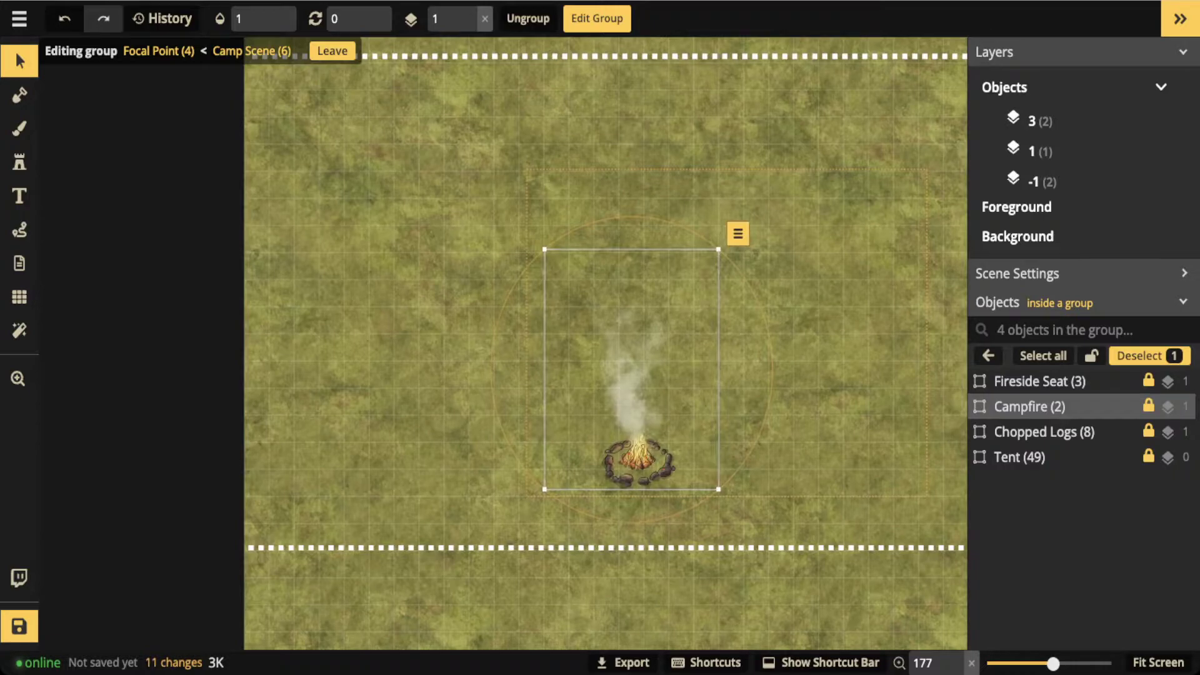
Reveal the Tent, Fireside Seat and Chopped Logs groups by resetting the opacity of each to 1
left_click(1019, 457)
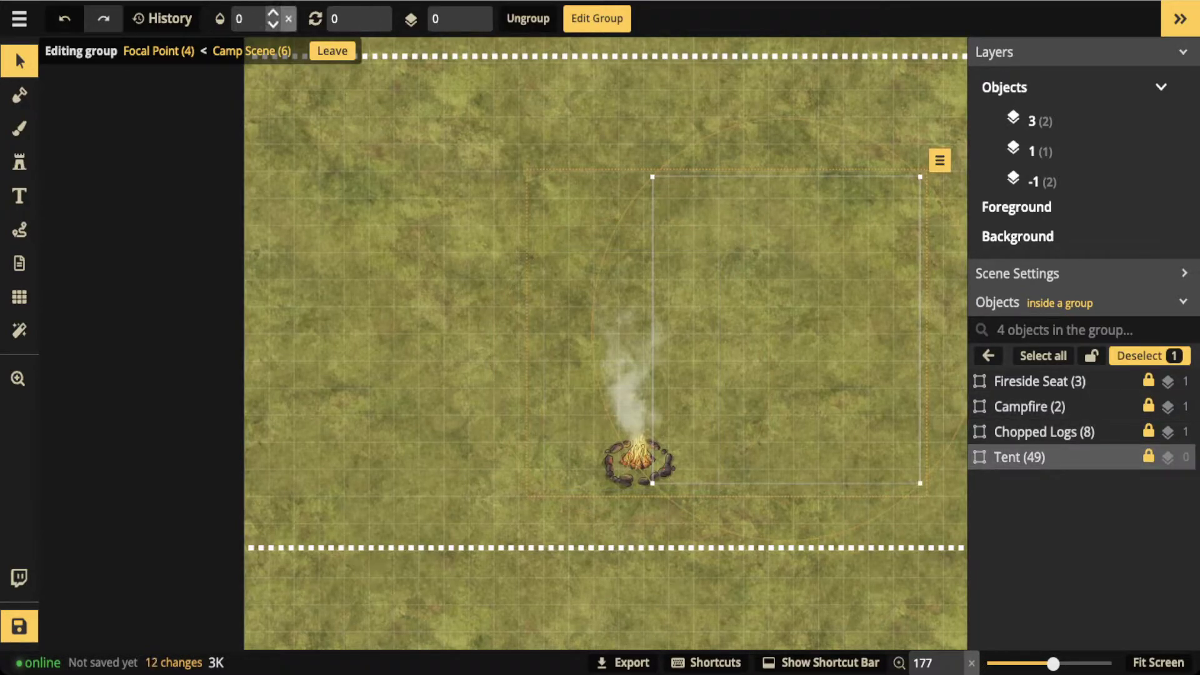
left_click(288, 19)
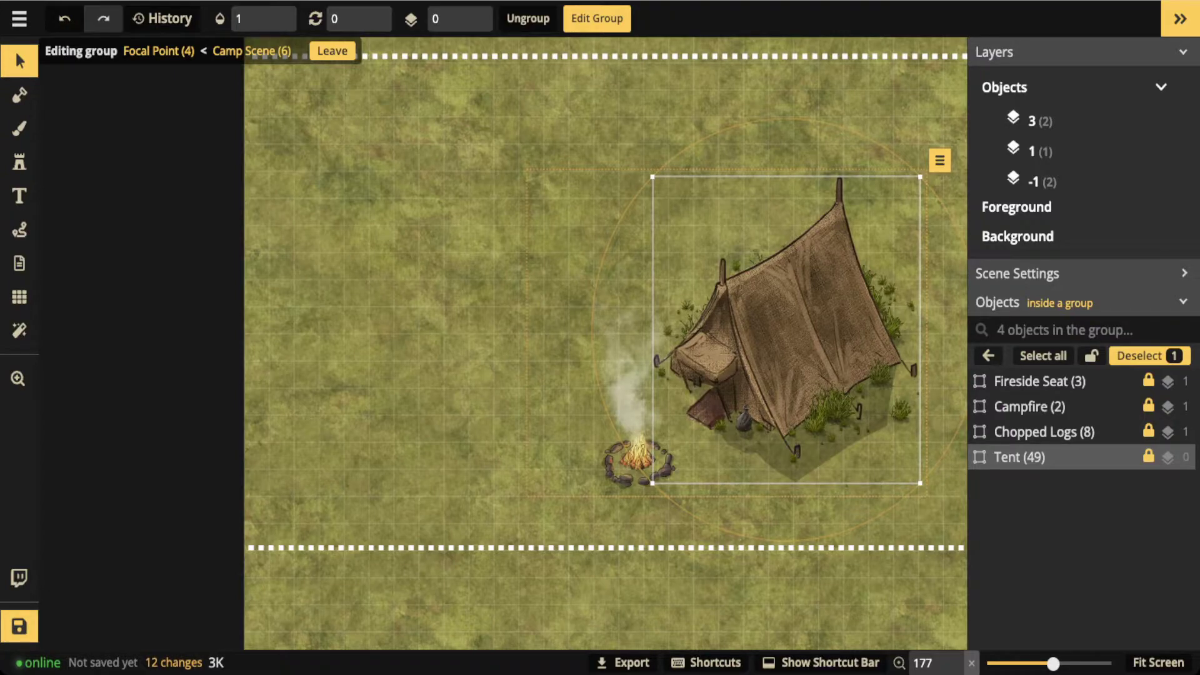
left_click(1039, 380)
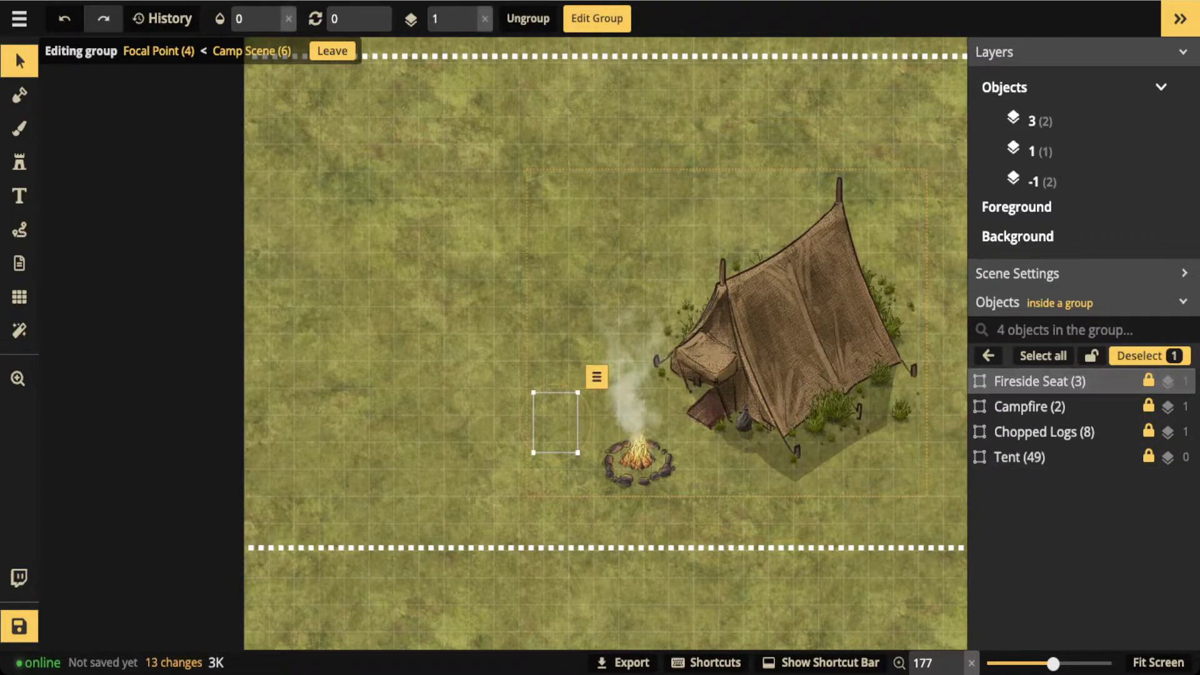
left_click(288, 18)
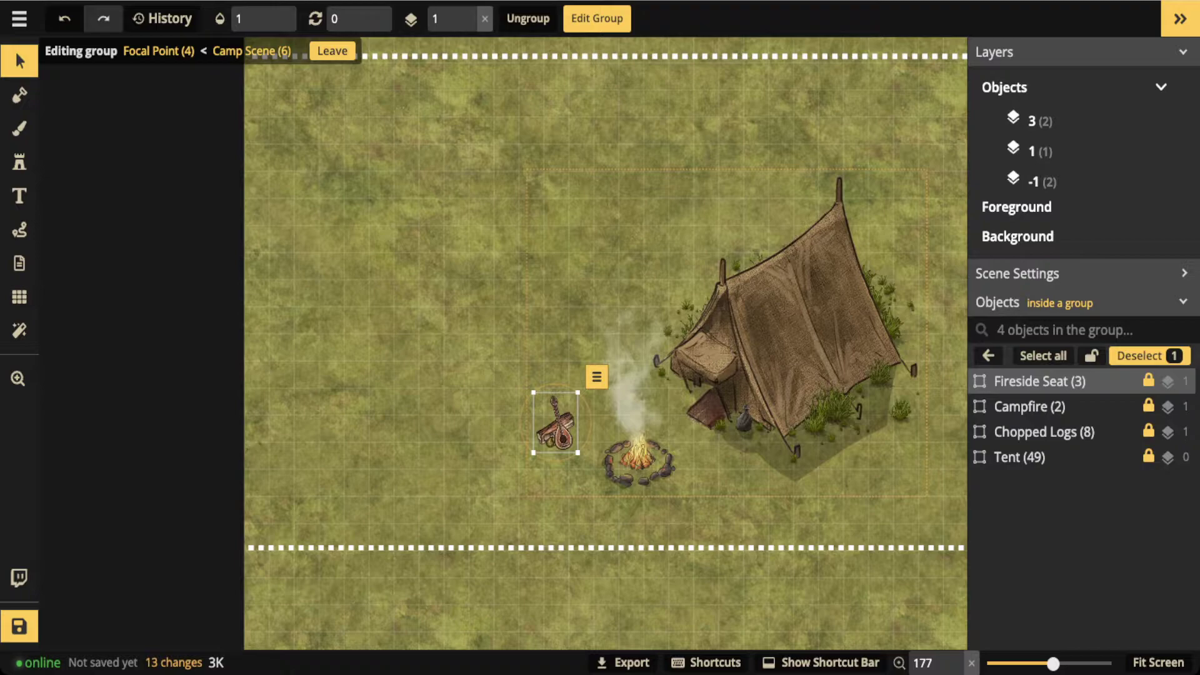
left_click(1043, 432)
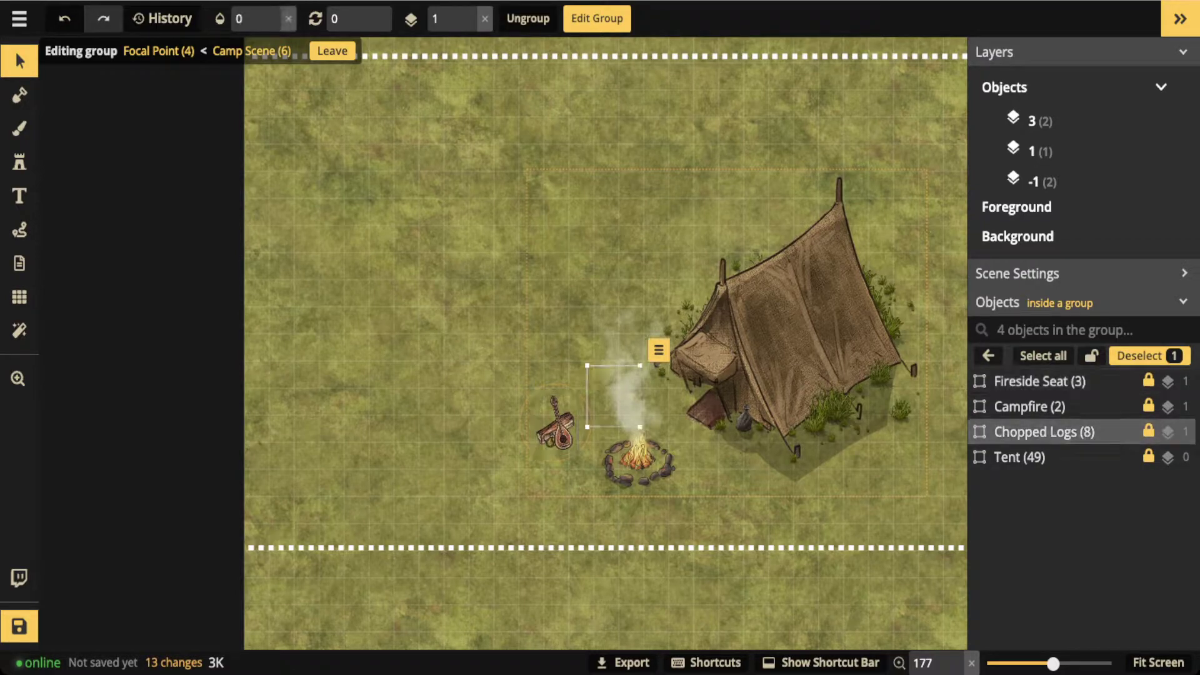
left_click(288, 19)
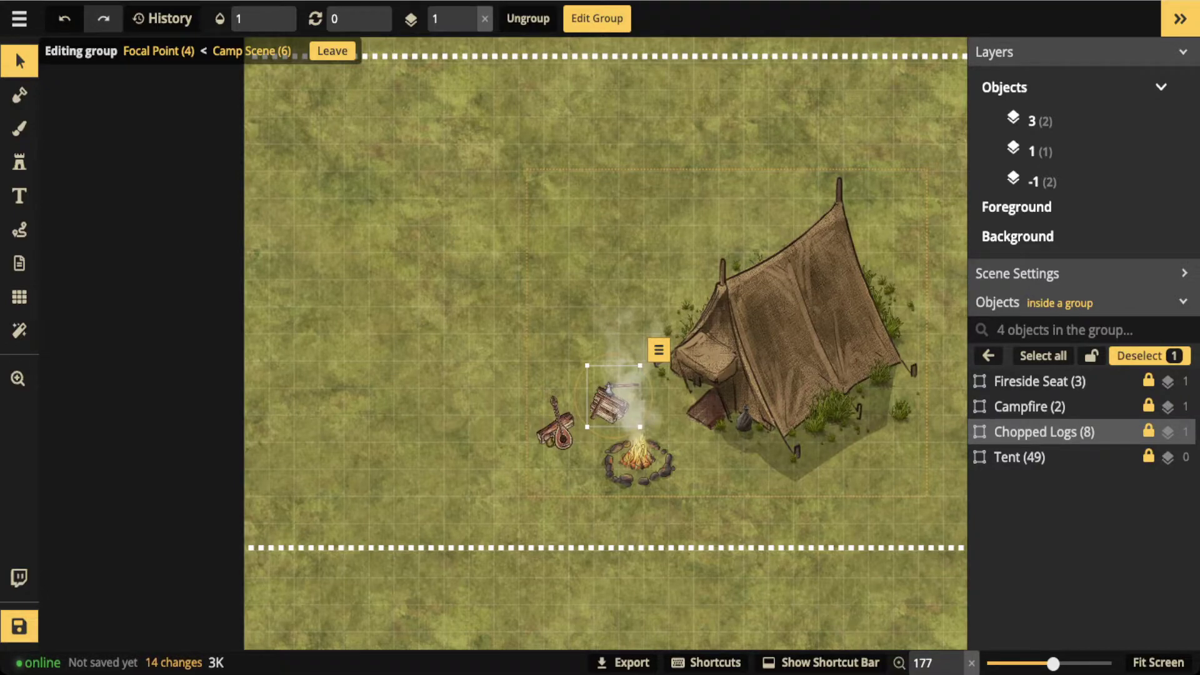
Set up a solid free-draw path in red ff0000 with width 5, opacity 1 and layer 5
scroll(639, 338, "up", 3)
left_click_drag(638, 337, 445, 317)
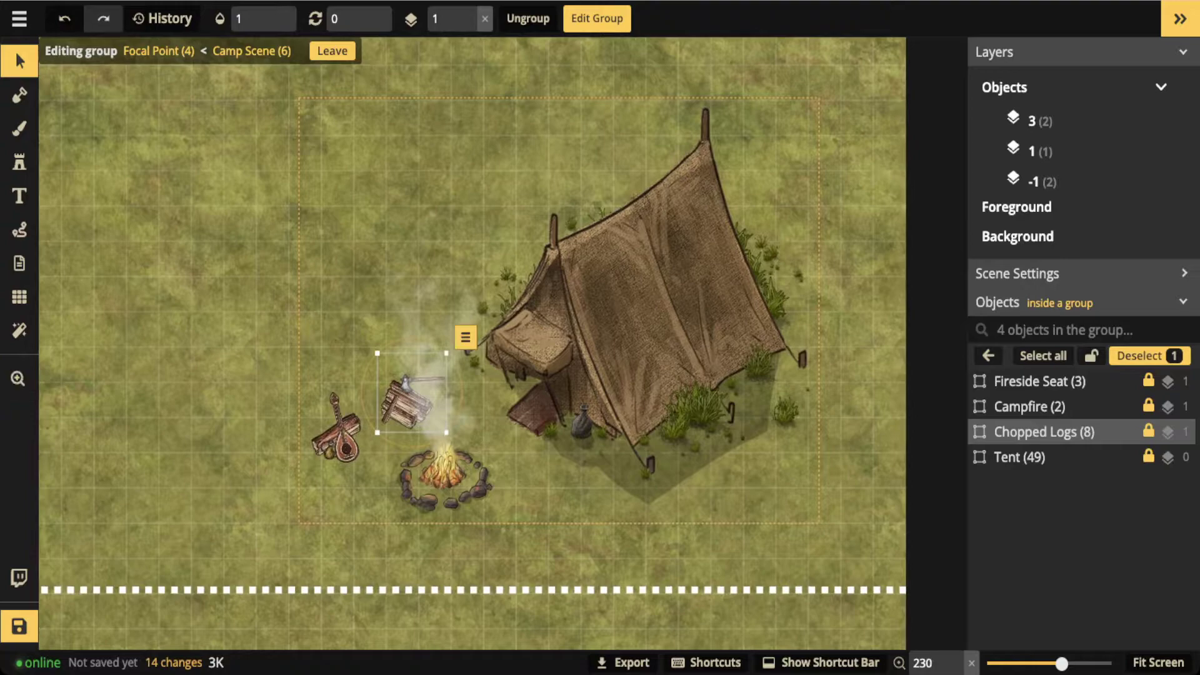
left_click(19, 195)
left_click(20, 230)
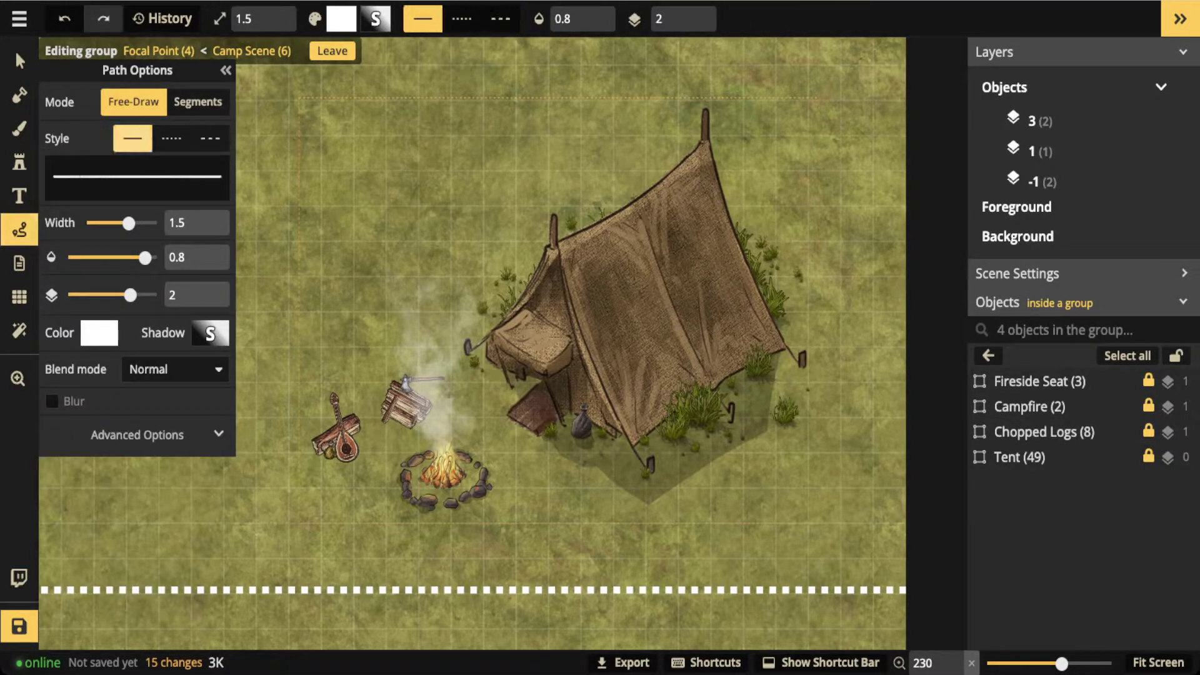
left_click(99, 332)
left_click(304, 231)
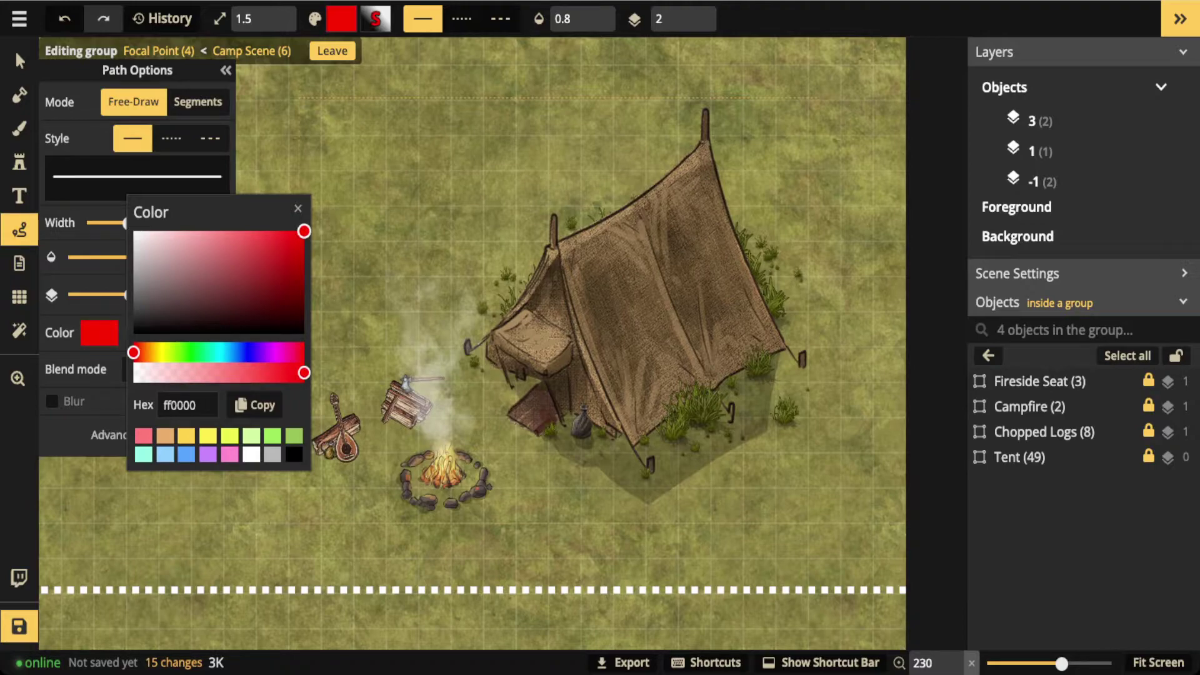
left_click(298, 208)
left_click(157, 257)
left_click(156, 294)
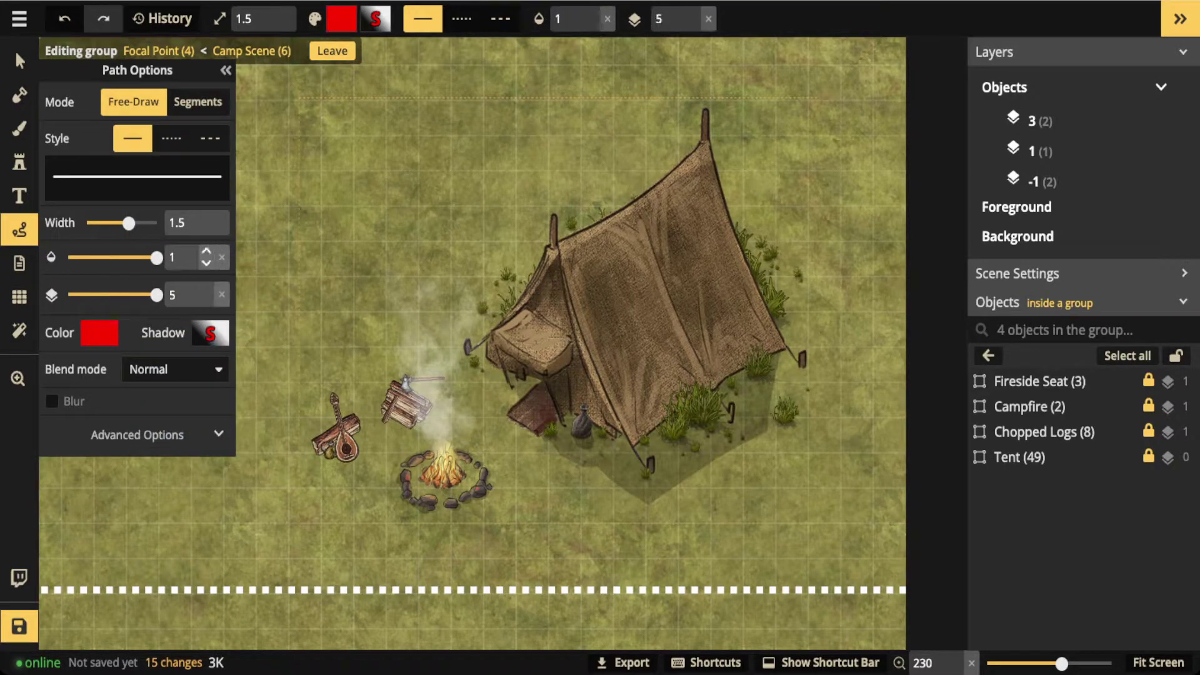
left_click(156, 223)
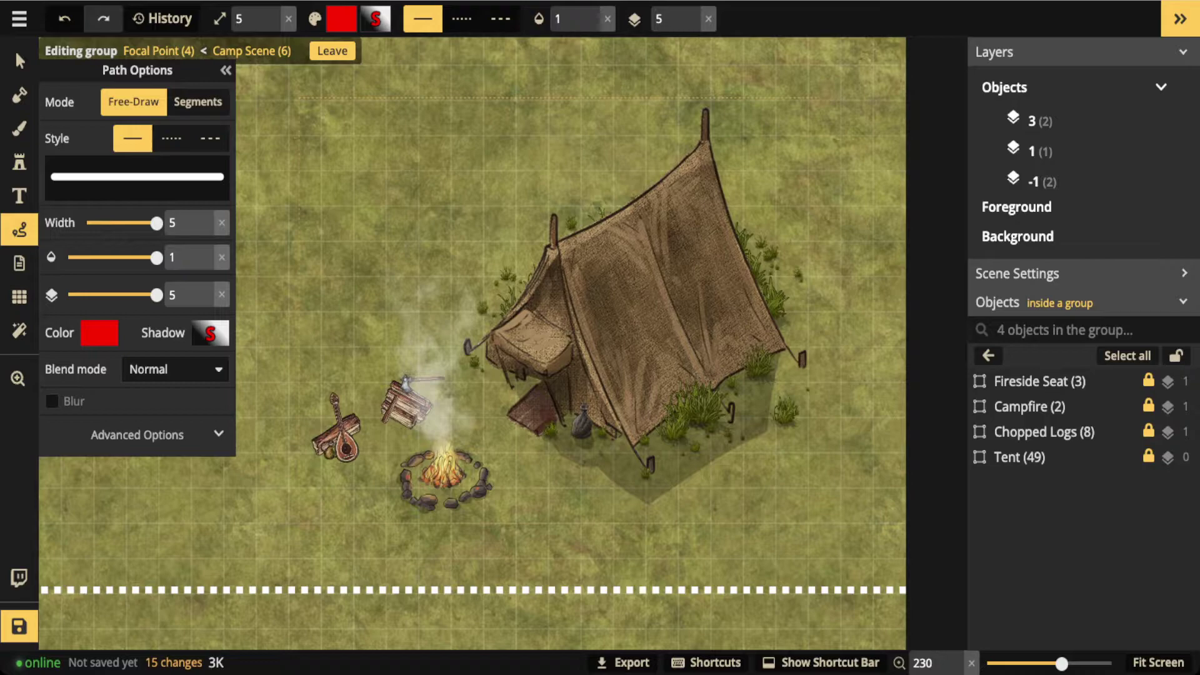
Draw red circles around the grass tuft at the tent's lower edge and the small sack by its entrance
mouse_move(708, 367)
left_mouse_down()
mouse_move(639, 444)
mouse_move(676, 480)
mouse_move(735, 461)
mouse_move(745, 404)
mouse_move(697, 368)
left_mouse_up()
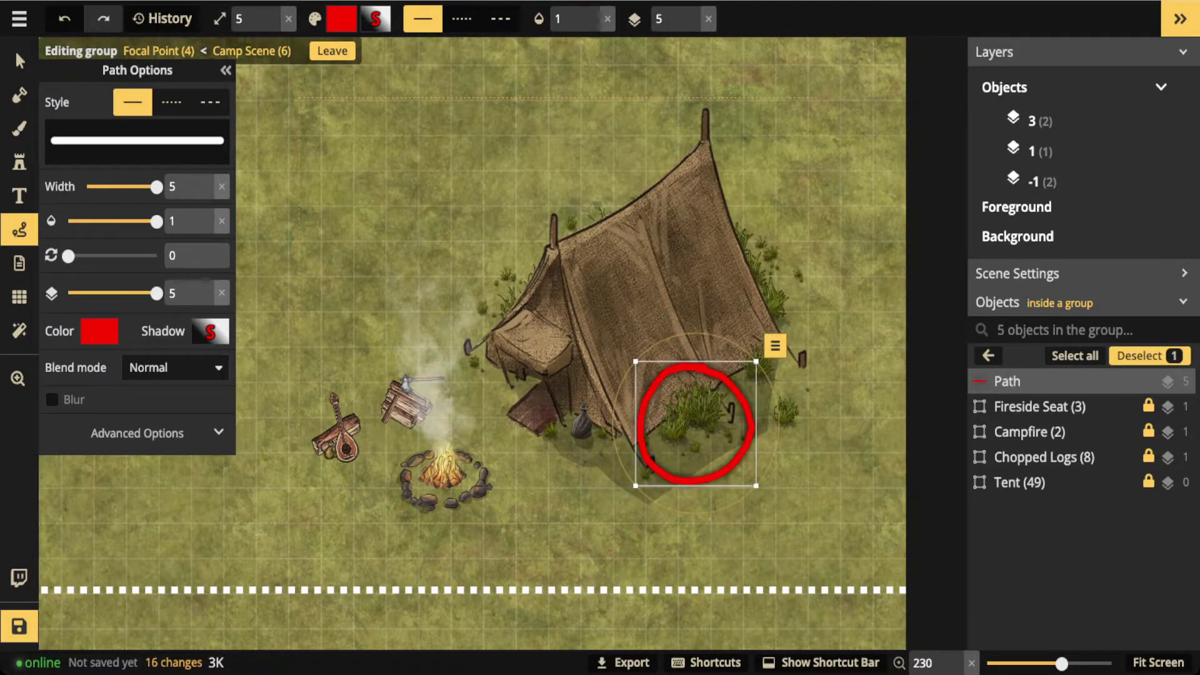
mouse_move(569, 400)
left_mouse_down()
mouse_move(599, 439)
mouse_move(604, 405)
mouse_move(558, 405)
left_mouse_up()
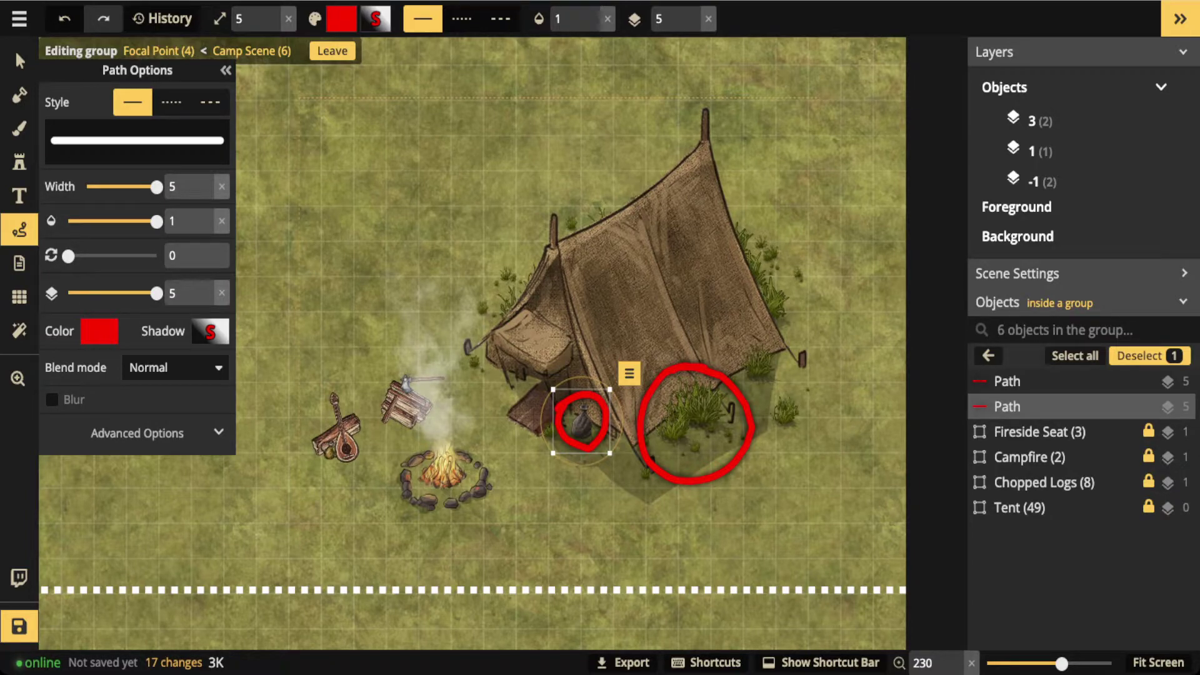
Circle the fireside seat with the lute in red and delete all three red circles around the camp
mouse_move(350, 374)
left_mouse_down()
mouse_move(332, 475)
mouse_move(367, 388)
mouse_move(353, 375)
left_mouse_up()
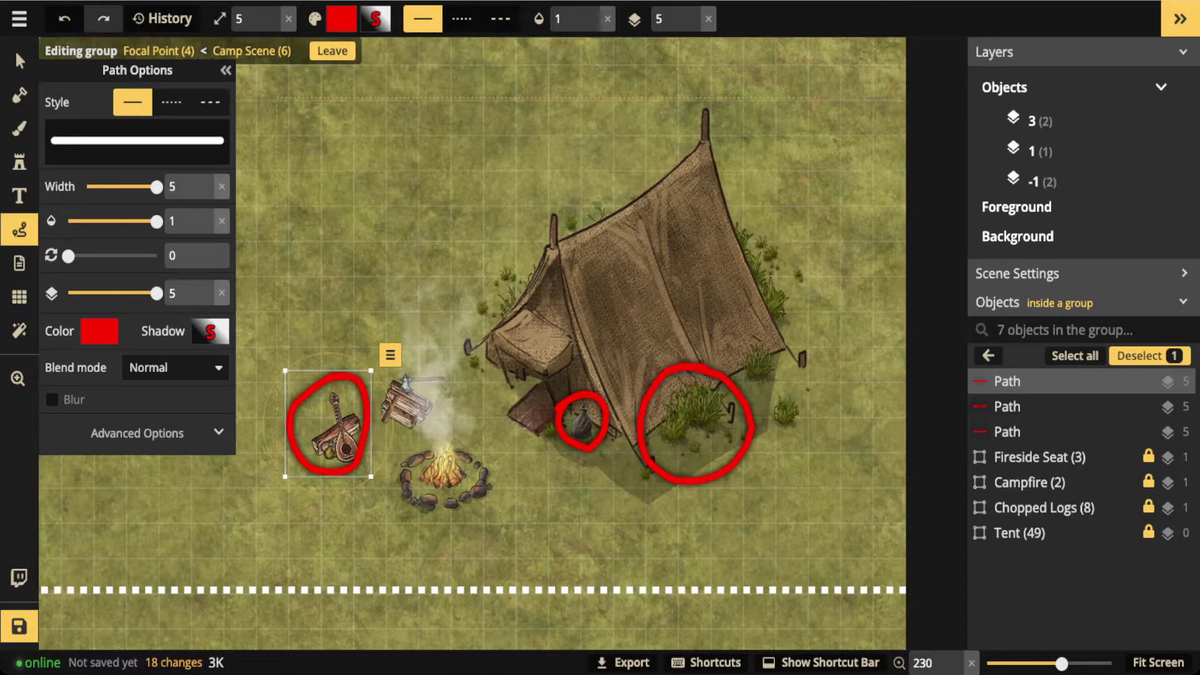
left_click(19, 61)
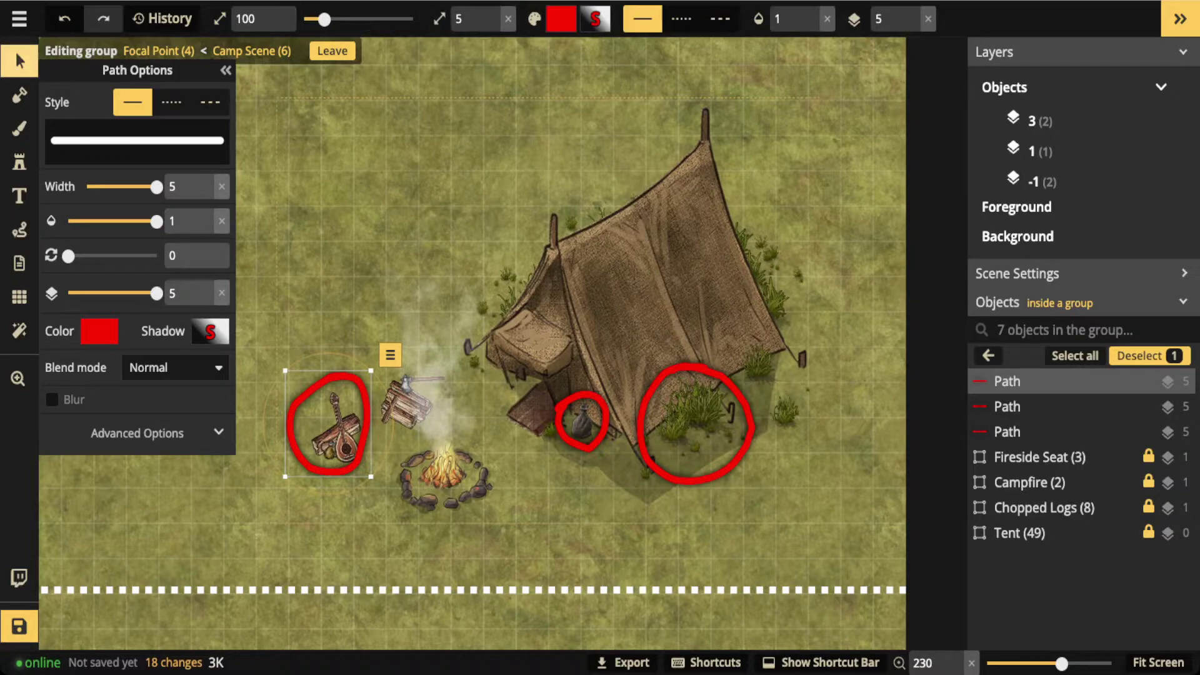
key("Delete")
left_click(581, 420)
key("Delete")
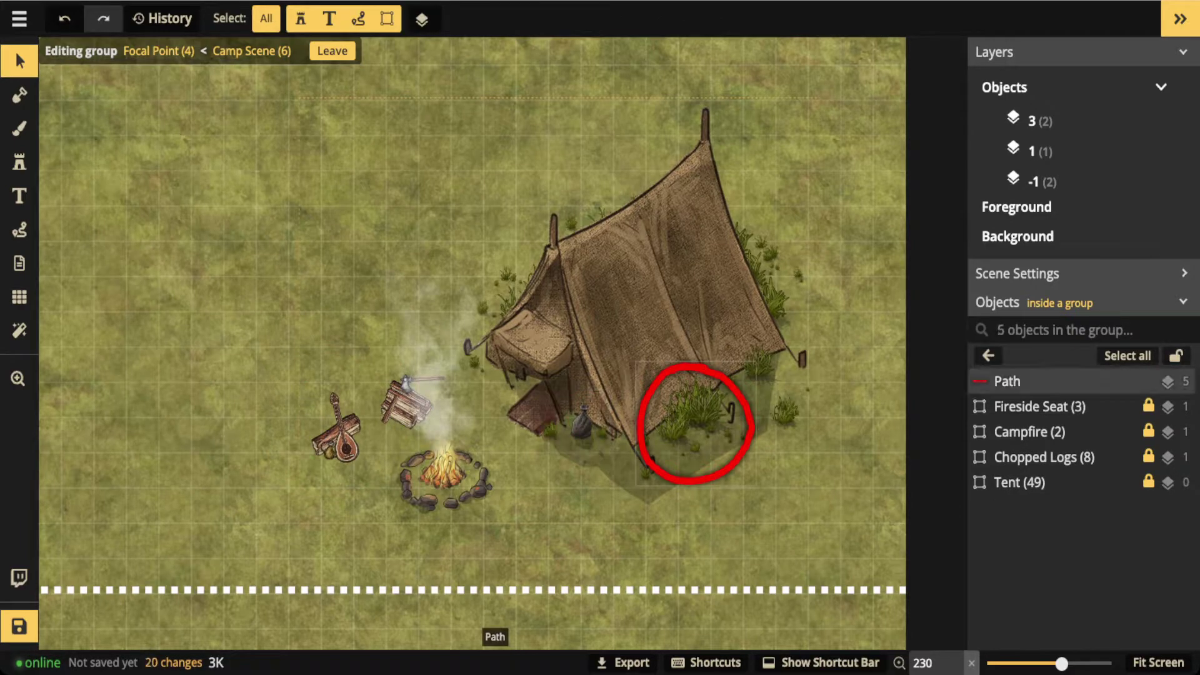
key("Delete")
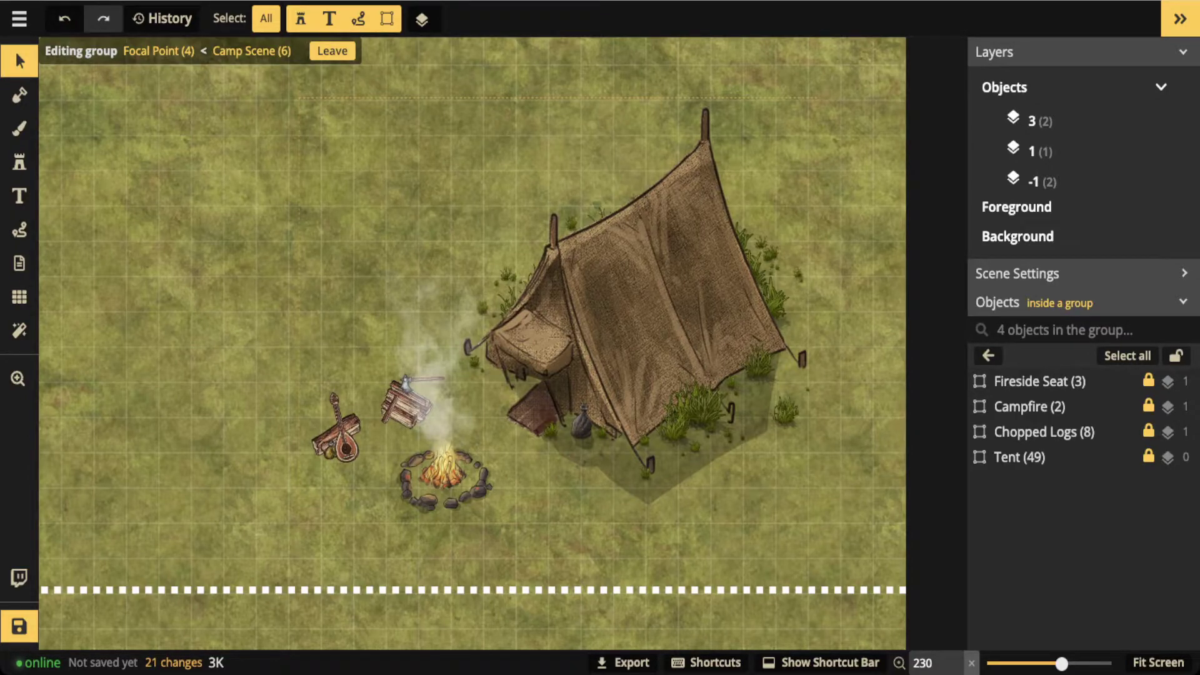
Leave the Focal Point group and reopen the Camp Scene group from the top level of the map
key("Escape")
scroll(482, 377, "down", 4)
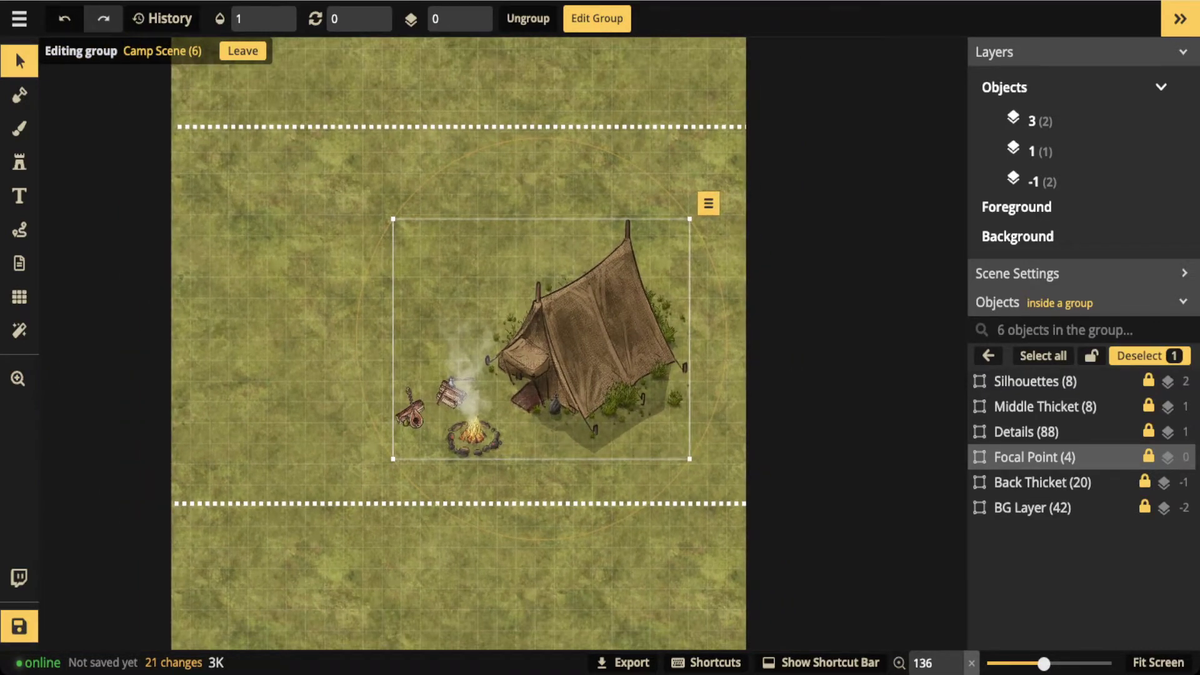
key("Escape")
key("Escape")
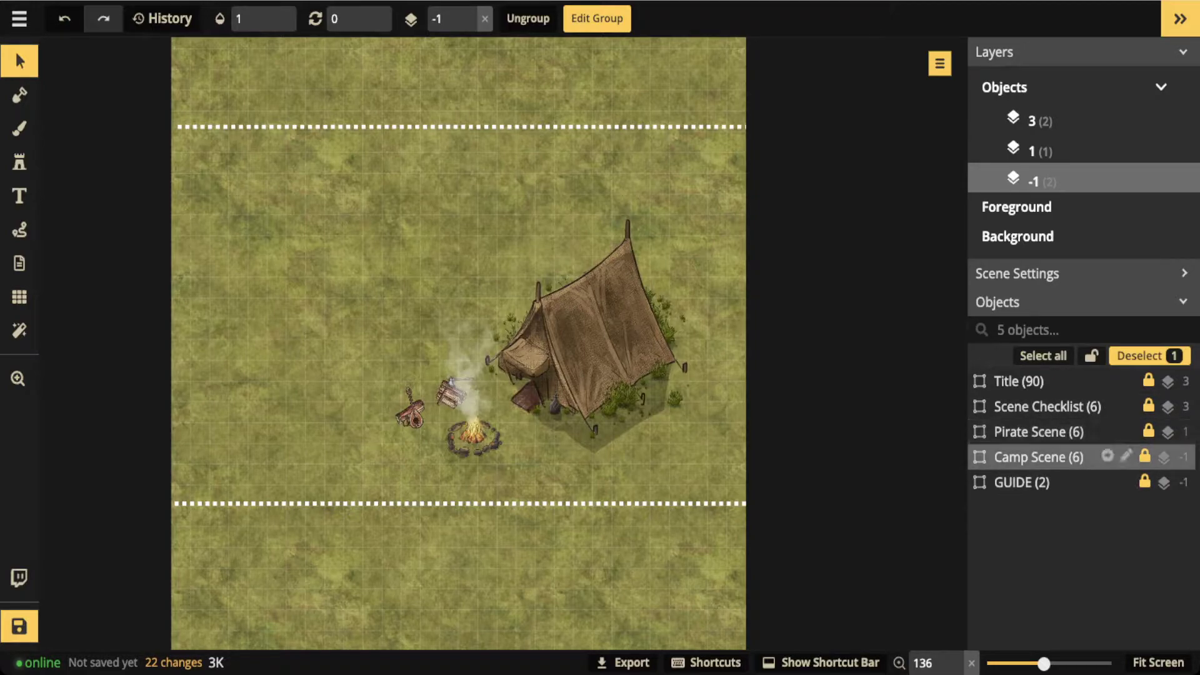
left_click(1107, 456)
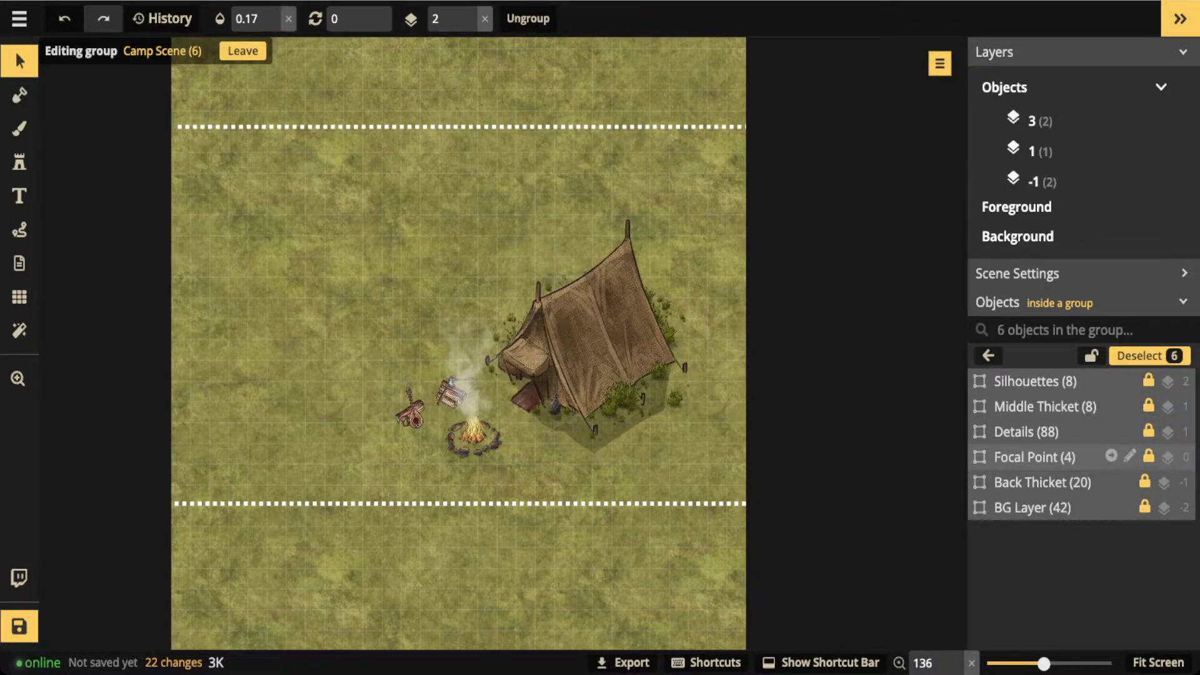
Select only the Focal Point group, reposition it within the middle band and scale it down slightly
left_click(1034, 457)
key("Escape")
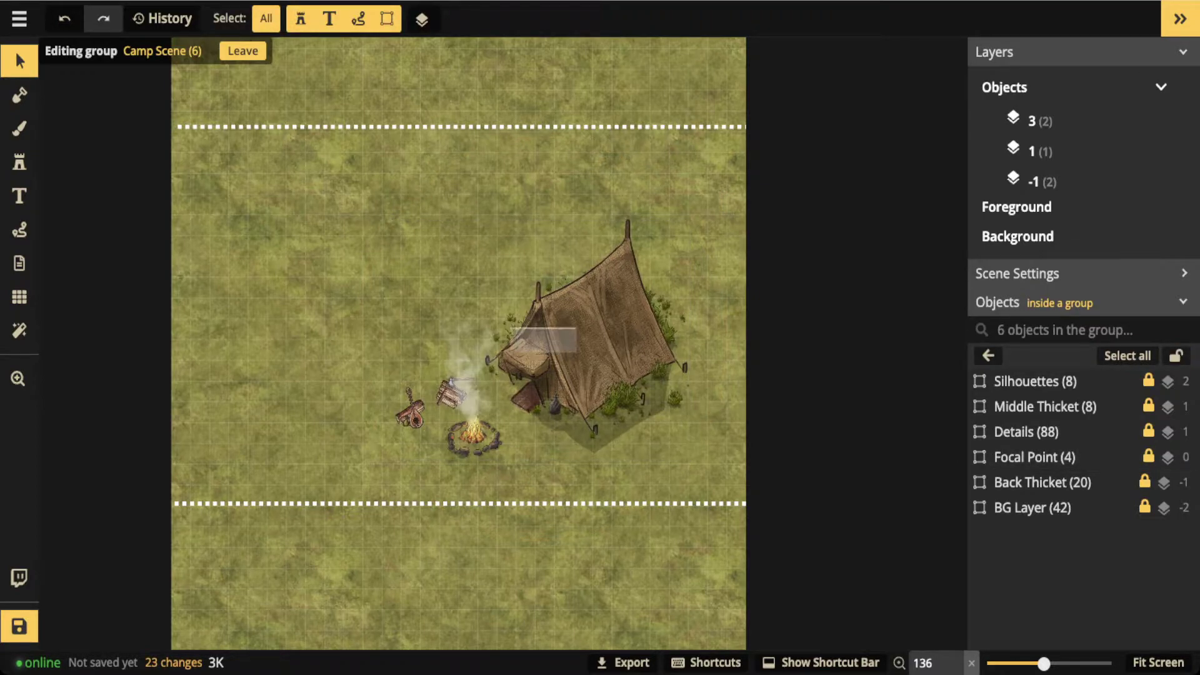
left_click(1034, 457)
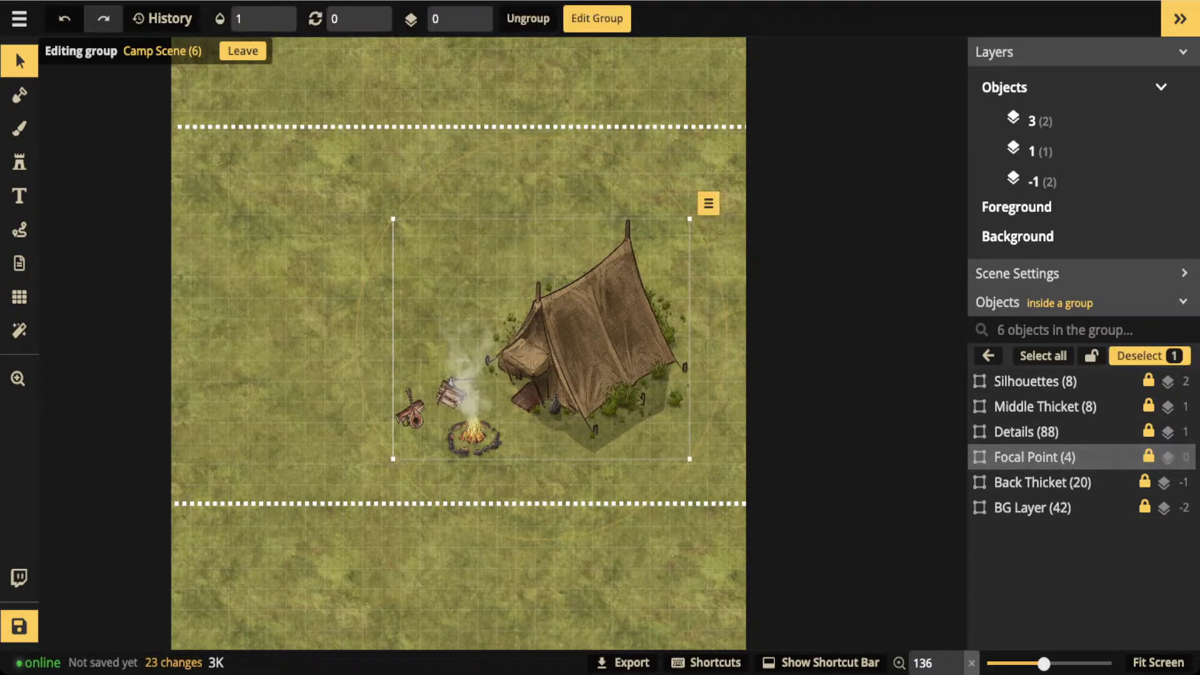
left_click_drag(588, 331, 556, 331)
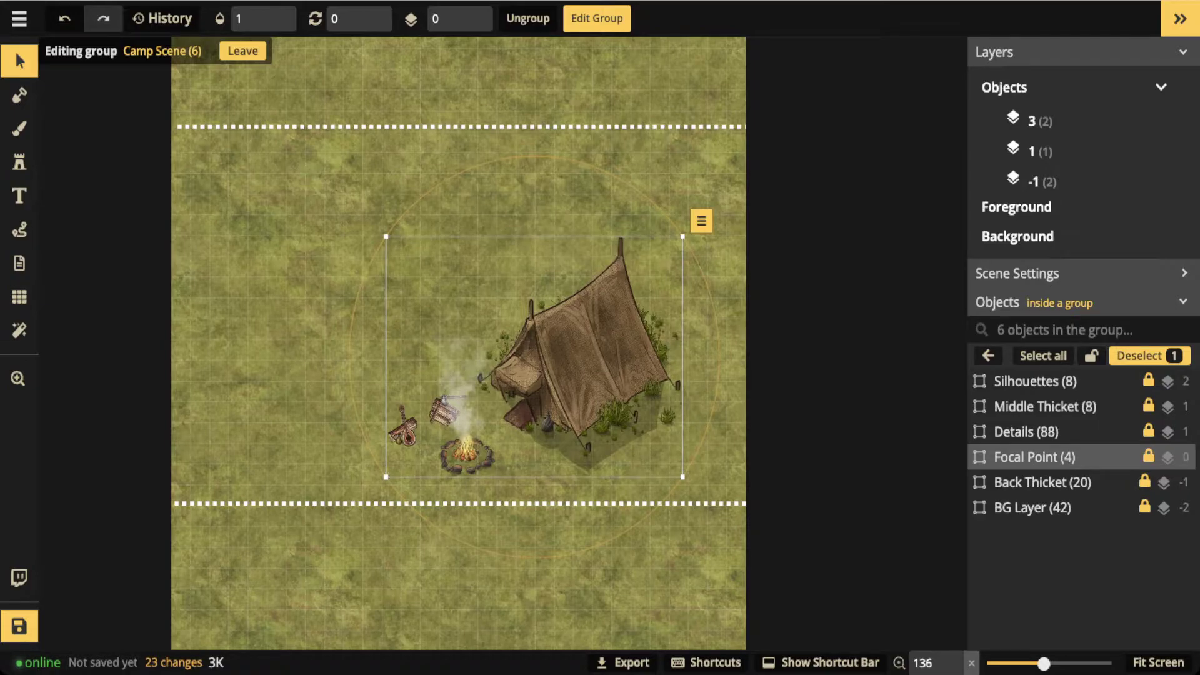
left_click_drag(534, 356, 535, 359)
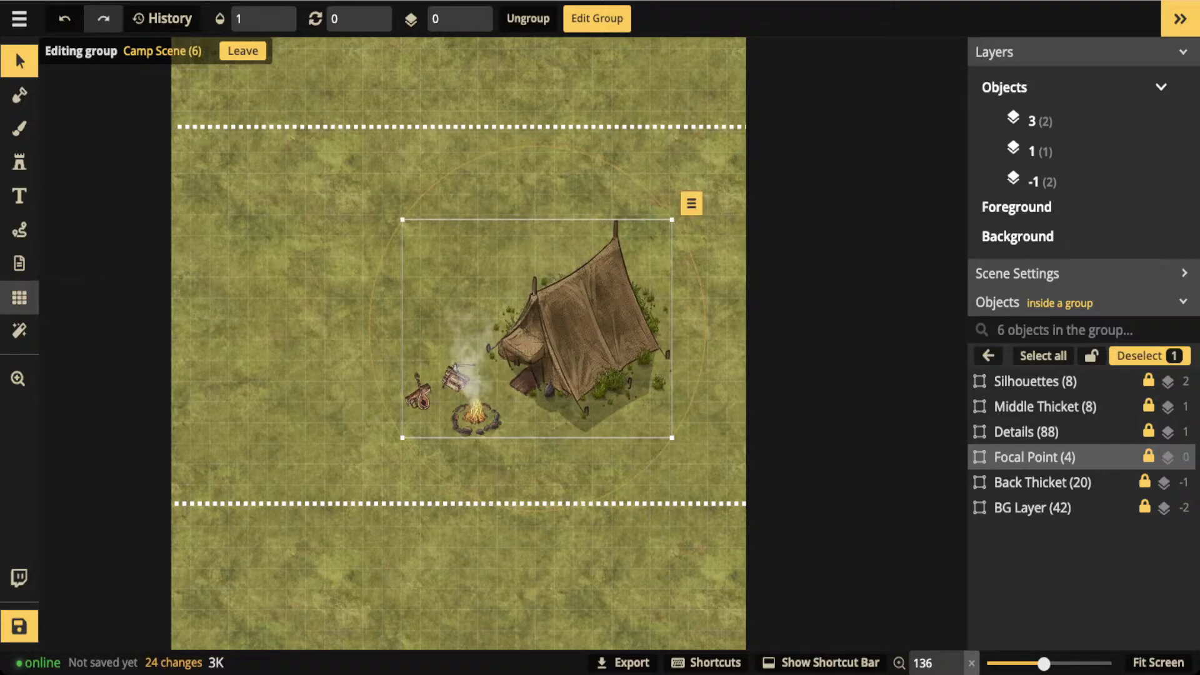
Hide the map grid and bring the whole portrait scene into view
left_click(19, 298)
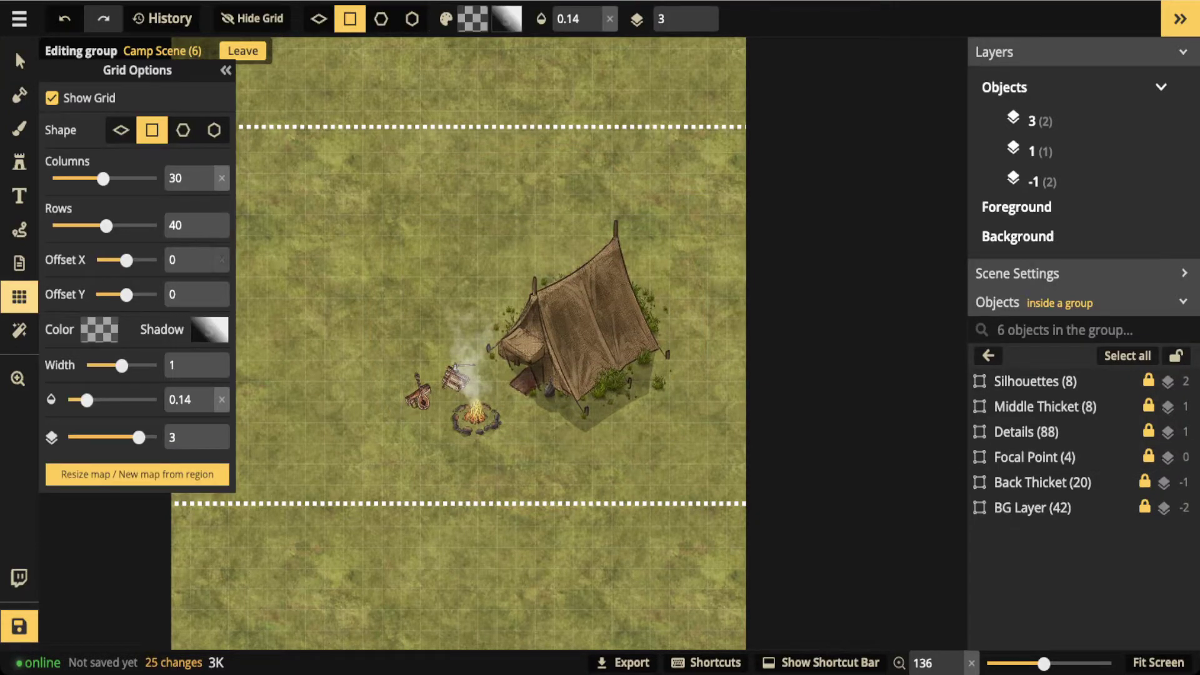
left_click(53, 98)
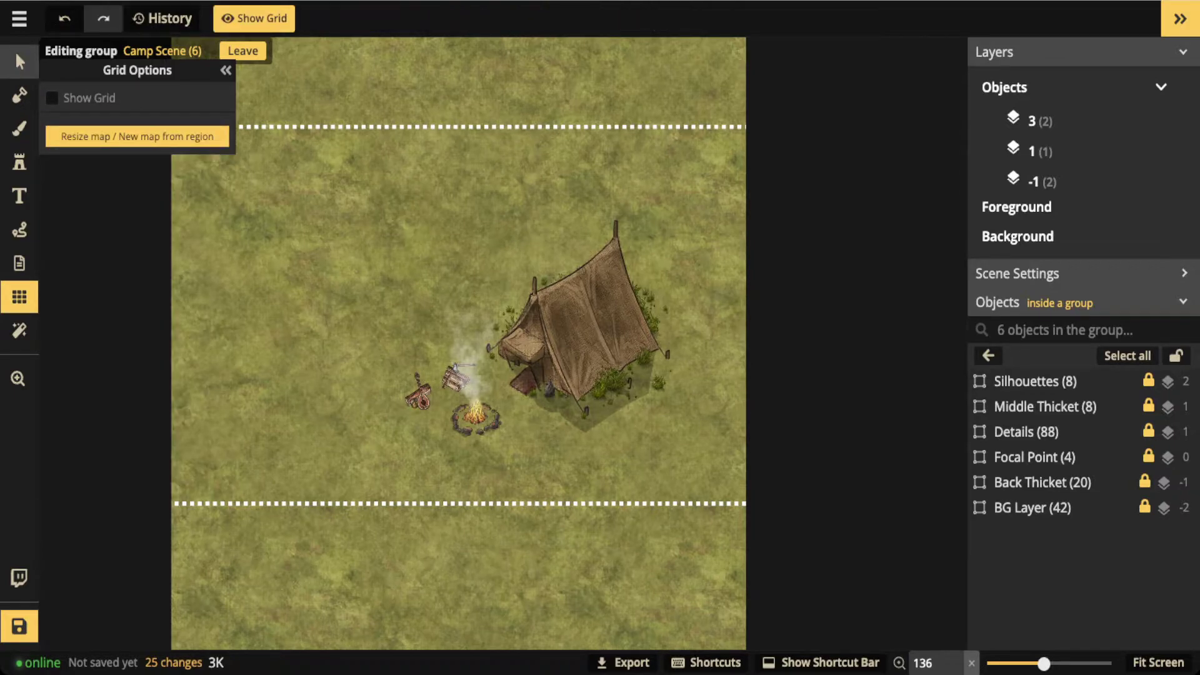
left_click(20, 61)
scroll(509, 273, "down", 3)
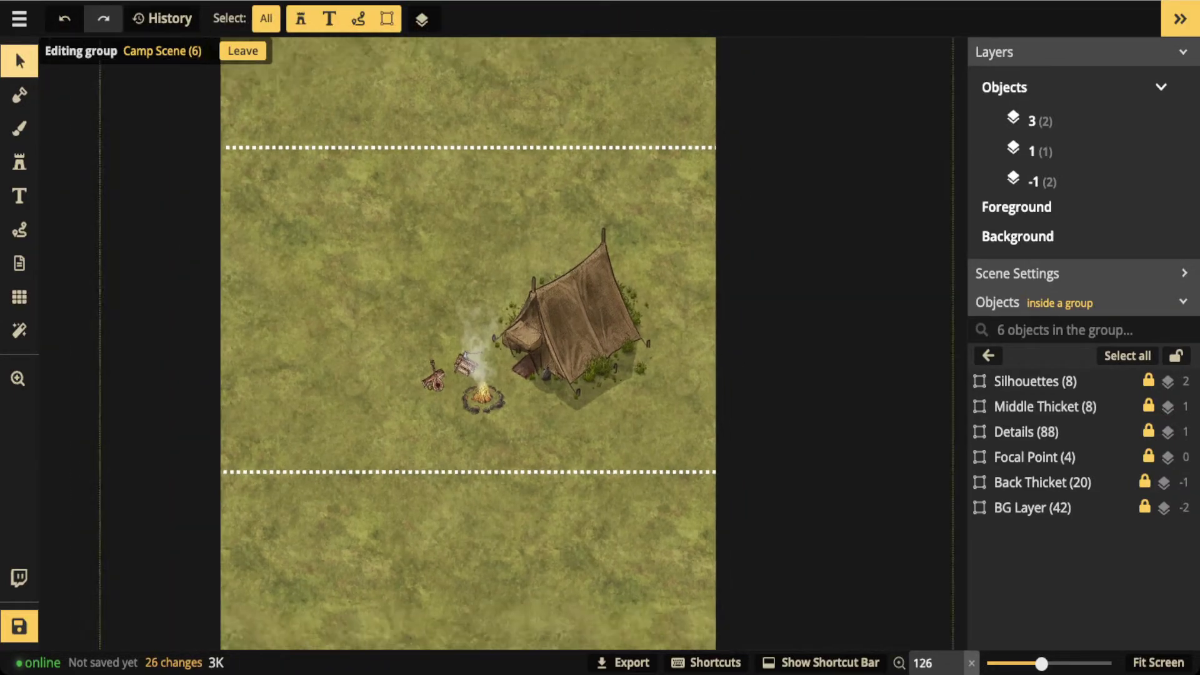
scroll(483, 276, "down", 3)
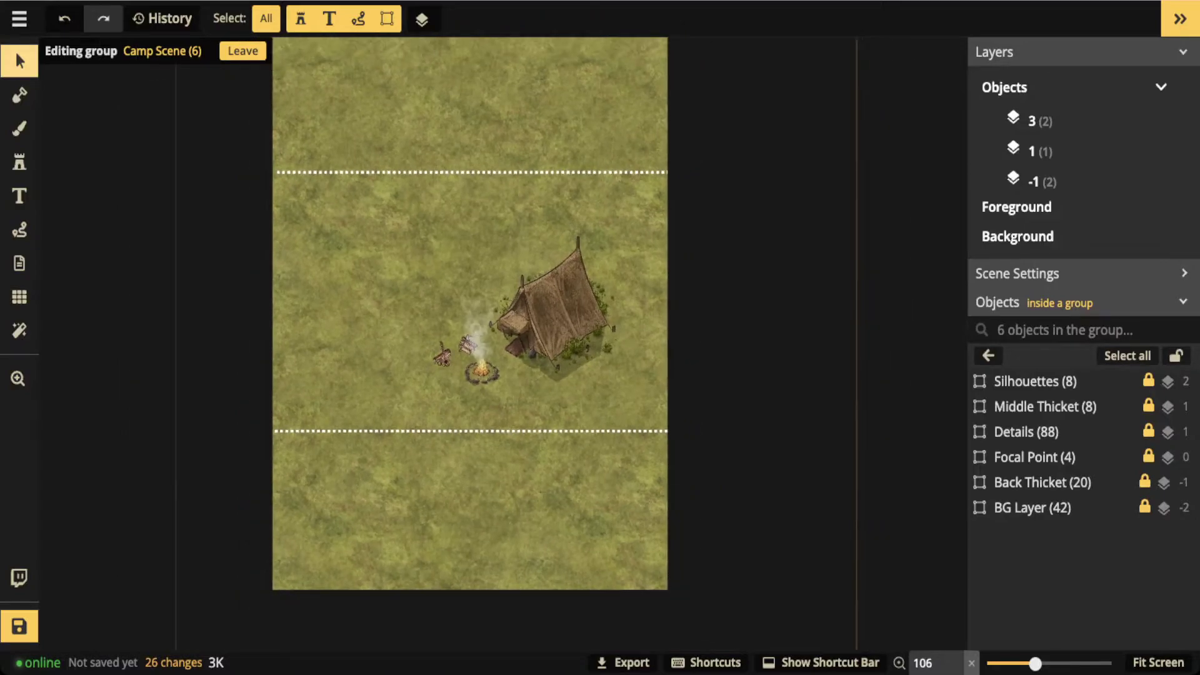
left_click_drag(483, 275, 498, 330)
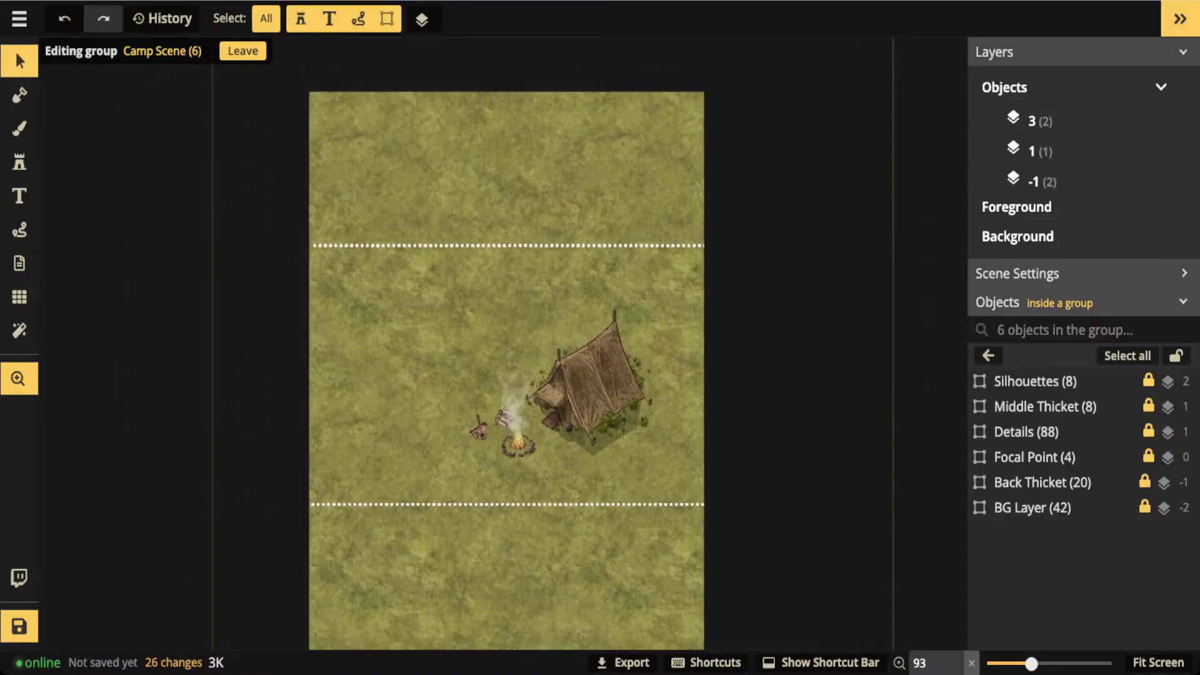
key("Escape")
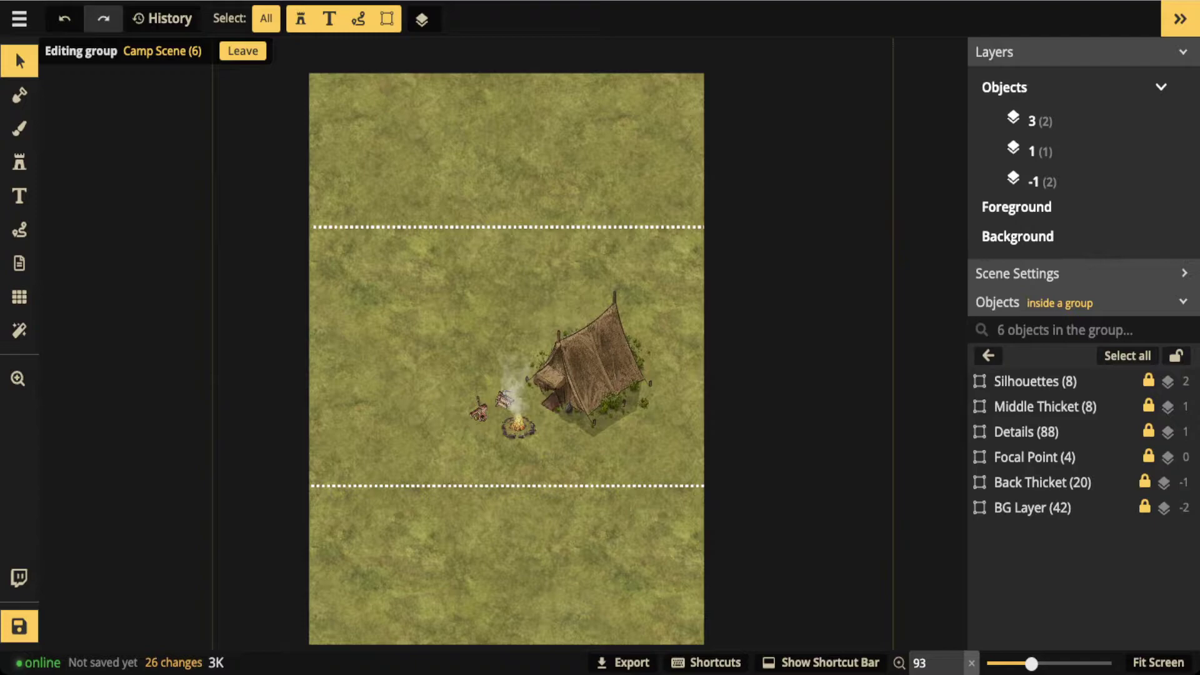
Draw a red free-draw ellipse around the camp across the middle band and delete it
key("p")
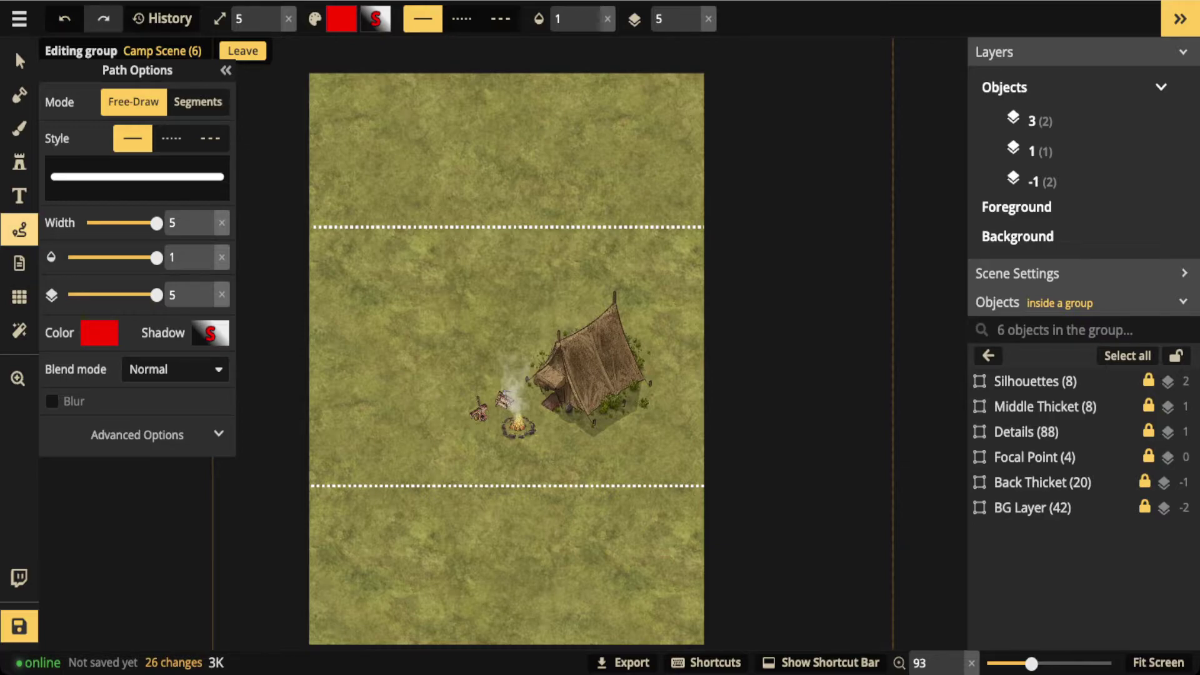
mouse_move(547, 256)
left_mouse_down()
mouse_move(423, 269)
mouse_move(351, 326)
mouse_move(331, 377)
mouse_move(347, 429)
mouse_move(430, 475)
mouse_move(516, 489)
mouse_move(628, 468)
mouse_move(679, 394)
mouse_move(653, 303)
mouse_move(574, 265)
mouse_move(506, 258)
left_mouse_up()
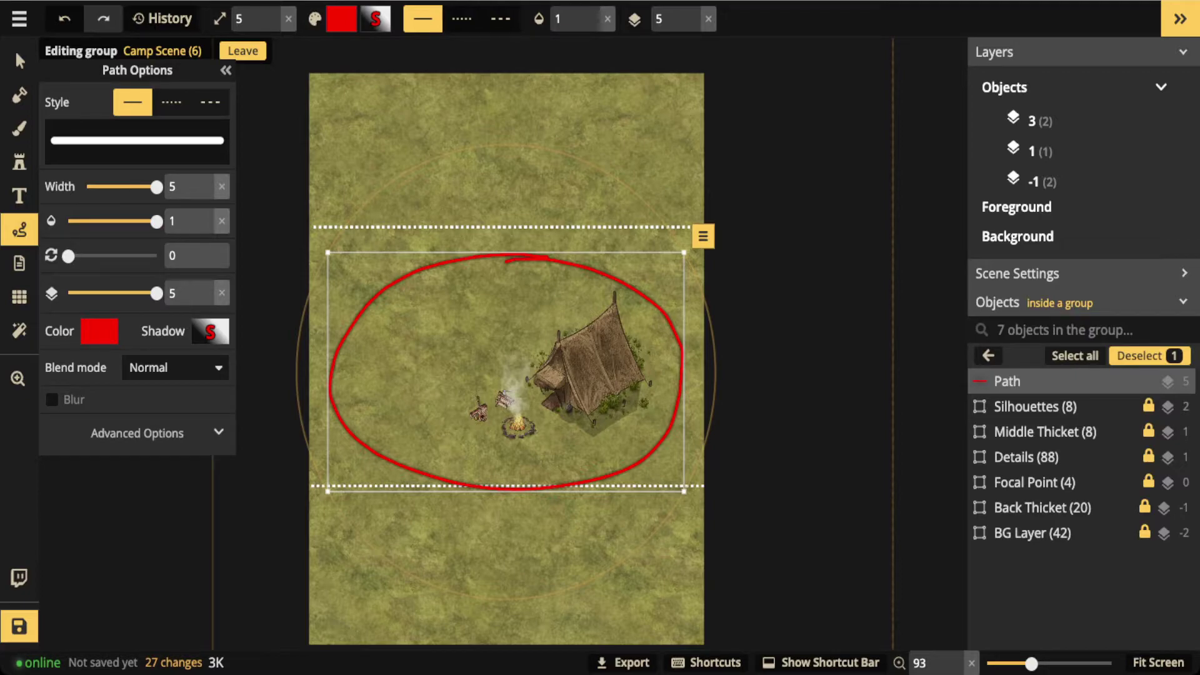
key("Delete")
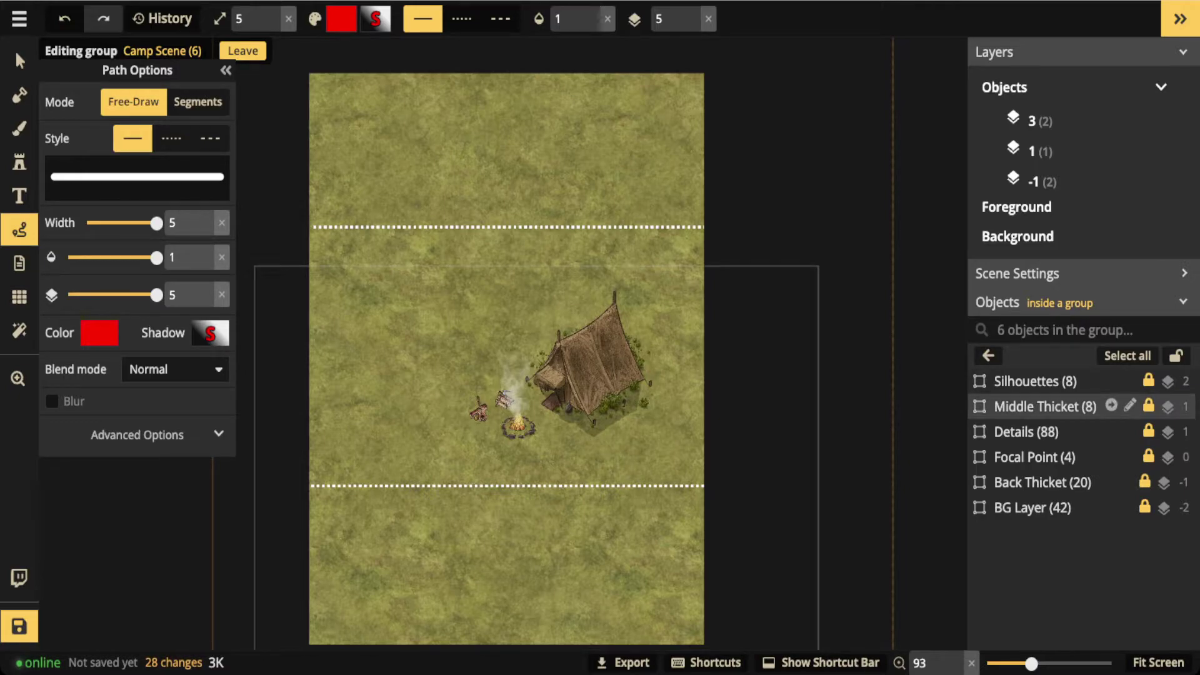
Reveal the Back Thicket trees behind the tent by resetting the group's opacity to 1
left_click(1042, 482)
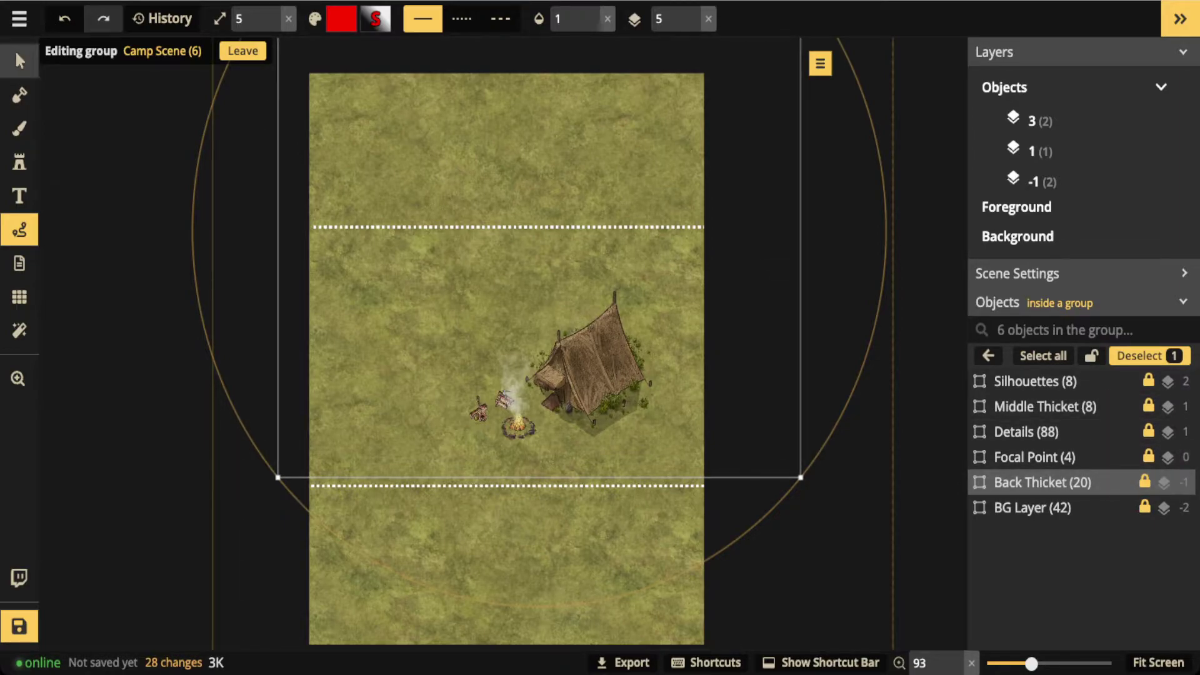
left_click(19, 60)
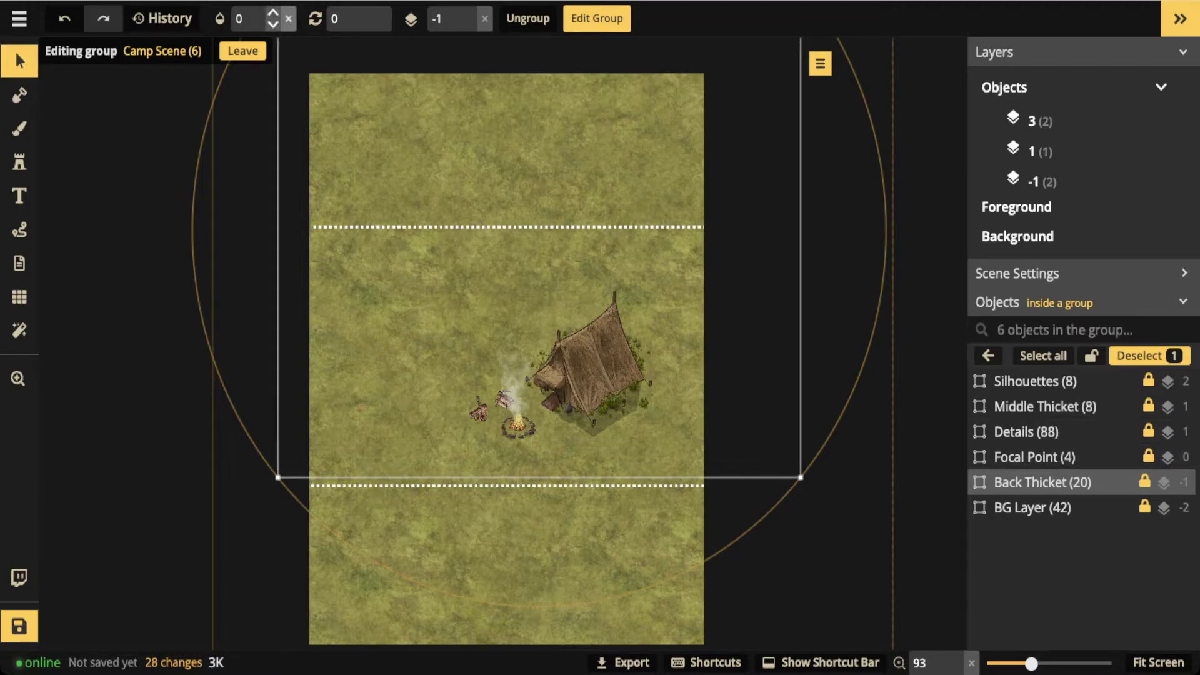
left_click(288, 18)
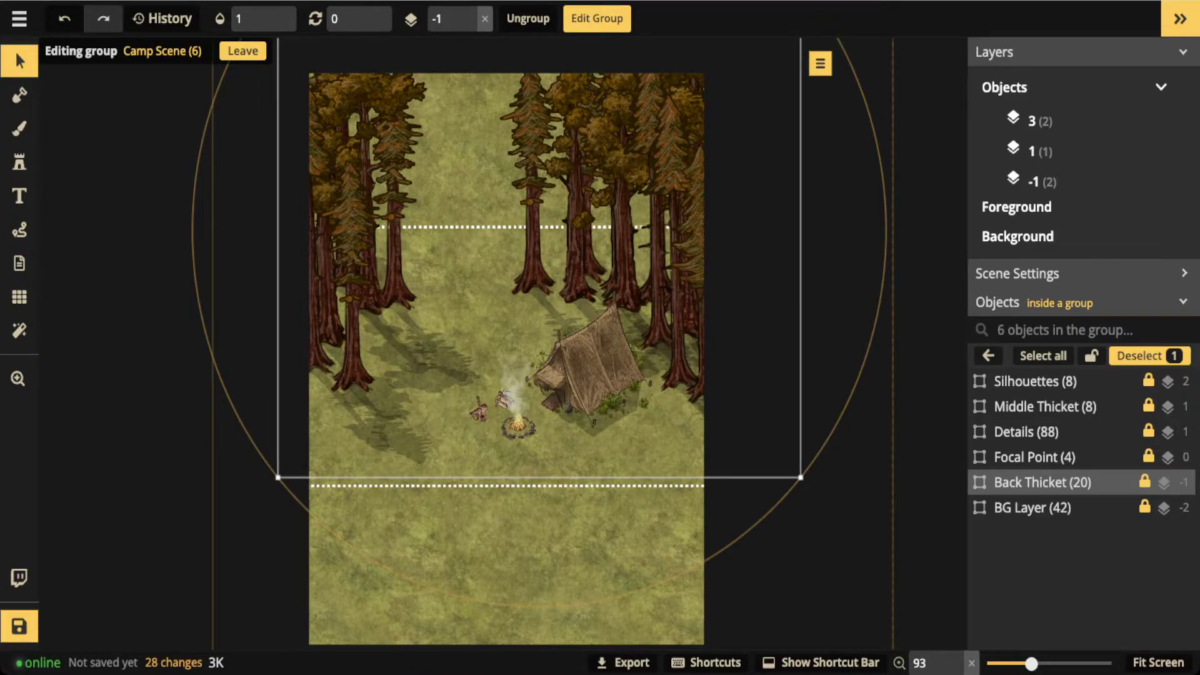
scroll(631, 289, "down", 3)
left_click_drag(632, 288, 623, 315)
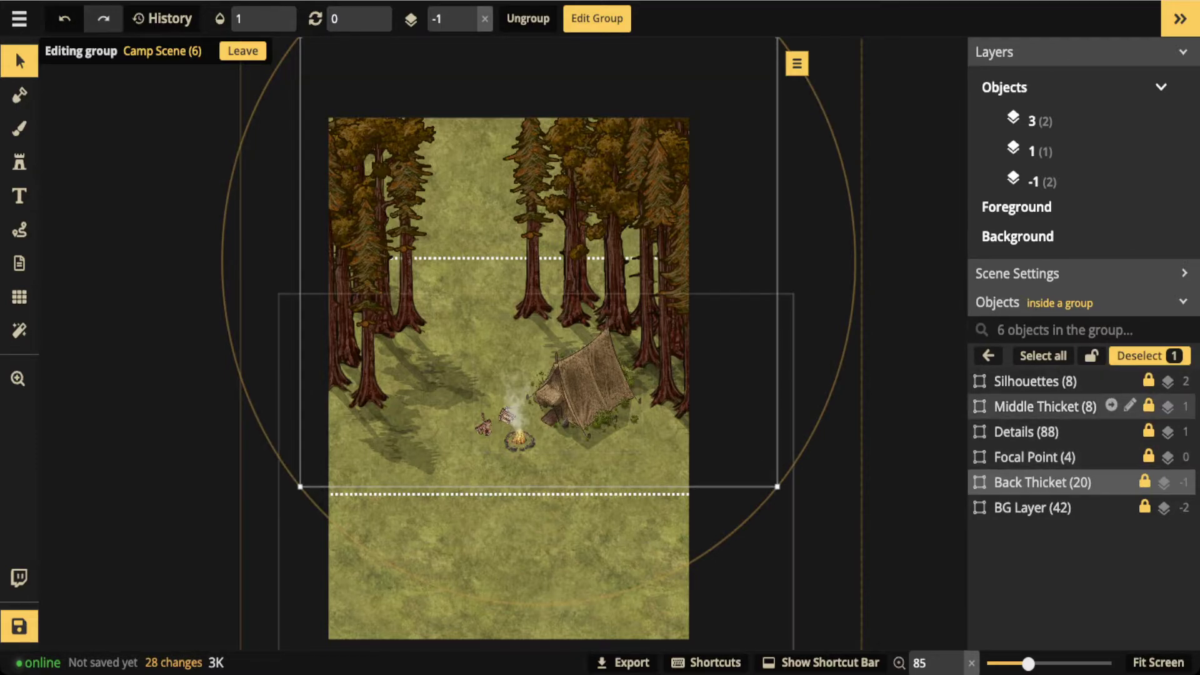
Reveal the Middle Thicket trees at the sides and in front of the camp by setting the group's opacity to 1
left_click(1045, 406)
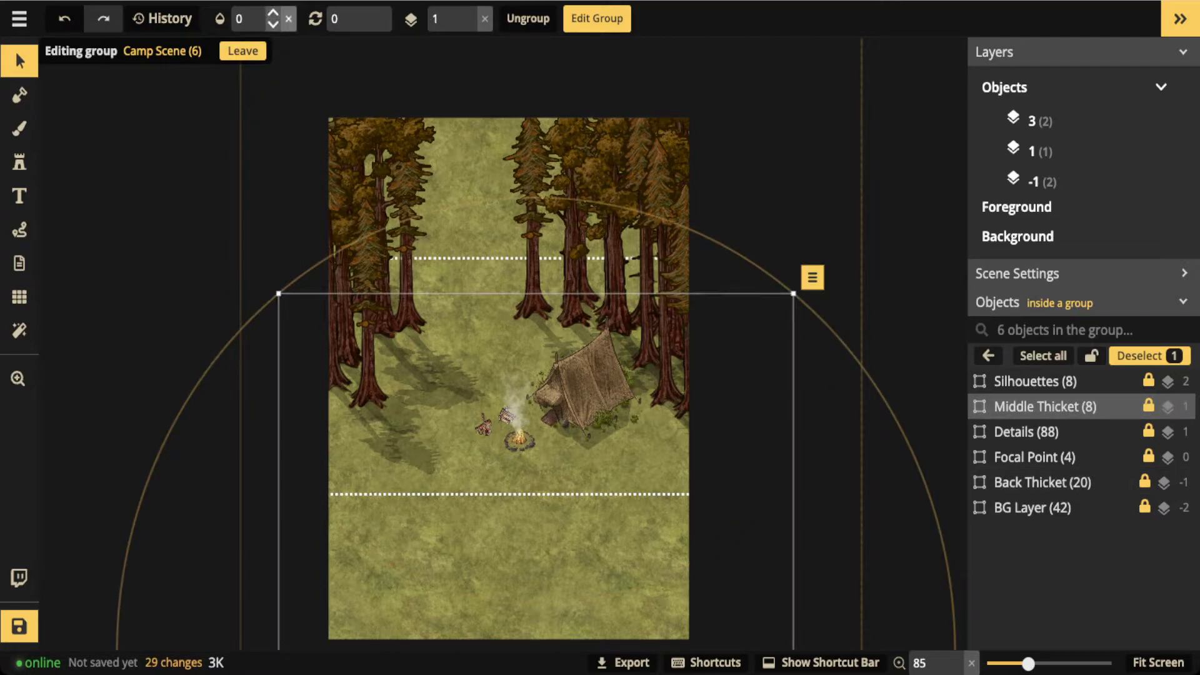
left_click(273, 13)
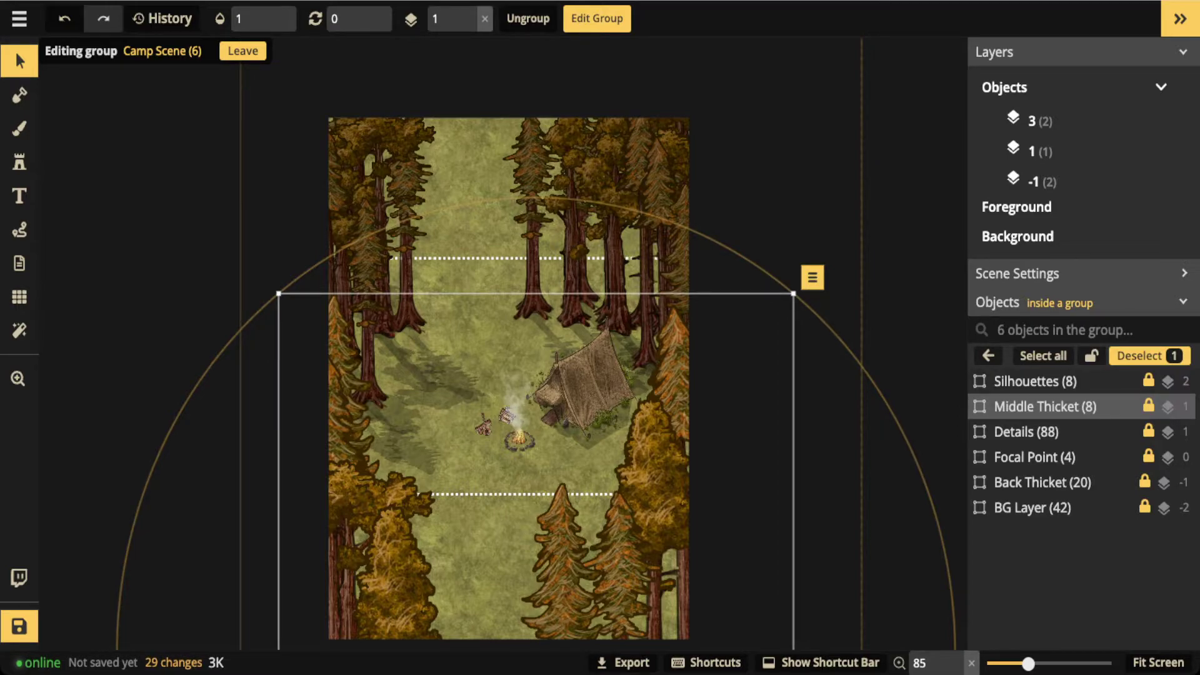
scroll(345, 297, "down", 2)
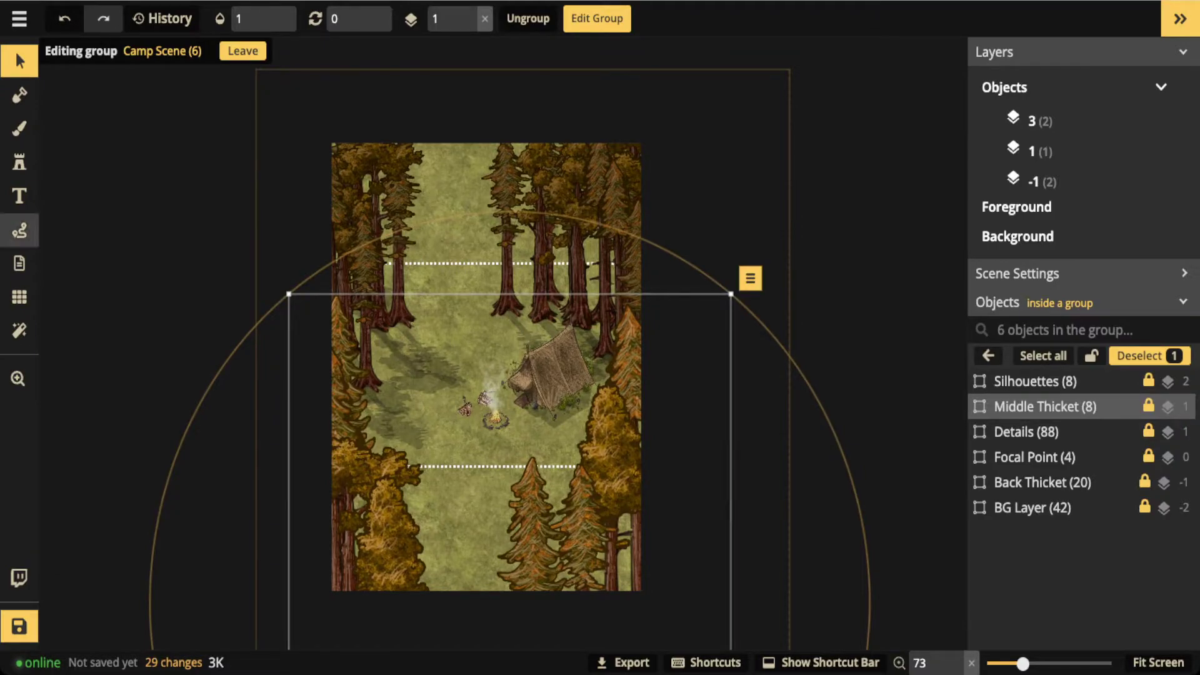
Circle the clearing framed by the two thickets with a red path and delete that path
left_click(19, 229)
mouse_move(575, 328)
left_mouse_down()
mouse_move(371, 345)
mouse_move(356, 438)
mouse_move(414, 479)
mouse_move(454, 487)
mouse_move(619, 451)
mouse_move(629, 360)
mouse_move(503, 324)
left_mouse_up()
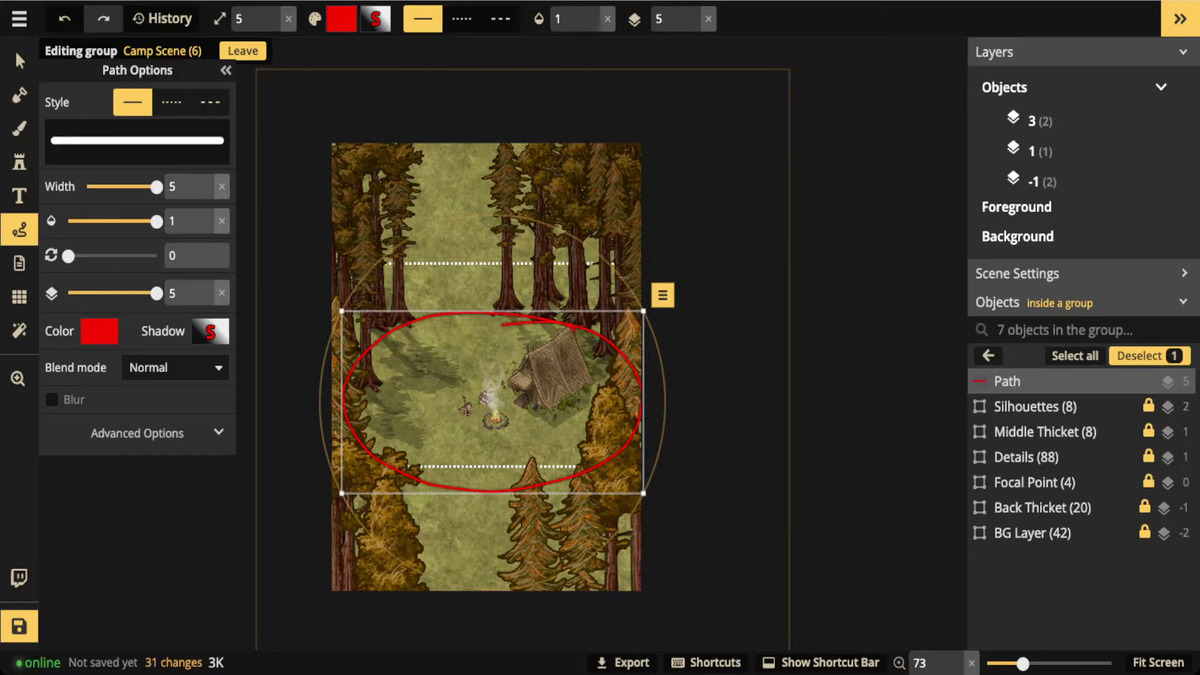
key("Delete")
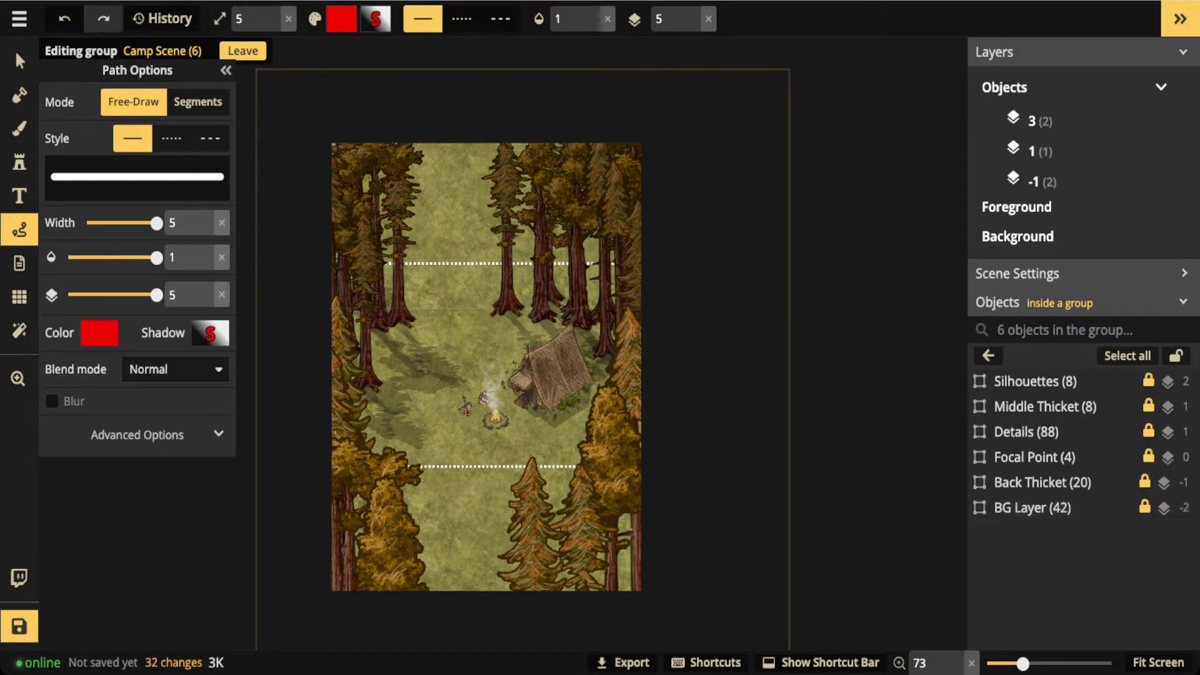
Reveal the black foreground trees by setting the Silhouettes group's opacity to 1, and deselect the group
left_click(1035, 381)
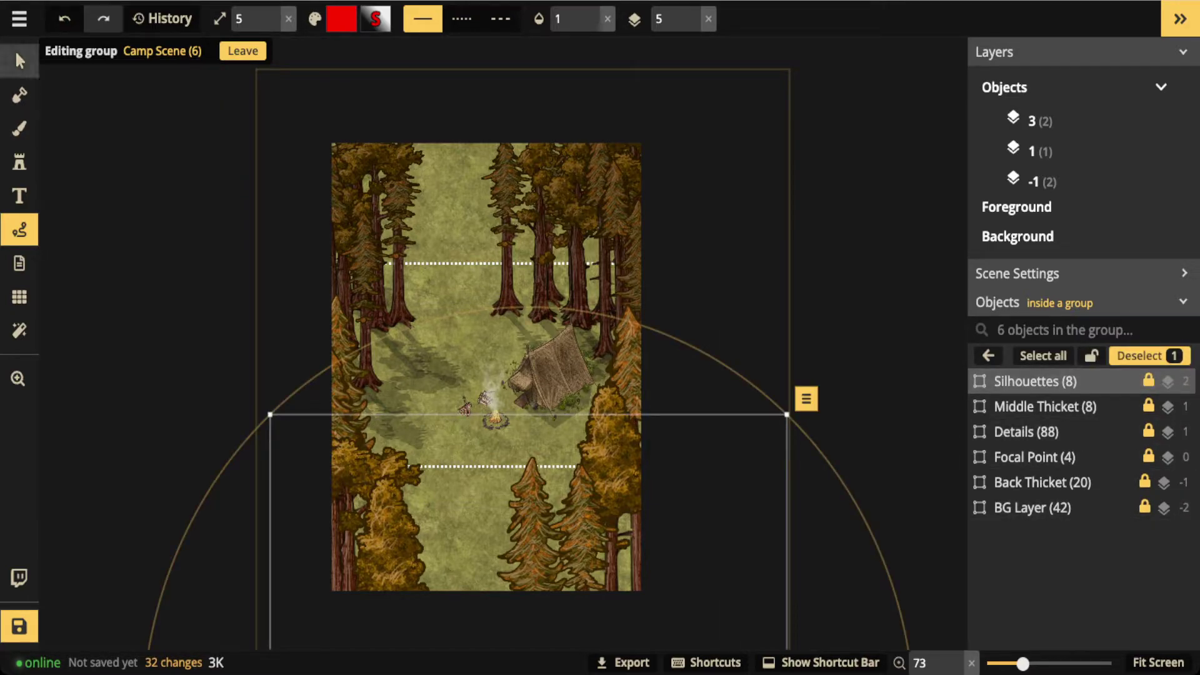
left_click(20, 61)
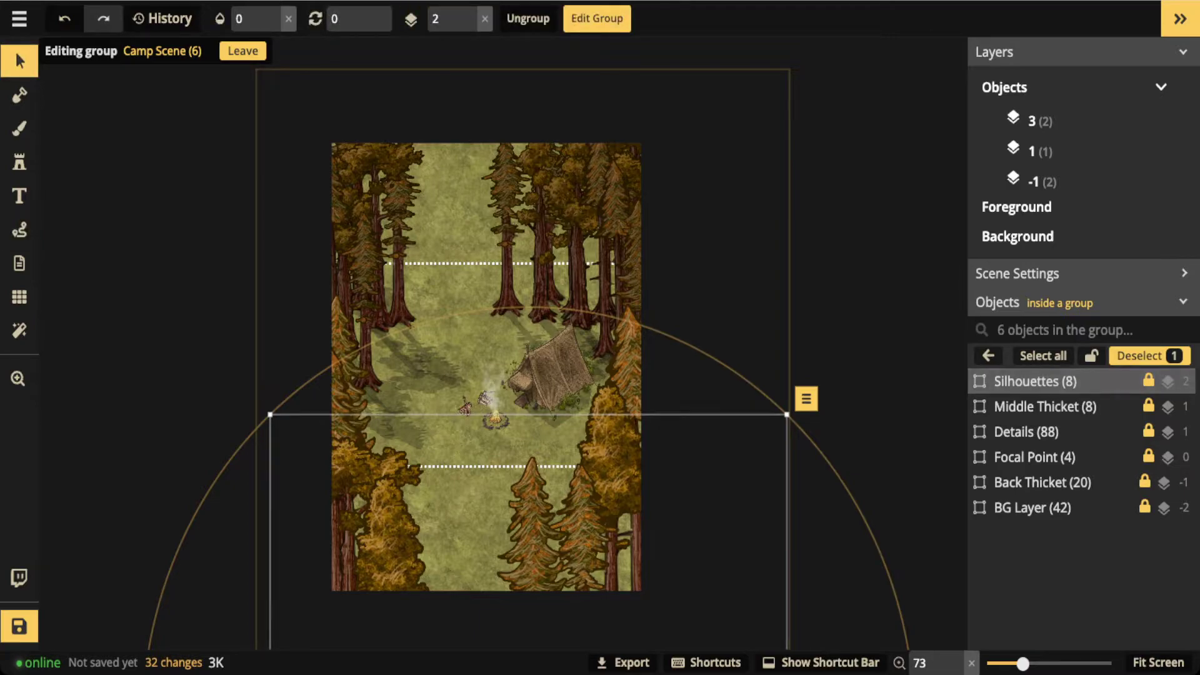
left_click(280, 12)
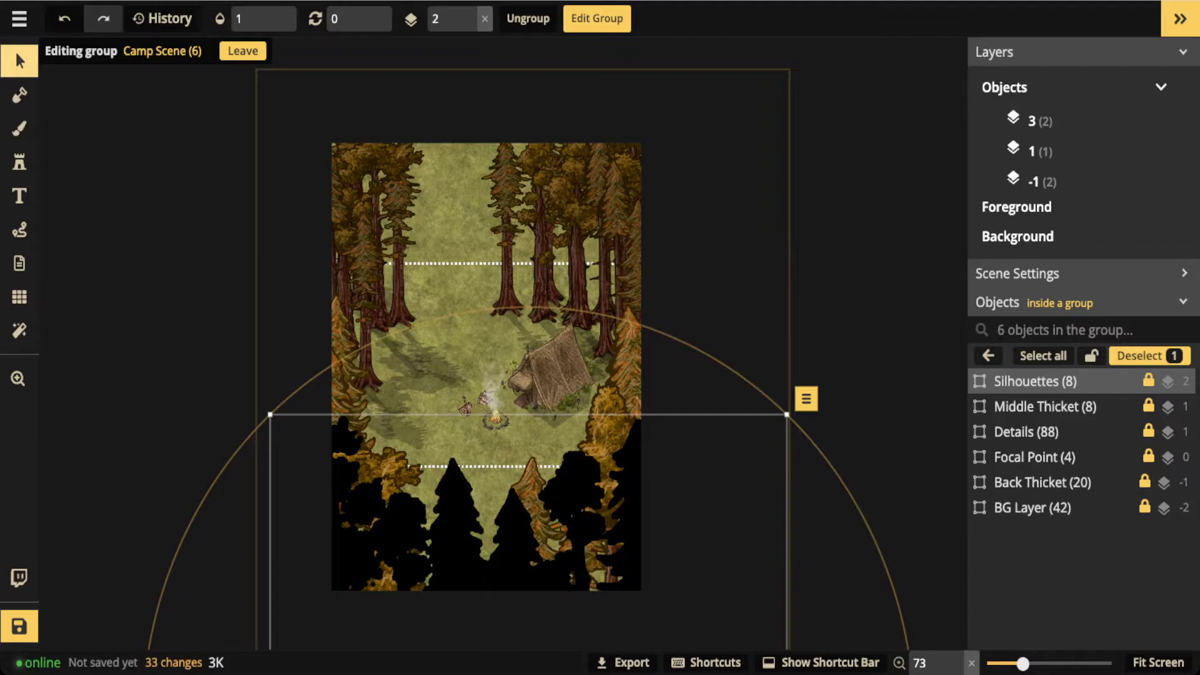
key("Escape")
Outline the camp clearing above the foreground silhouettes with a red free-draw ellipse and remove the outline
left_click(19, 229)
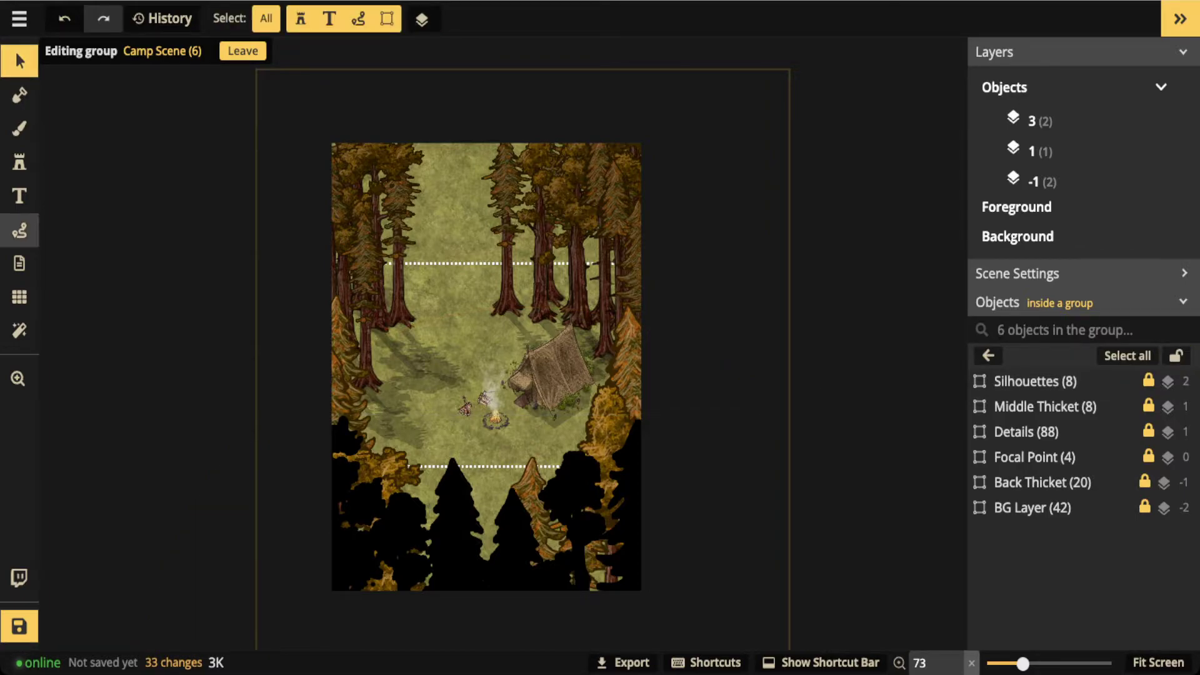
left_click(196, 102)
mouse_move(519, 316)
left_mouse_down()
mouse_move(373, 344)
mouse_move(381, 452)
mouse_move(481, 482)
mouse_move(575, 468)
mouse_move(625, 386)
mouse_move(518, 316)
mouse_move(456, 320)
left_mouse_up()
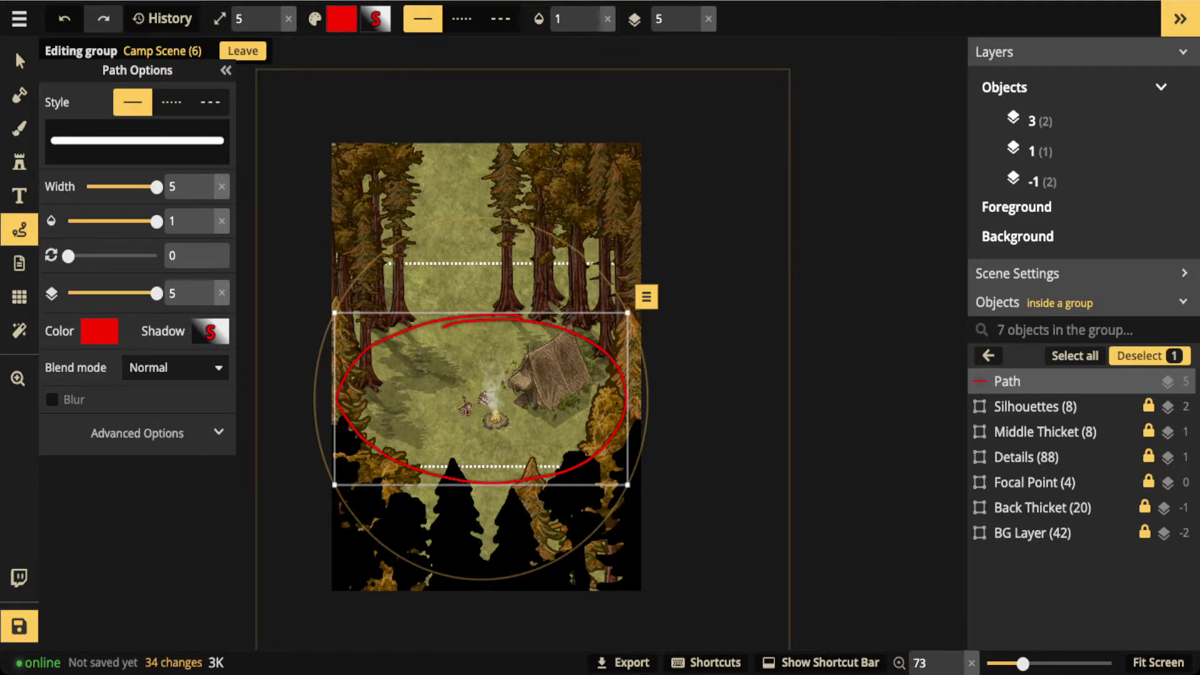
key("Delete")
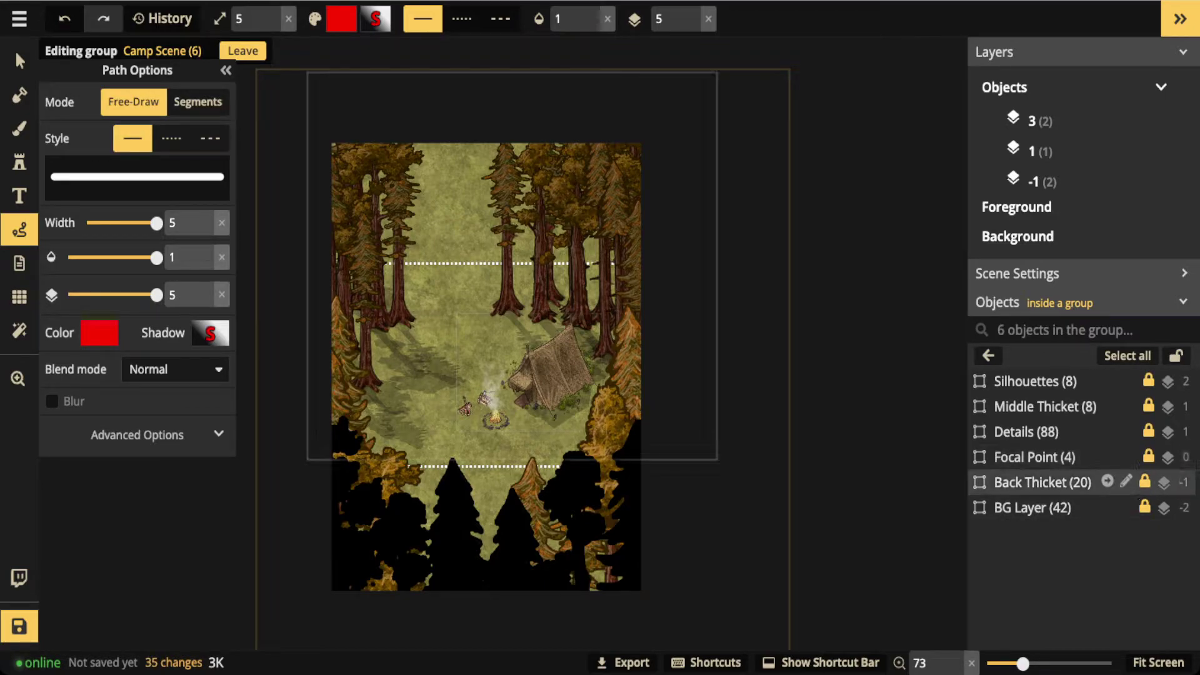
Reveal the background stones and bushes by setting the BG Layer group's opacity to 1, and leave the Camp Scene group
left_click(1032, 507)
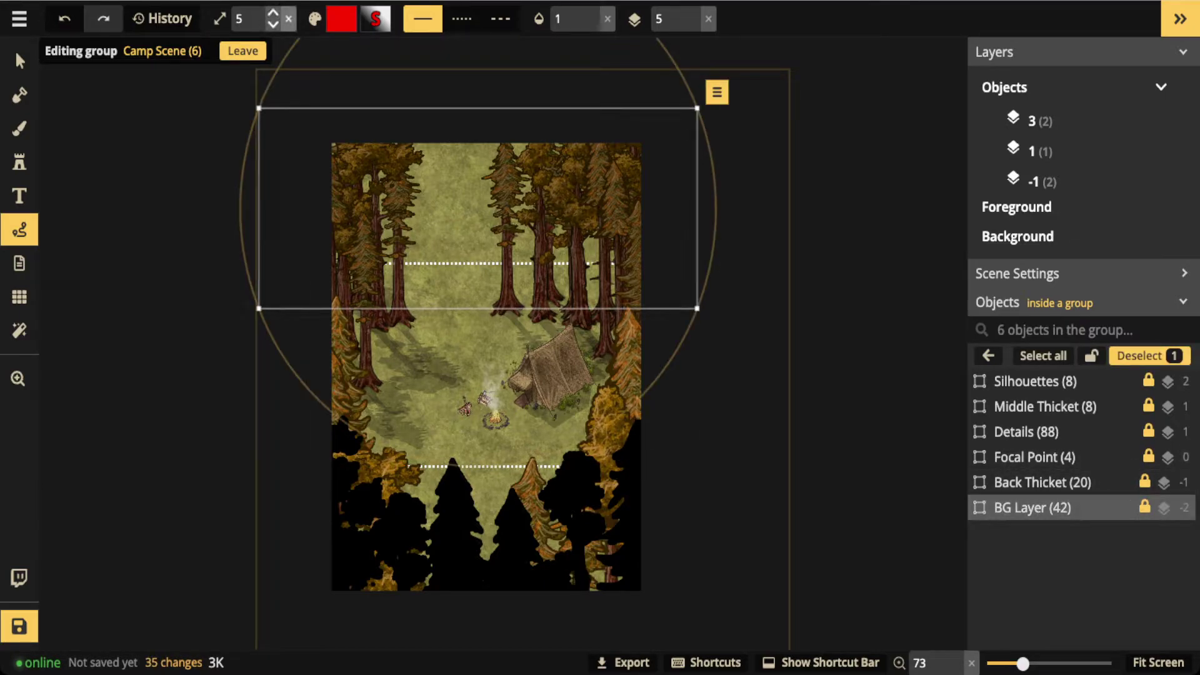
left_click(20, 61)
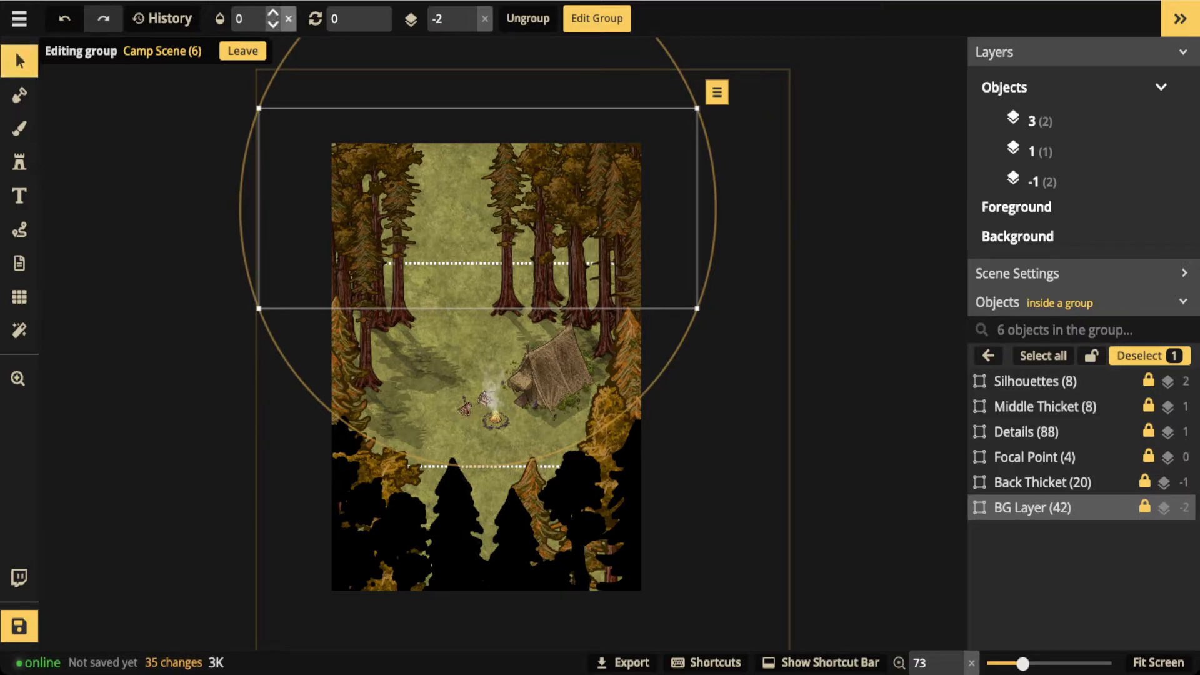
left_click(288, 19)
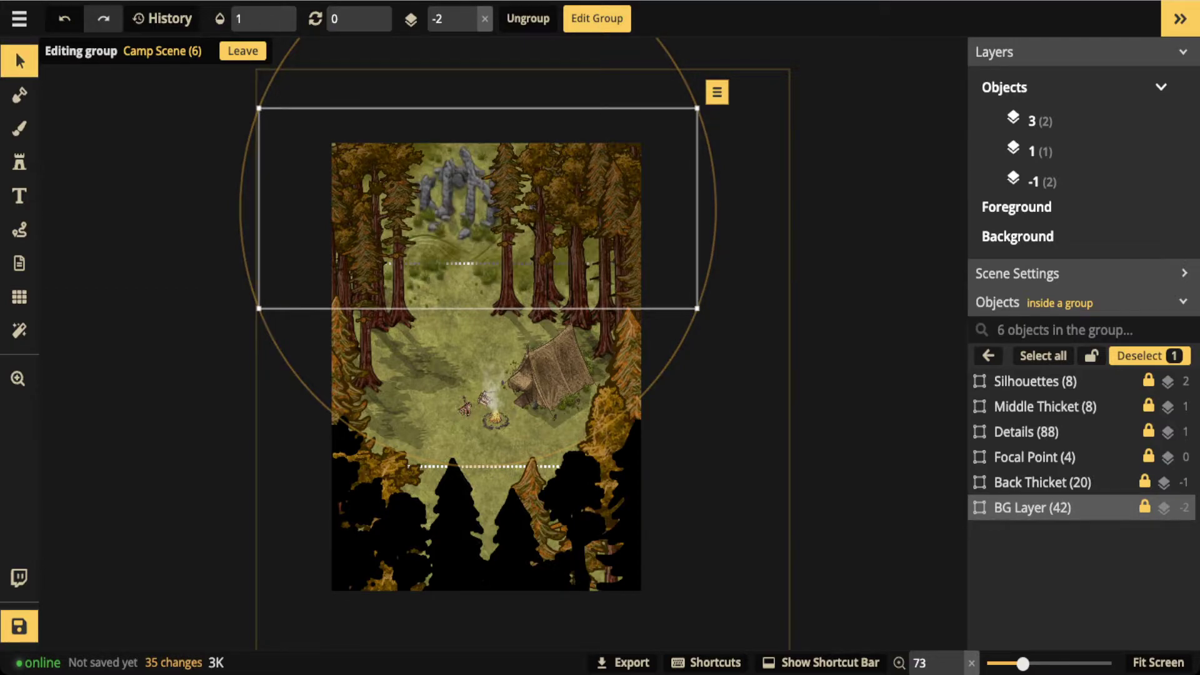
scroll(427, 251, "up", 2)
scroll(434, 229, "up", 3)
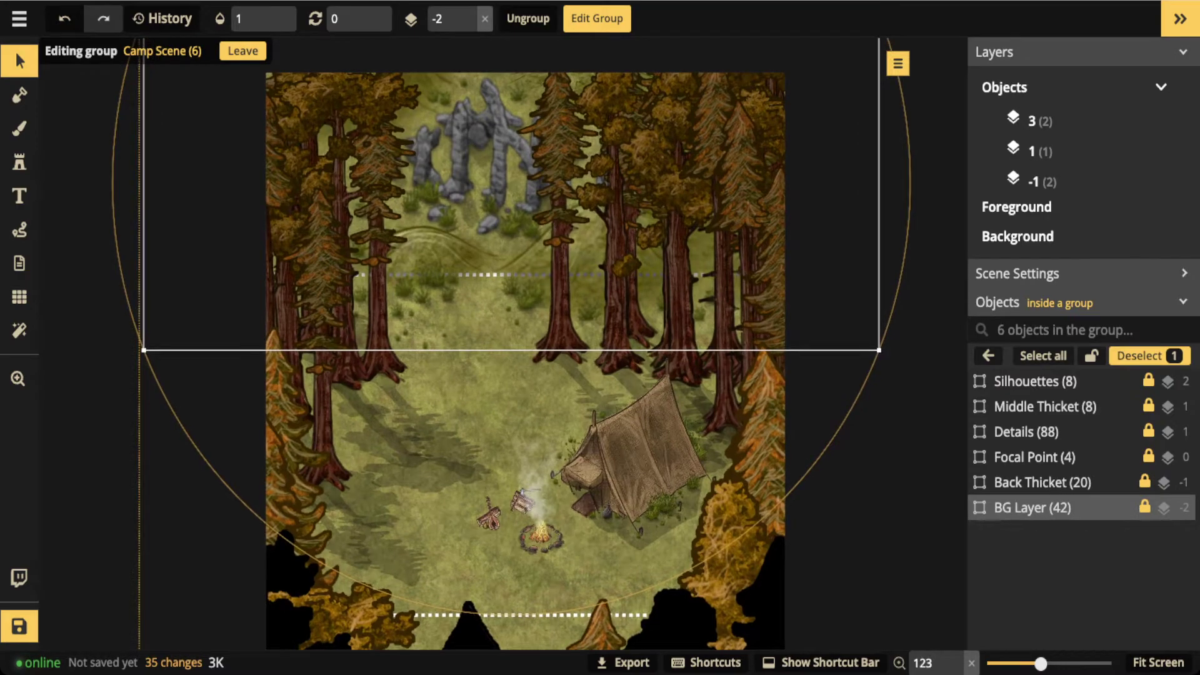
key("Escape")
scroll(489, 217, "down", 2)
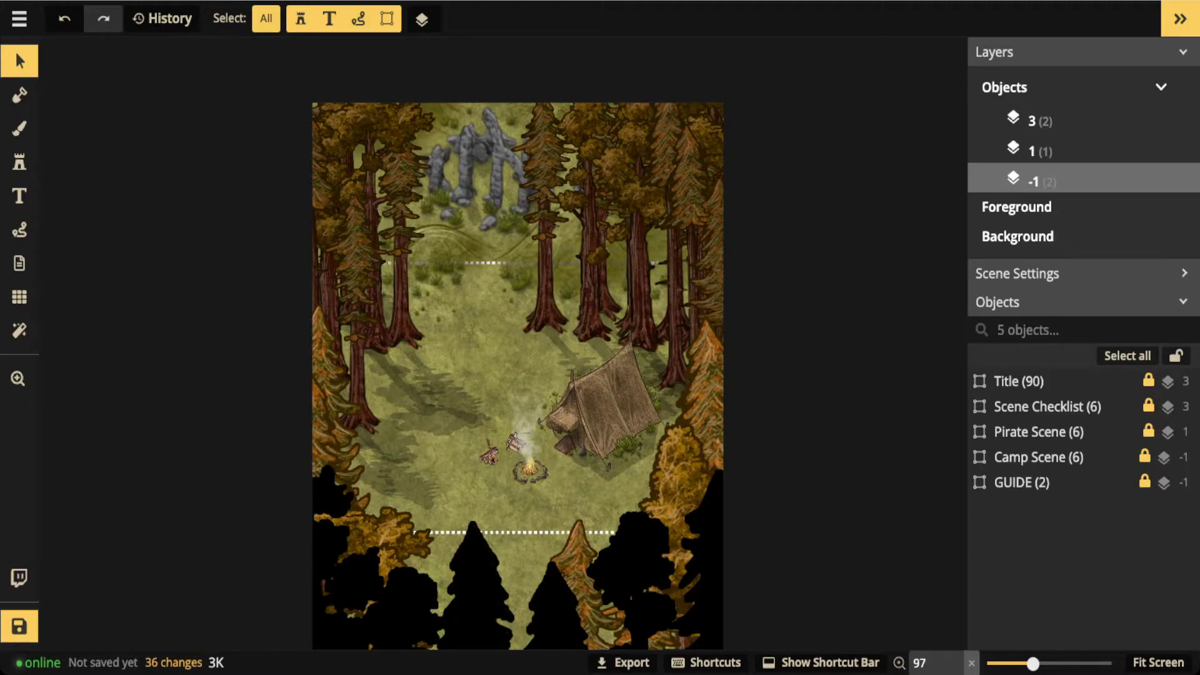
scroll(517, 231, "up", 1)
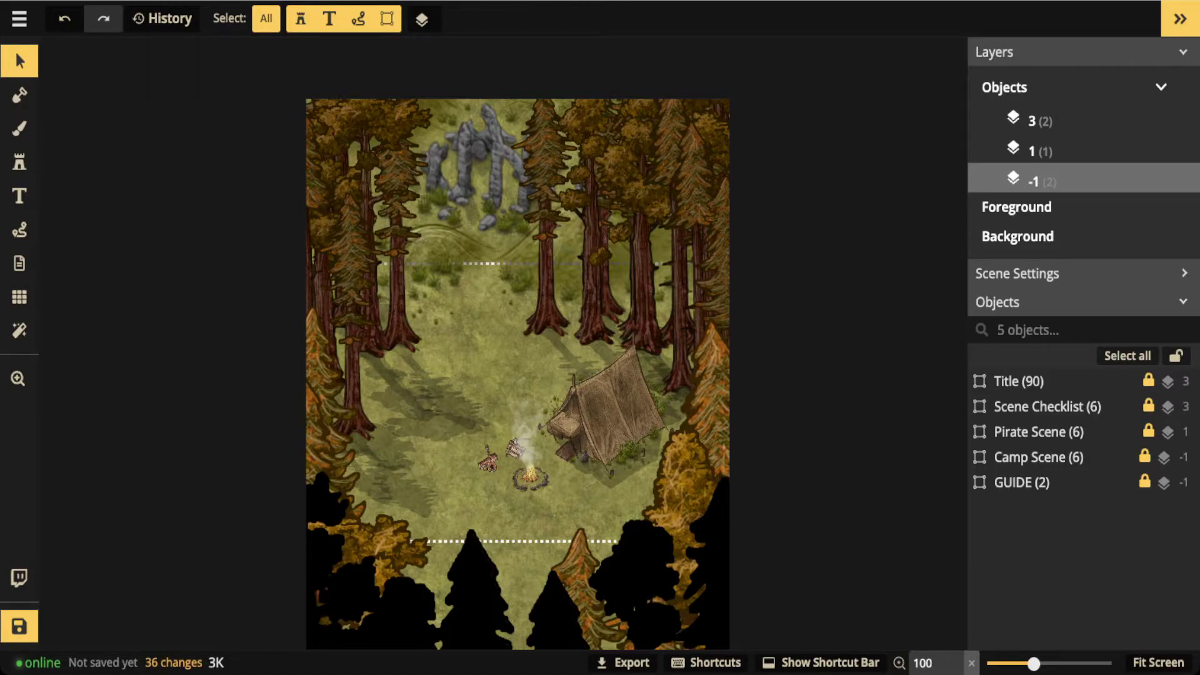
Inside the Camp Scene group, reveal the grass and flowers by setting the Details group's opacity to 1, and leave the group
double_click(1031, 456)
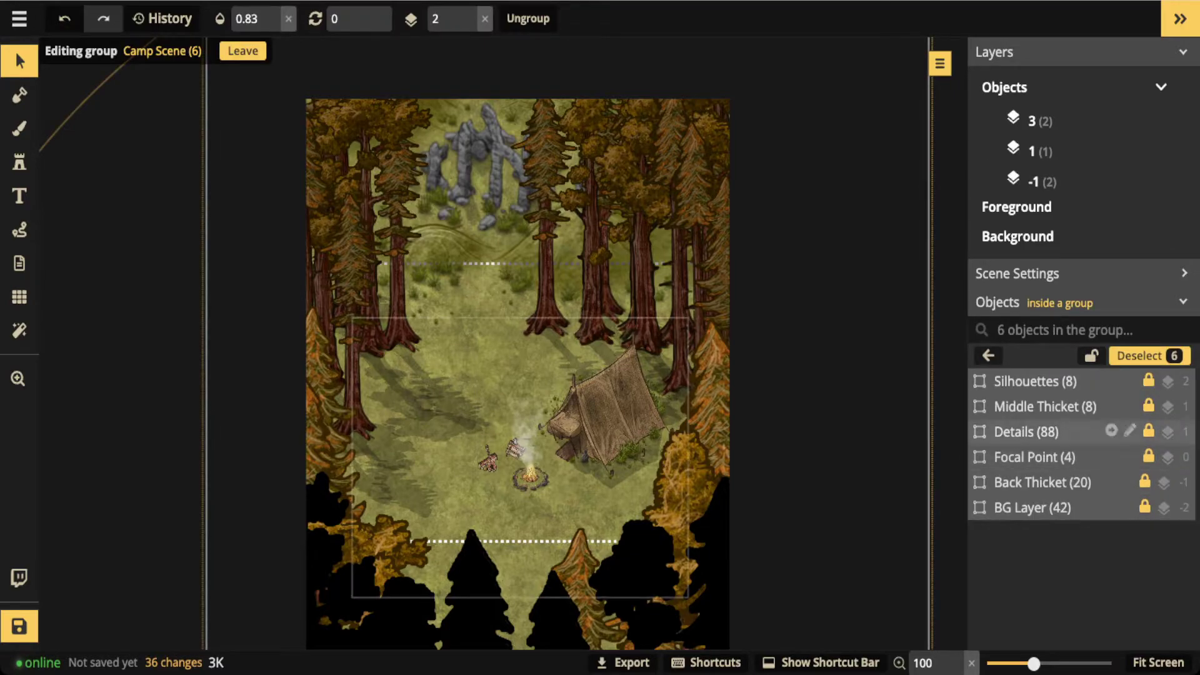
left_click(1031, 431)
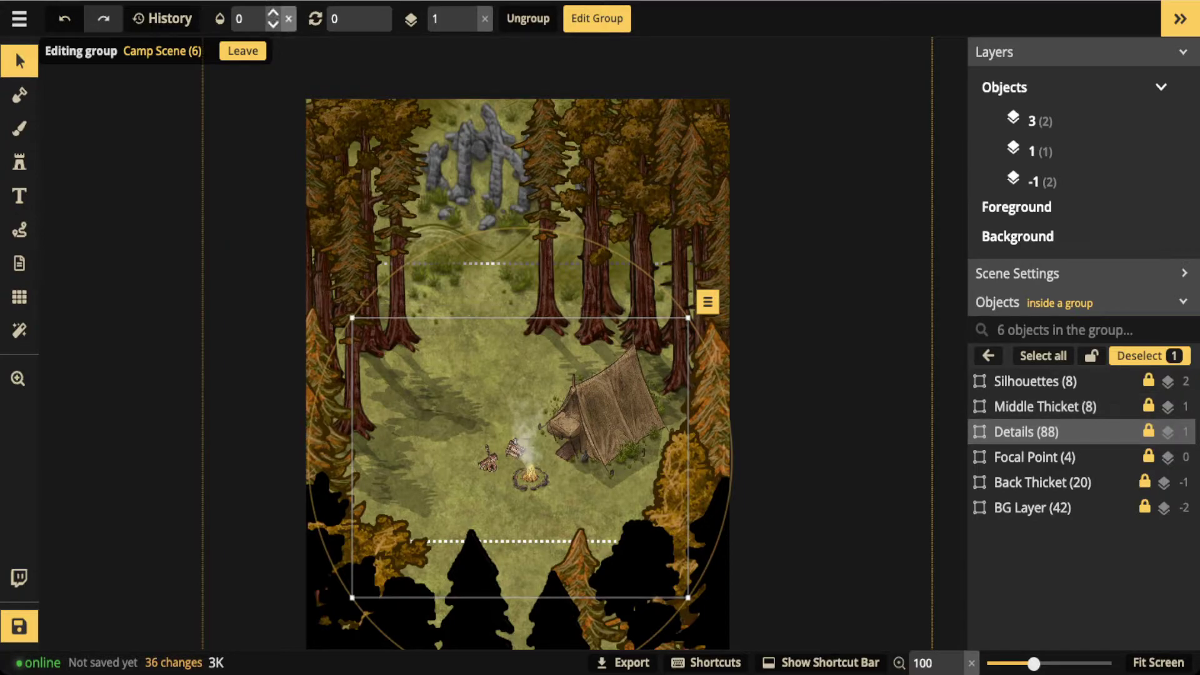
scroll(542, 294, "up", 1)
scroll(535, 406, "up", 5)
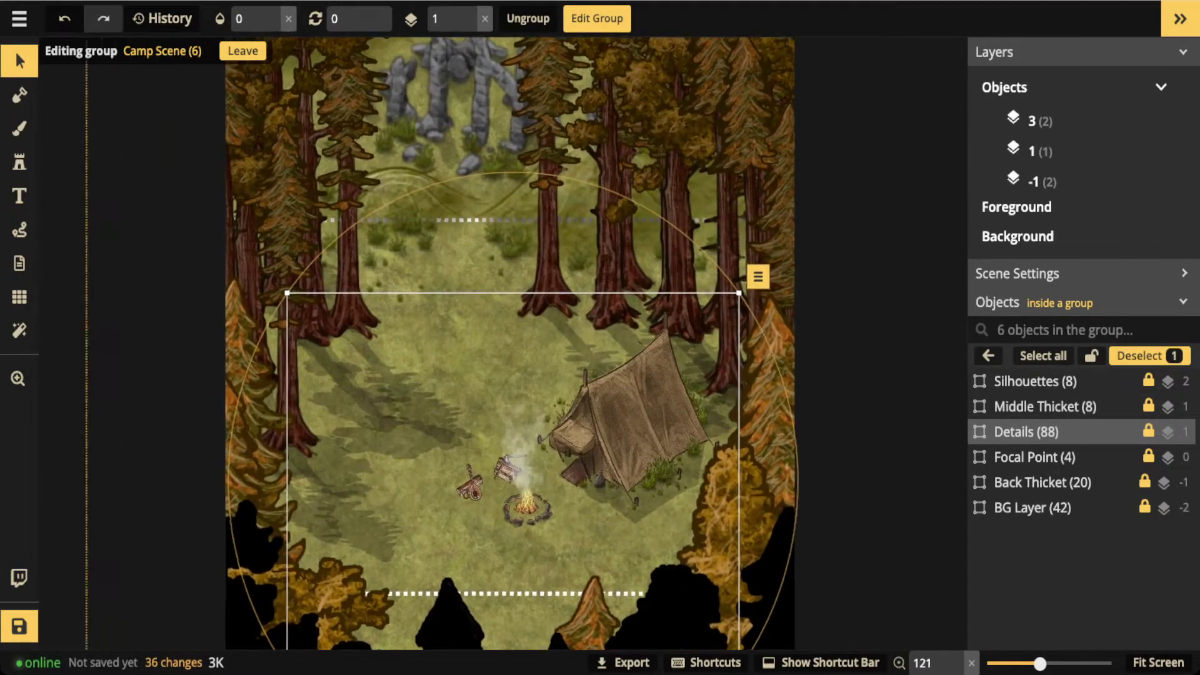
scroll(519, 375, "up", 3)
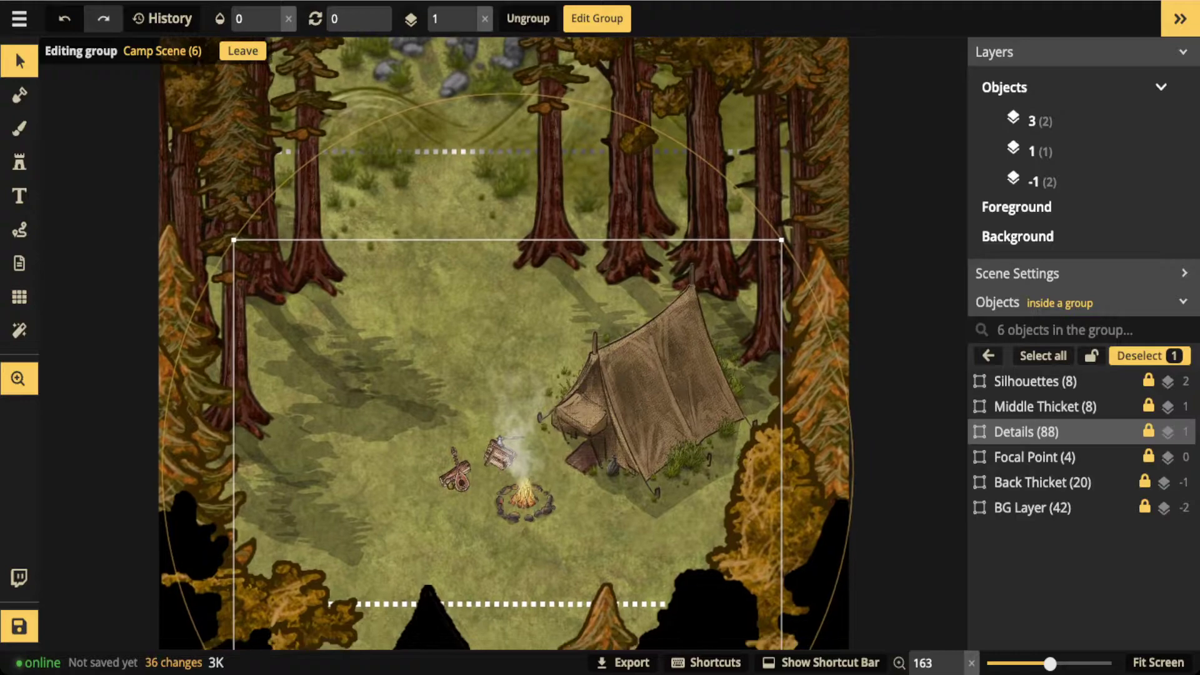
scroll(498, 344, "down", 1)
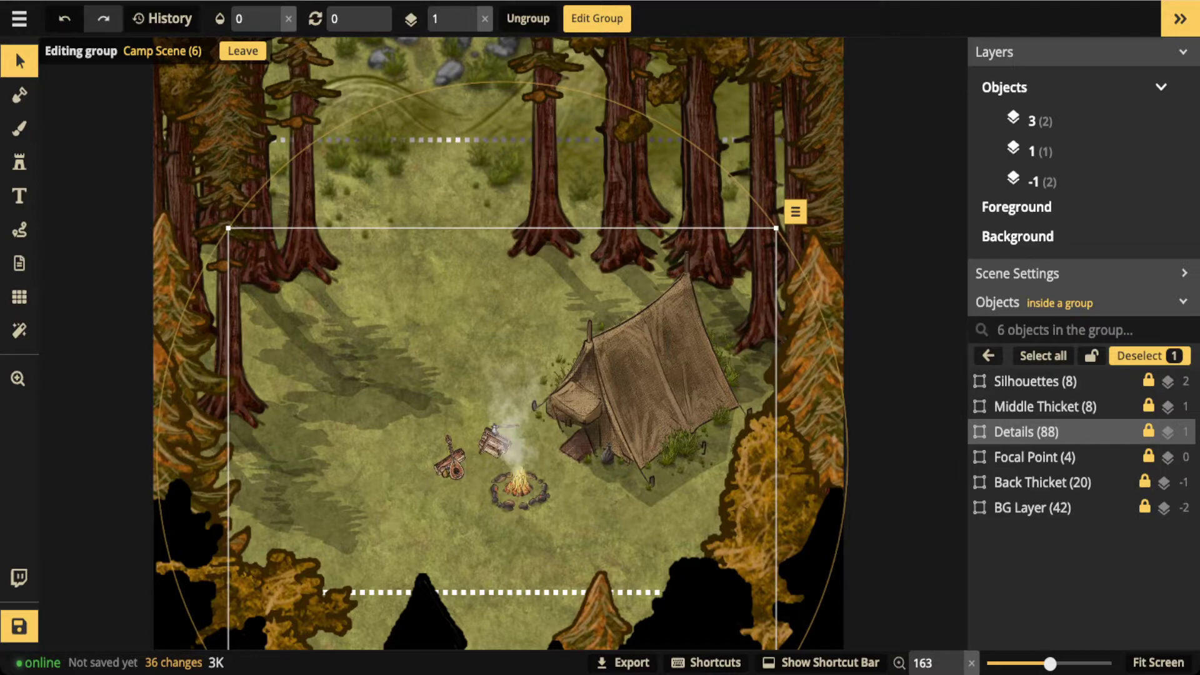
left_click(288, 19)
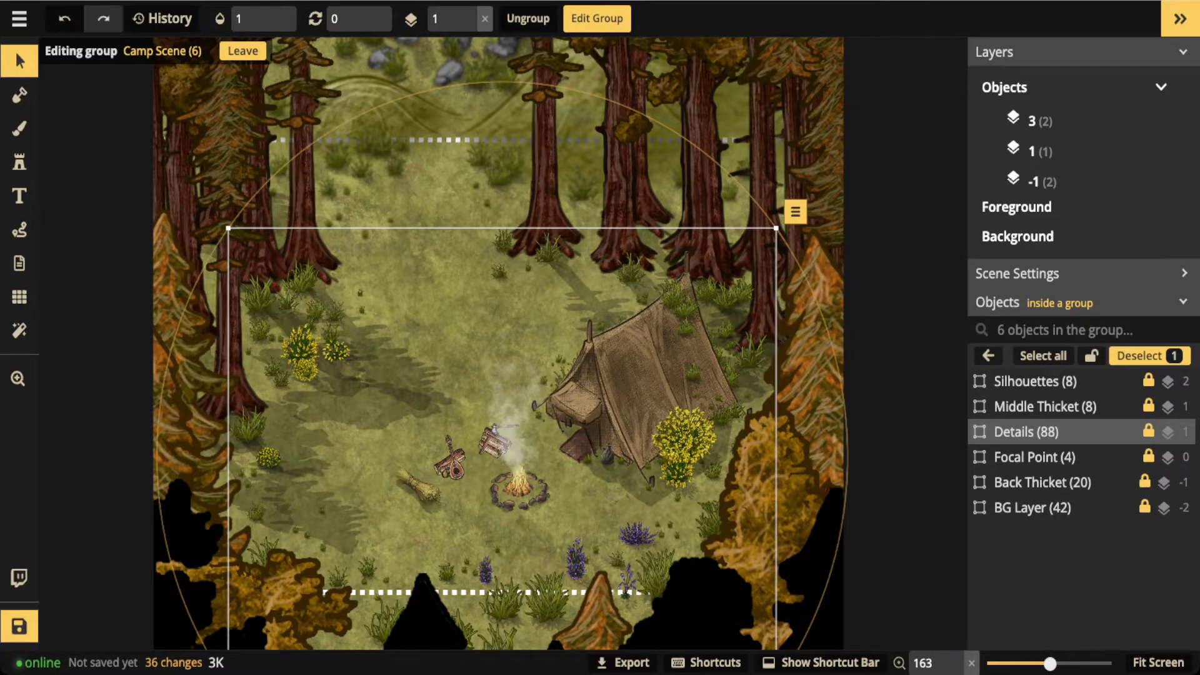
key("Escape")
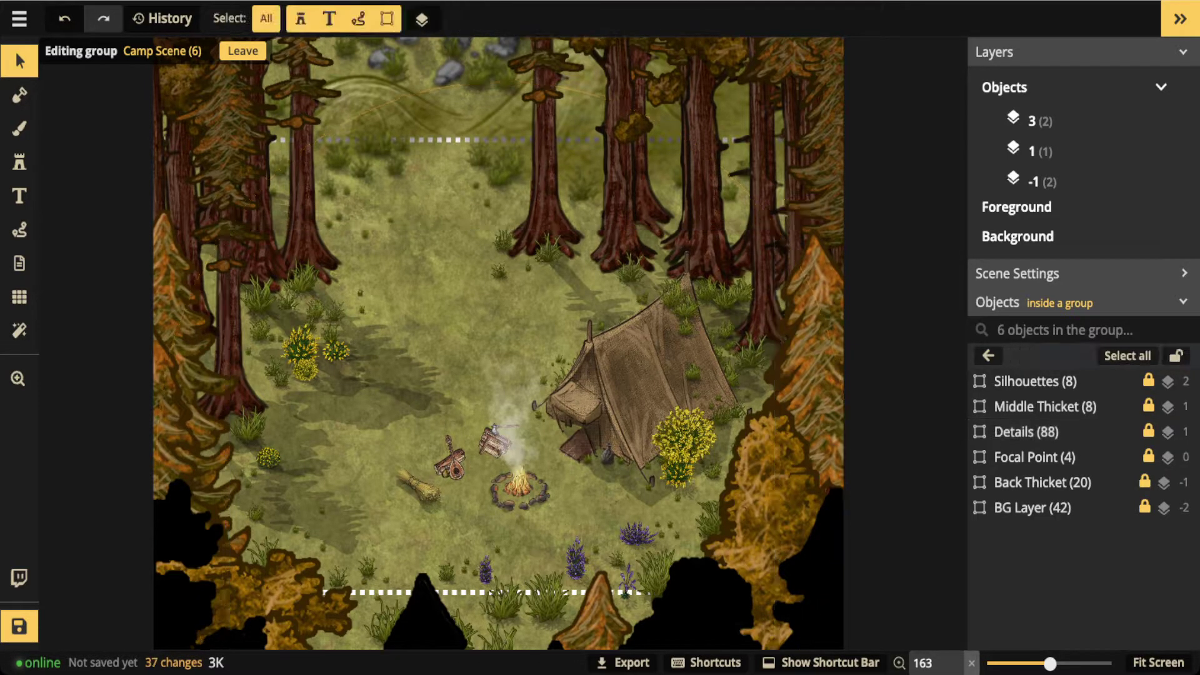
scroll(618, 358, "down", 5)
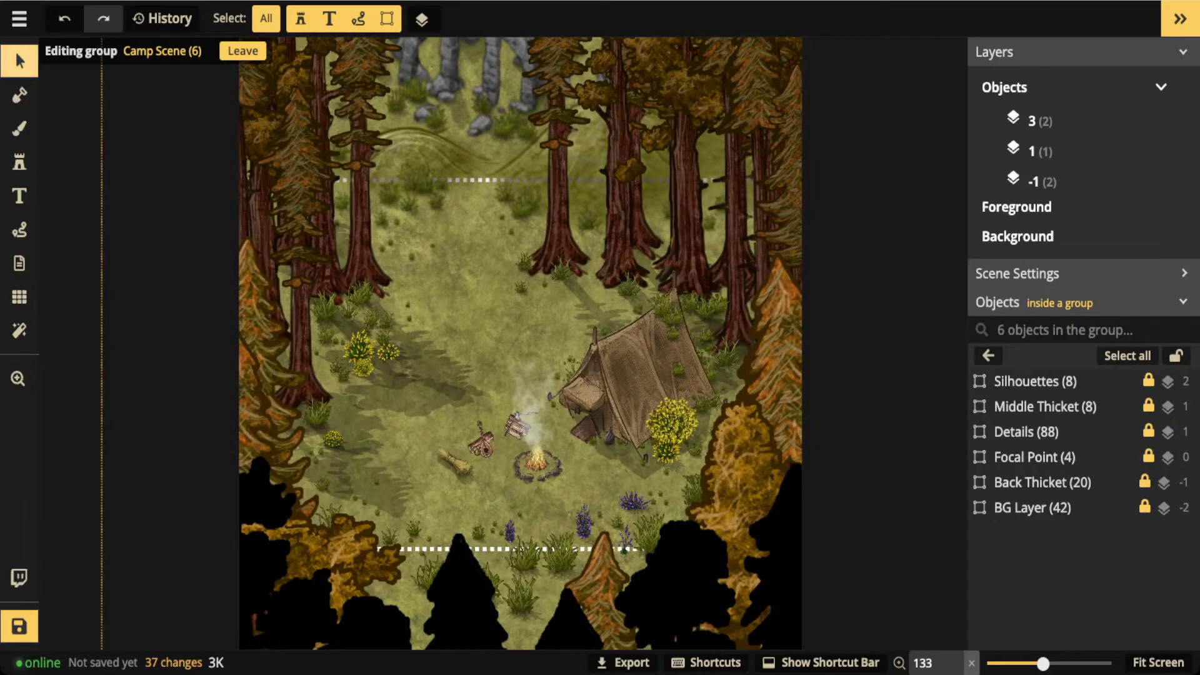
key("Escape")
scroll(438, 250, "down", 2)
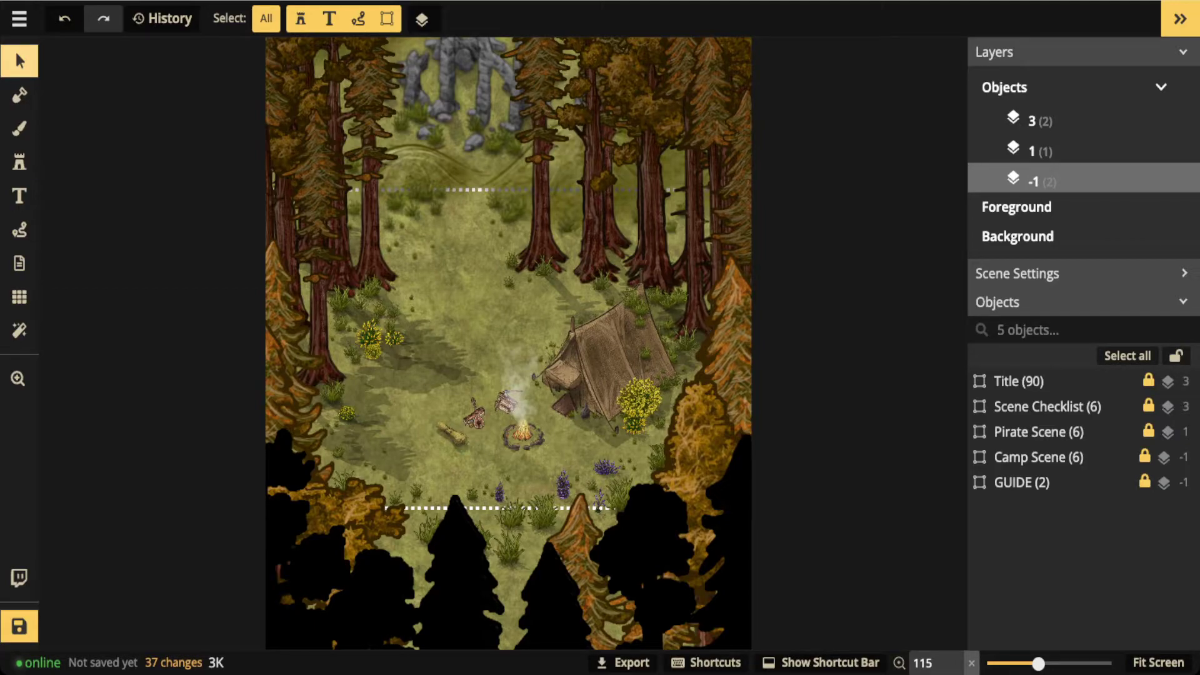
scroll(523, 299, "down", 3)
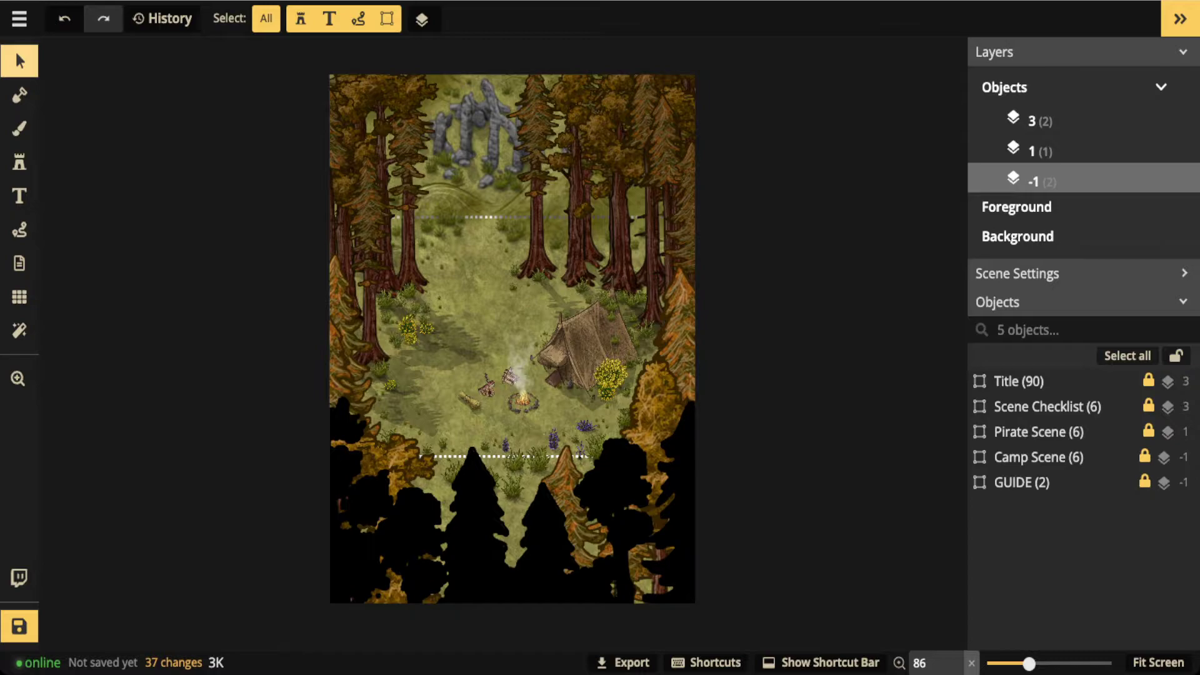
Search the texture catalog for "pave" and choose the grey paving texture from Fantasy Regional HD for the brush
scroll(330, 252, "up", 1)
left_click(19, 128)
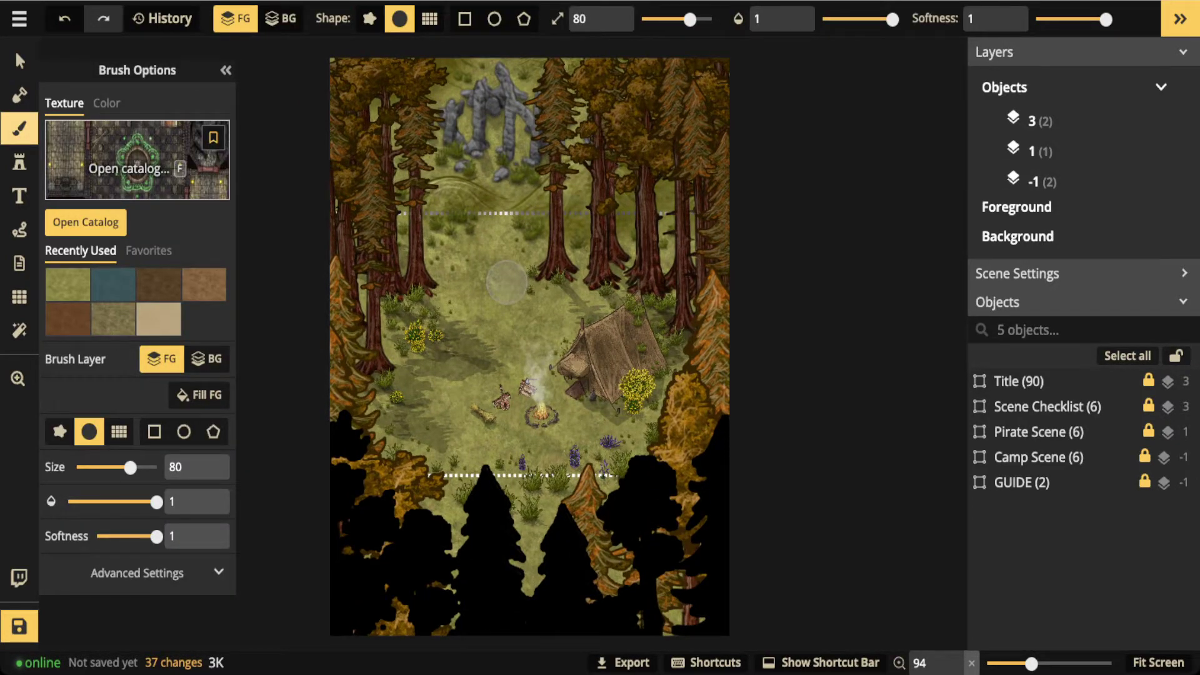
key("f")
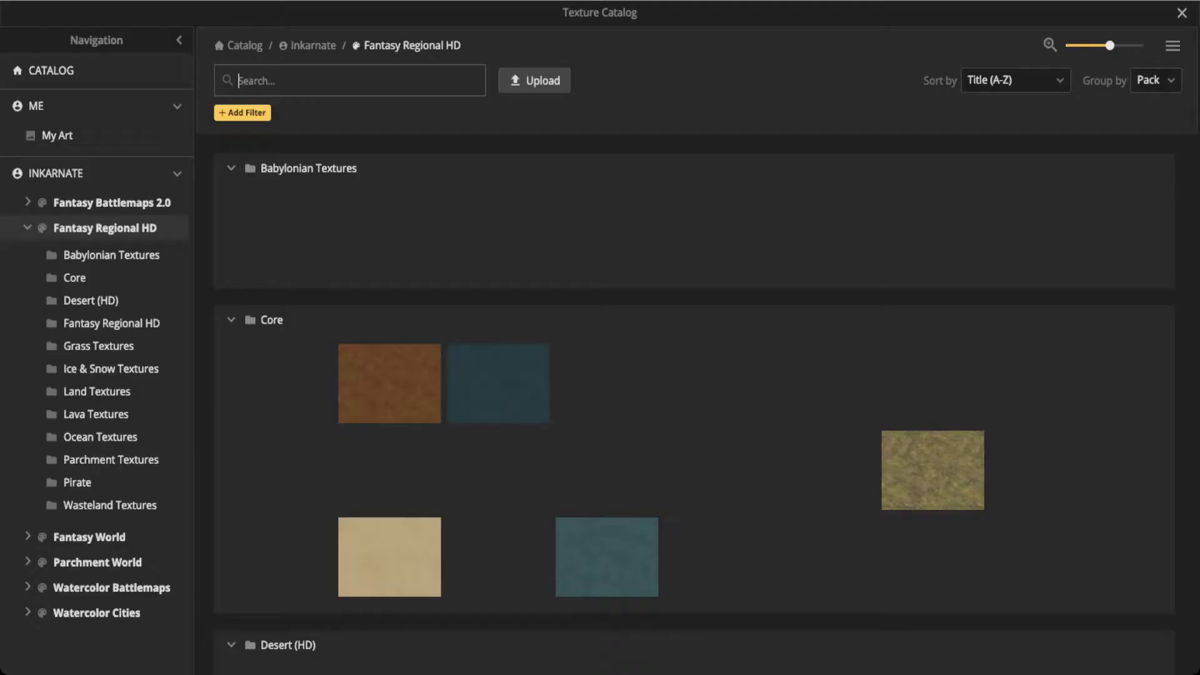
scroll(687, 375, "down", 1)
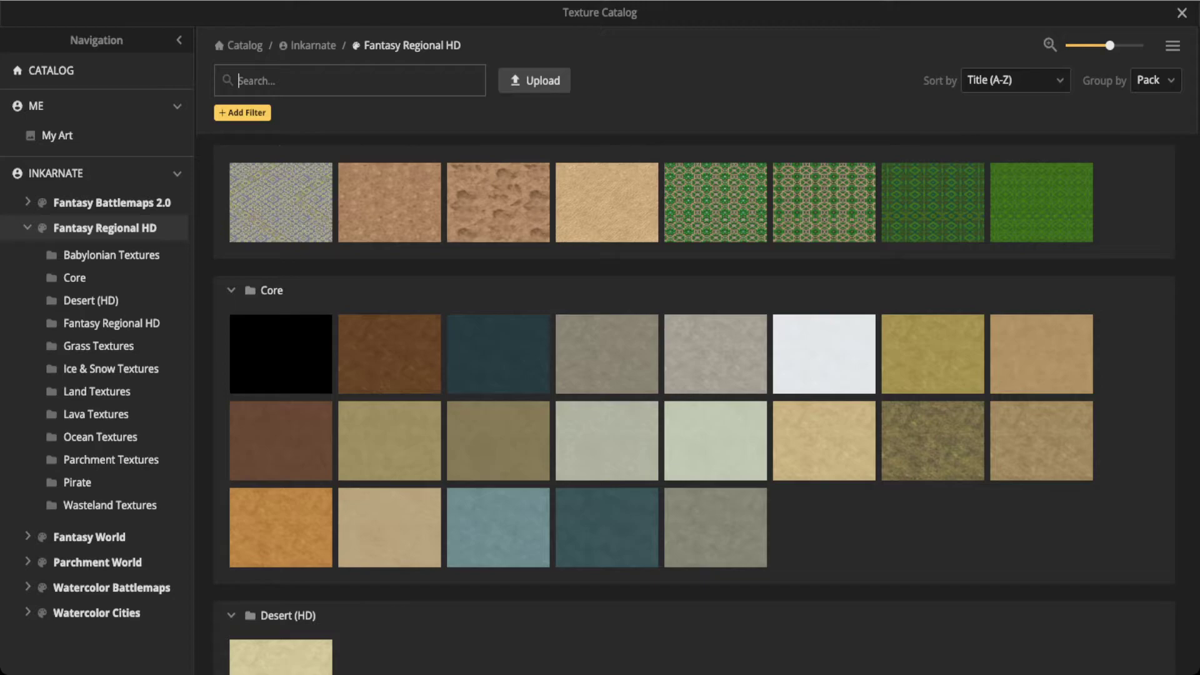
type("pave")
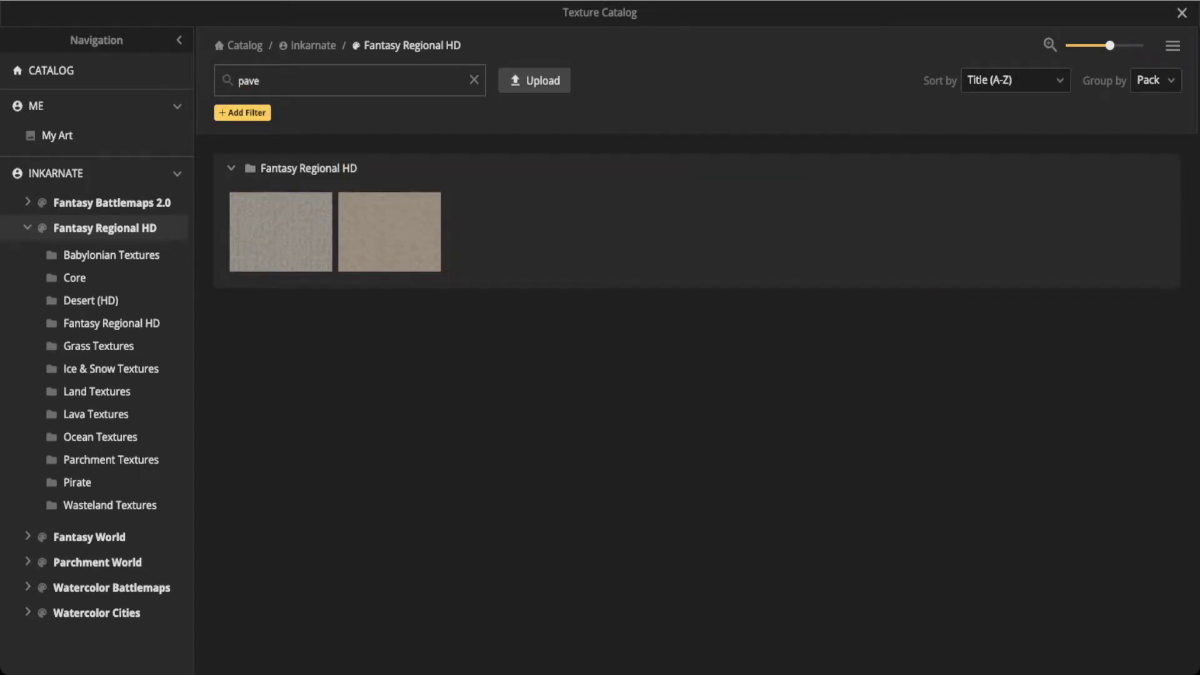
left_click(281, 232)
Set the paving texture's placement size to 178.7 in the brush's advanced settings
scroll(347, 429, "up", 3)
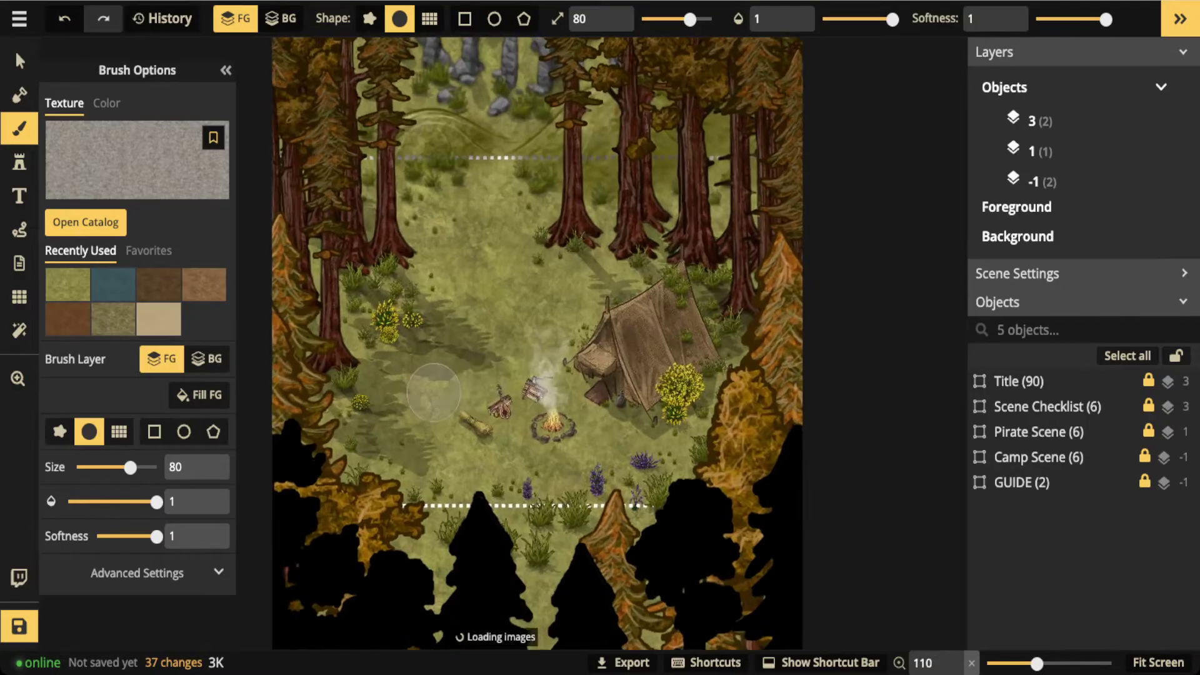
scroll(347, 430, "up", 3)
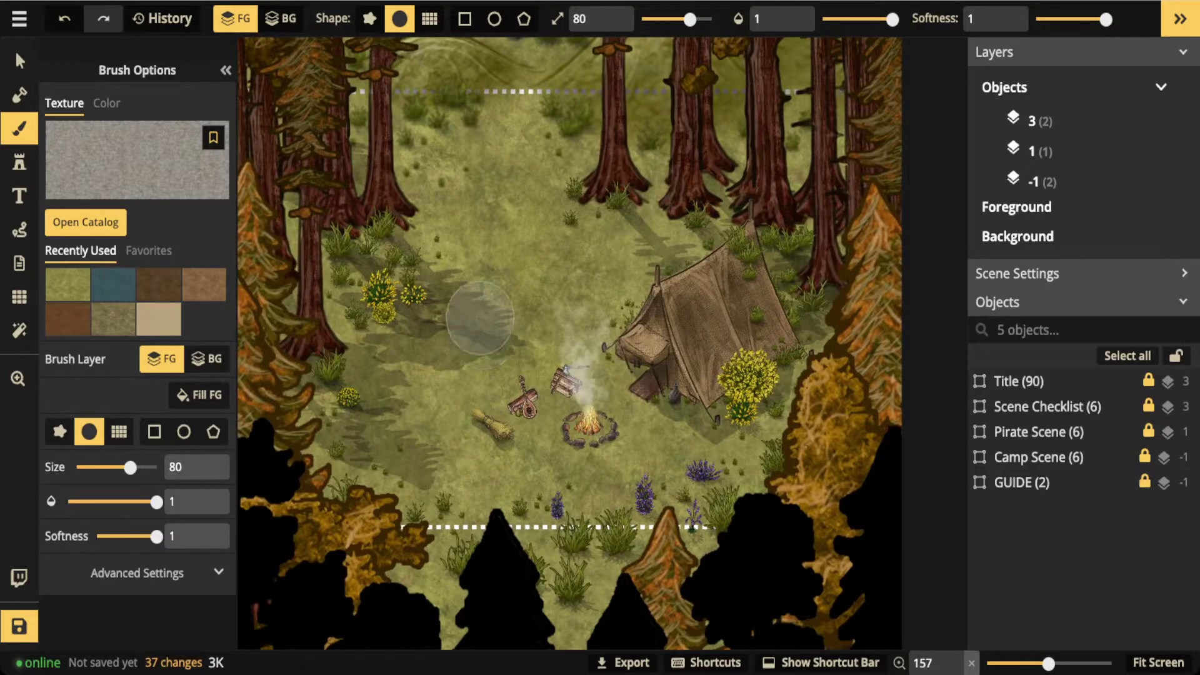
scroll(484, 319, "down", 3)
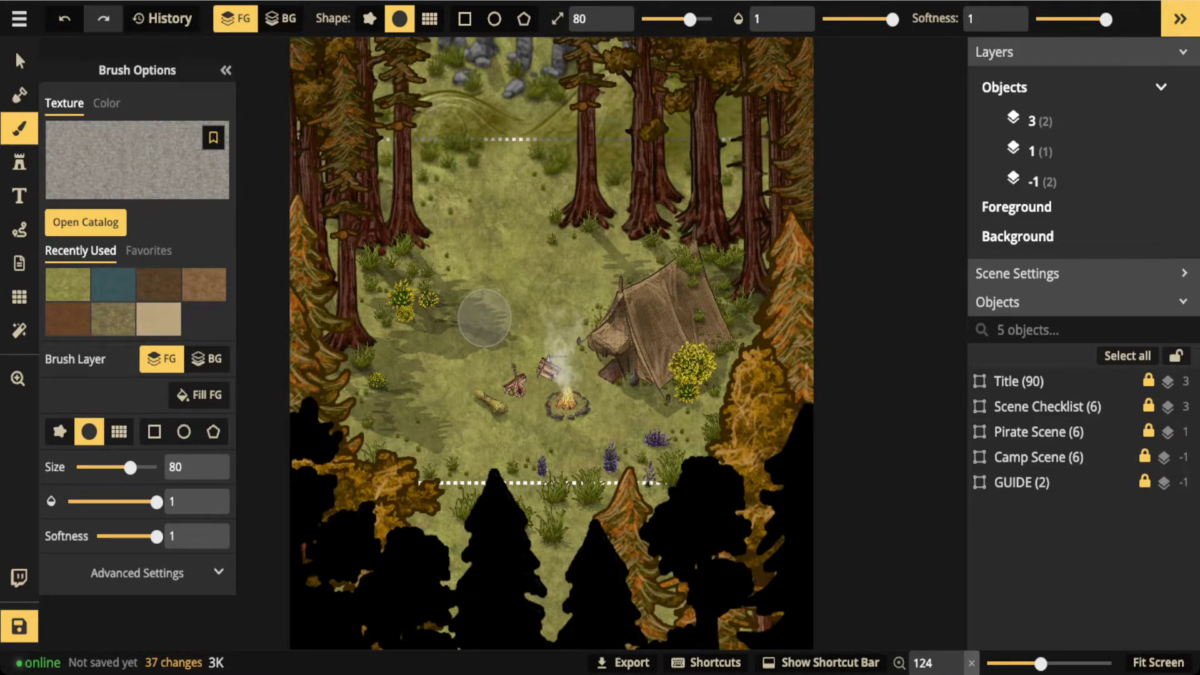
scroll(484, 318, "up", 4)
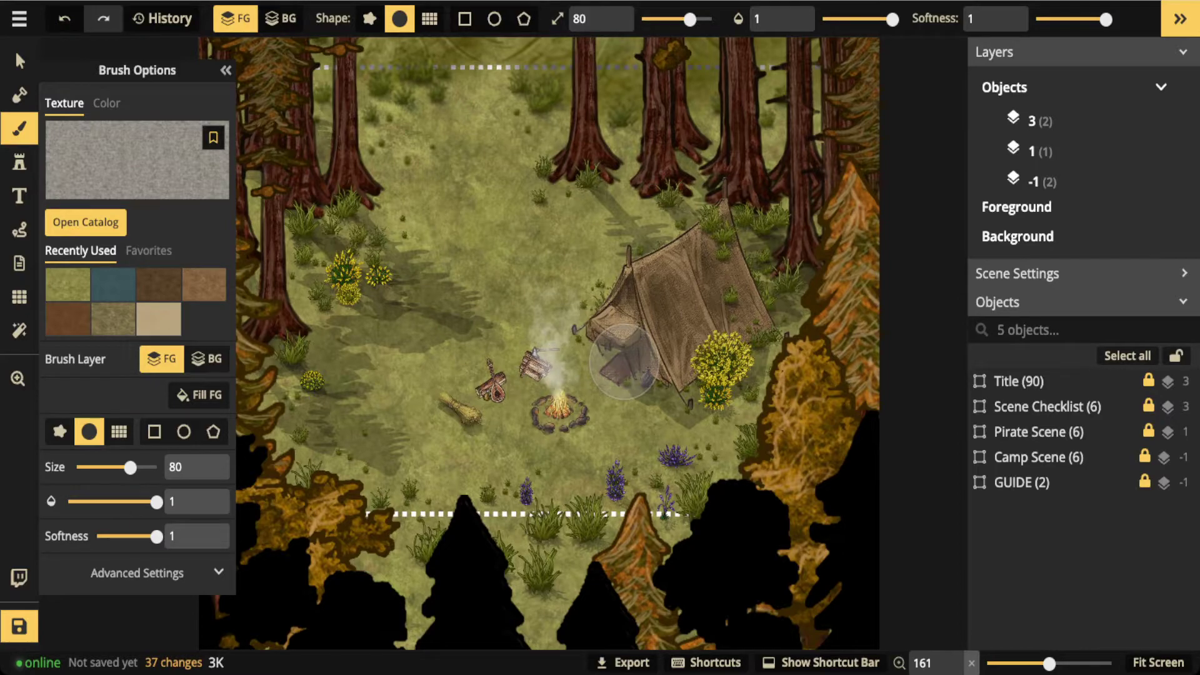
left_click(138, 572)
scroll(137, 500, "down", 2)
mouse_move(113, 504)
left_mouse_down()
mouse_move(149, 504)
mouse_move(128, 504)
left_mouse_up()
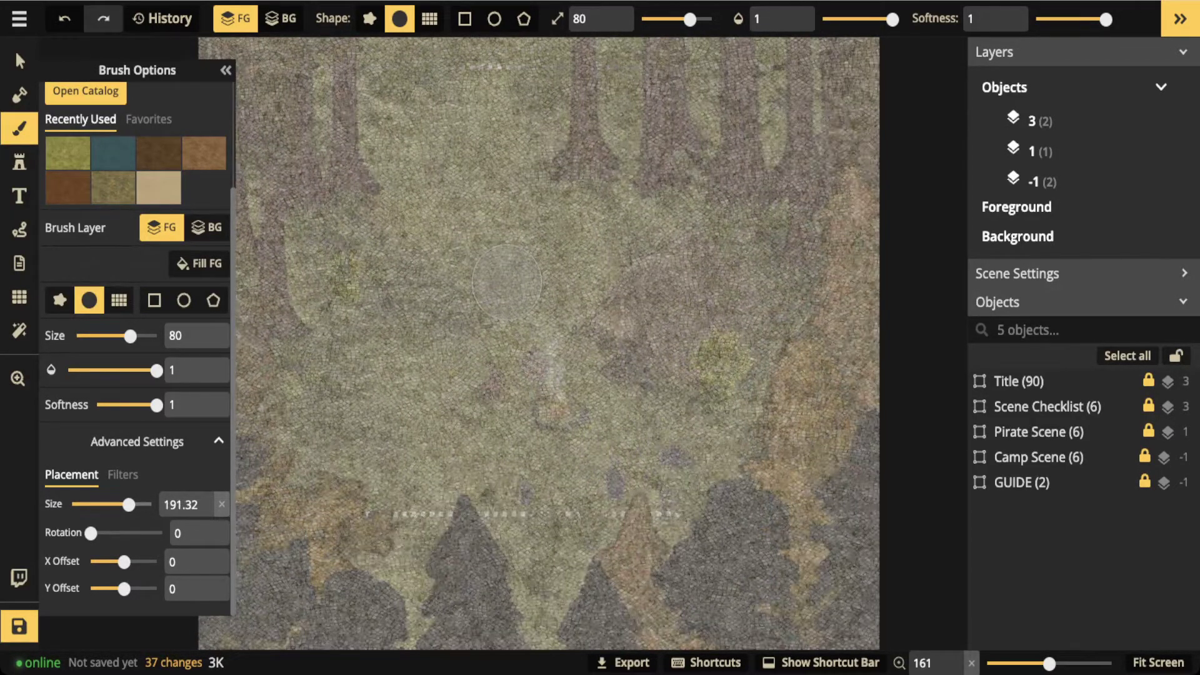
left_click_drag(129, 505, 127, 504)
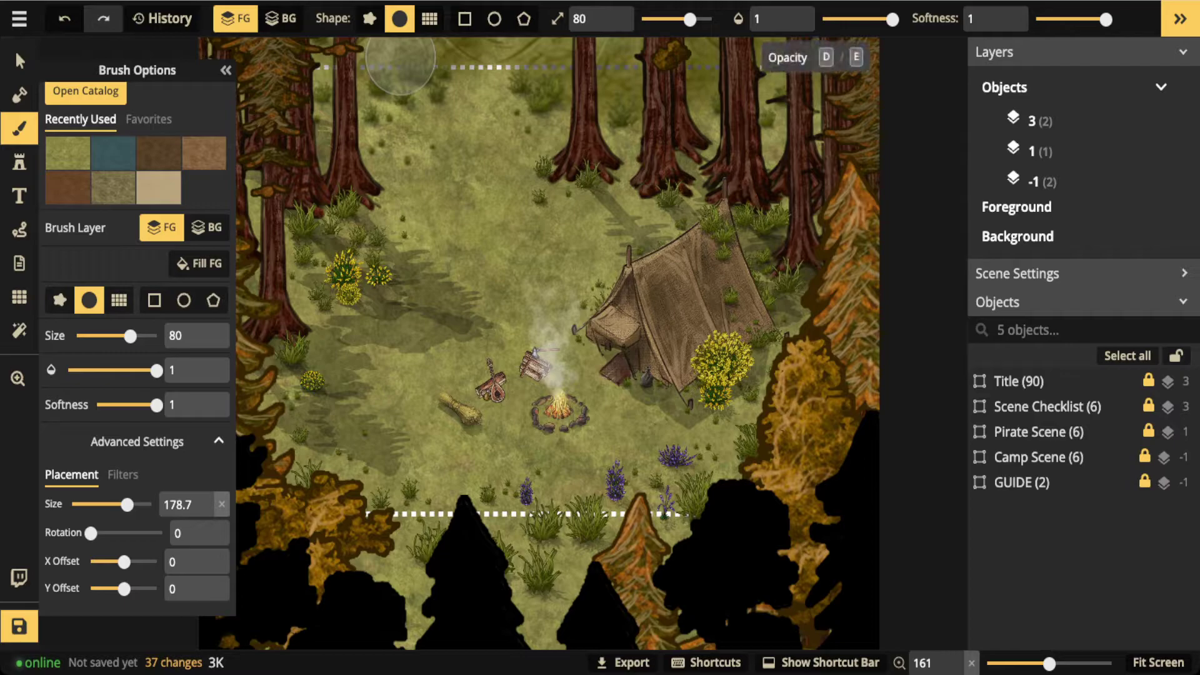
Lower the brush opacity to 0.27 and its size to 27, and switch the brush to the background layer
left_click(855, 20)
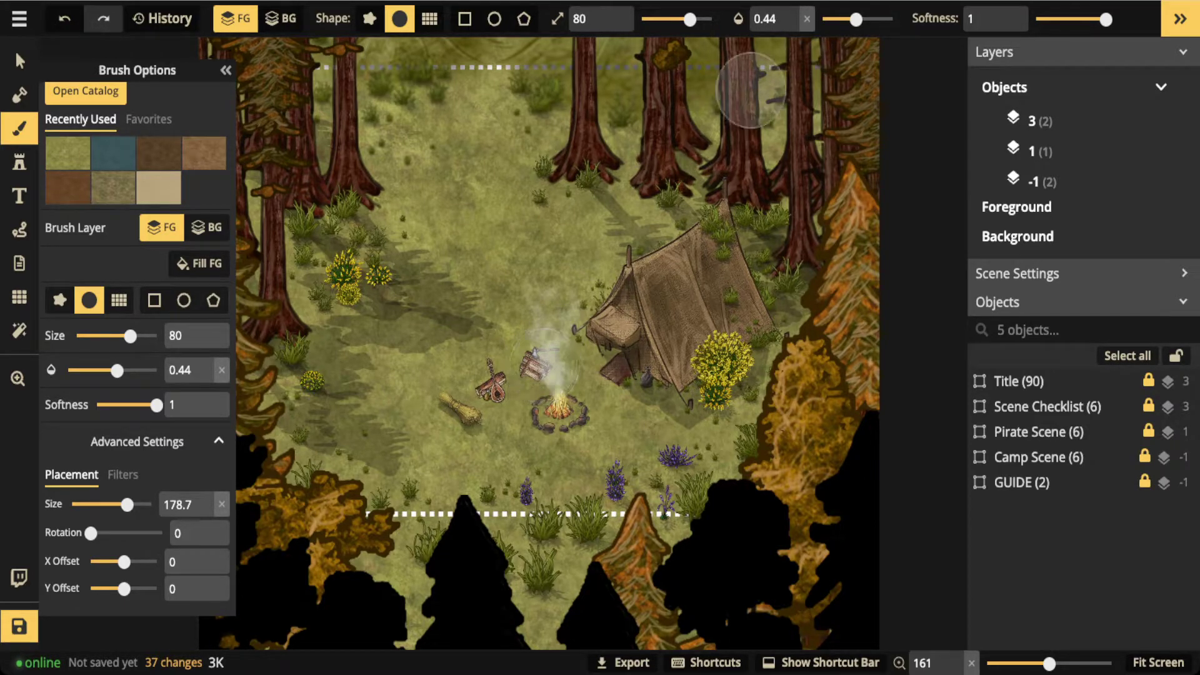
left_click(839, 19)
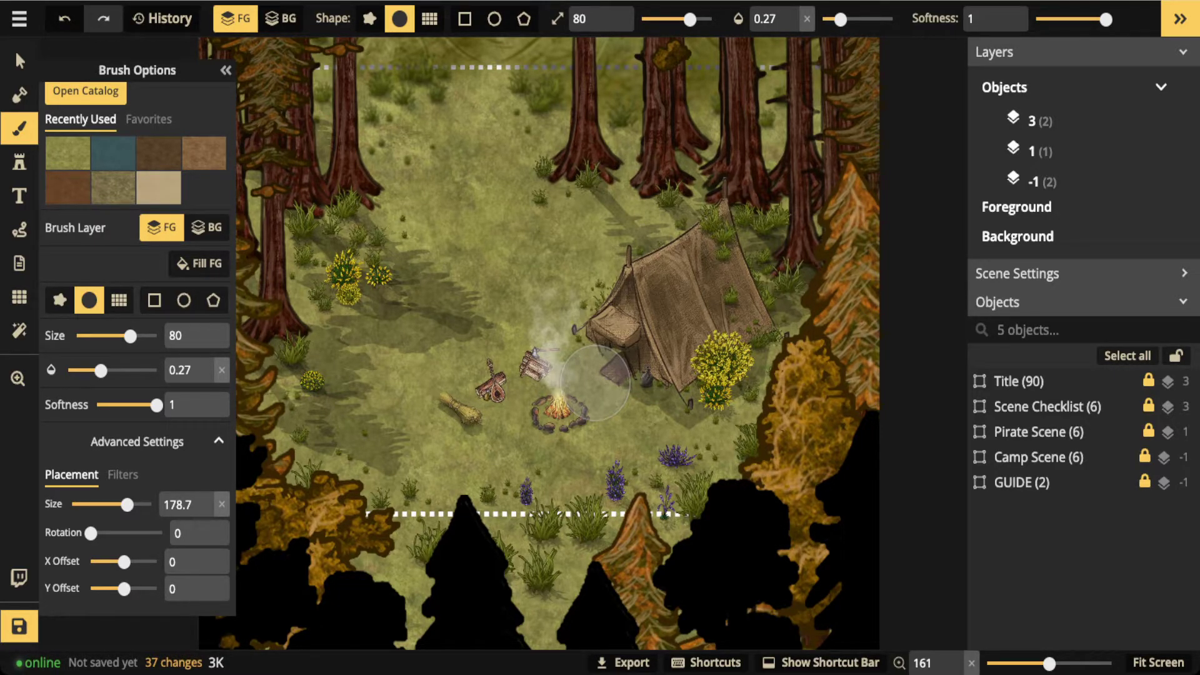
key("bracketleft")
key("bracketleft")
key("bracketleft")
key("bracketleft")
key("bracketleft")
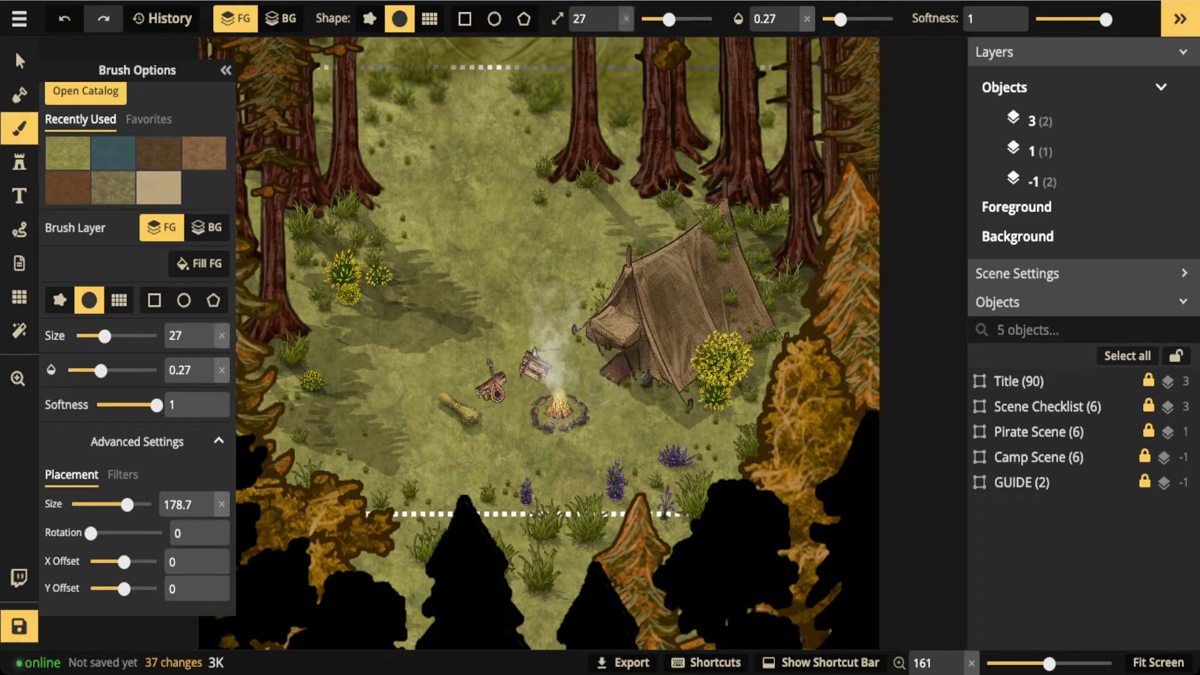
left_click(281, 18)
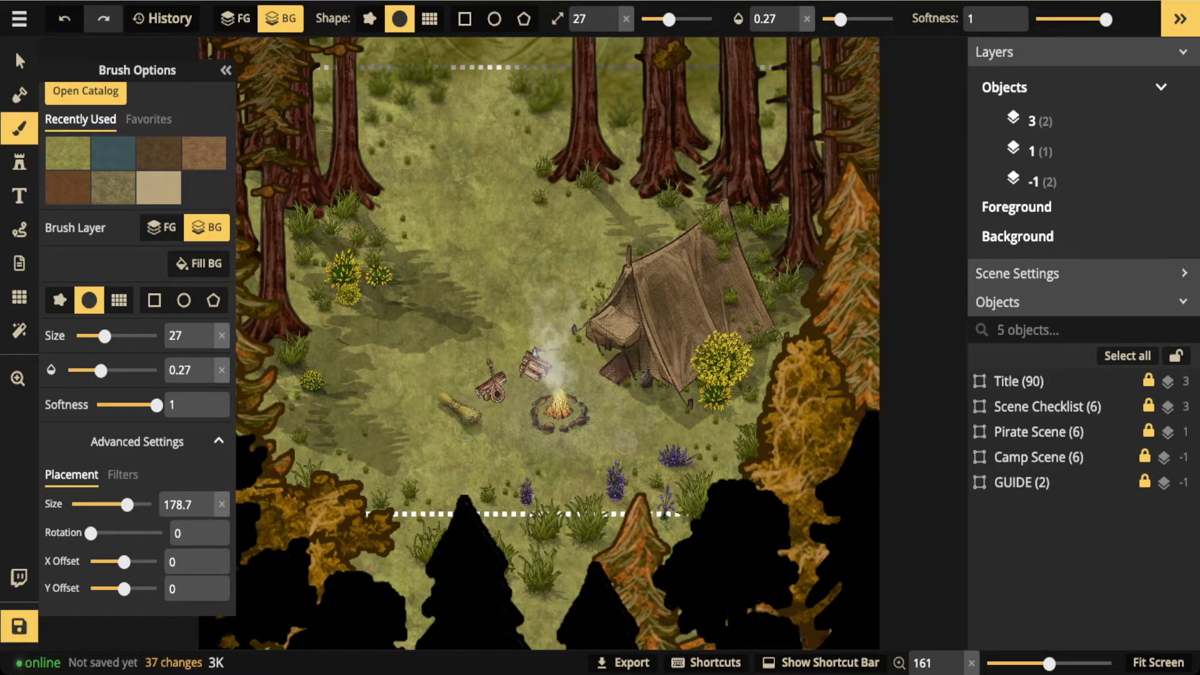
Paint the paving texture around the campfire, raising the brush opacity to 0.5 to strengthen the patch beside the fire
mouse_move(569, 369)
left_mouse_down()
mouse_move(469, 447)
mouse_move(606, 448)
mouse_move(627, 377)
mouse_move(438, 417)
left_mouse_up()
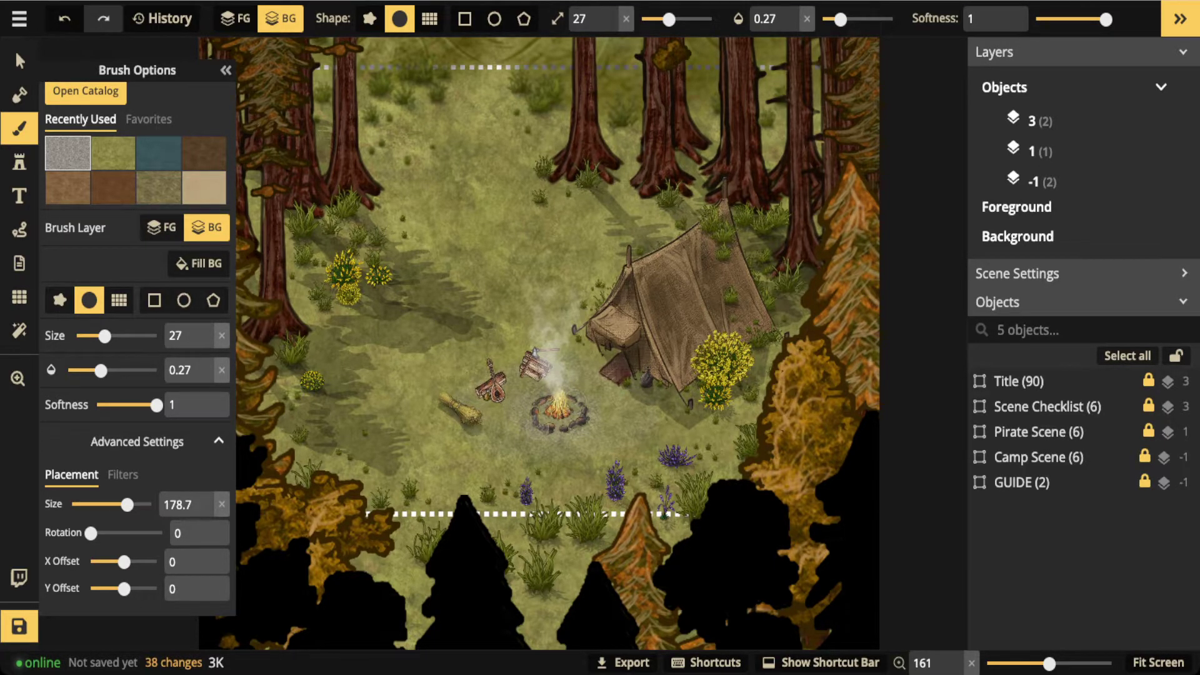
left_click(859, 19)
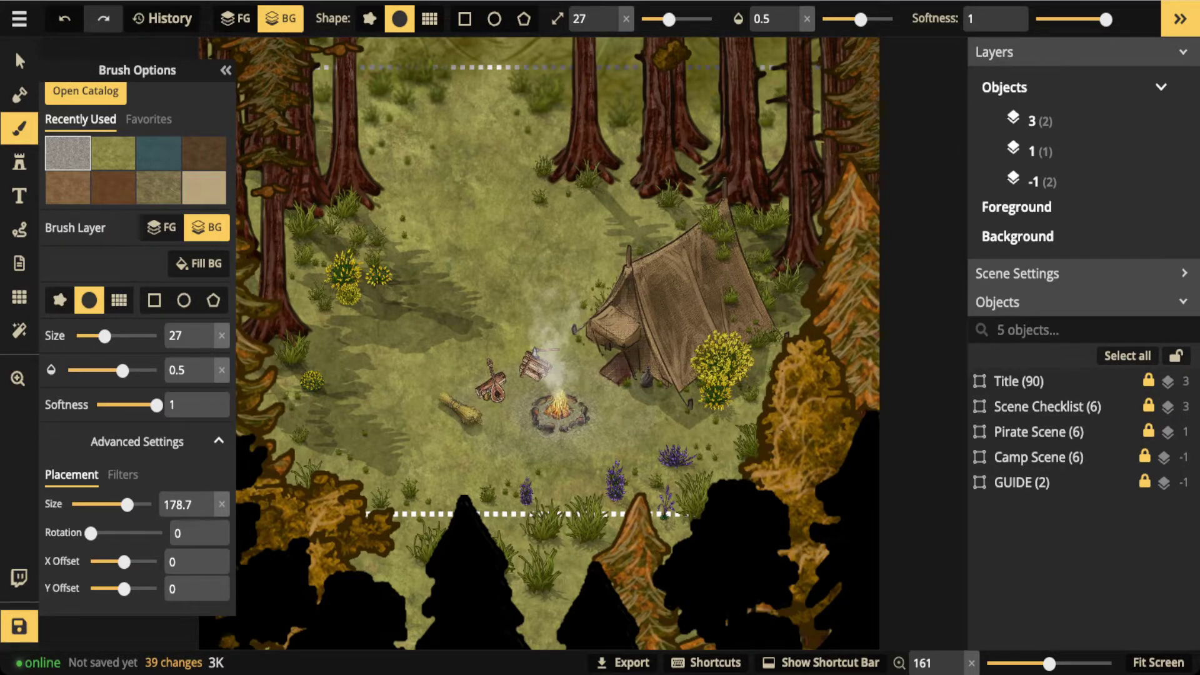
left_click(572, 405)
Set the brush opacity to 0.31 and dab paving texture on the grass in front of the tent and below the log
left_click_drag(859, 20, 843, 19)
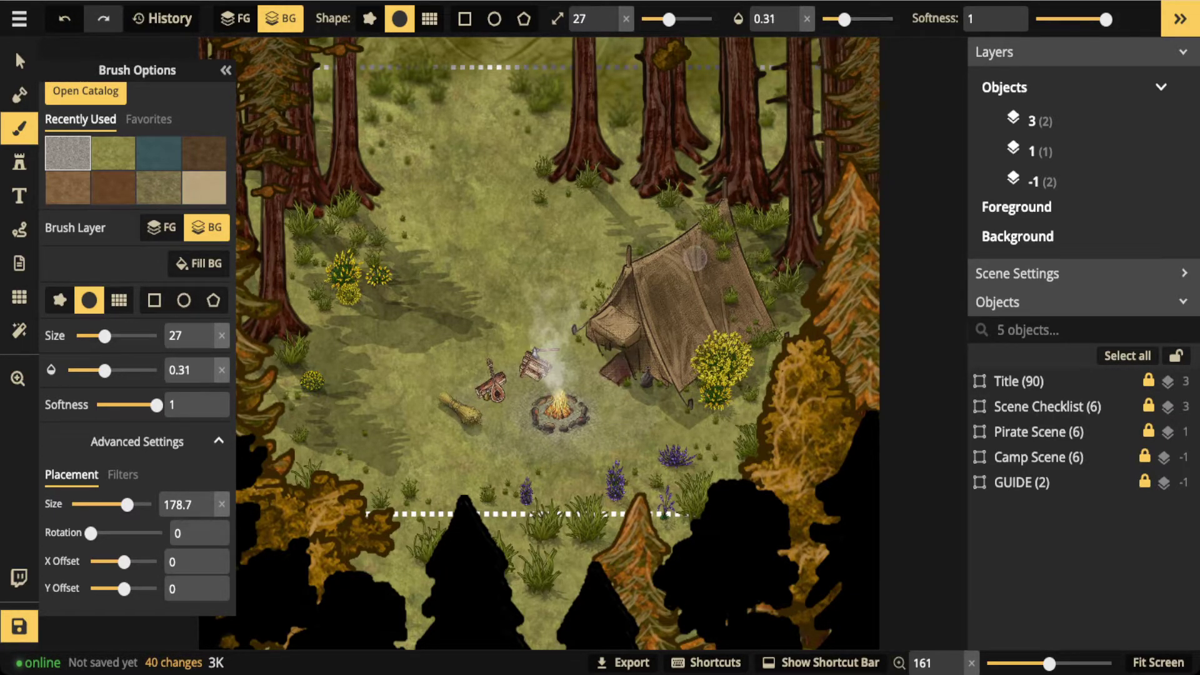
left_click(650, 422)
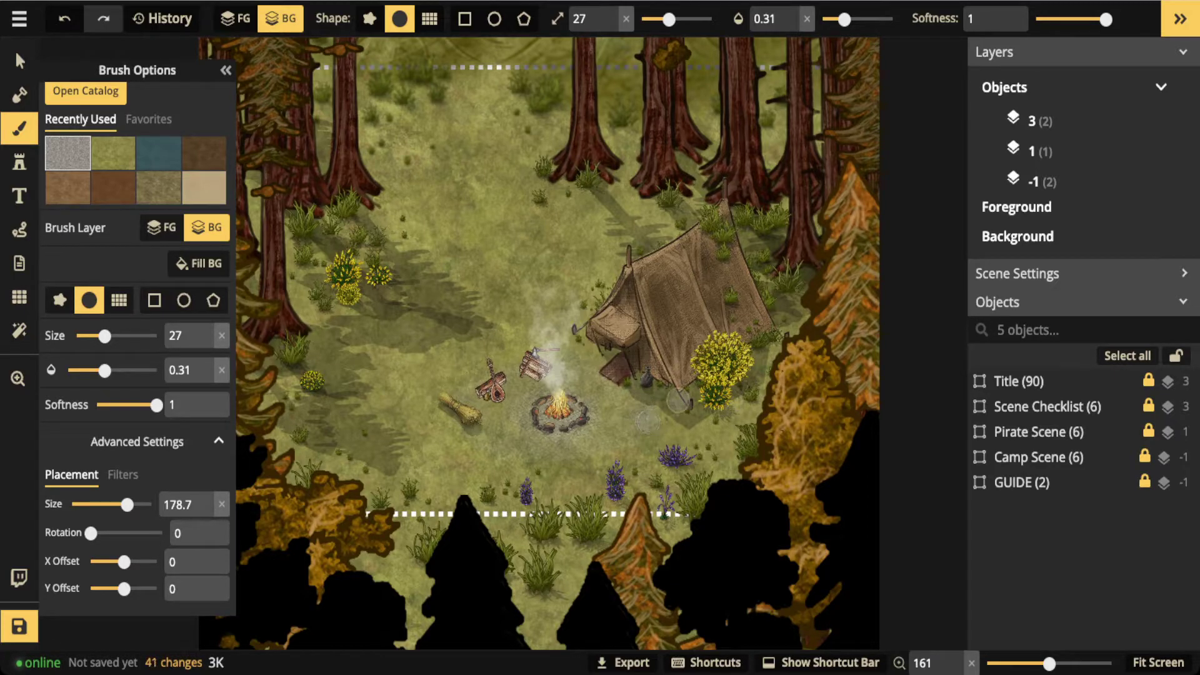
left_click(437, 454)
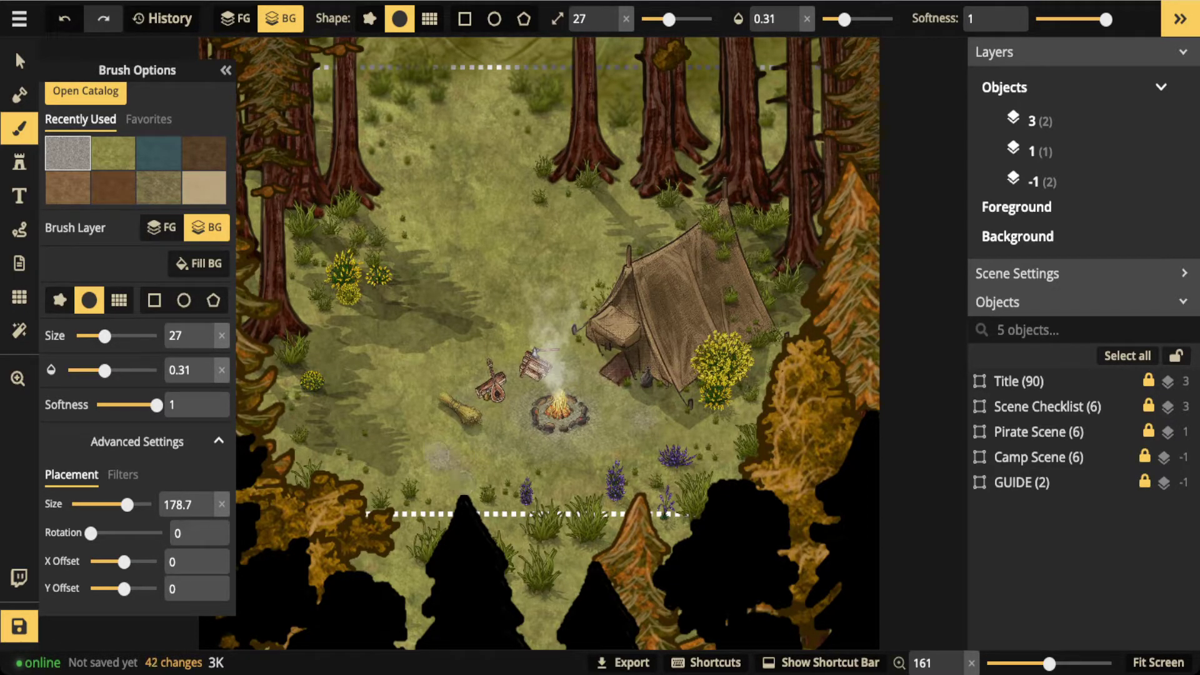
Dab more paving texture over the shaded grass beside the campfire and across the open clearing behind the tent
left_click(395, 355)
left_click(386, 367)
left_click(490, 306)
left_click_drag(663, 259, 541, 249)
left_click(624, 255)
Set the GUIDE group's opacity to 0 to hide the dotted guide lines
left_click(19, 60)
scroll(411, 226, "down", 5)
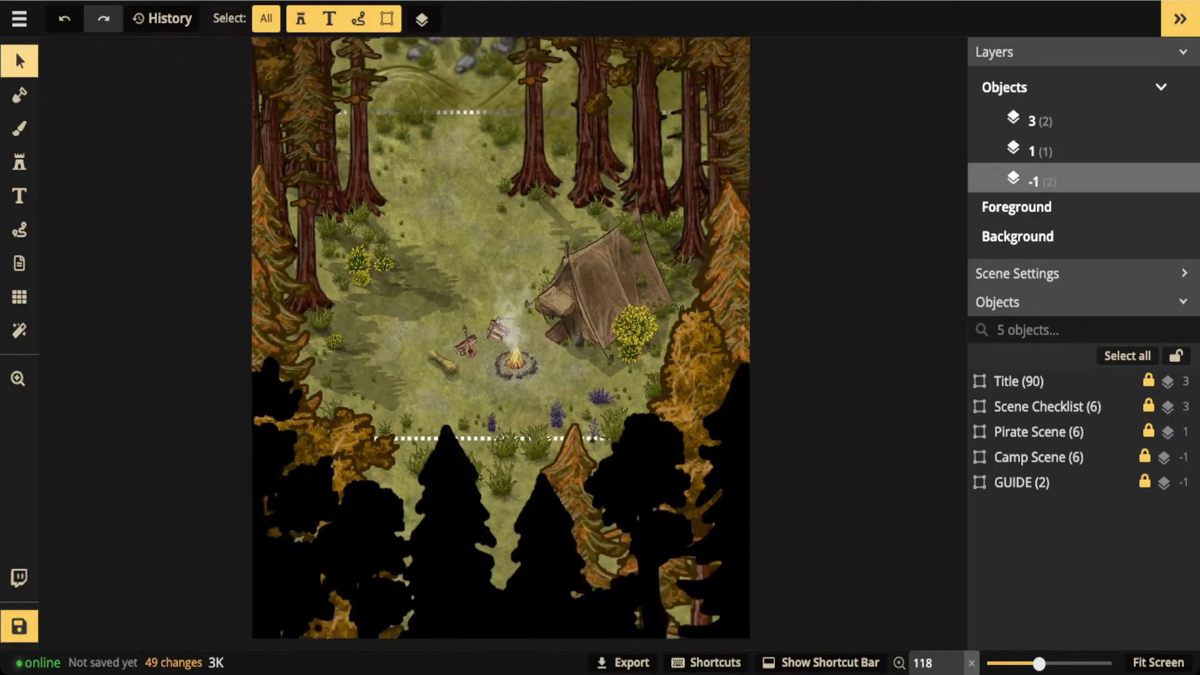
scroll(490, 328, "down", 3)
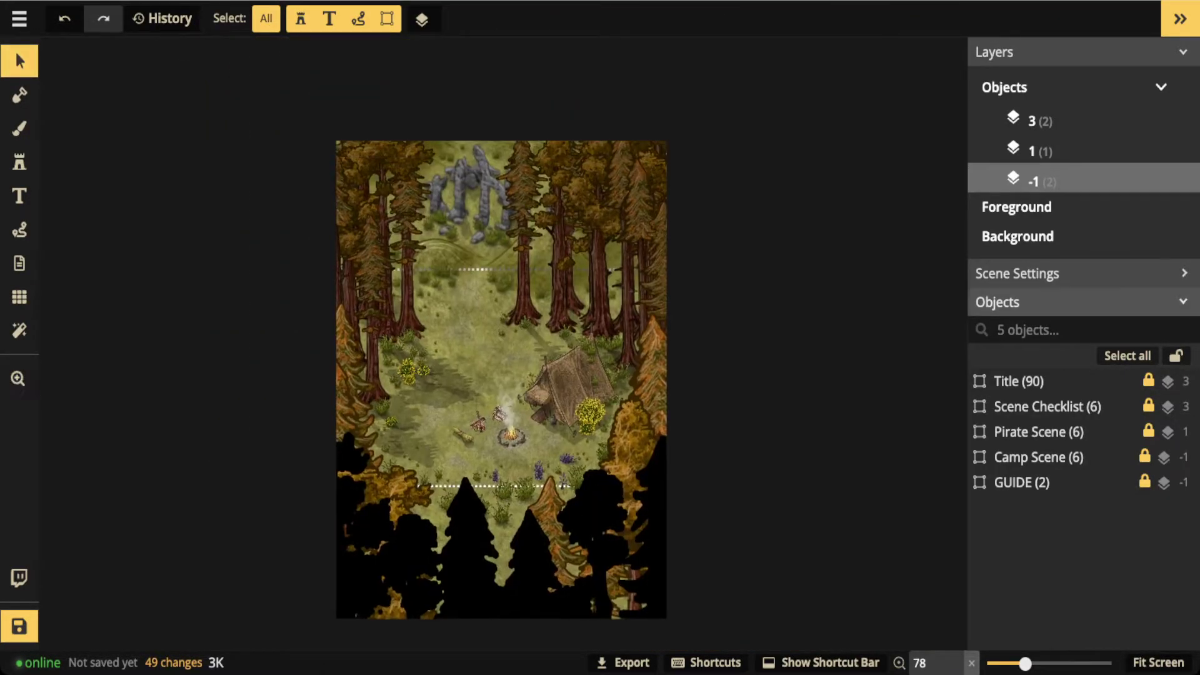
left_click(1021, 482)
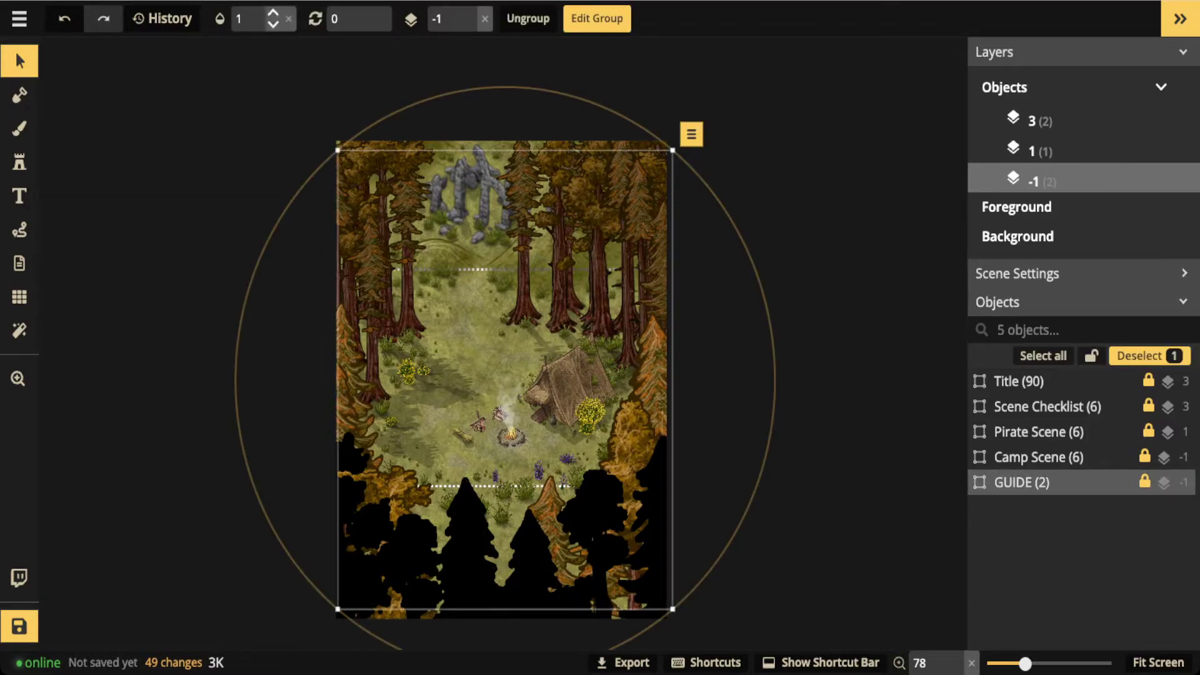
left_click(244, 18)
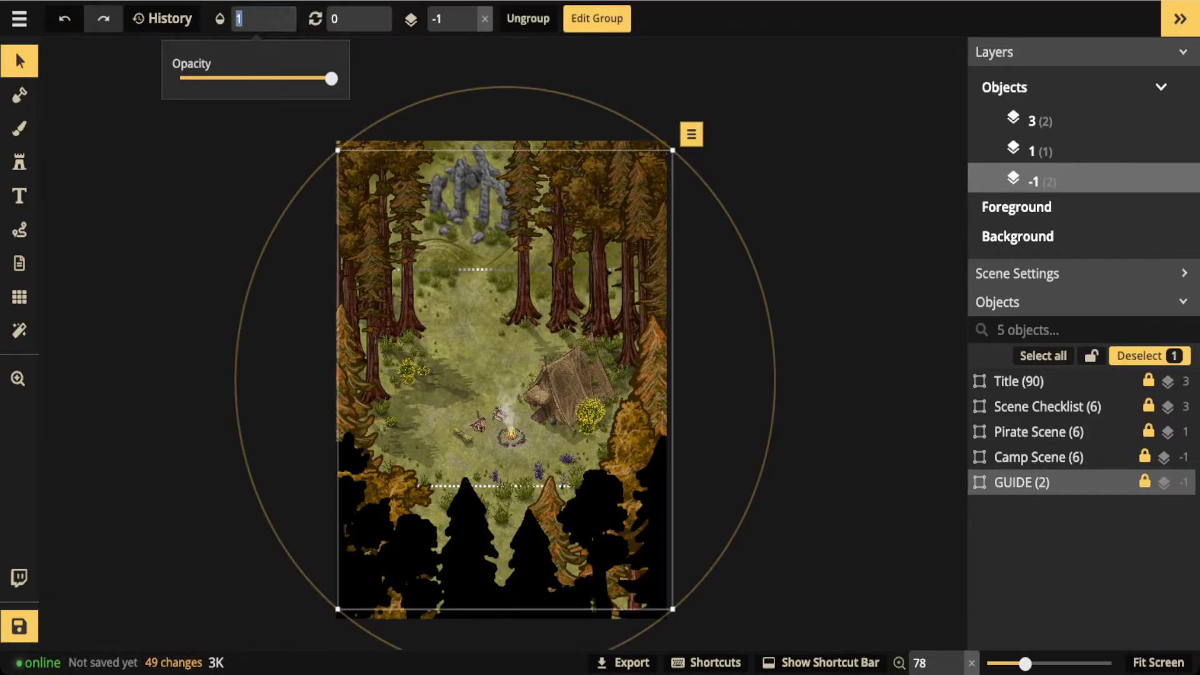
left_click(331, 79)
left_click_drag(331, 79, 180, 78)
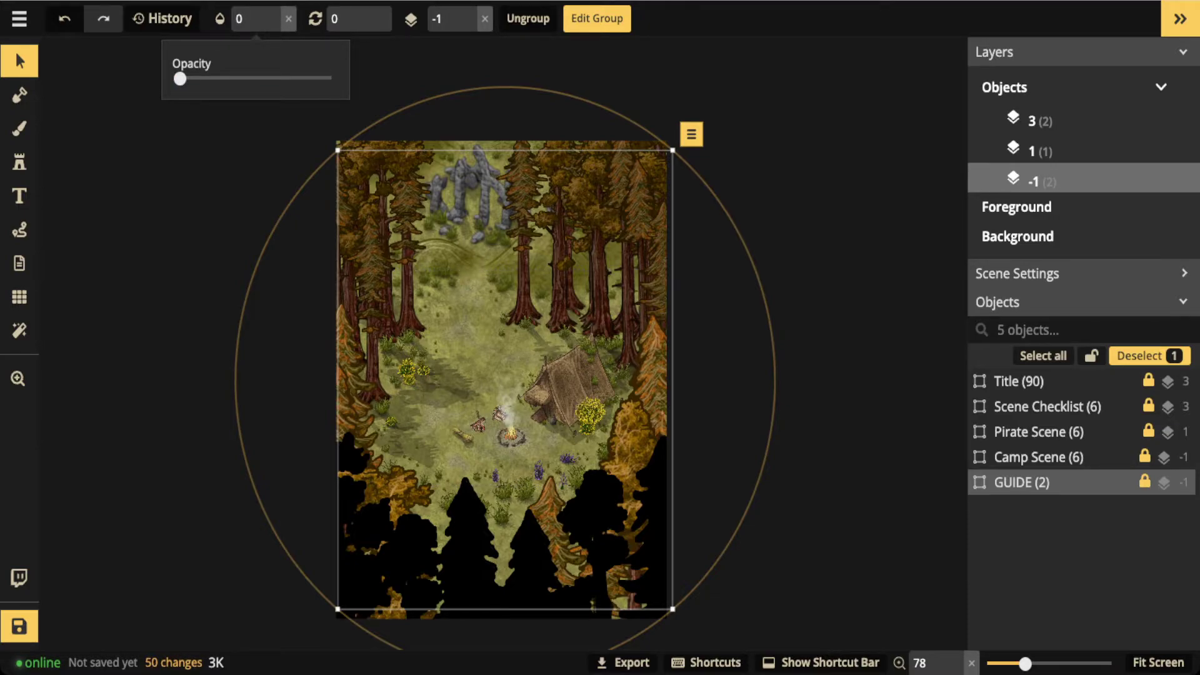
left_click(20, 61)
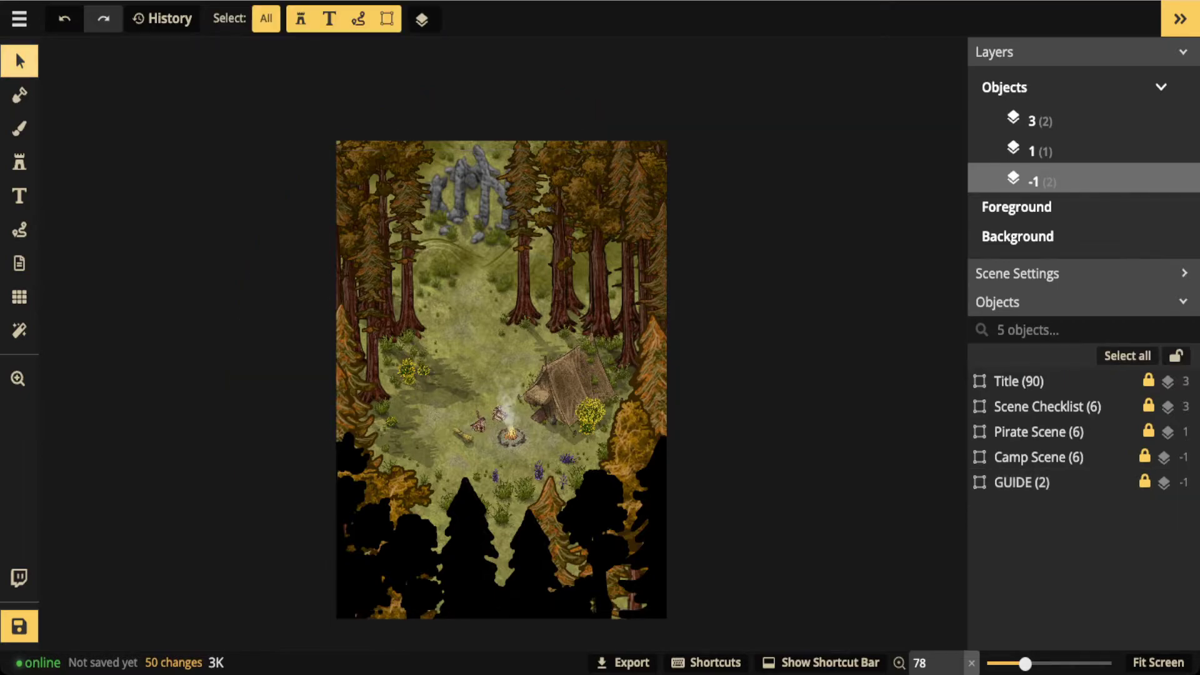
Load the brush with the recently used dark brown texture and set its size to 55
scroll(541, 381, "up", 3)
scroll(540, 381, "down", 1)
scroll(493, 365, "down", 2)
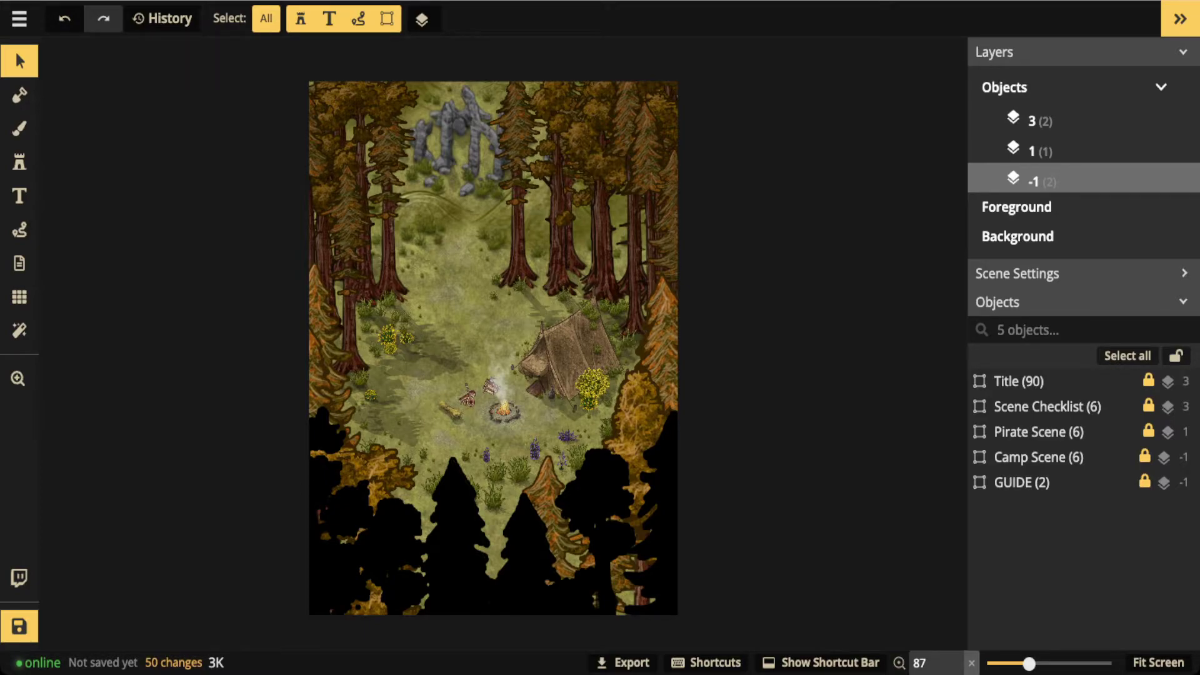
left_click(19, 128)
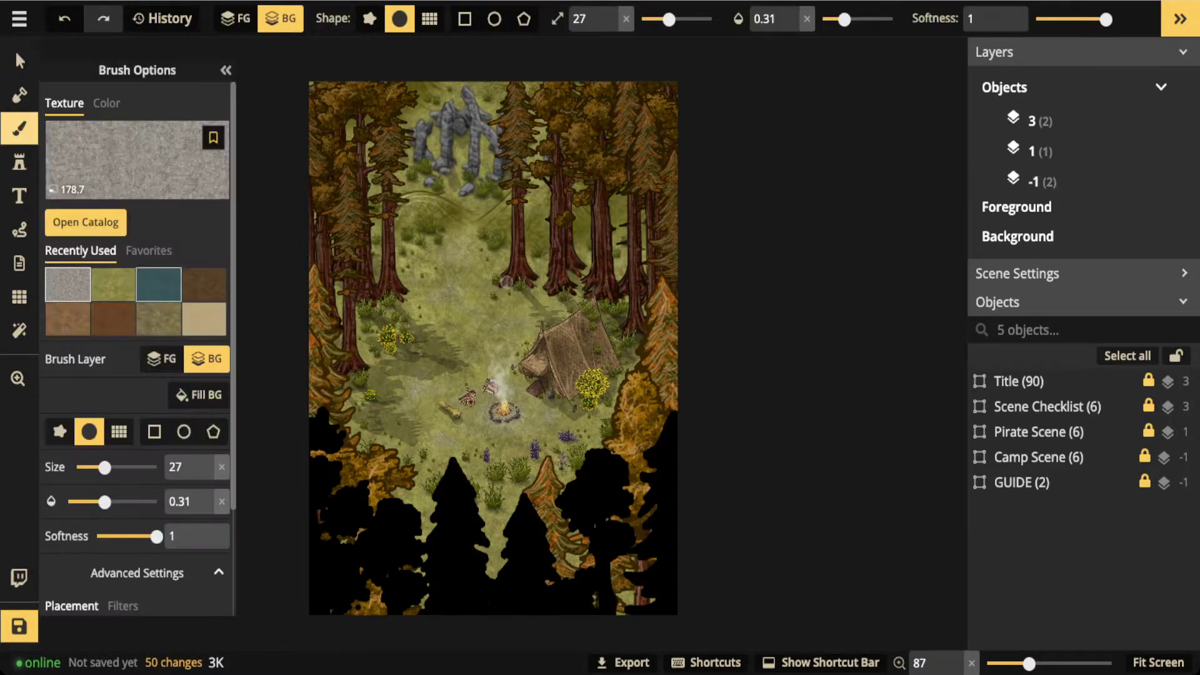
left_click(204, 285)
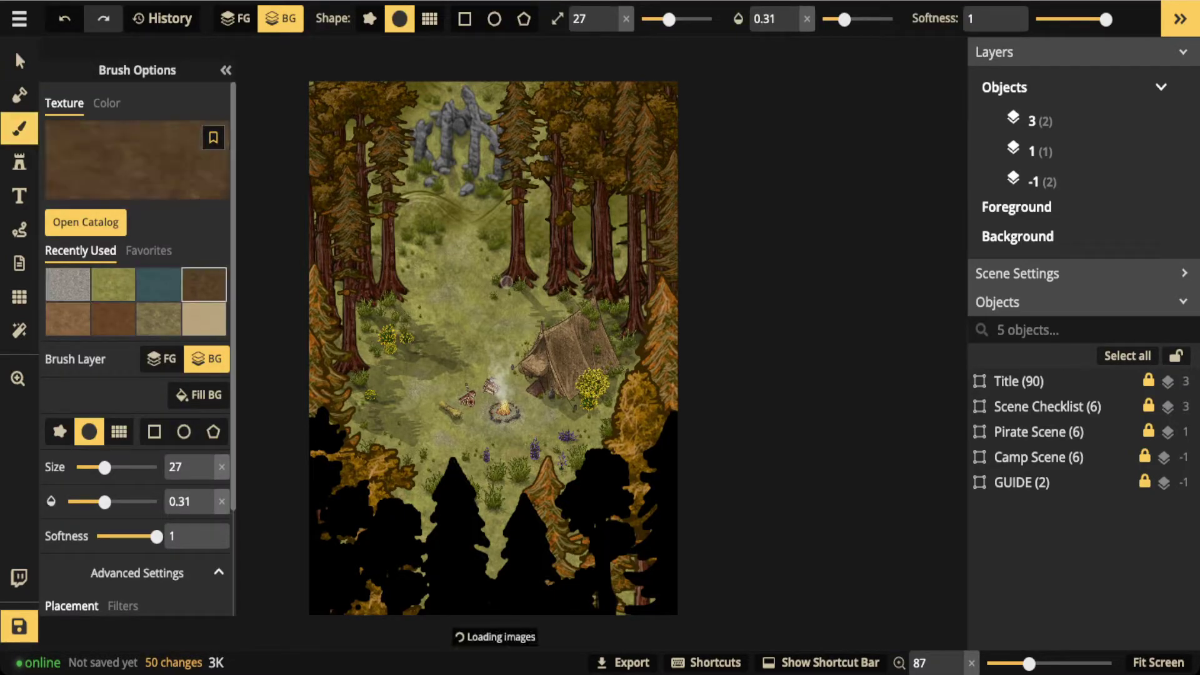
scroll(562, 294, "up", 4)
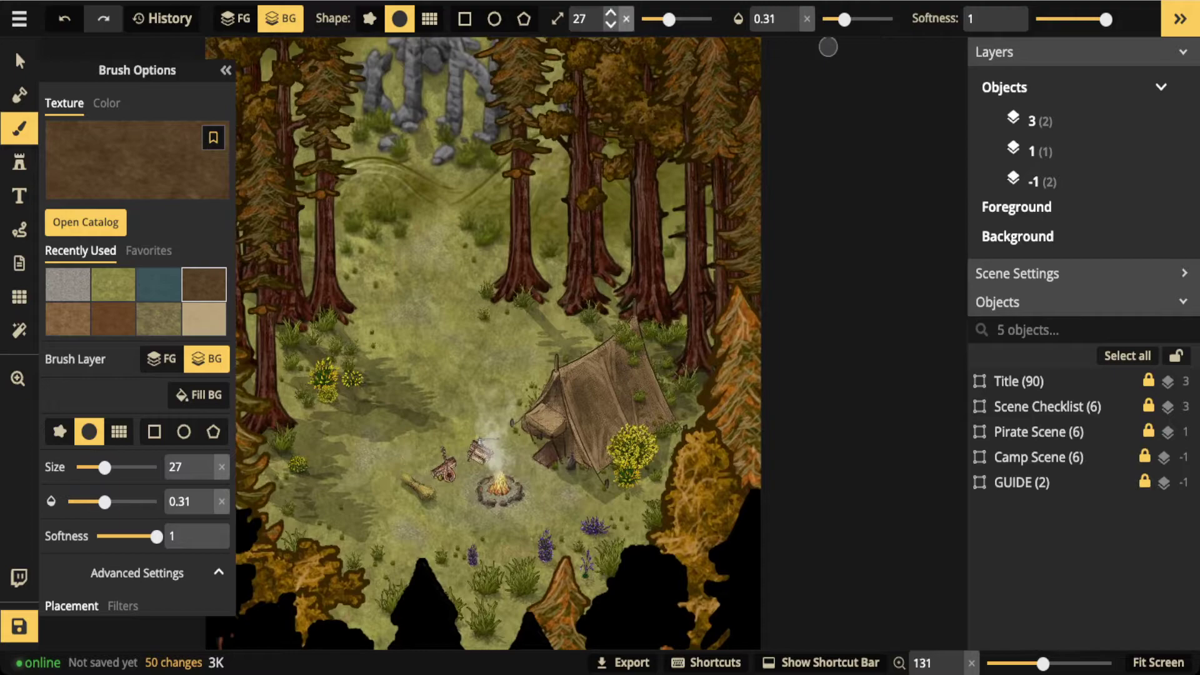
key("w")
key("w")
key("w")
key("w")
scroll(416, 316, "down", 1)
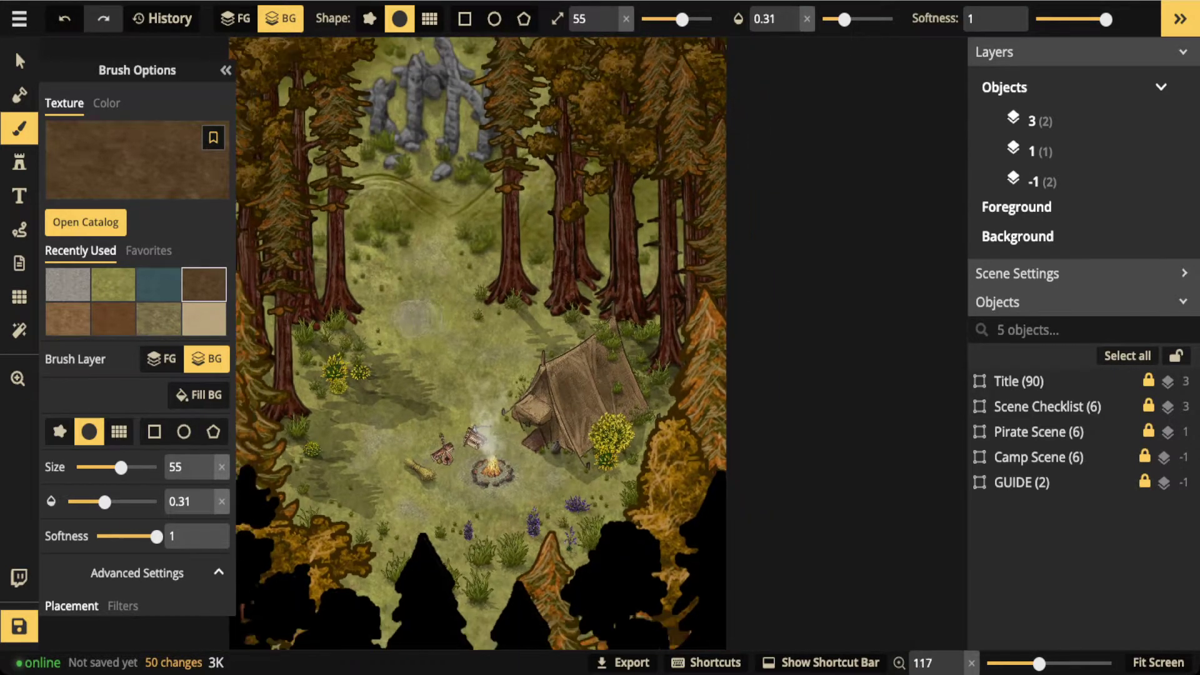
Paint the brown texture on the background around the bases of the trees behind the tent
left_click_drag(398, 325, 491, 330)
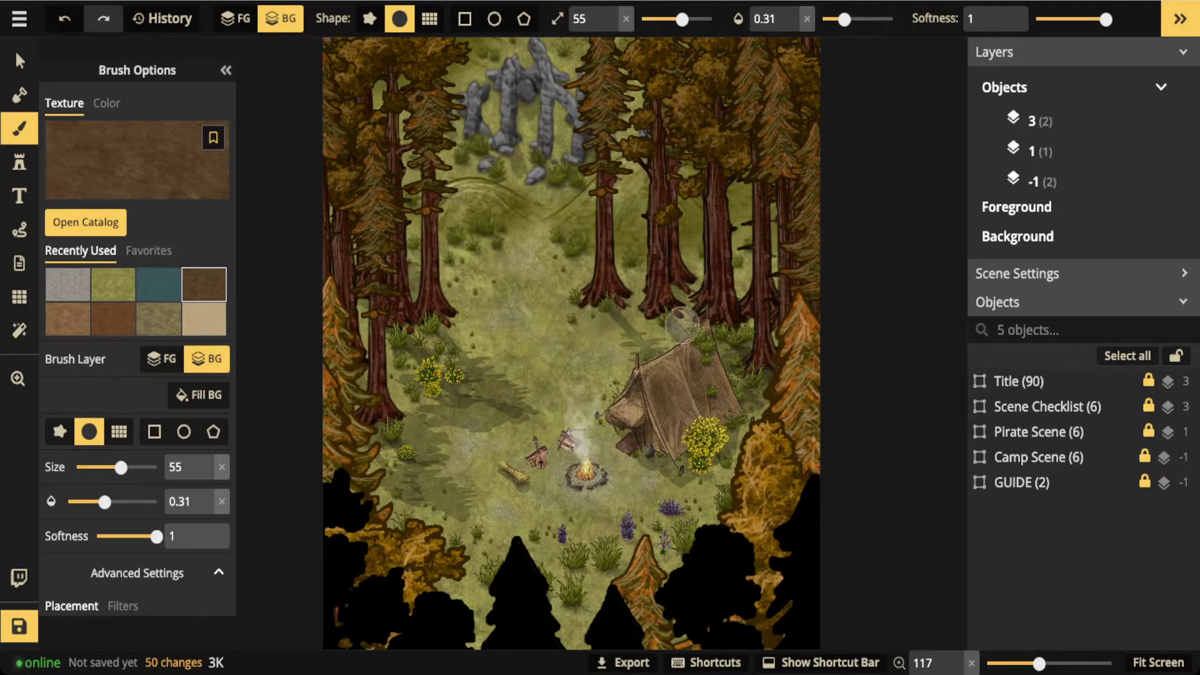
left_click_drag(681, 325, 668, 317)
left_click_drag(619, 279, 576, 284)
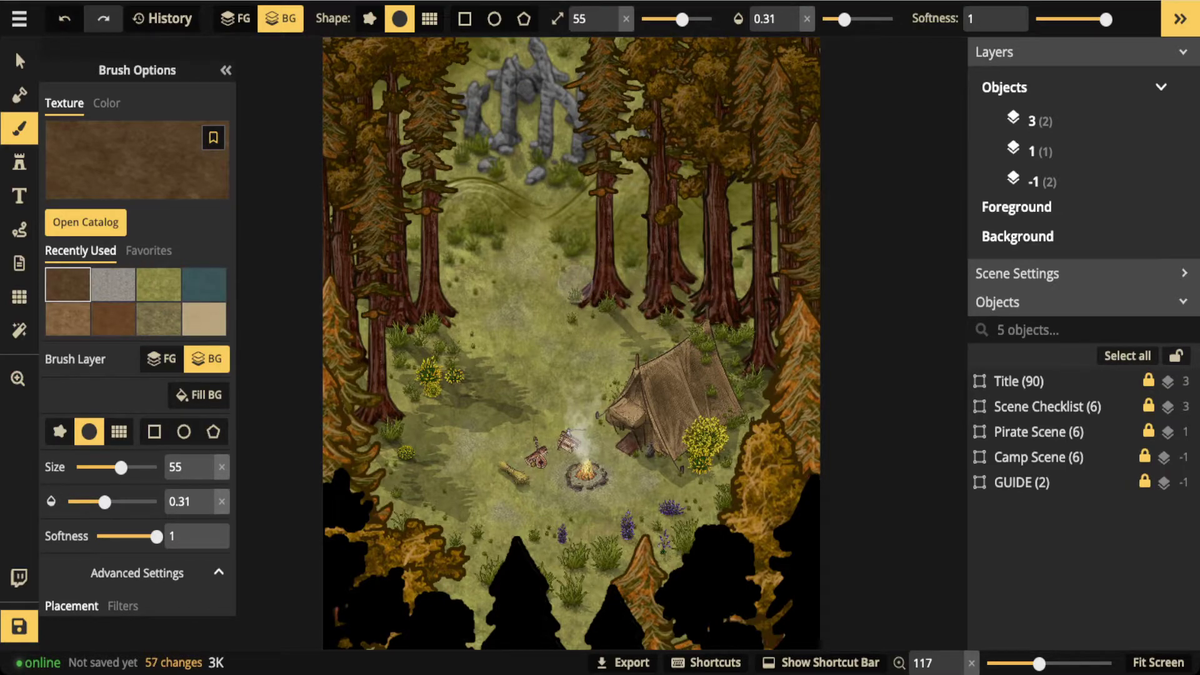
mouse_move(738, 278)
left_mouse_down()
mouse_move(757, 281)
mouse_move(626, 304)
mouse_move(638, 320)
left_mouse_up()
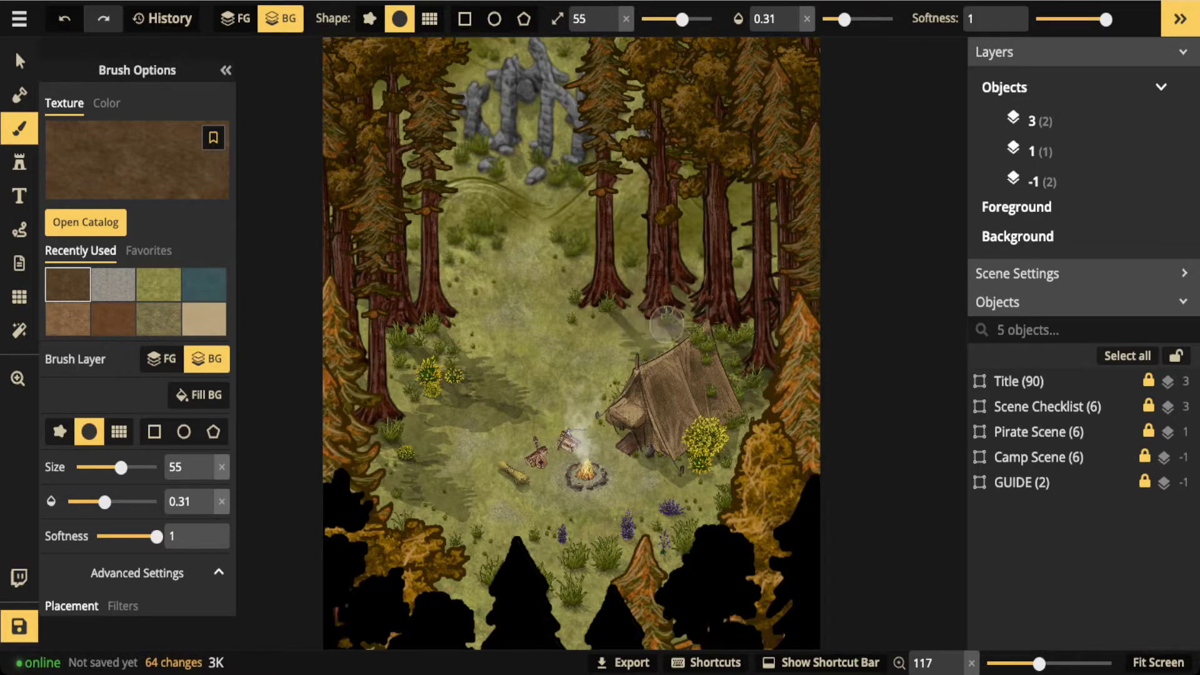
Paint the brown texture around the trunks and grass tufts on the opposite side of the clearing from the tent
mouse_move(436, 301)
left_mouse_down()
mouse_move(464, 300)
mouse_move(359, 313)
mouse_move(351, 324)
mouse_move(371, 321)
mouse_move(376, 345)
left_mouse_up()
left_click(400, 398)
mouse_move(346, 398)
left_mouse_down()
mouse_move(369, 319)
mouse_move(360, 313)
left_mouse_up()
mouse_move(463, 278)
left_mouse_down()
mouse_move(427, 265)
mouse_move(393, 332)
mouse_move(399, 422)
mouse_move(380, 435)
mouse_move(401, 305)
left_mouse_up()
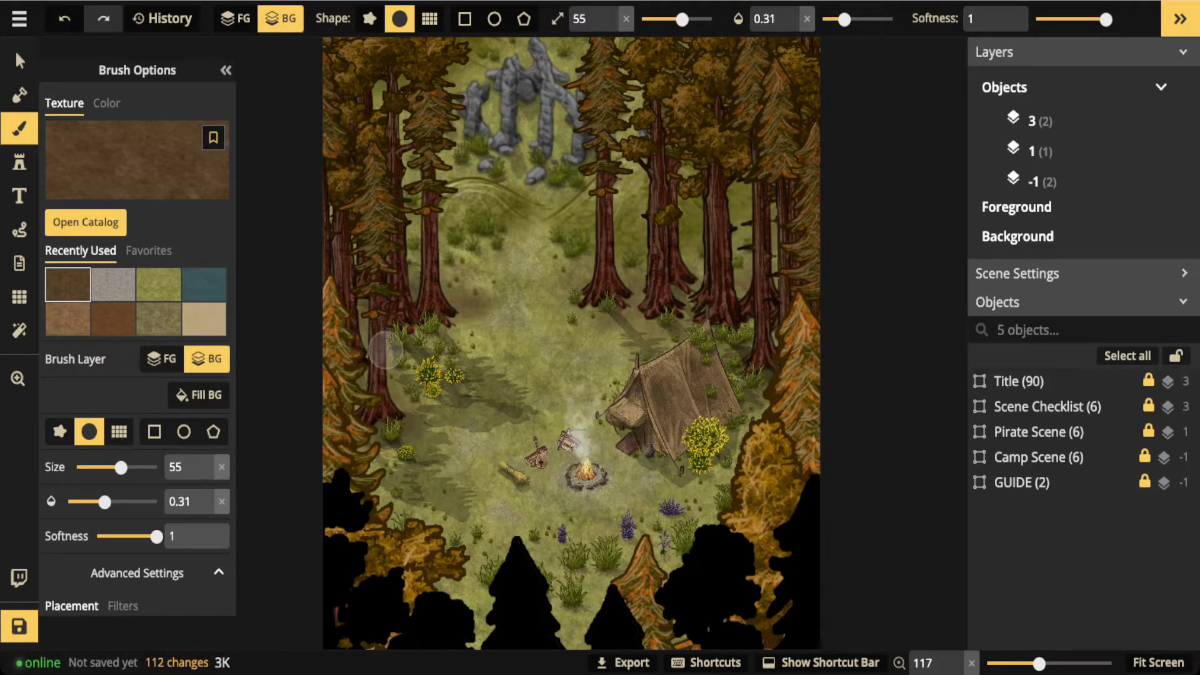
left_click_drag(397, 365, 409, 359)
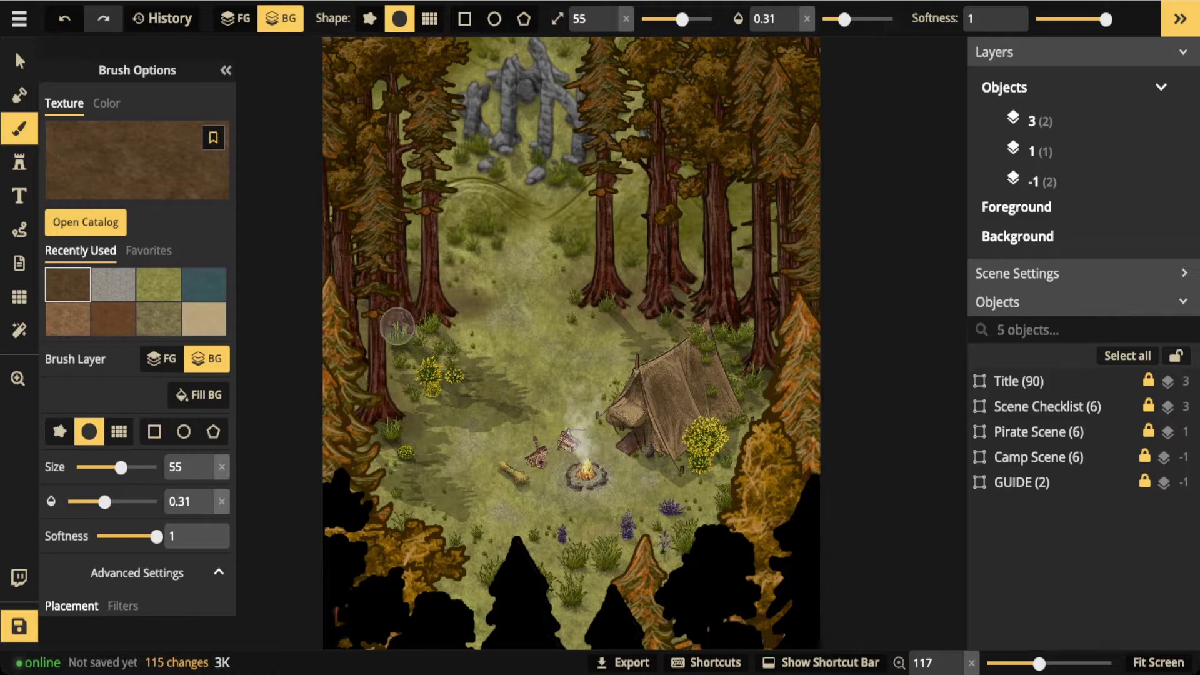
left_click_drag(351, 308, 330, 271)
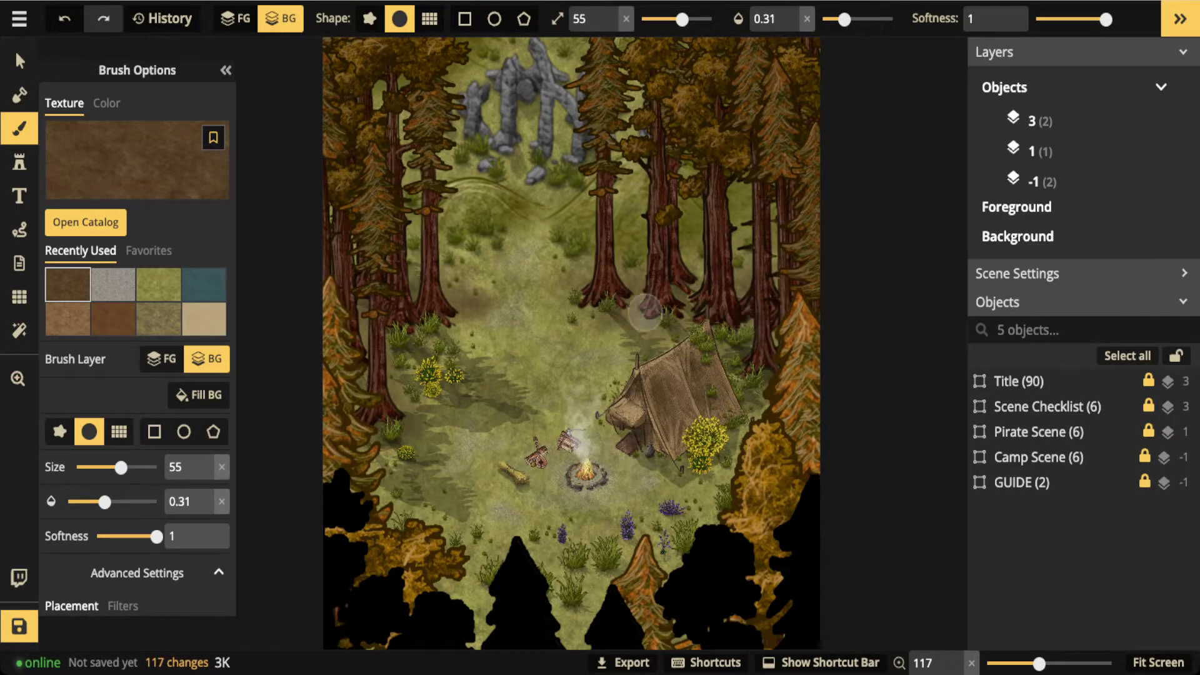
Dab the brown texture at the tree nearest the clearing's centre and between the standing stones, and finish painting
mouse_move(603, 266)
left_mouse_down()
mouse_move(581, 276)
mouse_move(594, 269)
left_mouse_up()
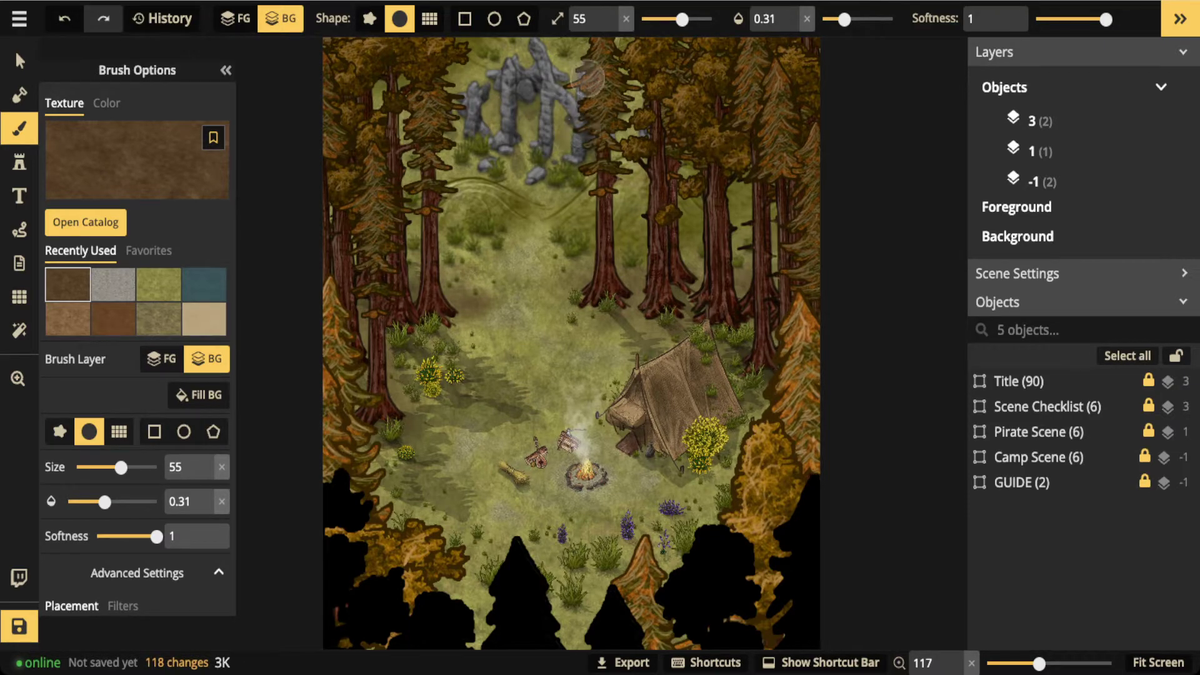
left_click(524, 105)
left_click(489, 110)
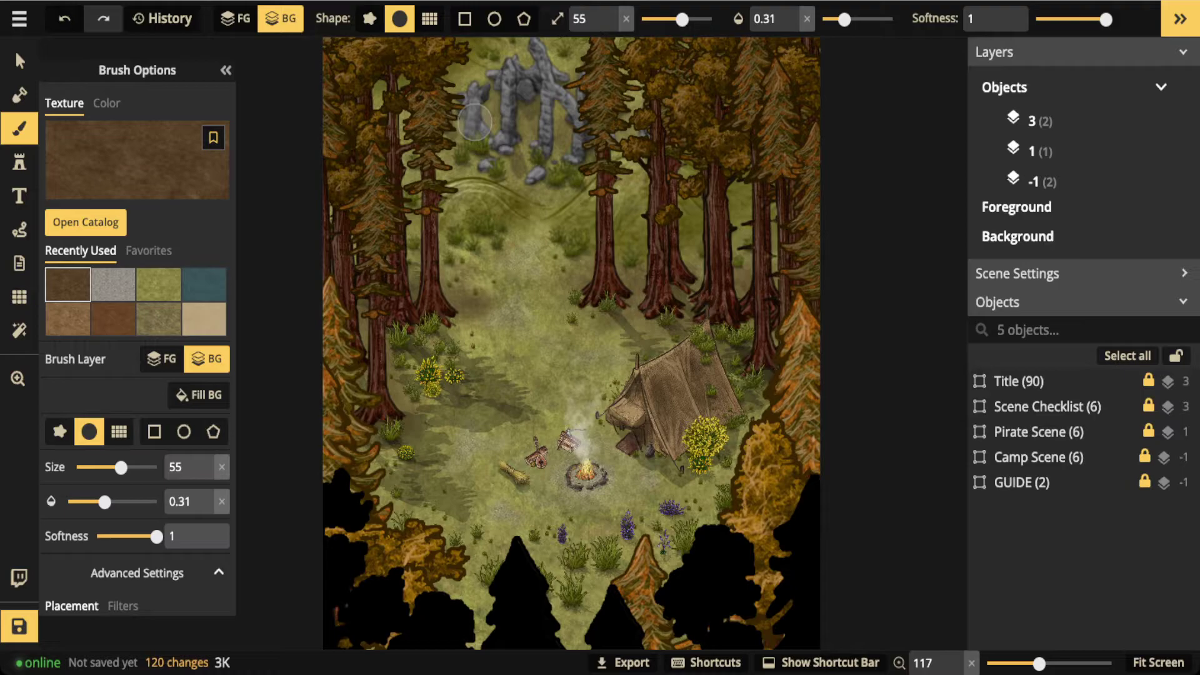
left_click(19, 60)
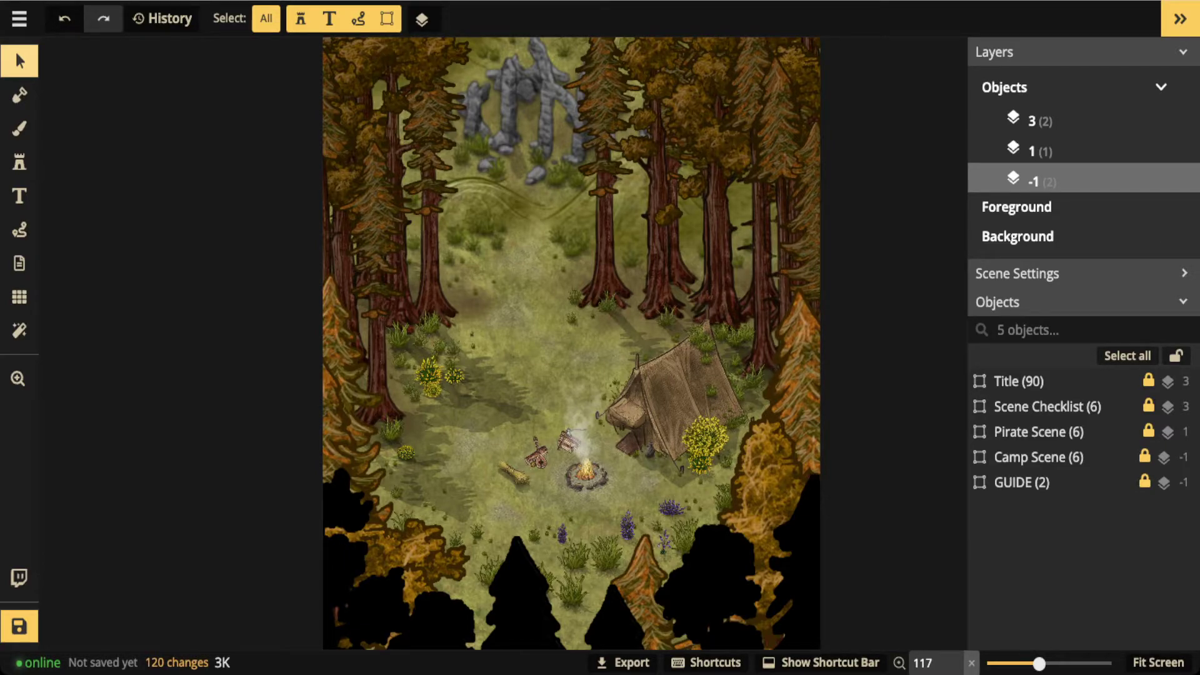
Search the stamp catalog for "light" in Fantasy Battlemaps 2.0 and choose the orange glow stamp from Effects
left_click(19, 163)
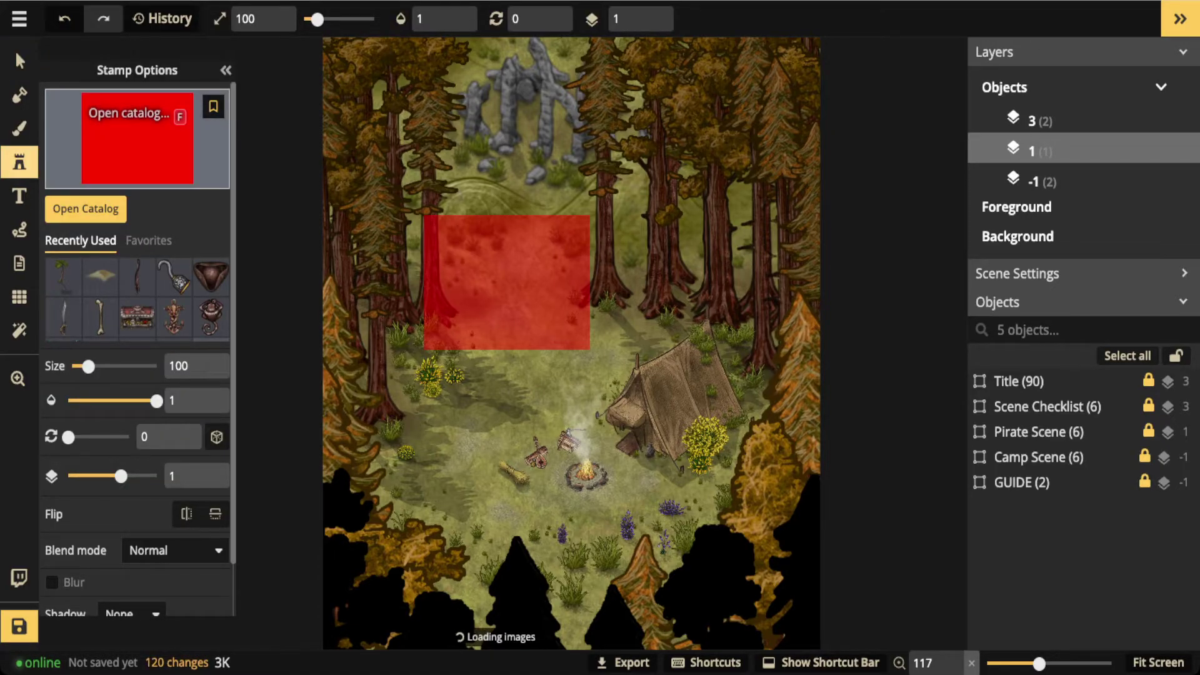
key("f")
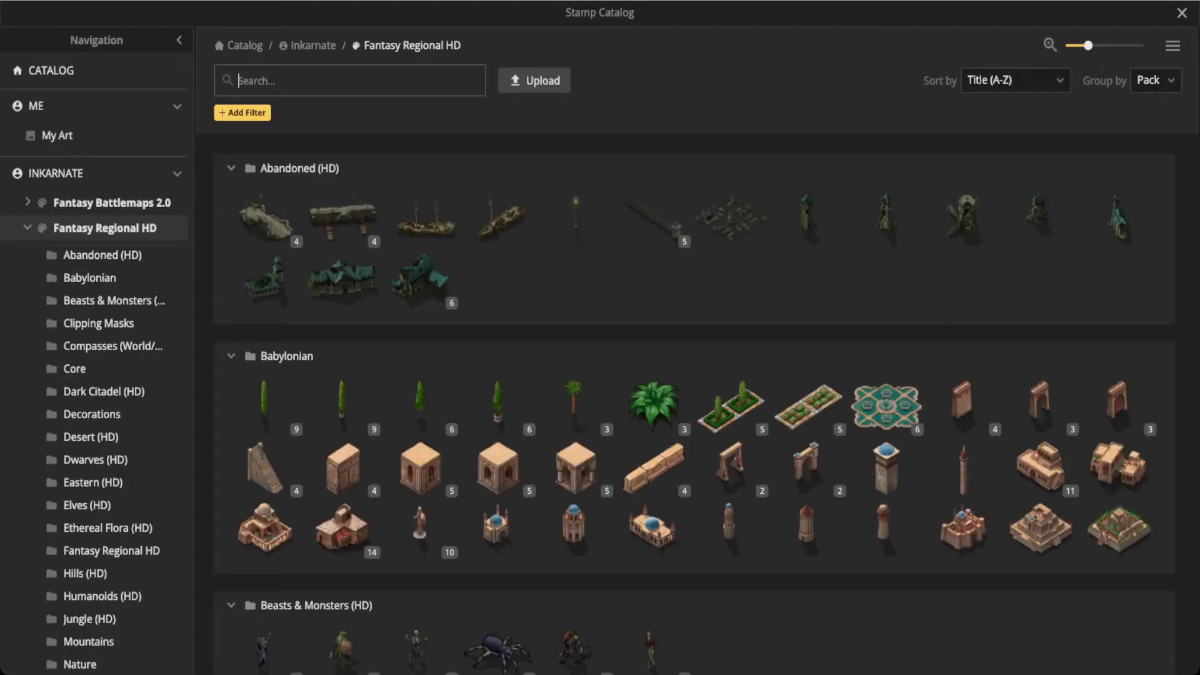
type("light")
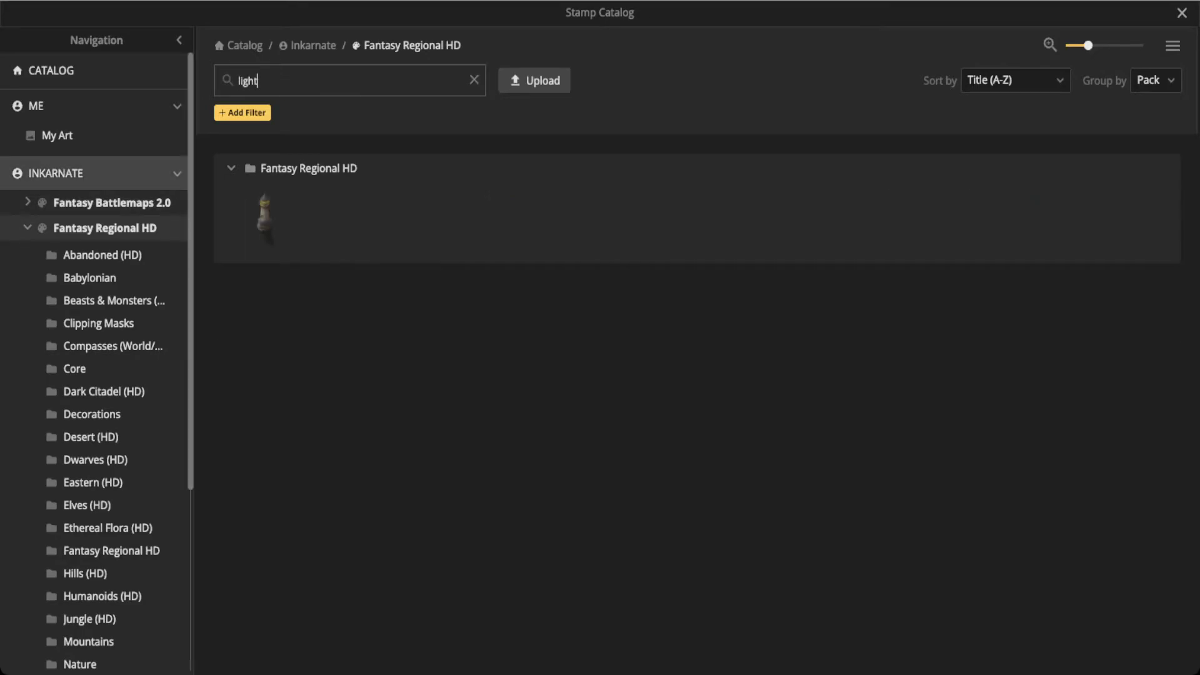
left_click(111, 202)
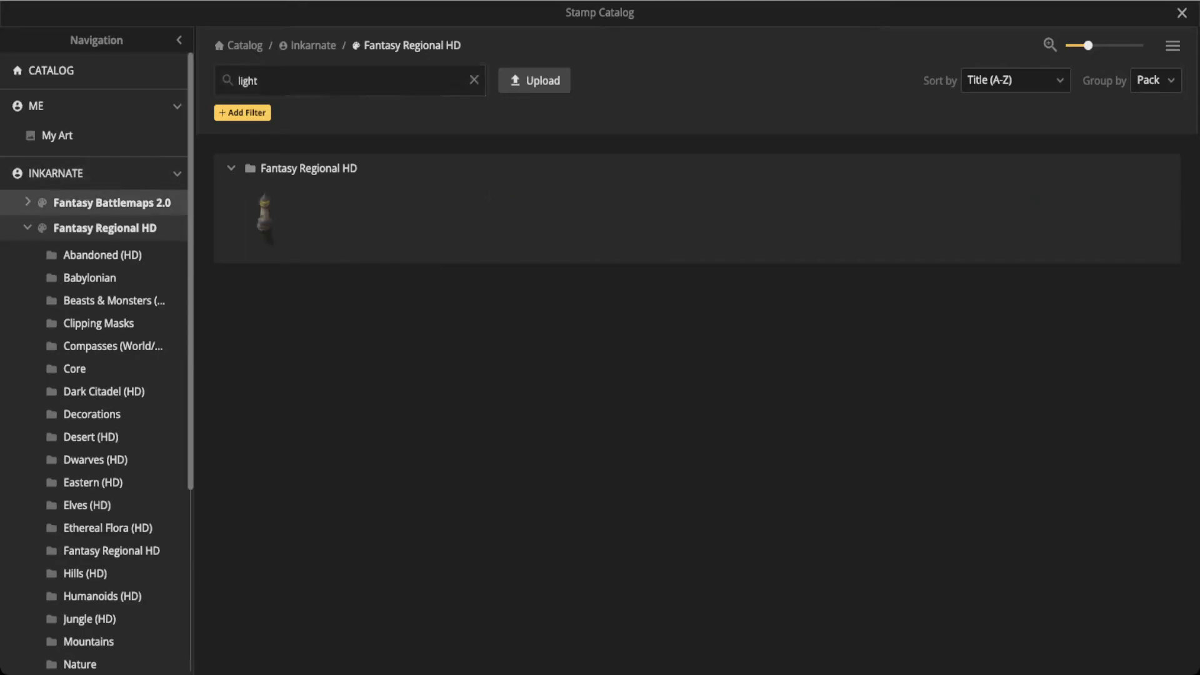
left_click(111, 202)
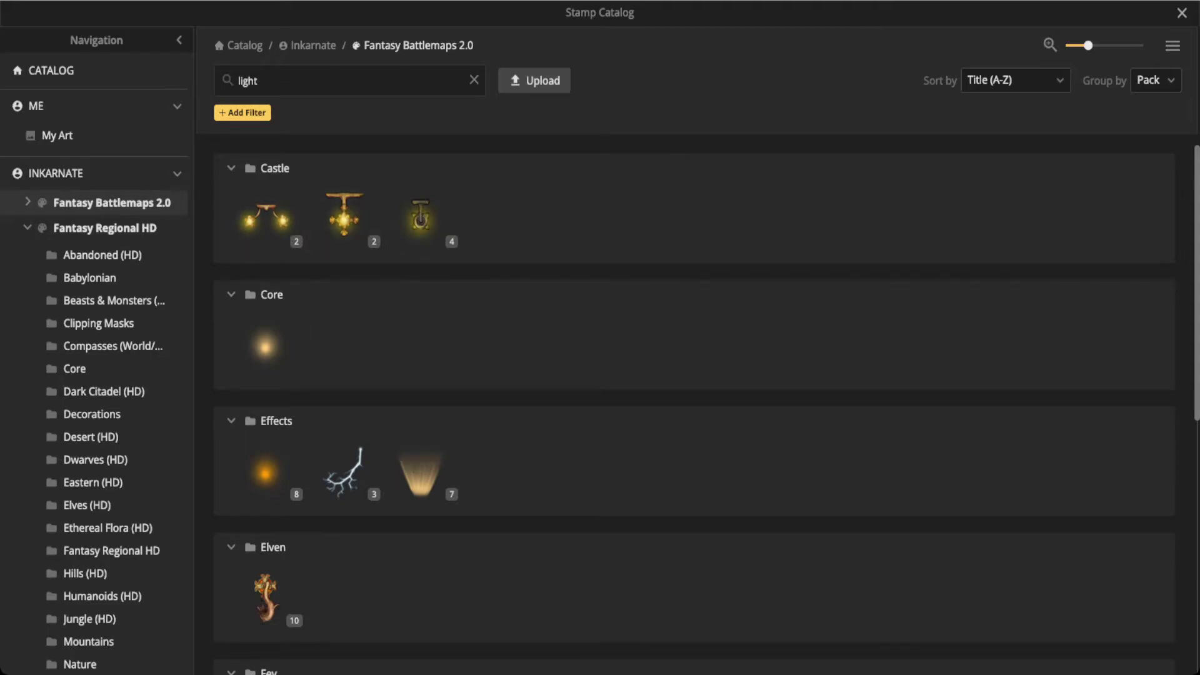
left_click(265, 473)
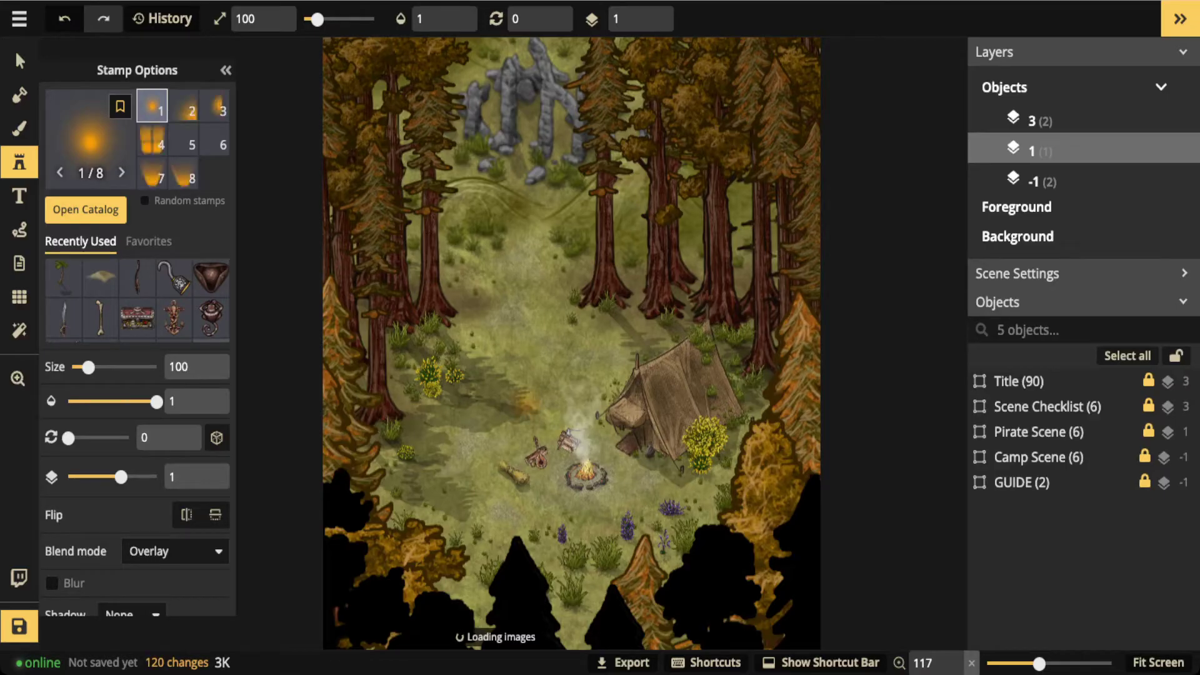
Enlarge the orange glow stamp to size 130 and place it over the campfire flames
scroll(585, 475, "up", 3)
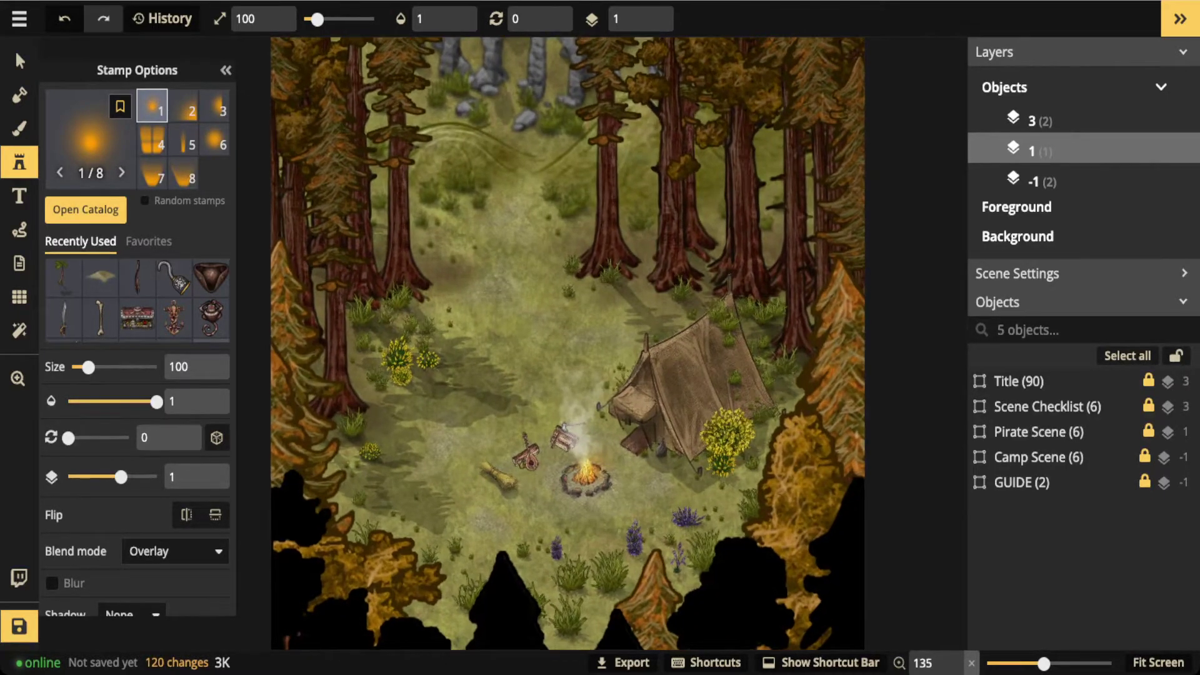
scroll(584, 474, "up", 20)
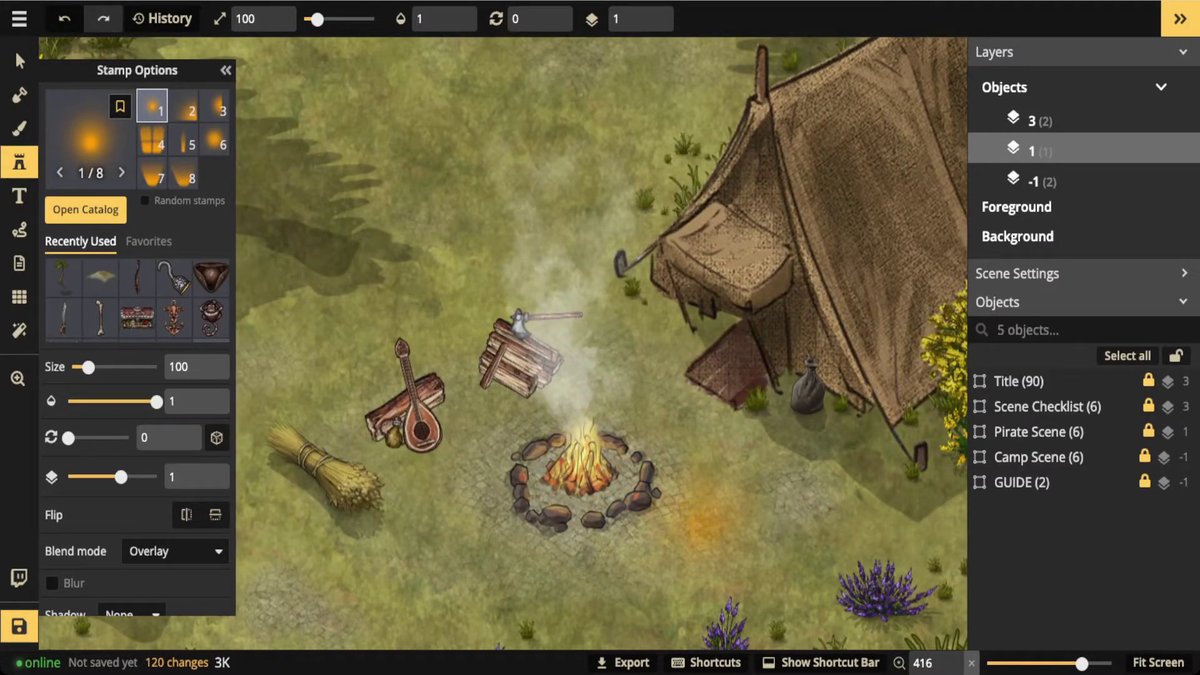
key("]")
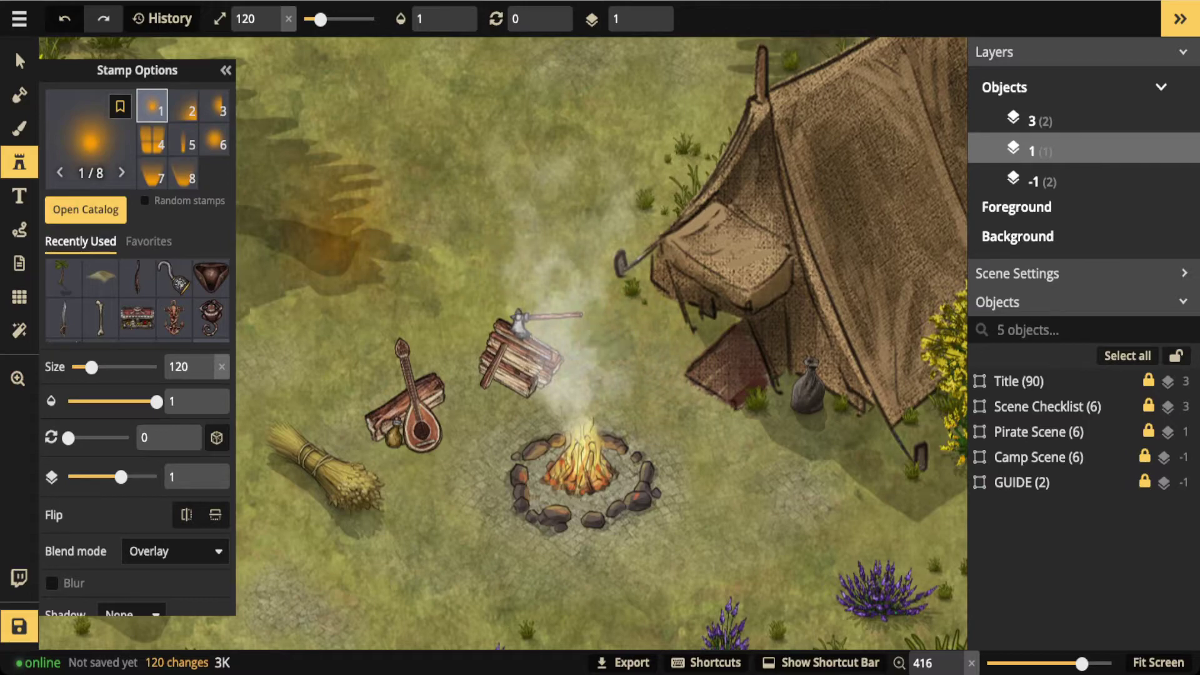
key("bracketright")
left_click(575, 422)
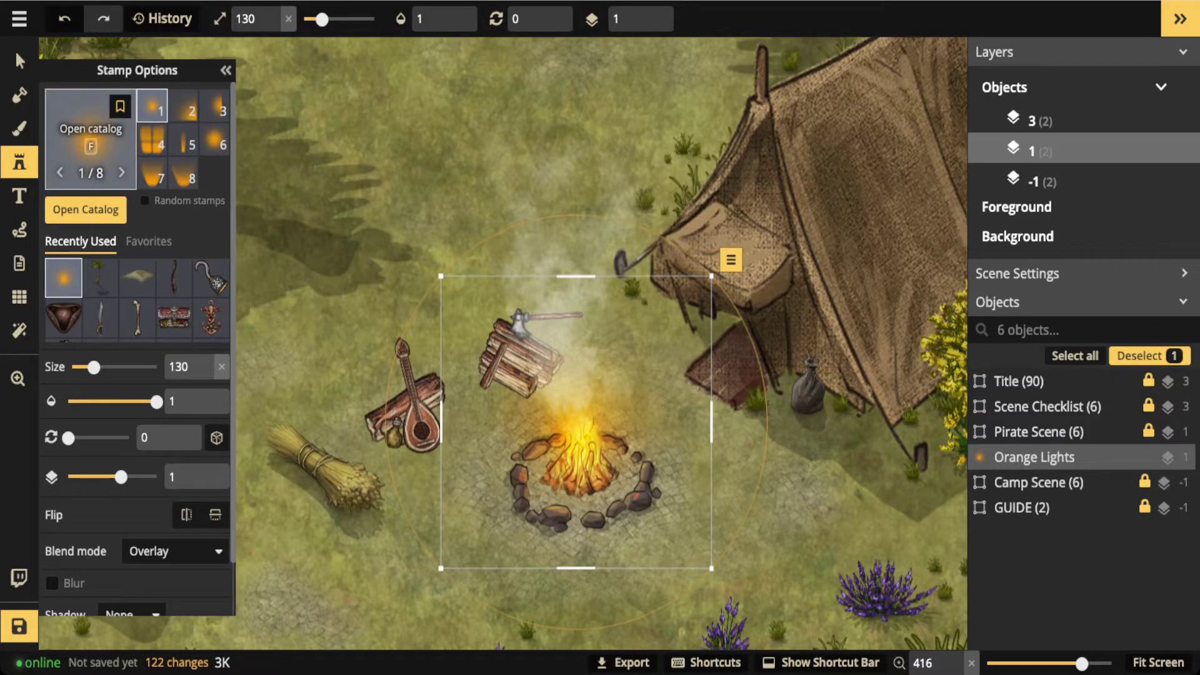
Choose variant 3 of the pale Lights stamp from Effects, enlarge it to size 310, and place it centred over the campfire
left_click(91, 138)
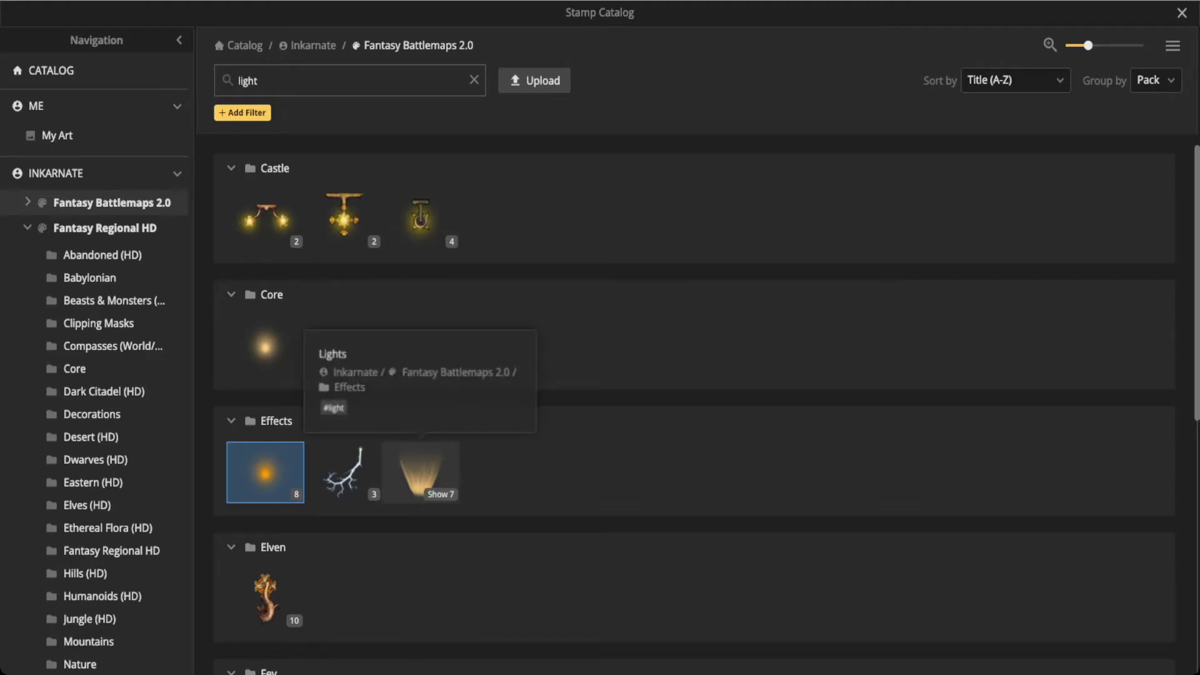
left_click(421, 472)
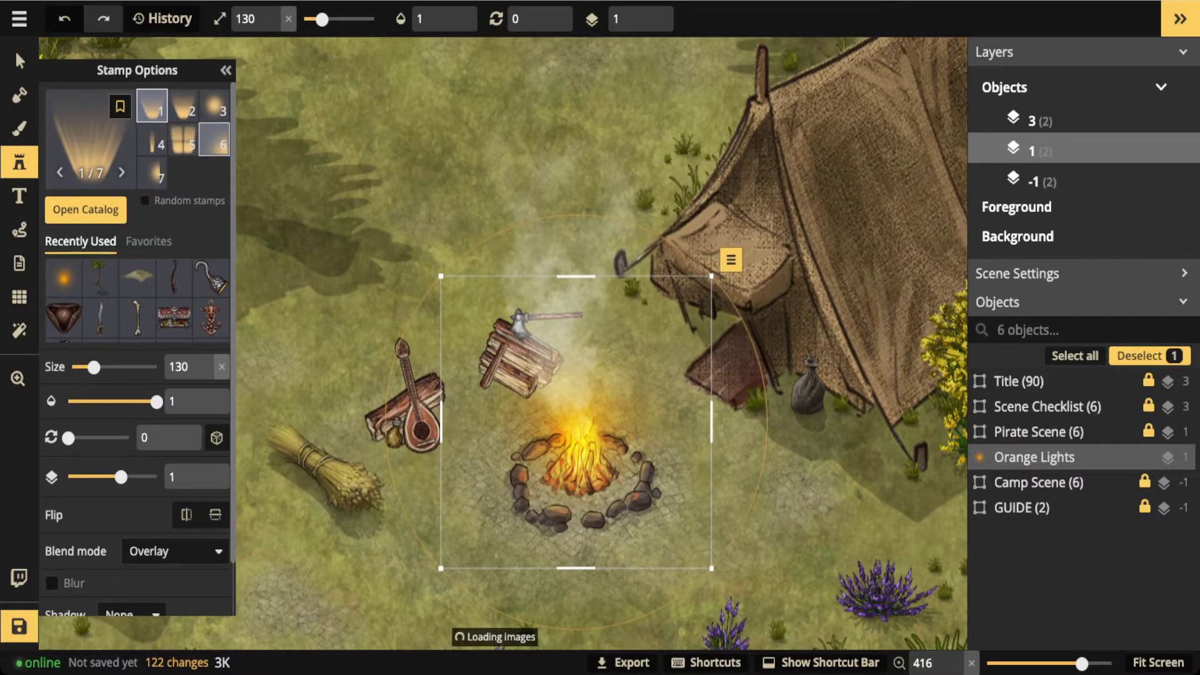
left_click(213, 105)
scroll(453, 309, "up", 12)
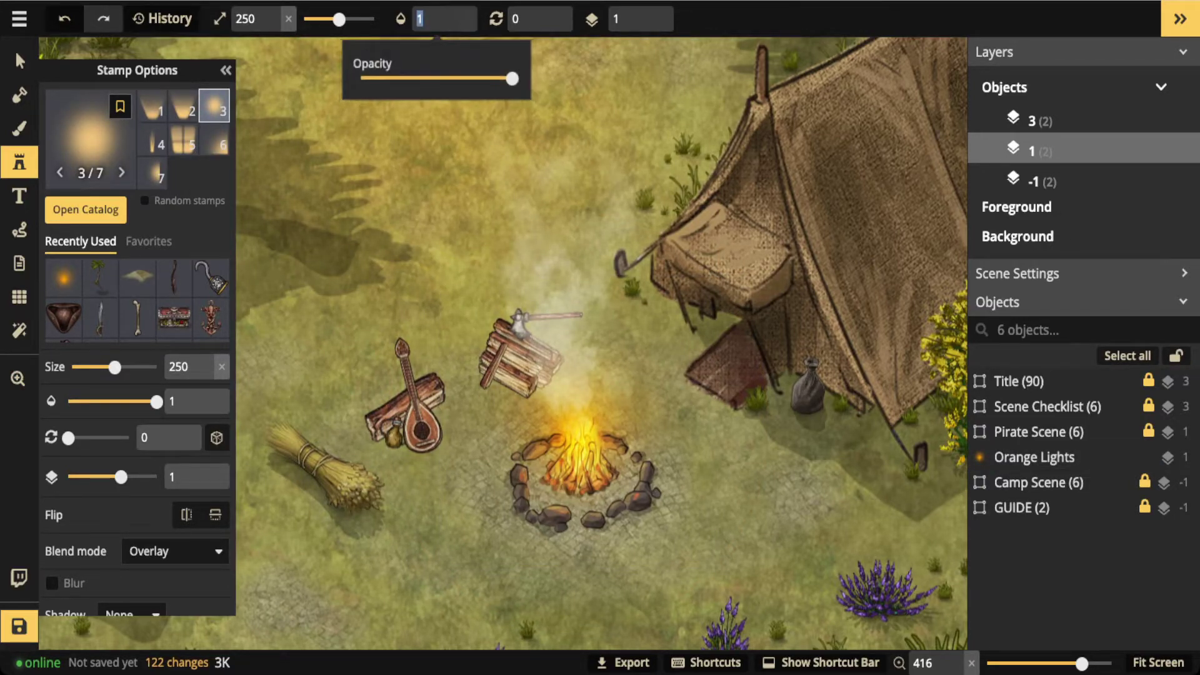
scroll(550, 270, "down", 5)
scroll(540, 249, "down", 3)
scroll(519, 256, "up", 6)
left_click(555, 308)
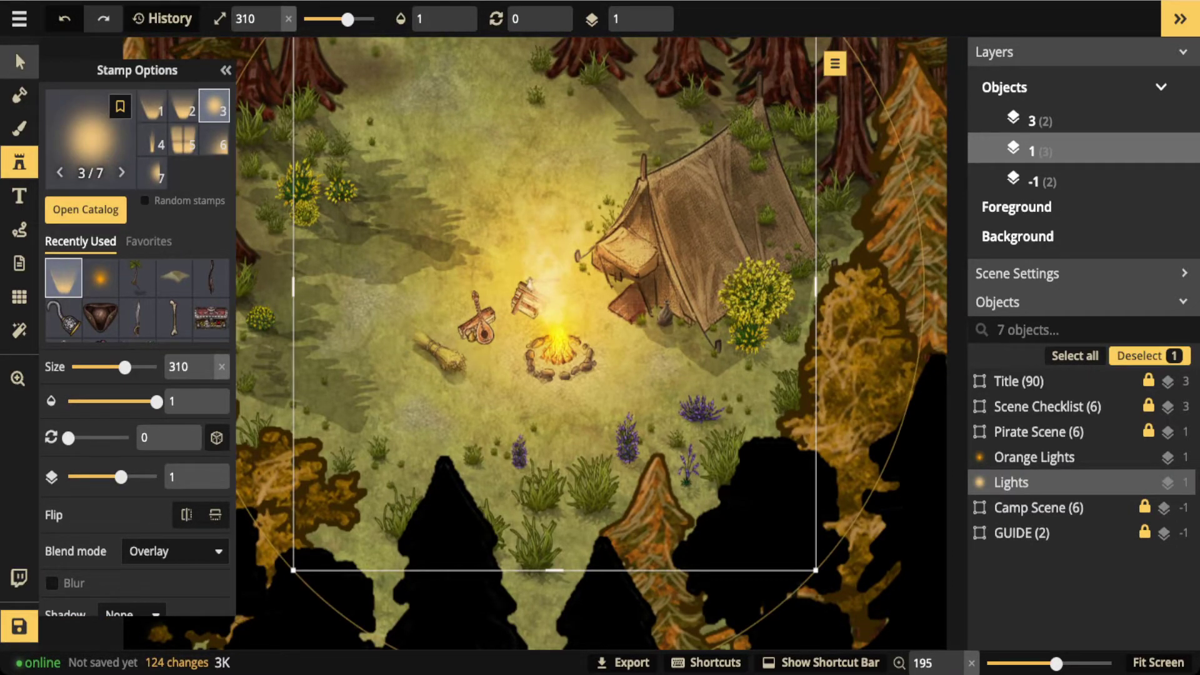
Raise the large Lights stamp to layer 5
left_click(19, 61)
left_click(689, 12)
left_click(688, 12)
left_click(689, 12)
left_click(689, 11)
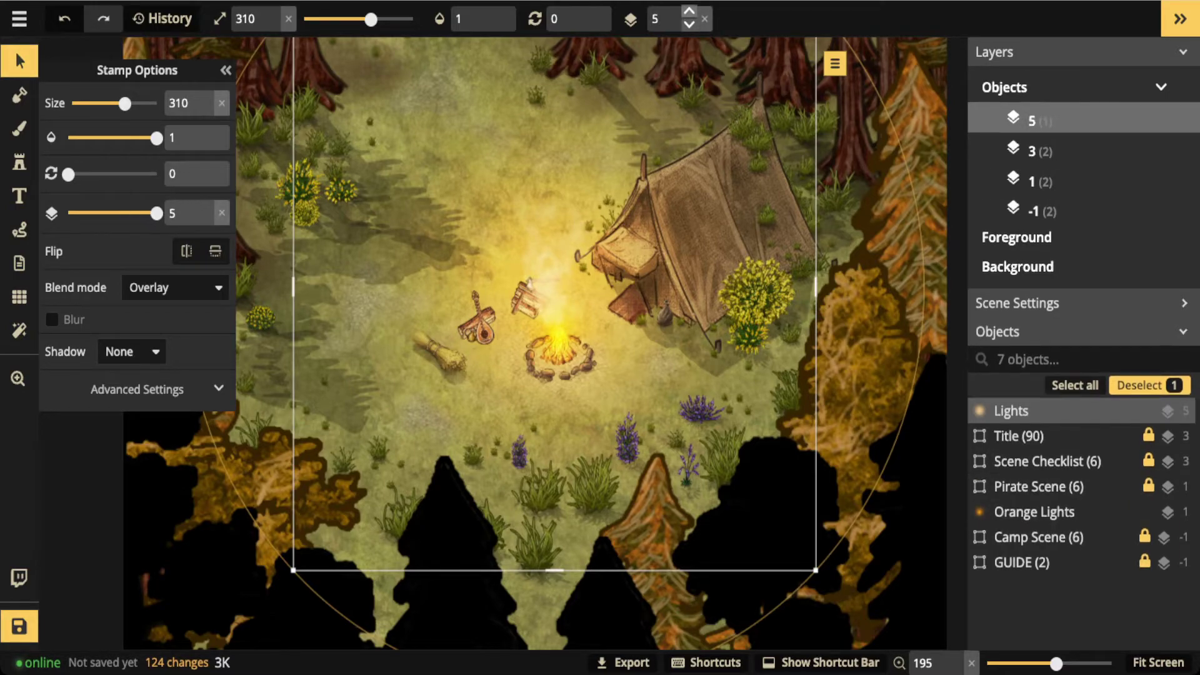
Raise the Orange Lights stamp to layer 5
left_click(1034, 511)
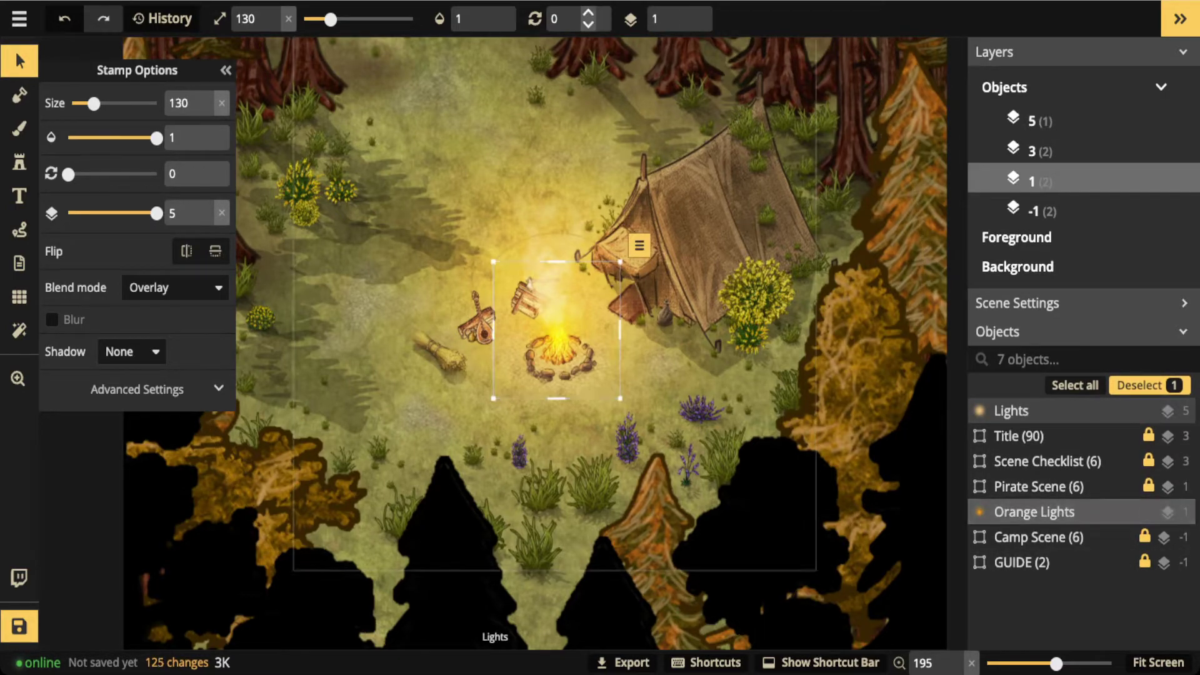
left_click(688, 13)
left_click(689, 13)
left_click(688, 13)
left_click(688, 12)
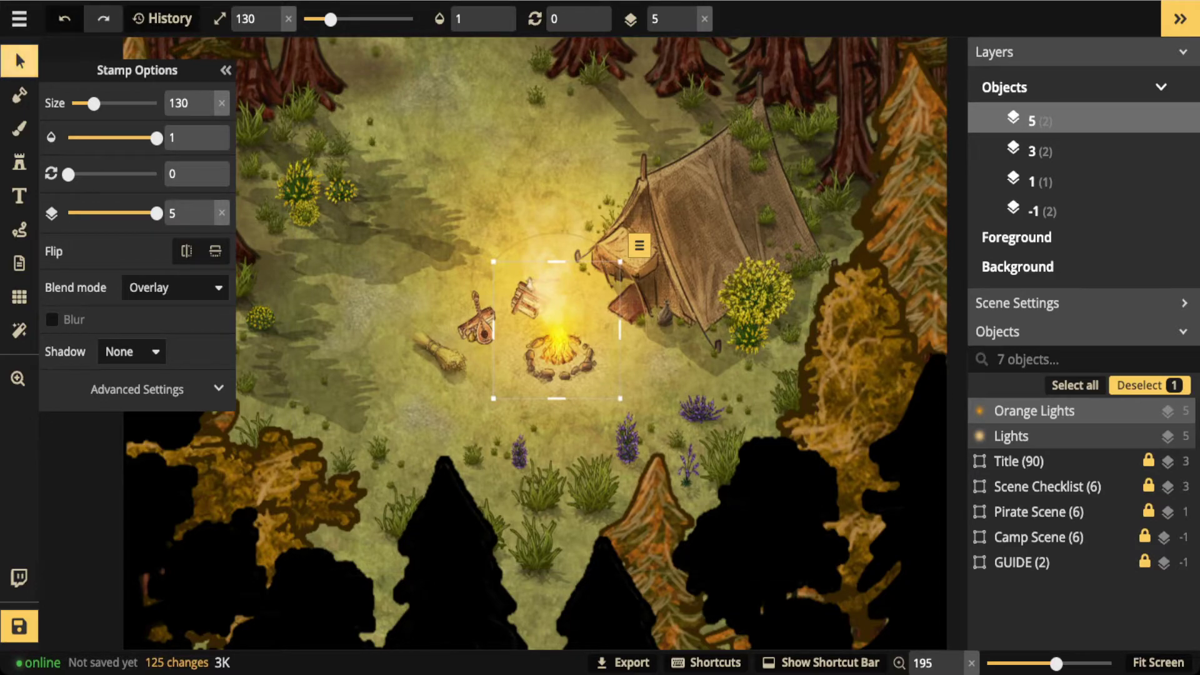
Lower the large Lights stamp's opacity to 0.67 and deselect it
left_click(19, 61)
scroll(438, 291, "down", 1)
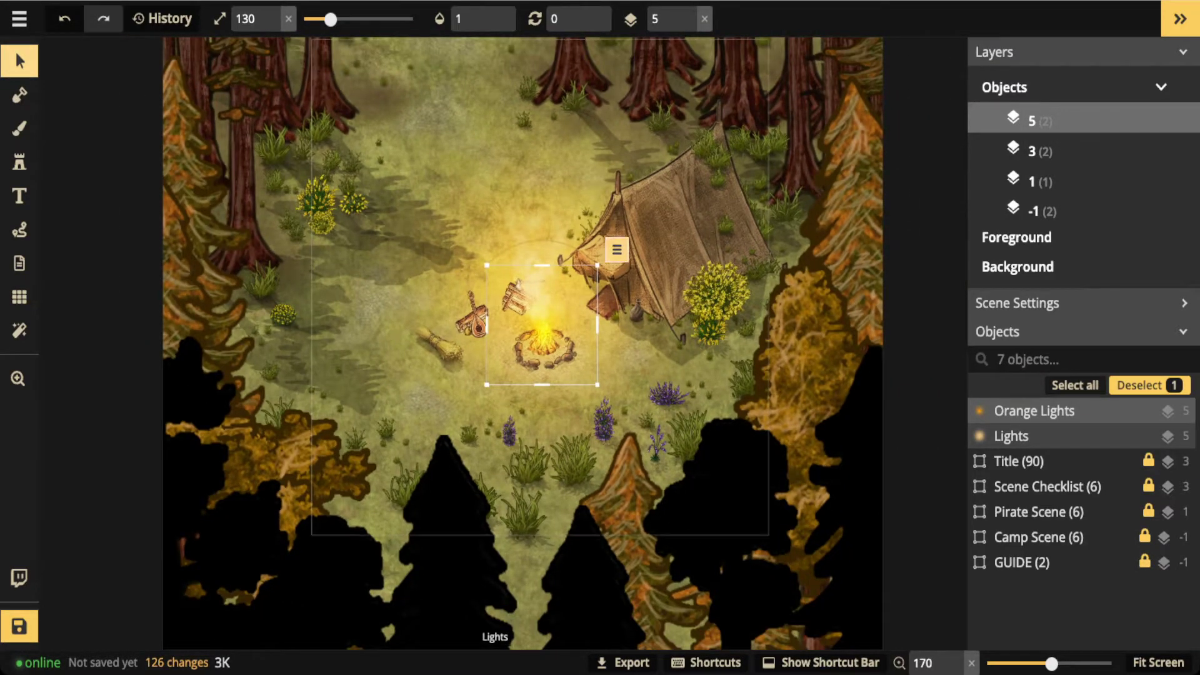
left_click(1062, 435)
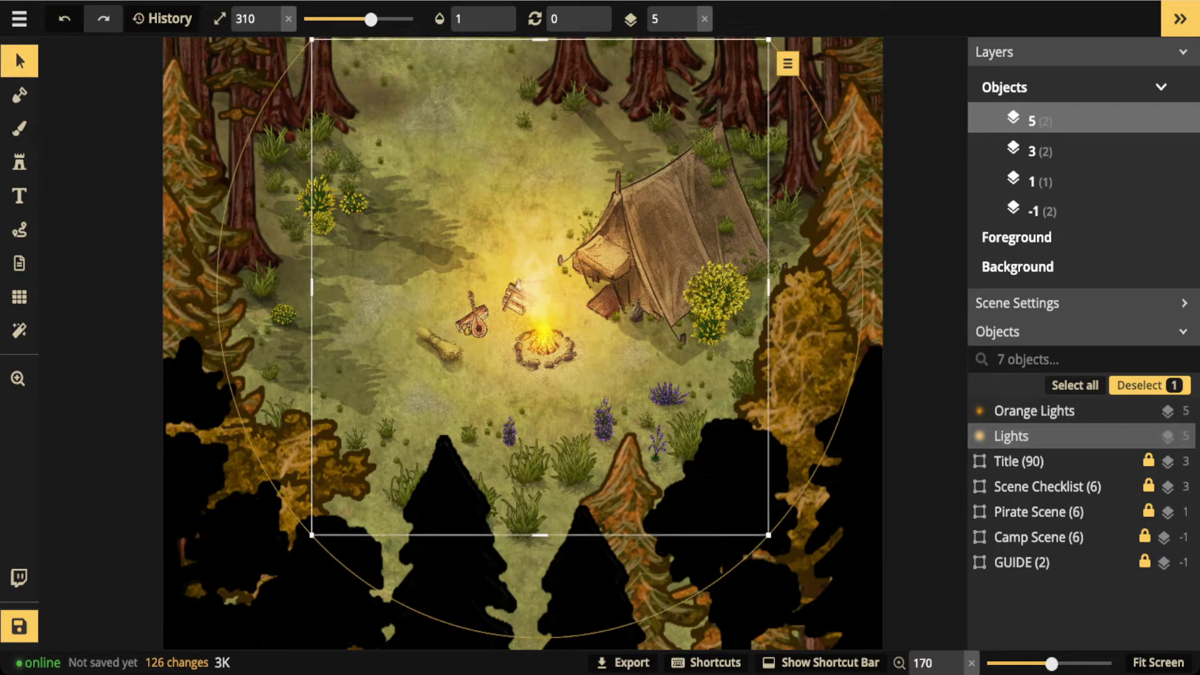
left_click(470, 19)
left_click_drag(551, 79, 500, 78)
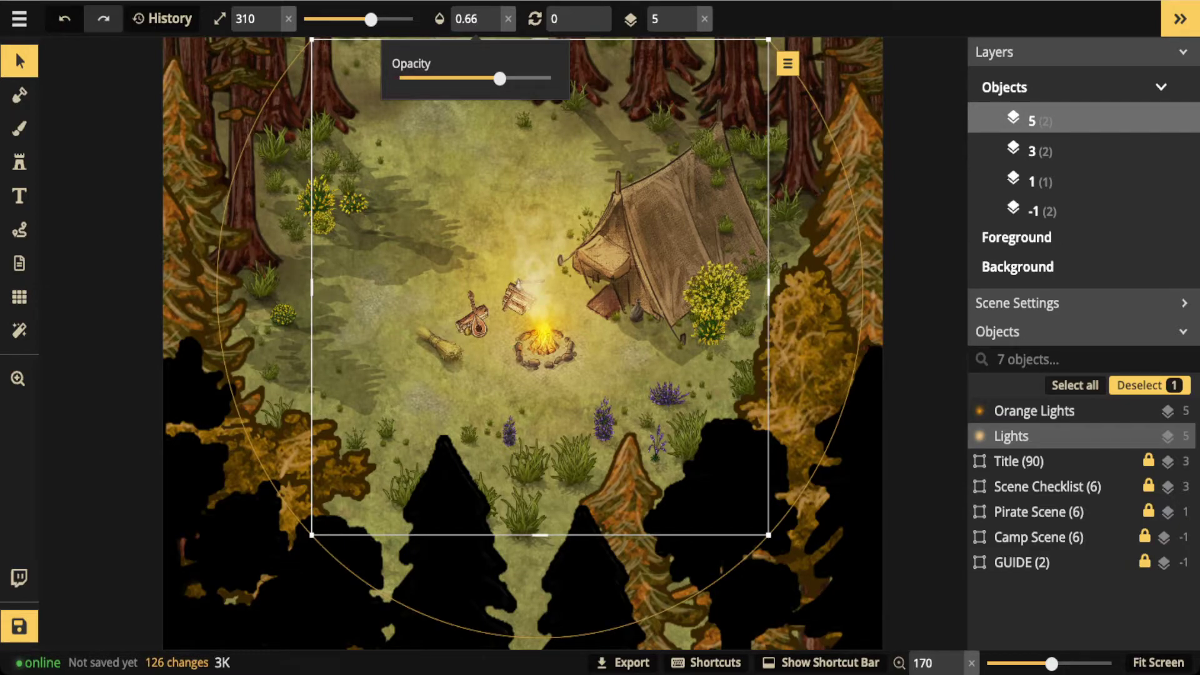
left_click_drag(499, 78, 551, 79)
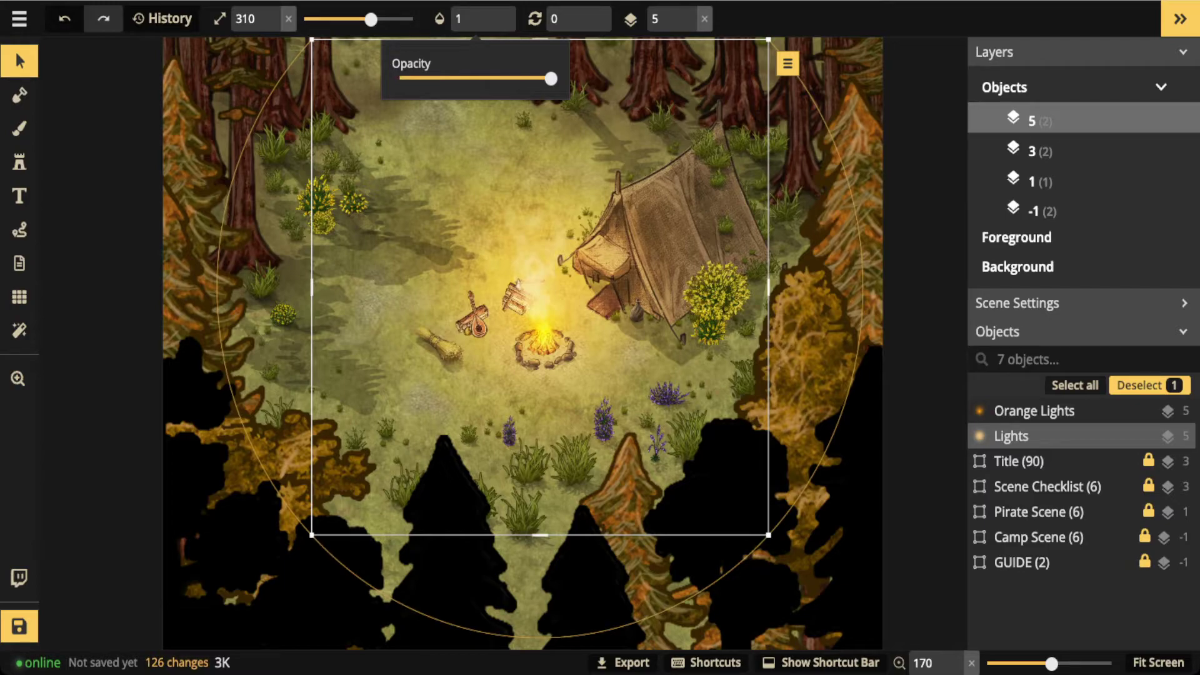
left_click_drag(551, 79, 501, 79)
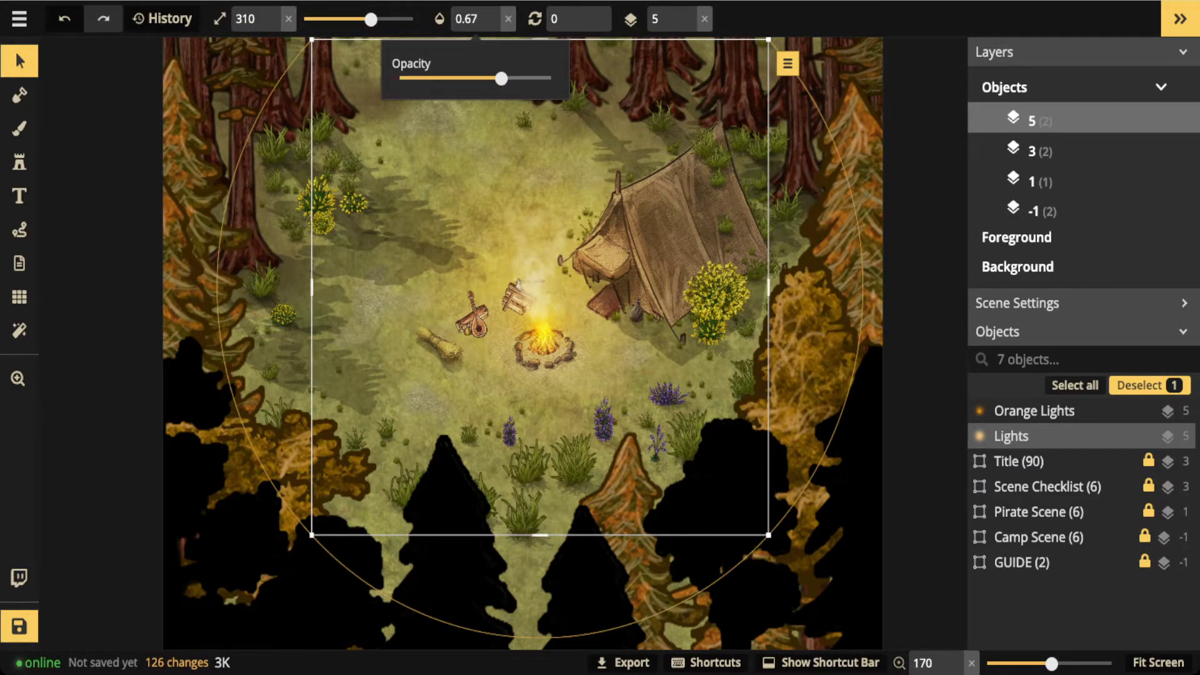
key("Escape")
scroll(490, 121, "down", 4)
left_click_drag(490, 122, 491, 293)
scroll(490, 289, "down", 2)
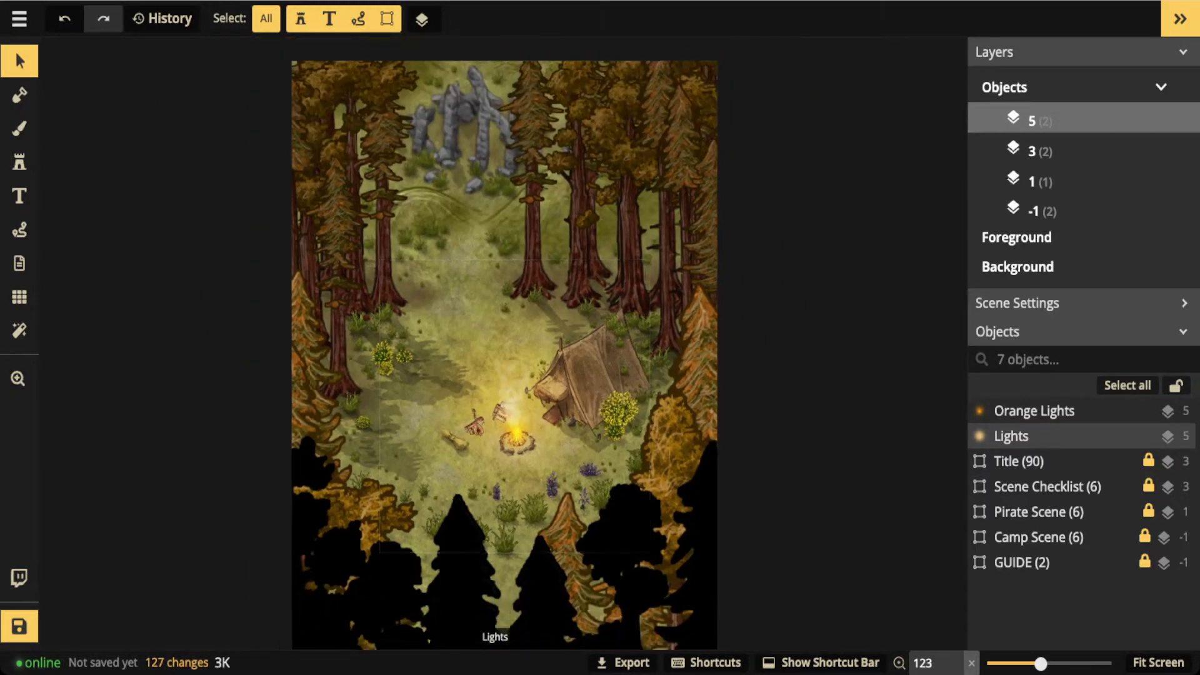
scroll(489, 289, "down", 1)
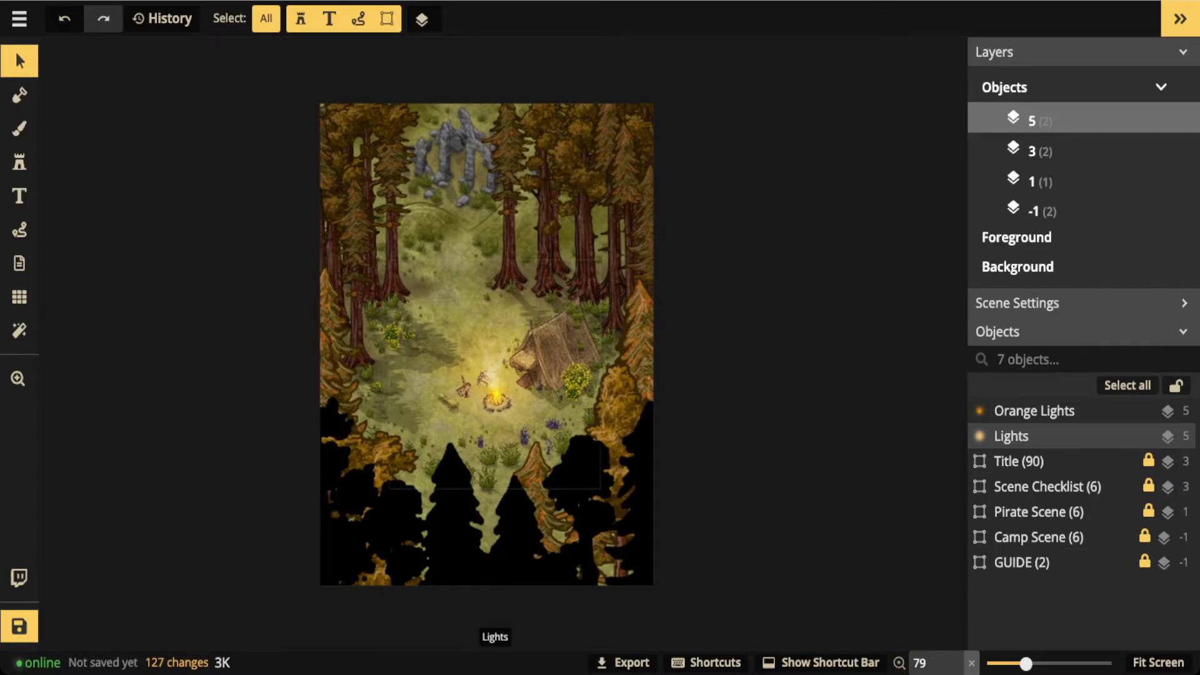
scroll(493, 399, "up", 5)
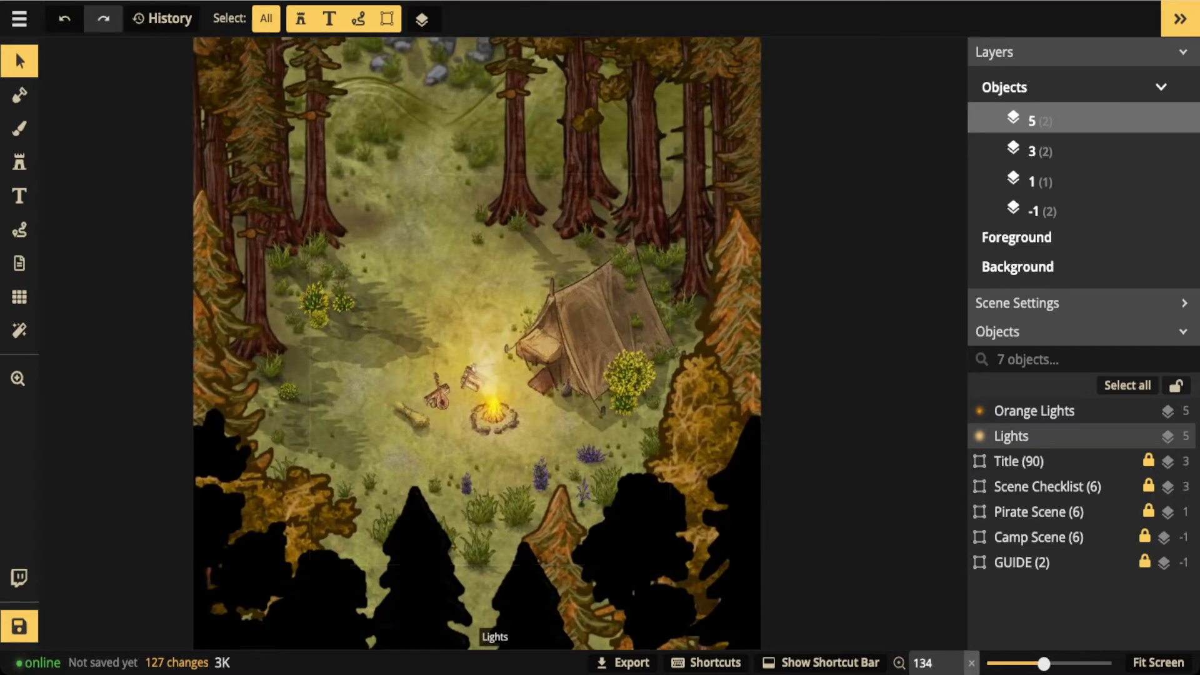
scroll(612, 391, "down", 4)
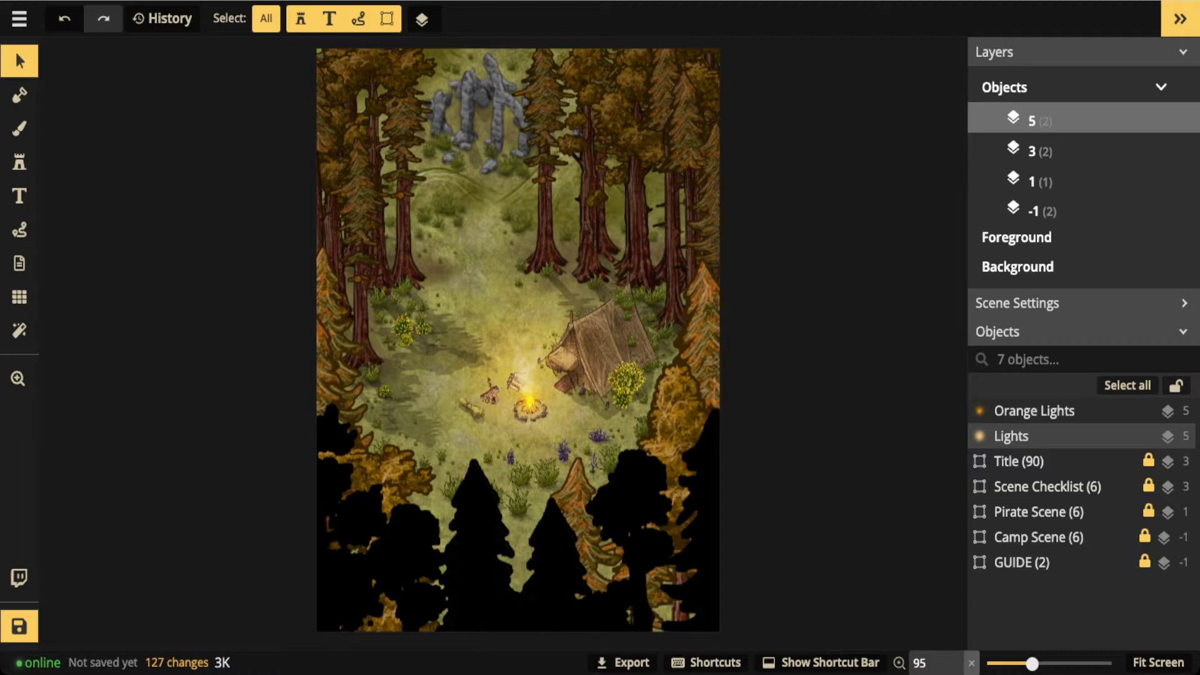
Add the Vignette texture filter to the scene and set its opacity to 1
left_click(19, 330)
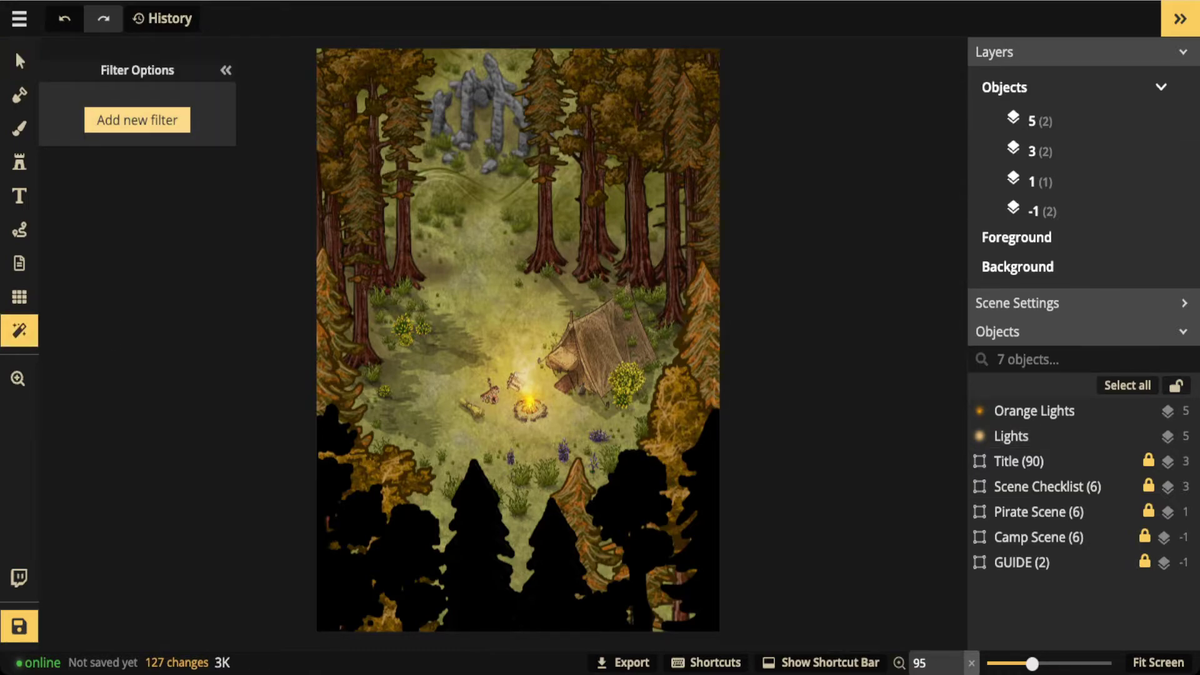
left_click(137, 119)
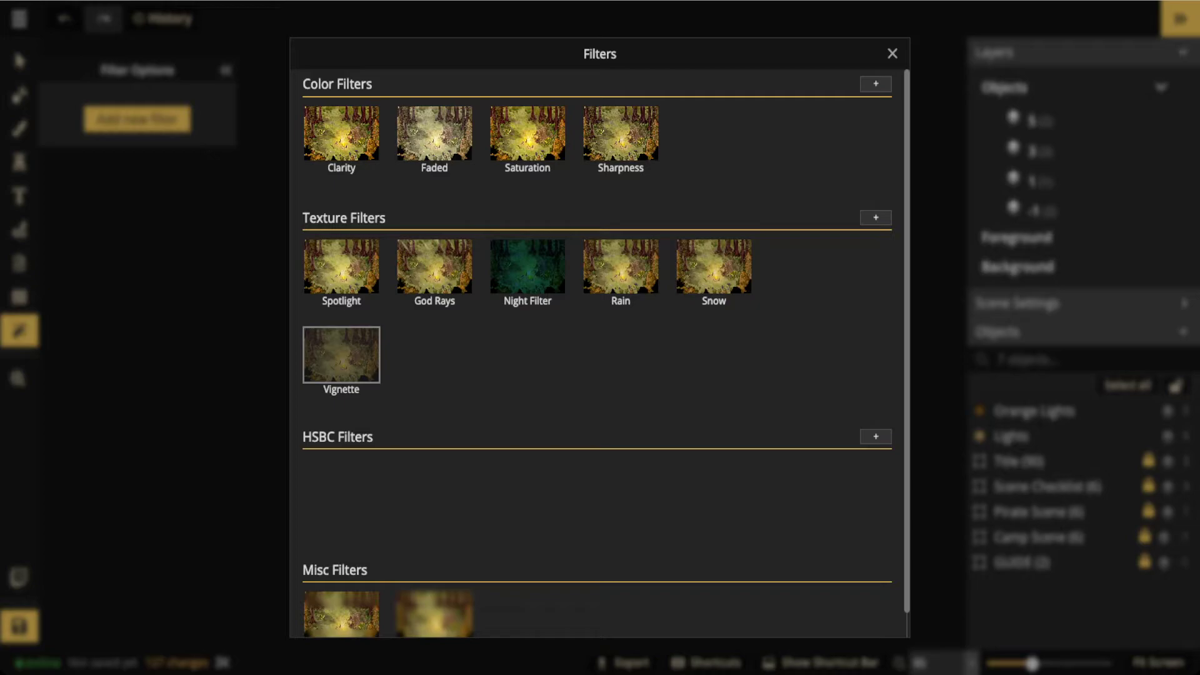
left_click(341, 355)
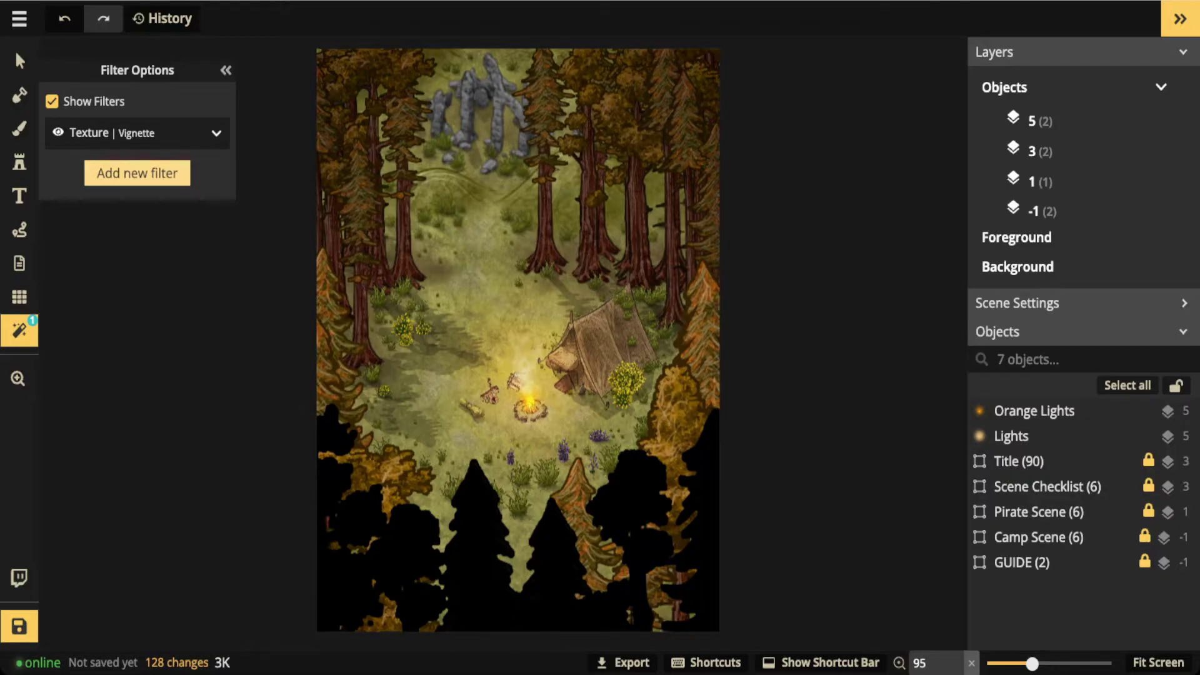
left_click(137, 133)
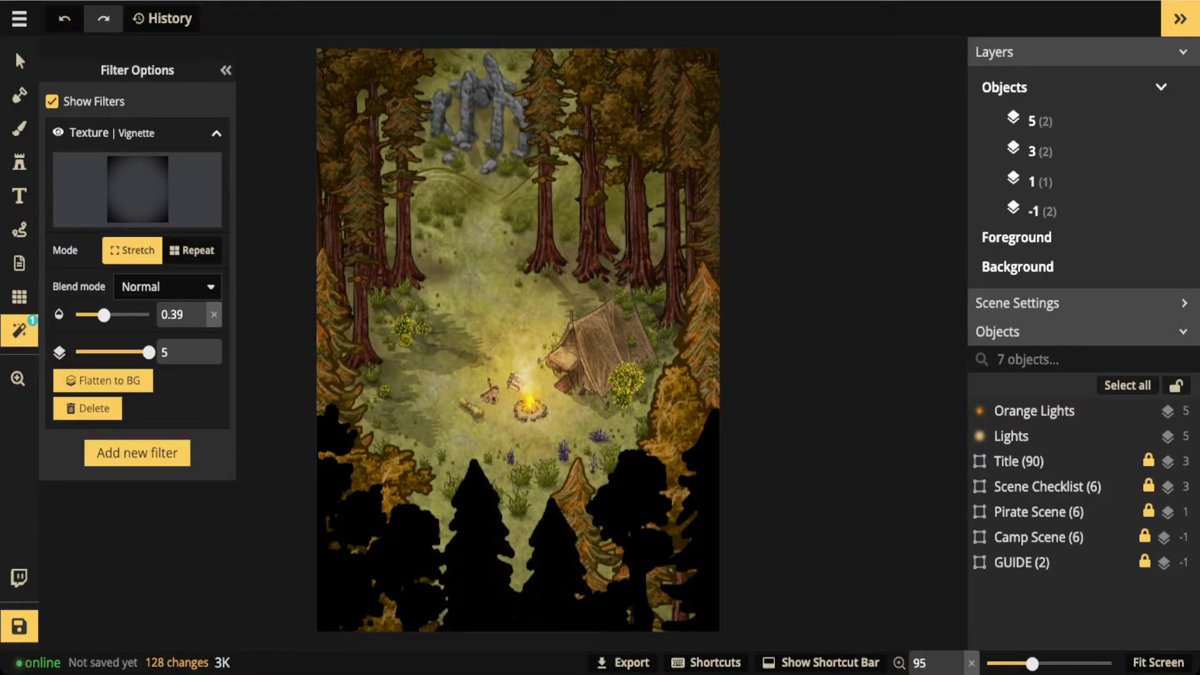
left_click_drag(104, 315, 149, 315)
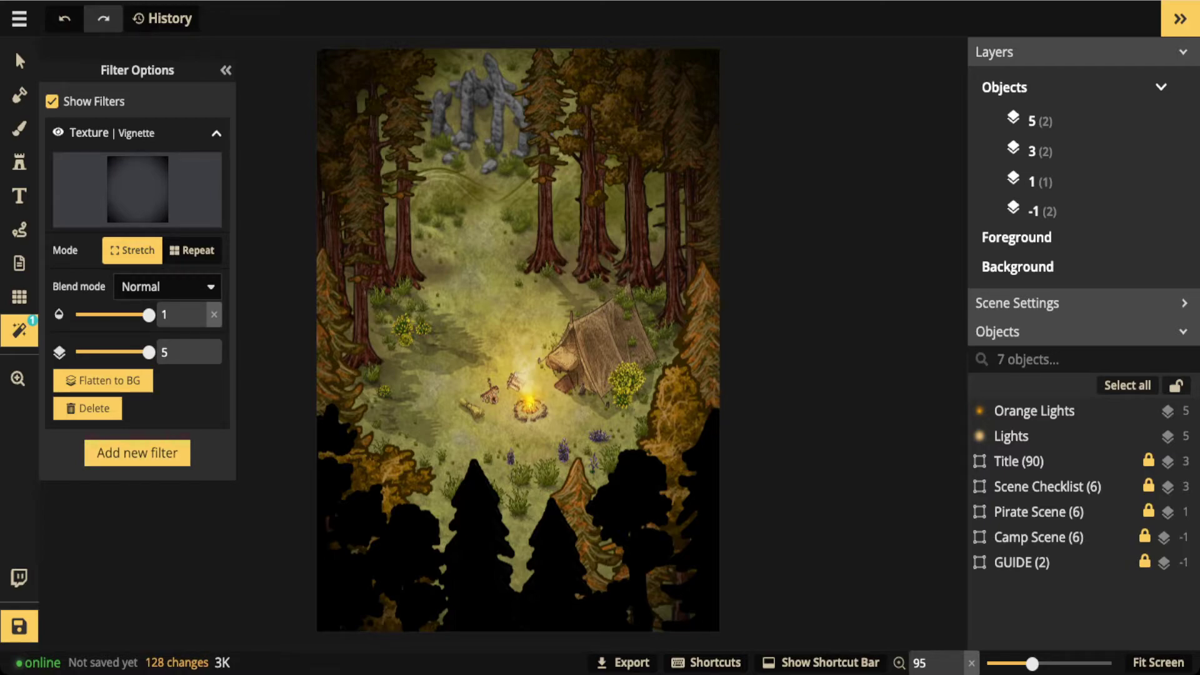
Add a custom color filter, change it to Red Sky, and set its layer to 2
left_click(137, 452)
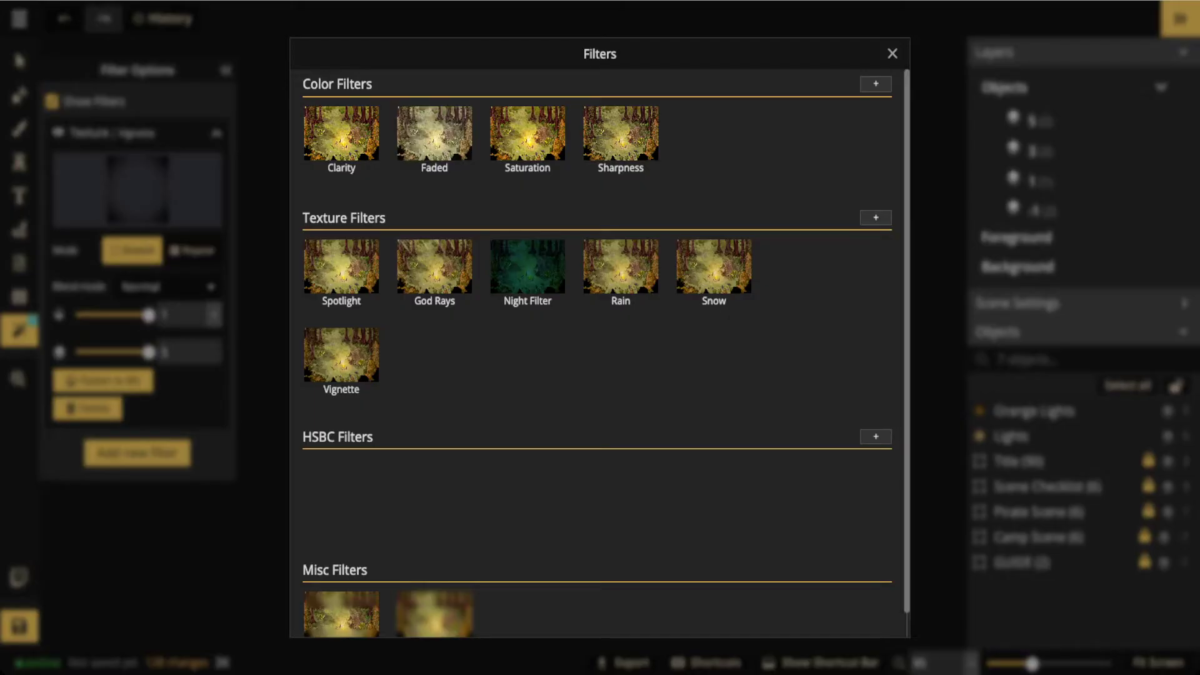
left_click(875, 84)
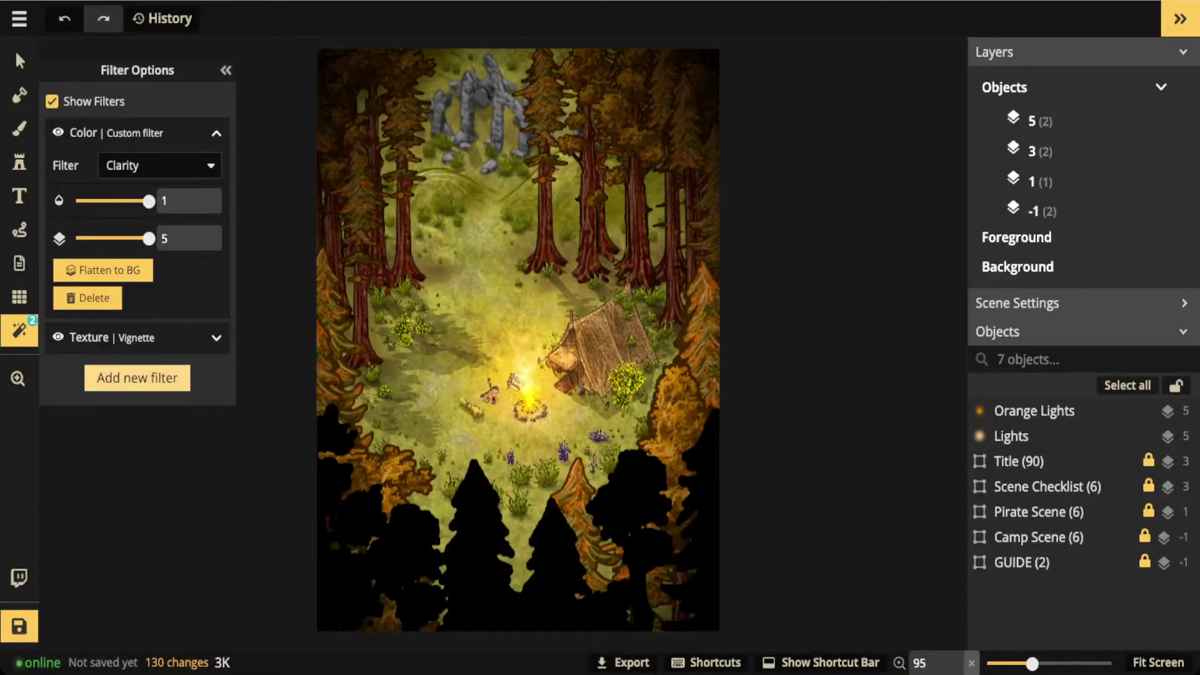
left_click(159, 165)
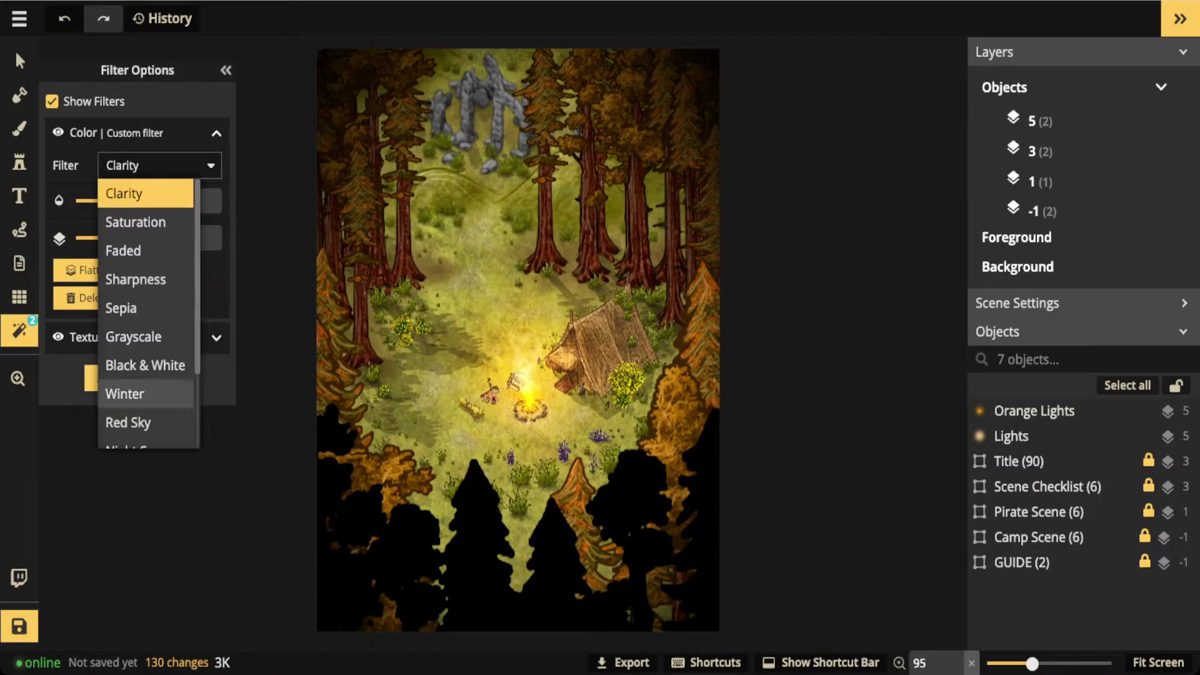
left_click(145, 422)
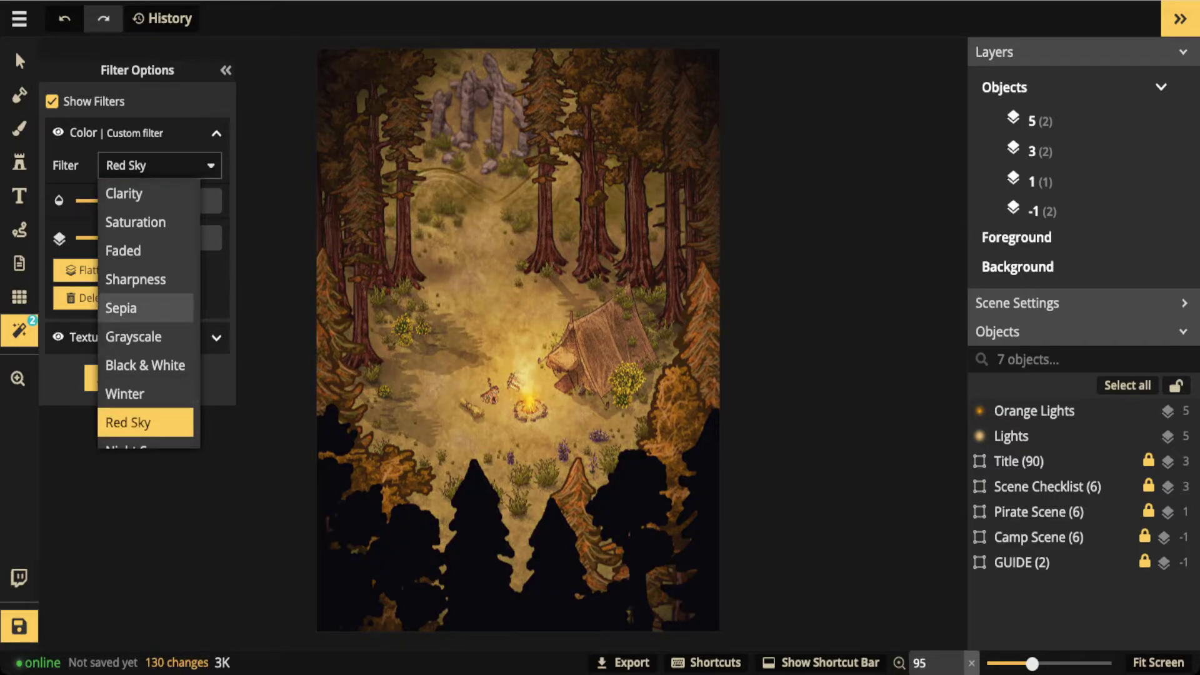
key("Escape")
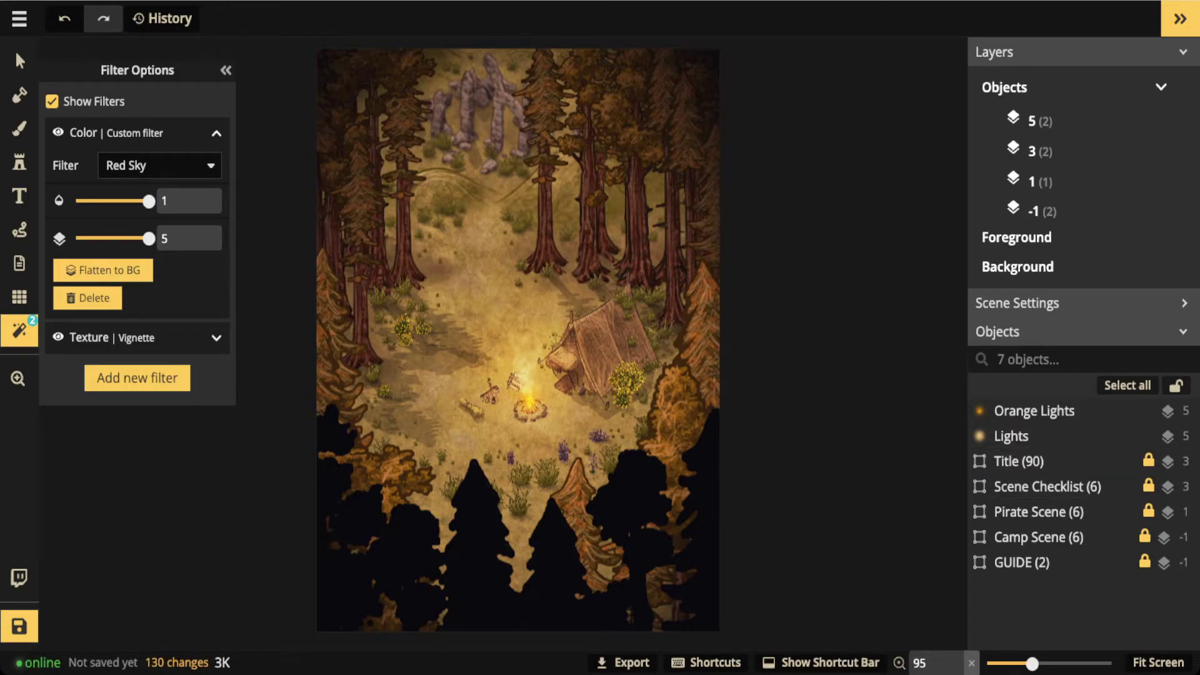
left_click_drag(148, 238, 141, 238)
key("Down")
key("Down")
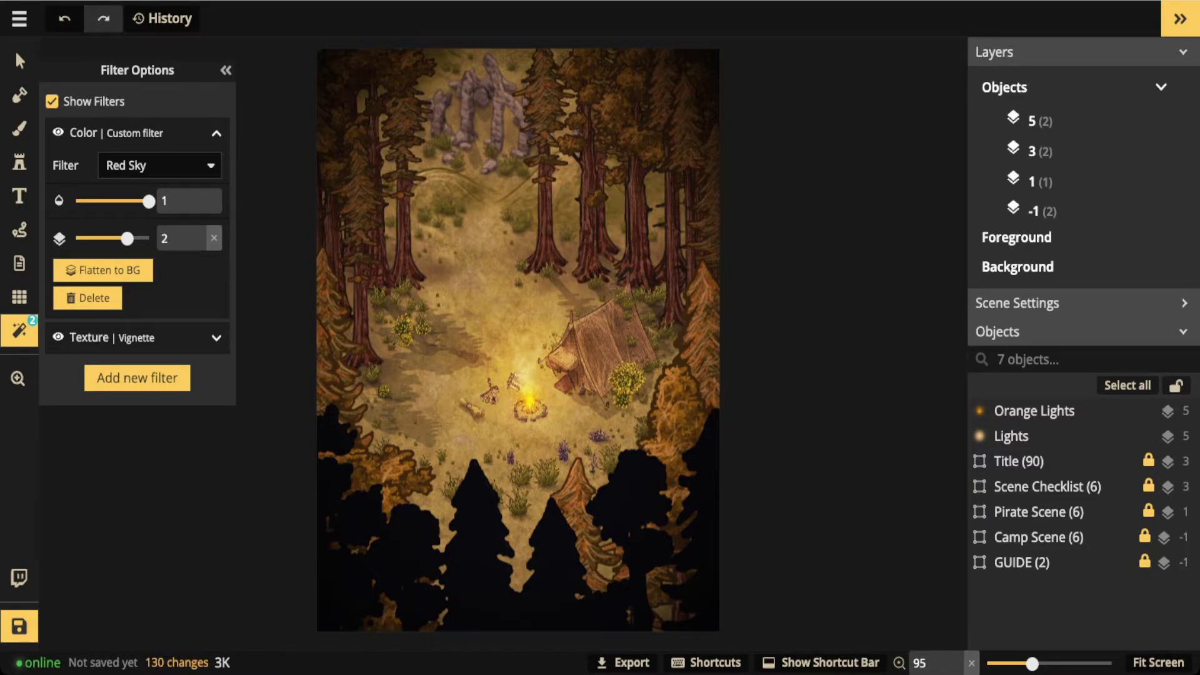
left_click(137, 377)
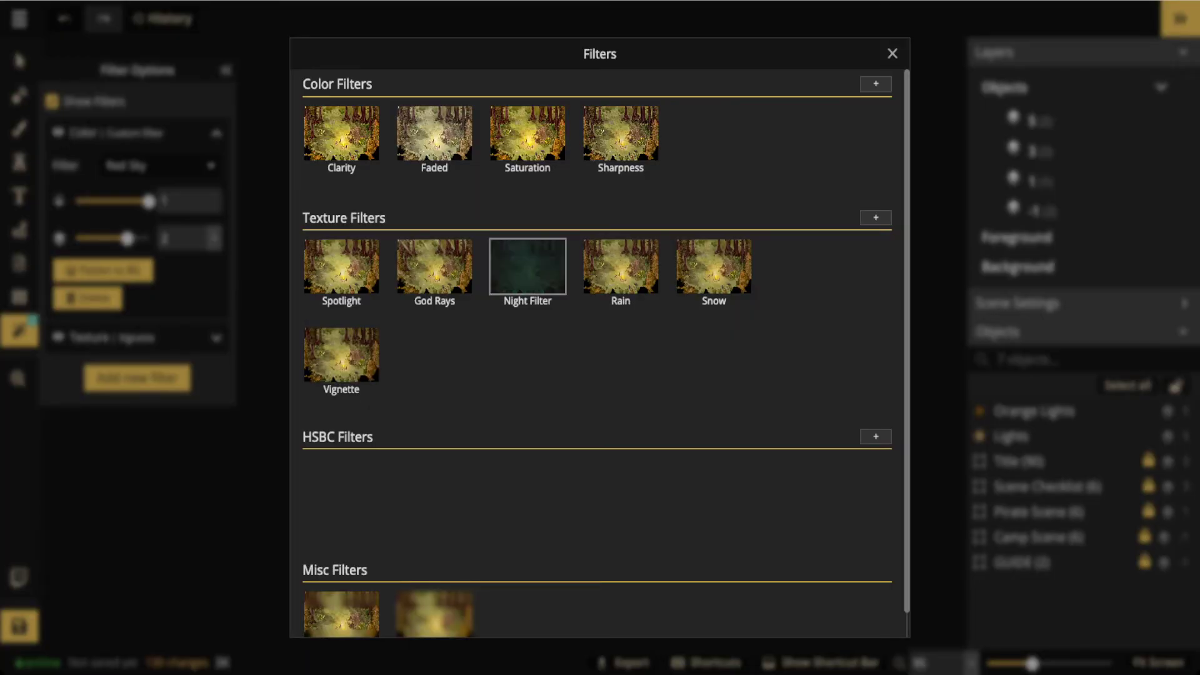
left_click(527, 265)
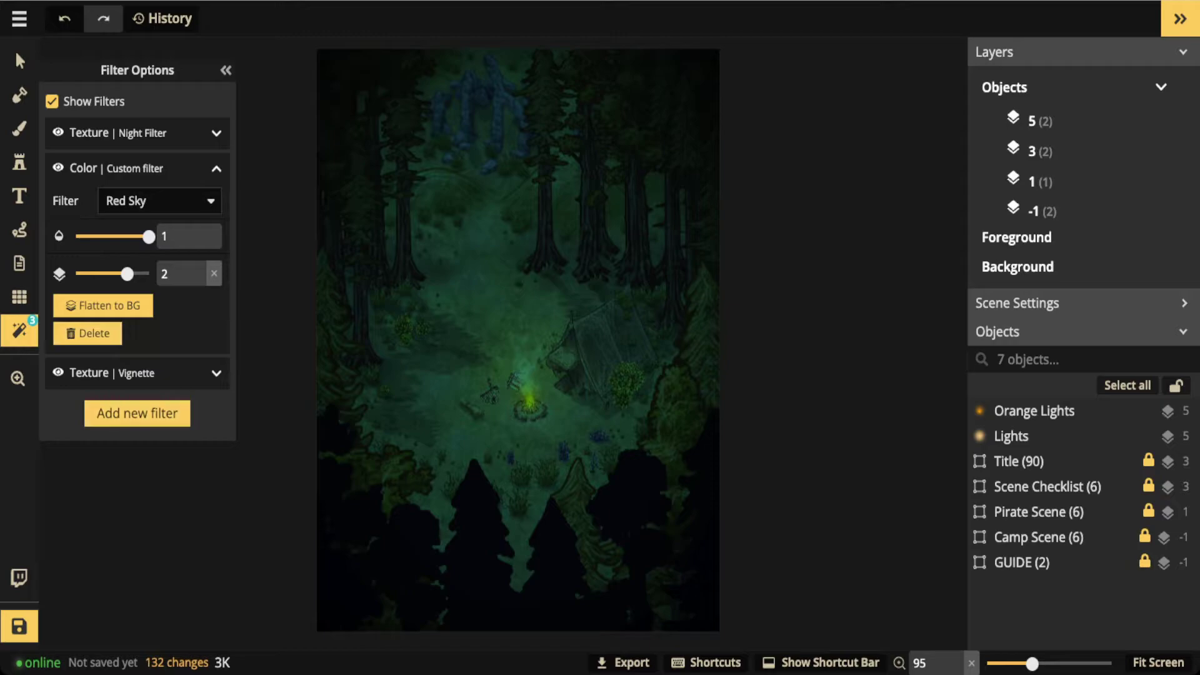
left_click(137, 132)
left_click(88, 408)
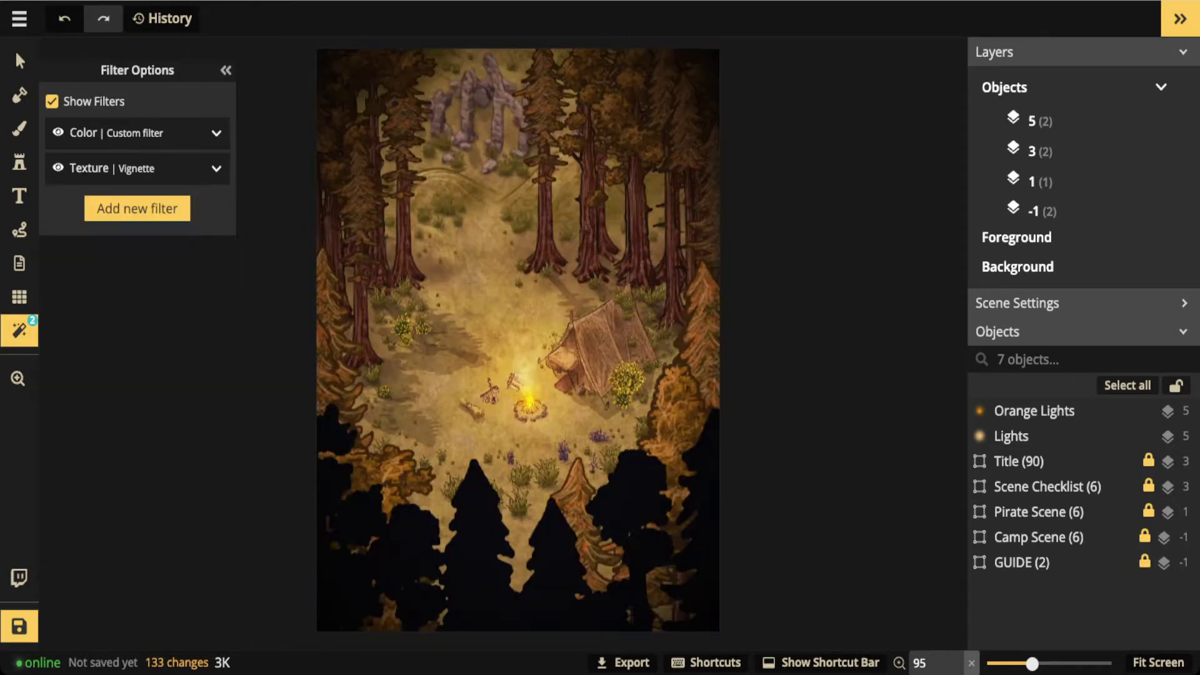
Add the Night Filter texture filter, set its layer to 3 and its opacity to 0.82
left_click(137, 209)
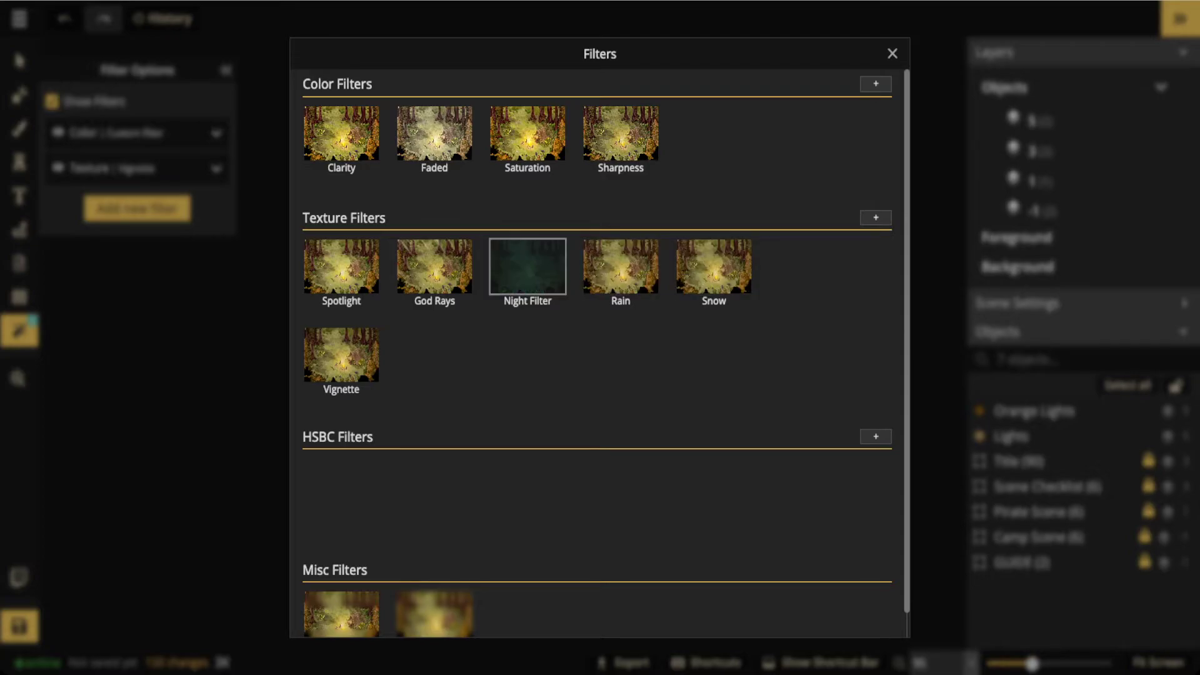
left_click(527, 266)
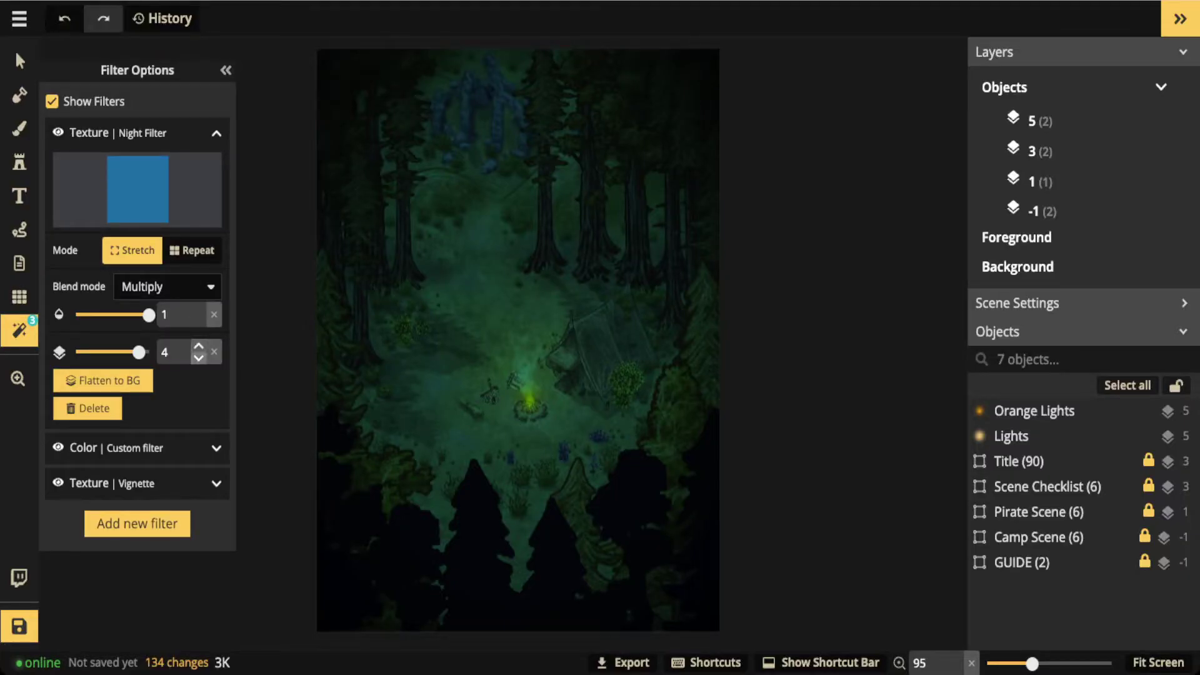
left_click(199, 358)
mouse_move(149, 314)
left_mouse_down()
mouse_move(123, 314)
mouse_move(134, 314)
left_mouse_up()
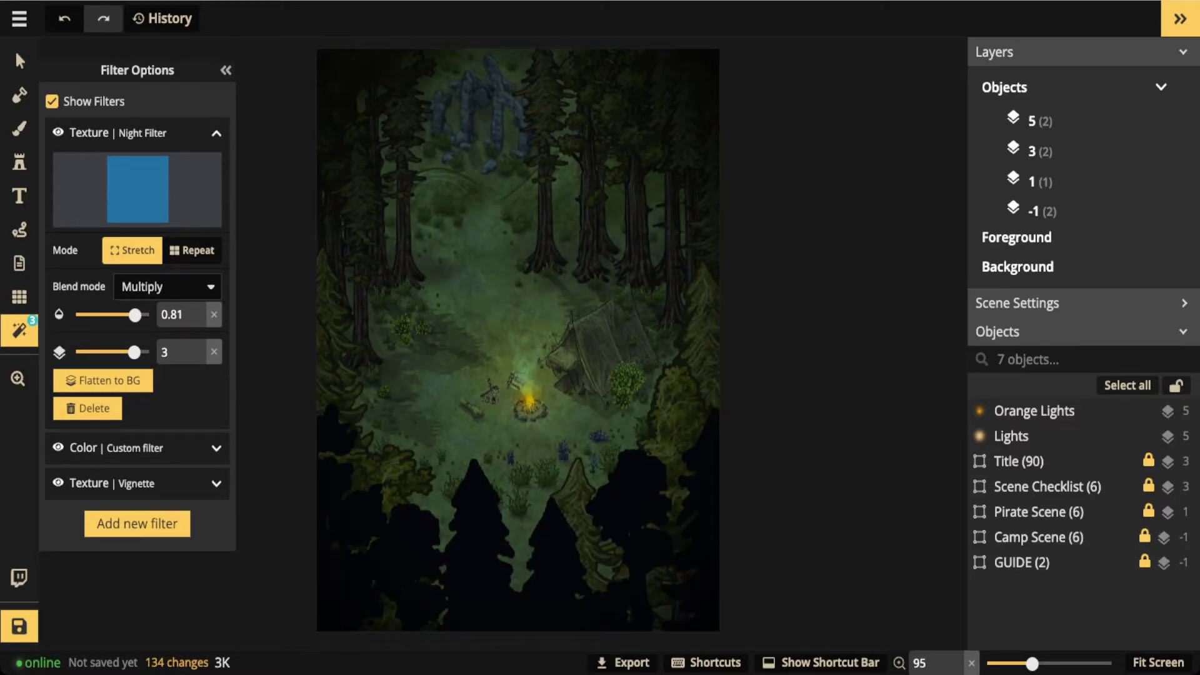
left_click(199, 309)
Add the Spotlight texture filter with Overlay blending and raise its opacity to 0.84
left_click(136, 523)
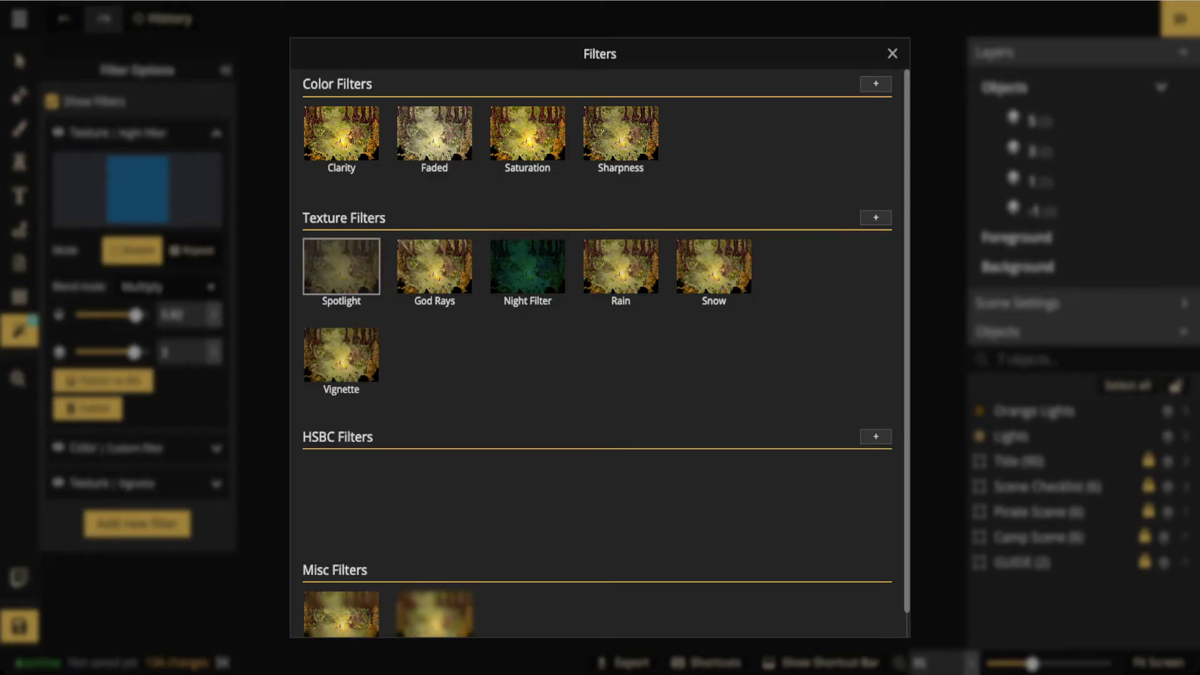
left_click(342, 265)
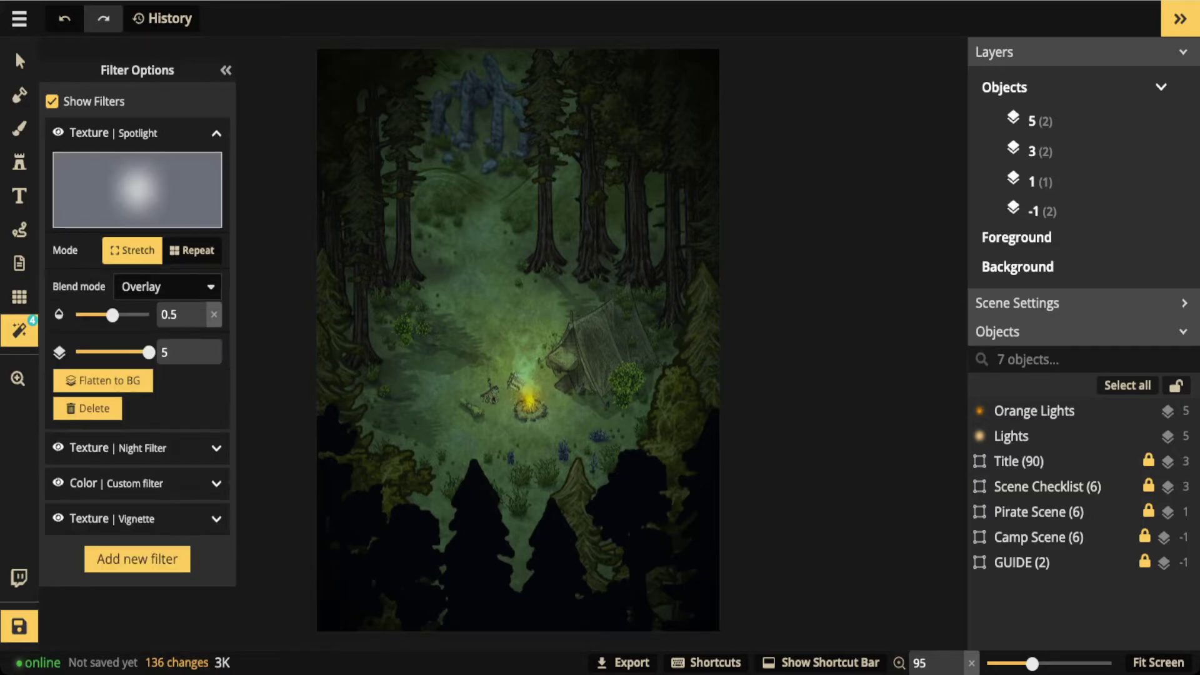
left_click_drag(112, 315, 138, 315)
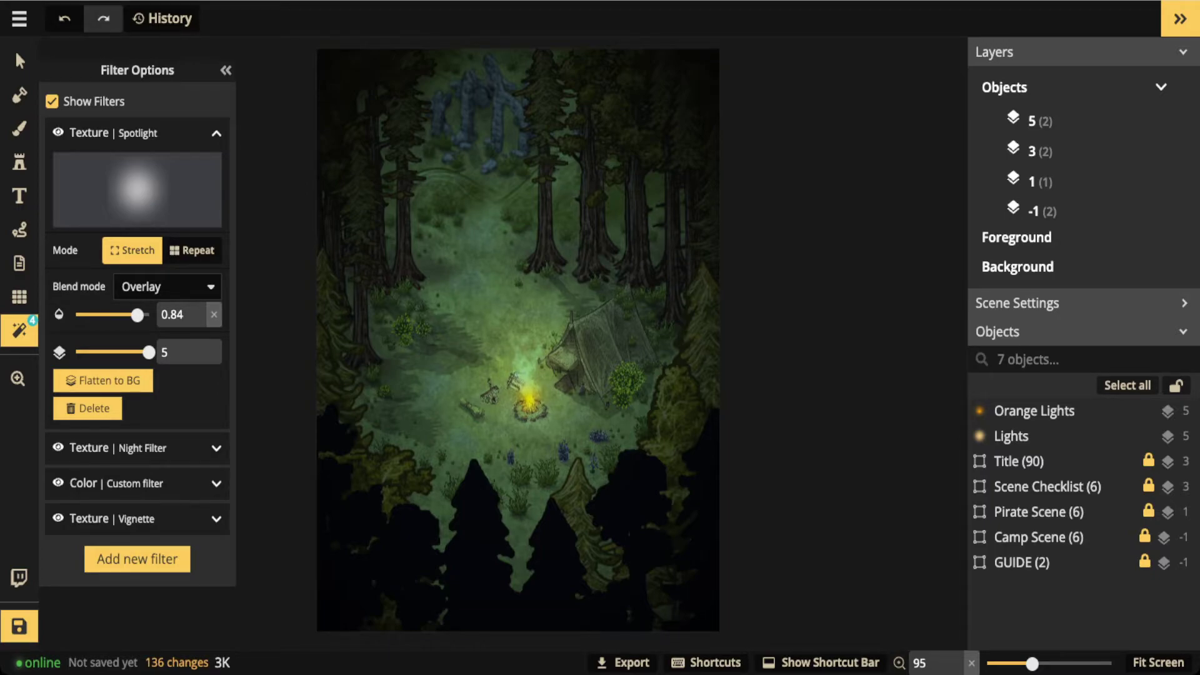
Try the Red Sky color filter on layer 5, and set its layer to -5
scroll(451, 352, "down", 3)
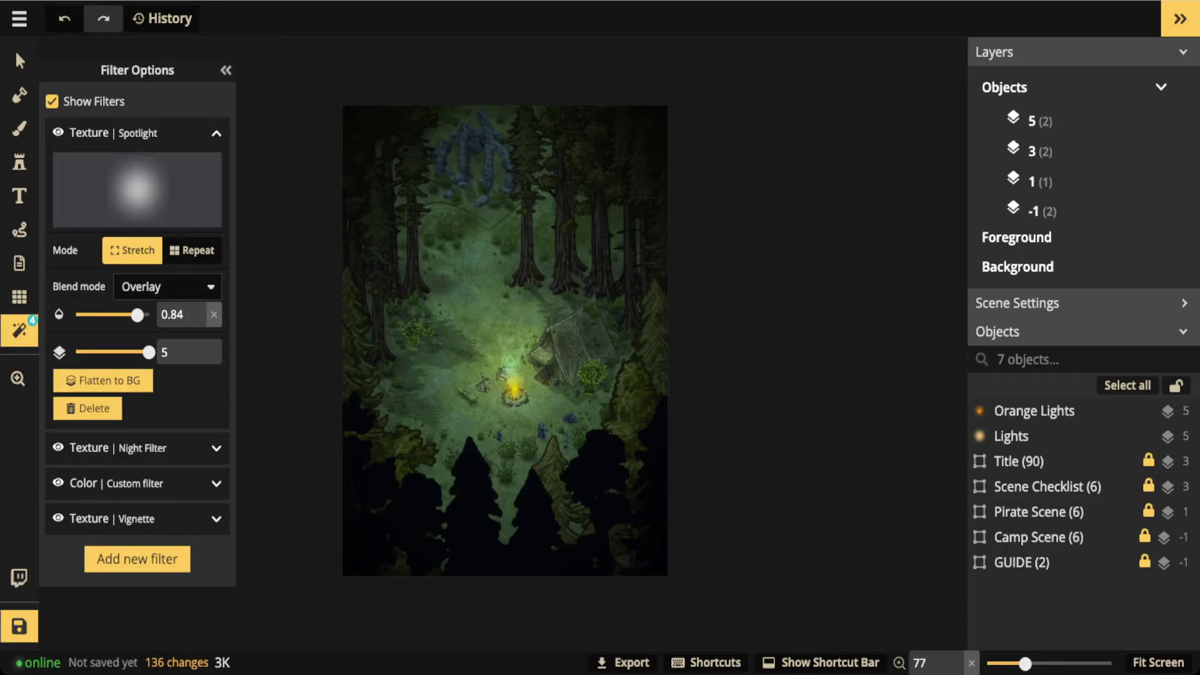
left_click(137, 483)
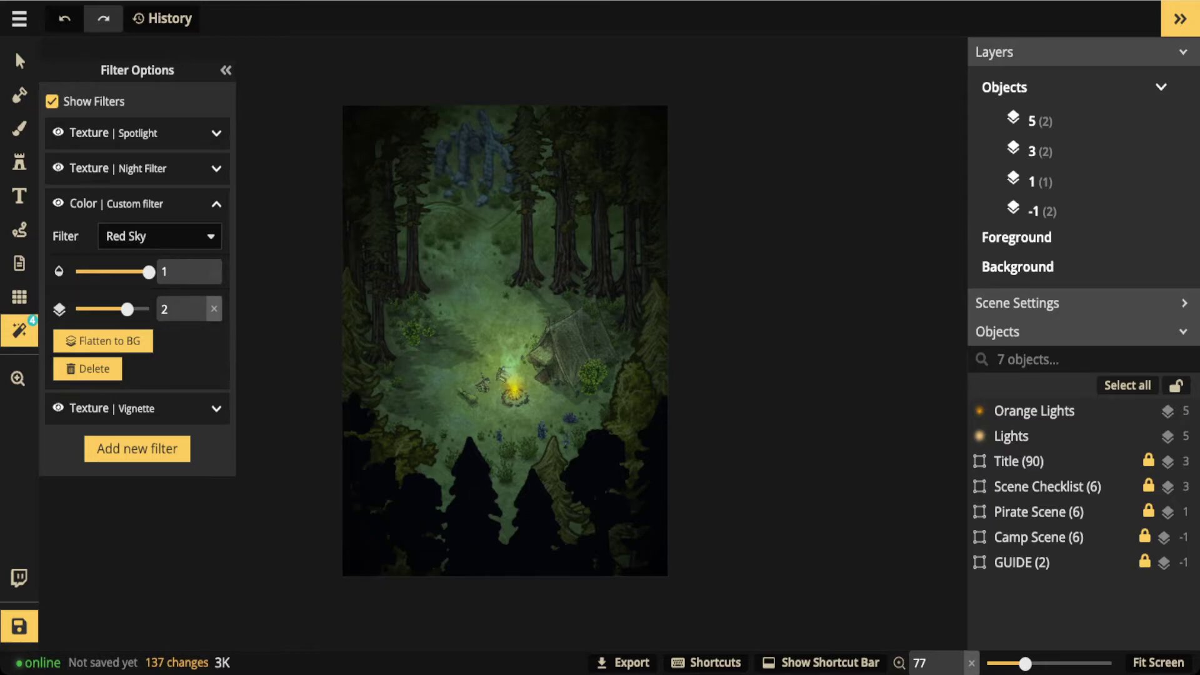
left_click_drag(127, 308, 149, 309)
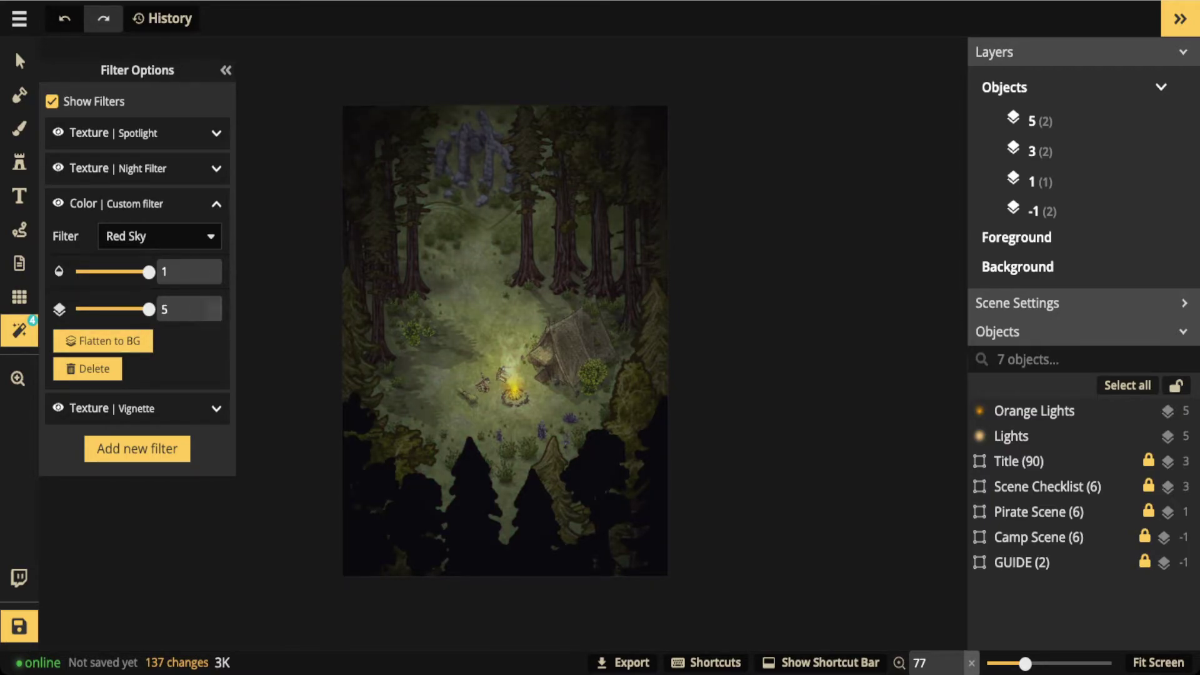
left_click_drag(149, 309, 76, 309)
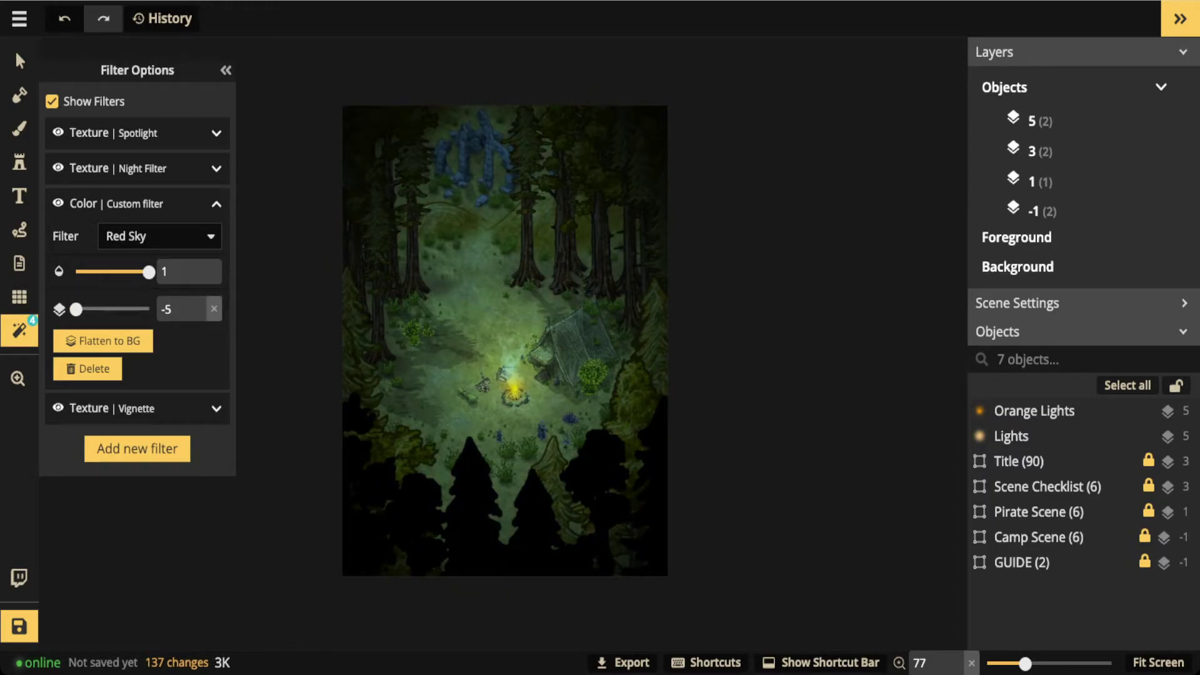
Compare the Red Sky color filter on layers 4 and -5, and set its layer to 5
left_click_drag(76, 309, 91, 309)
key("Right")
key("Right")
key("Right")
key("Right")
key("Right")
key("Right")
key("Right")
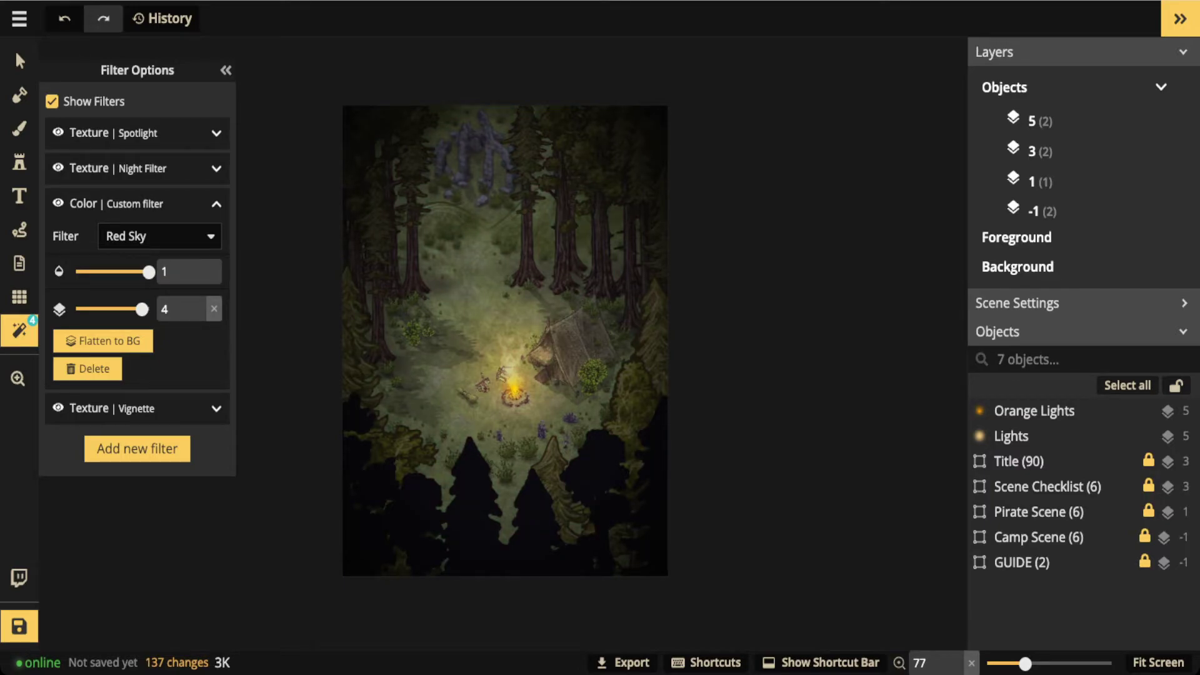
key("Home")
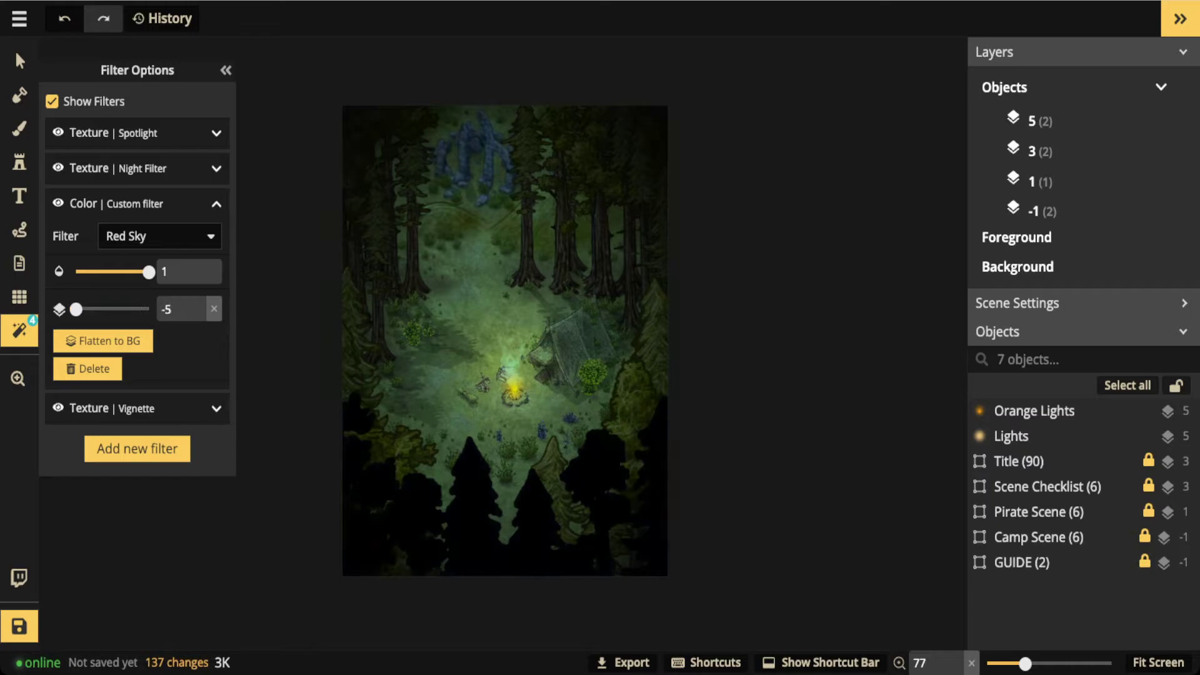
key("End")
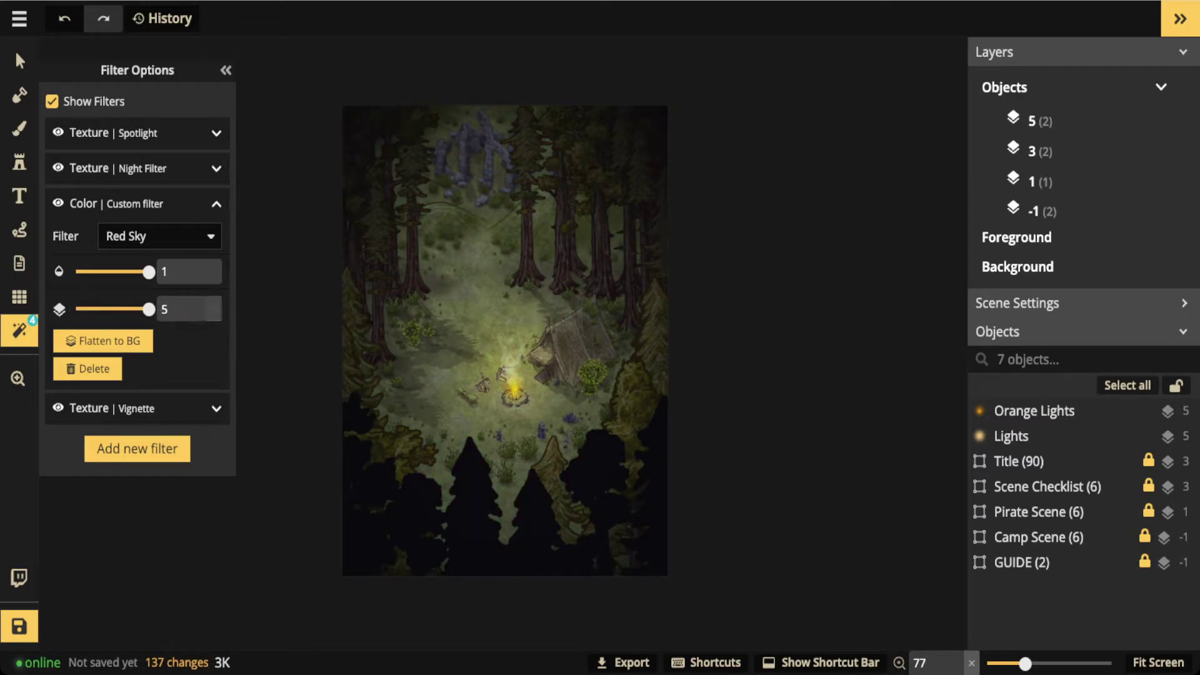
scroll(520, 282, "up", 5)
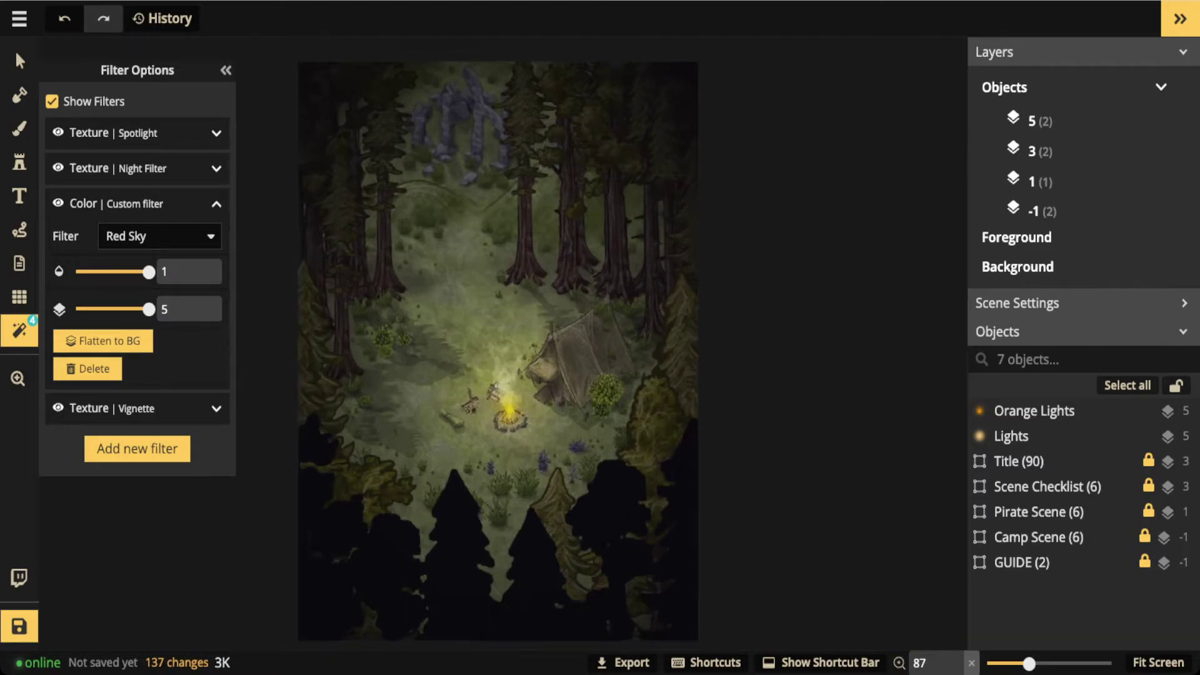
scroll(510, 282, "up", 2)
key("space")
left_click_drag(512, 282, 555, 348)
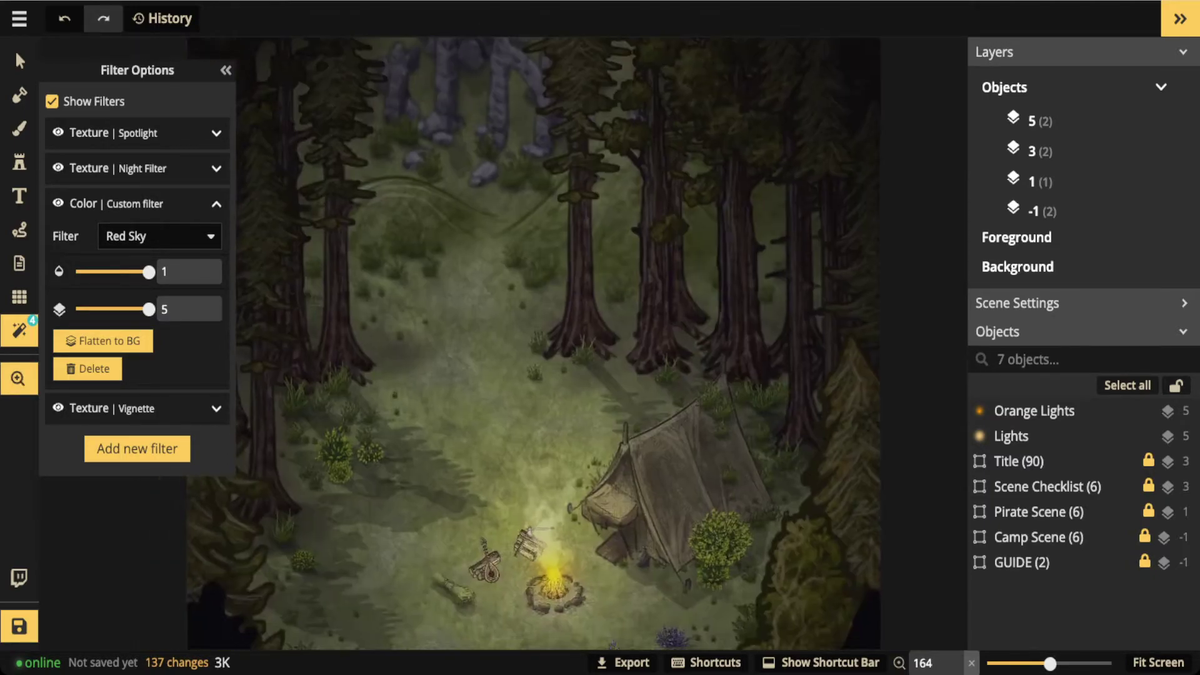
scroll(341, 385, "down", 2)
left_click(137, 448)
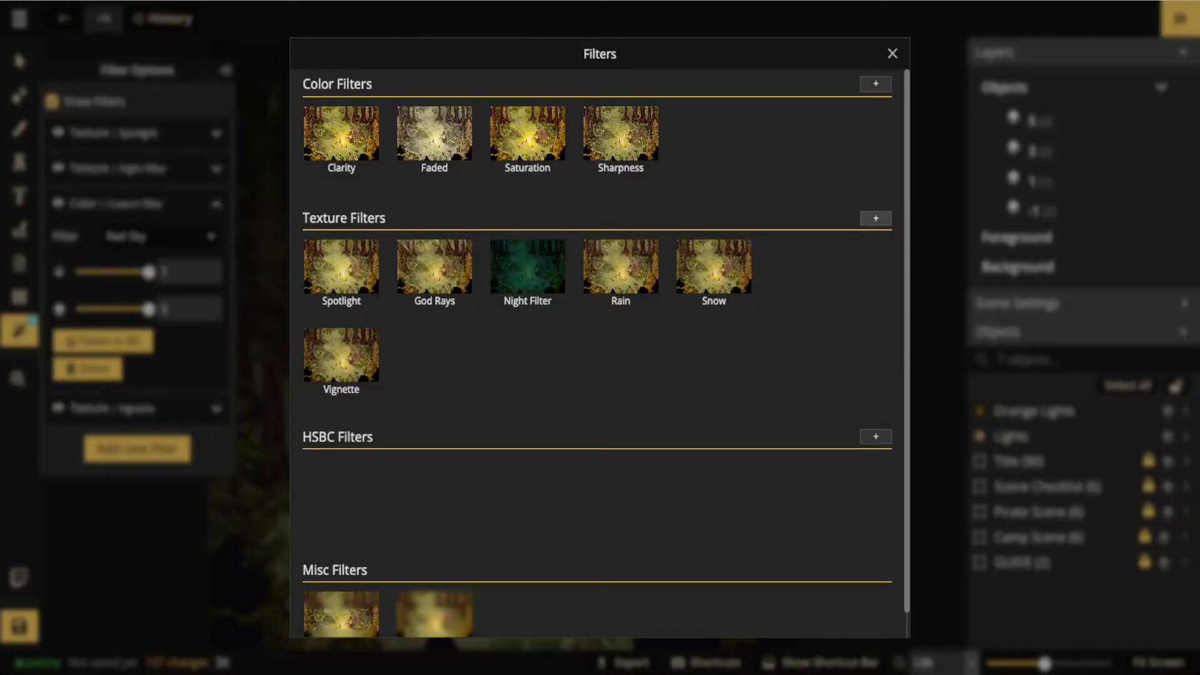
left_click(876, 218)
left_click(136, 182)
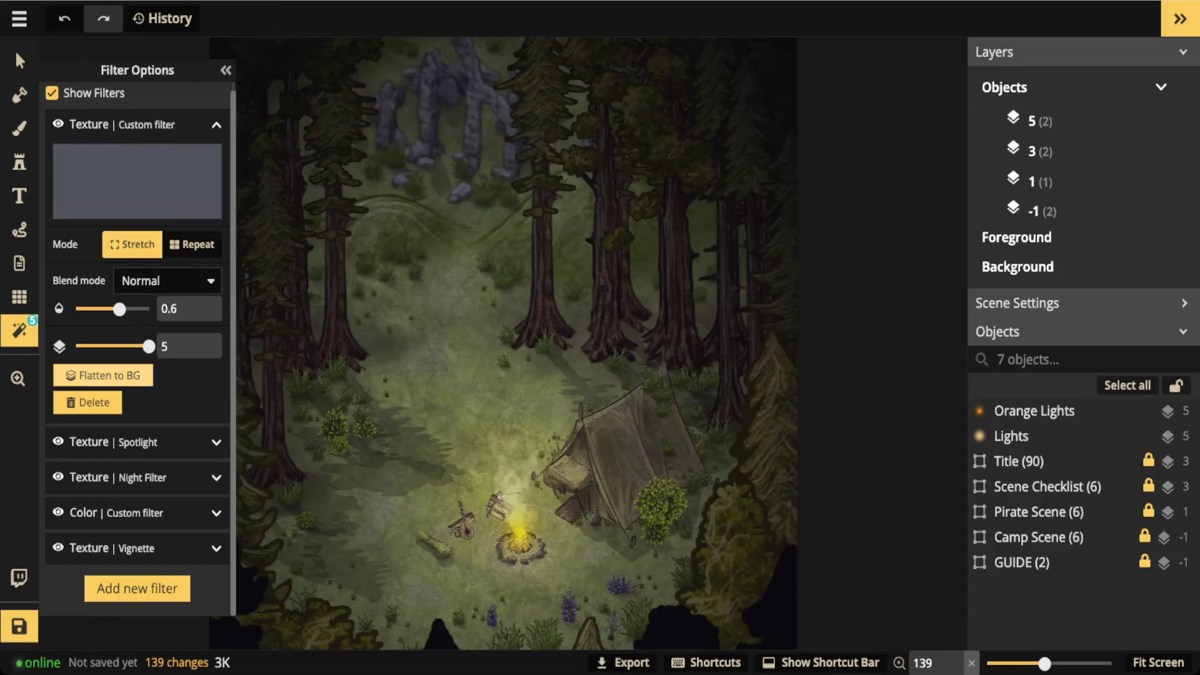
left_click(93, 401)
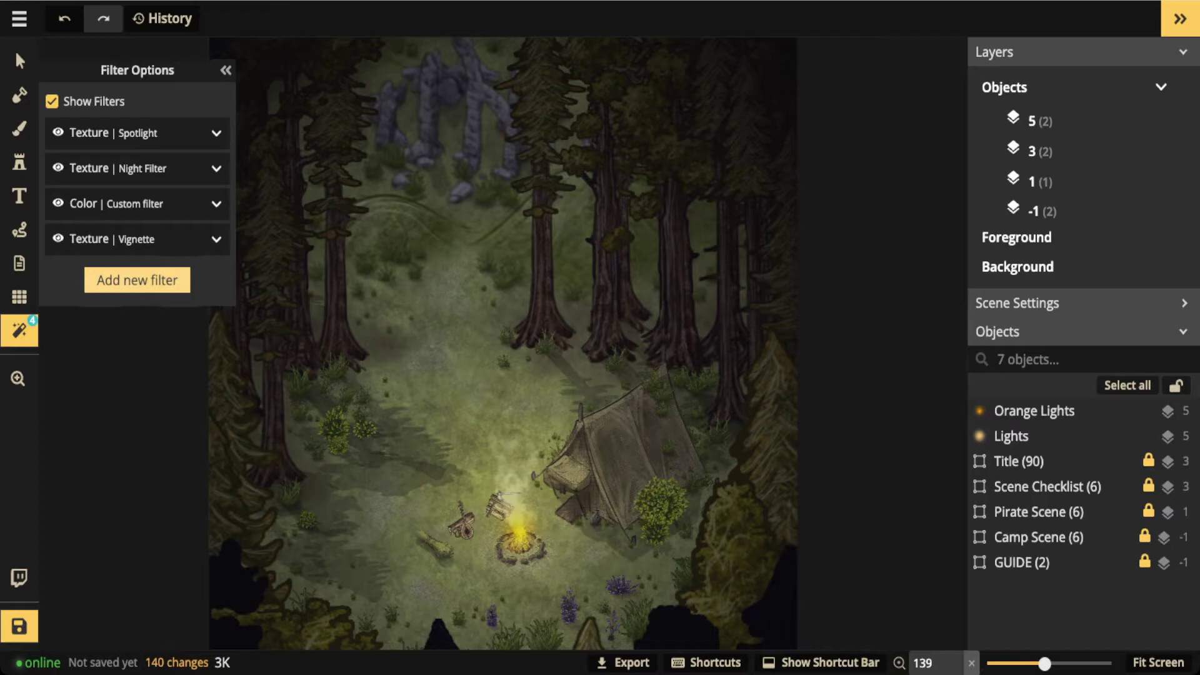
Add a custom color filter, change it to Cold & Warm, and set its layer to 2
left_click(137, 280)
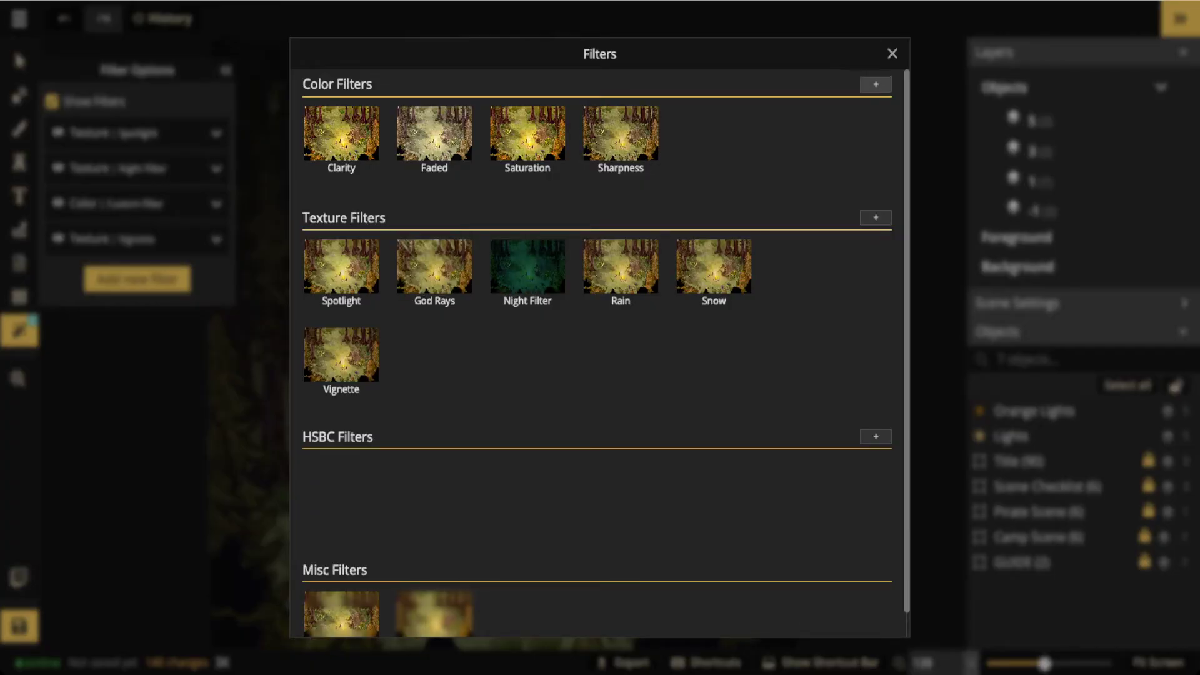
left_click(875, 84)
left_click(159, 165)
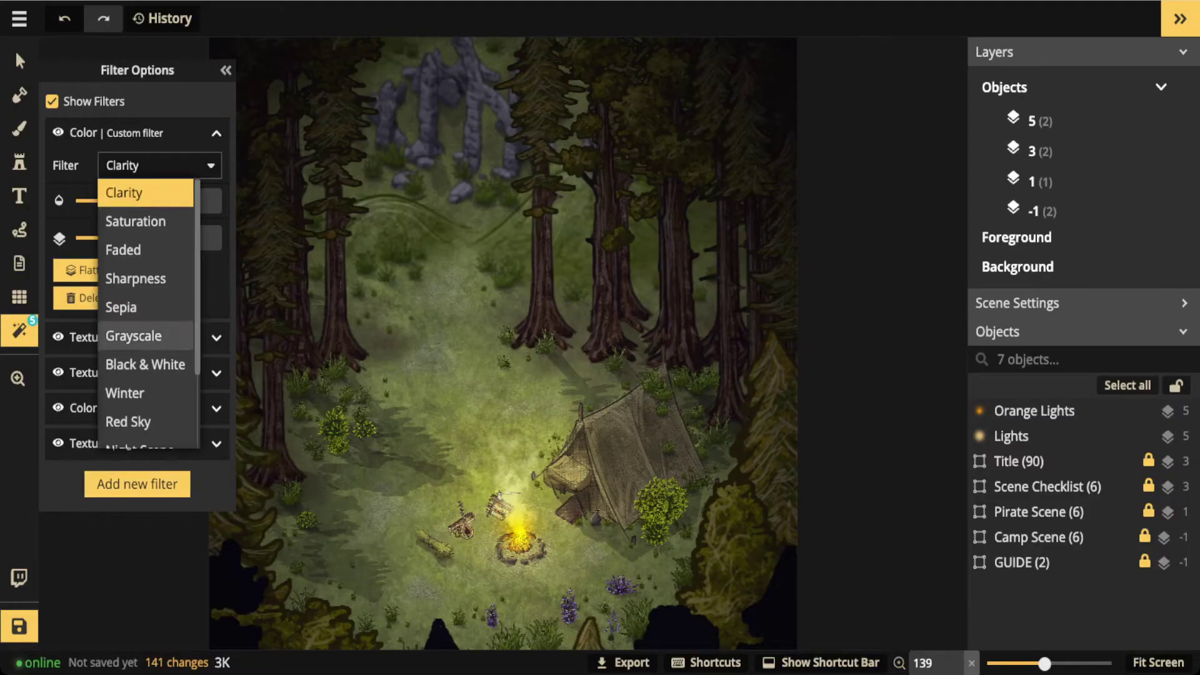
scroll(147, 312, "down", 3)
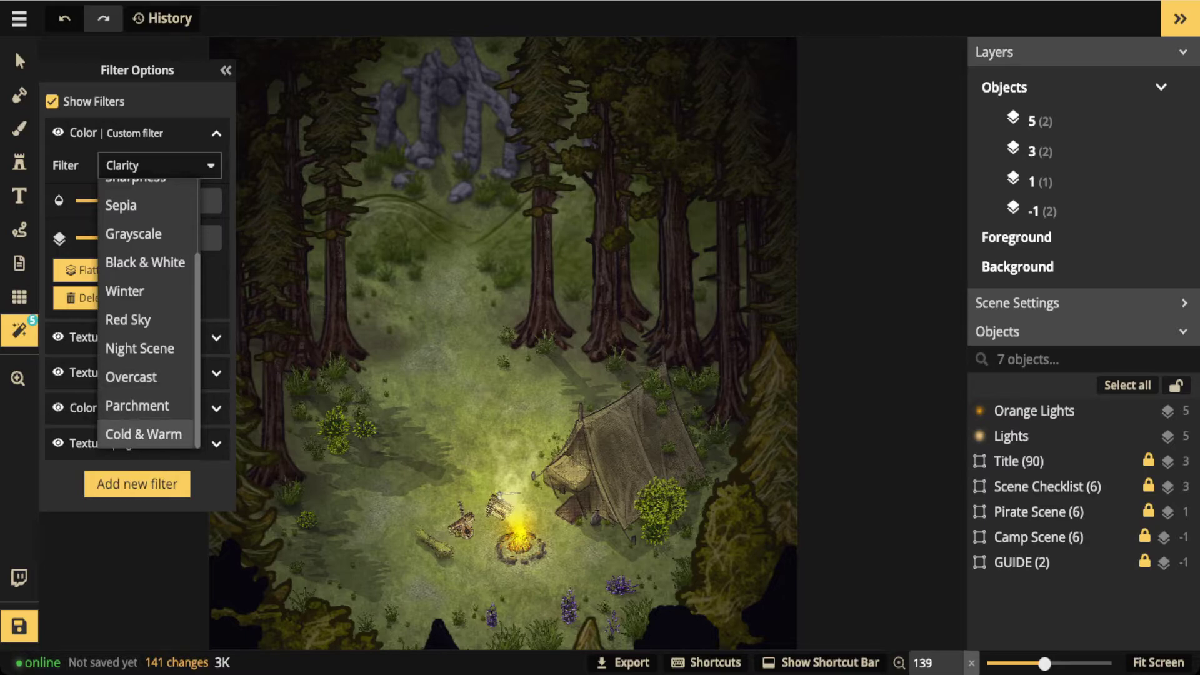
left_click(144, 434)
scroll(314, 308, "down", 3)
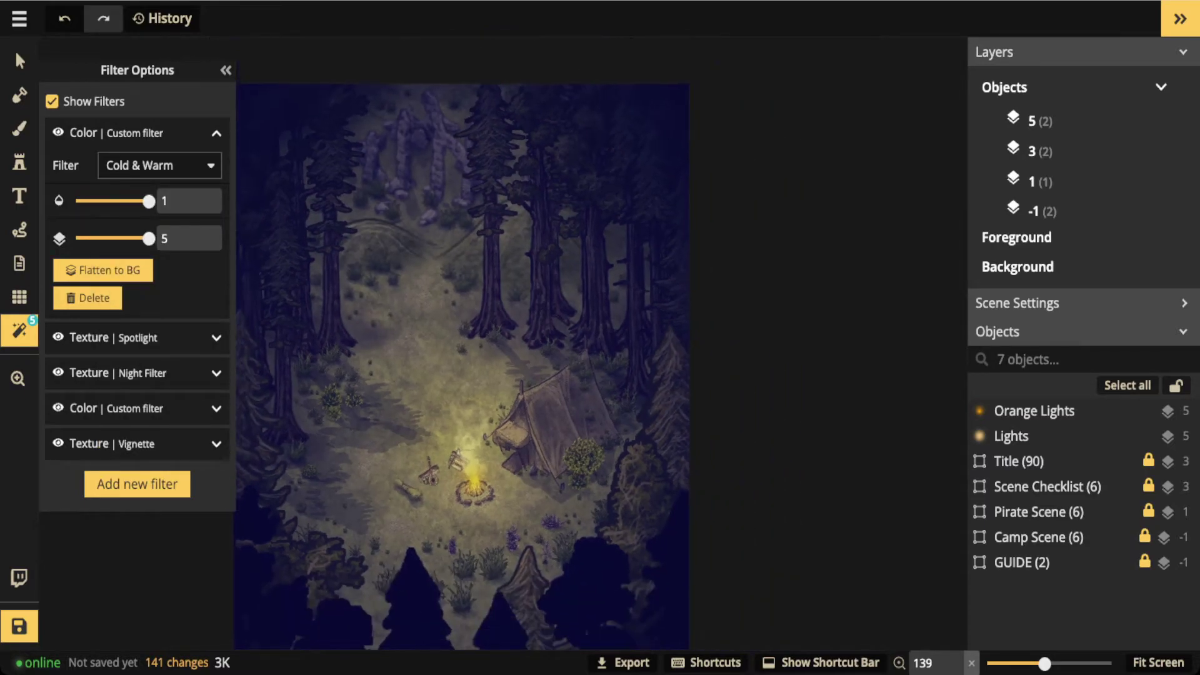
left_click_drag(149, 238, 126, 238)
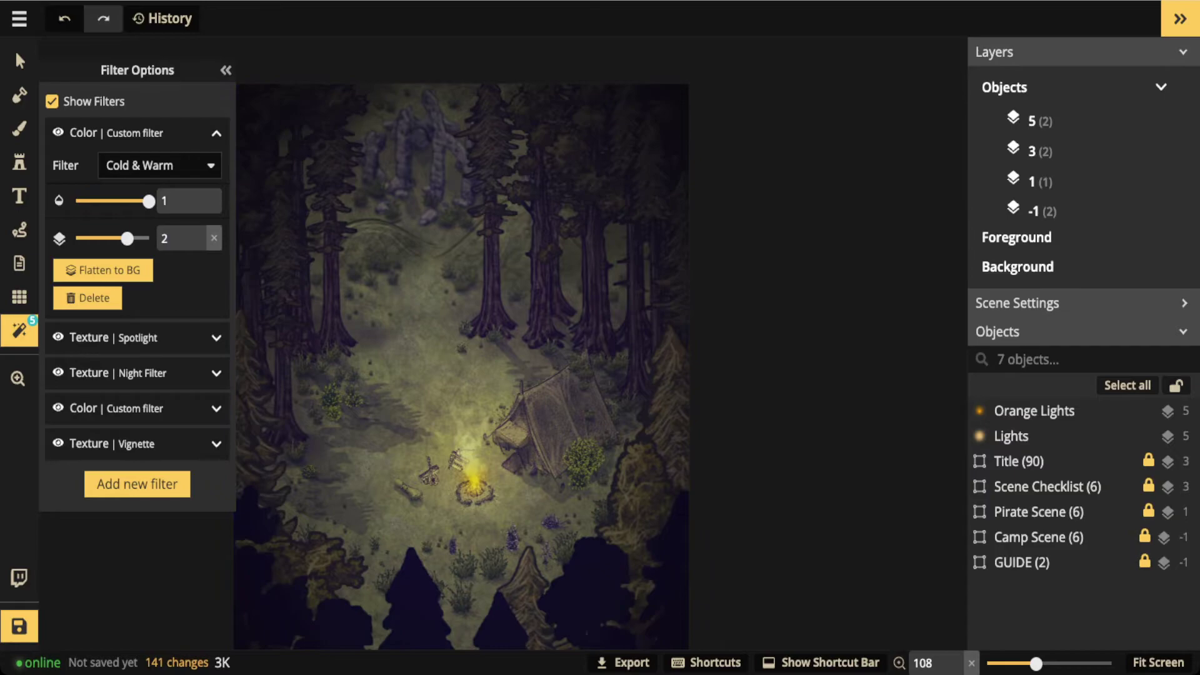
scroll(481, 344, "down", 2)
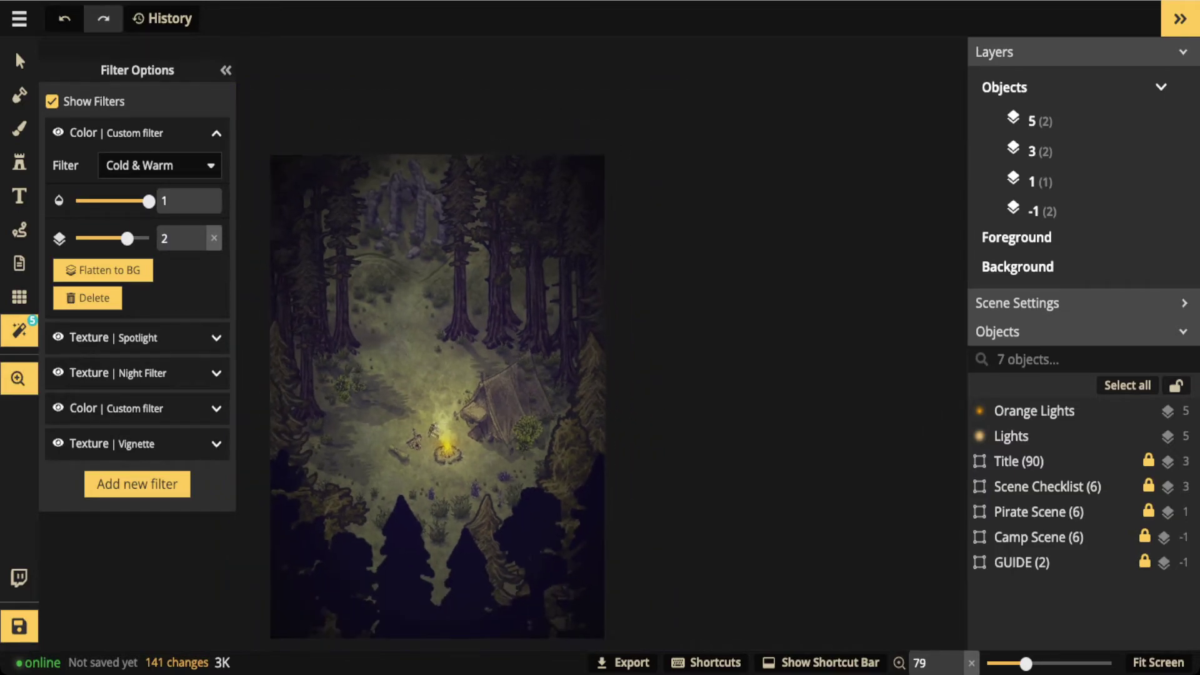
Try rotating the Orange Lights, Lights and Camp Scene objects together to 355, and undo the rotation
left_click(20, 60)
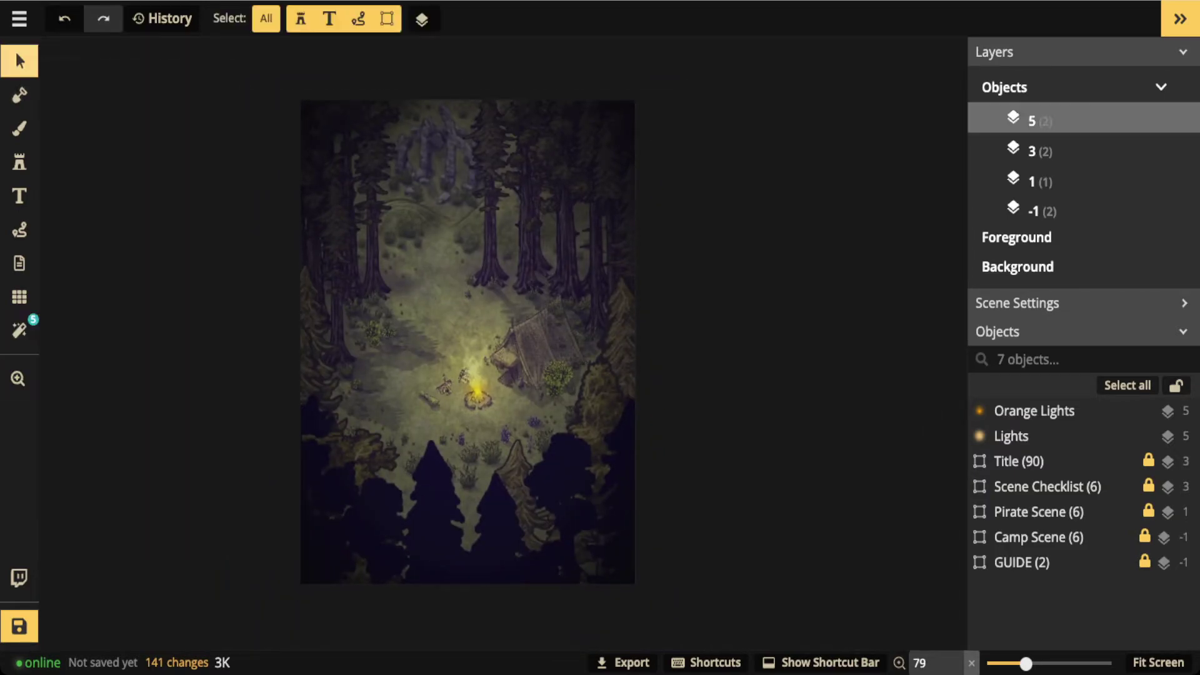
left_click_drag(230, 68, 763, 644)
left_click(1149, 385)
left_click(1034, 410)
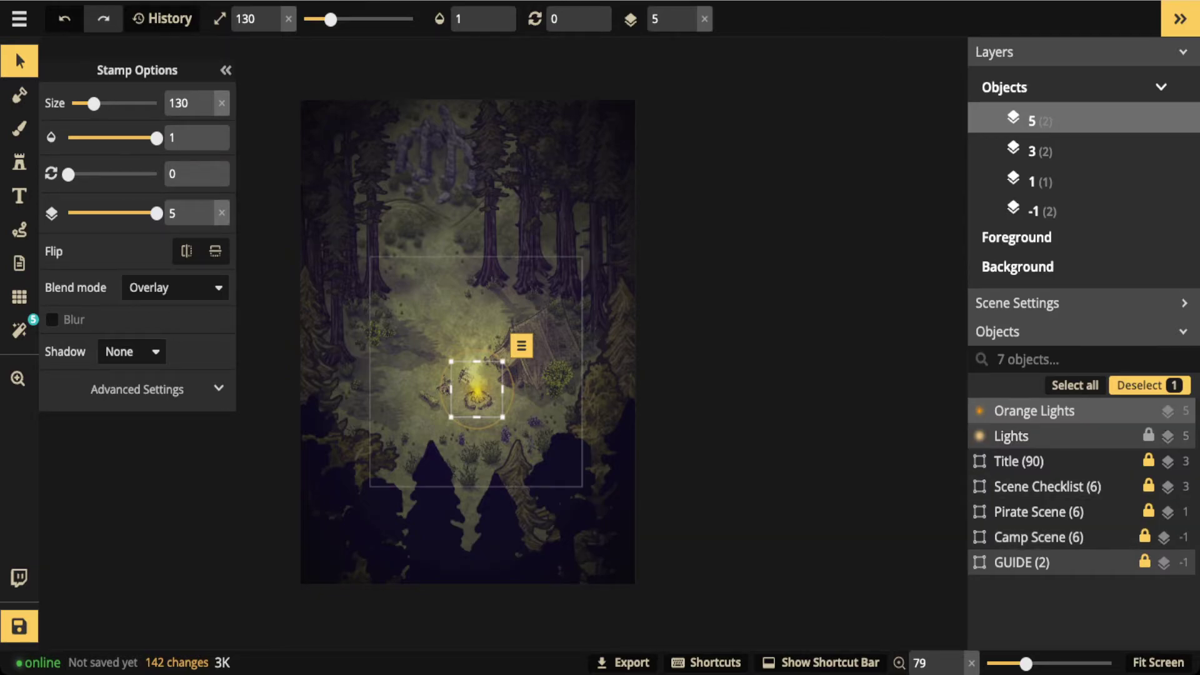
left_click(1010, 435, "shift")
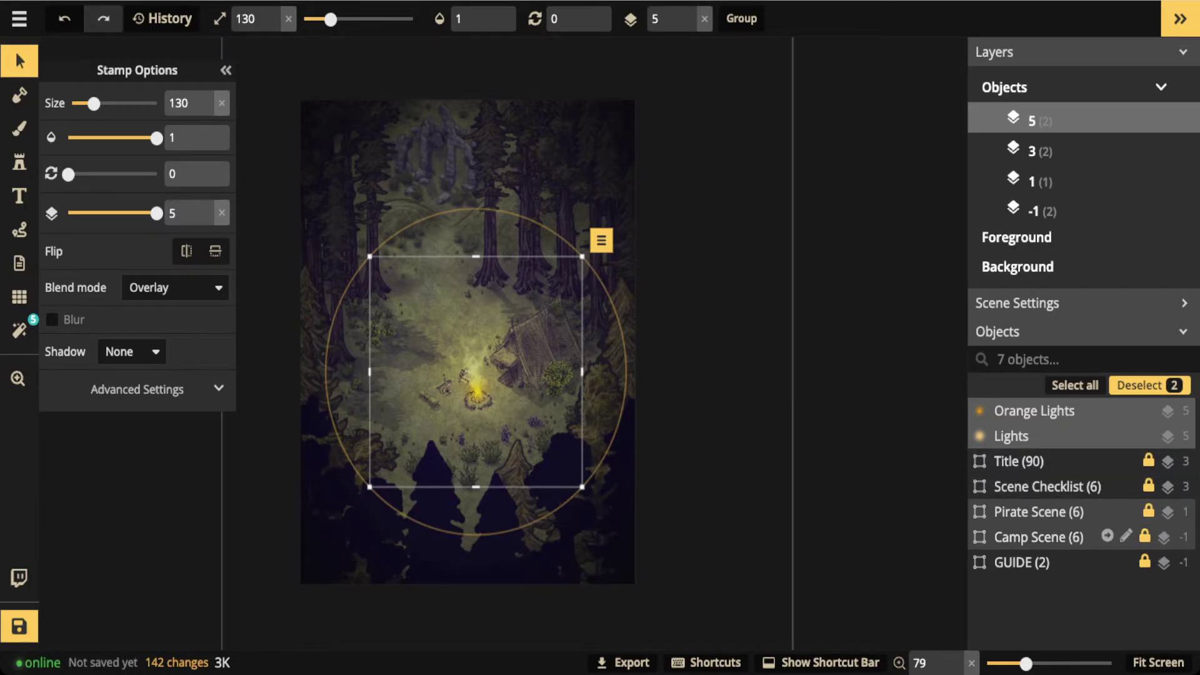
left_click(1038, 536, "ctrl")
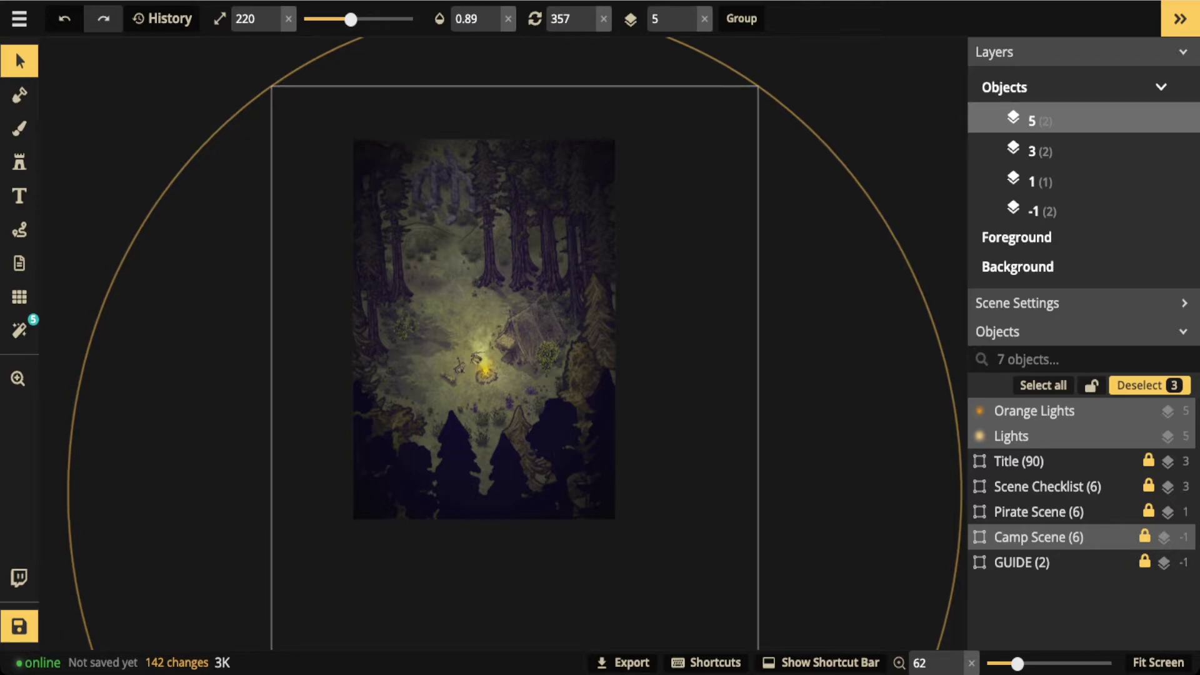
key("Left")
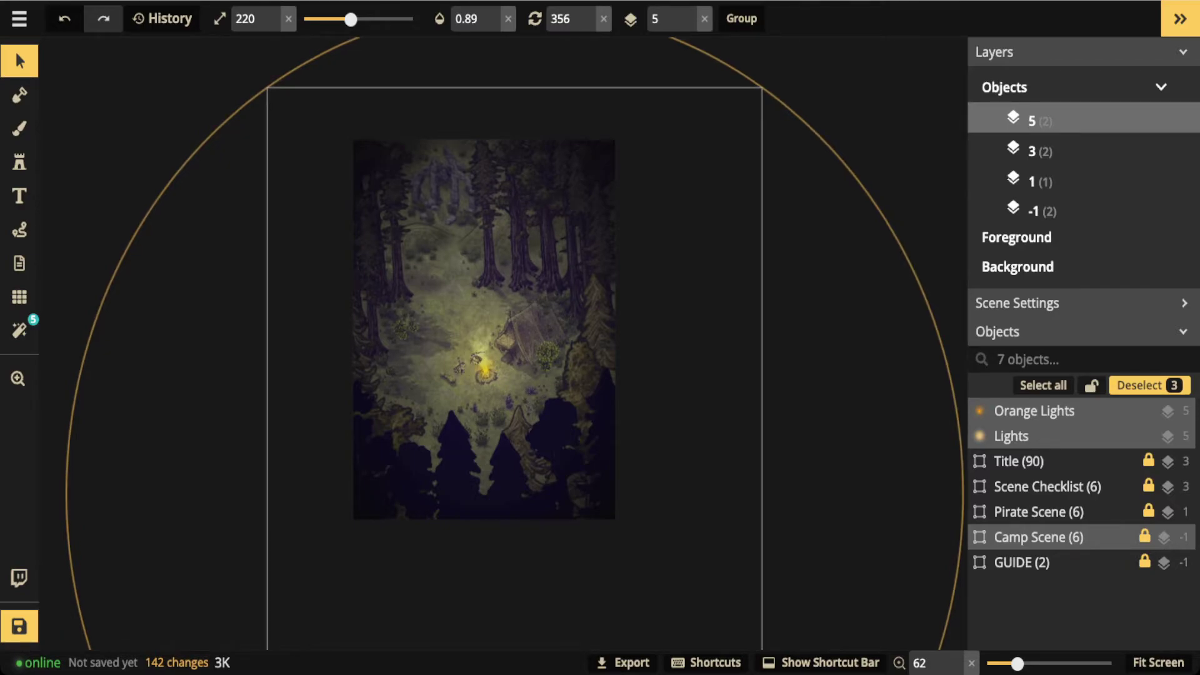
key("Left")
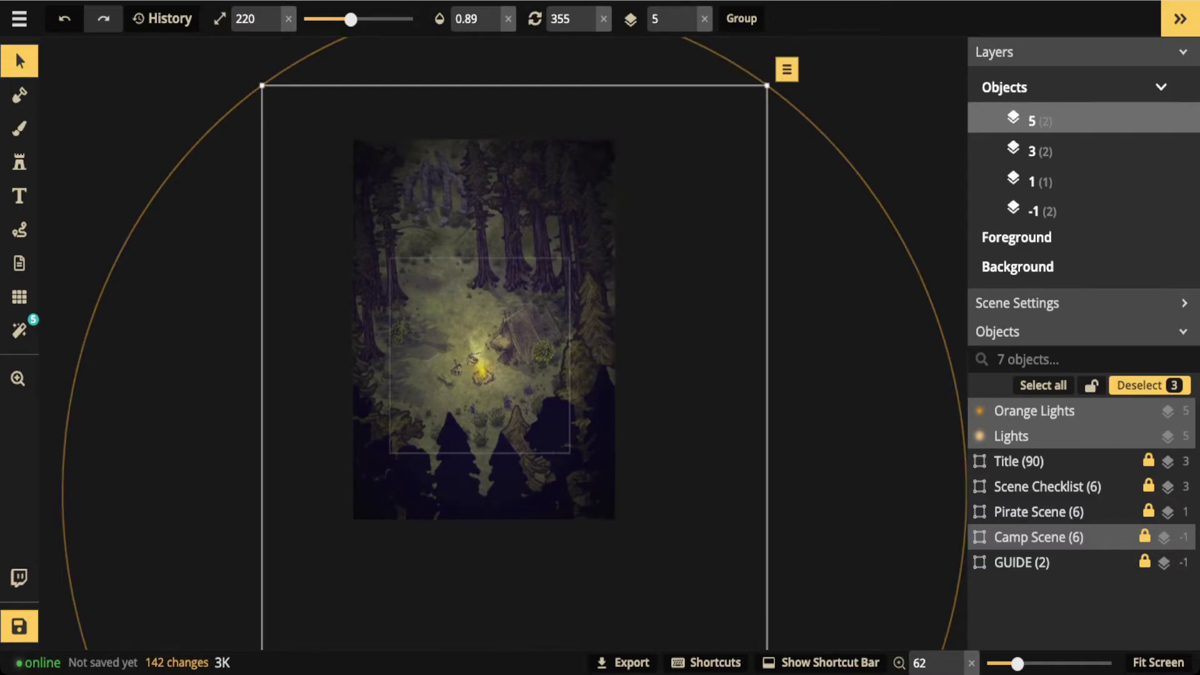
scroll(448, 348, "up", 4)
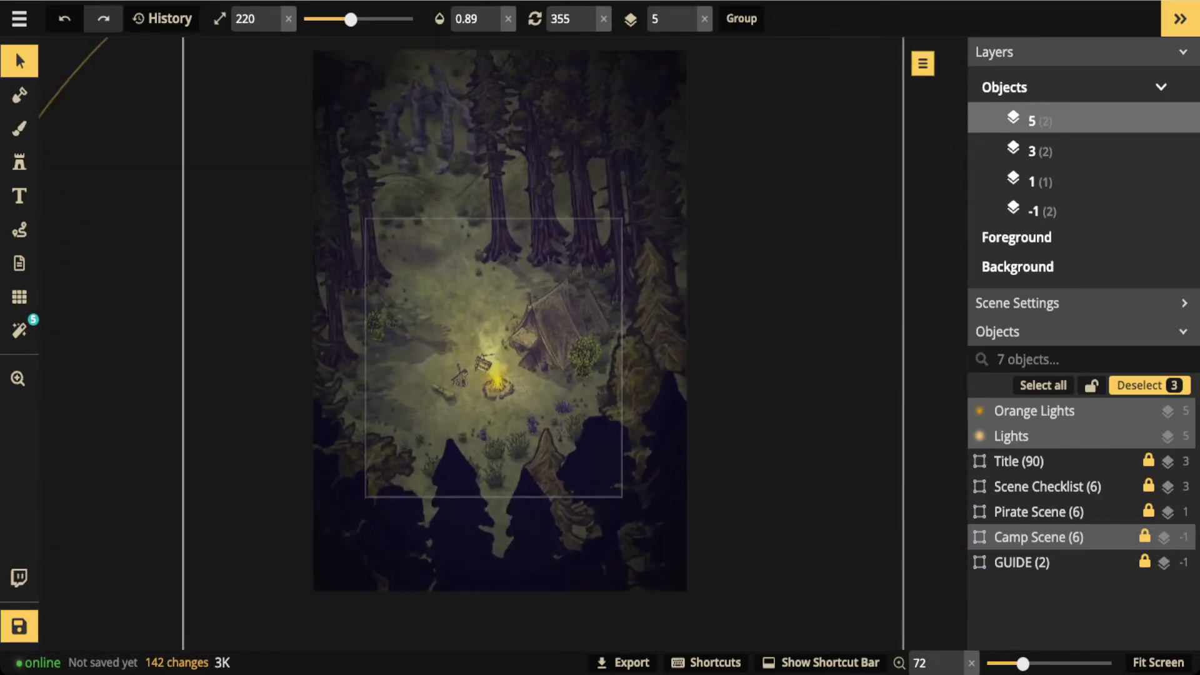
key("Escape")
scroll(493, 331, "up", 1)
scroll(518, 306, "down", 4)
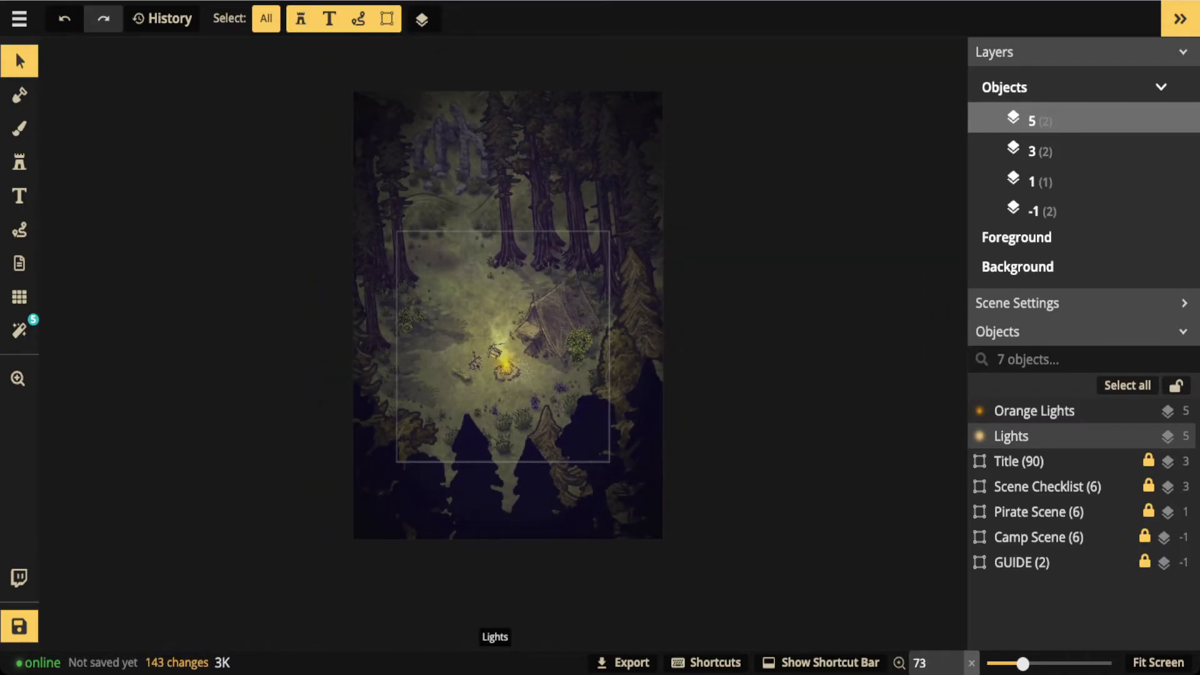
scroll(492, 351, "up", 4)
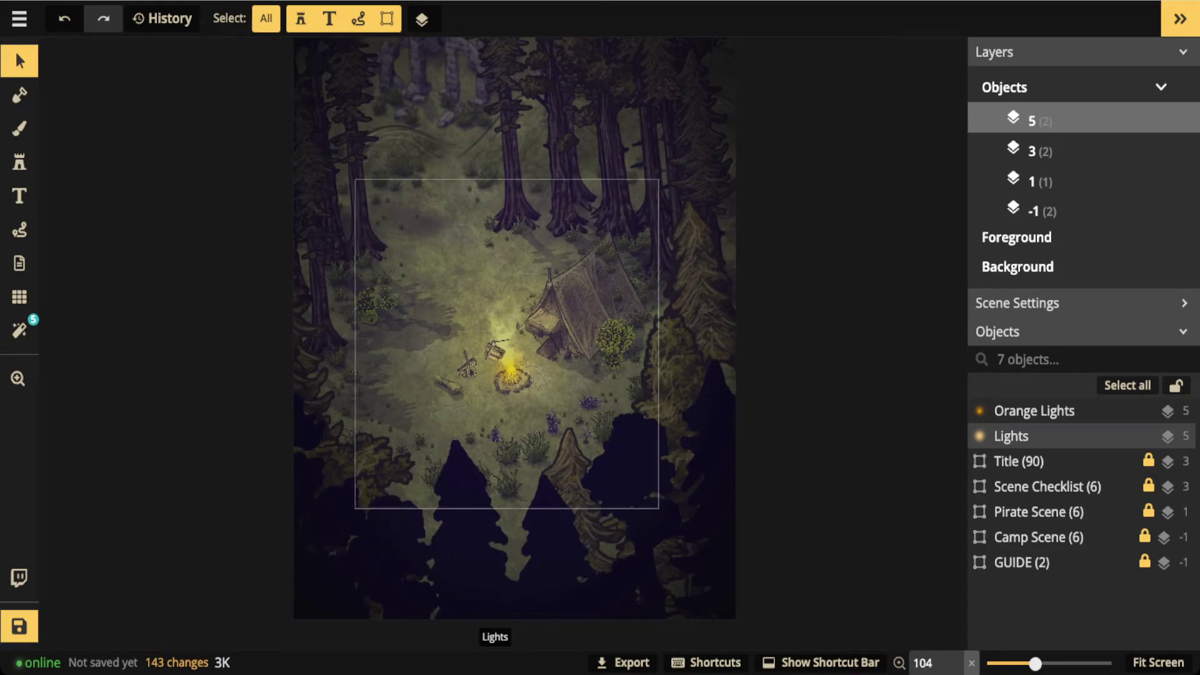
scroll(492, 351, "down", 3)
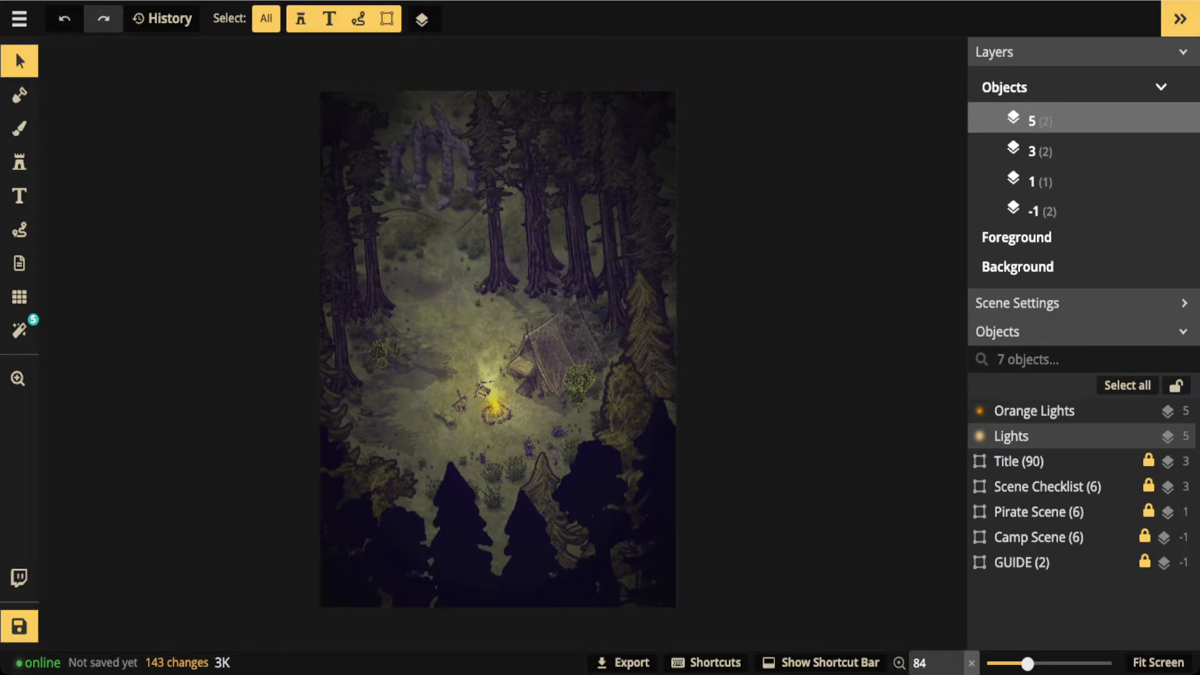
key("ctrl+z")
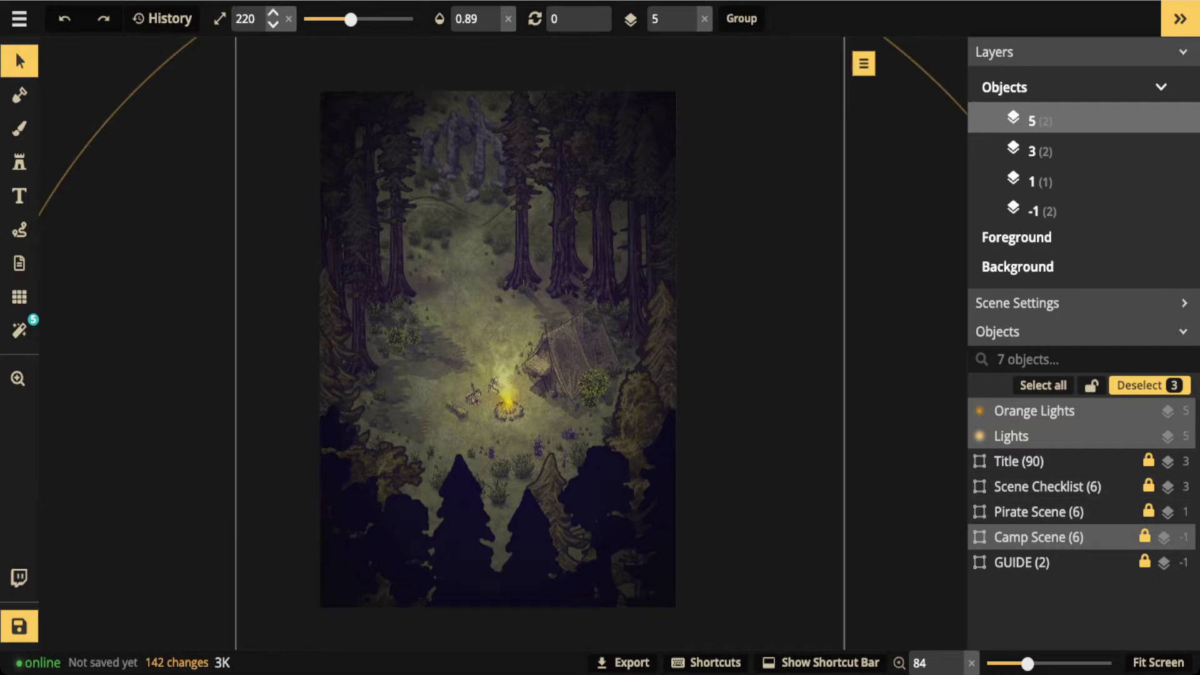
Delete the Orange Lights and Lights stamps from the campfire
left_click(1050, 411)
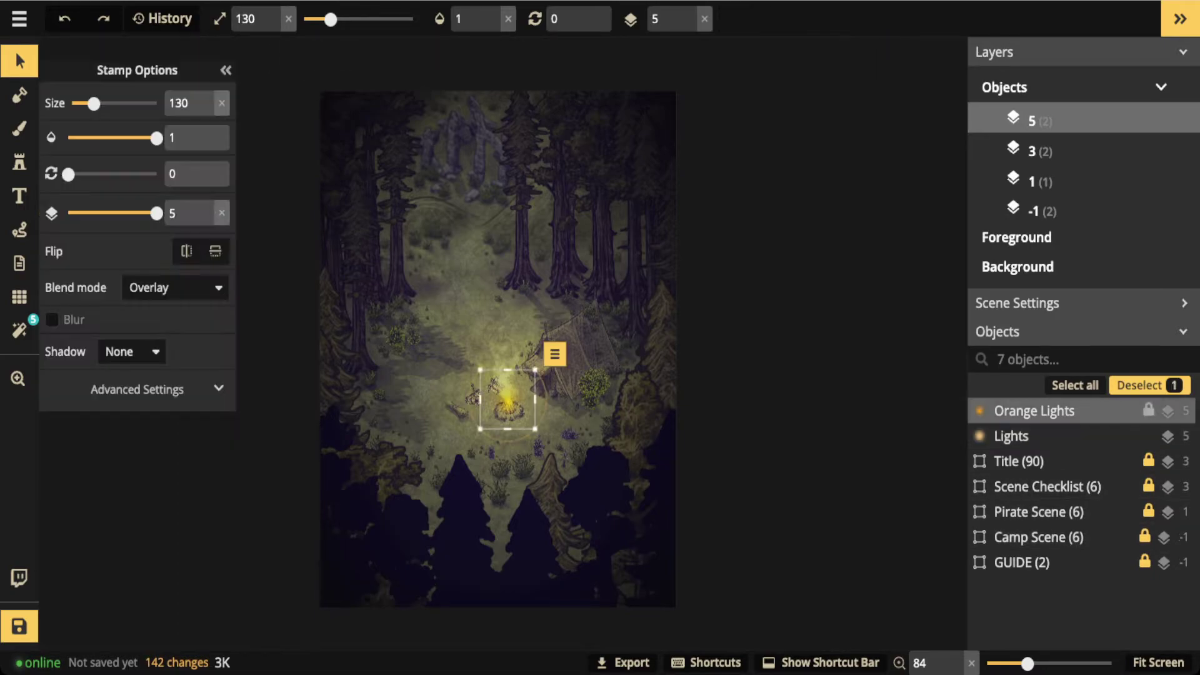
key("Delete")
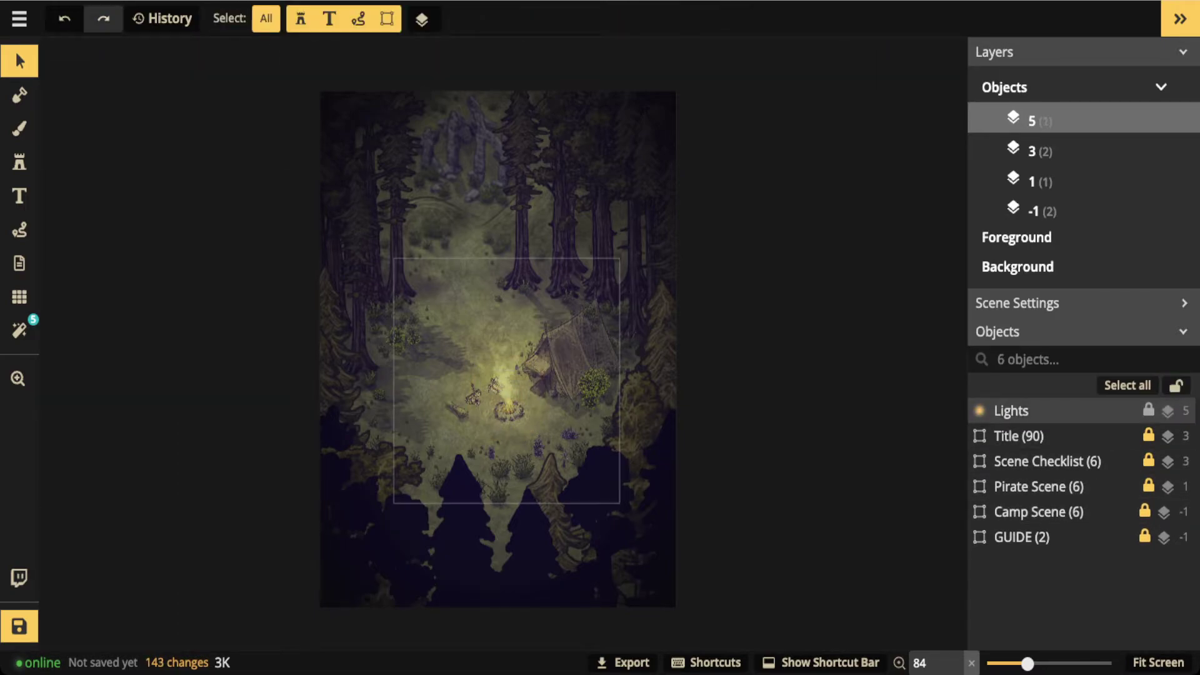
key("Delete")
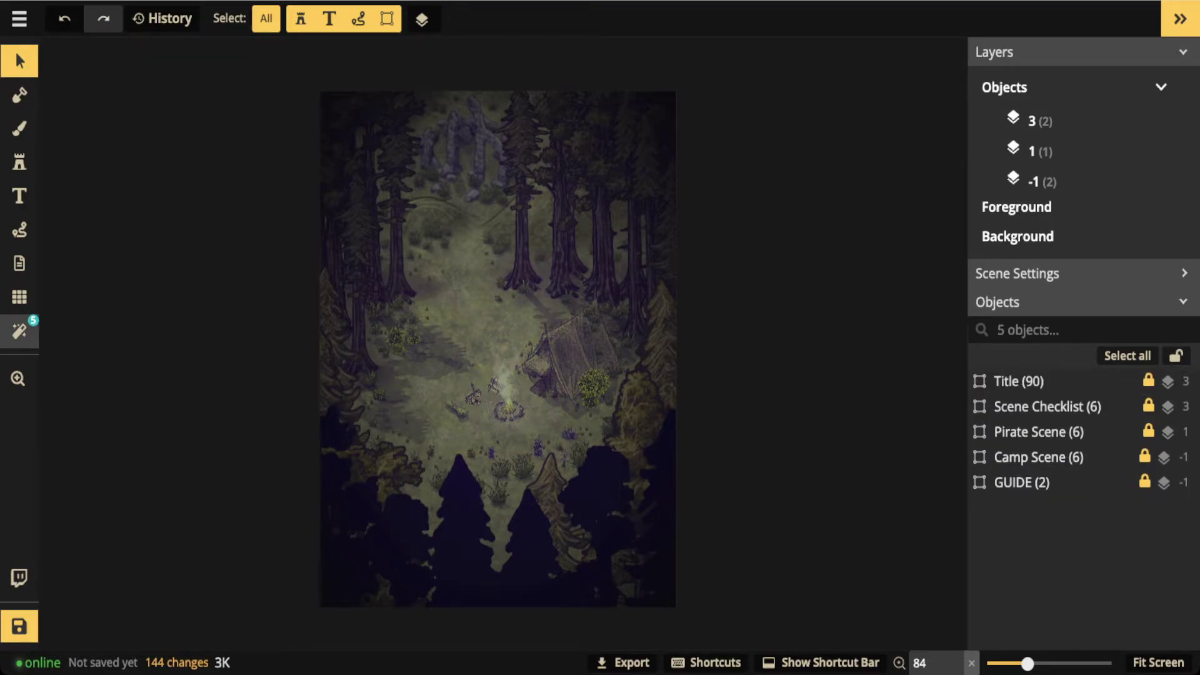
Delete the Cold & Warm, Spotlight, Night Filter and Red Sky filters, keeping the Vignette filter
left_click(20, 331)
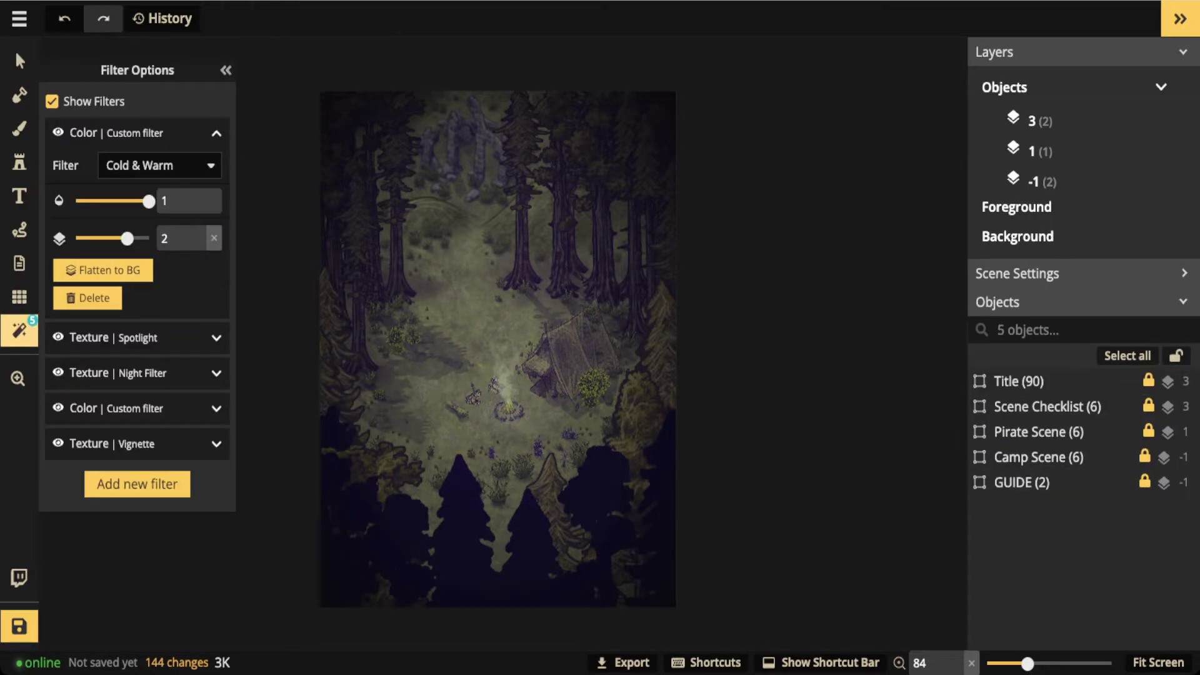
left_click(93, 299)
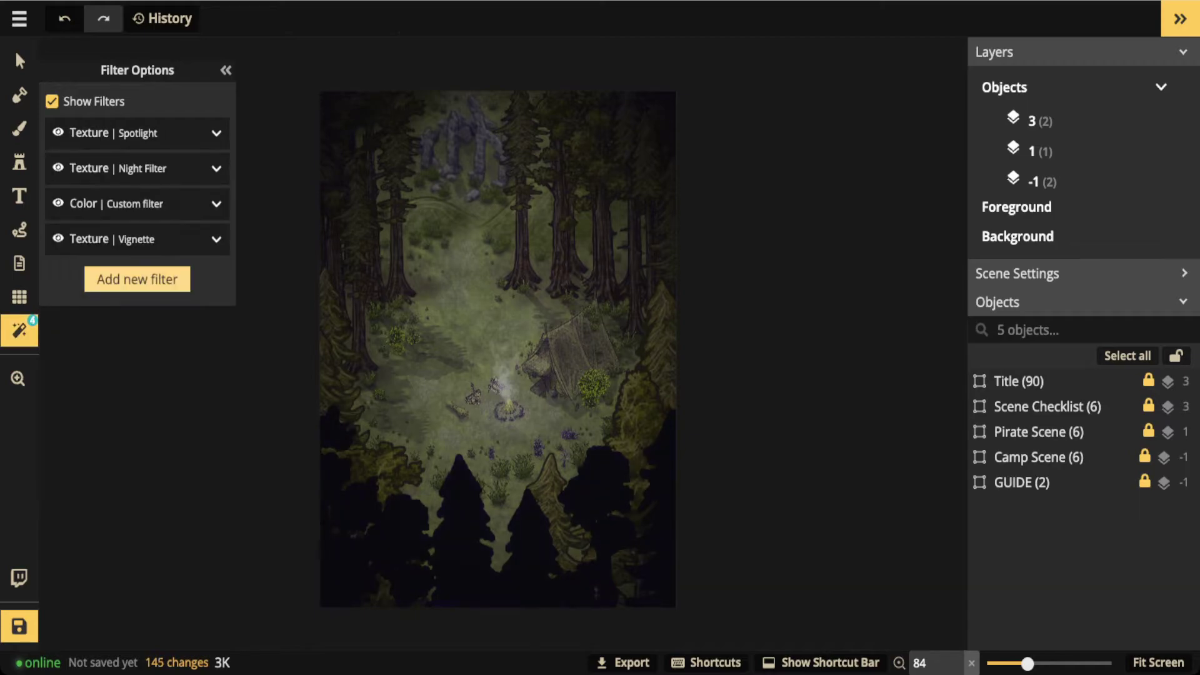
left_click(124, 132)
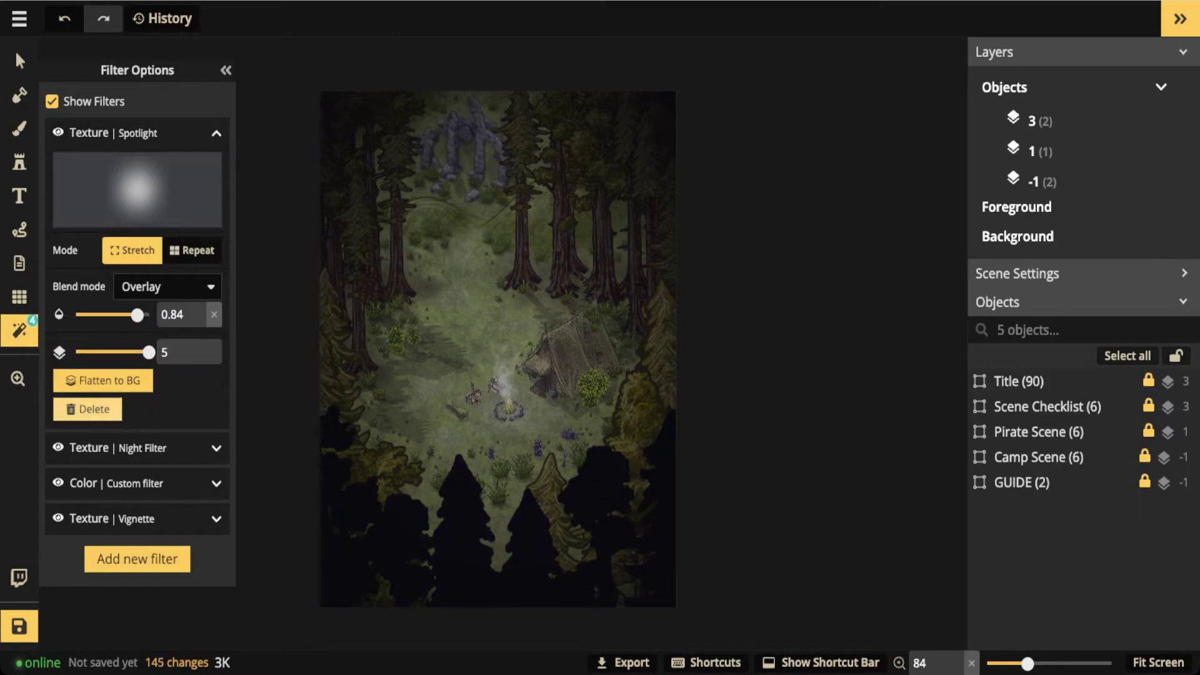
left_click(87, 408)
left_click(125, 132)
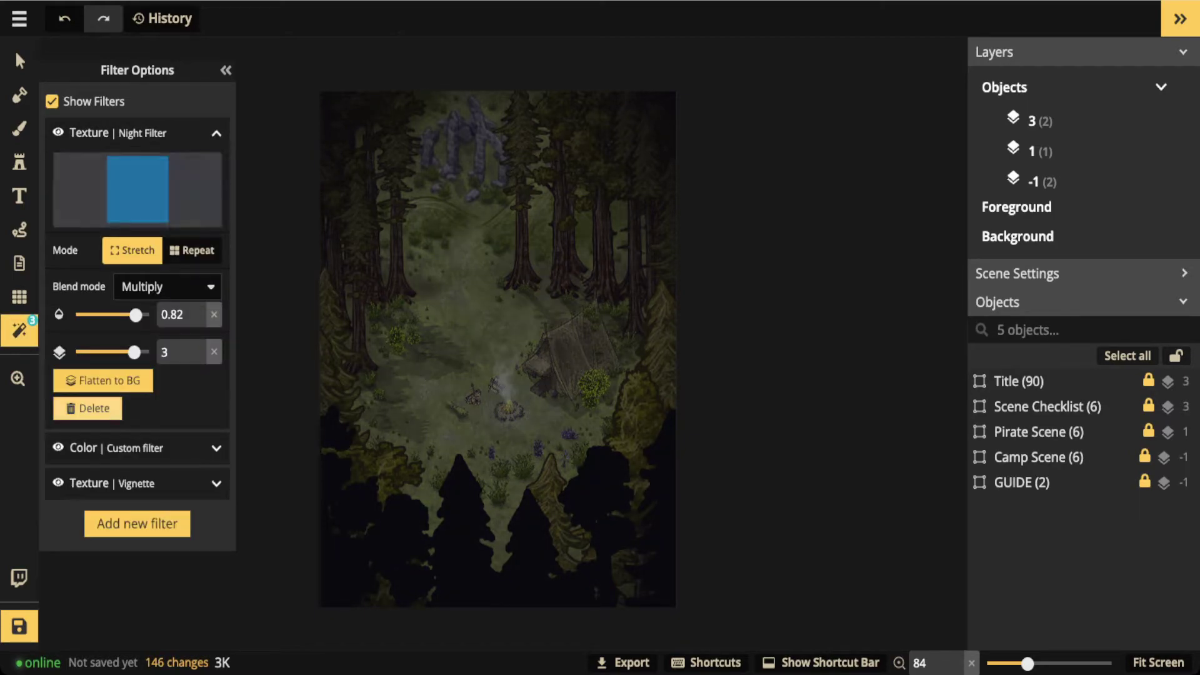
left_click(94, 408)
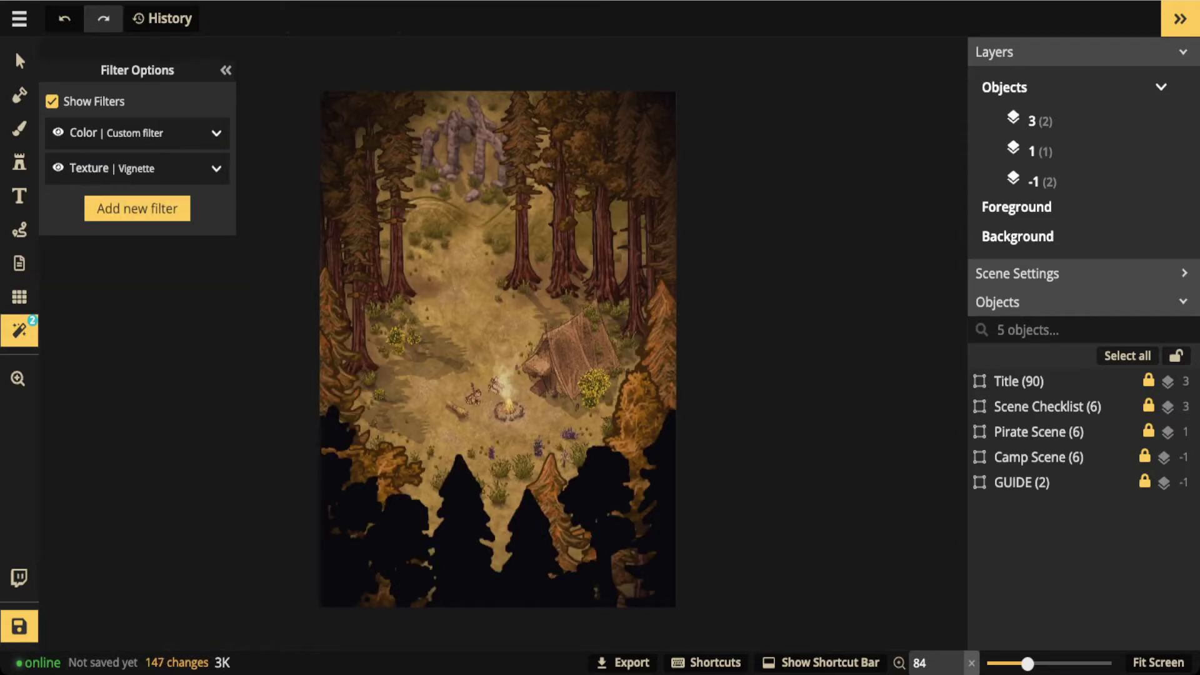
left_click(125, 132)
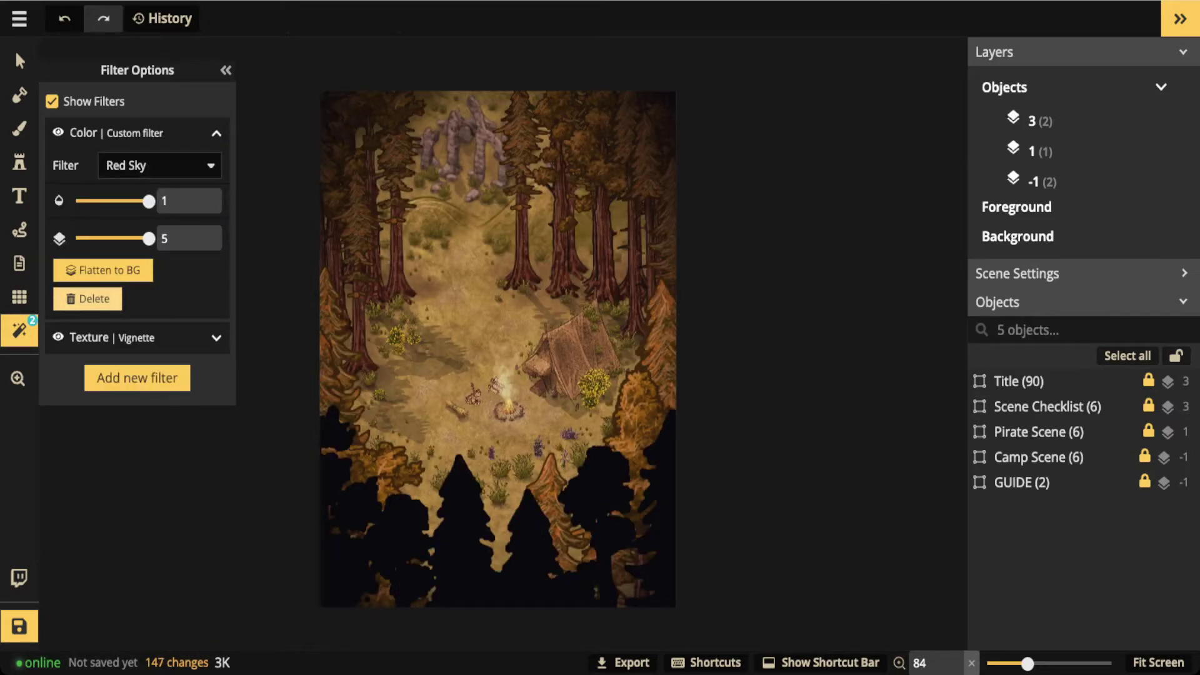
left_click(87, 298)
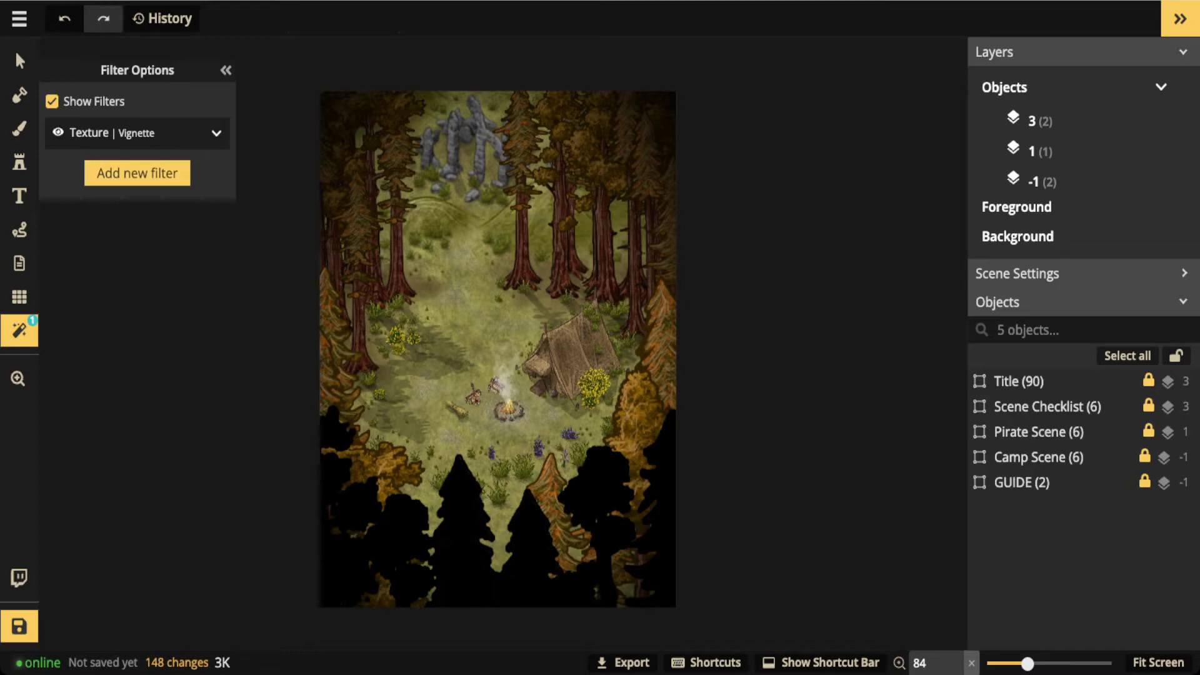
Delete the remaining Vignette filter and collapse the filter options
left_click(137, 132)
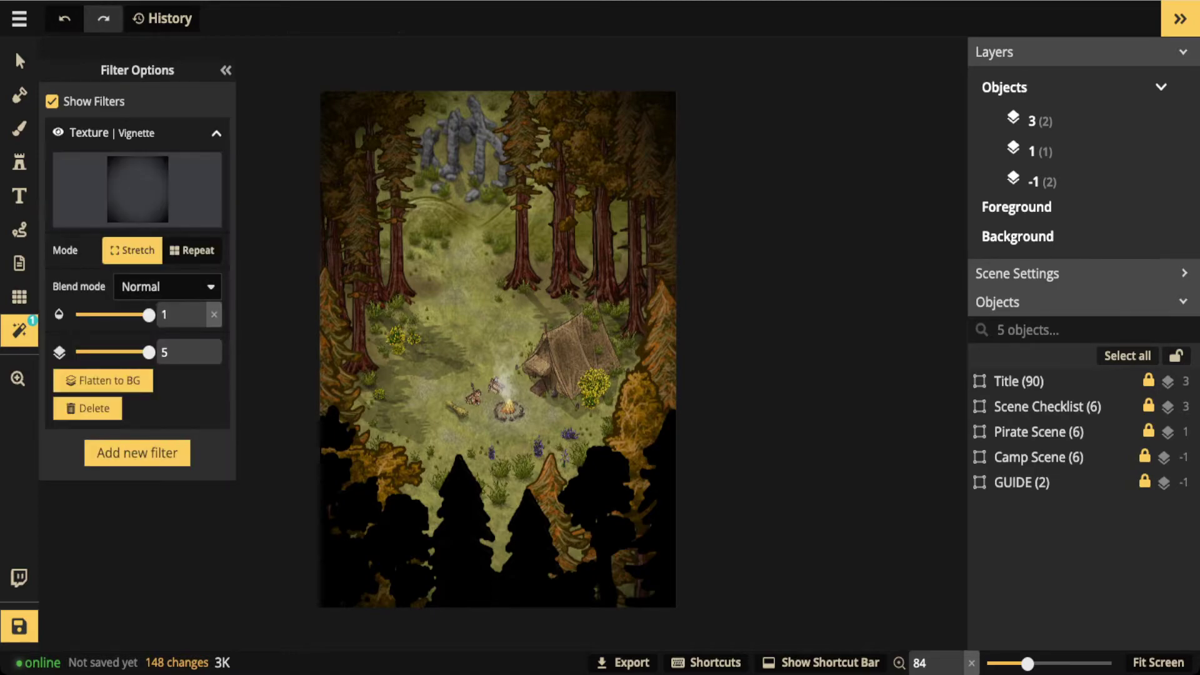
left_click(88, 408)
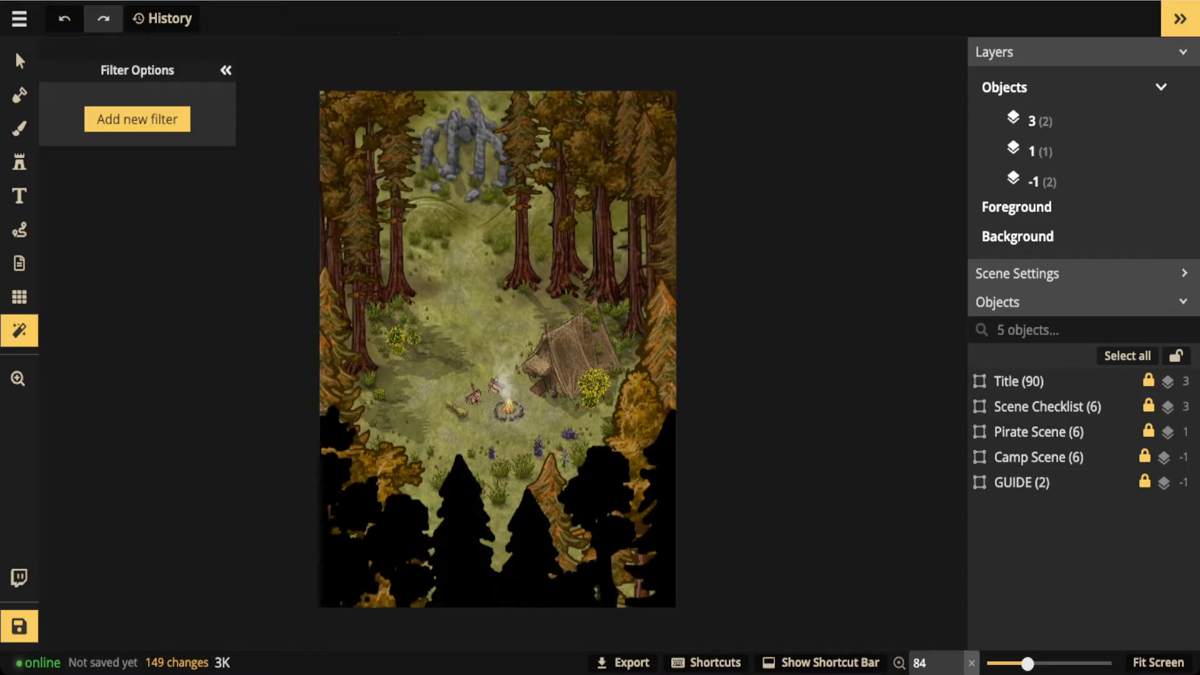
left_click(225, 70)
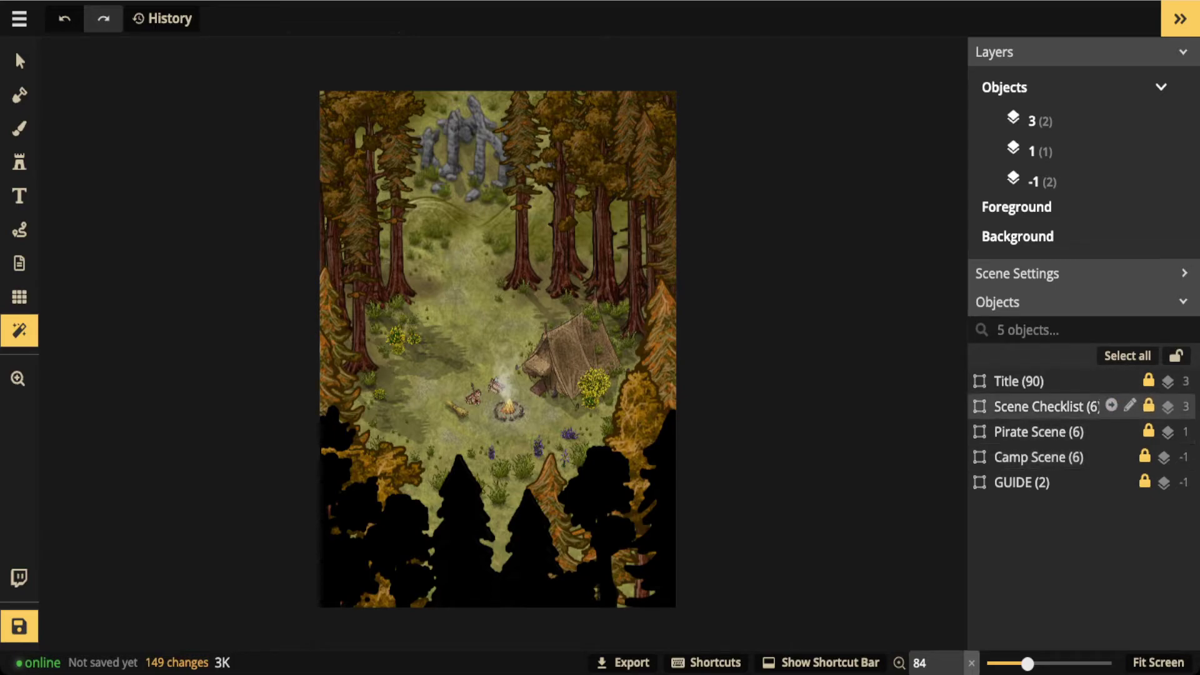
Set the Camp Scene group's opacity to 0, then delete the group
left_click(1039, 456)
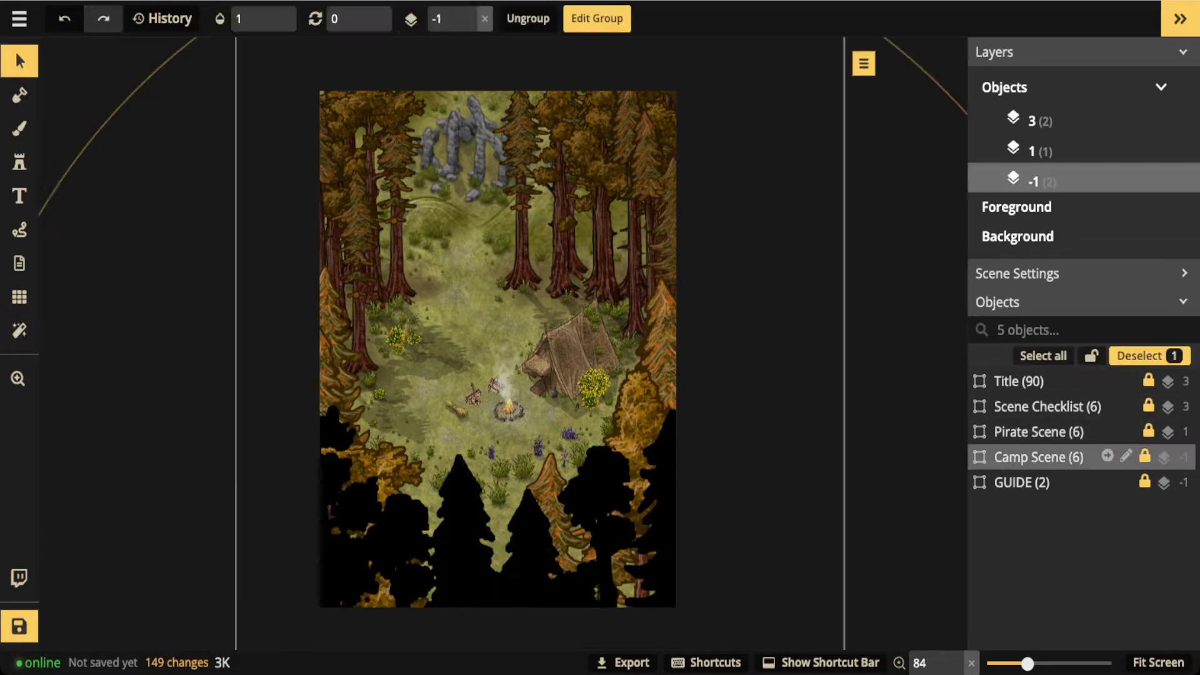
left_click(263, 19)
left_click_drag(331, 79, 180, 79)
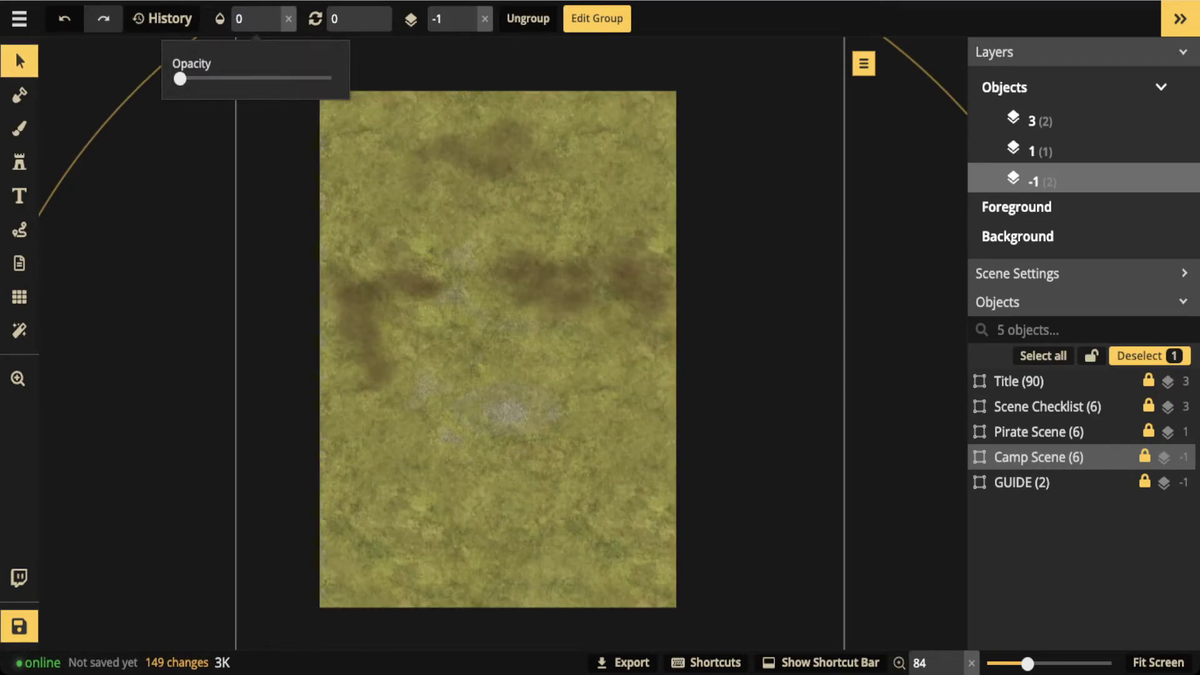
left_click(1038, 457)
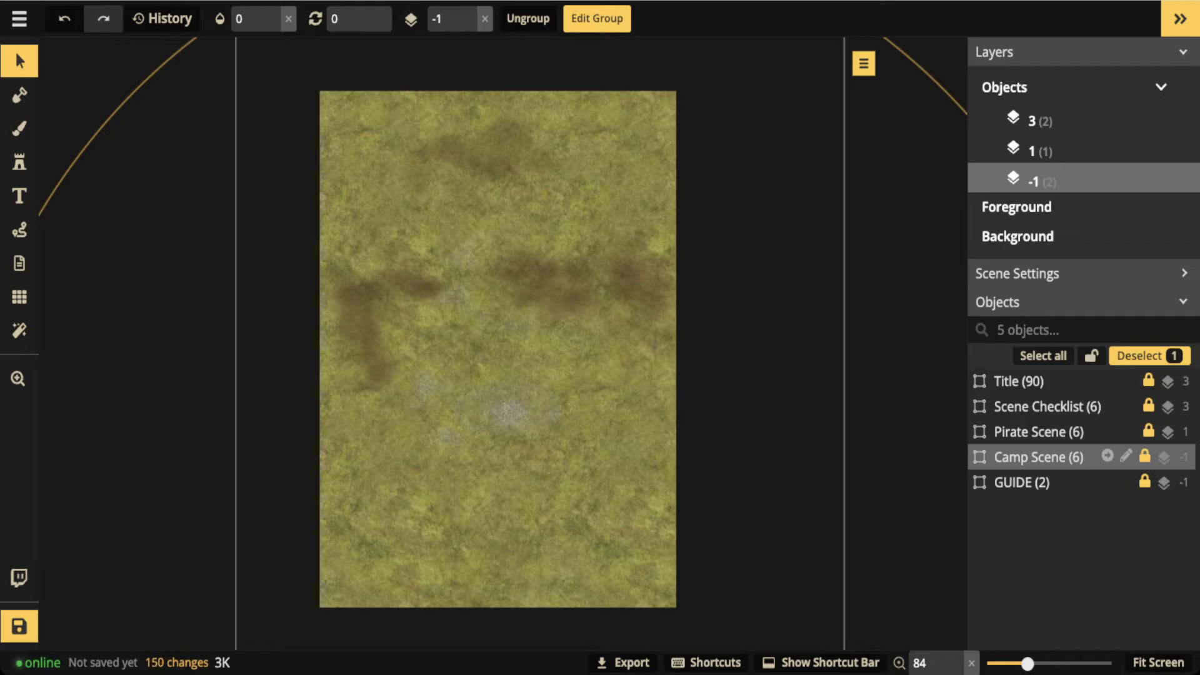
key("Delete")
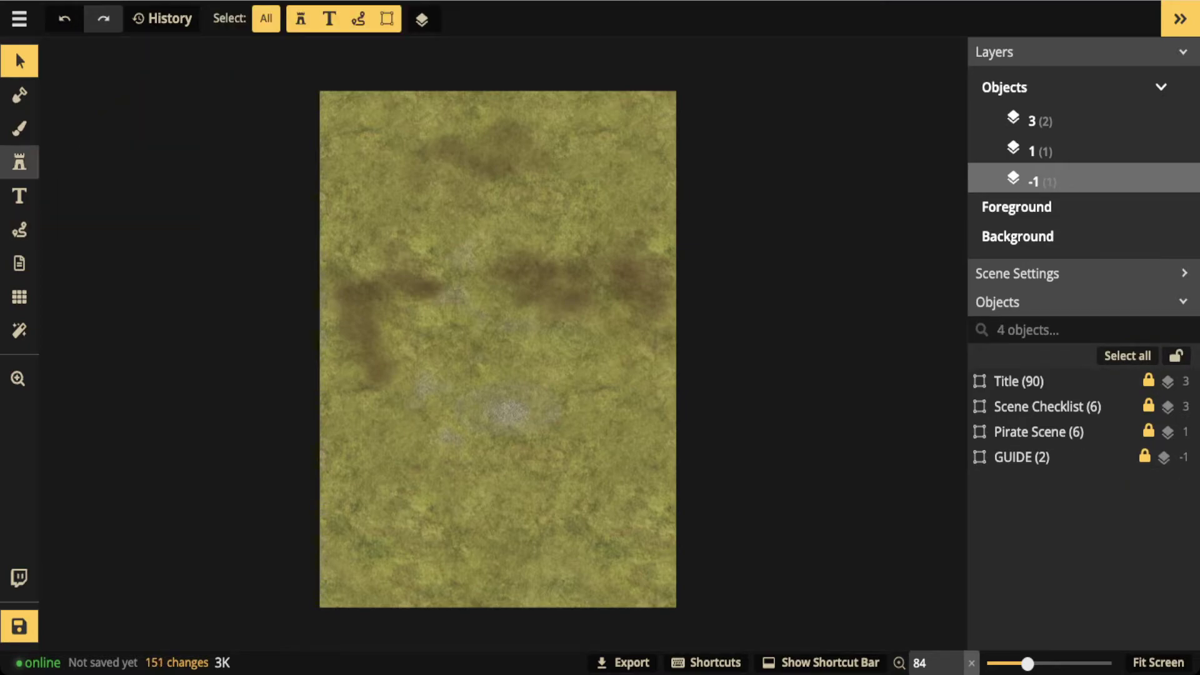
Cover the whole background with the dark teal texture using a rectangle brush shape at opacity 1
left_click(20, 128)
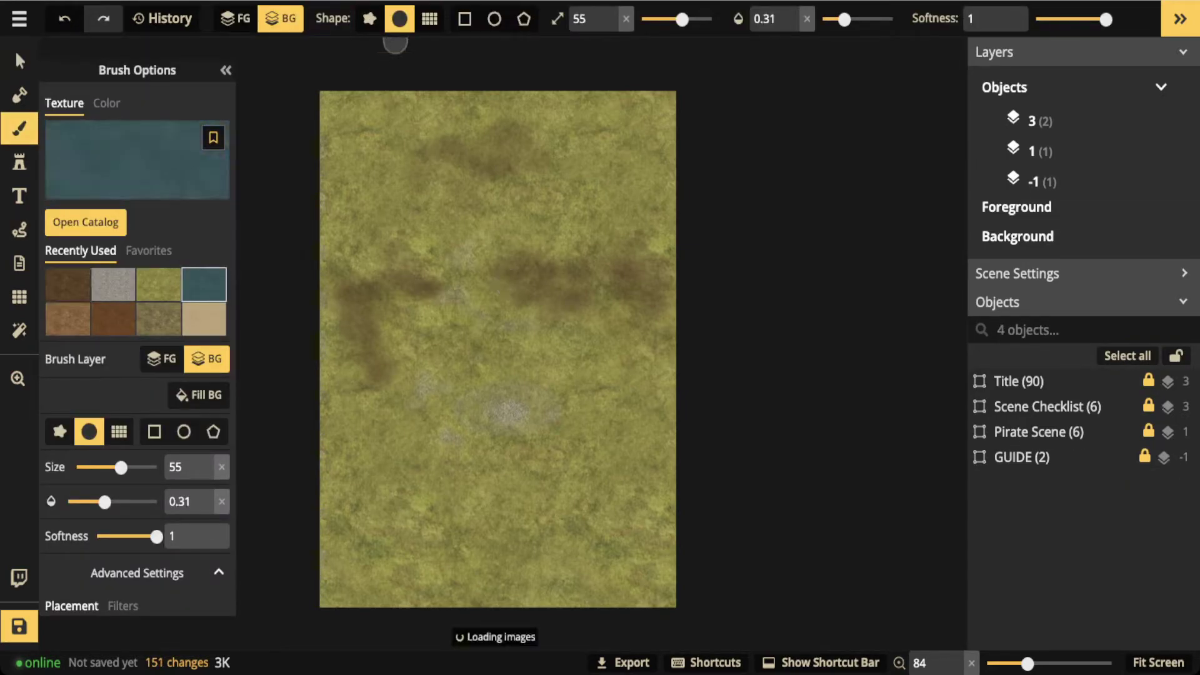
left_click(464, 19)
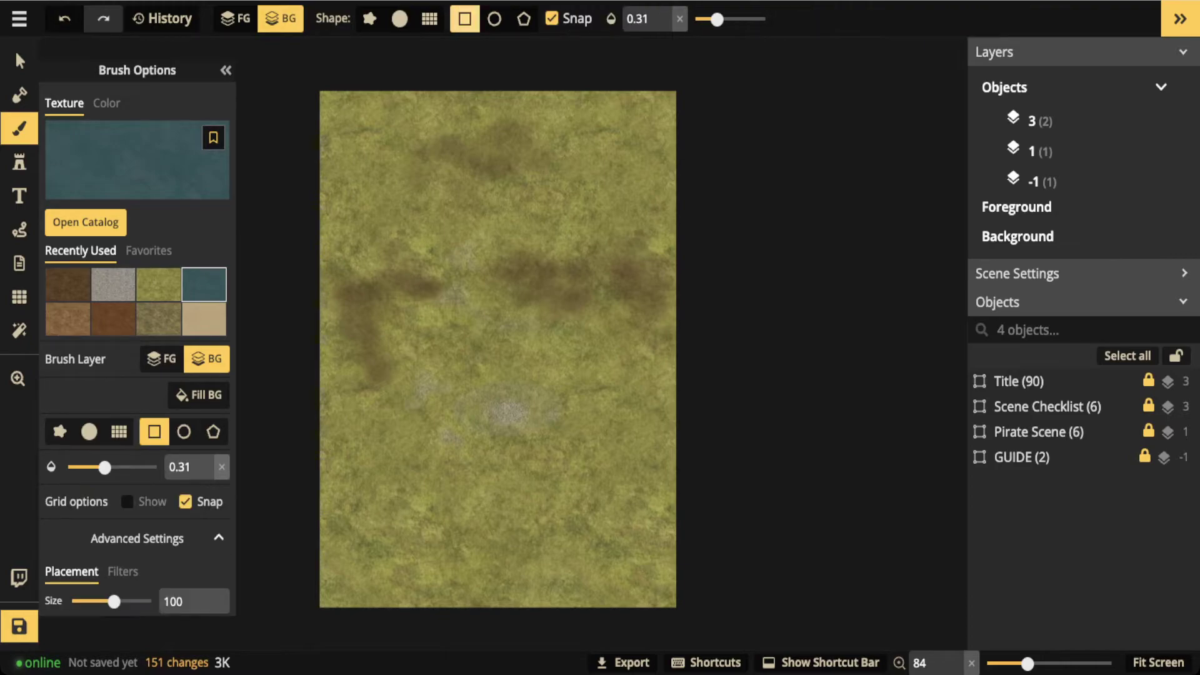
left_click_drag(272, 52, 557, 348)
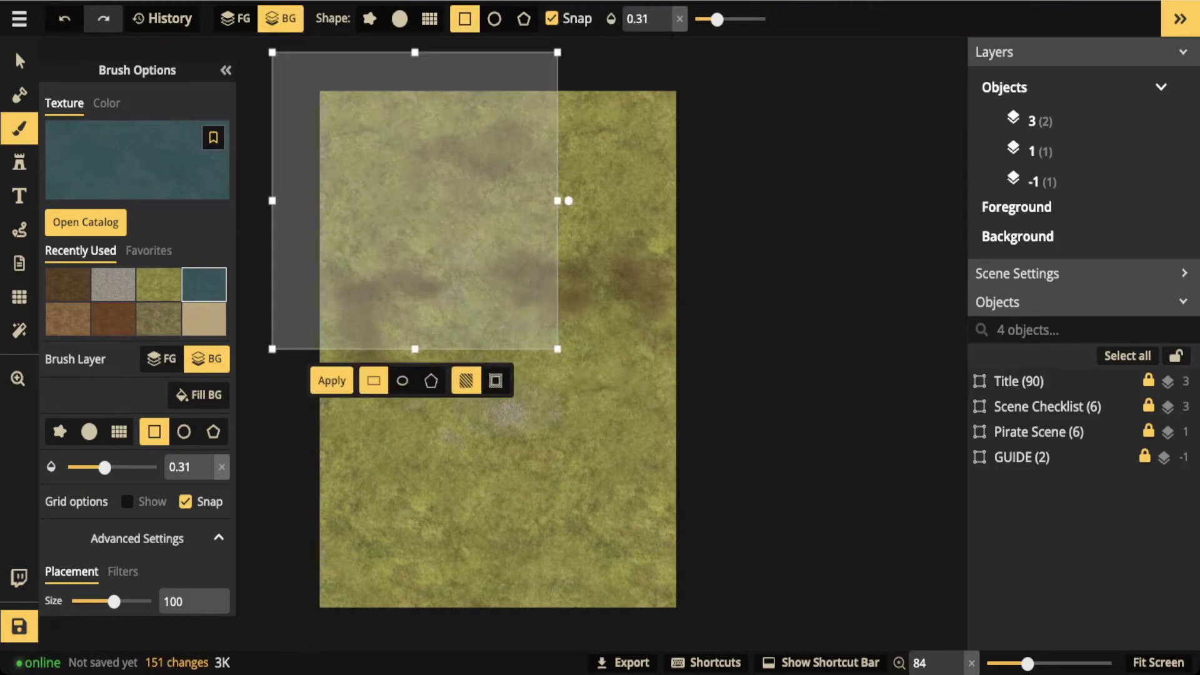
mouse_move(284, 65)
left_mouse_down()
mouse_move(665, 481)
mouse_move(723, 632)
left_mouse_up()
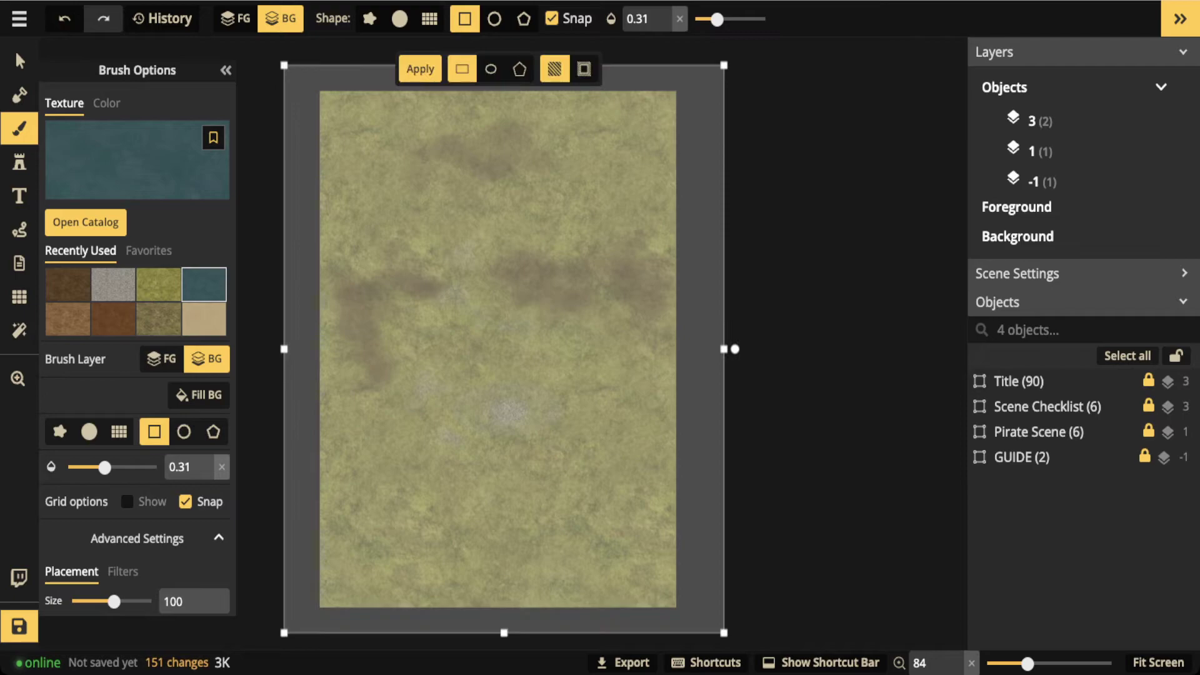
left_click(420, 69)
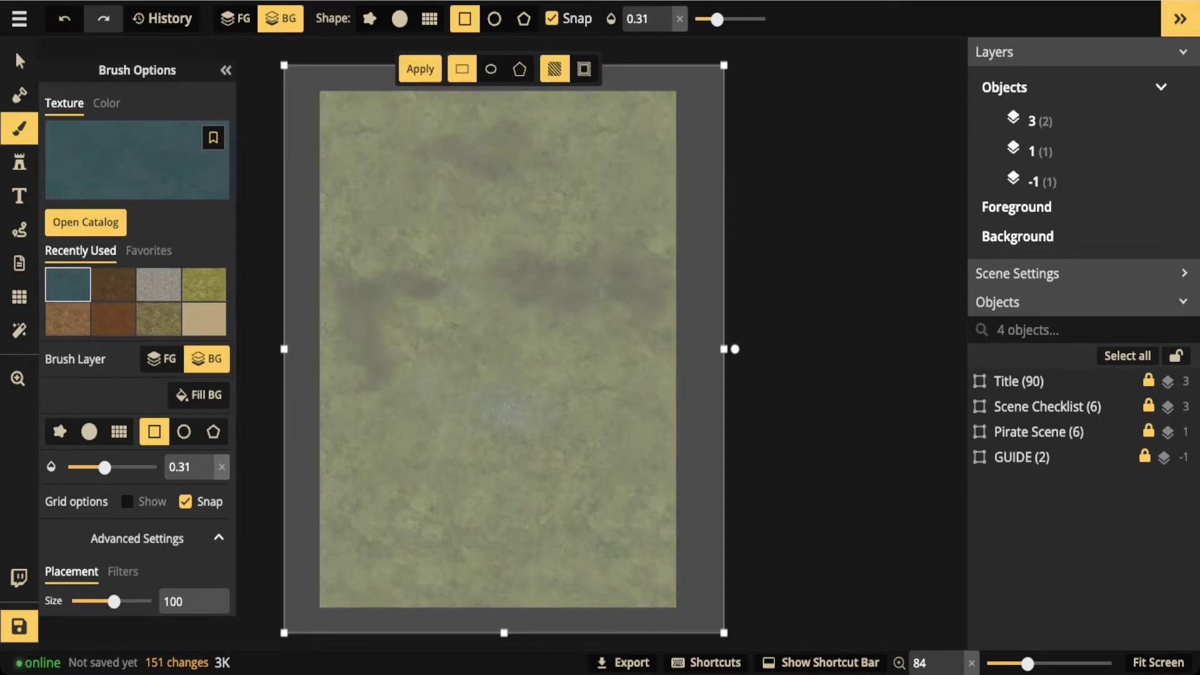
left_click(680, 19)
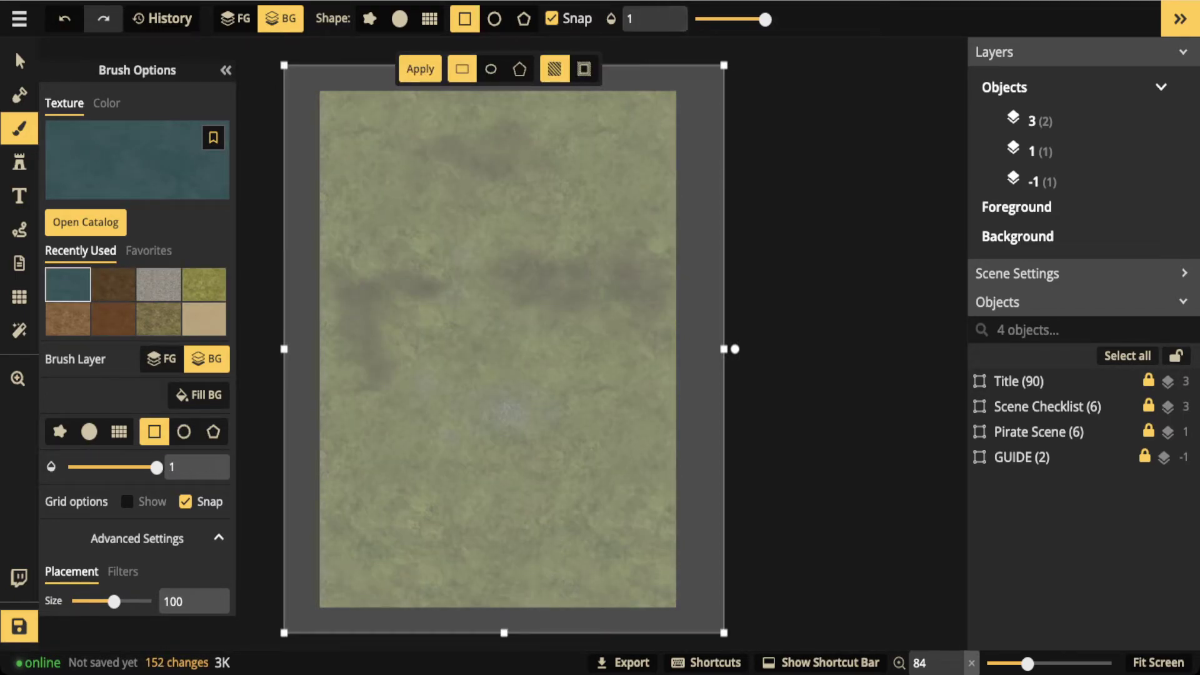
left_click(19, 61)
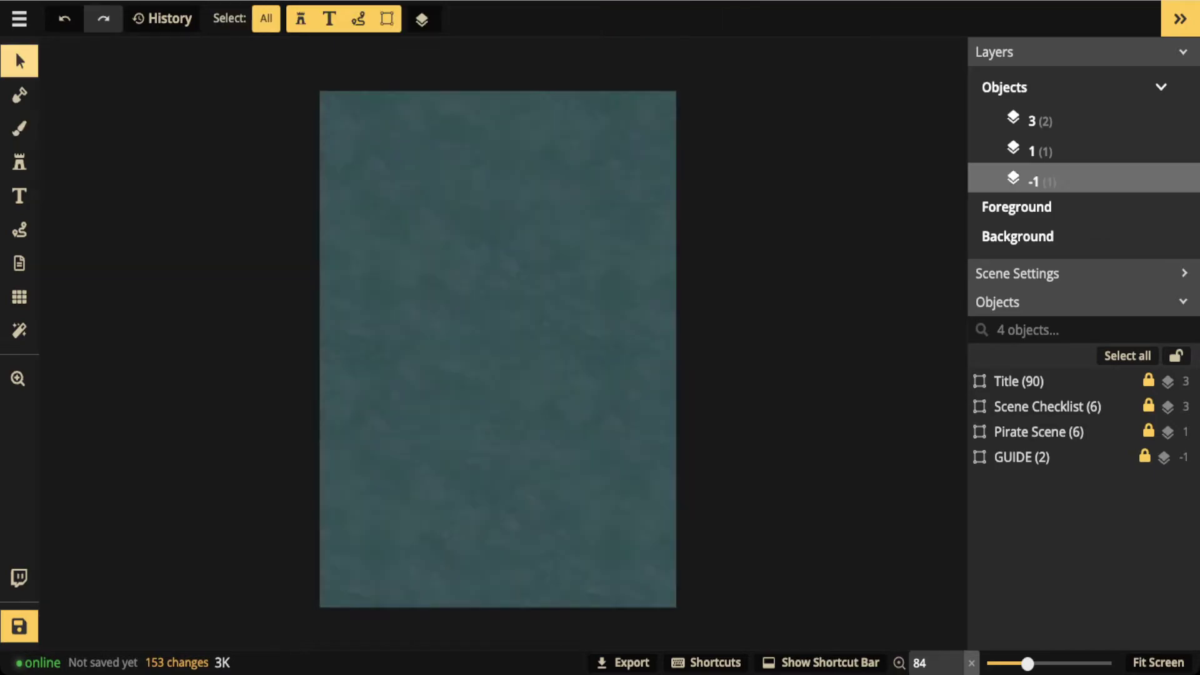
left_click(1110, 430)
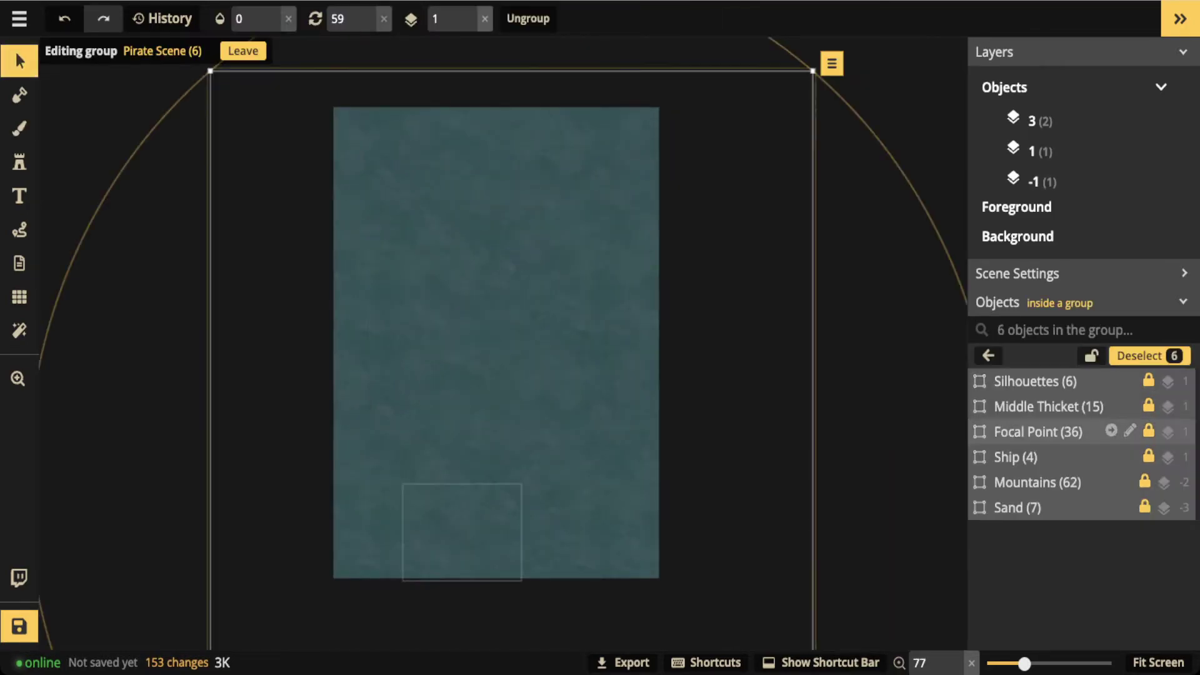
key("Escape")
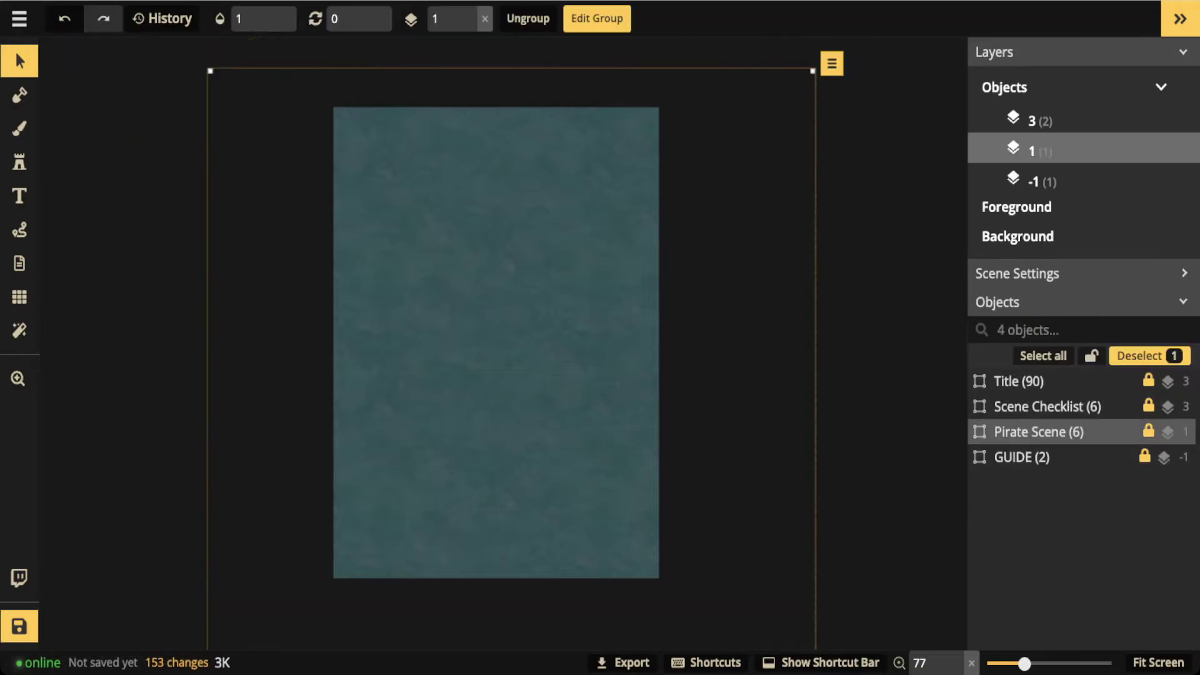
key("Escape")
Set the GUIDE group's opacity to 1 and deselect it
left_click(1046, 456)
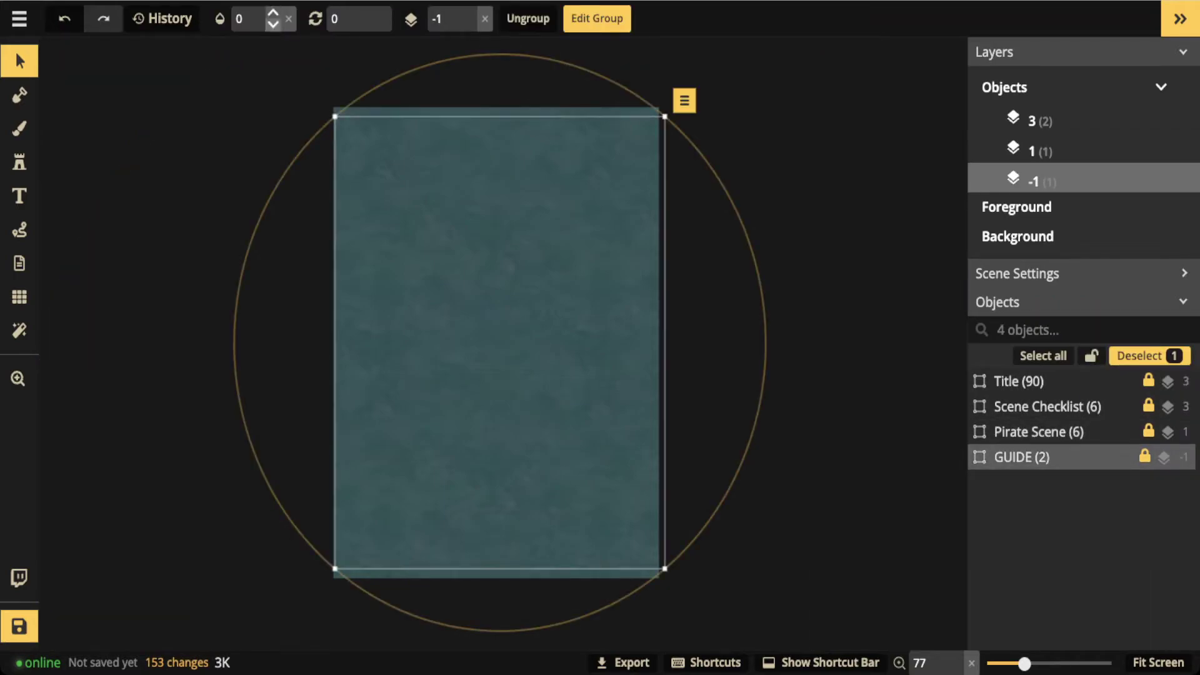
left_click(288, 19)
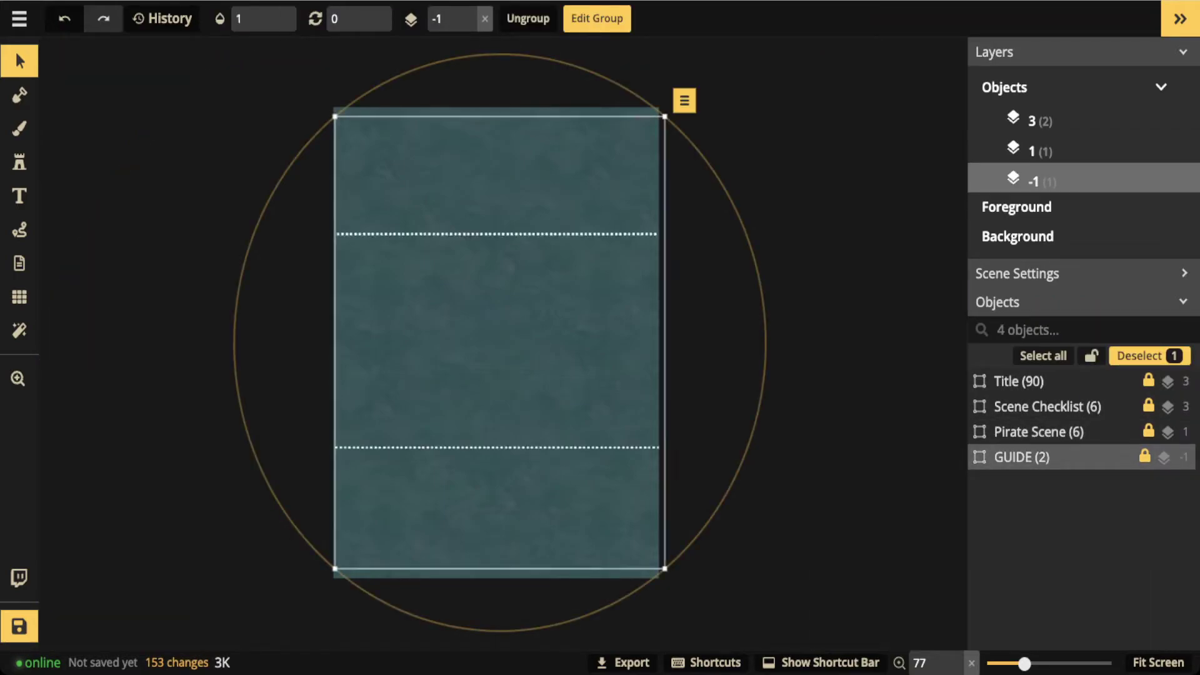
key("Escape")
scroll(450, 236, "up", 4)
left_click_drag(450, 236, 421, 214)
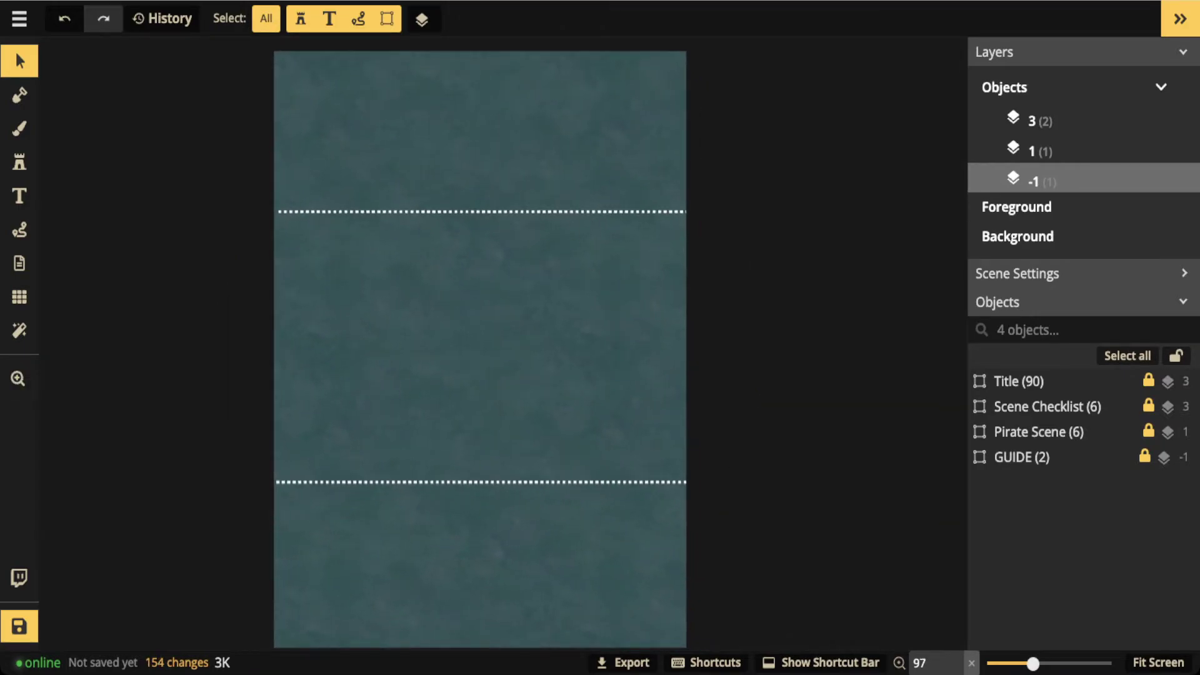
Inside the Pirate Scene group, set the opacity of Focal Point and Sand to 1
left_click(1111, 430)
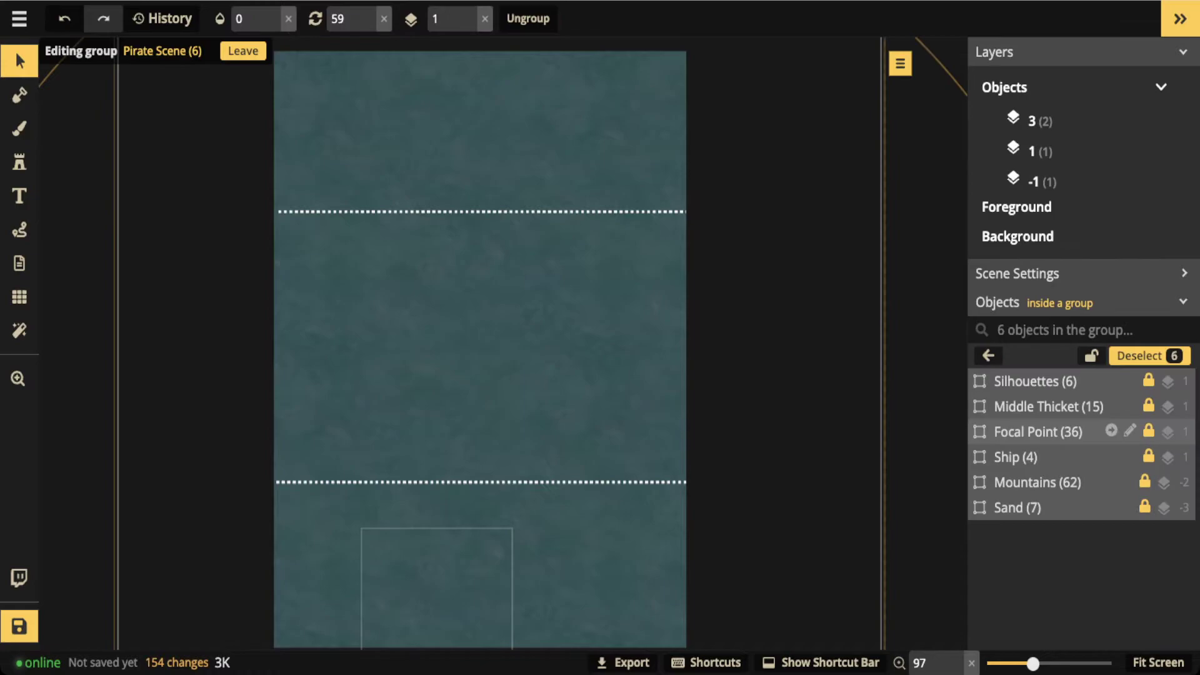
left_click(1037, 431)
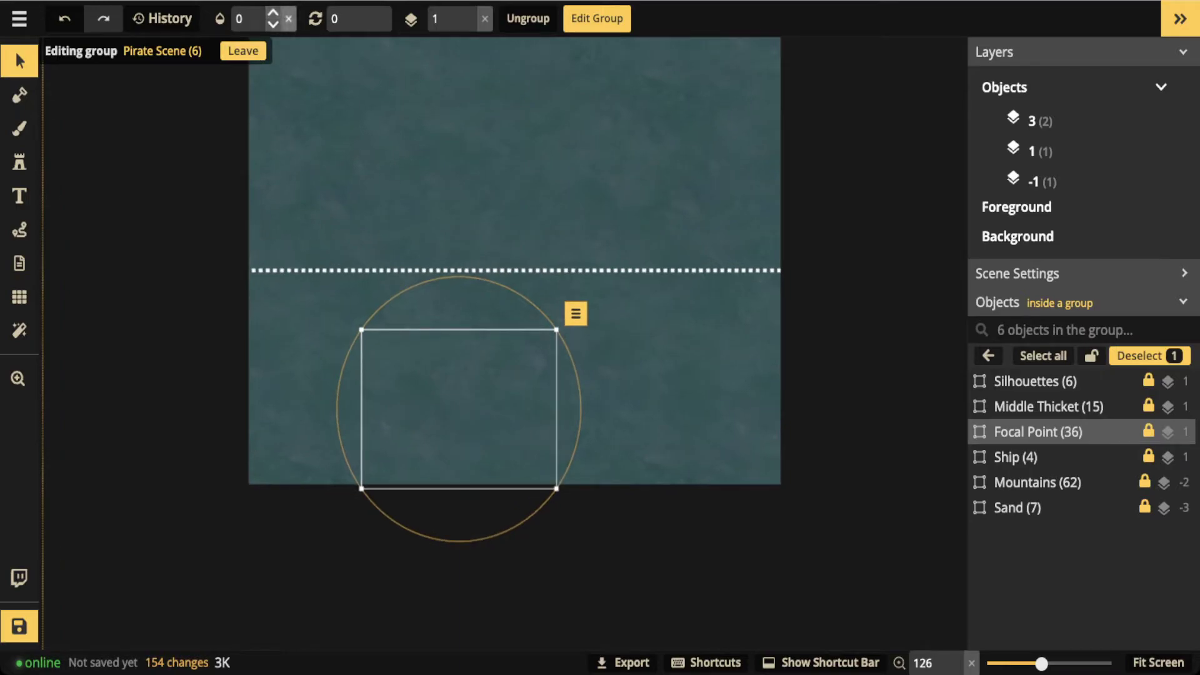
key("Up")
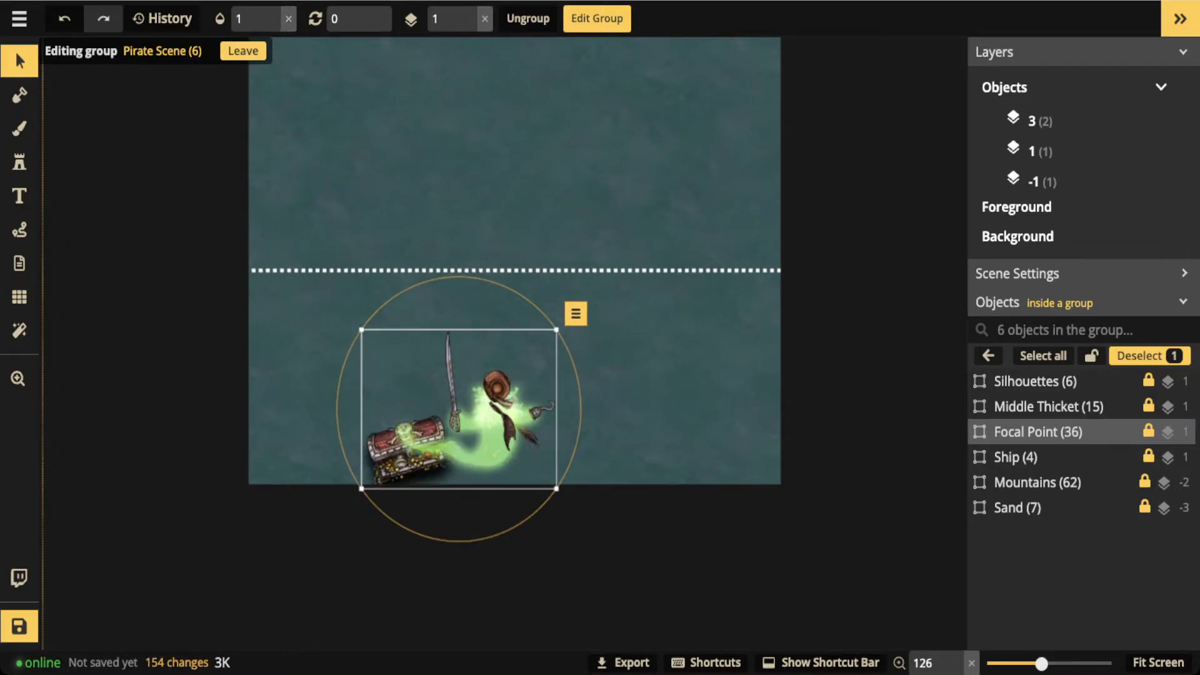
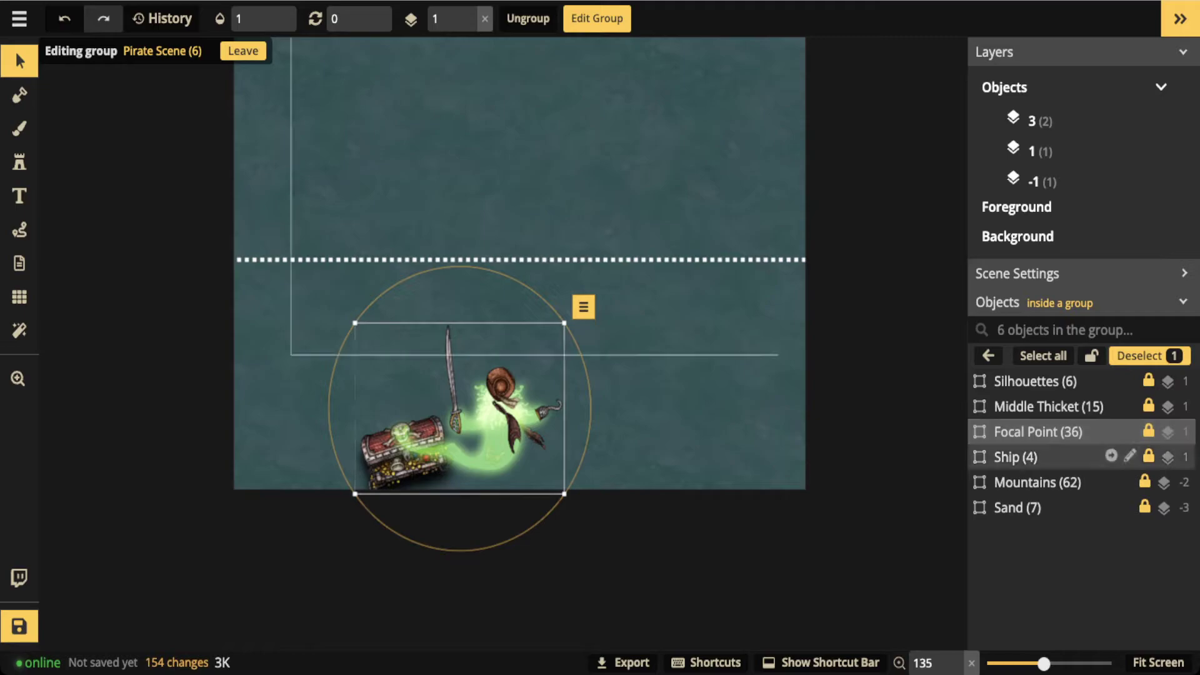
left_click(1037, 508)
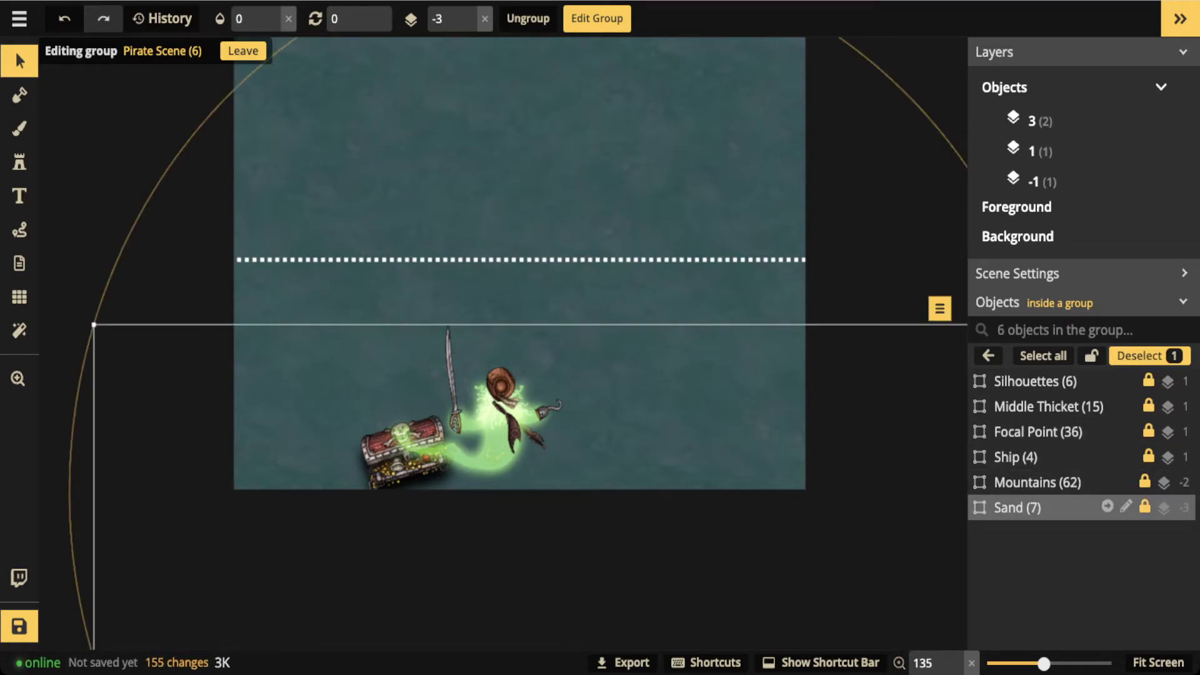
left_click(273, 13)
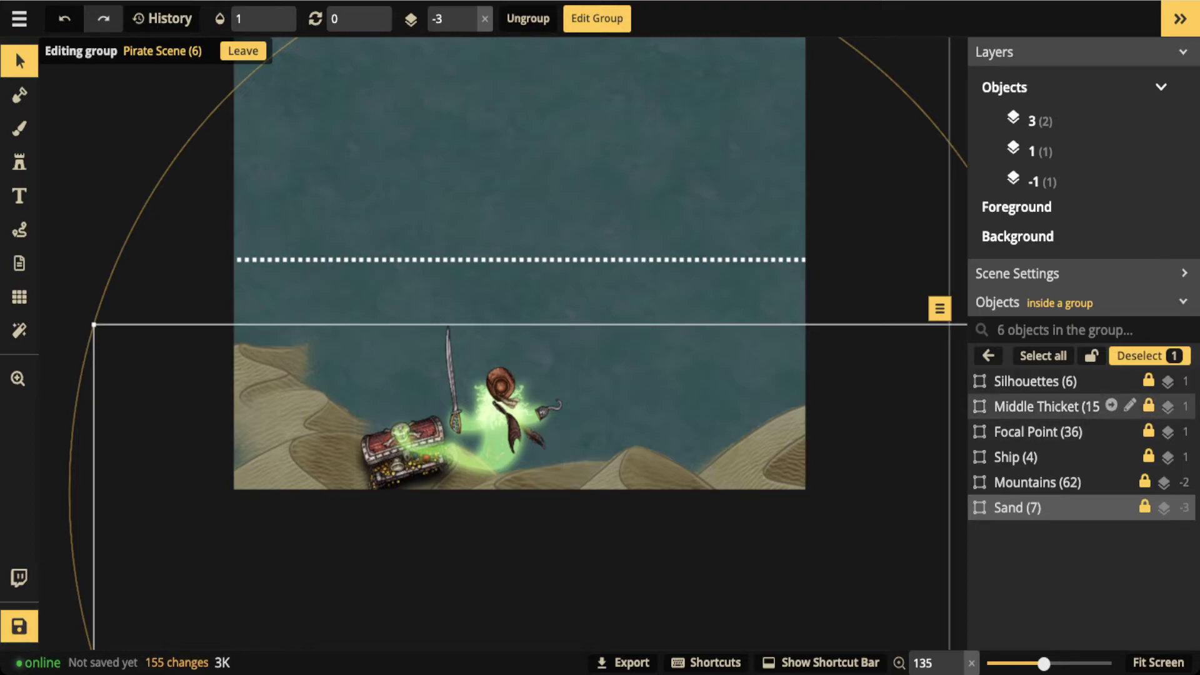
Set the Ship group's opacity to 1 and leave the Pirate Scene group
left_click(1016, 456)
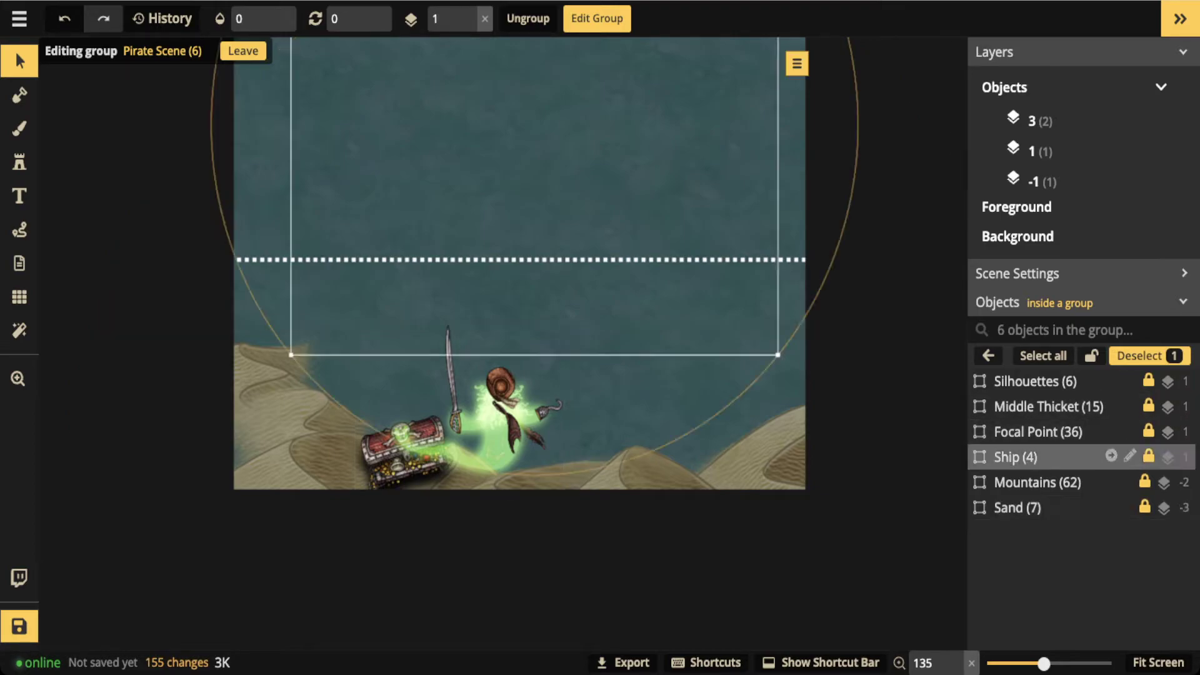
scroll(447, 87, "down", 5)
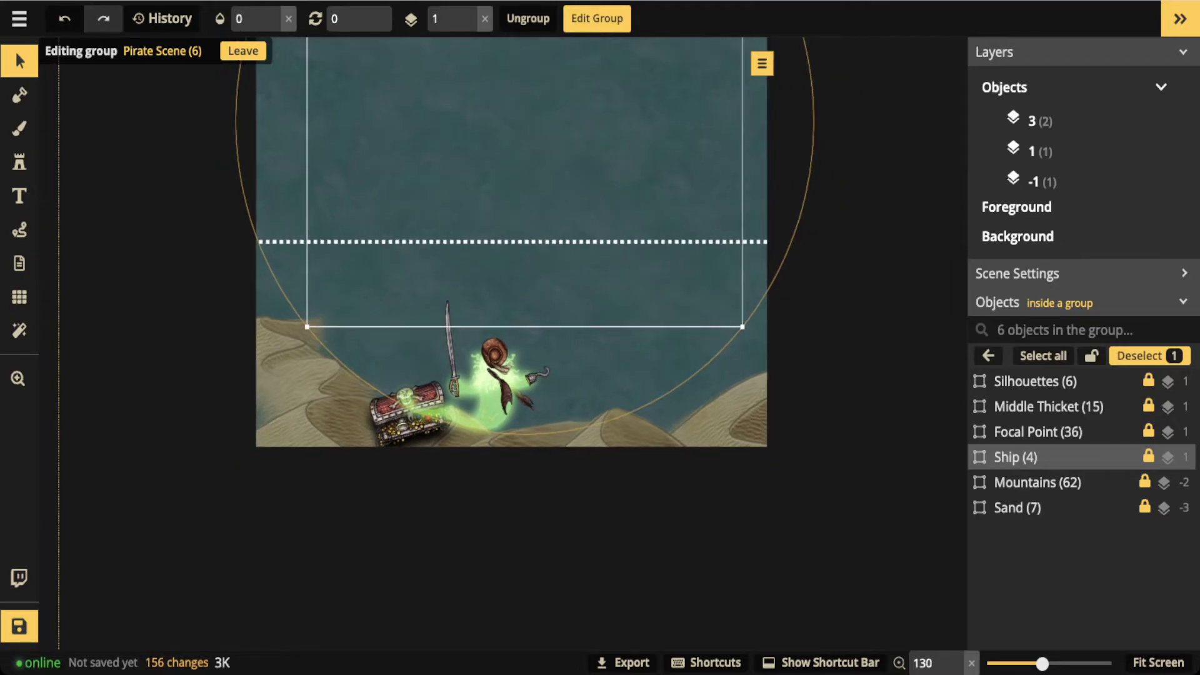
key("space")
left_click_drag(448, 87, 411, 253)
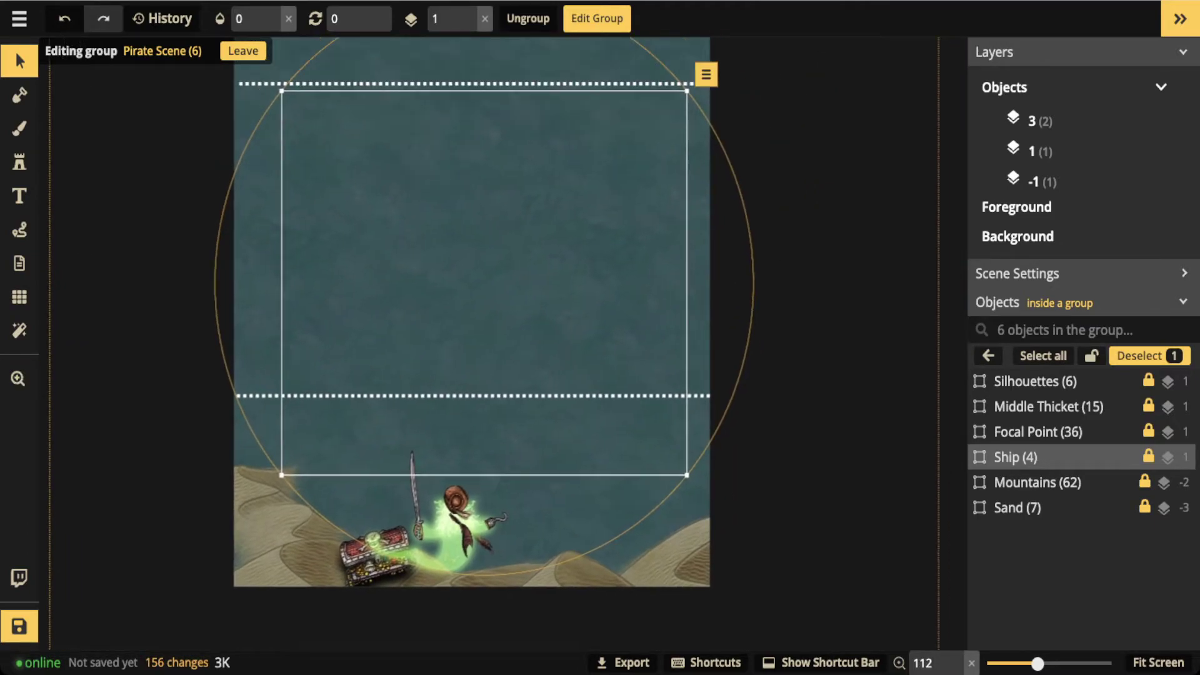
left_click(288, 18)
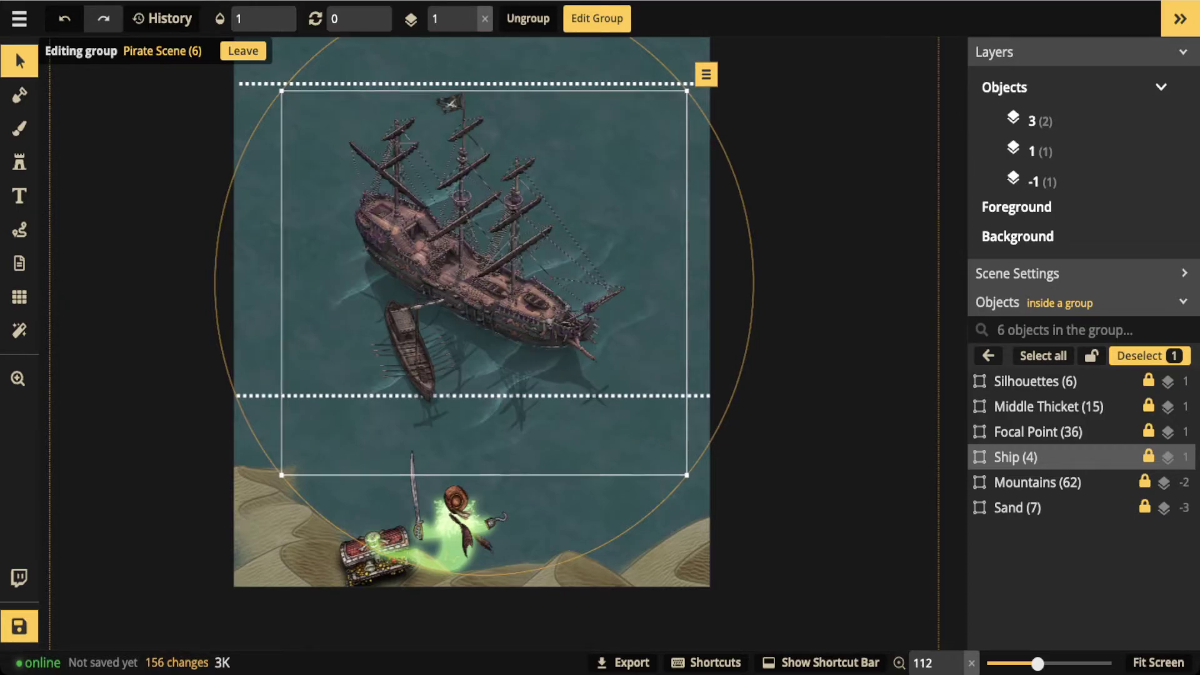
scroll(486, 330, "up", 1)
scroll(487, 322, "up", 2)
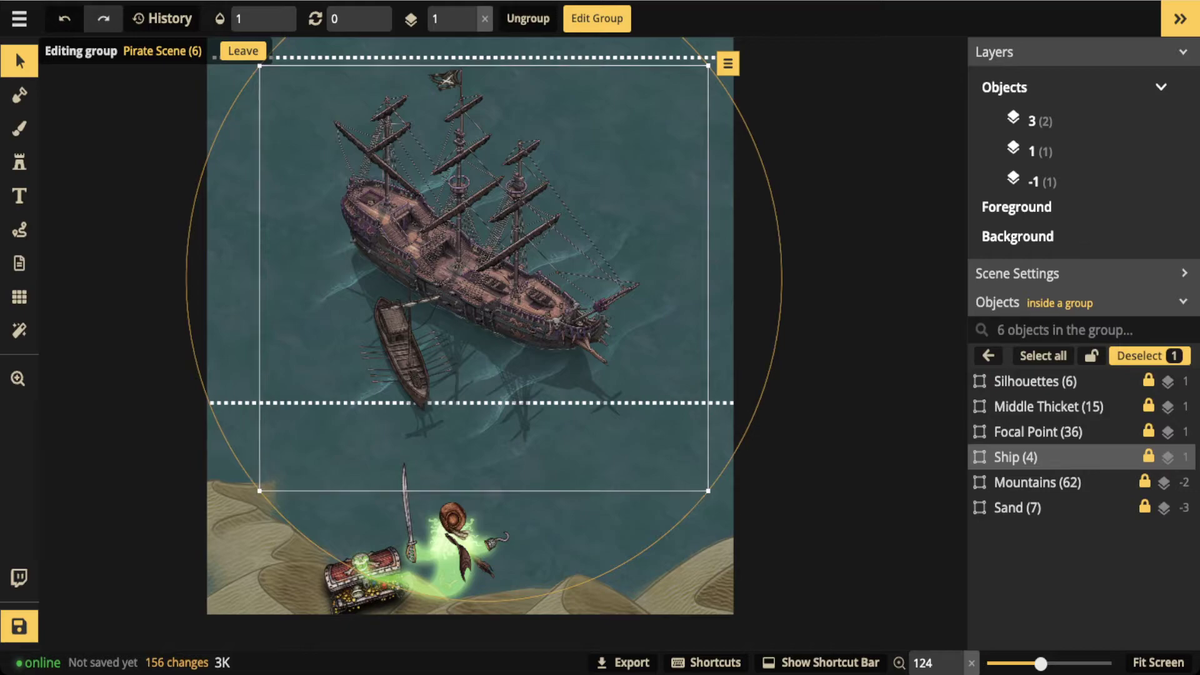
key("Escape")
key("Escape")
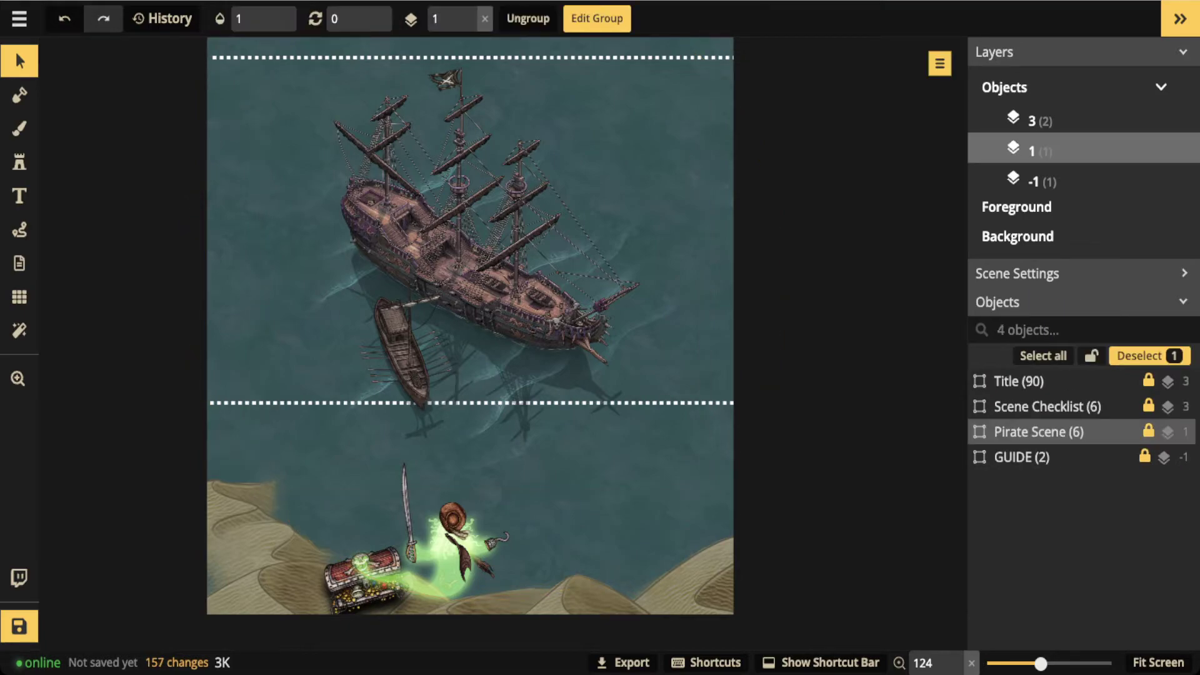
Reopen the Pirate Scene group and set the Middle Thicket's opacity to 1
left_click(1111, 431)
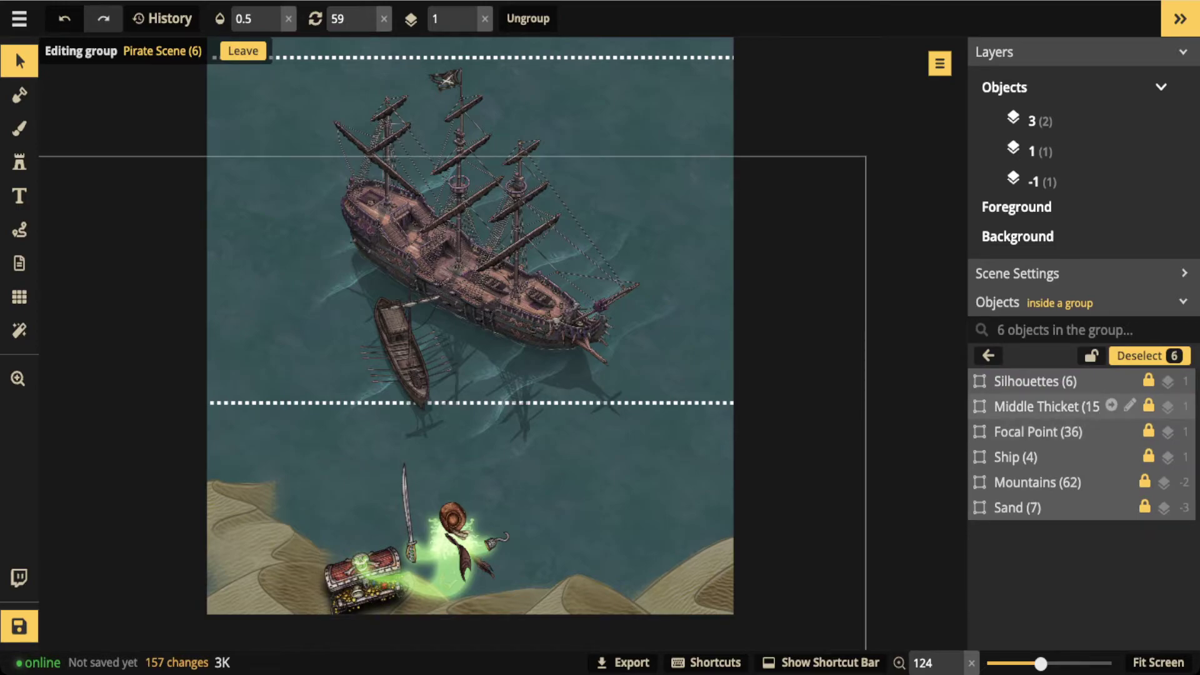
left_click(1046, 406)
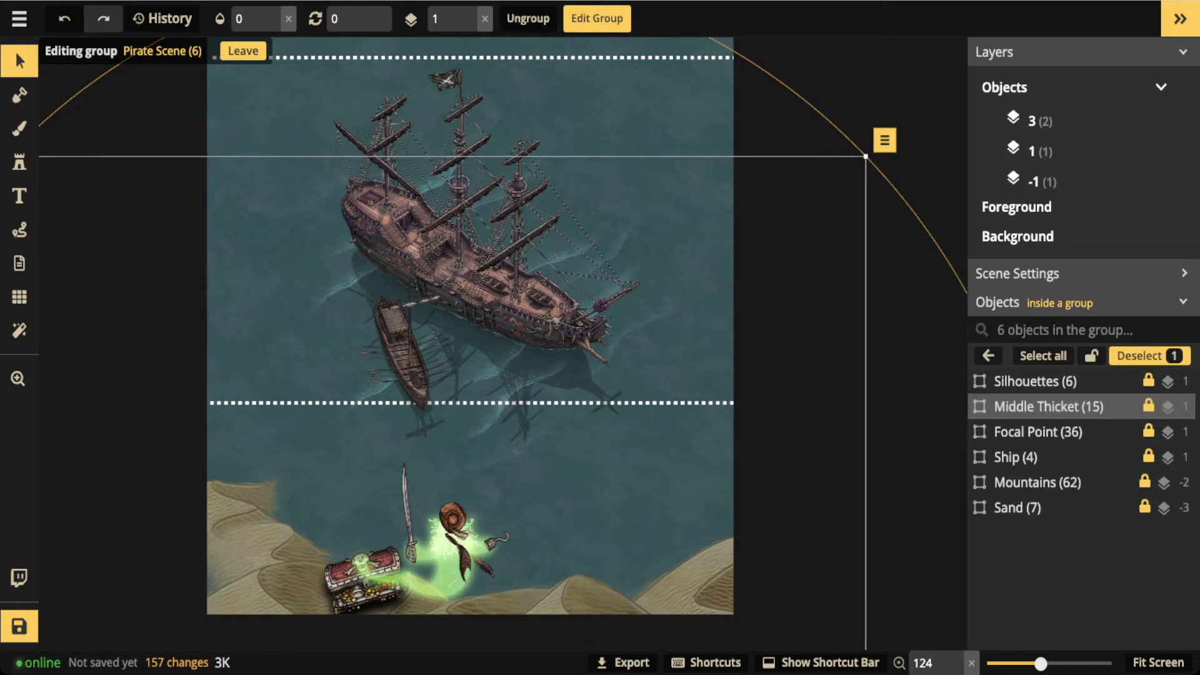
left_click(272, 13)
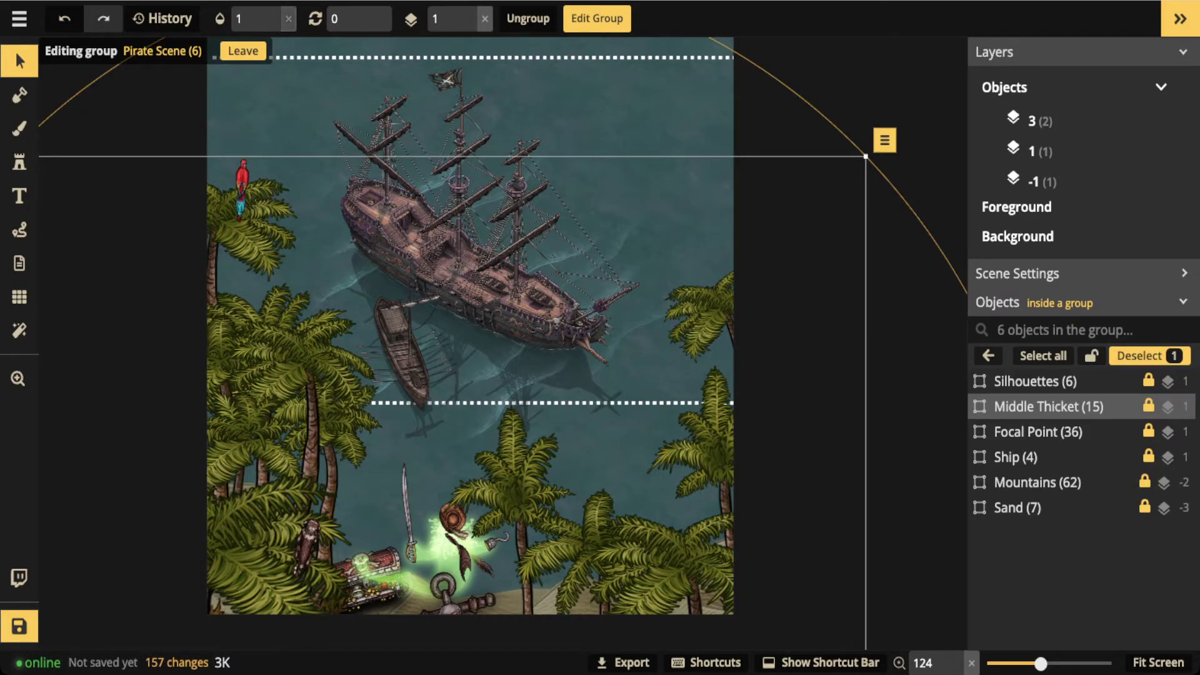
Draw a red free-draw path of width 5 around the parrot on the palm tree
scroll(233, 235, "up", 2)
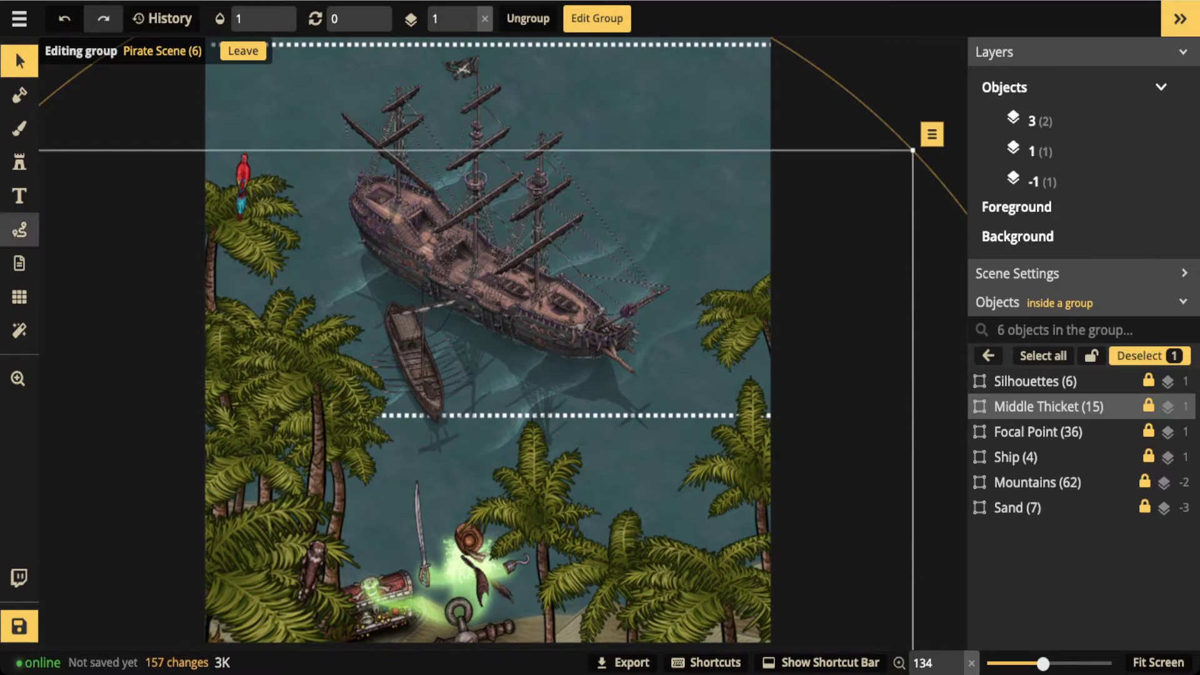
left_click(19, 229)
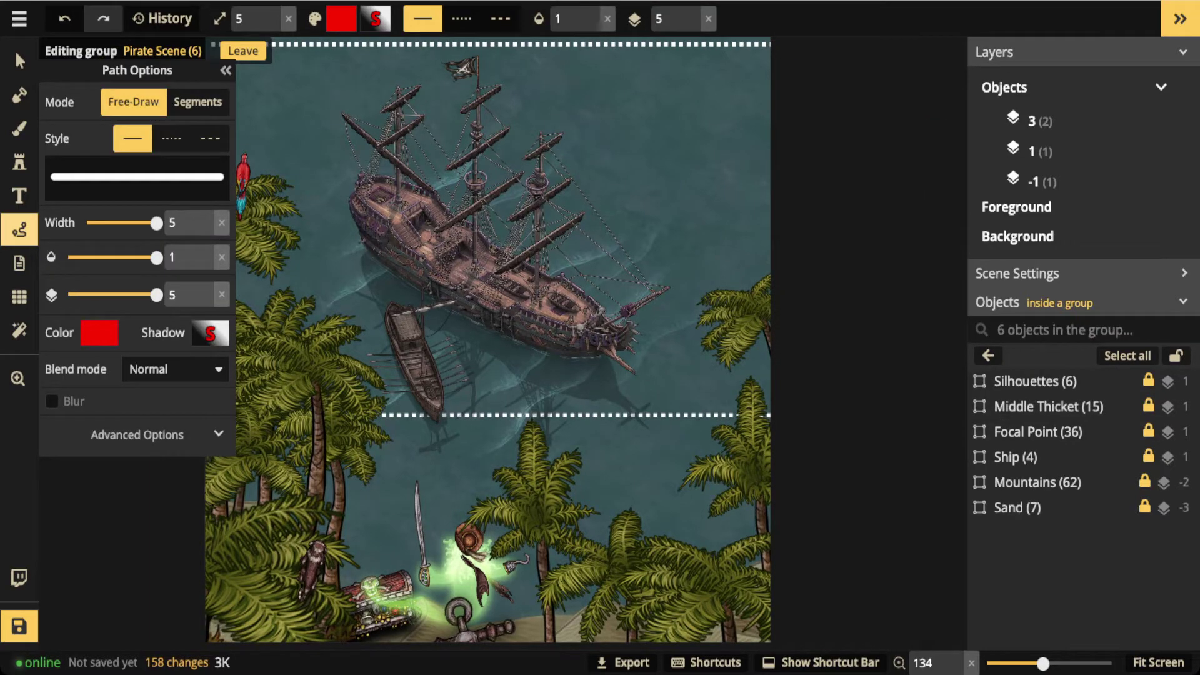
key("space")
left_click_drag(488, 339, 590, 356)
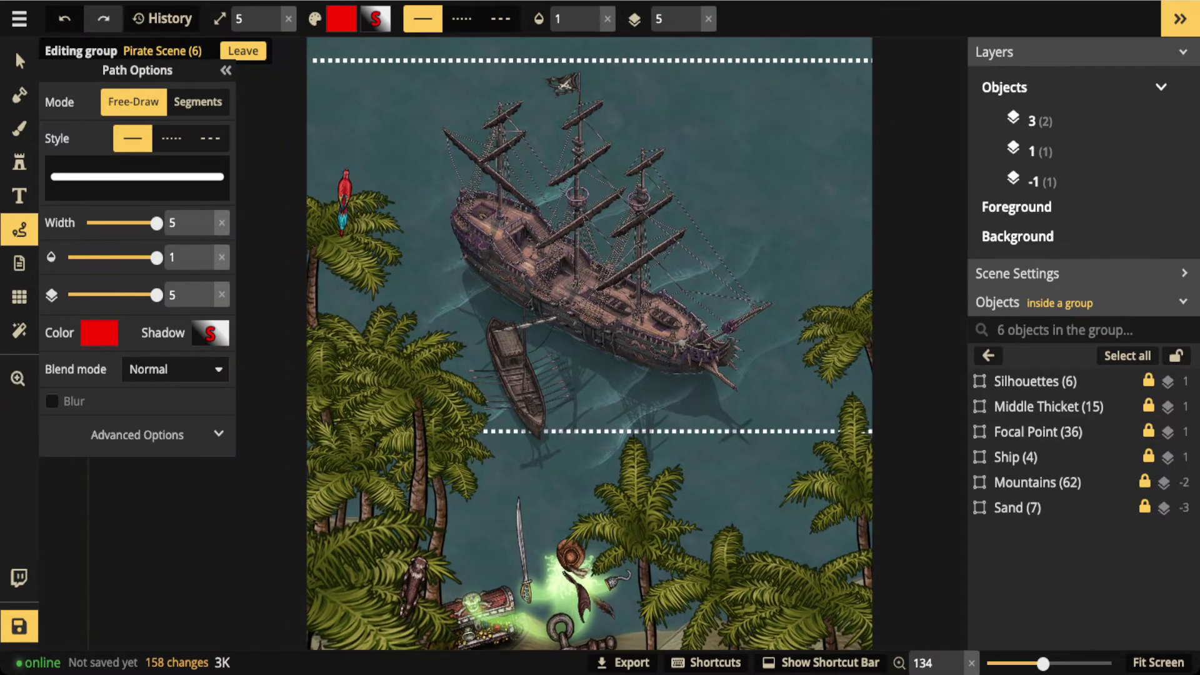
mouse_move(337, 150)
left_mouse_down()
mouse_move(311, 194)
mouse_move(403, 206)
mouse_move(315, 186)
left_mouse_up()
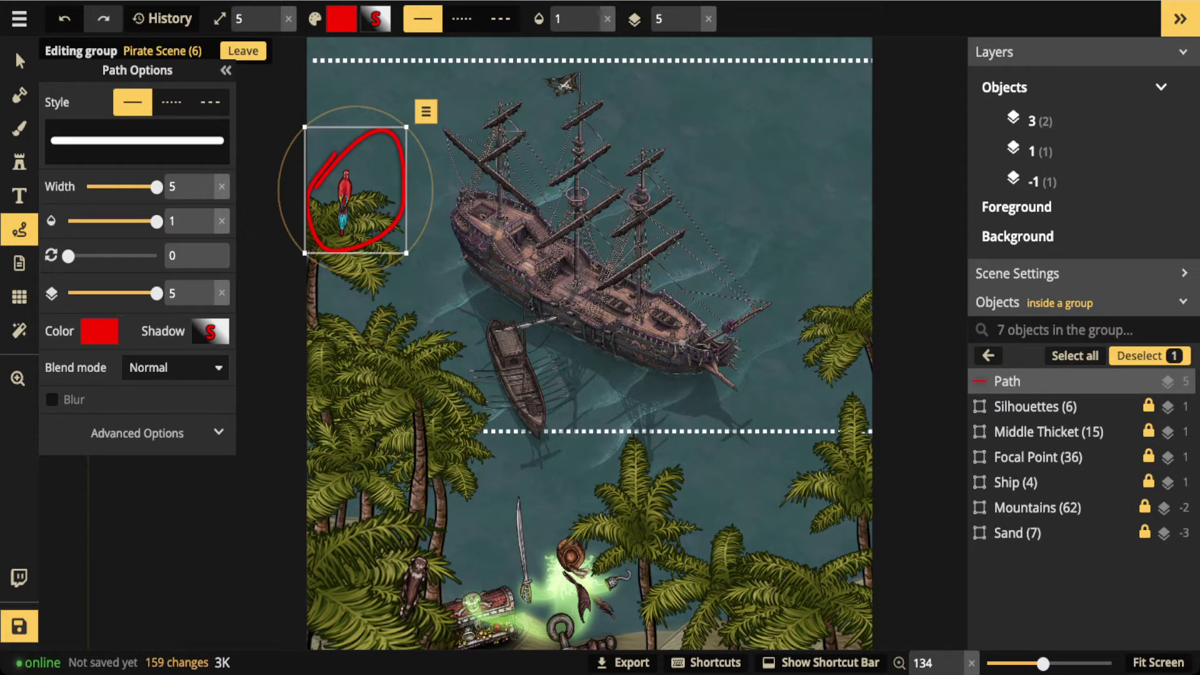
Delete the red path circling the parrot in the palm tree
key("Delete")
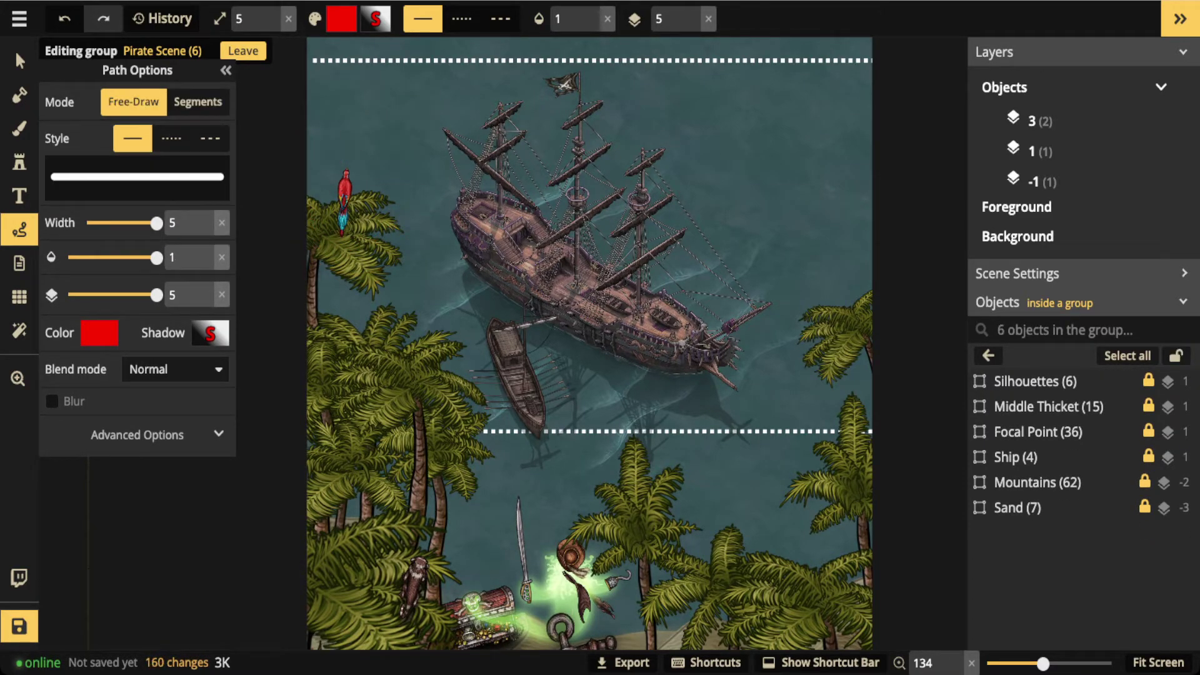
Draw a red circle around the object beside the treasure chest and a red arrow toward the ship, deleting each mark
key("space")
left_click_drag(589, 438, 586, 230)
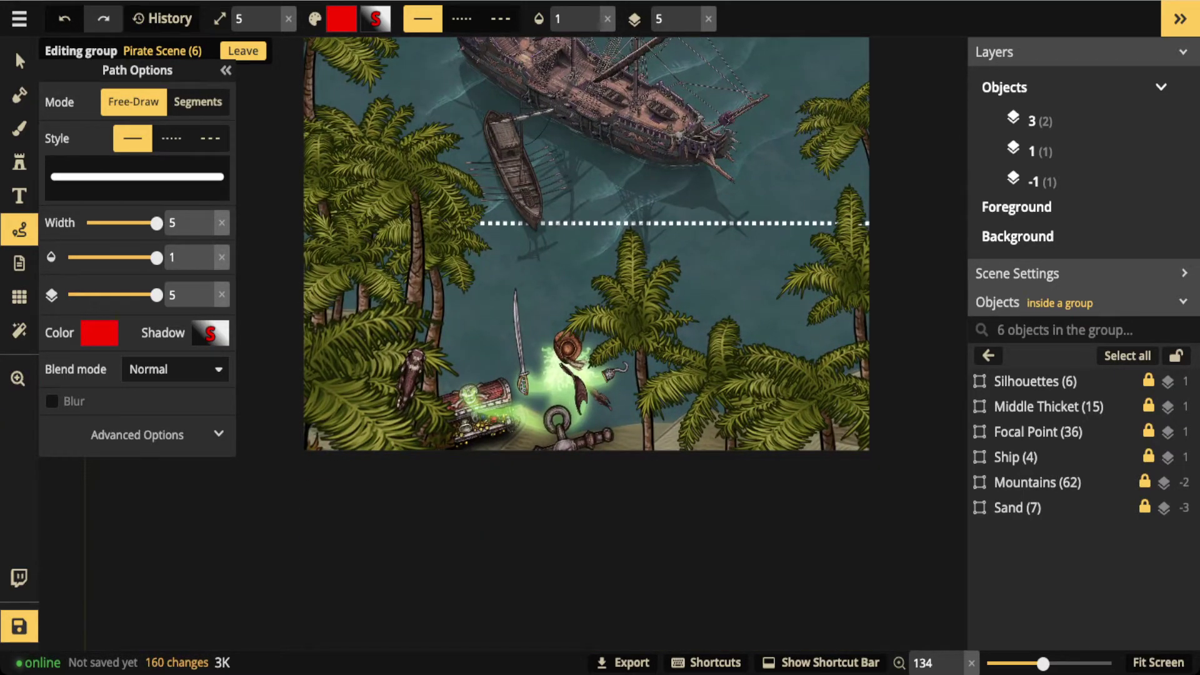
mouse_move(390, 346)
left_mouse_down()
mouse_move(377, 391)
mouse_move(409, 433)
mouse_move(447, 355)
mouse_move(398, 338)
left_mouse_up()
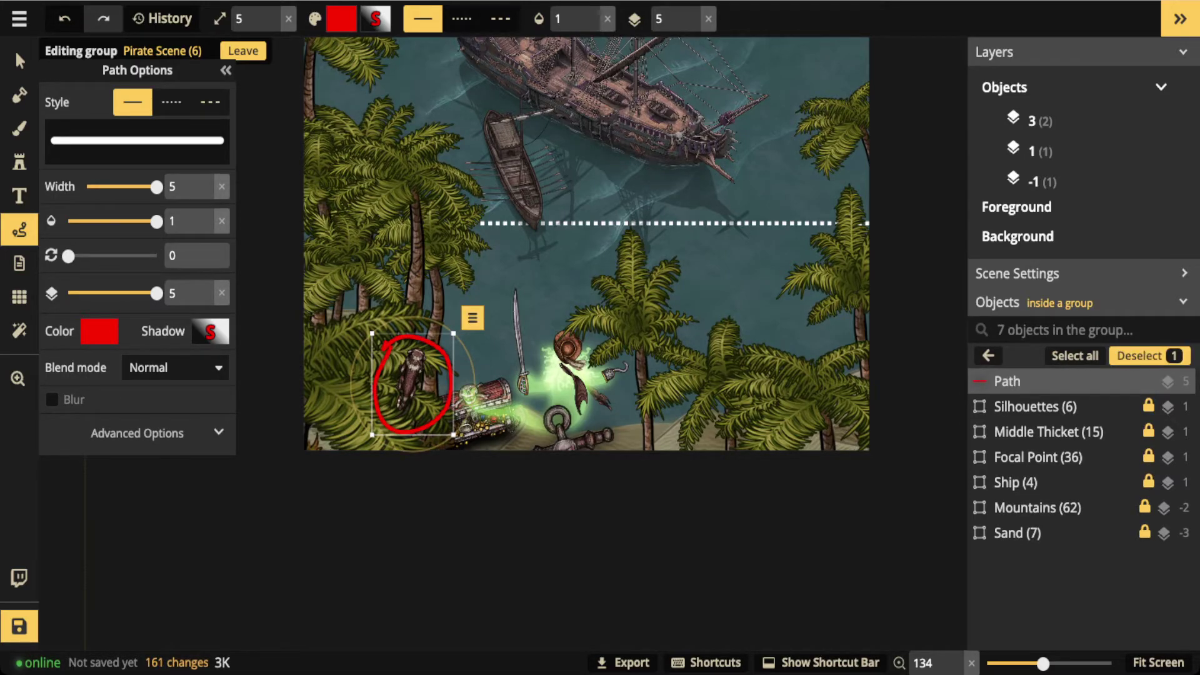
key("Delete")
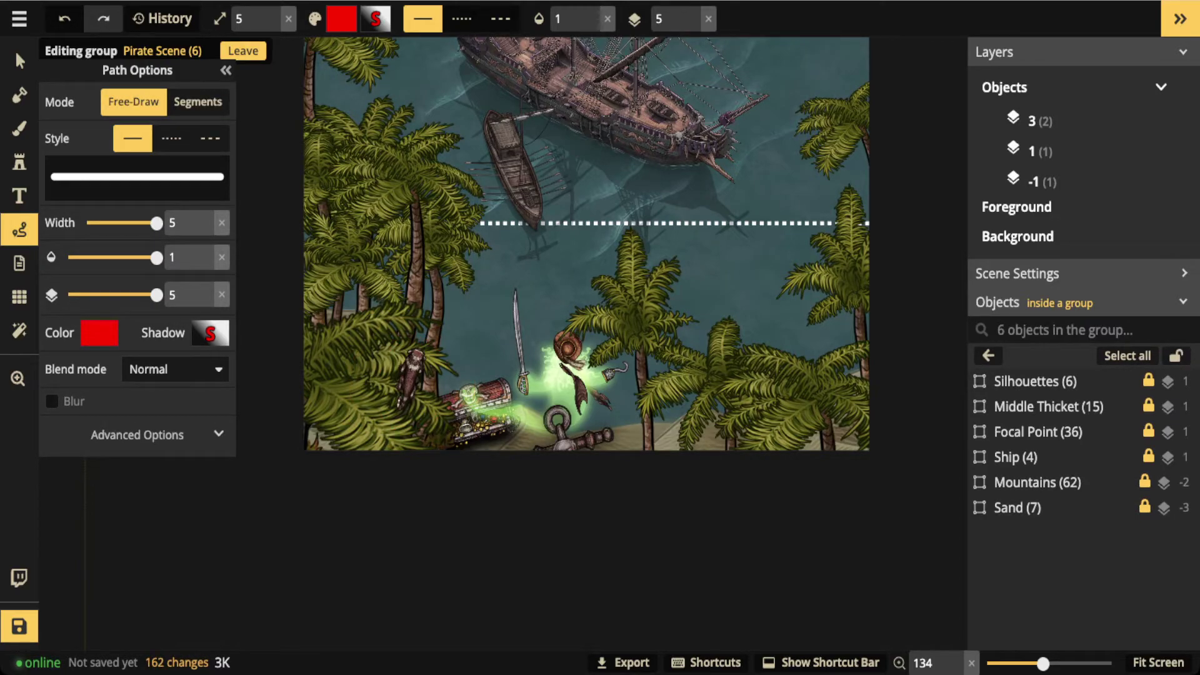
left_click_drag(563, 316, 569, 163)
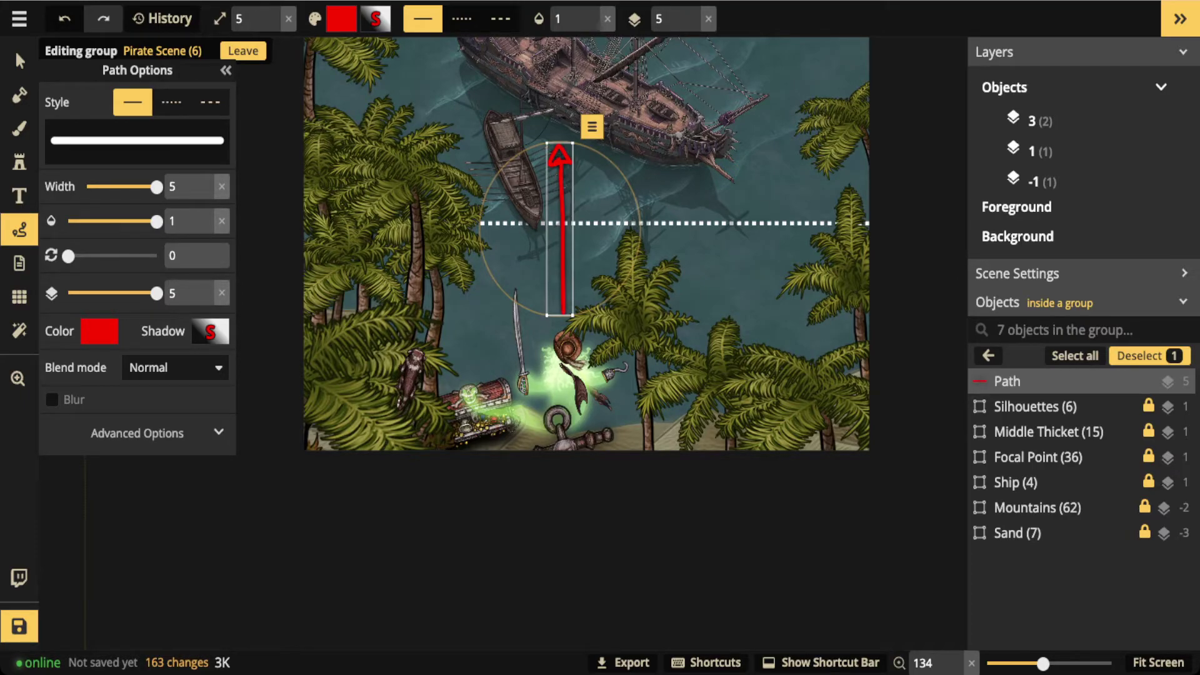
key("Delete")
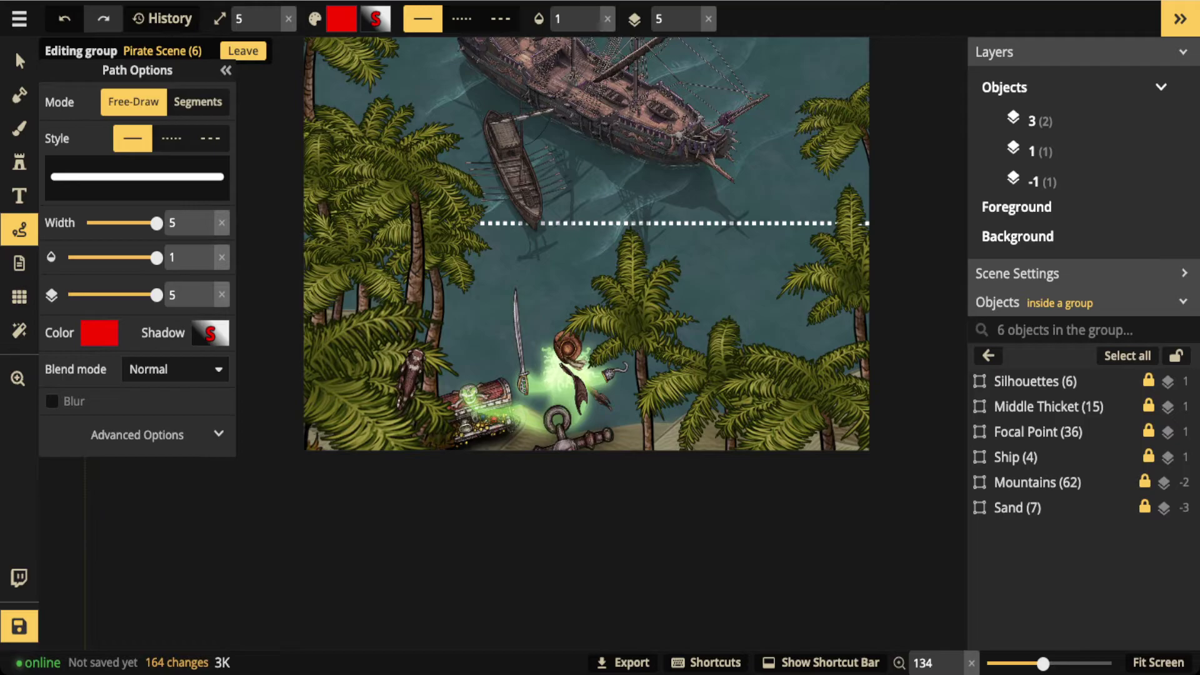
Reveal the Mountains group by setting its opacity to 1
scroll(554, 102, "down", 3)
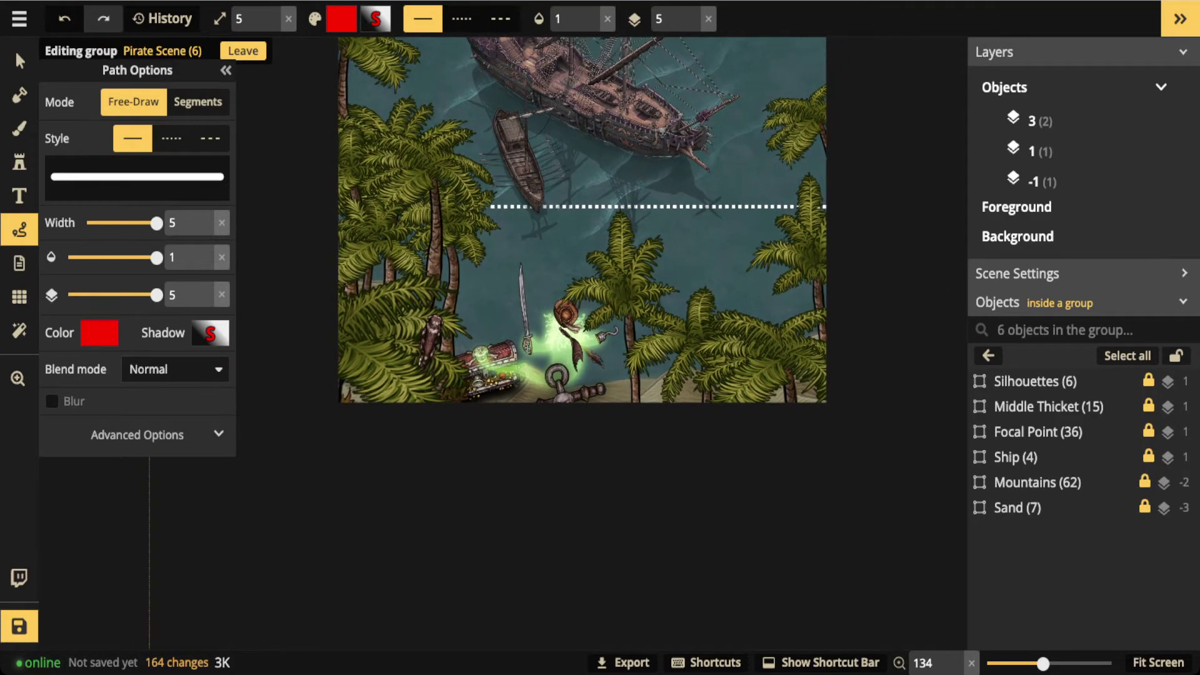
scroll(624, 120, "down", 2)
key("s")
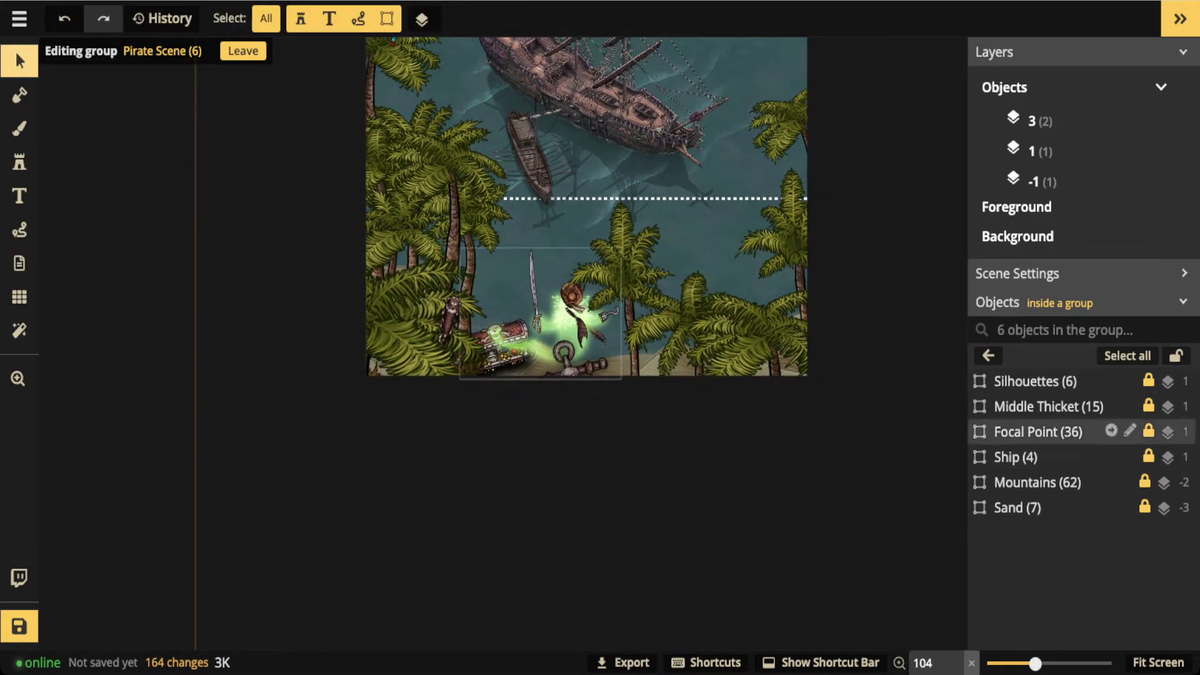
scroll(600, 196, "down", 1)
key("space")
left_click_drag(600, 196, 602, 405)
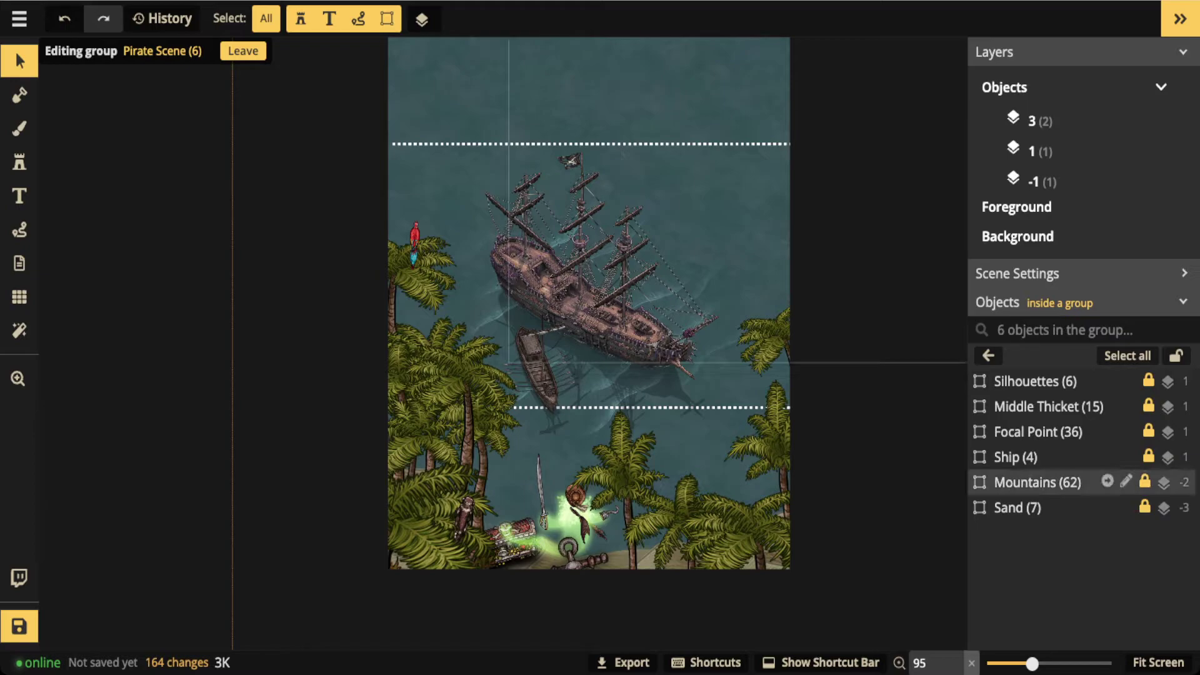
left_click(1038, 482)
left_click(288, 18)
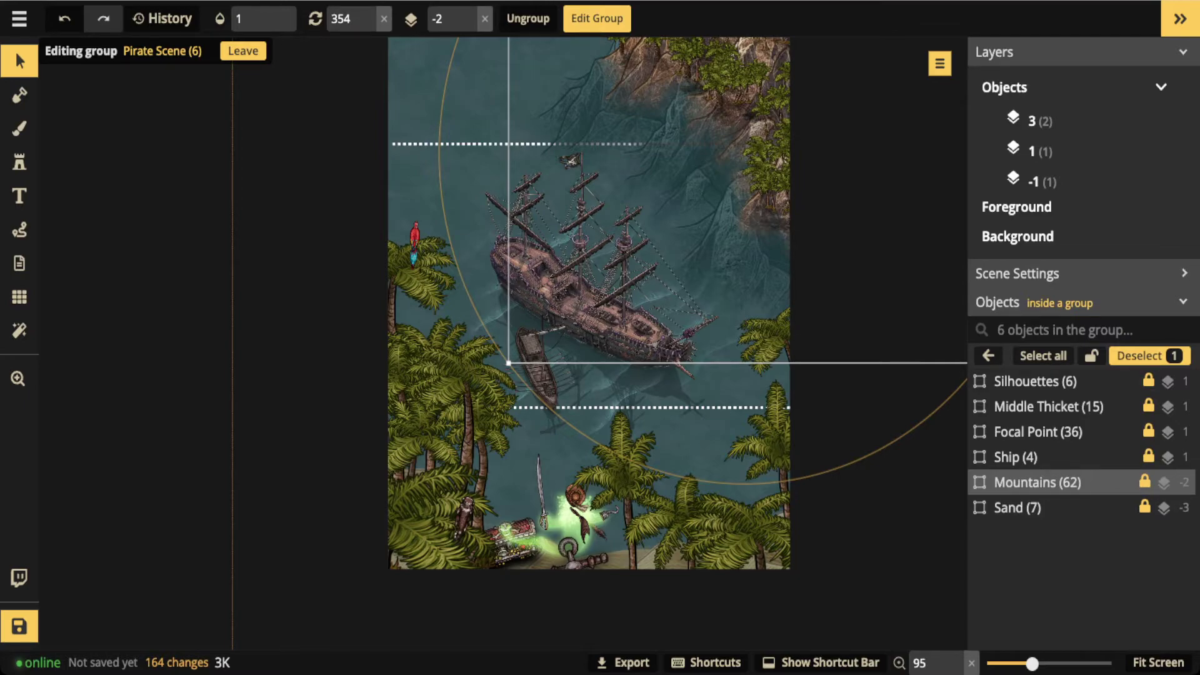
key("Escape")
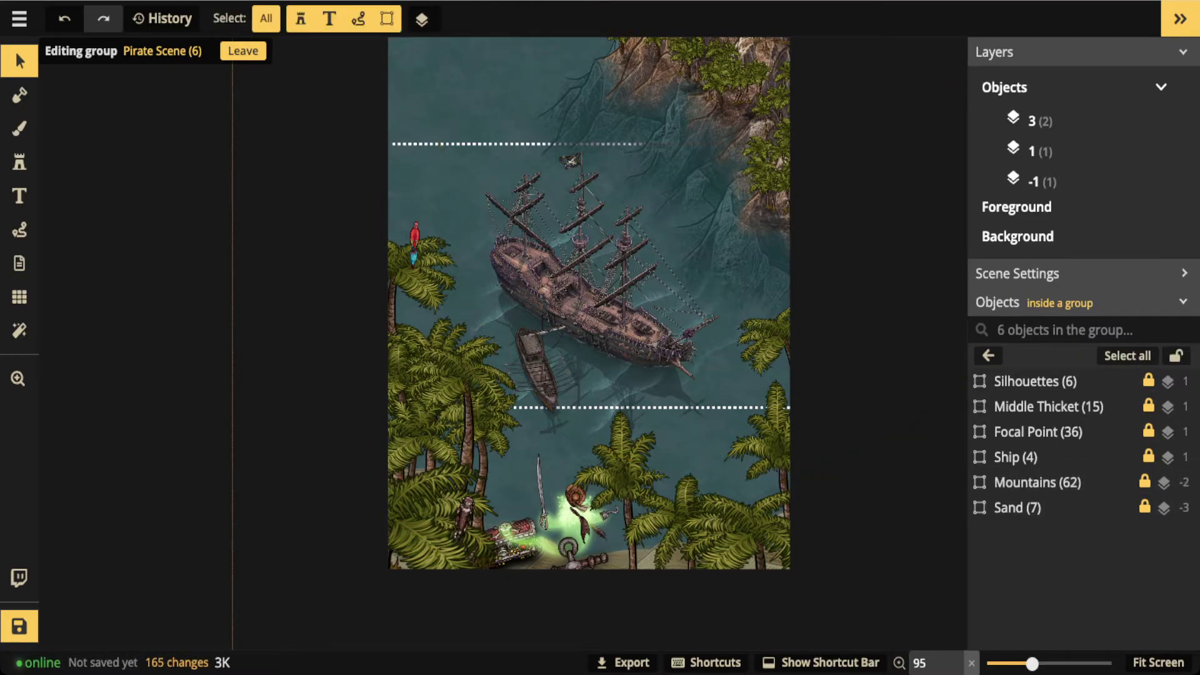
Move the Ship group up and to the left, away from the mountains and closer to the parrot's palm
scroll(692, 179, "down", 3)
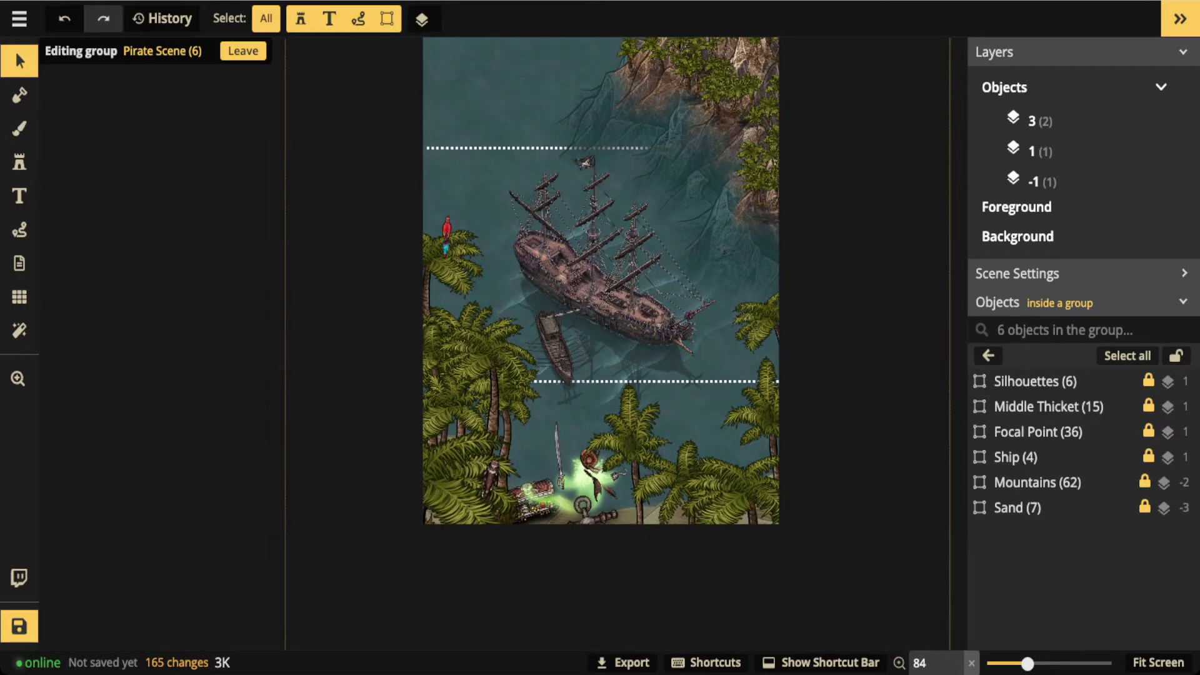
left_click(1049, 431)
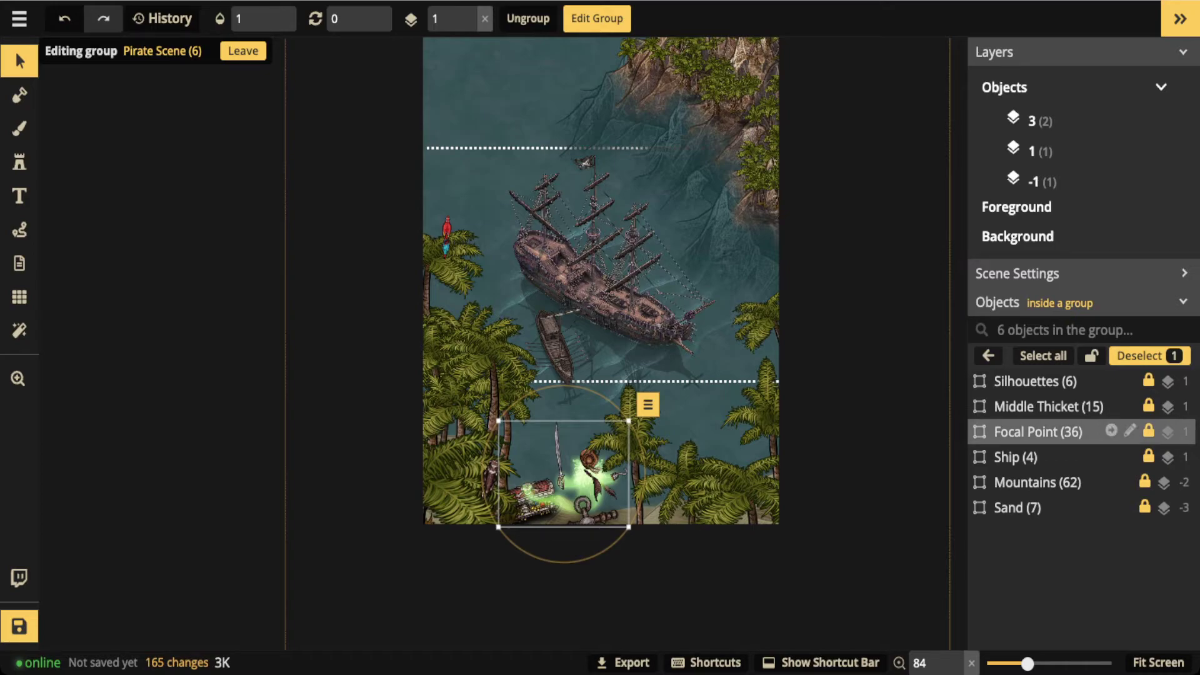
left_click(1049, 431)
left_click(1050, 457)
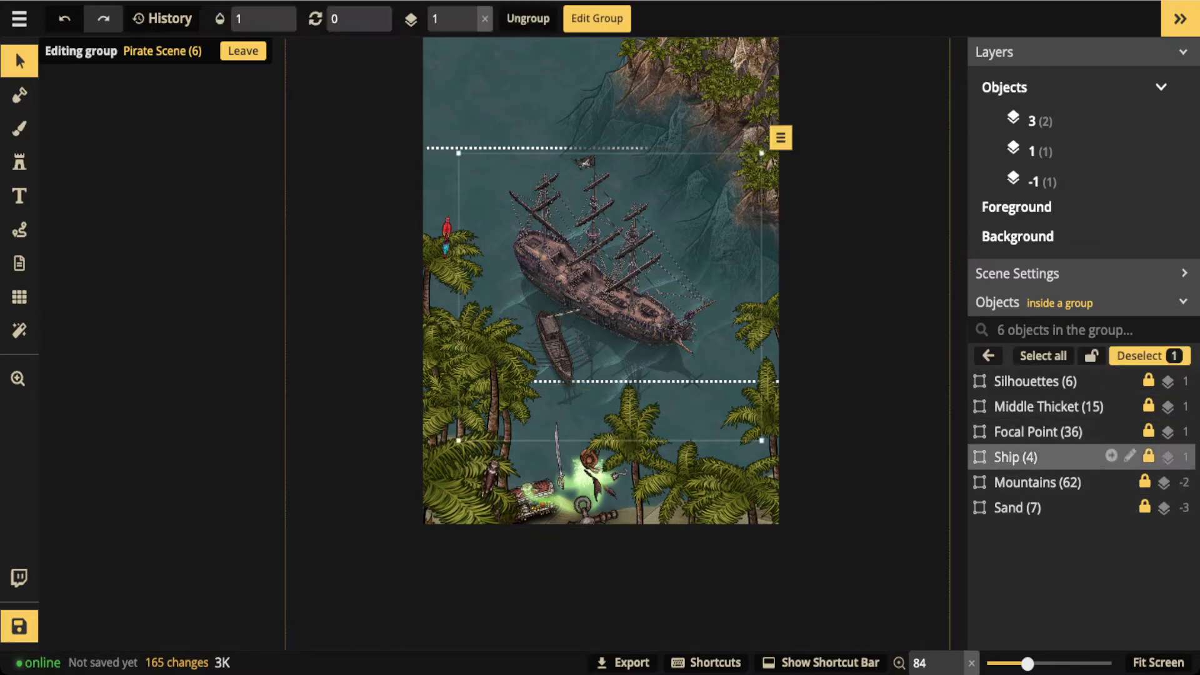
left_click_drag(609, 297, 561, 309)
left_click_drag(516, 360, 435, 273)
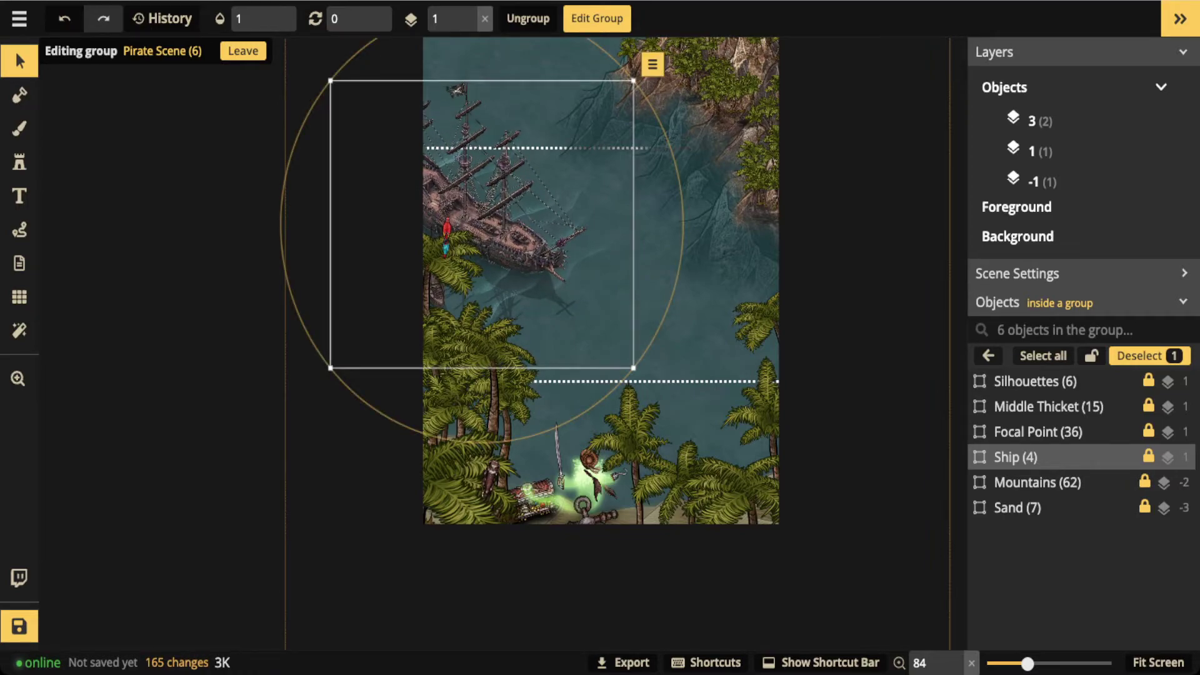
left_click_drag(436, 274, 501, 317)
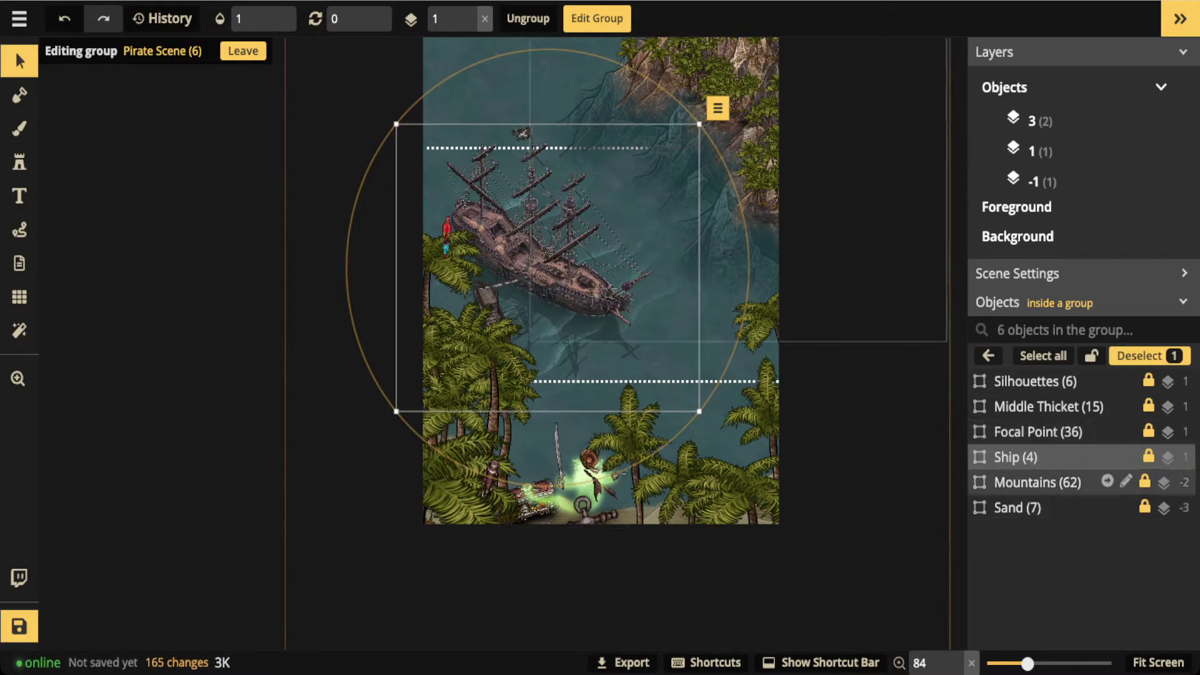
Set the Silhouettes group's opacity to 1 and leave the Pirate Scene group
left_click(1035, 381)
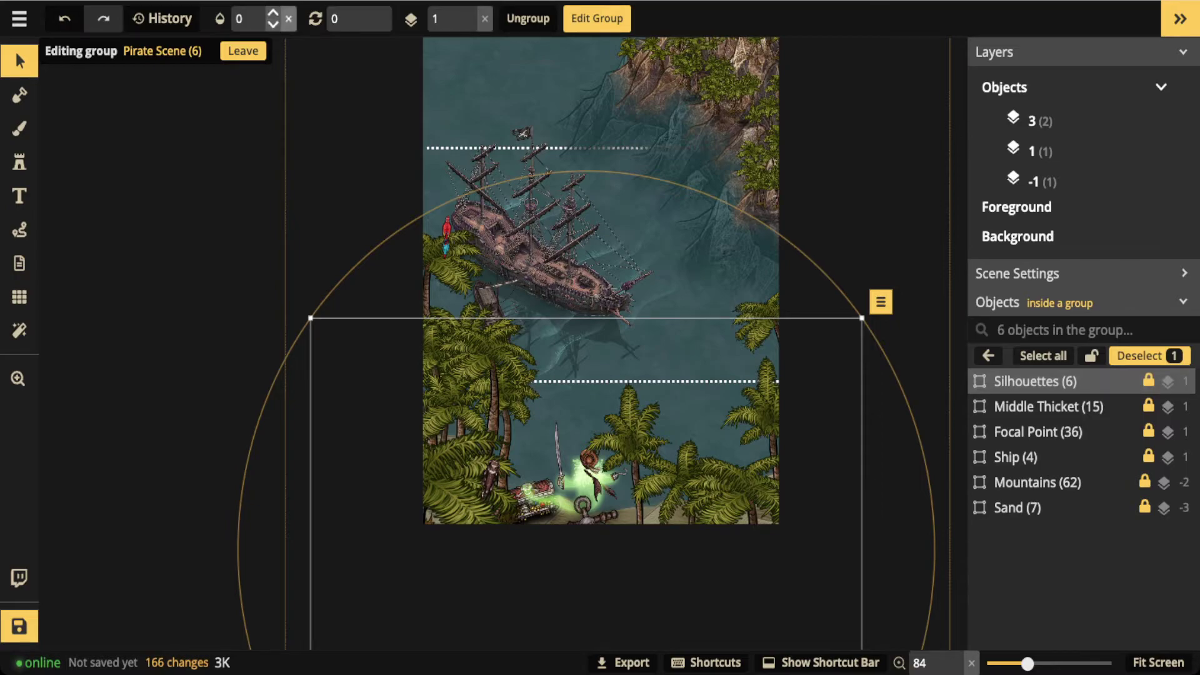
left_click(273, 13)
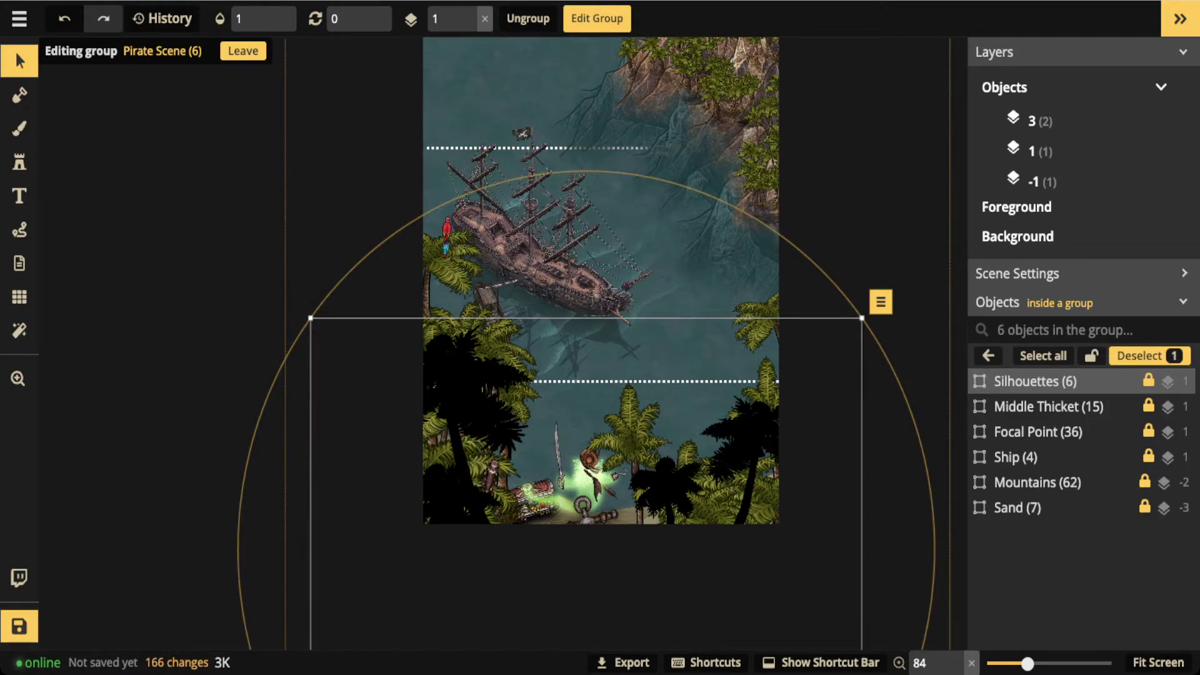
left_click_drag(585, 343, 550, 418)
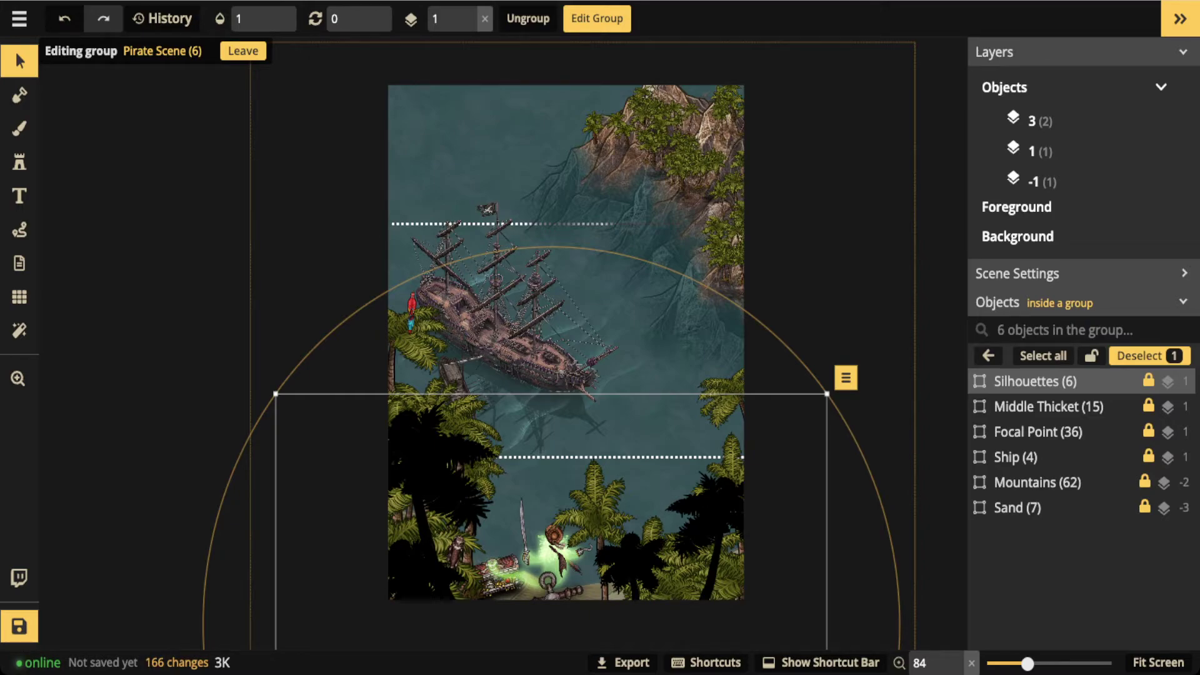
left_click(19, 60)
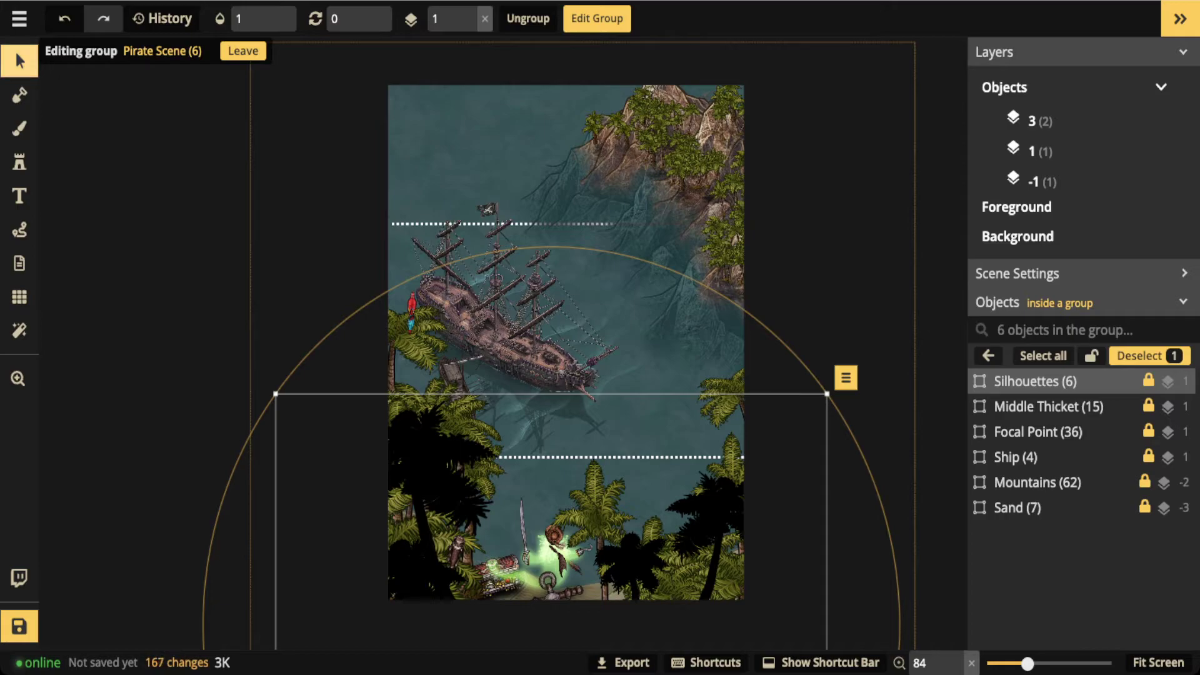
key("Escape")
key("Escape")
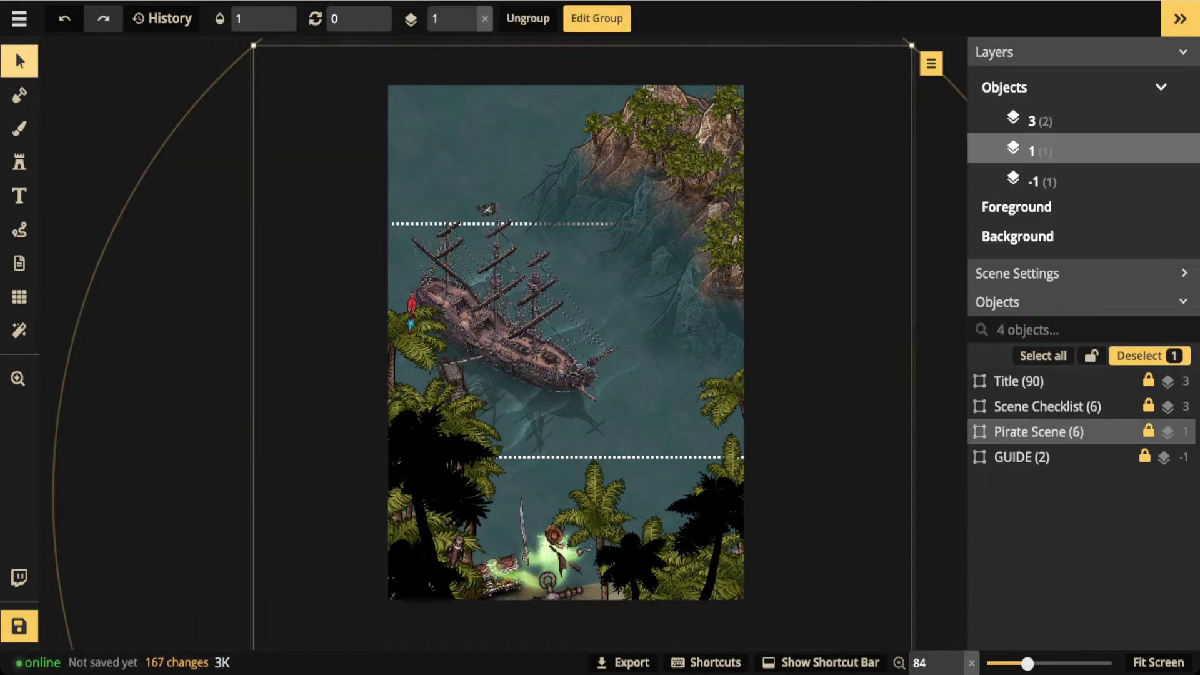
Hide the dotted guide lines by setting the GUIDE group's opacity to 0
left_click(1037, 457)
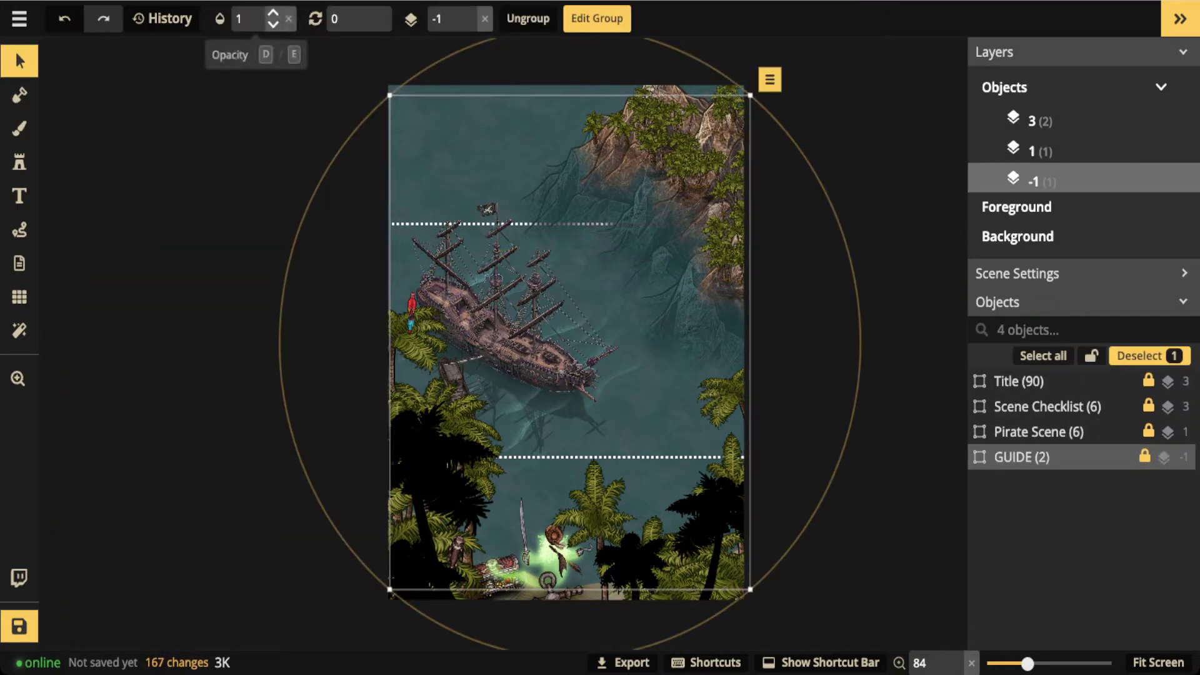
left_click(263, 18)
left_click_drag(288, 78, 180, 78)
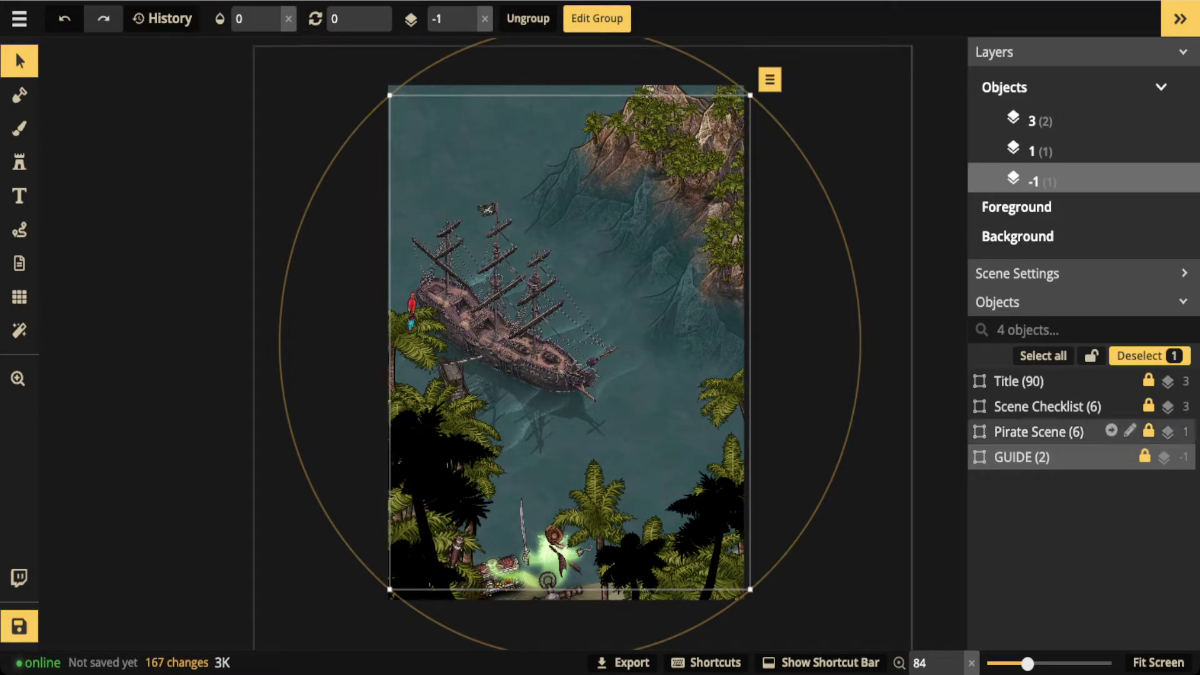
Reopen the Pirate Scene group for editing and darken the brush's water texture on the background layer to brightness 48
left_click(1128, 431)
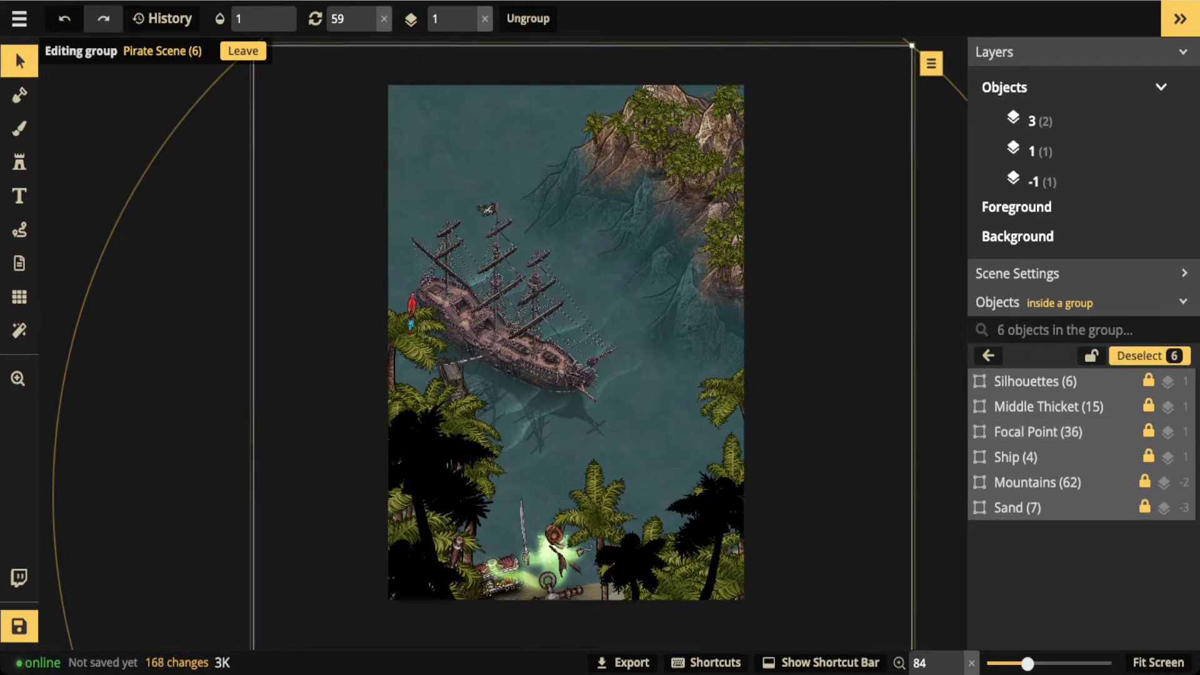
left_click(20, 128)
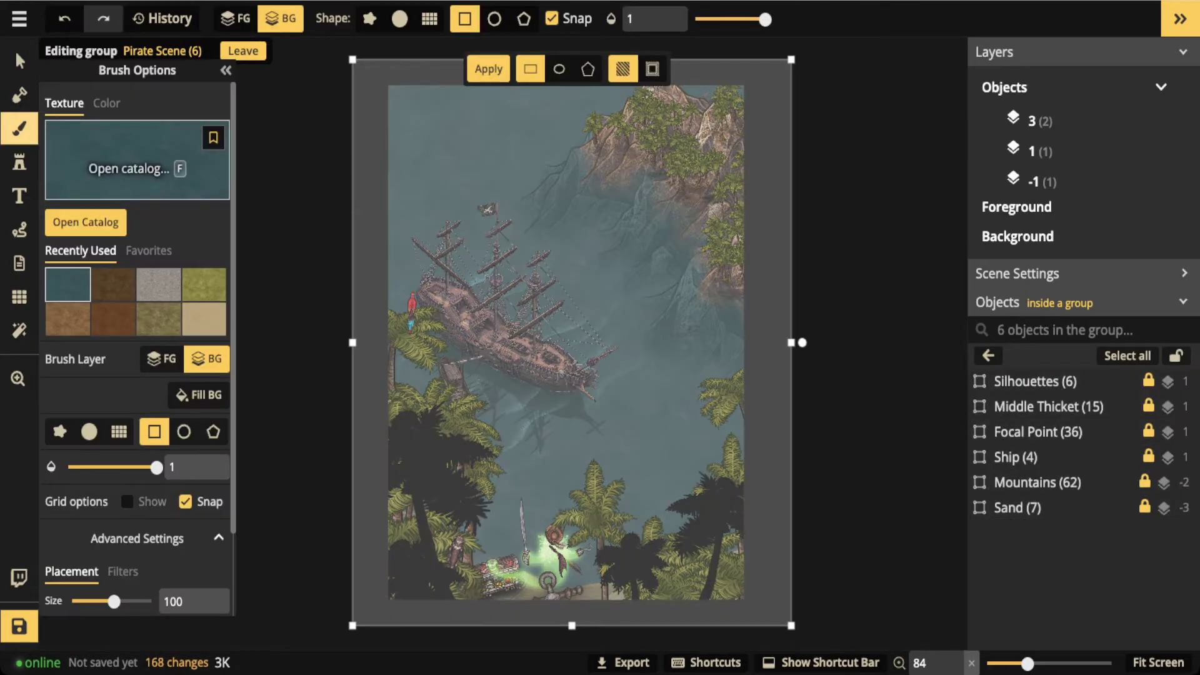
key("f")
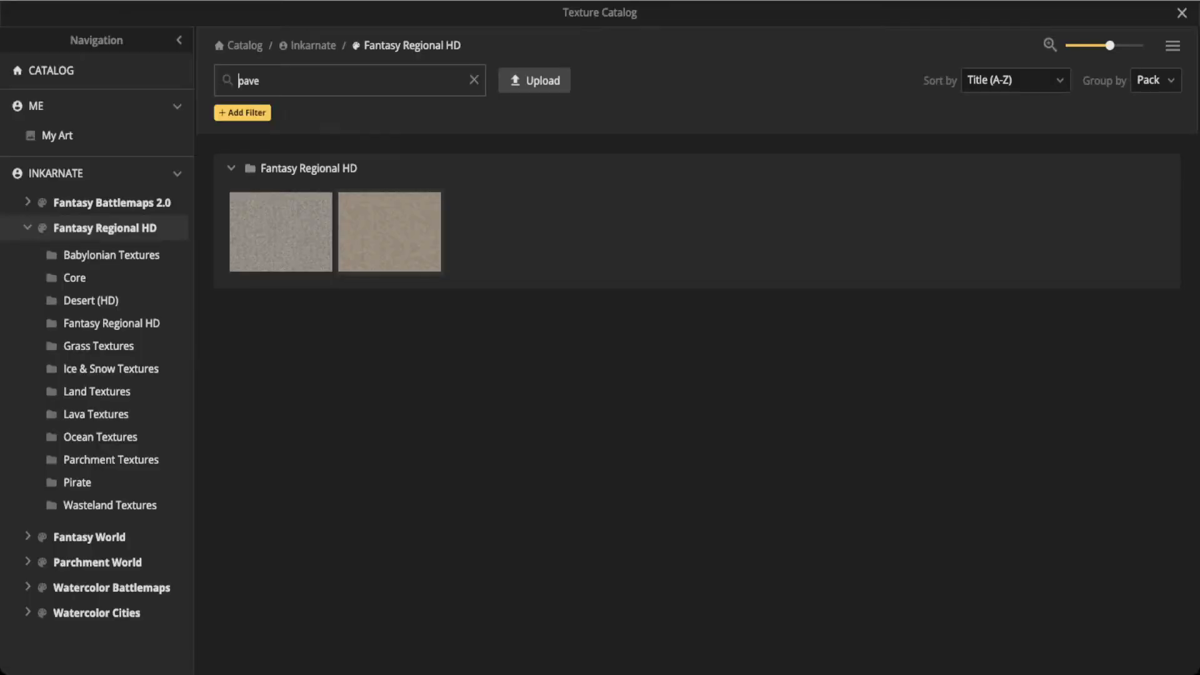
key("Escape")
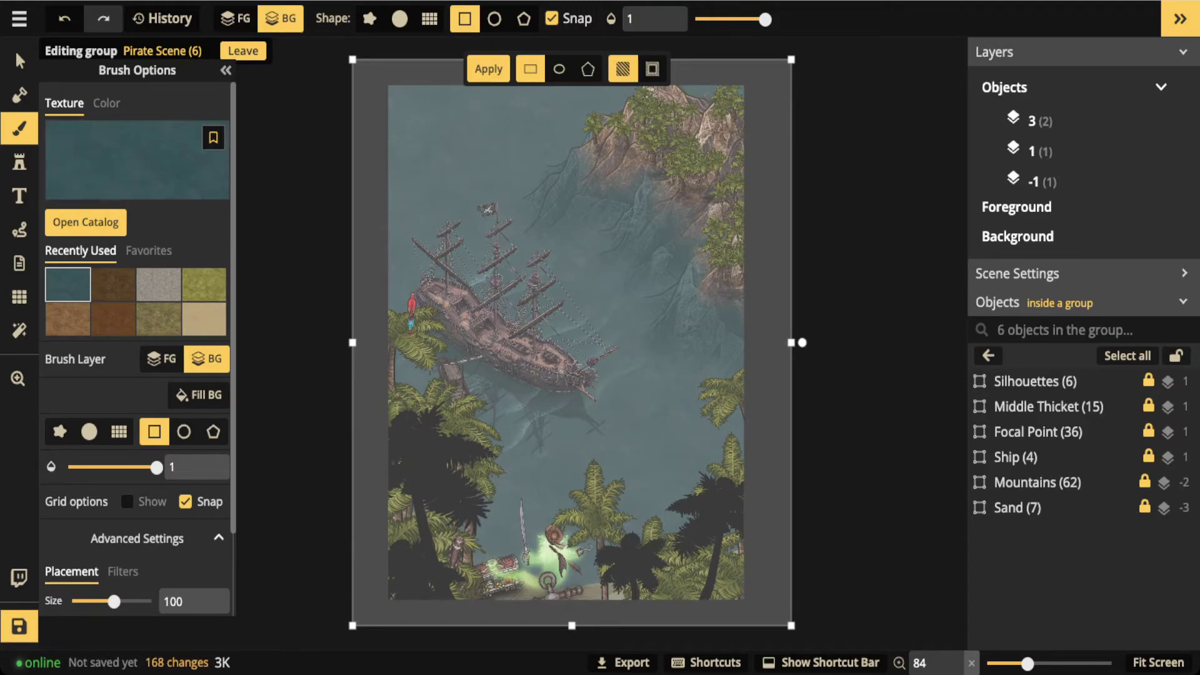
scroll(136, 350, "down", 2)
left_click(123, 477)
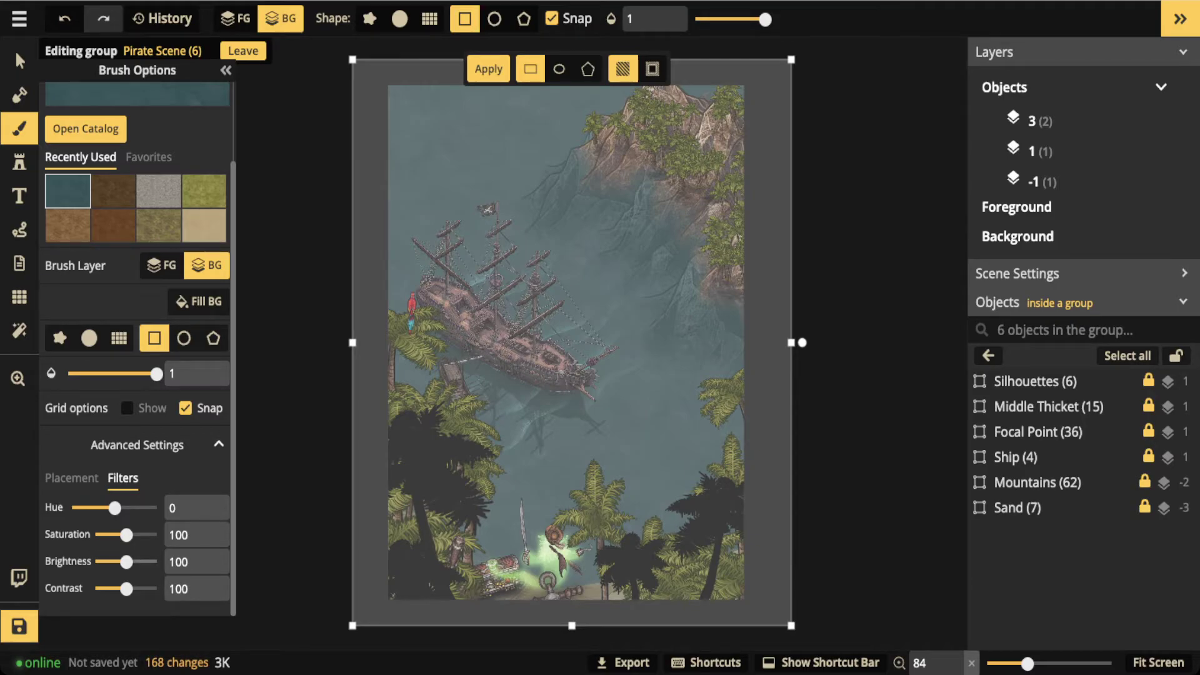
left_click(111, 561)
left_click_drag(111, 562, 109, 561)
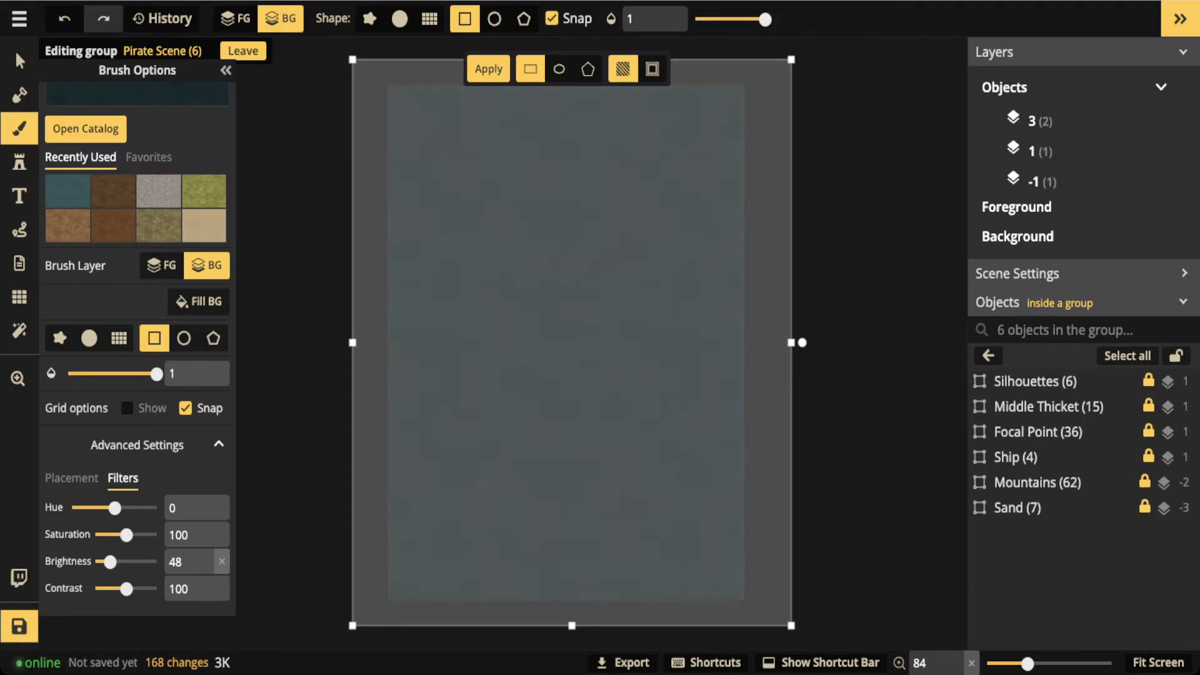
Paint the dark water texture over the scene's upper-left edges with a round brush at size 200 and opacity 0.31
left_click(399, 18)
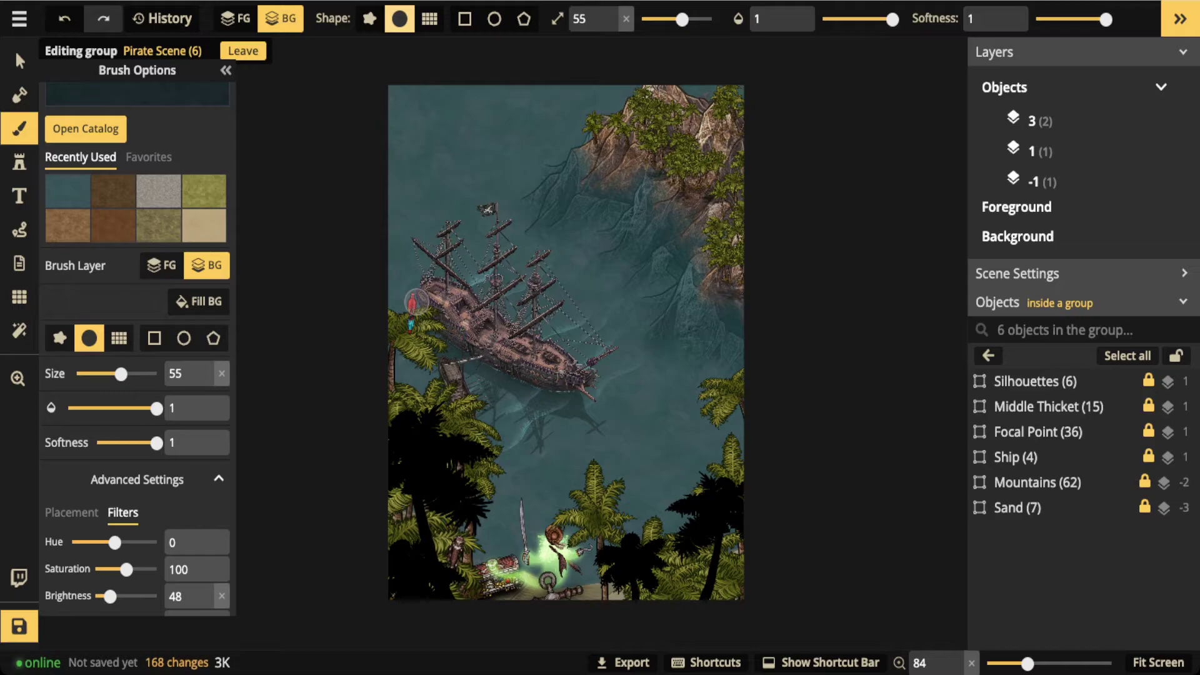
left_click(844, 19)
key("w")
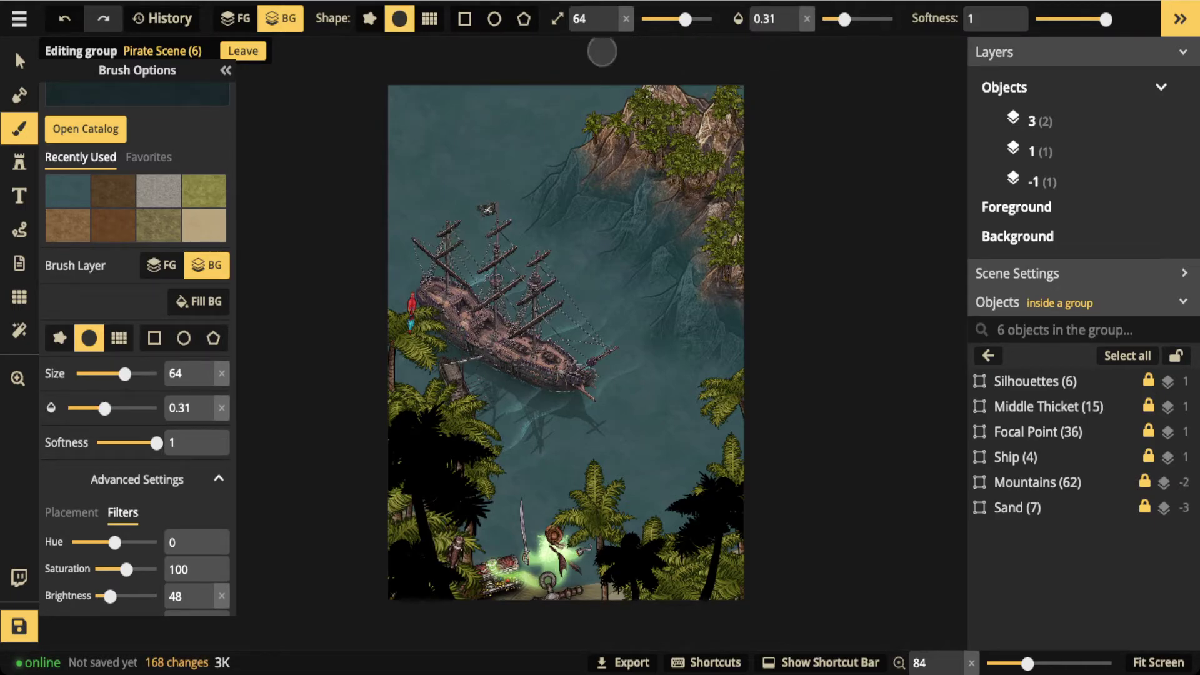
key("w")
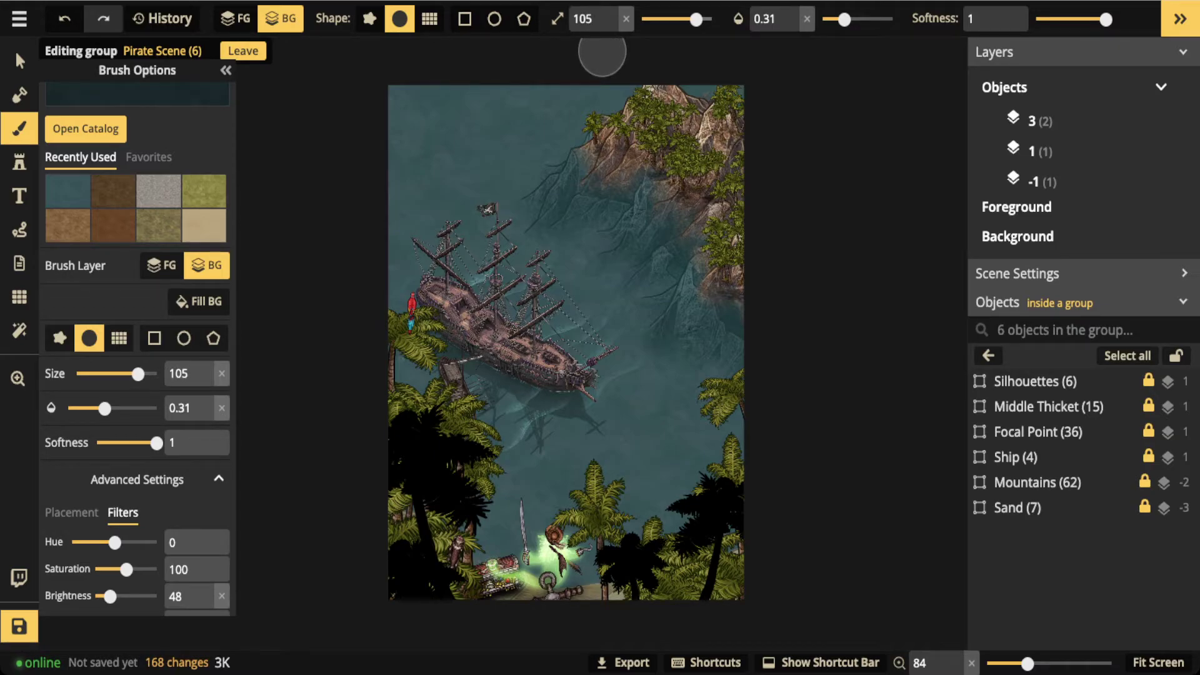
key("w")
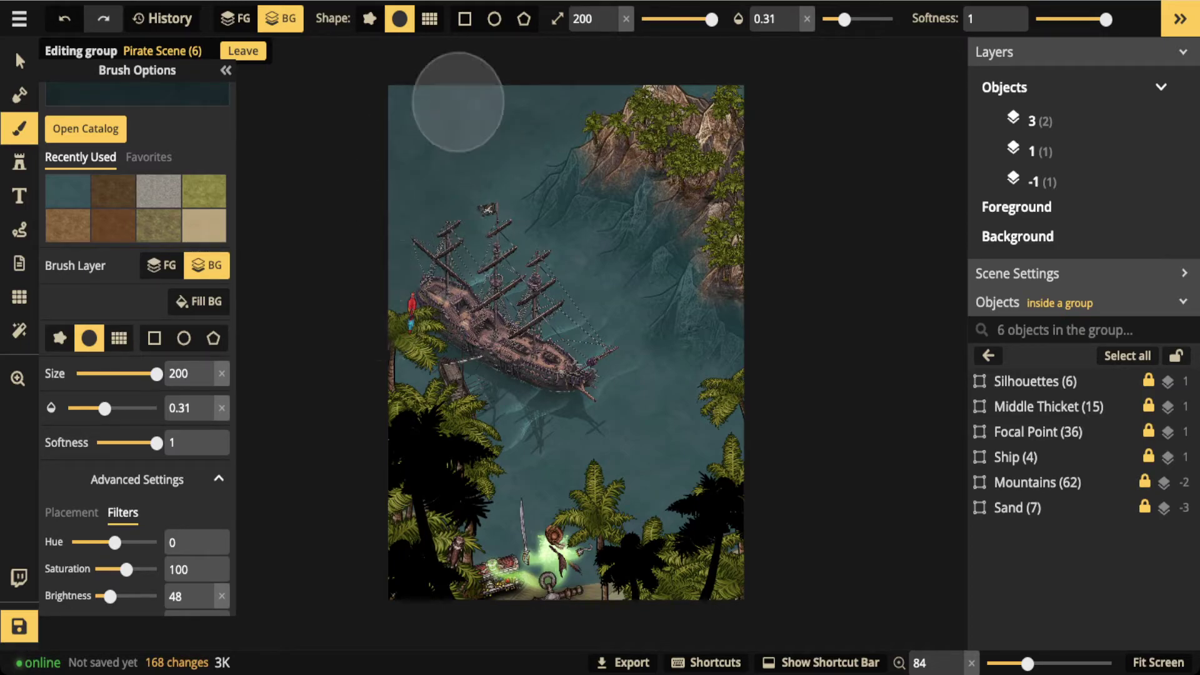
left_click_drag(456, 102, 601, 75)
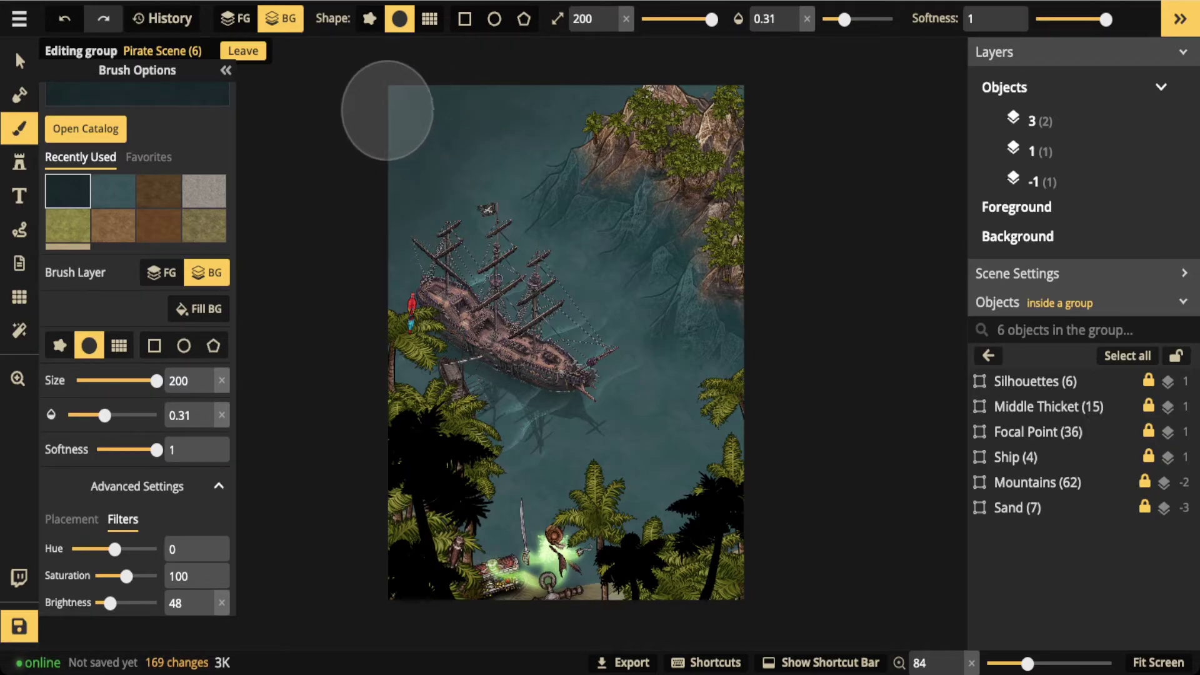
mouse_move(548, 81)
left_mouse_down()
mouse_move(443, 133)
mouse_move(384, 225)
mouse_move(315, 280)
left_mouse_up()
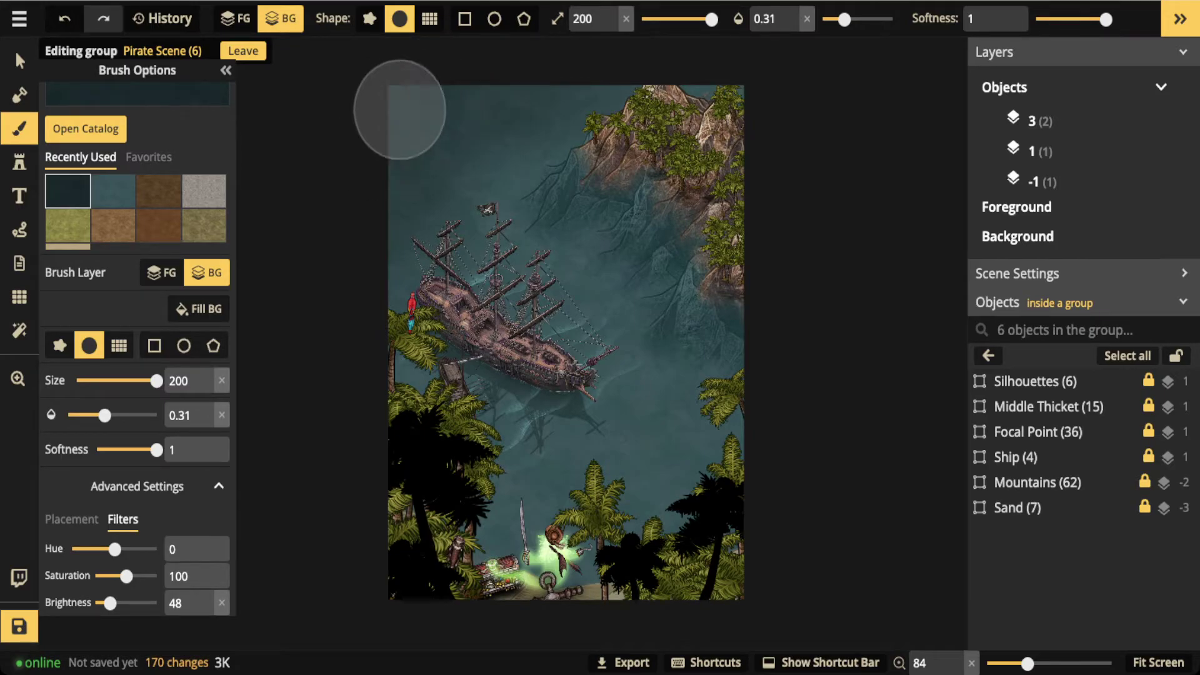
Paint the dark water texture along the scene's remaining edges, covering the upper corners, the left side and the lower palms
mouse_move(403, 97)
left_mouse_down()
mouse_move(369, 160)
mouse_move(362, 121)
left_mouse_up()
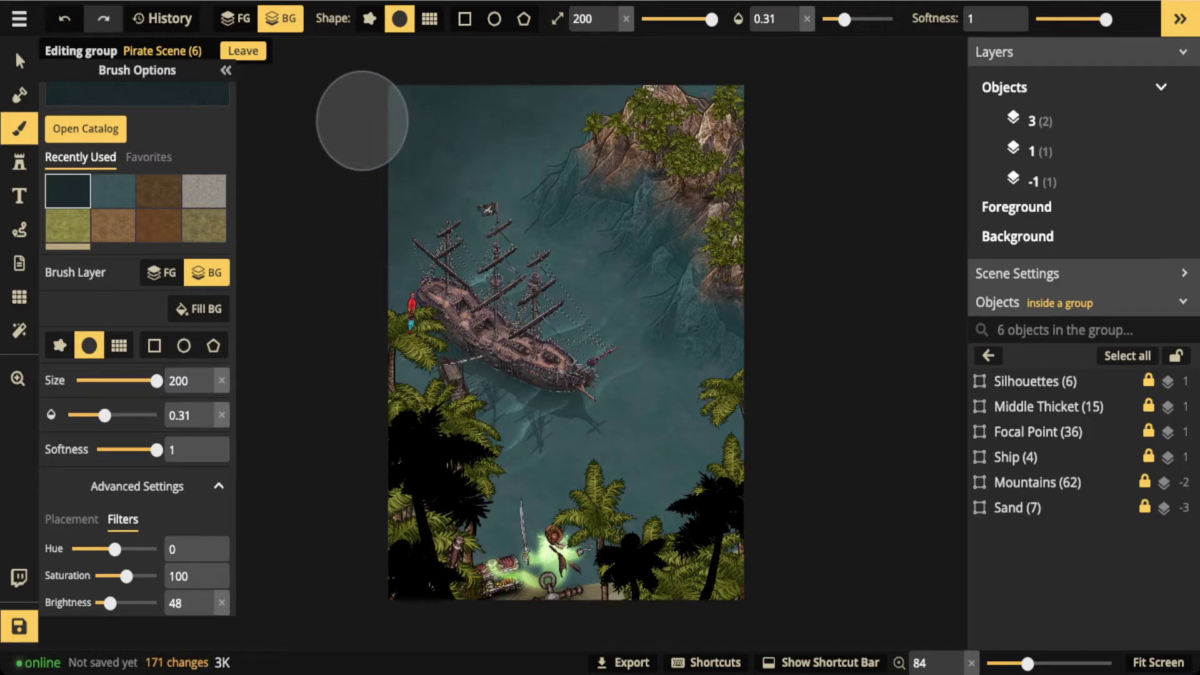
mouse_move(710, 62)
left_mouse_down()
mouse_move(752, 107)
mouse_move(704, 64)
mouse_move(725, 95)
mouse_move(816, 88)
mouse_move(680, 92)
mouse_move(757, 100)
mouse_move(795, 126)
left_mouse_up()
mouse_move(559, 59)
left_mouse_down()
mouse_move(591, 83)
mouse_move(636, 80)
mouse_move(741, 116)
left_mouse_up()
mouse_move(385, 267)
left_mouse_down()
mouse_move(383, 324)
mouse_move(411, 354)
left_mouse_up()
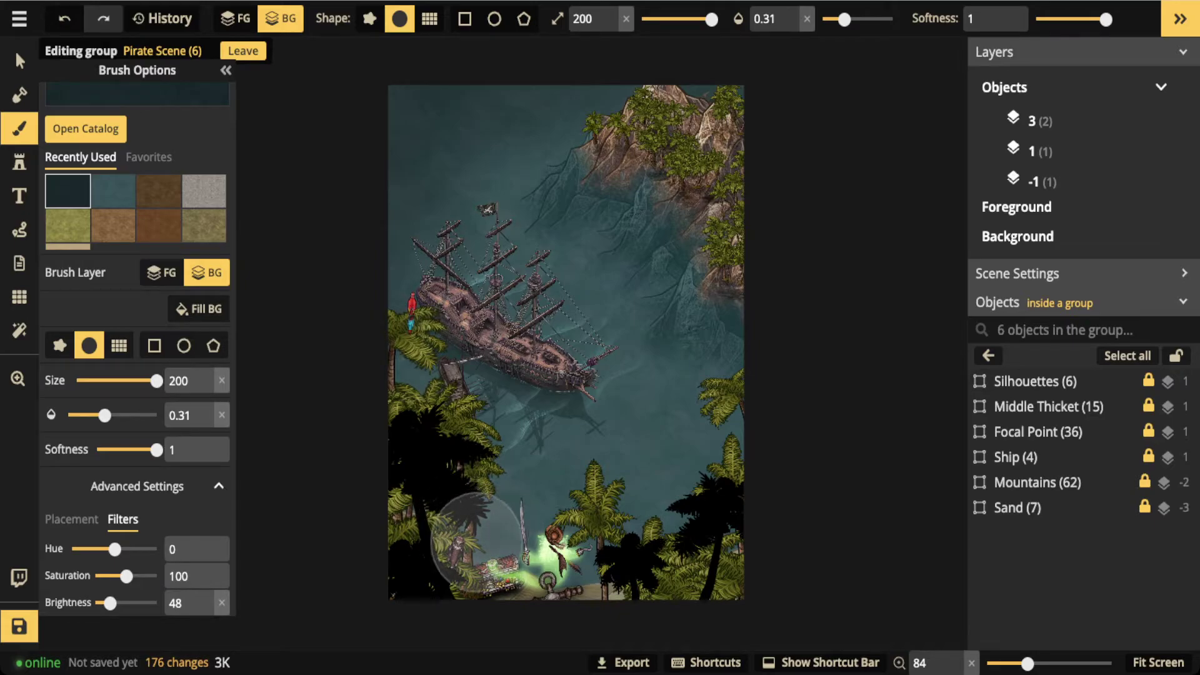
left_click_drag(497, 524, 487, 545)
left_click_drag(758, 463, 722, 489)
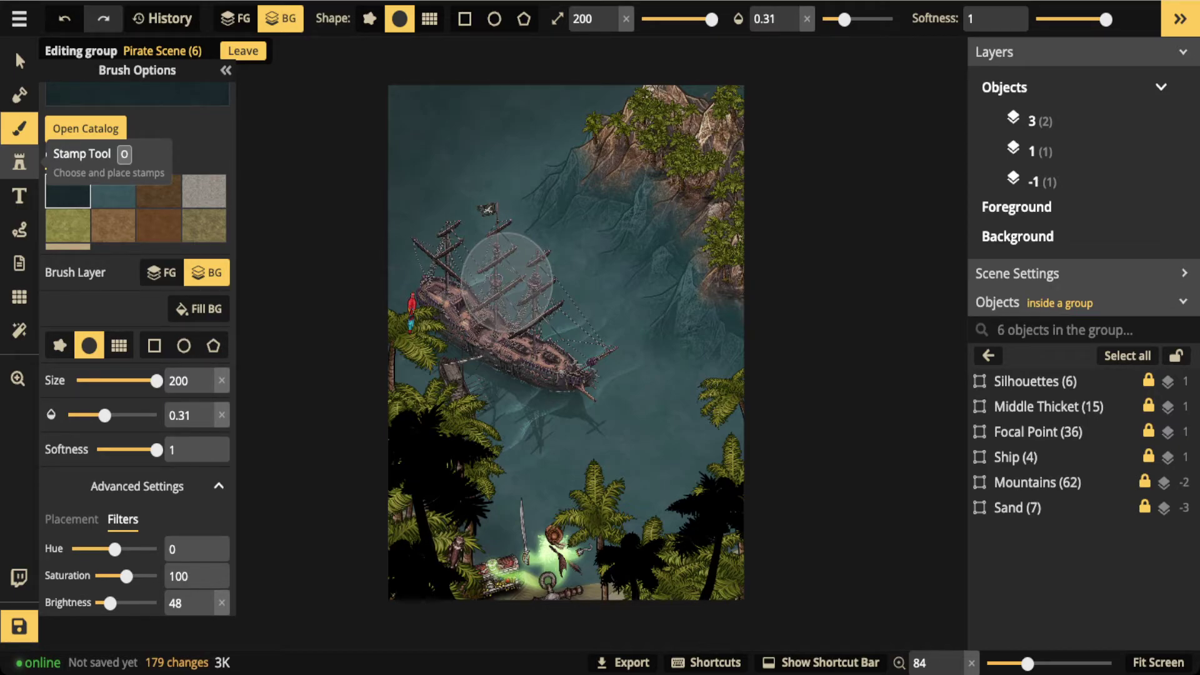
Stamp the third soft round light over the water below the ship's bow, in Overlay mode at size 310 on layer 5
left_click(19, 163)
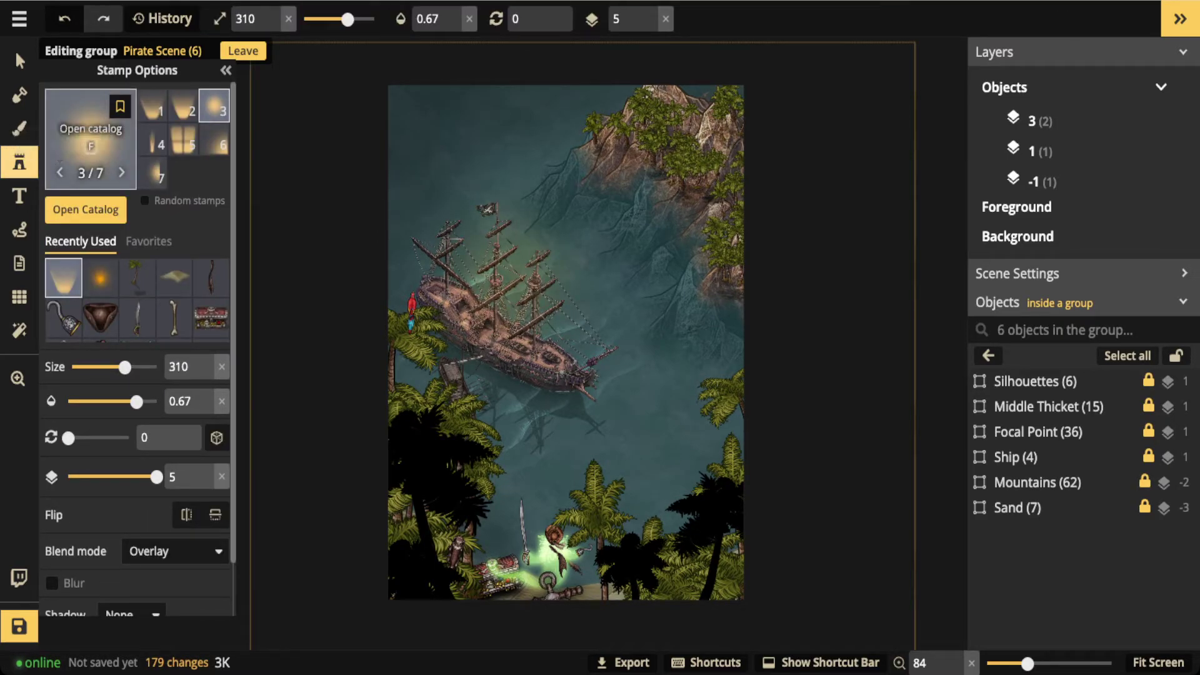
left_click(90, 137)
key("Escape")
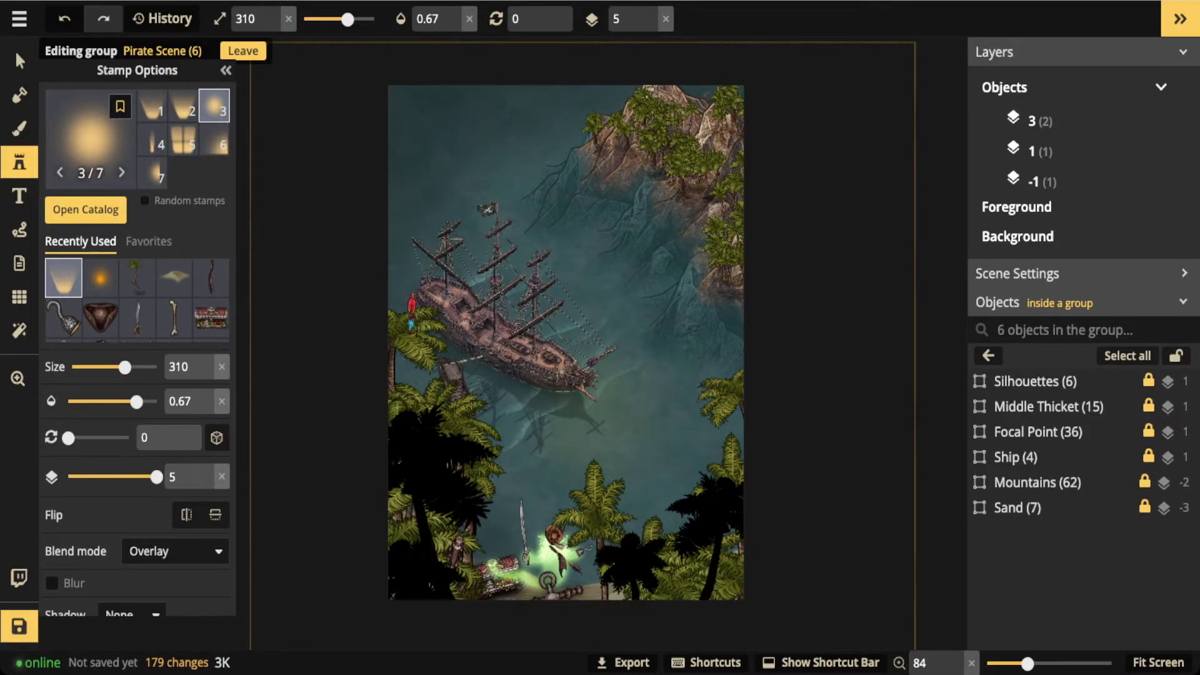
left_click(600, 412)
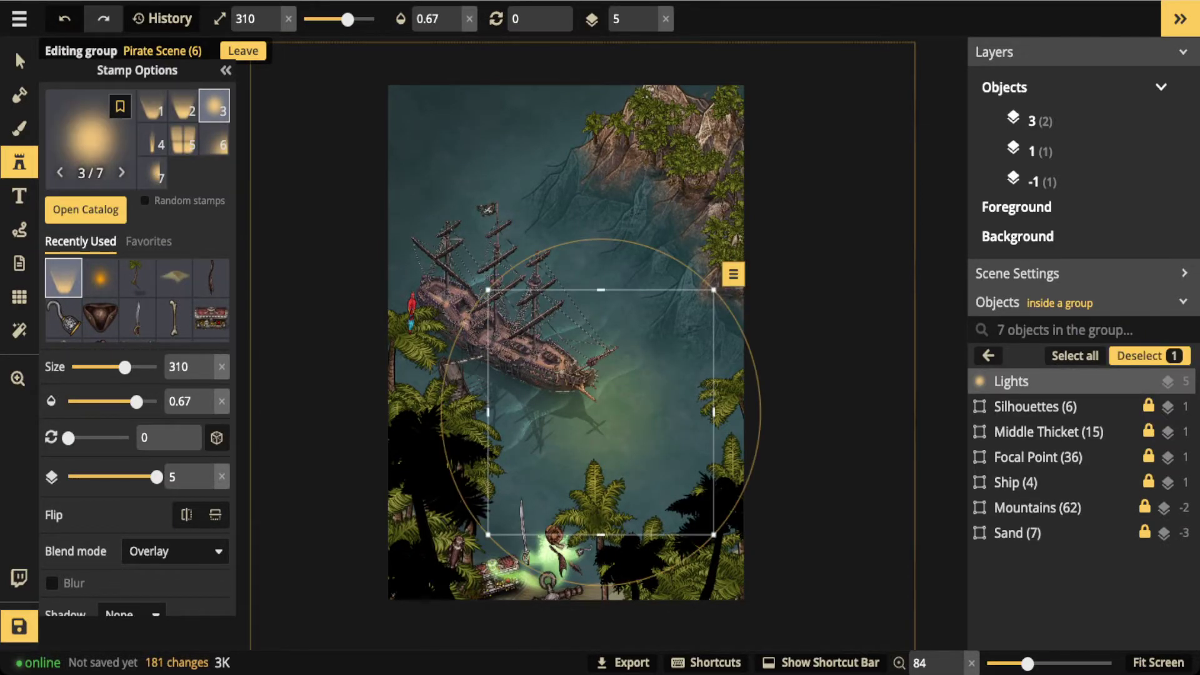
Turn the placed light white with saturation 0, flatten its height slightly and reset its opacity to 1
key("s")
left_click(137, 388)
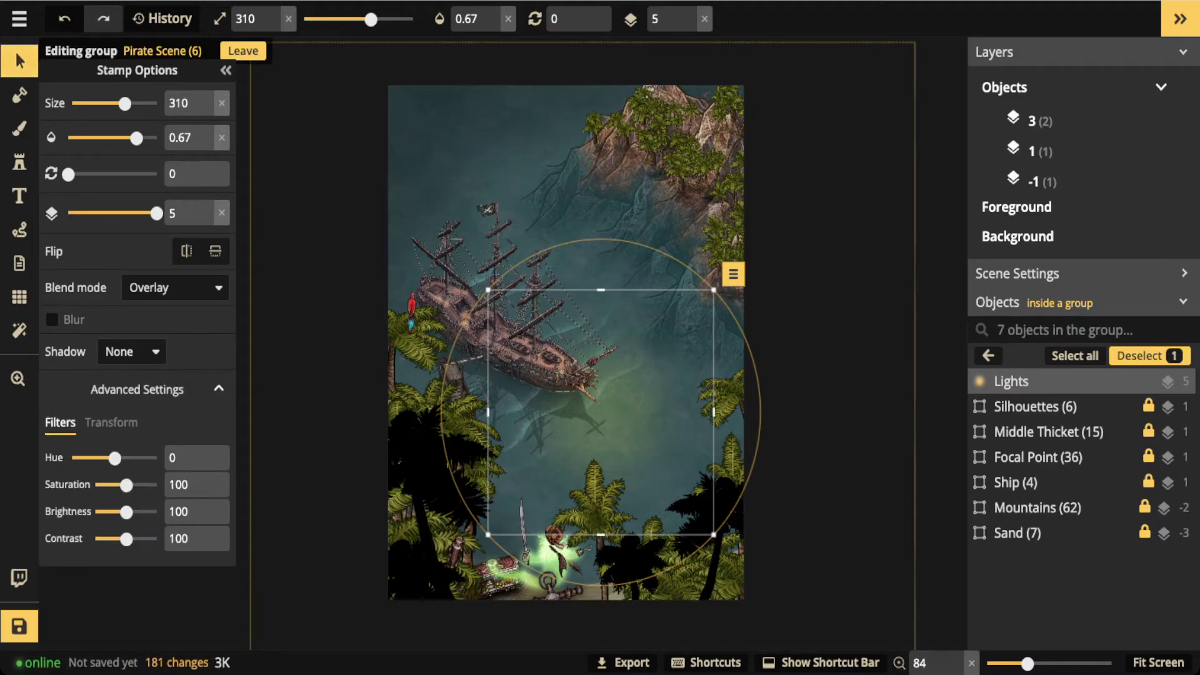
left_click_drag(126, 485, 95, 485)
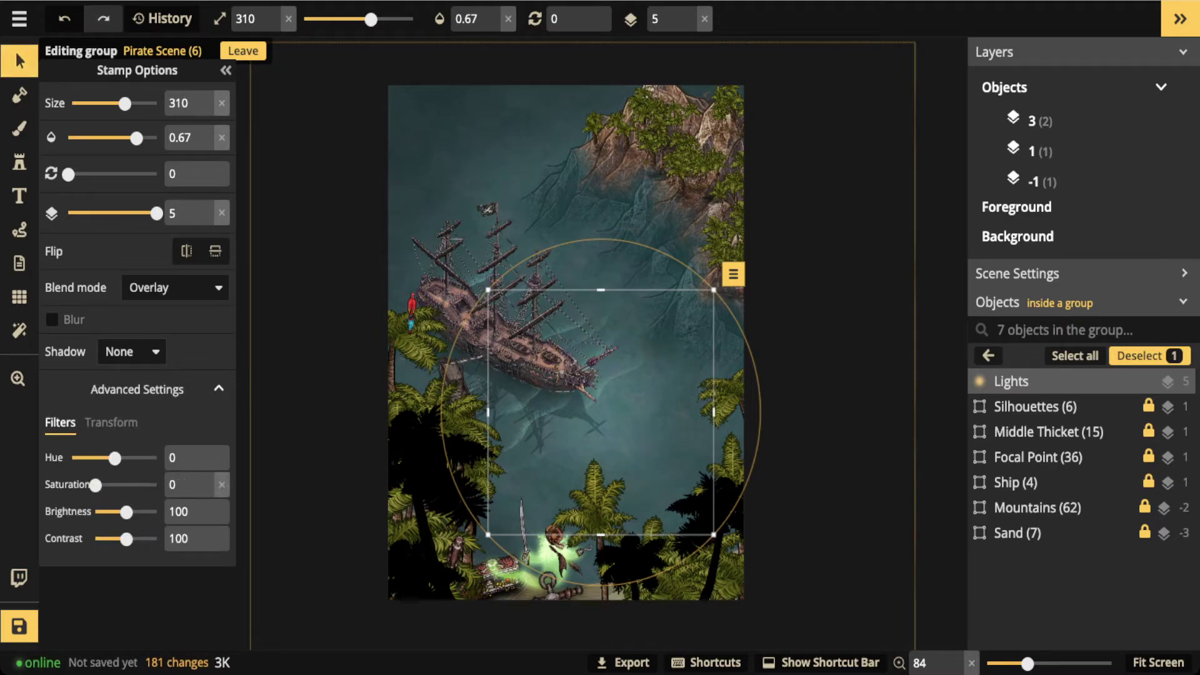
left_click_drag(600, 535, 601, 520)
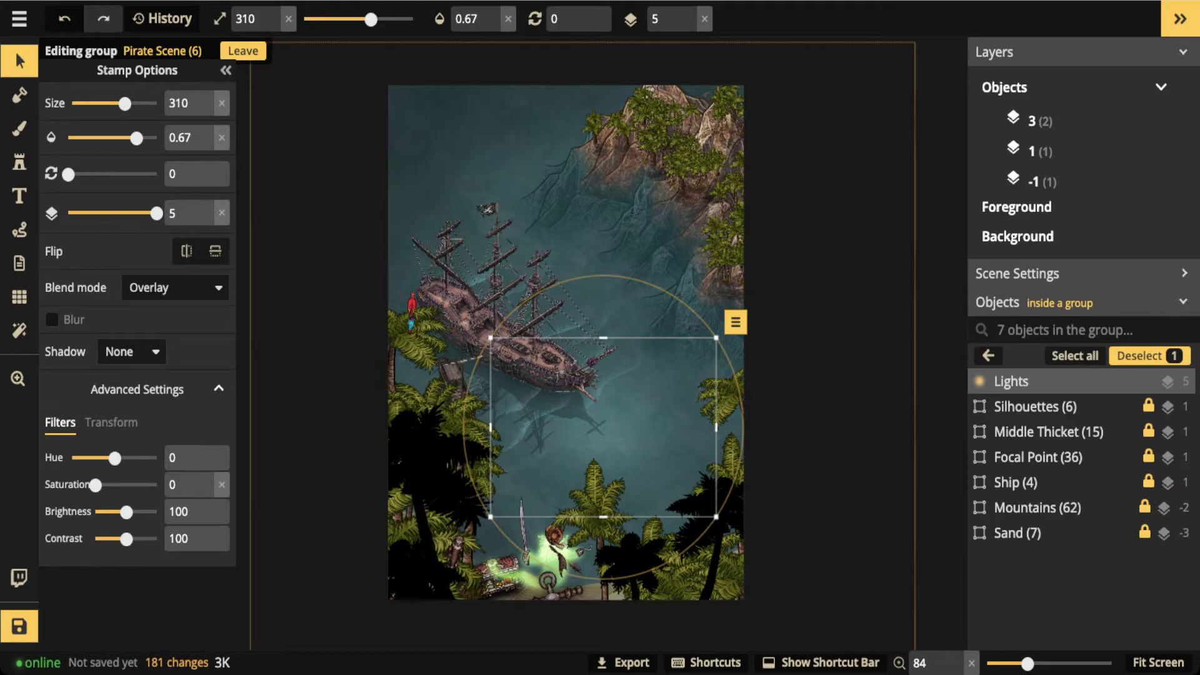
left_click(508, 19)
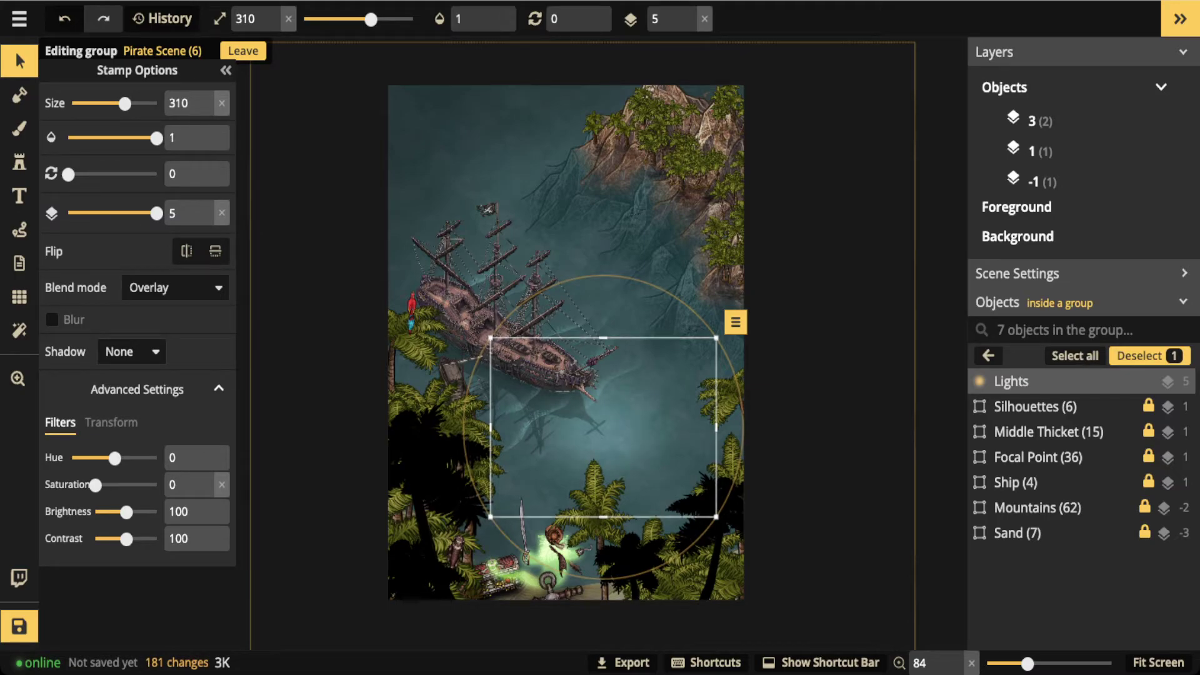
Move the white light between the ship's masts and the mountains, and paste a copy over the water around the bow
left_click_drag(603, 427, 549, 235)
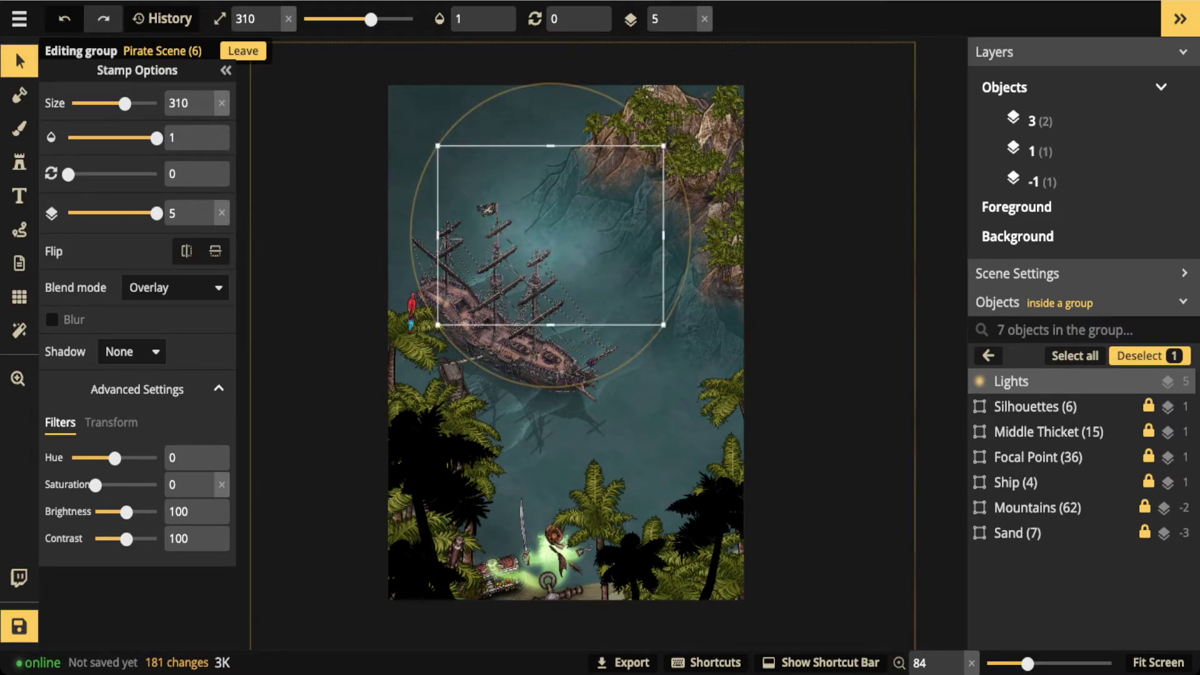
key("ctrl+v")
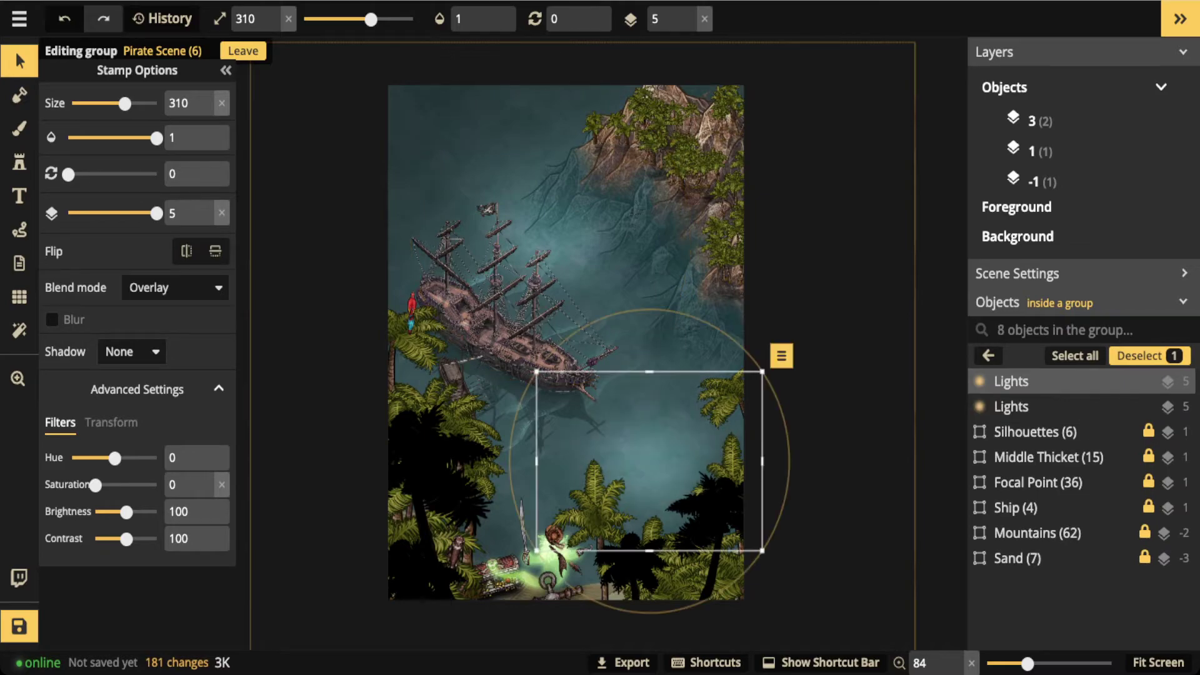
left_click_drag(649, 461, 584, 392)
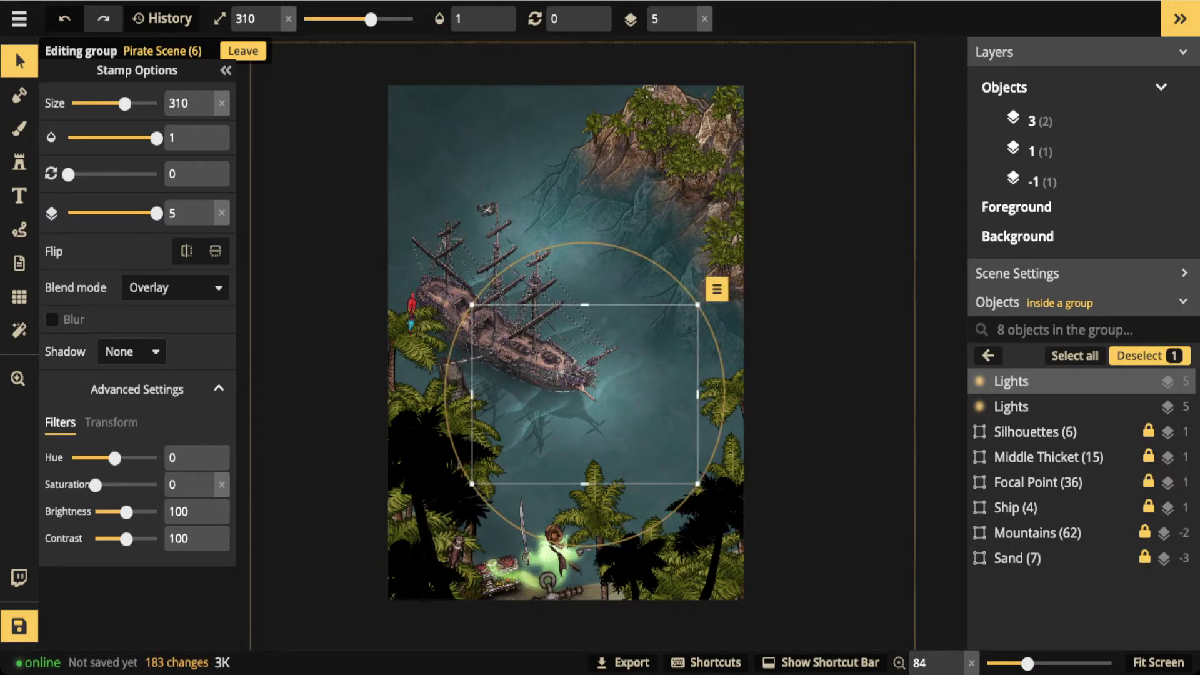
Set the light stamp's brightness to 0 and place it as a dark shadow in the scene's upper-left corner
left_click(20, 162)
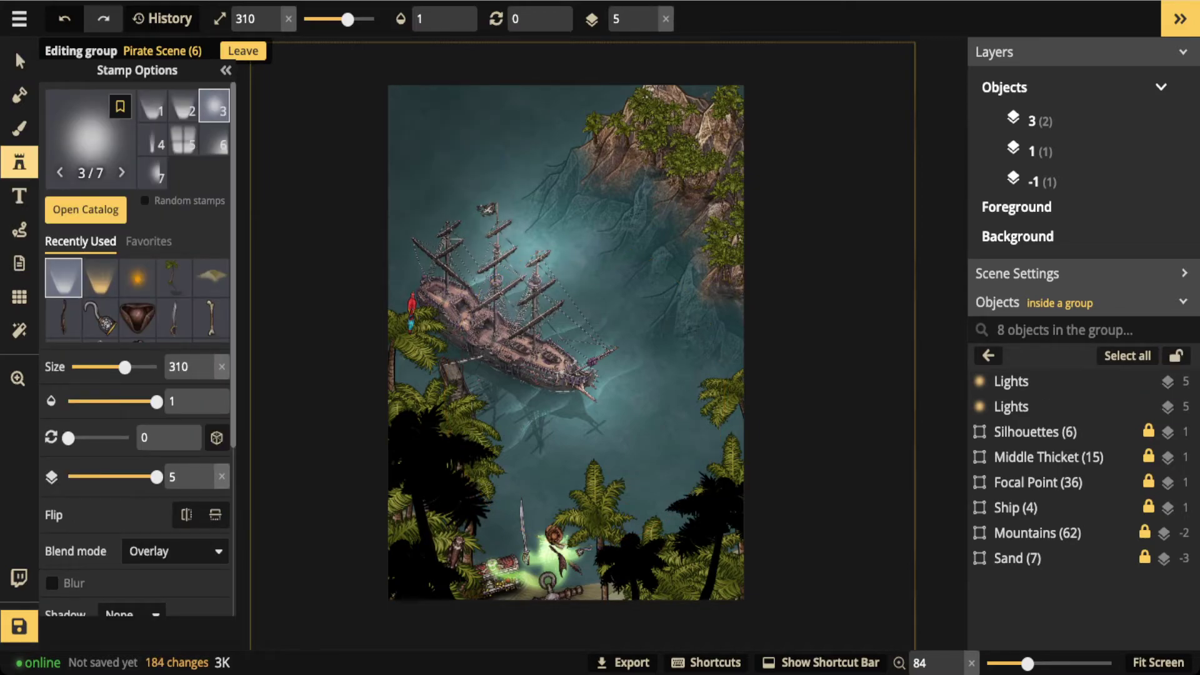
scroll(136, 343, "down", 4)
left_click(123, 435)
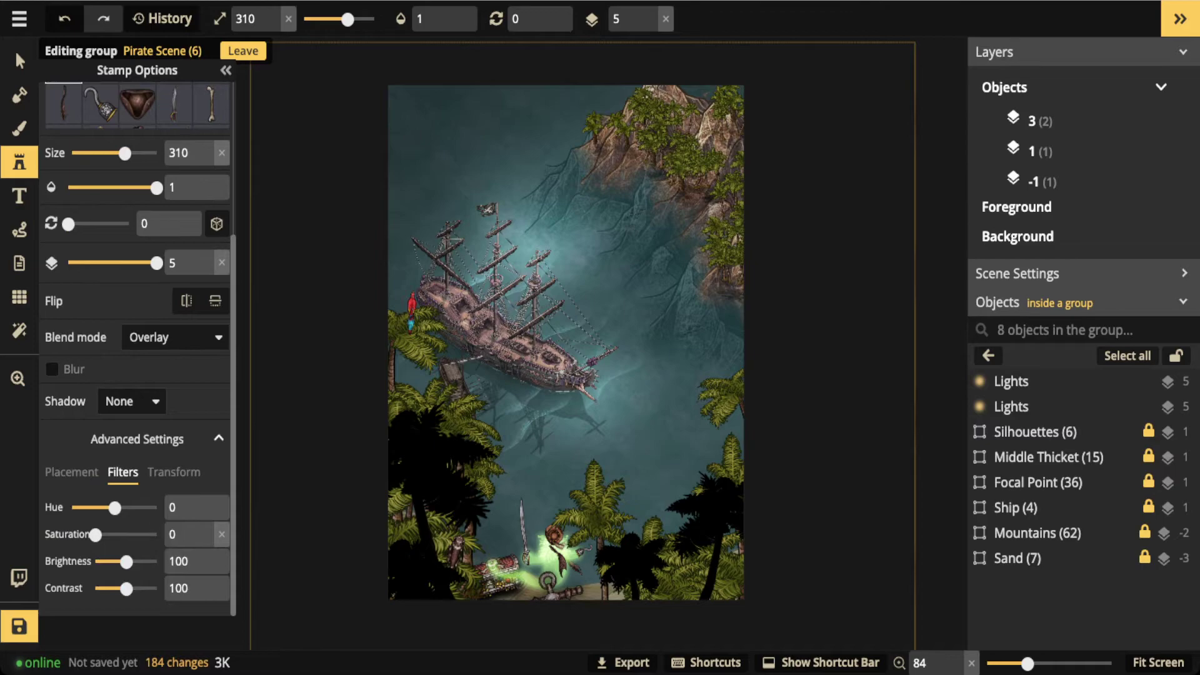
left_click_drag(126, 561, 95, 561)
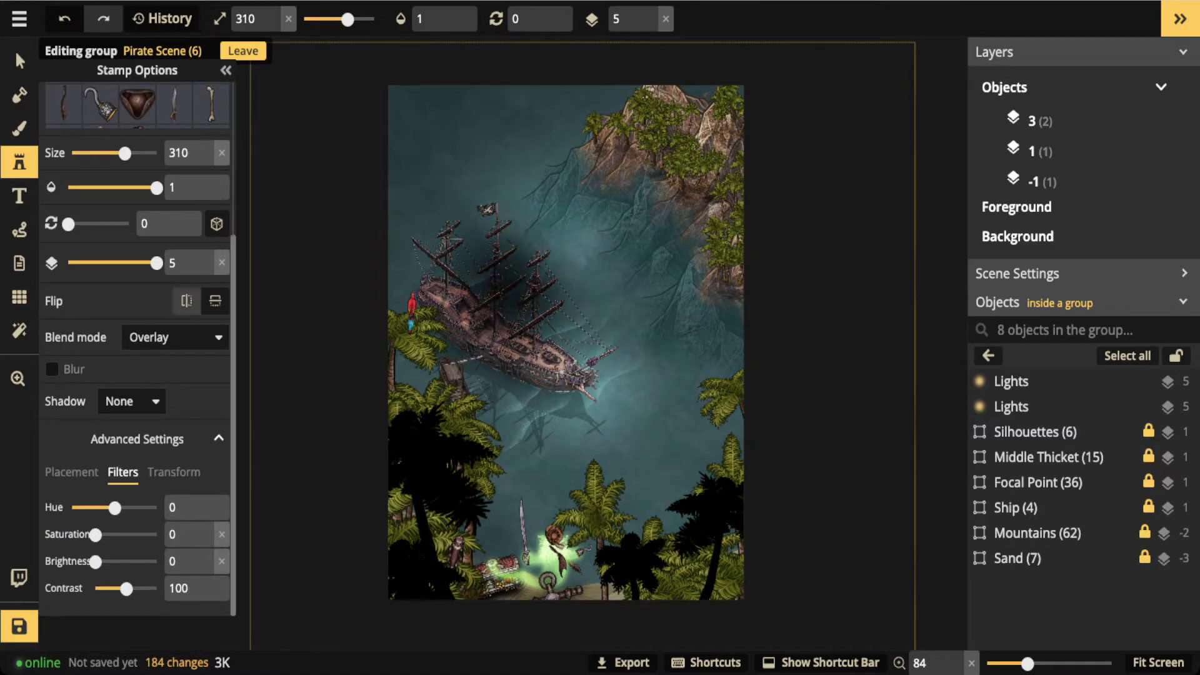
left_click(417, 125)
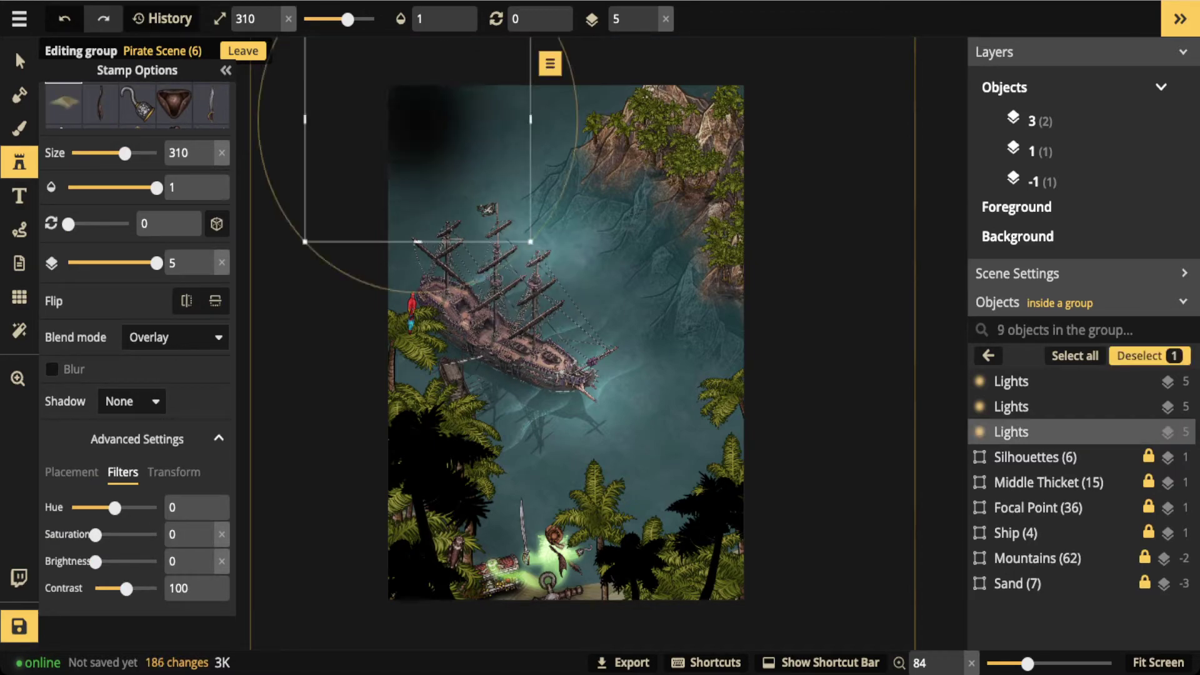
Soften the corner shadow to opacity 0.35, enlarge it slightly and rotate it to 345
key("v")
left_click(488, 19)
type("0.35")
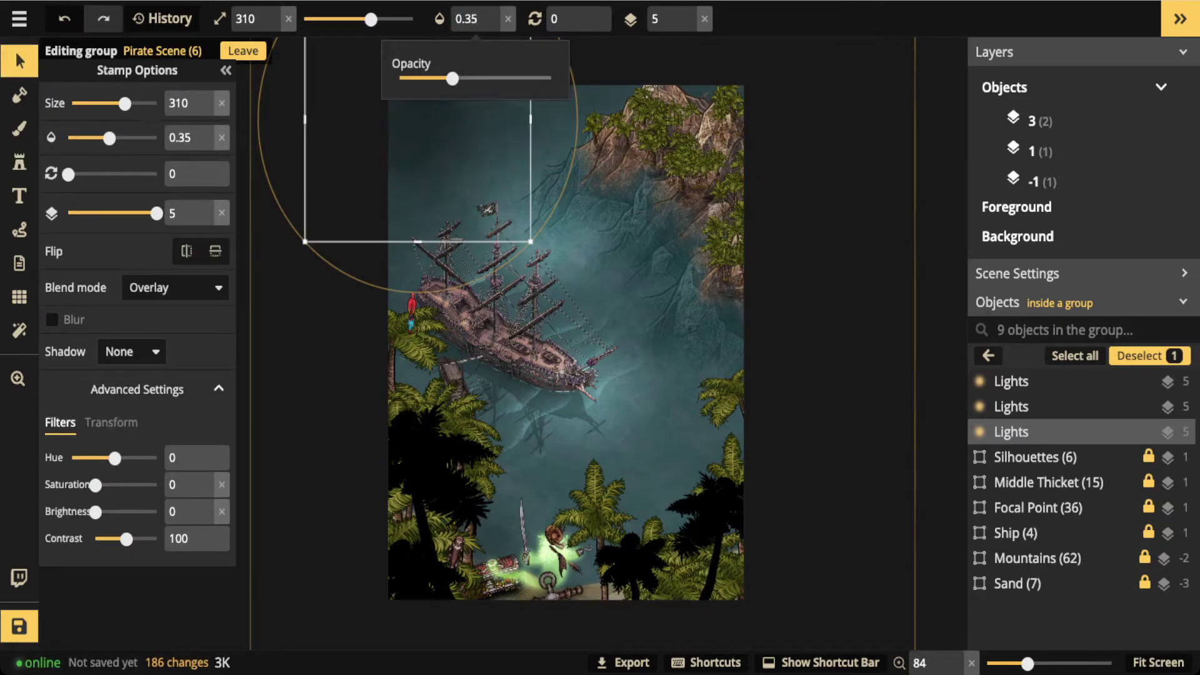
key("Return")
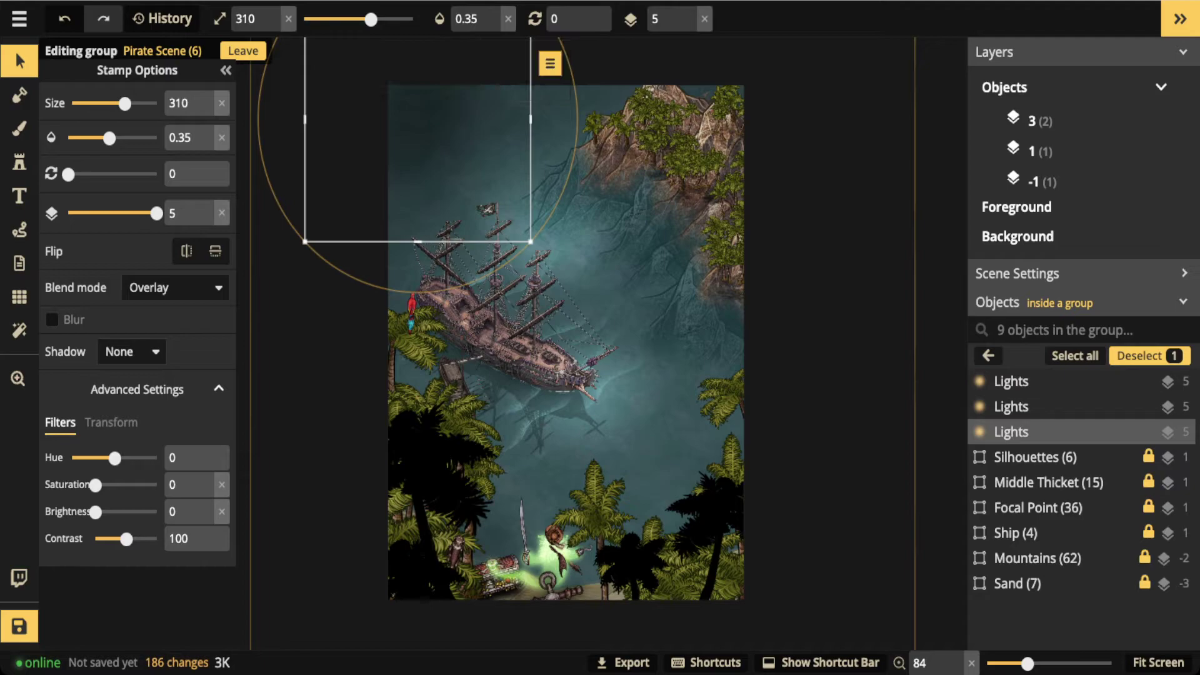
scroll(431, 156, "down", 1)
left_click_drag(431, 157, 430, 158)
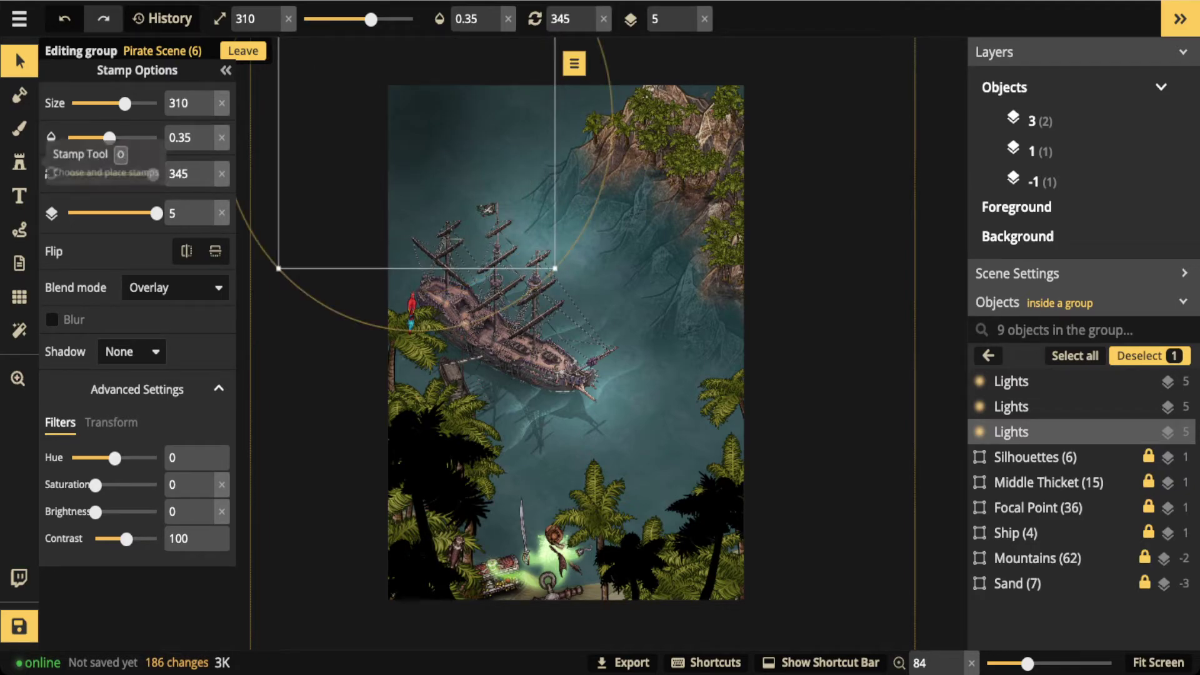
Place another dark light stamp at opacity 0.35 over the scene's upper-right corner on layer -5
left_click(20, 163)
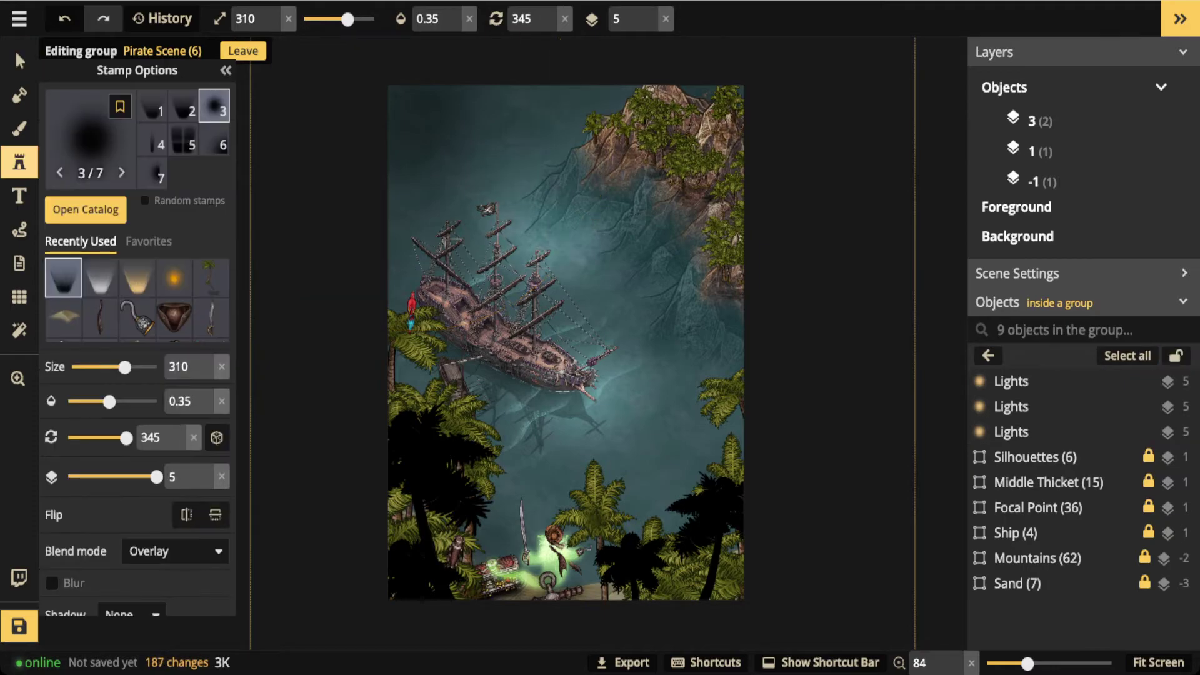
left_click(664, 19)
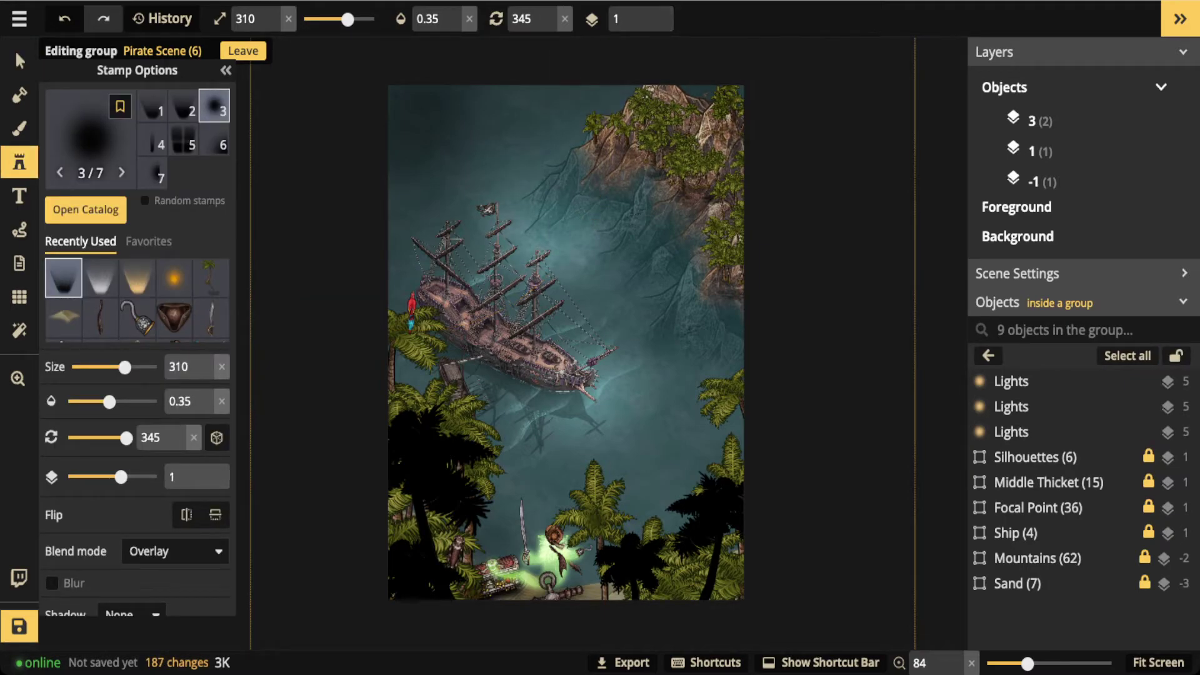
left_click(720, 108)
left_click_drag(719, 109, 714, 112)
left_click(665, 26)
left_click(650, 26)
left_click(650, 26)
left_click(650, 26)
left_click(650, 26)
left_click(650, 26)
mouse_move(714, 111)
left_mouse_down()
mouse_move(701, 112)
mouse_move(723, 97)
left_mouse_up()
key("Escape")
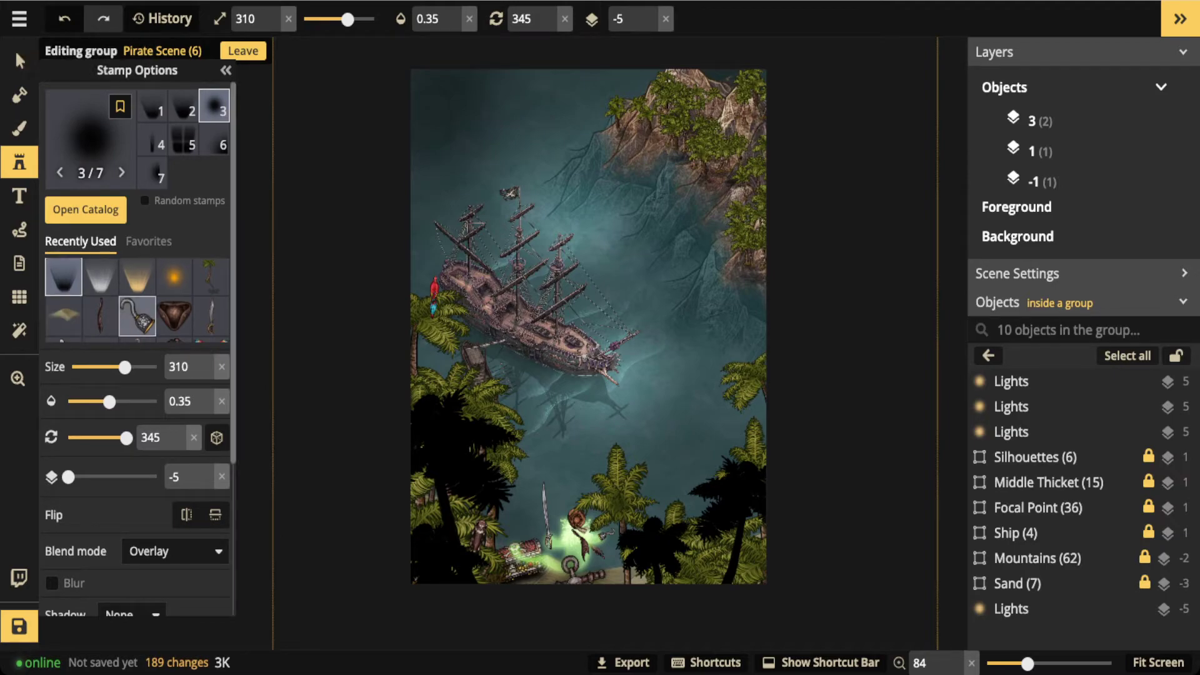
Choose the recently used wave stamp and set its blend mode to Overlay
scroll(137, 317, "down", 3)
left_click(136, 322)
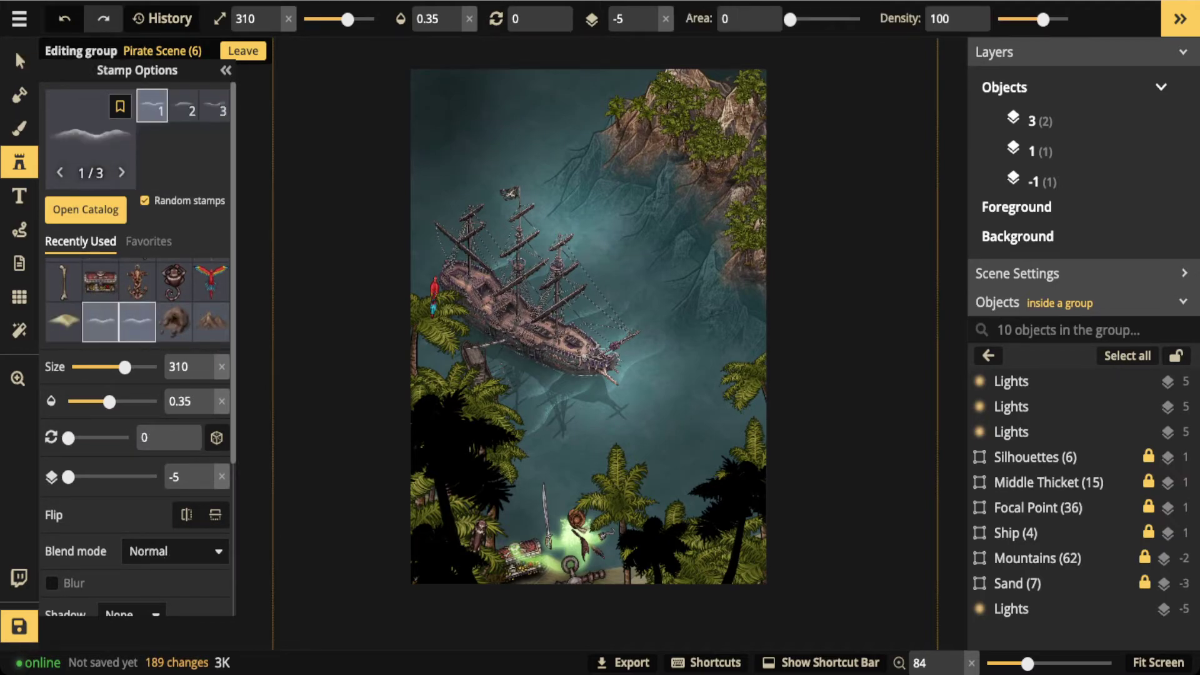
left_click(100, 321)
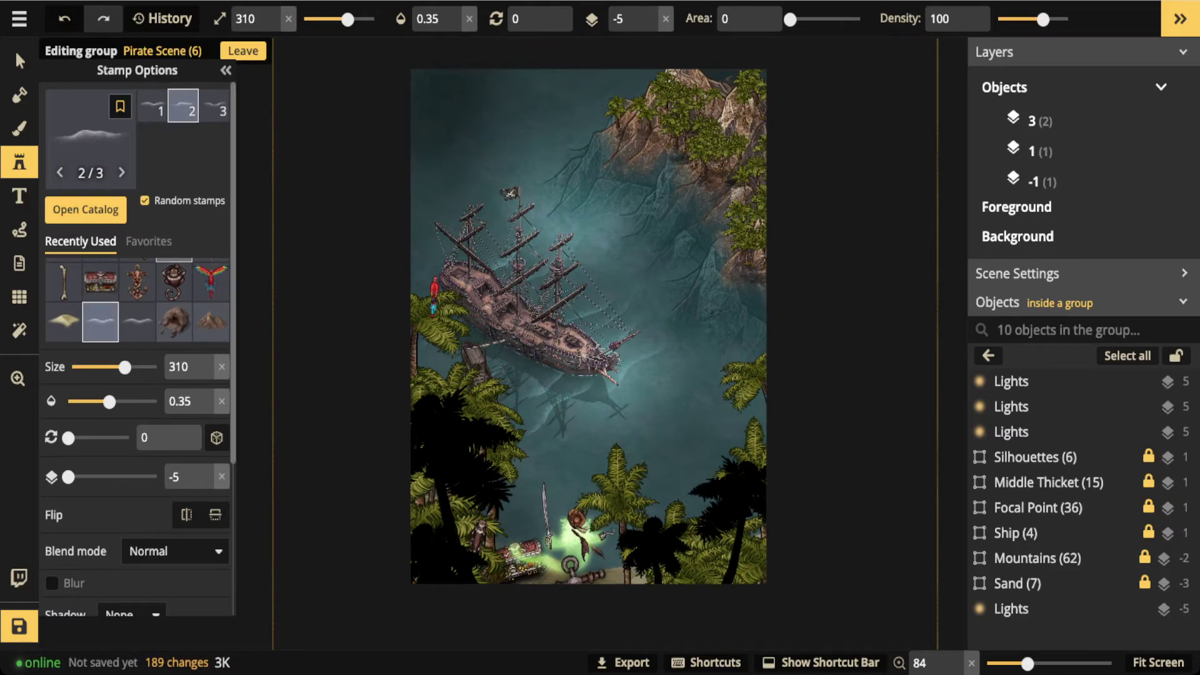
scroll(136, 350, "down", 3)
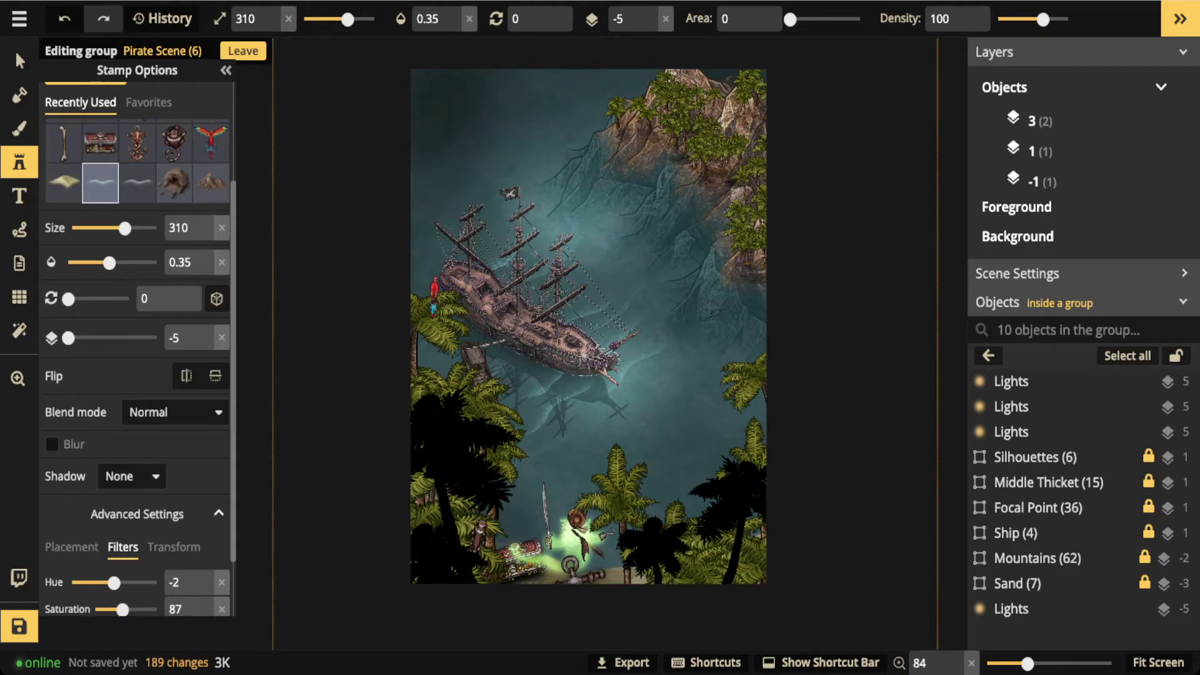
left_click(175, 412)
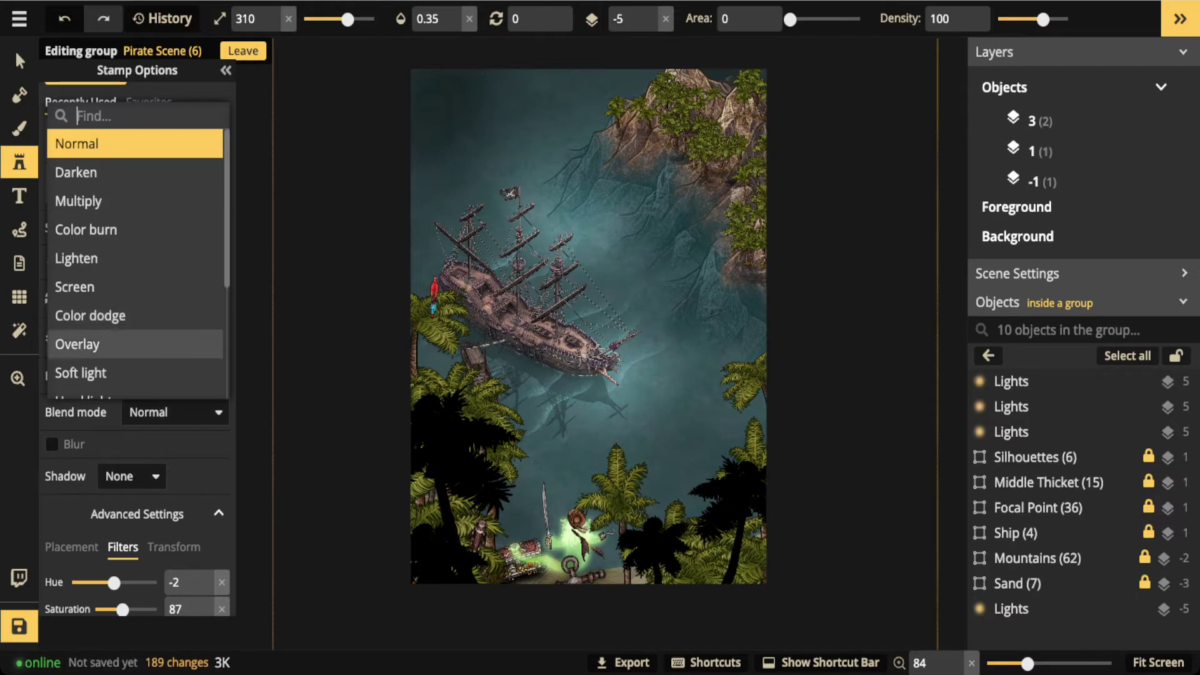
left_click(134, 344)
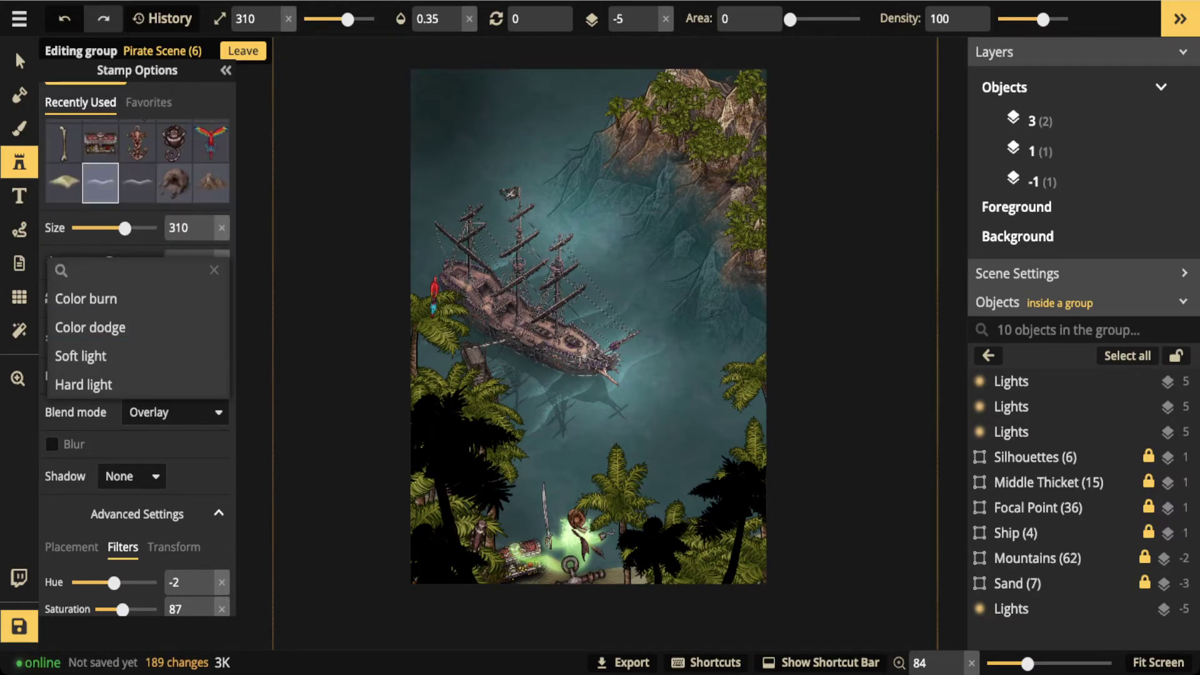
key("Escape")
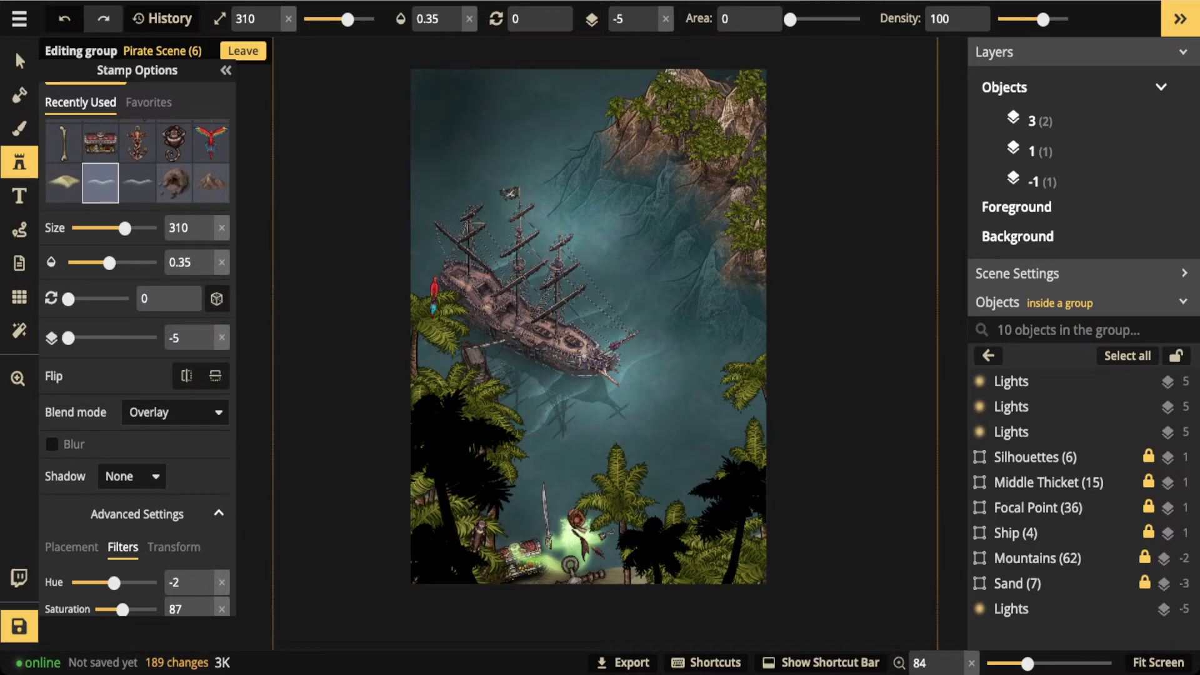
Place two wave stamps on layer -5, one rotated 150 off the ship's bow and one rotated 165 in the water by the sword
key("space")
left_click_drag(588, 326, 457, 243)
scroll(502, 387, "up", 4)
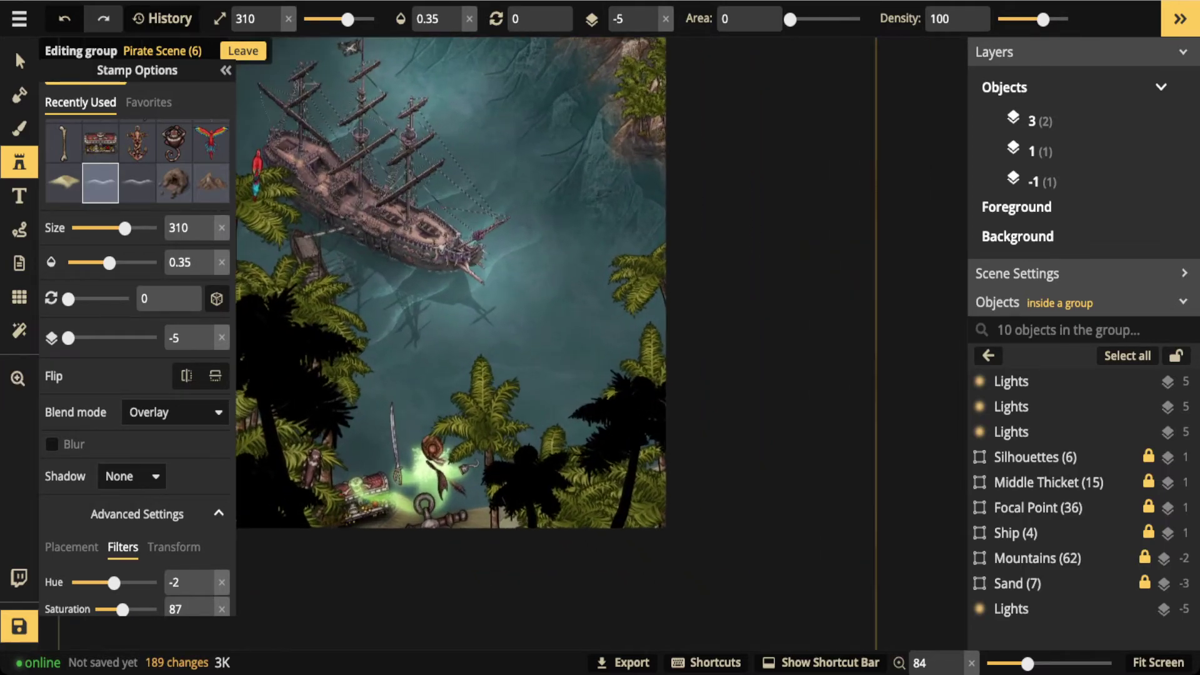
scroll(497, 383, "up", 1)
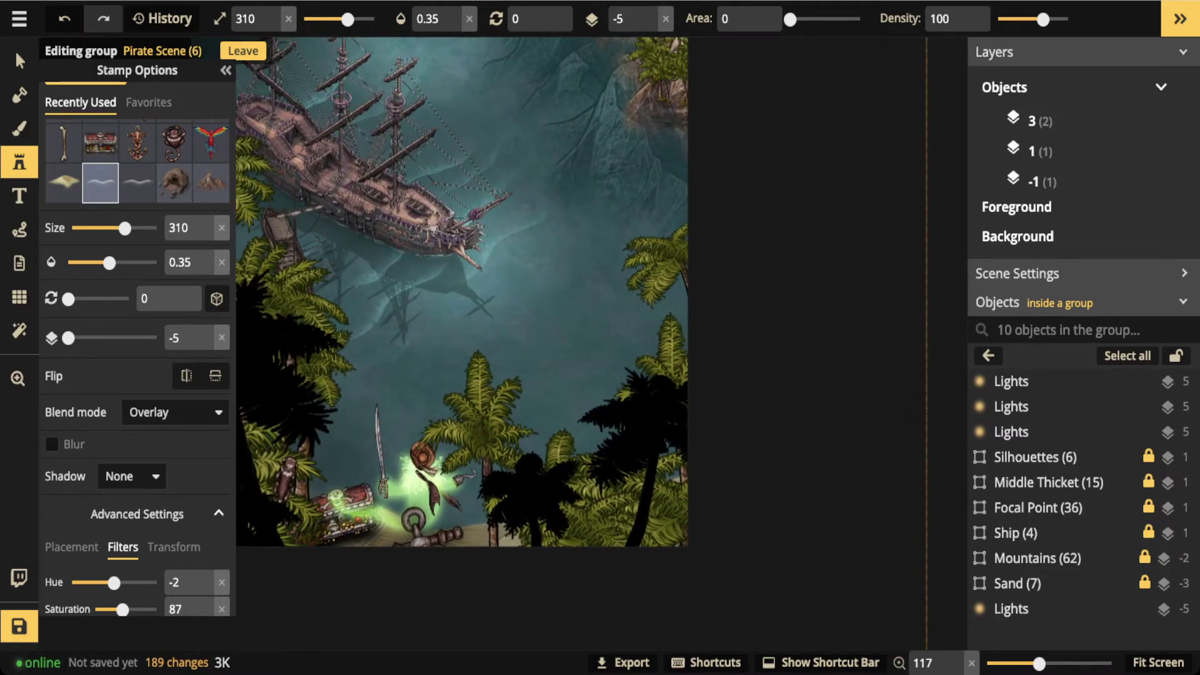
key("space")
left_click_drag(489, 372, 496, 367)
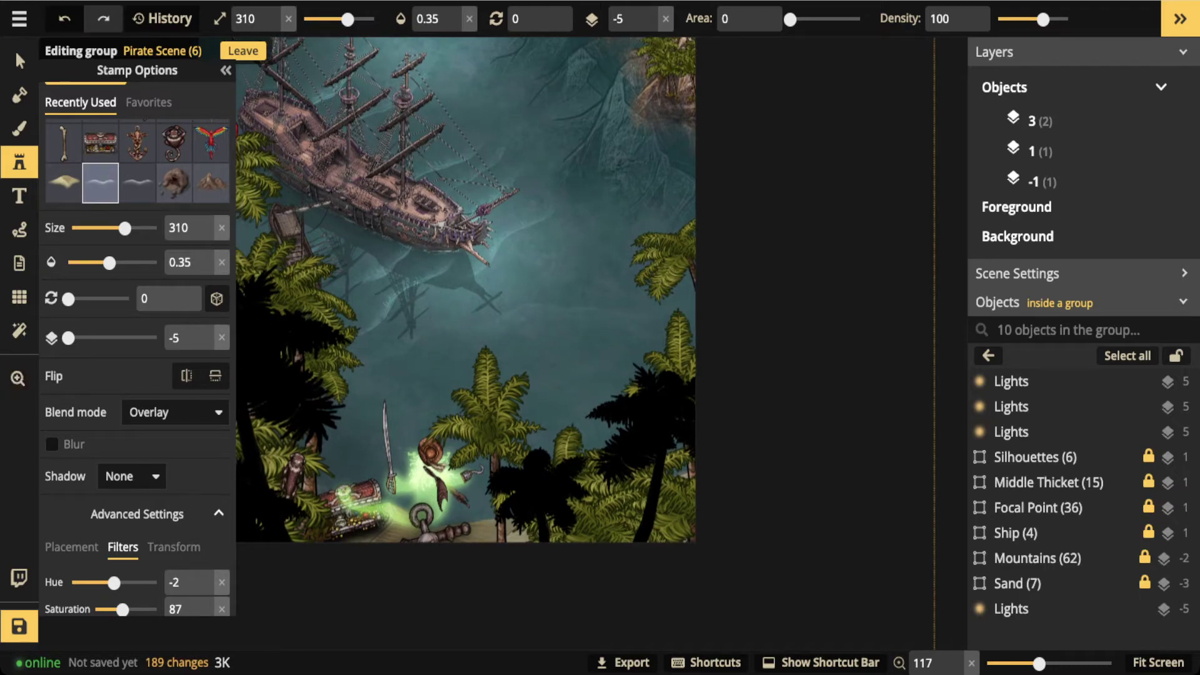
scroll(496, 368, "up", 8)
scroll(496, 367, "up", 2)
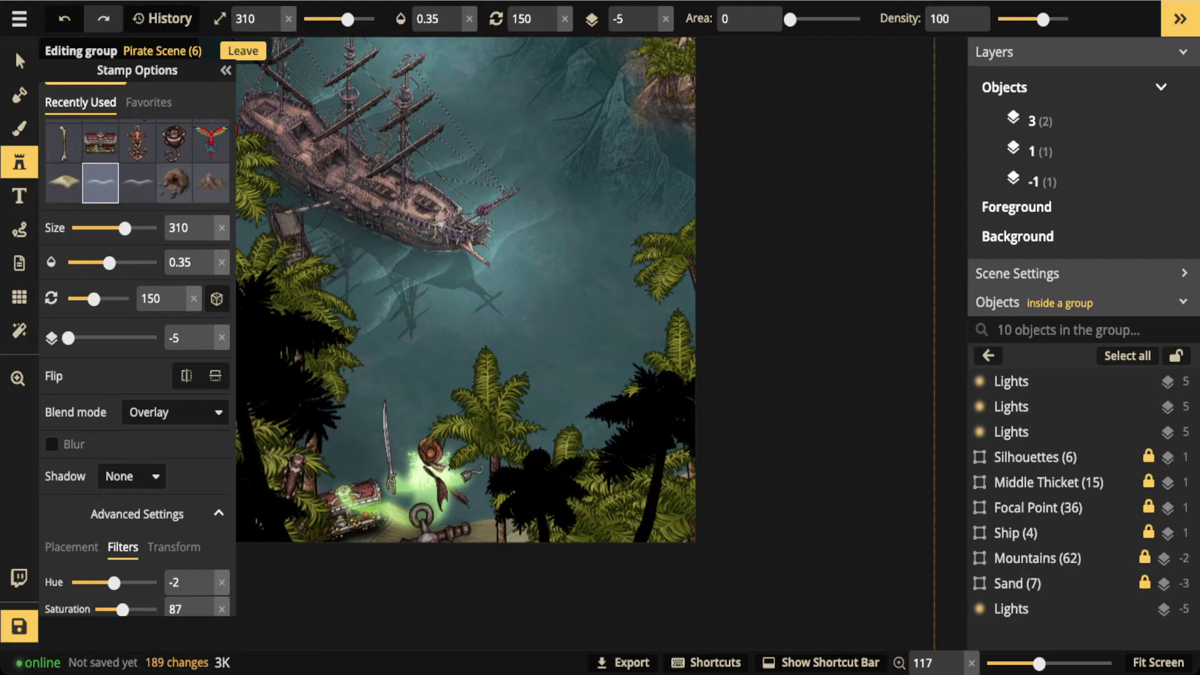
left_click(510, 241)
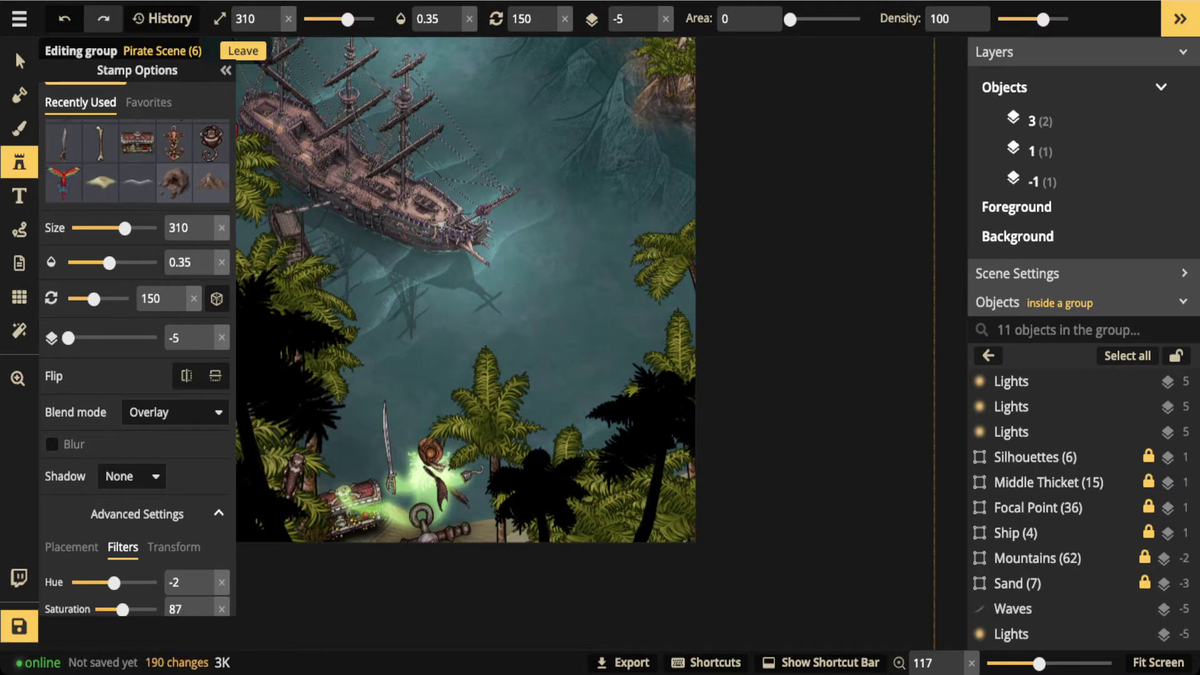
key("Right")
left_click(391, 422)
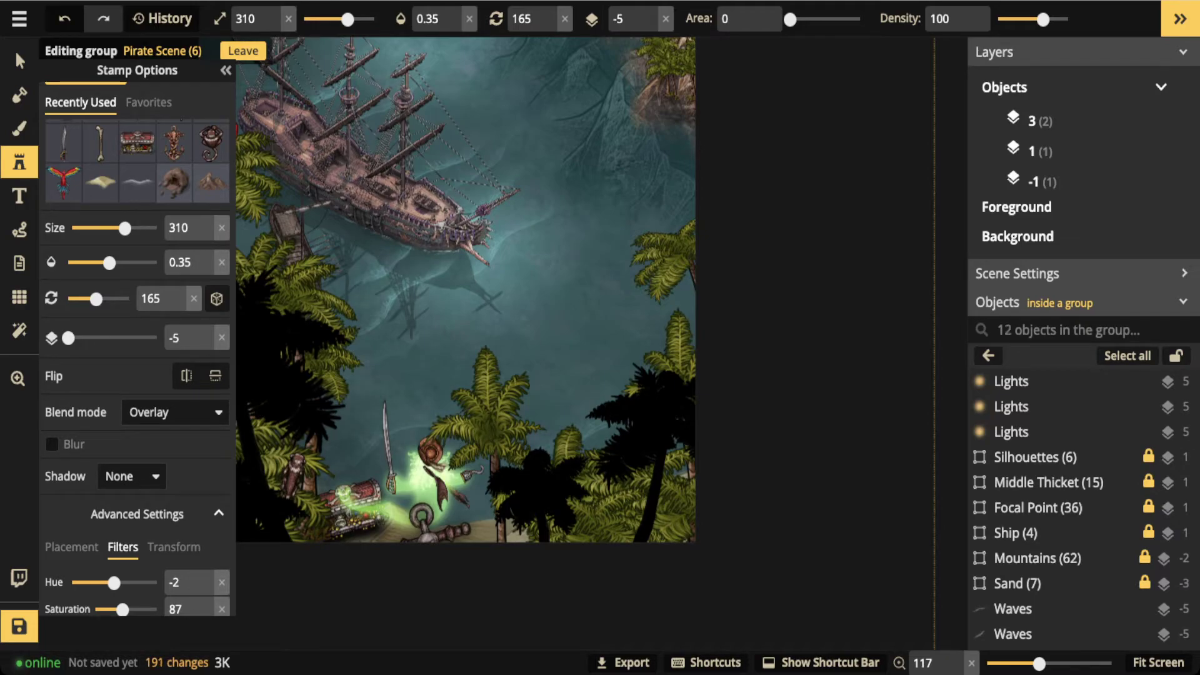
Place three more wave stamps rotated 150 in the open water, one at size 310 and two at size 140
key("Left")
left_click(565, 350)
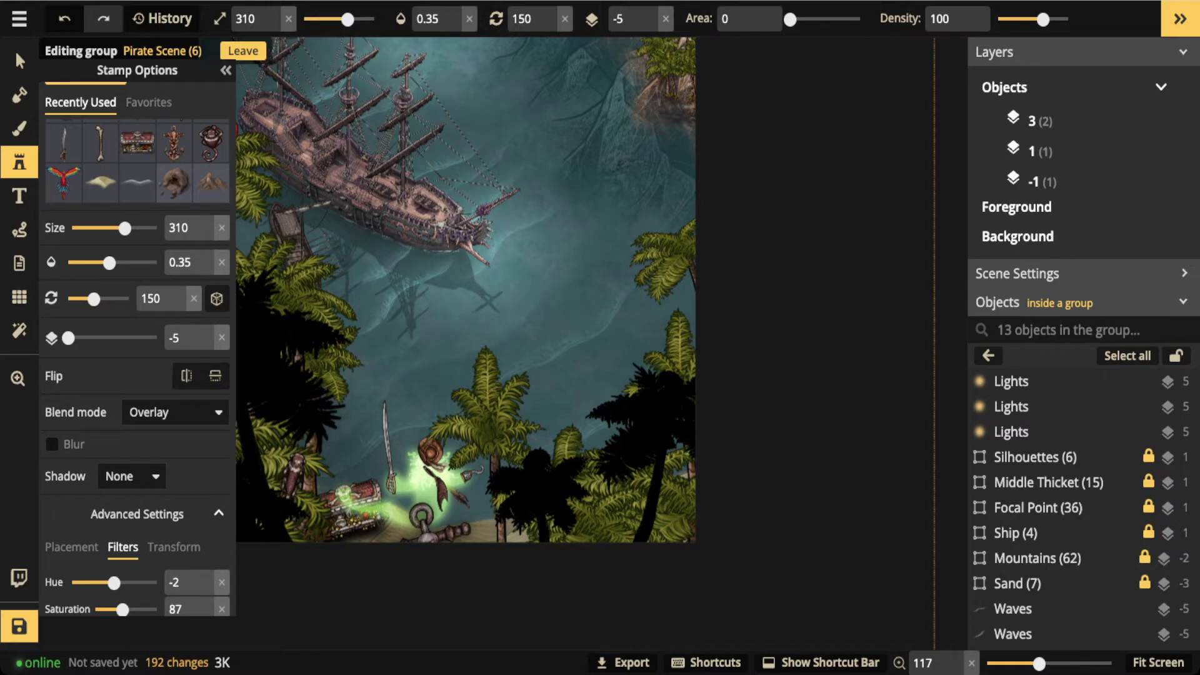
key("bracketleft")
key("bracketleft")
key("bracketleft")
key("bracketleft")
key("bracketleft")
key("bracketleft")
key("bracketleft")
key("bracketleft")
key("bracketleft")
key("bracketleft")
key("bracketleft")
key("bracketleft")
key("bracketleft")
key("bracketleft")
key("bracketleft")
key("bracketleft")
key("bracketleft")
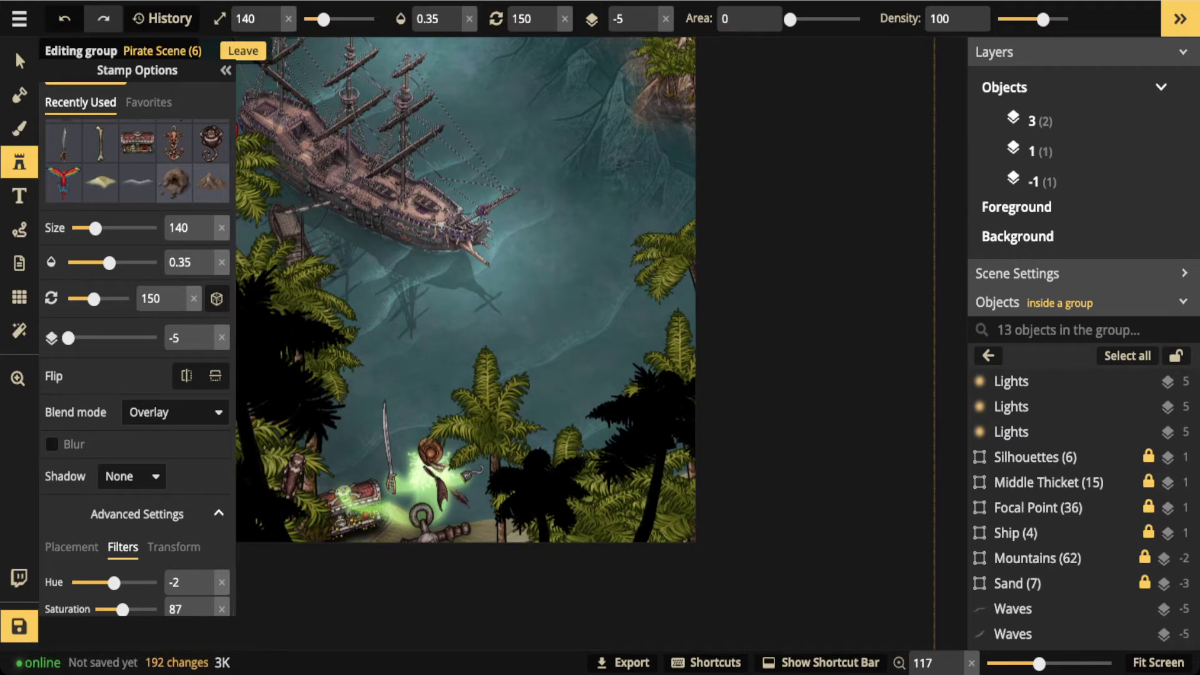
scroll(479, 338, "up", 4)
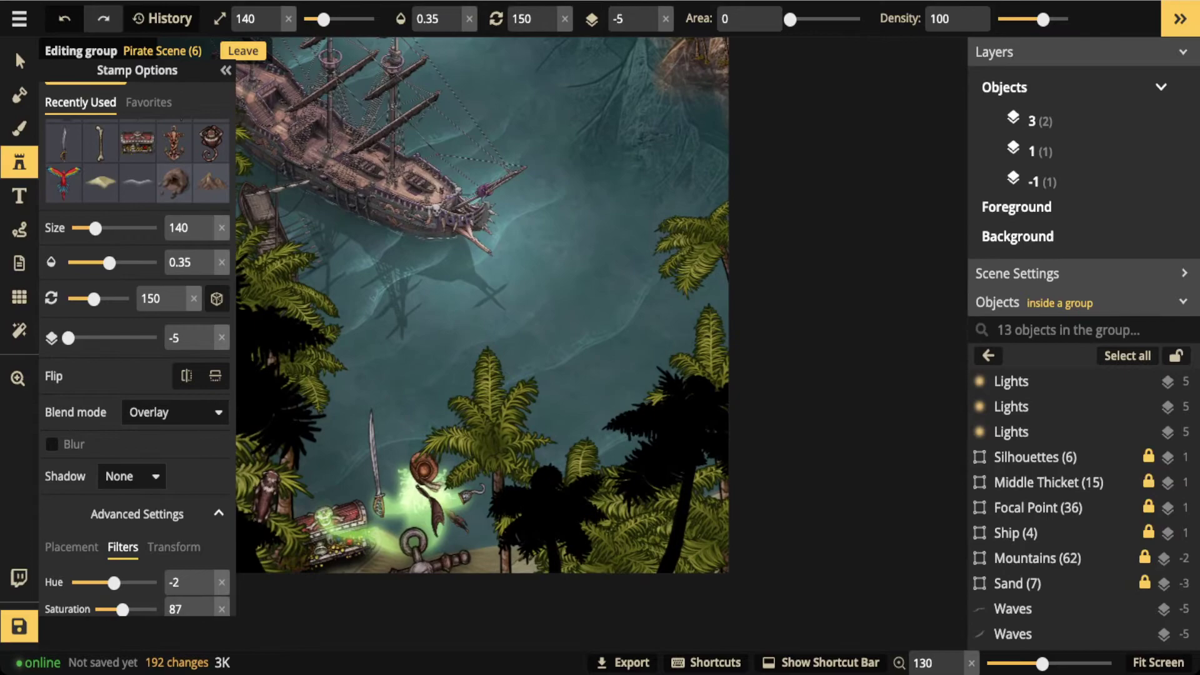
left_click(452, 368)
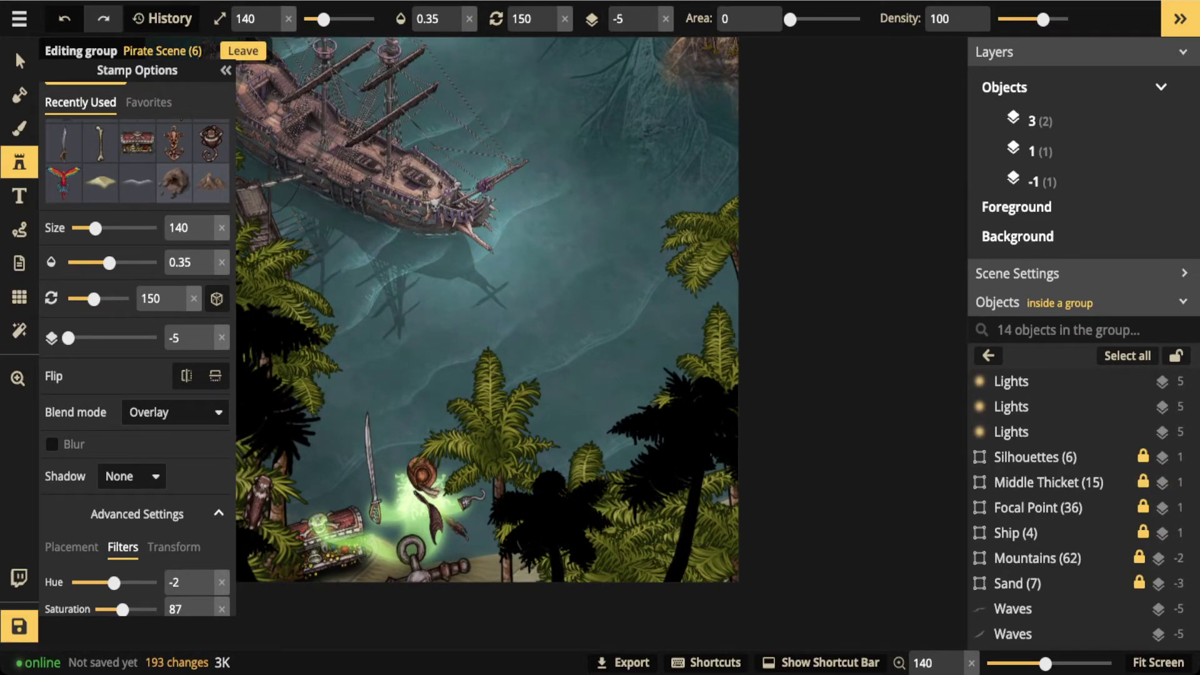
left_click(570, 288)
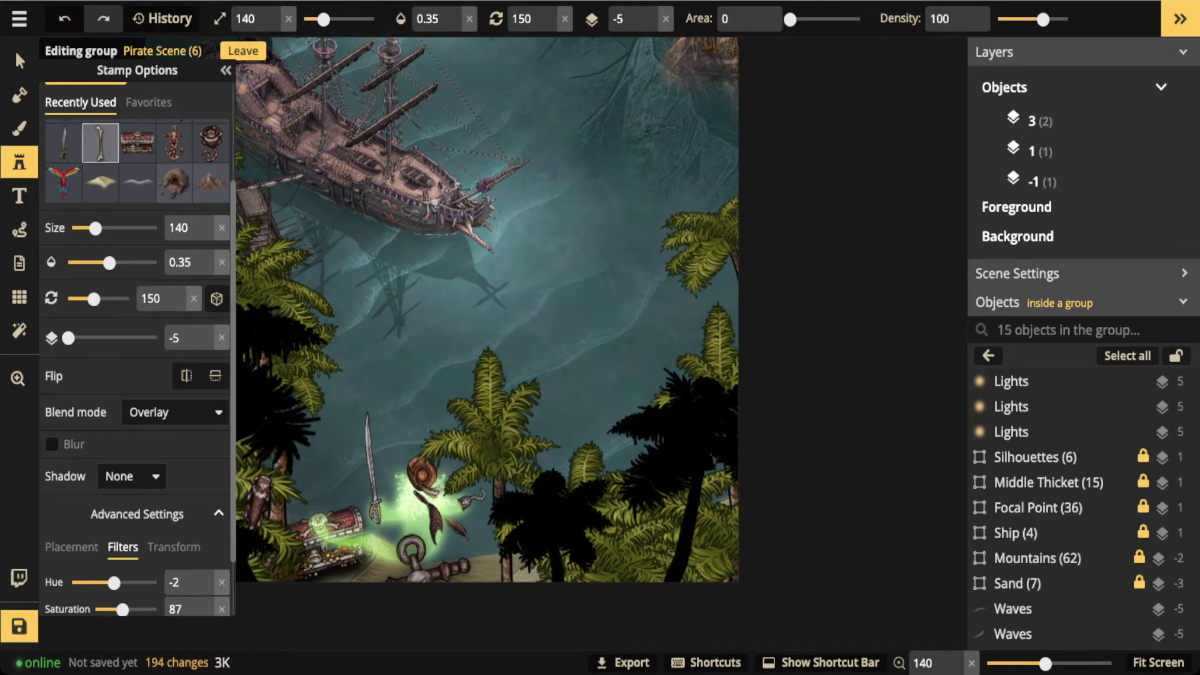
Select the small wave stamp in the open water just off the ship's bow
left_click(19, 60)
left_click_drag(640, 342, 760, 444)
left_click_drag(587, 316, 578, 263)
key("ctrl+z")
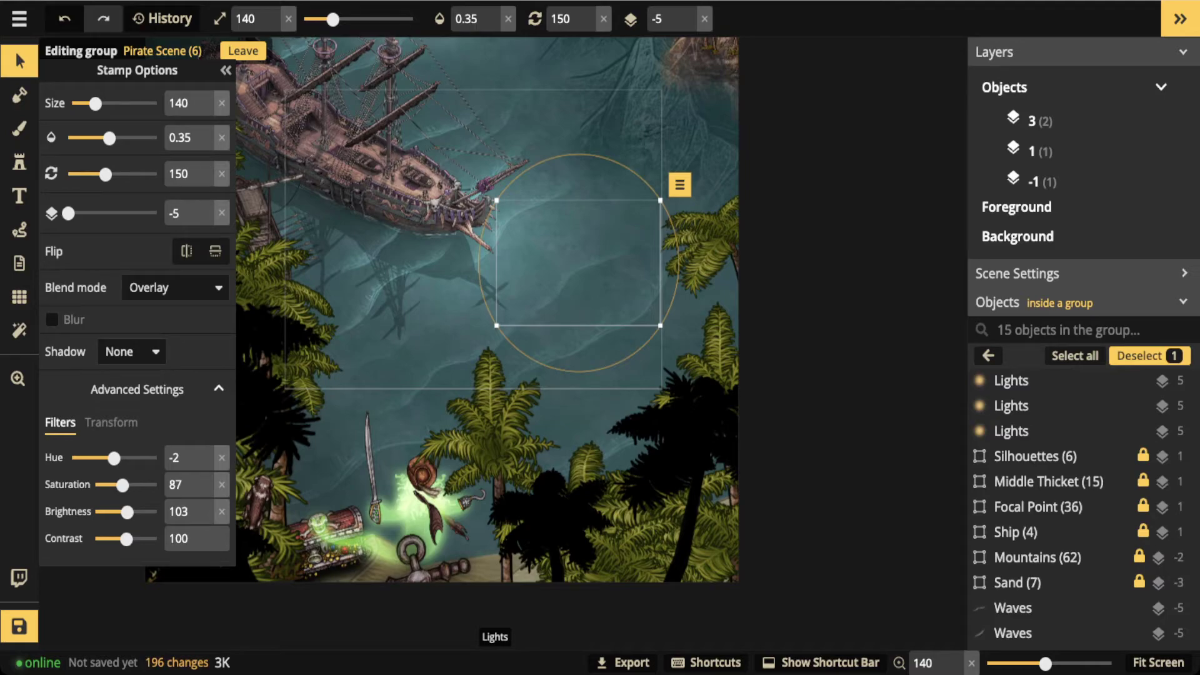
Try an Object shadow on the selected wave with blur 5.2, vertical offset 4.3 and intensity 3.44
left_click(131, 351)
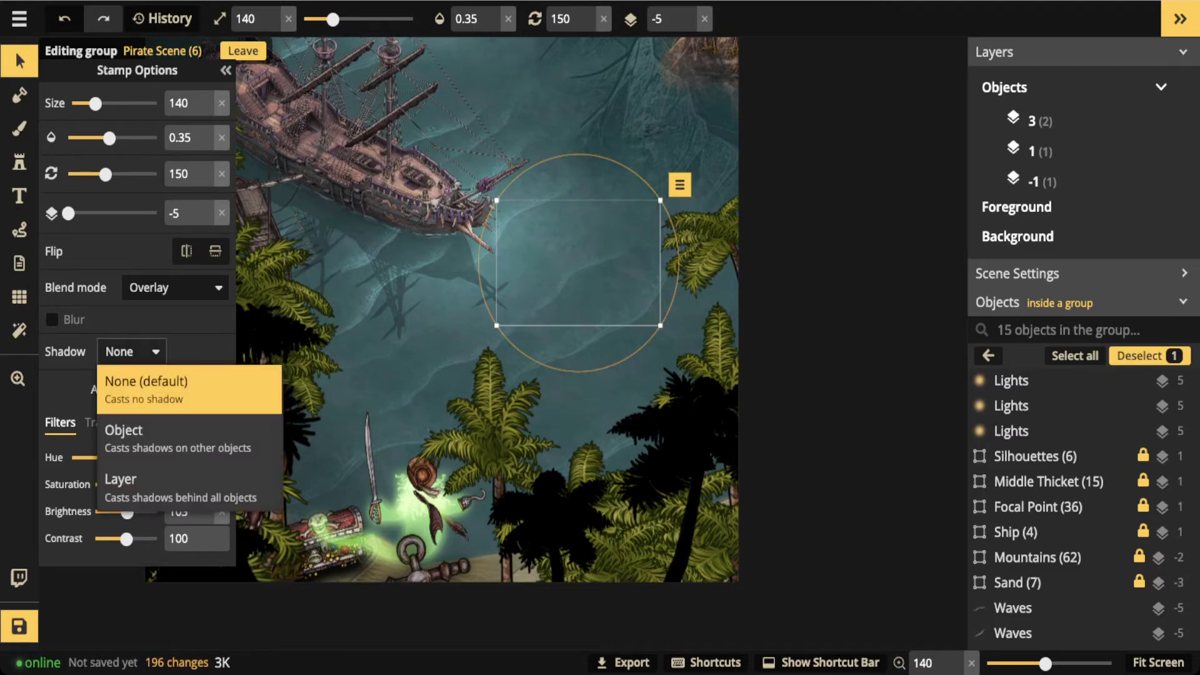
left_click(178, 438)
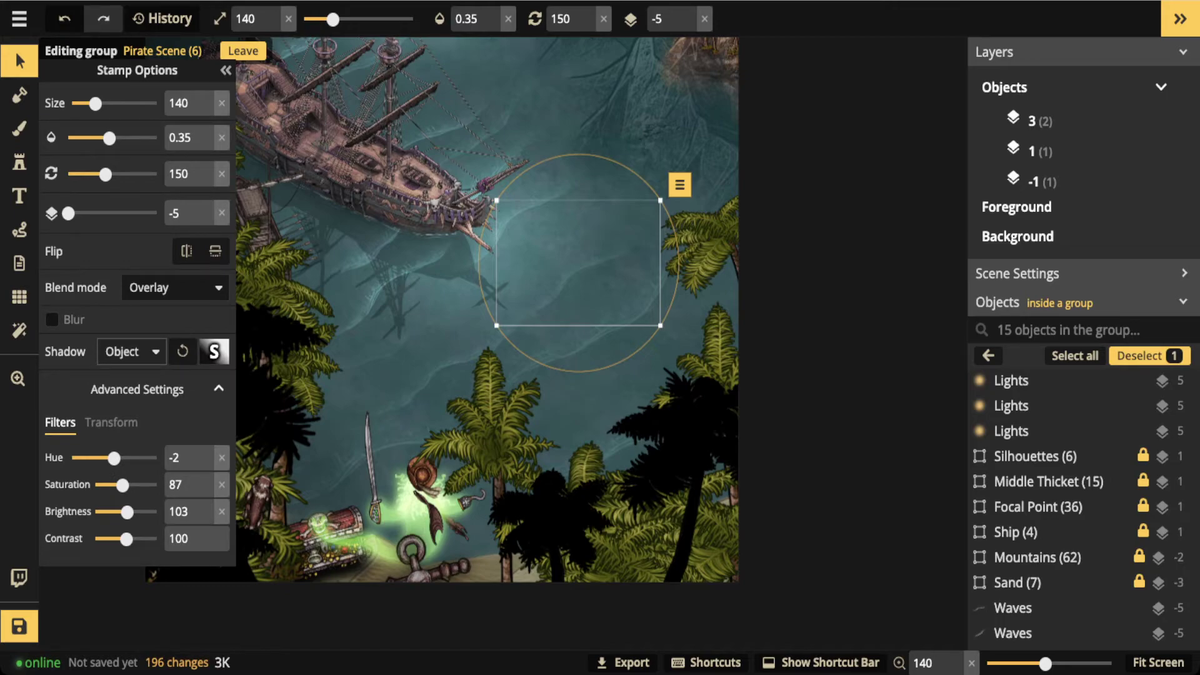
left_click(214, 352)
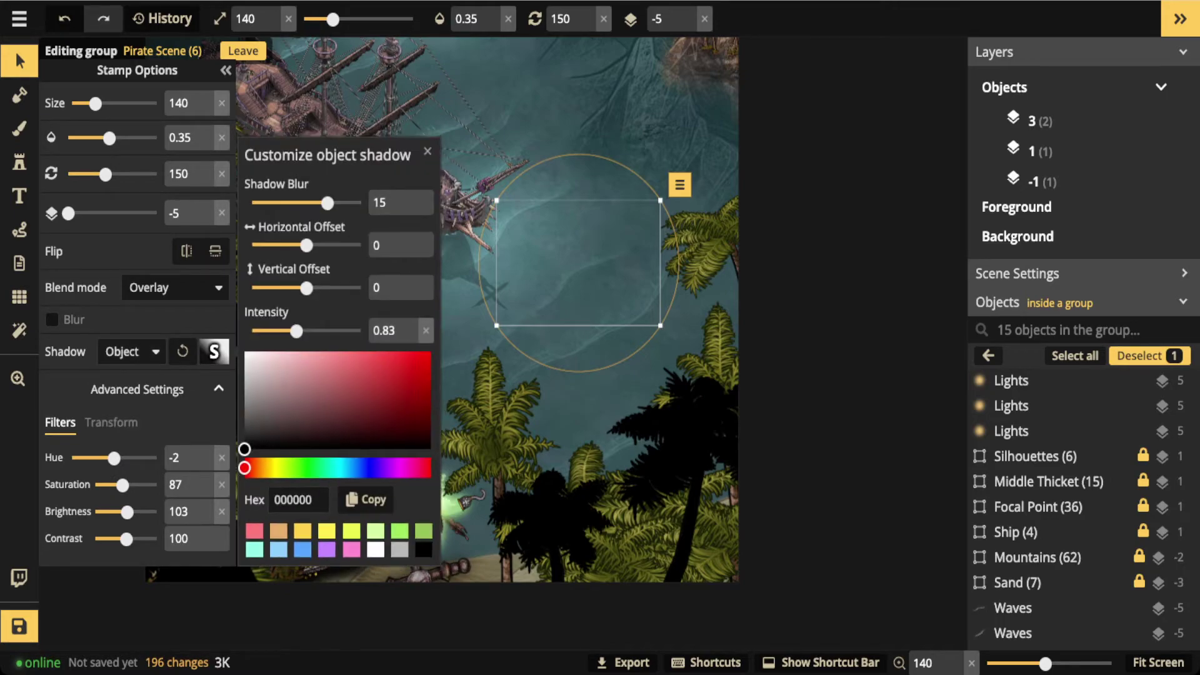
left_click_drag(296, 330, 310, 330)
left_click_drag(327, 203, 310, 202)
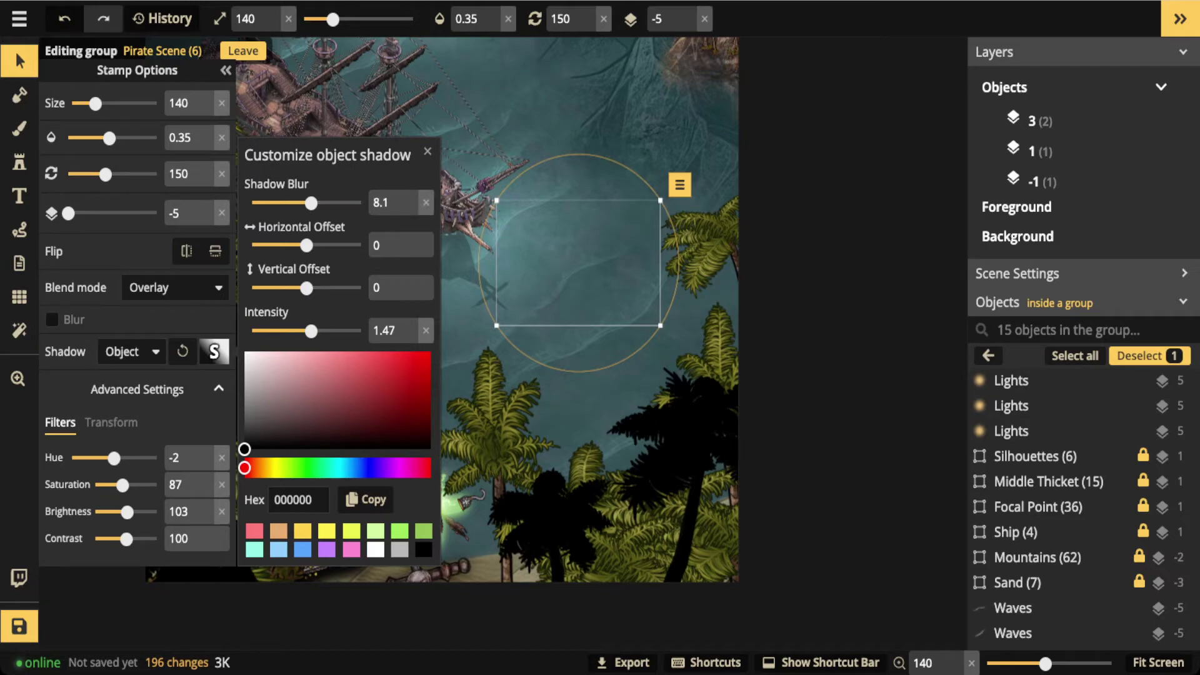
left_click_drag(310, 330, 328, 331)
left_click_drag(328, 330, 342, 331)
left_click_drag(311, 202, 286, 202)
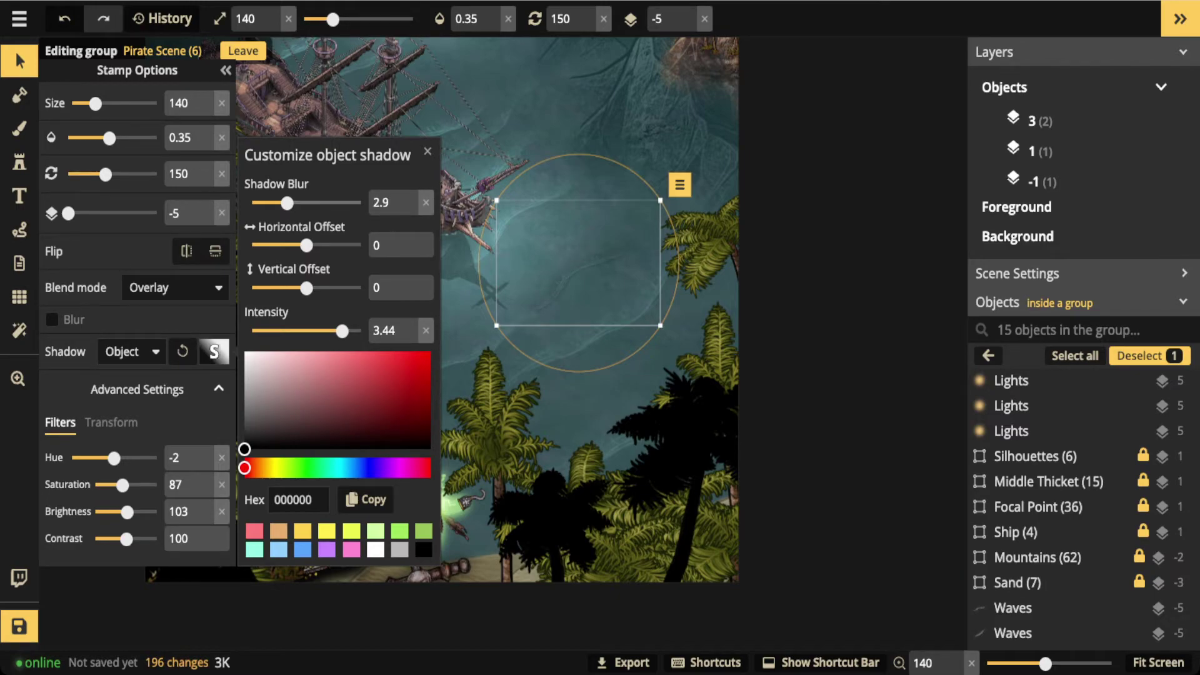
left_click_drag(307, 288, 311, 288)
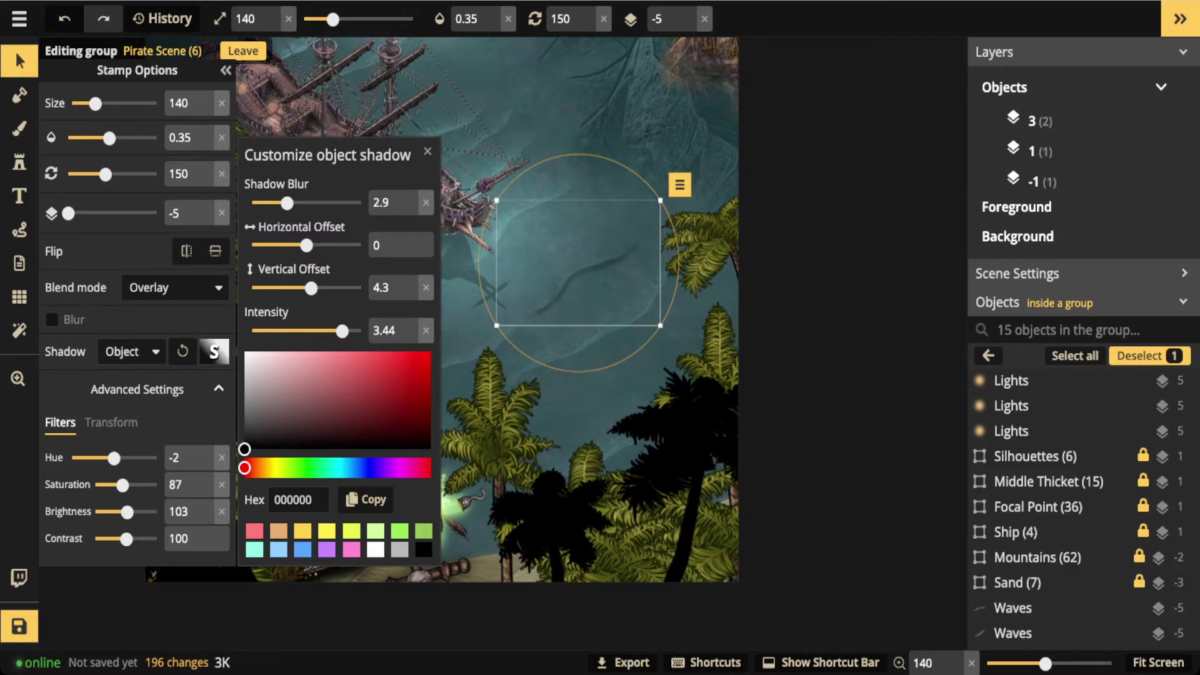
left_click_drag(287, 202, 300, 203)
Reset the selected wave's opacity to 1 and set its brightness to 189
left_click(221, 138)
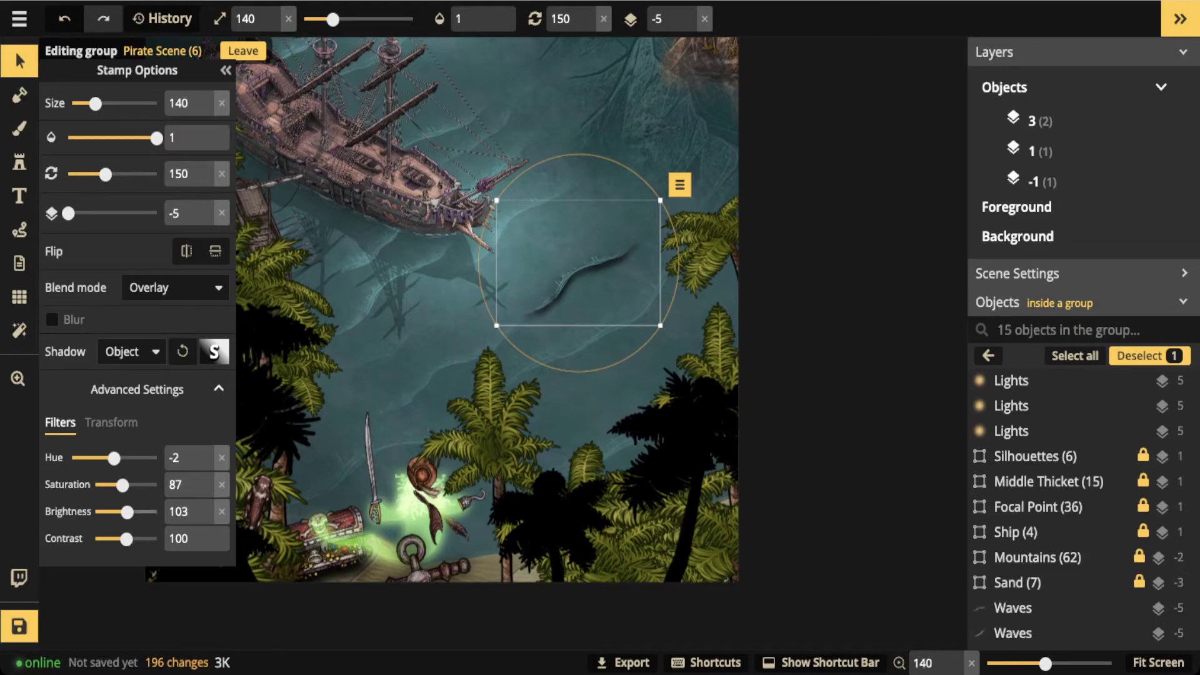
left_click_drag(127, 511, 153, 512)
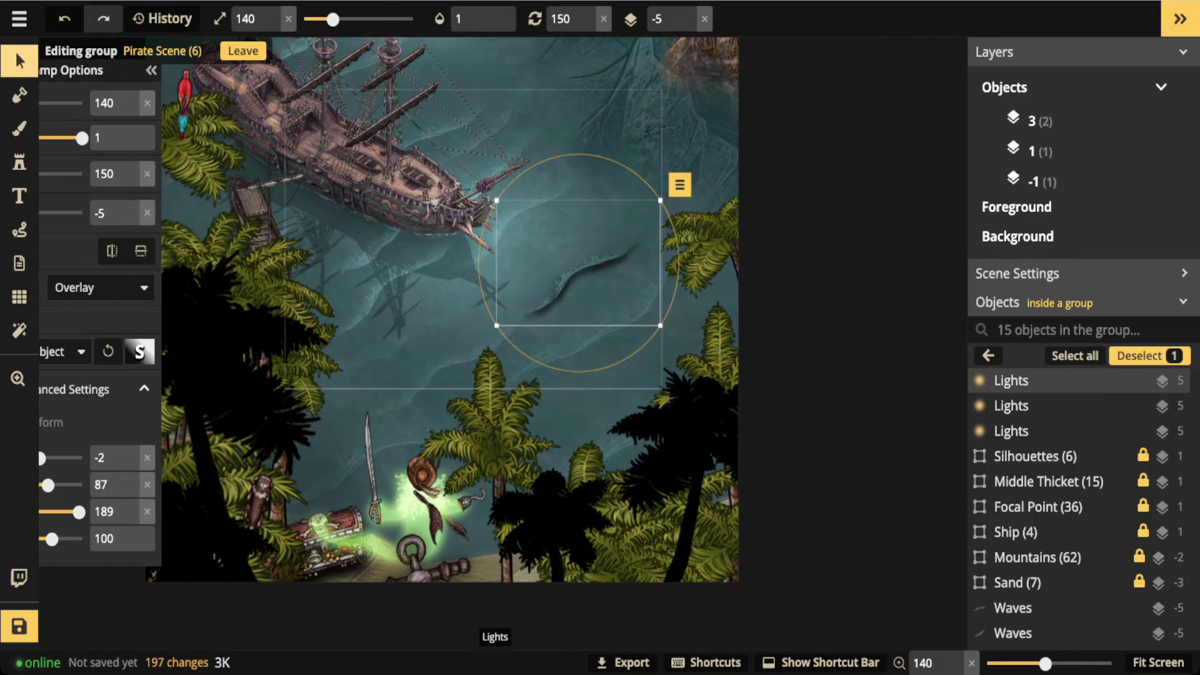
scroll(559, 277, "up", 2)
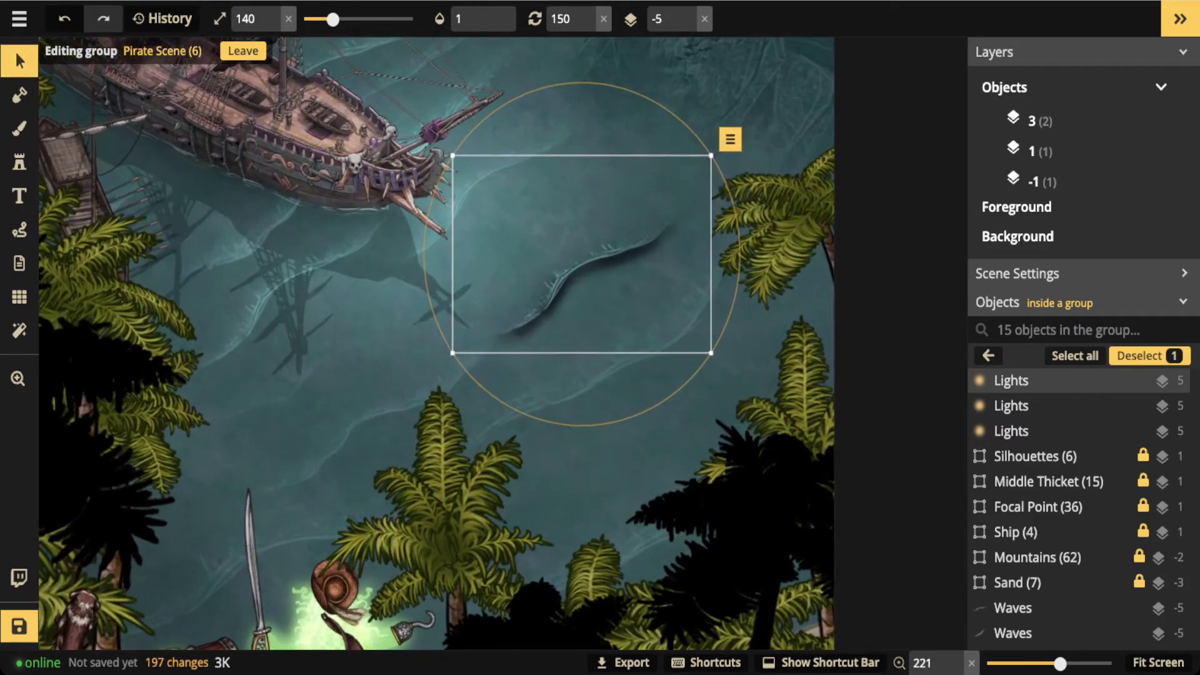
left_click(19, 60)
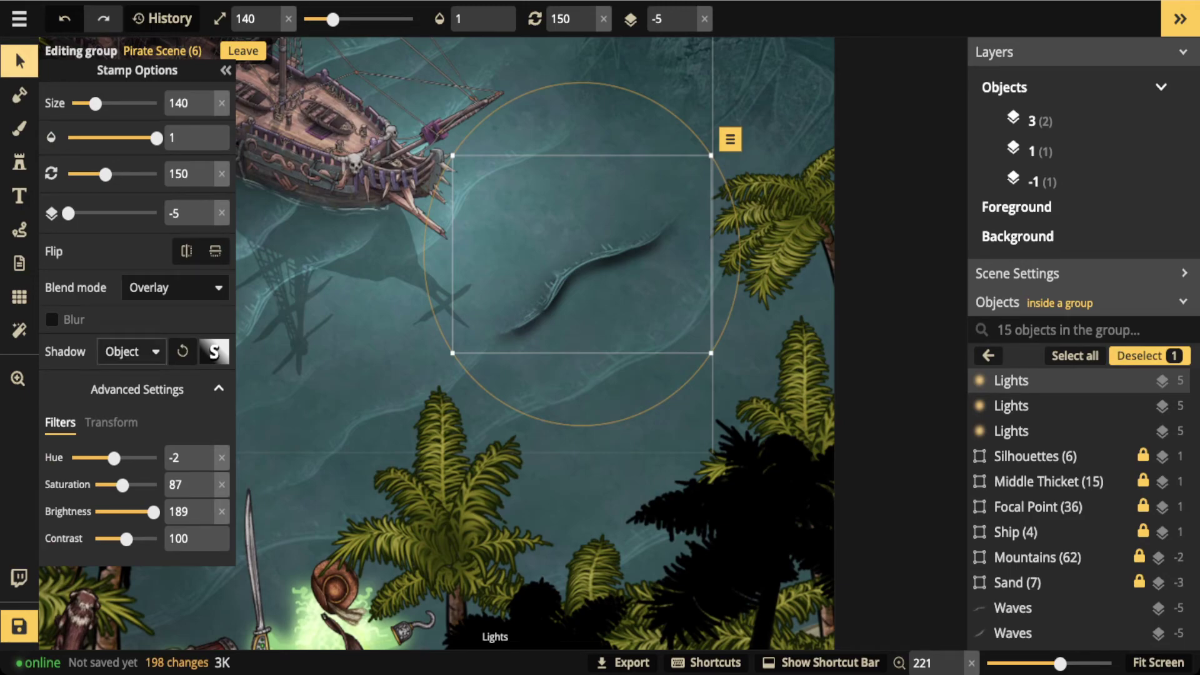
Recolour the wave's shadow to dark blue 0b468e, with vertical offset 5.3 and intensity 1.84
left_click(214, 351)
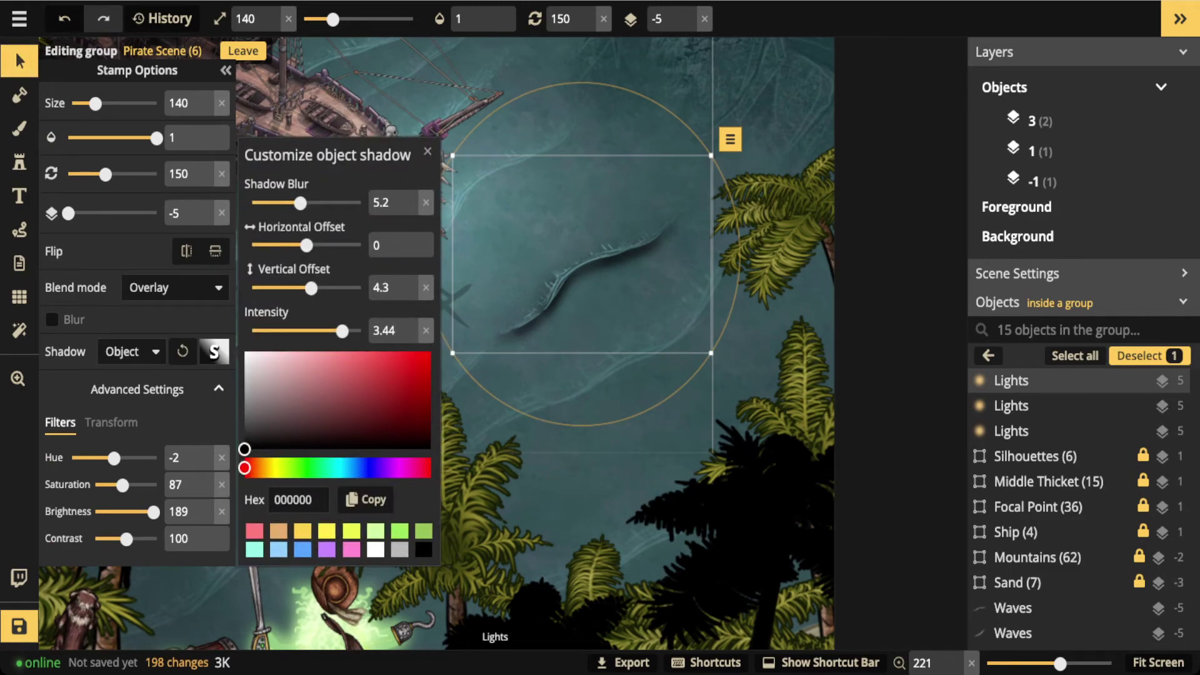
left_click(302, 548)
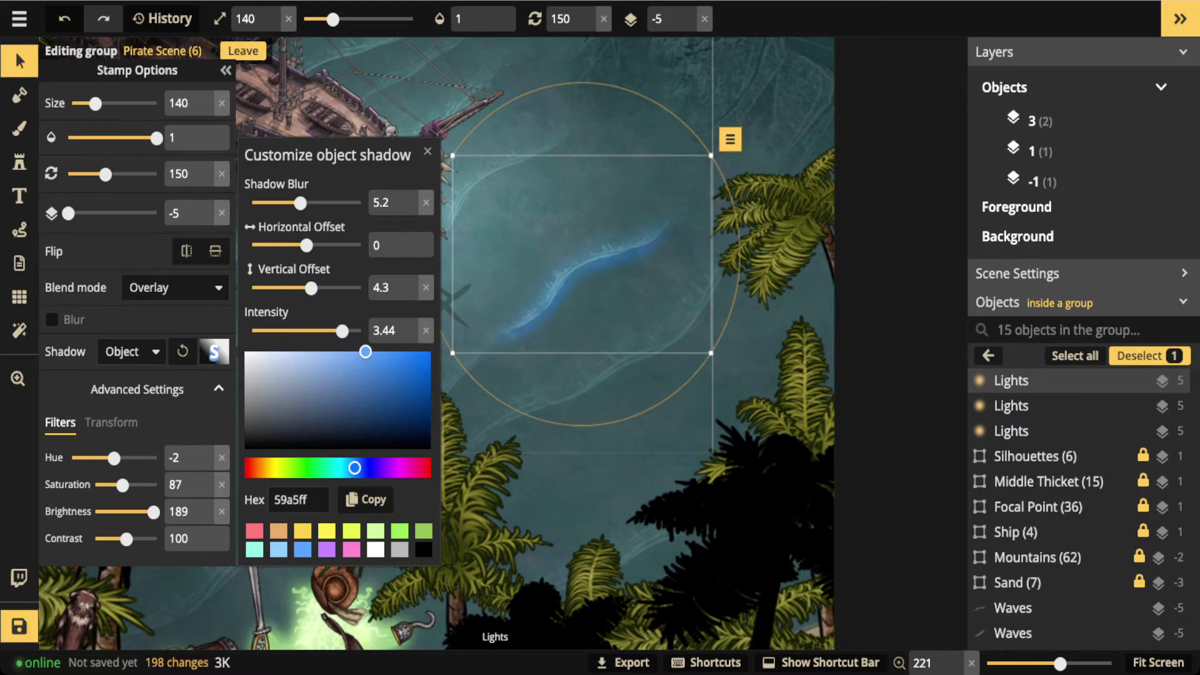
left_click_drag(413, 389, 416, 394)
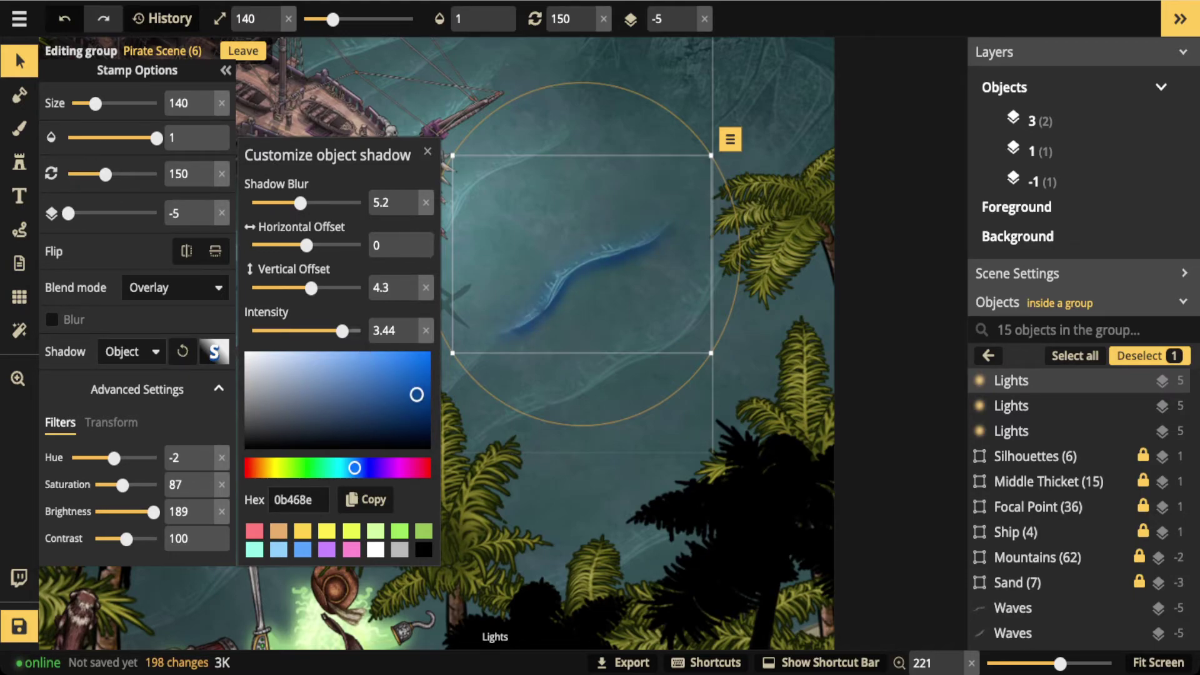
left_click(410, 279)
left_click(410, 279)
left_click(410, 279)
left_click(410, 279)
left_click(410, 279)
left_click(410, 280)
left_click(410, 279)
left_click(410, 279)
left_click(410, 279)
left_click_drag(342, 330, 318, 331)
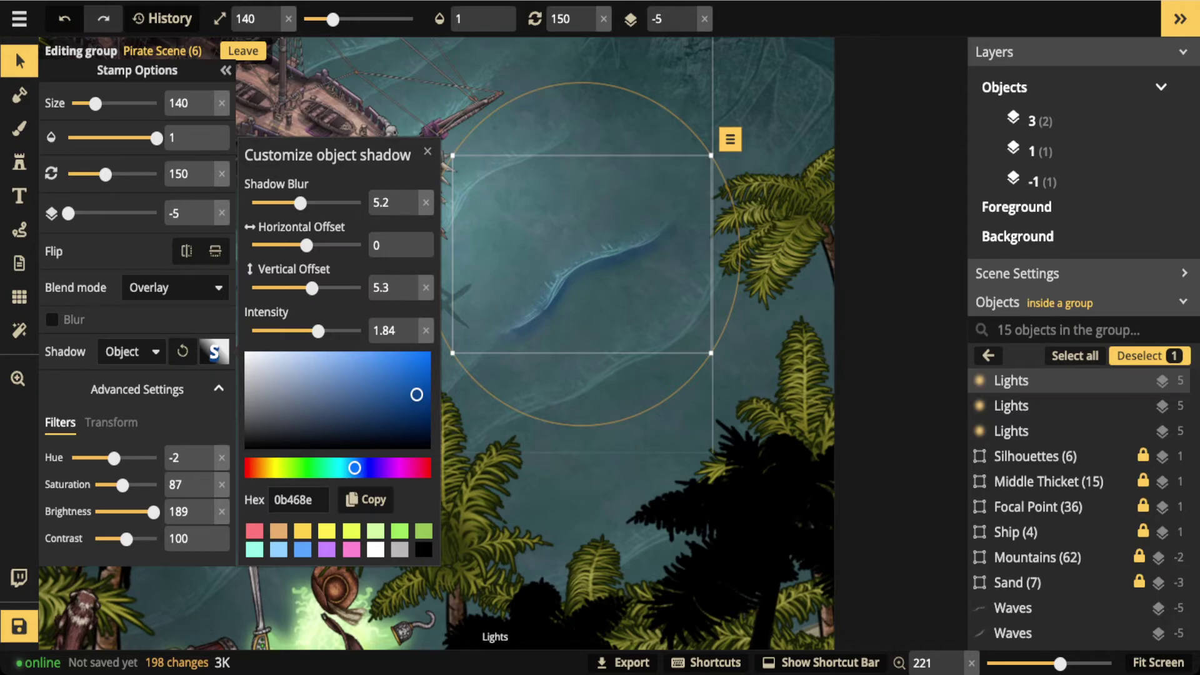
Set the selected wave's opacity to 0.71 and brightness to 134, and set its shadow to None
left_click(132, 137)
mouse_move(133, 137)
left_mouse_down()
mouse_move(105, 138)
mouse_move(140, 137)
left_mouse_up()
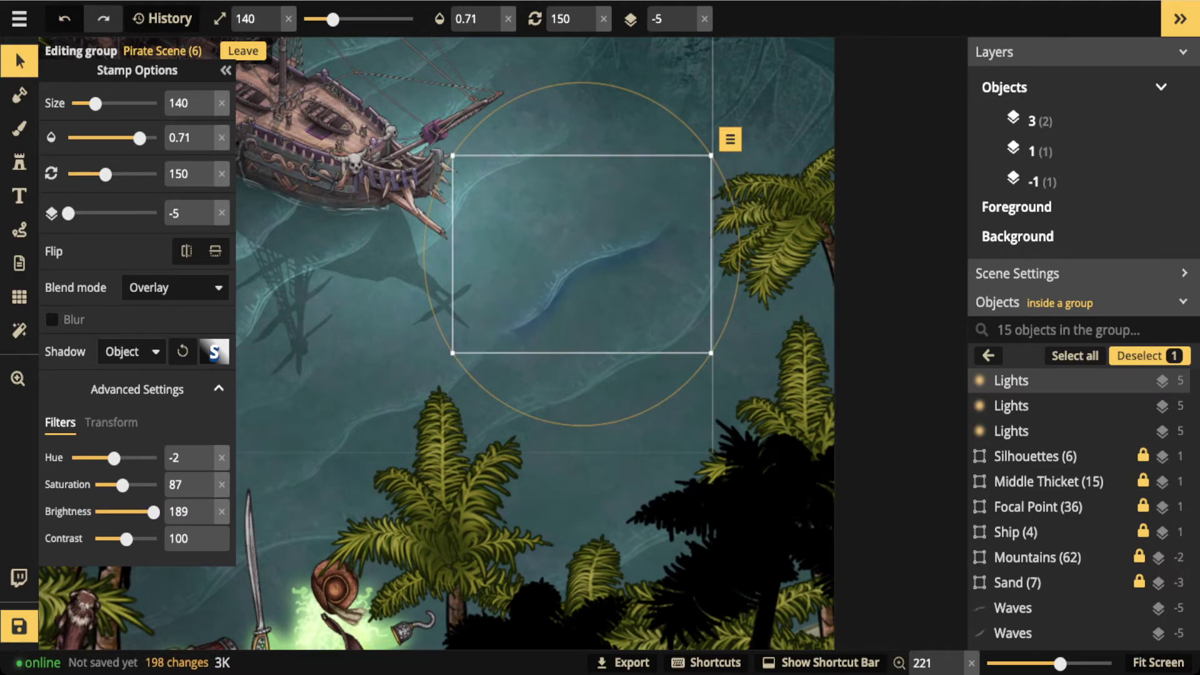
left_click(131, 351)
left_click(146, 389)
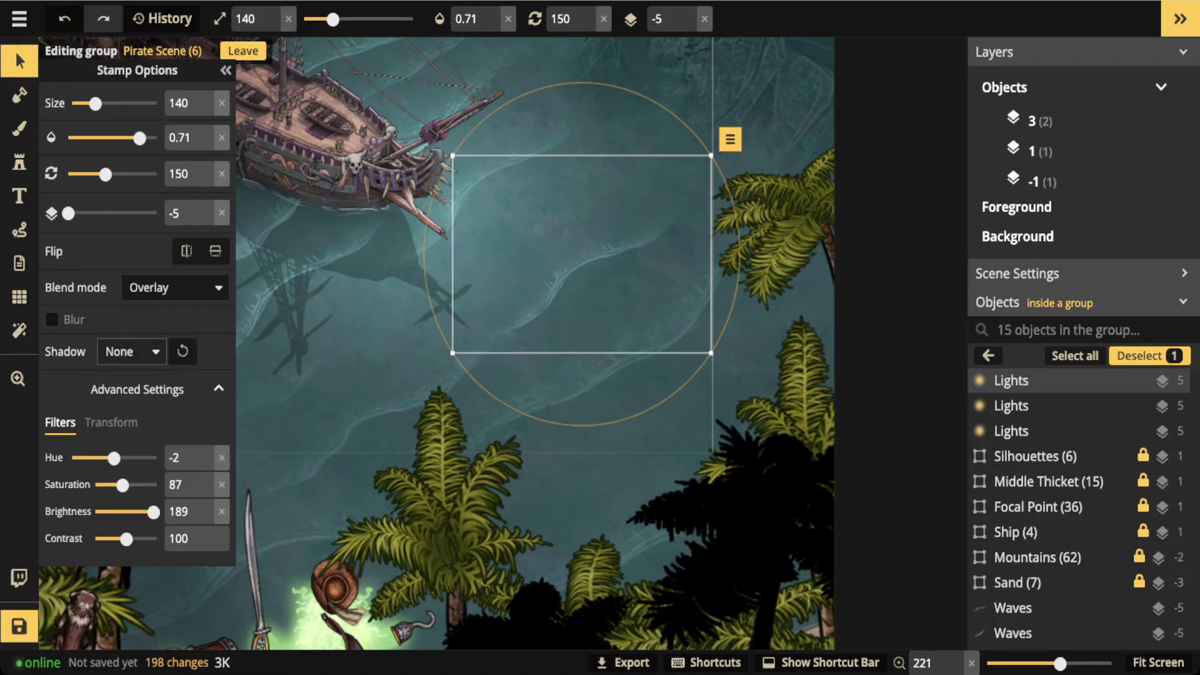
scroll(485, 316, "down", 2)
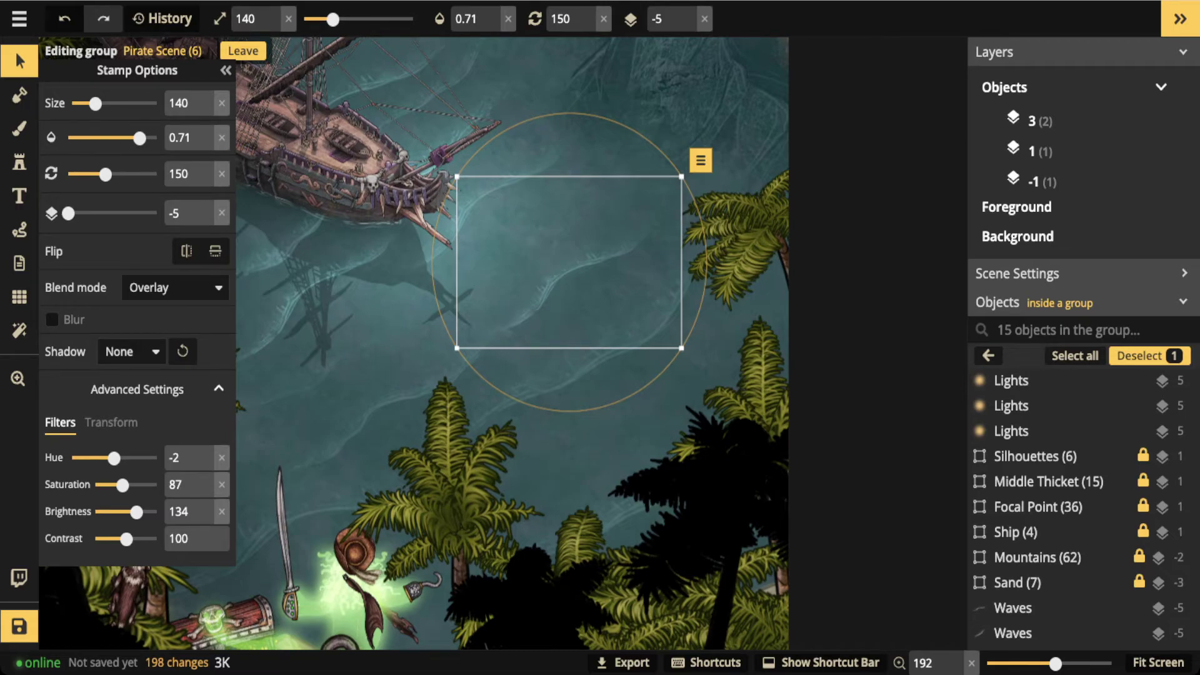
scroll(490, 275, "down", 1)
Deselect the wave and leave the Pirate Scene group
key("Escape")
key("Escape")
scroll(531, 275, "down", 3)
key("space")
left_click_drag(531, 275, 556, 340)
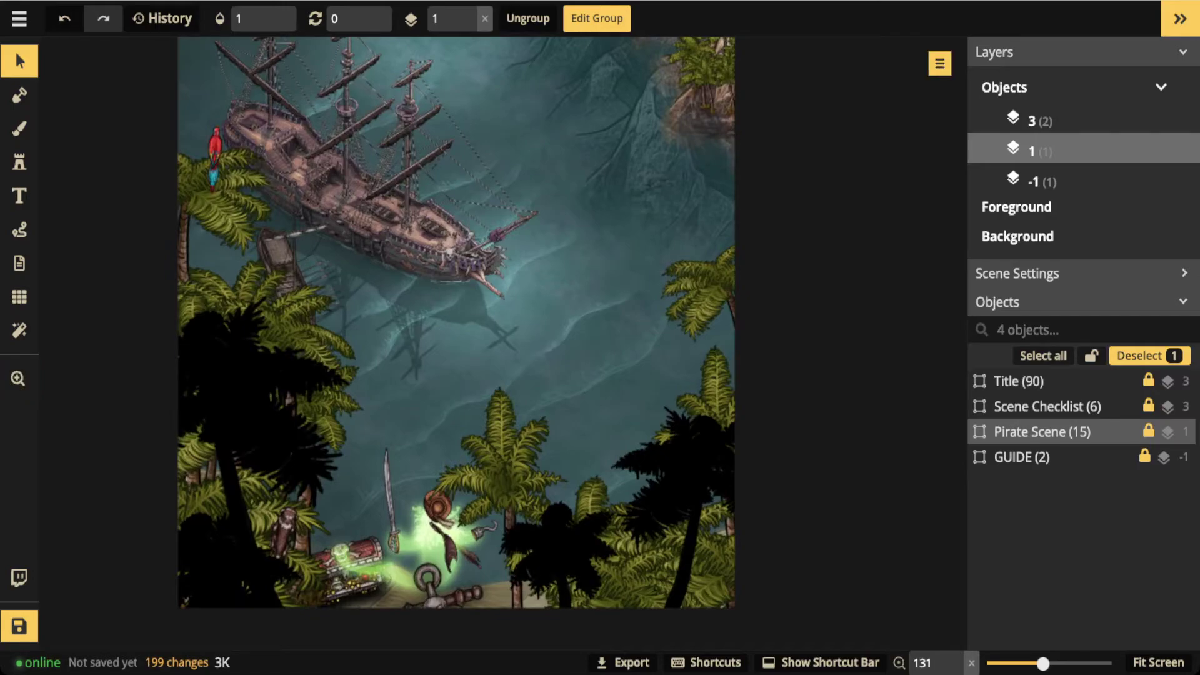
Search all Inkarnate brush textures for water and choose the speckled green one from the Fantasy Battlemaps 2.0 Core set
left_click(20, 128)
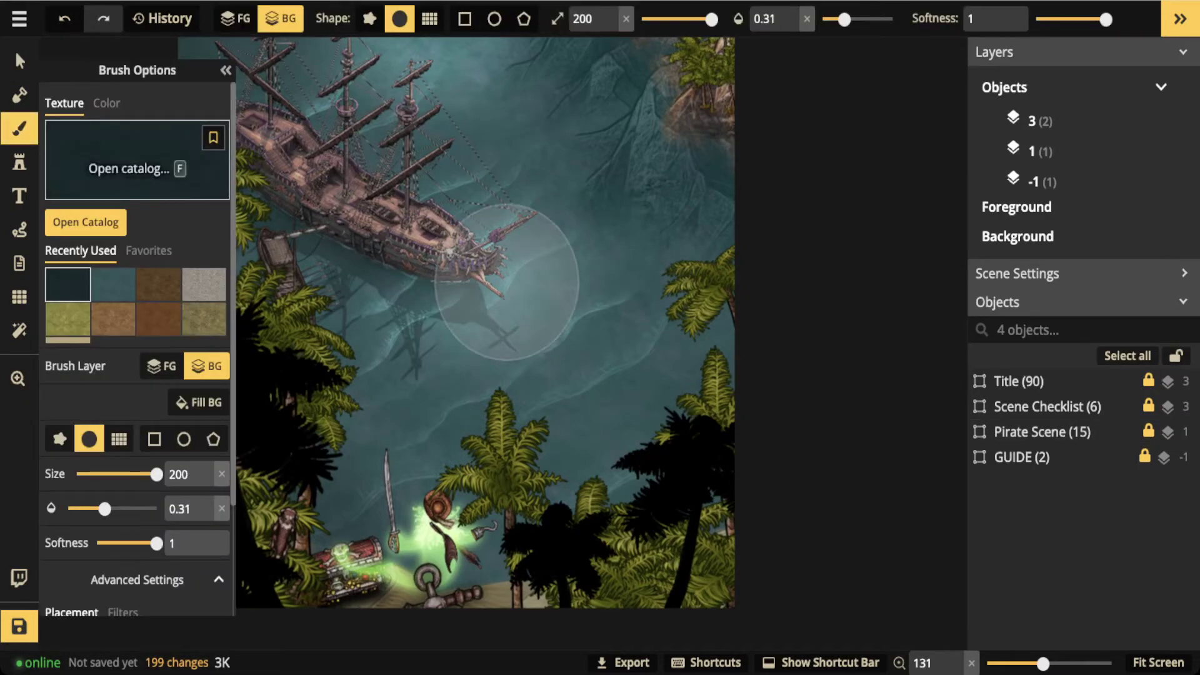
left_click(138, 164)
double_click(259, 81)
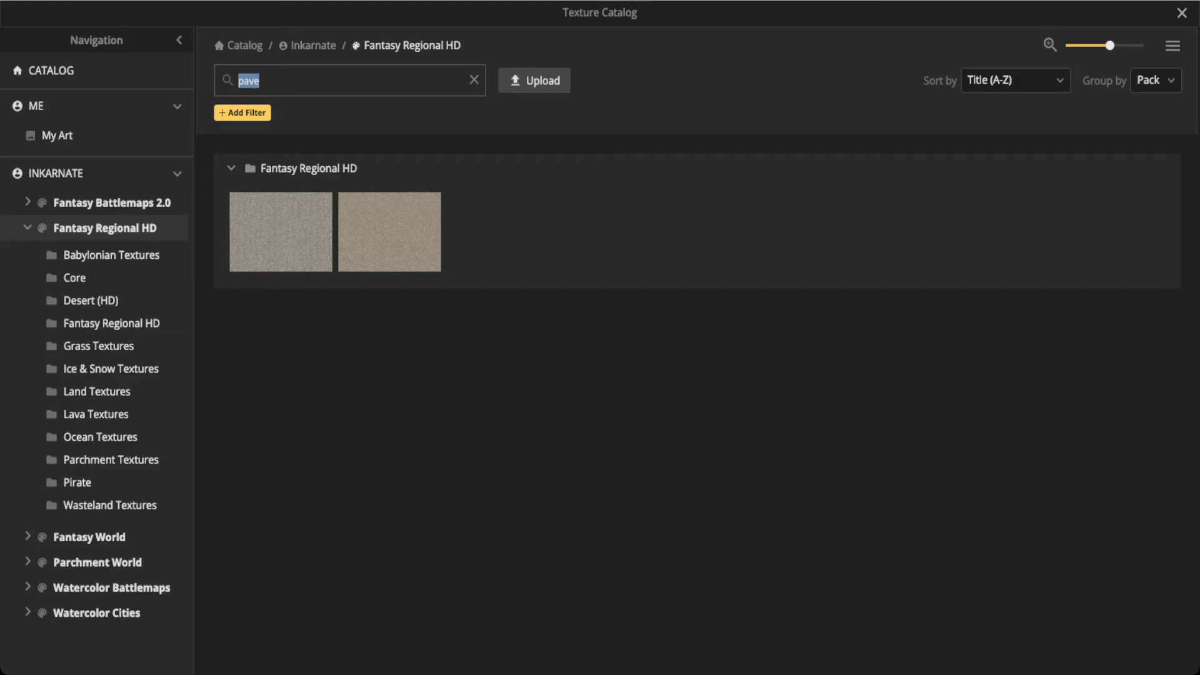
type("water")
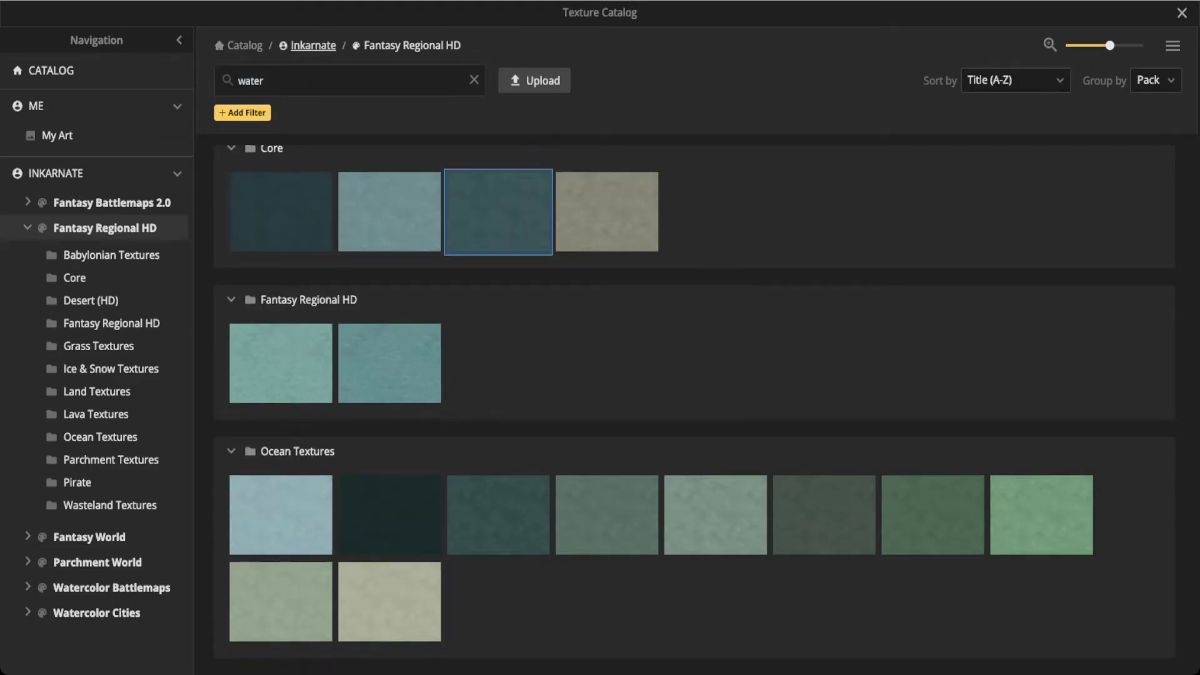
left_click(313, 45)
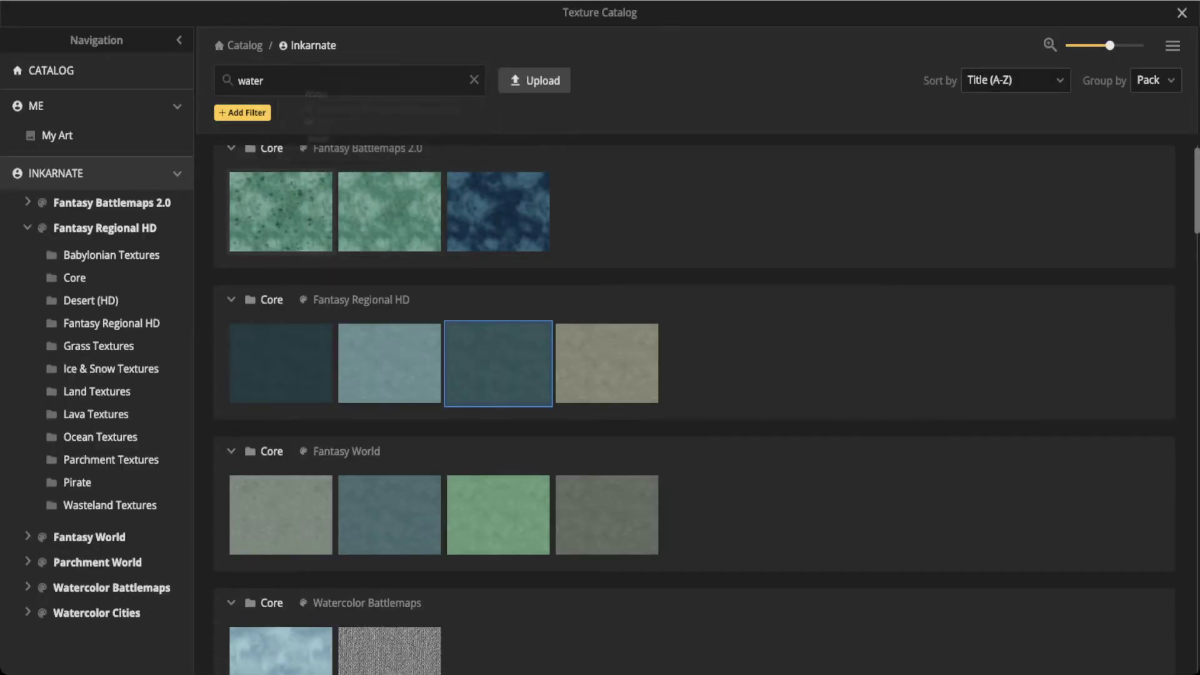
left_click(281, 211)
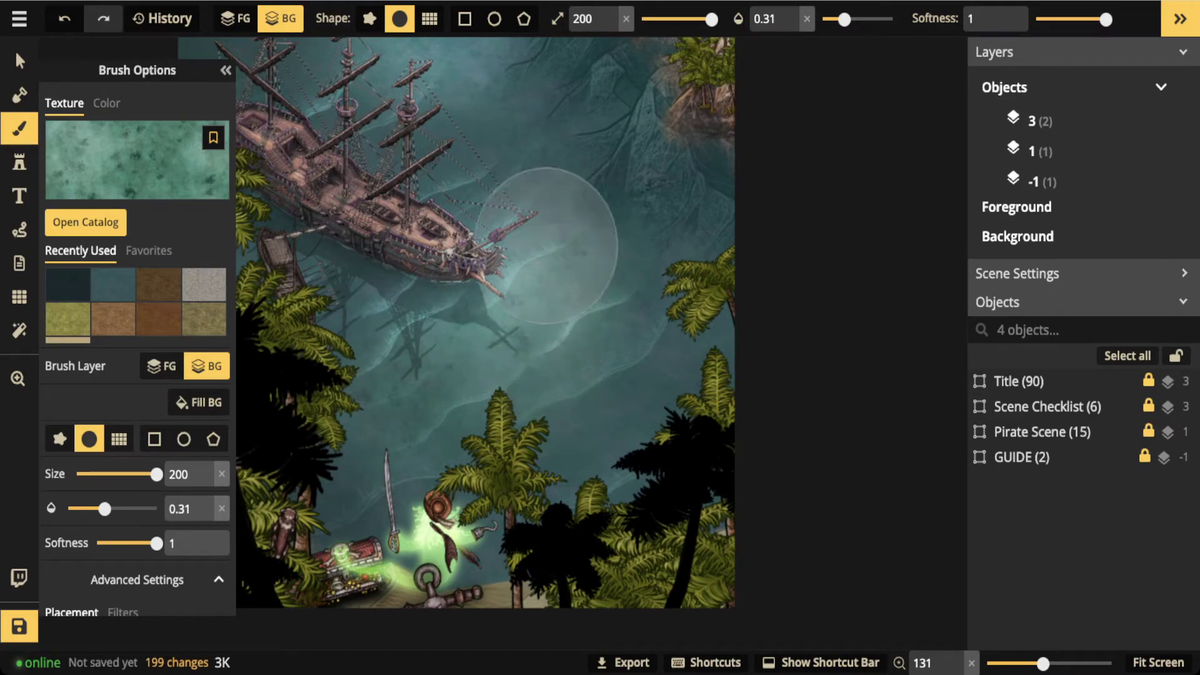
Paint the green water texture on the background around the ship and its bow at size 200, opacity 0.31 and softness 1
mouse_move(621, 349)
left_mouse_down()
mouse_move(607, 365)
mouse_move(494, 369)
mouse_move(379, 416)
left_mouse_up()
mouse_move(564, 347)
left_mouse_down()
mouse_move(482, 299)
mouse_move(456, 214)
mouse_move(481, 141)
left_mouse_up()
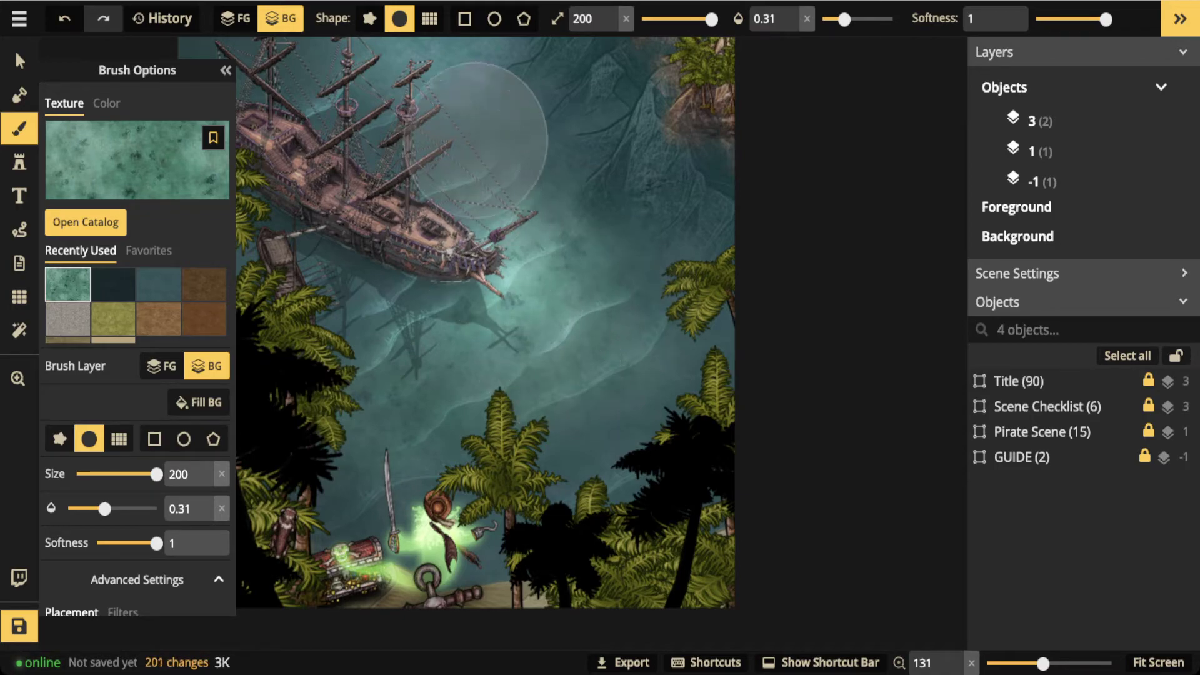
mouse_move(601, 231)
left_mouse_down()
mouse_move(569, 260)
mouse_move(604, 327)
mouse_move(604, 312)
mouse_move(596, 306)
mouse_move(601, 350)
mouse_move(581, 394)
mouse_move(555, 410)
mouse_move(474, 410)
mouse_move(654, 350)
mouse_move(577, 394)
mouse_move(474, 401)
mouse_move(374, 426)
mouse_move(393, 394)
left_mouse_up()
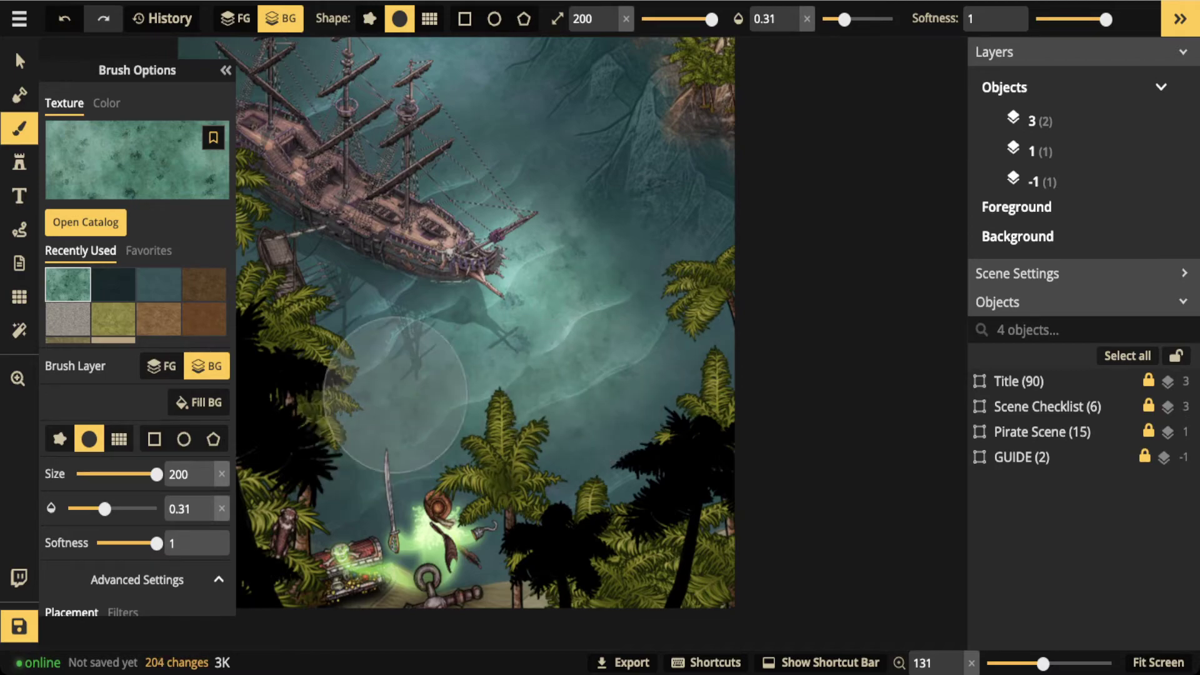
left_click_drag(584, 303, 440, 352)
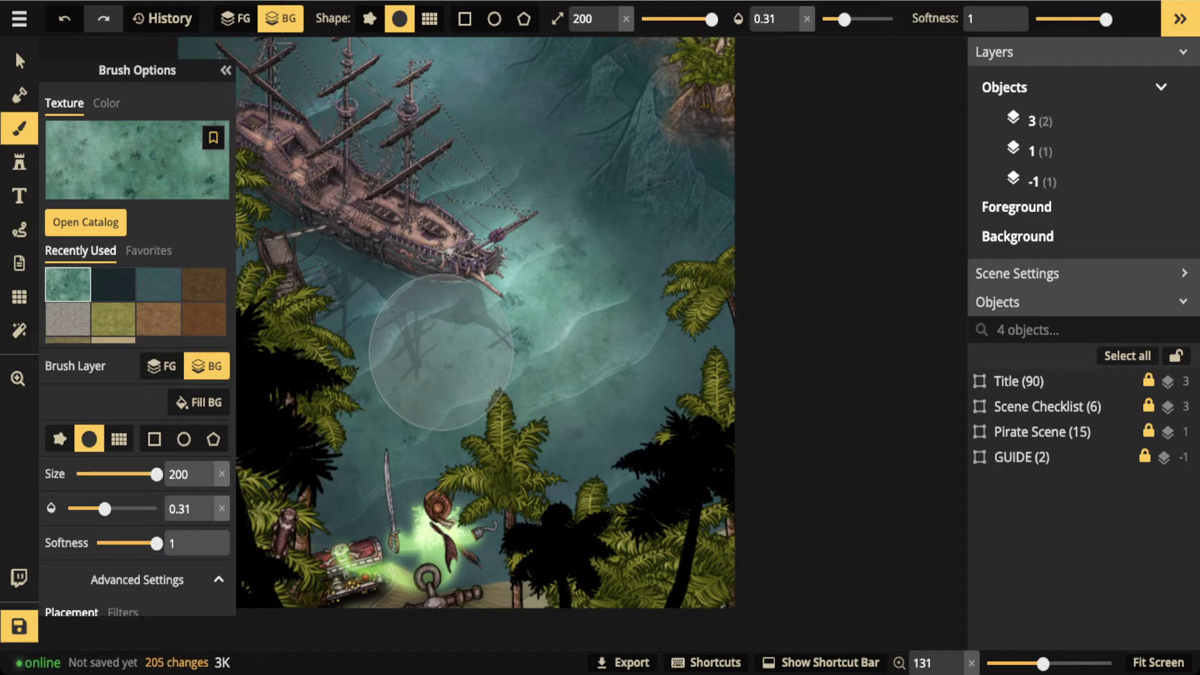
scroll(418, 250, "down", 3)
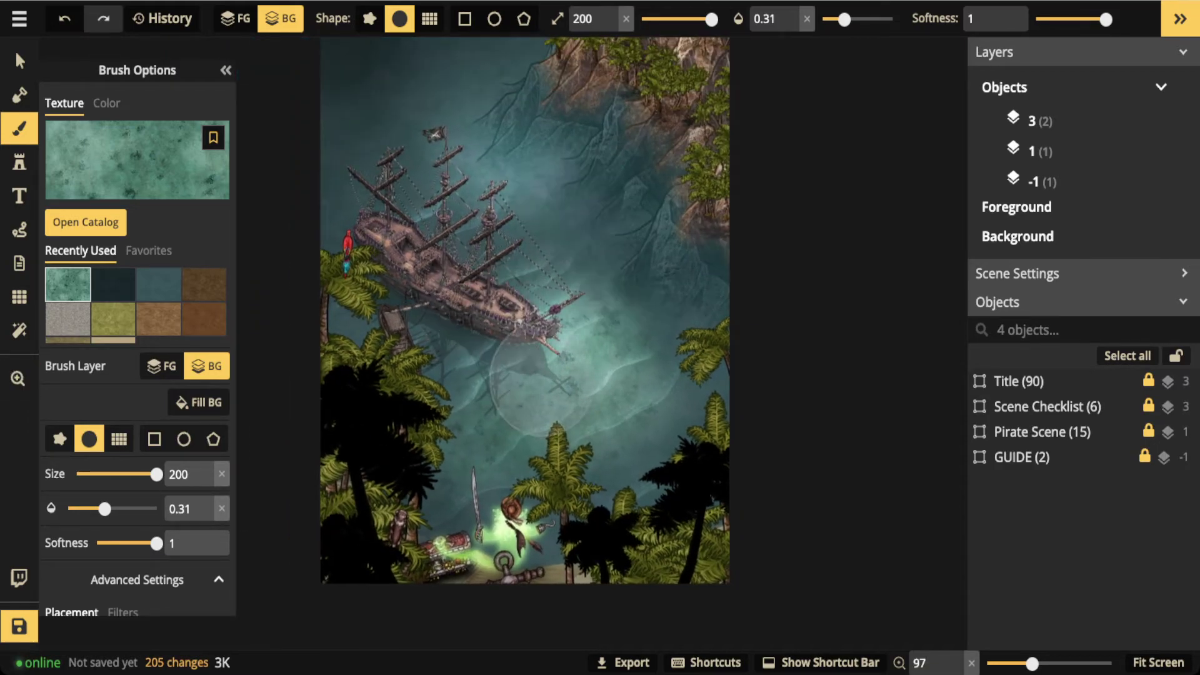
mouse_move(372, 310)
left_mouse_down()
mouse_move(440, 222)
mouse_move(554, 176)
mouse_move(373, 80)
left_mouse_up()
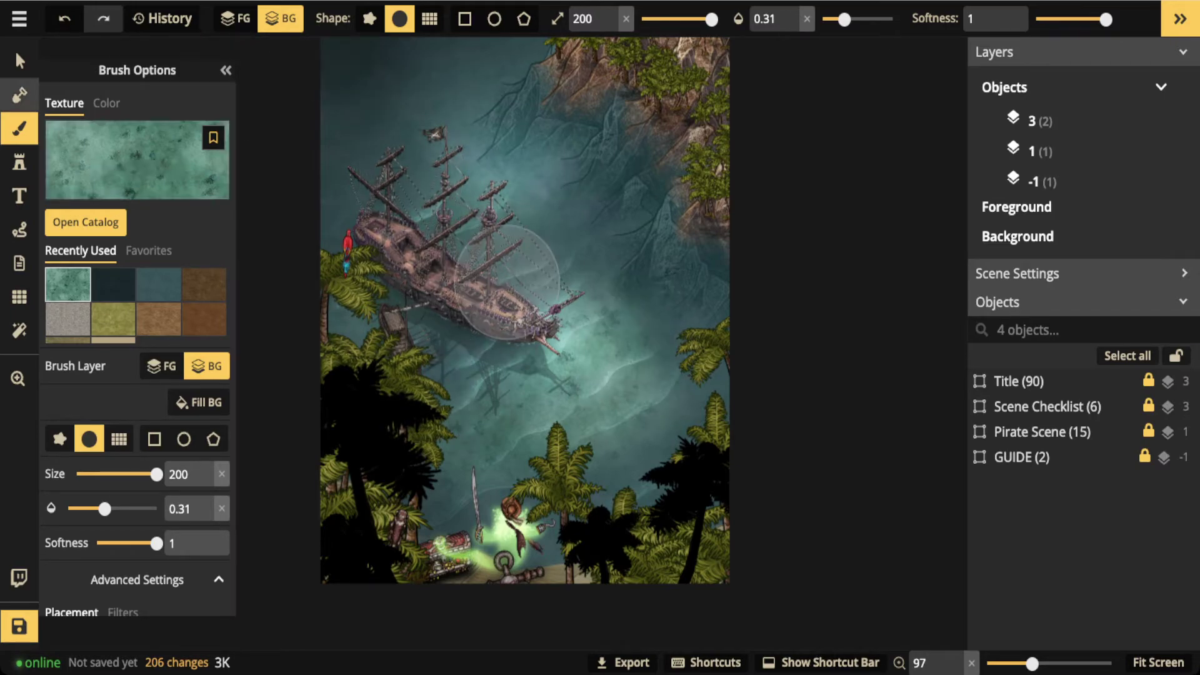
left_click(20, 60)
scroll(627, 375, "up", 4)
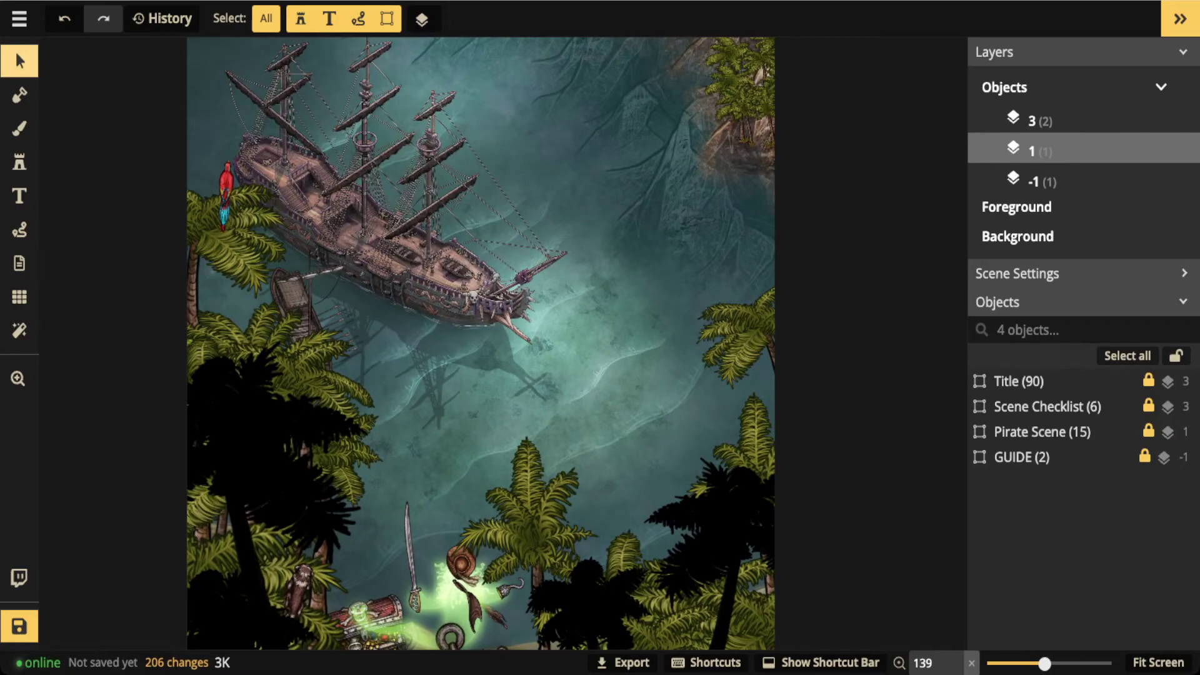
Search the Fantasy Regional HD stamps for shipwreck and choose the Ship Wrecks stamp set
scroll(571, 380, "up", 5)
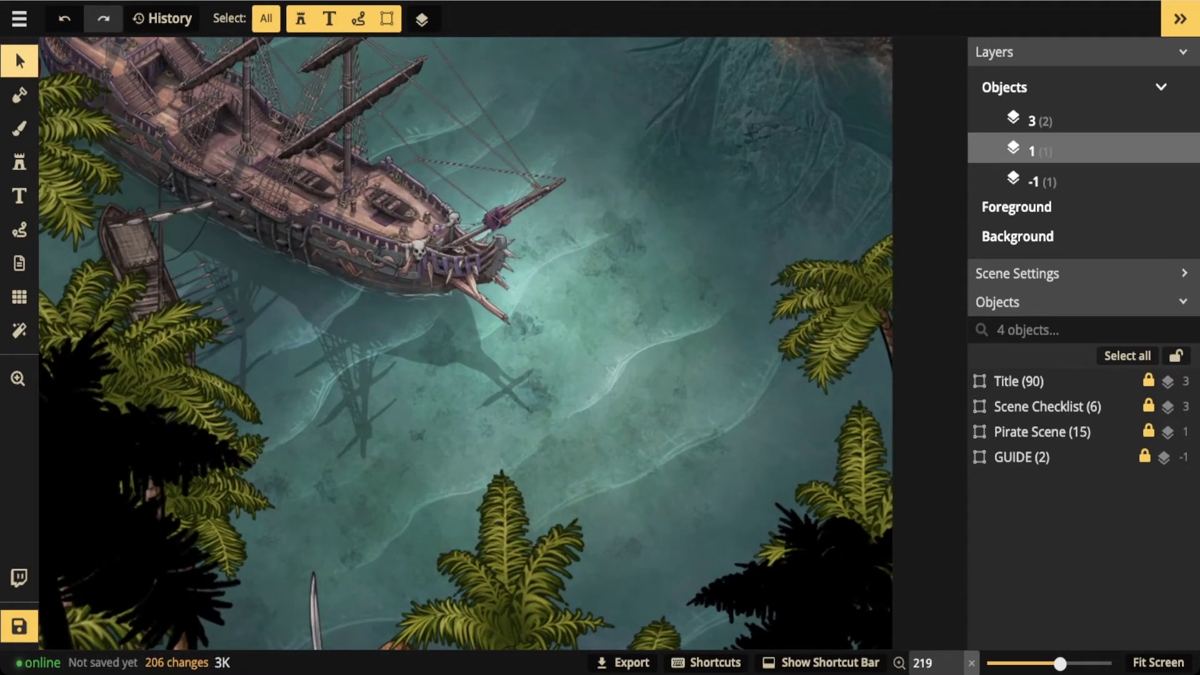
left_click(19, 161)
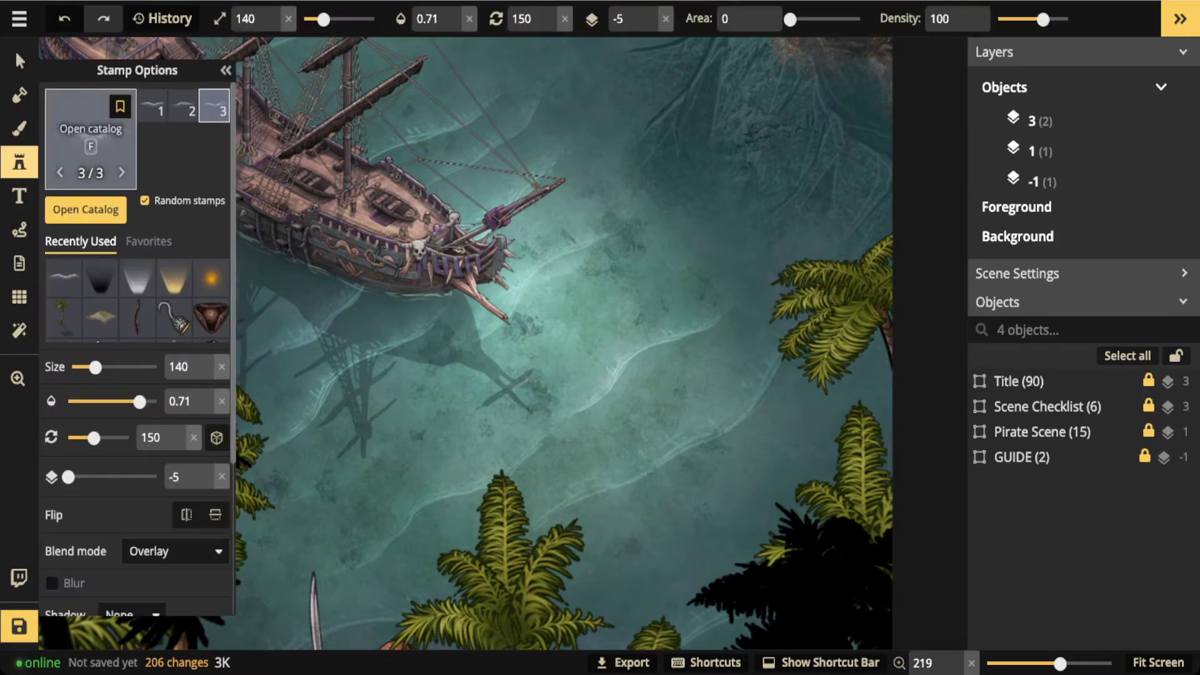
key("f")
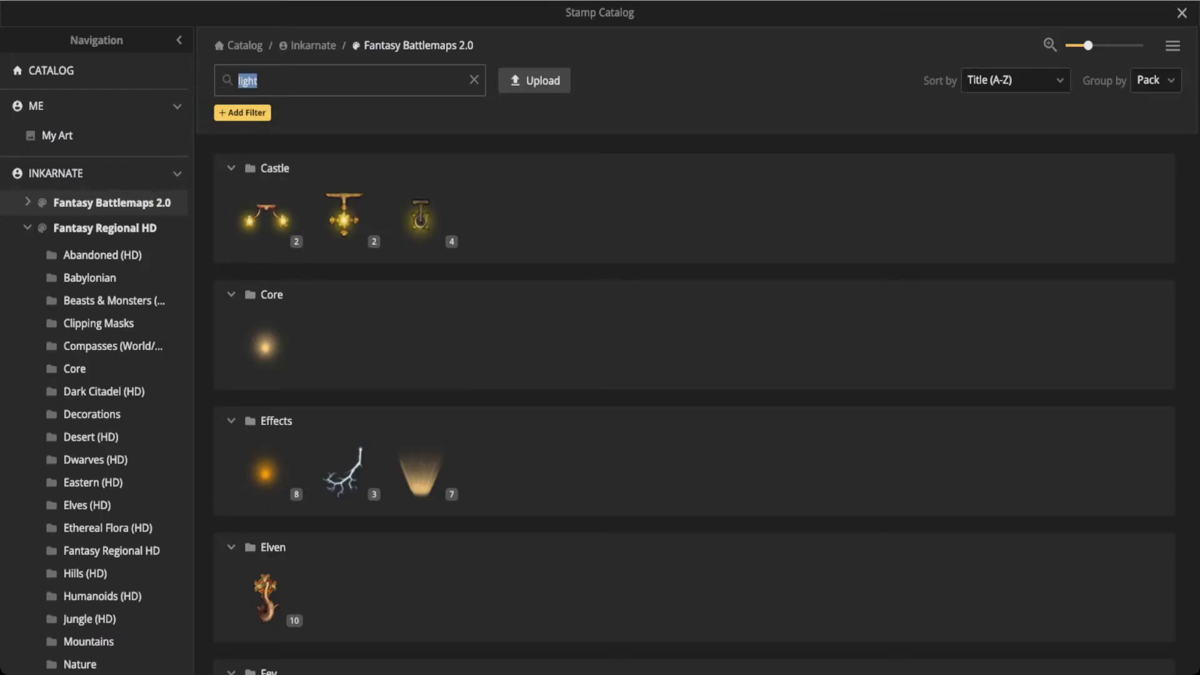
type("shipwreck")
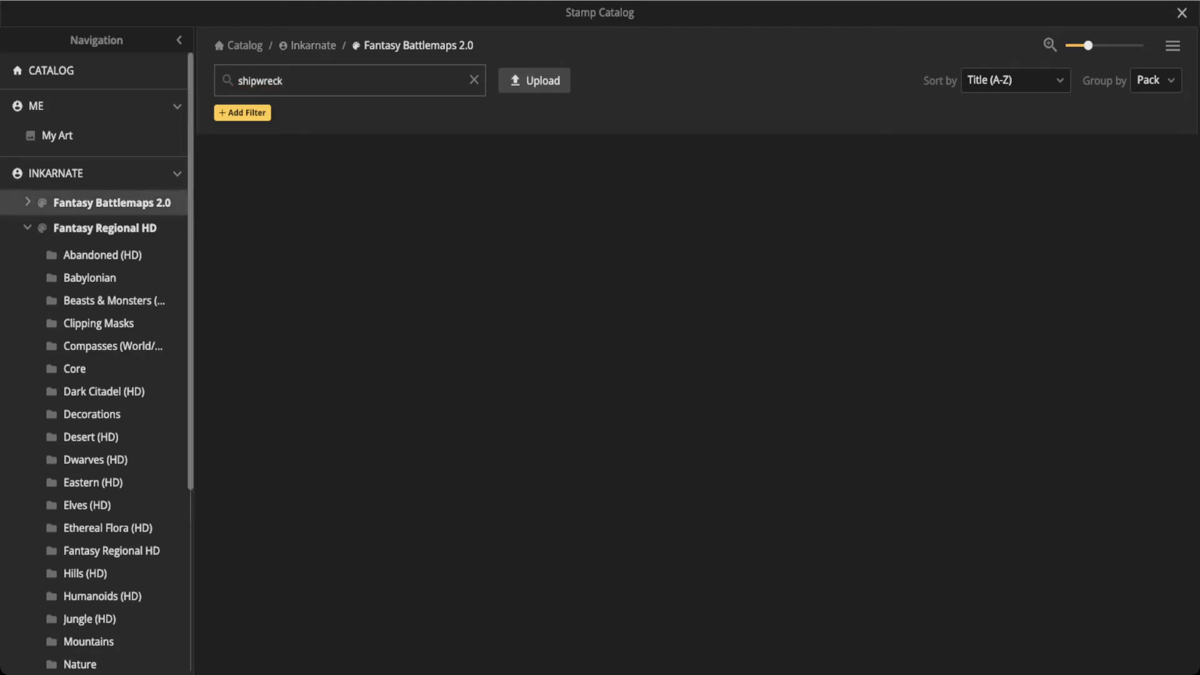
left_click(104, 228)
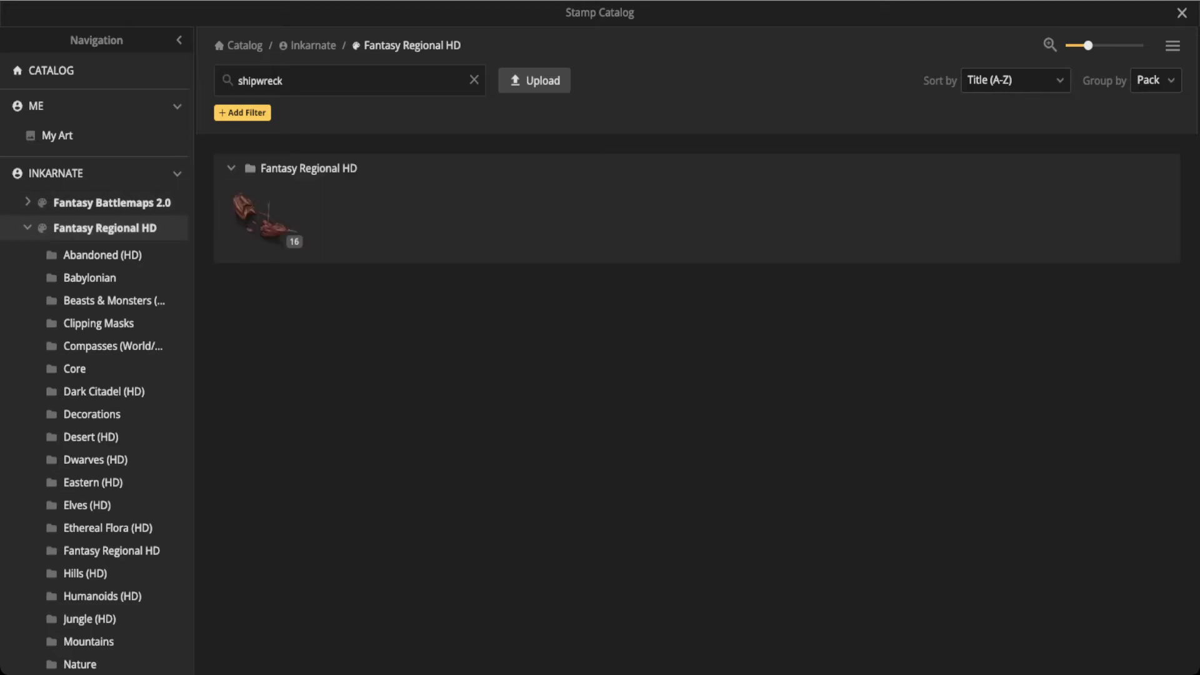
left_click(260, 215)
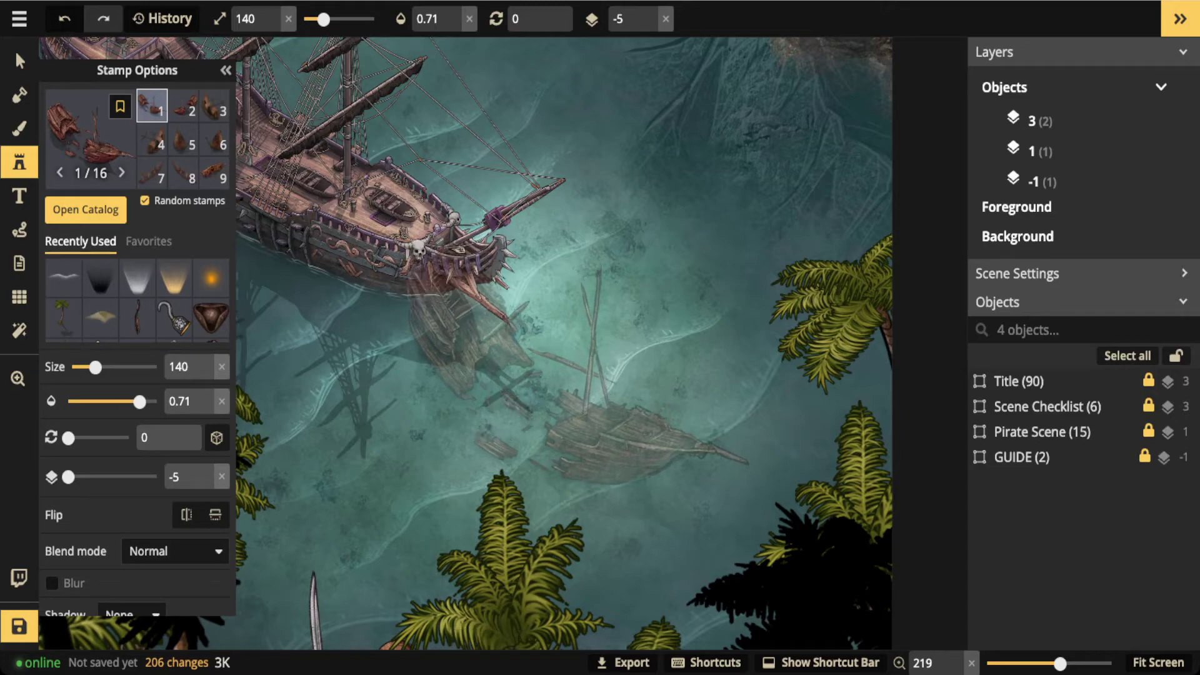
Set the shipwreck stamp's size to 110 and its rotation to 315
scroll(625, 431, "down", 1)
key("bracketleft")
key("bracketleft")
key("bracketleft")
key("bracketleft")
key("bracketleft")
key("bracketleft")
key("bracketleft")
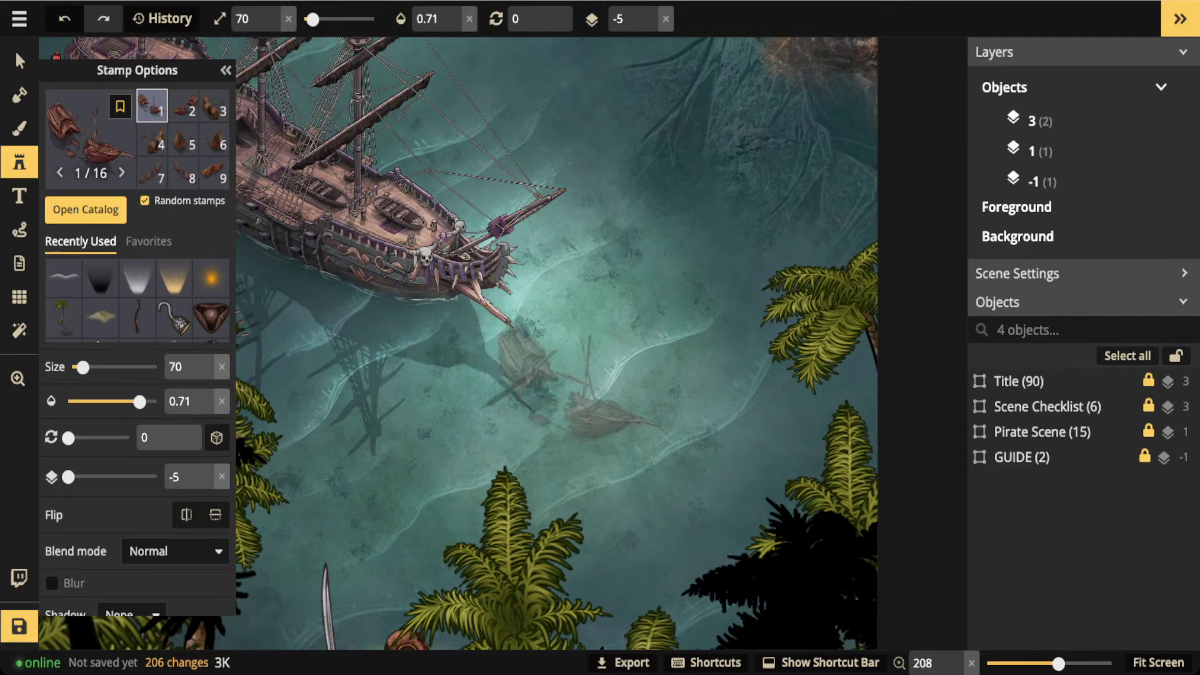
key("bracketright")
key("bracketright")
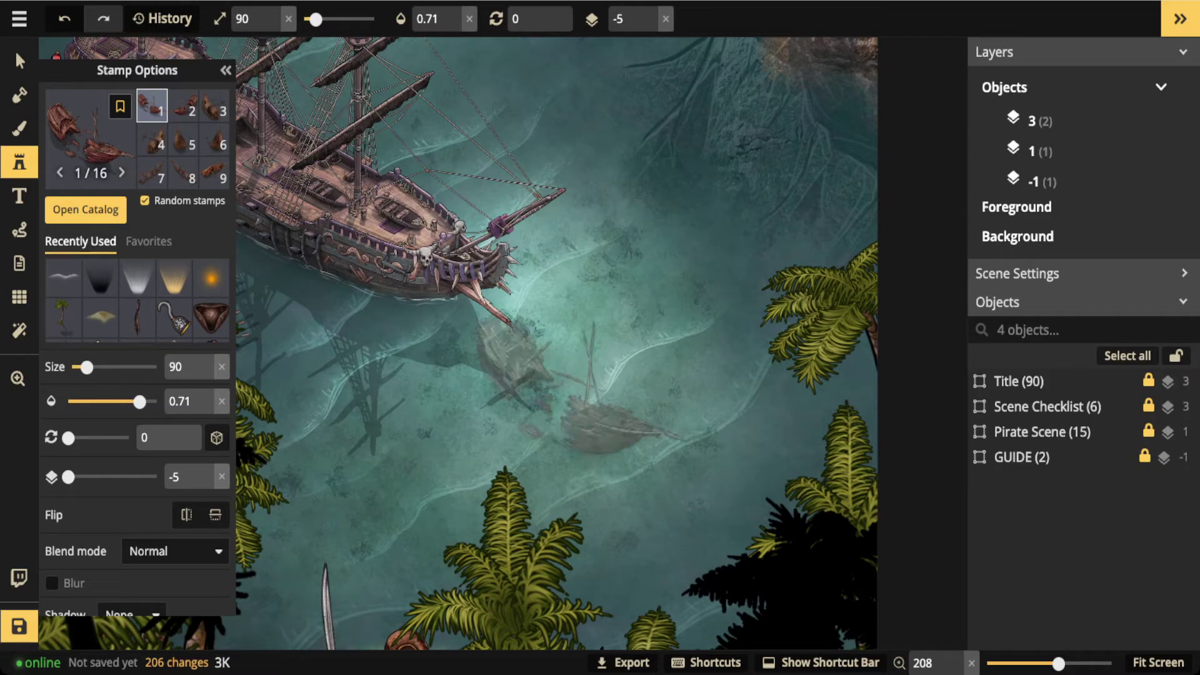
key("bracketright")
key("bracketright")
key("comma")
key("comma")
key("comma")
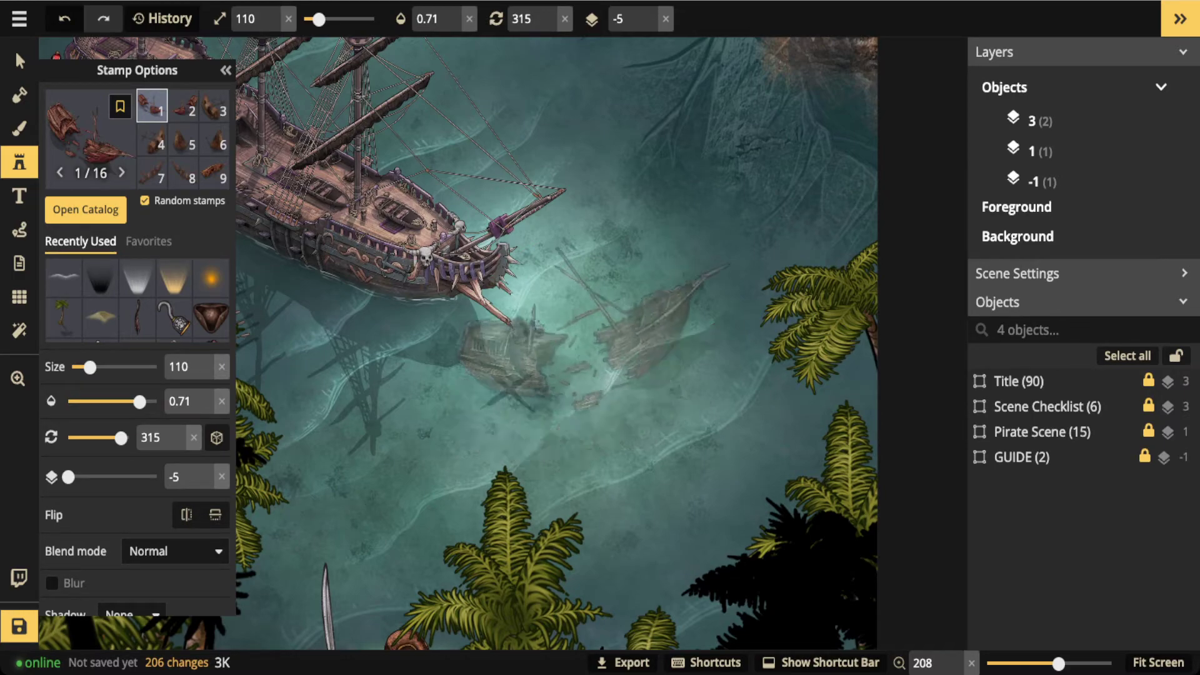
Choose shipwreck variant 10 of 16, rotate it to 345, and place it in the water off the ship's bow on layer -5
key("Left")
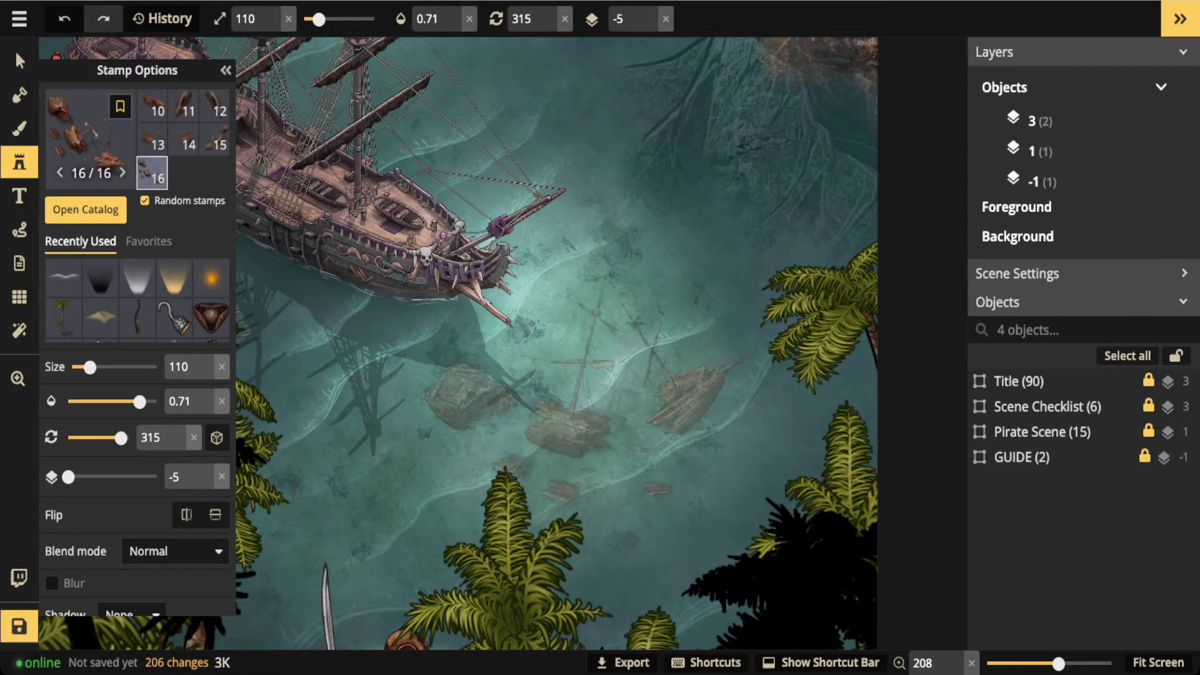
key("Left")
key("Left")
key("Left")
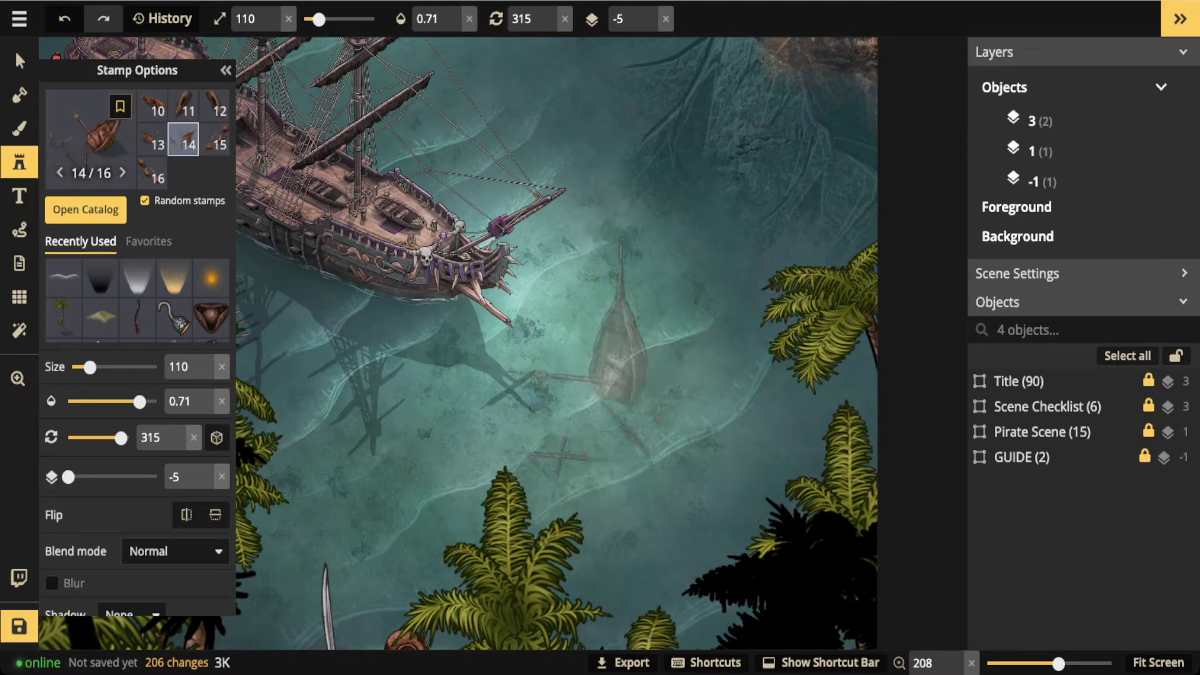
key("Left")
key("Left")
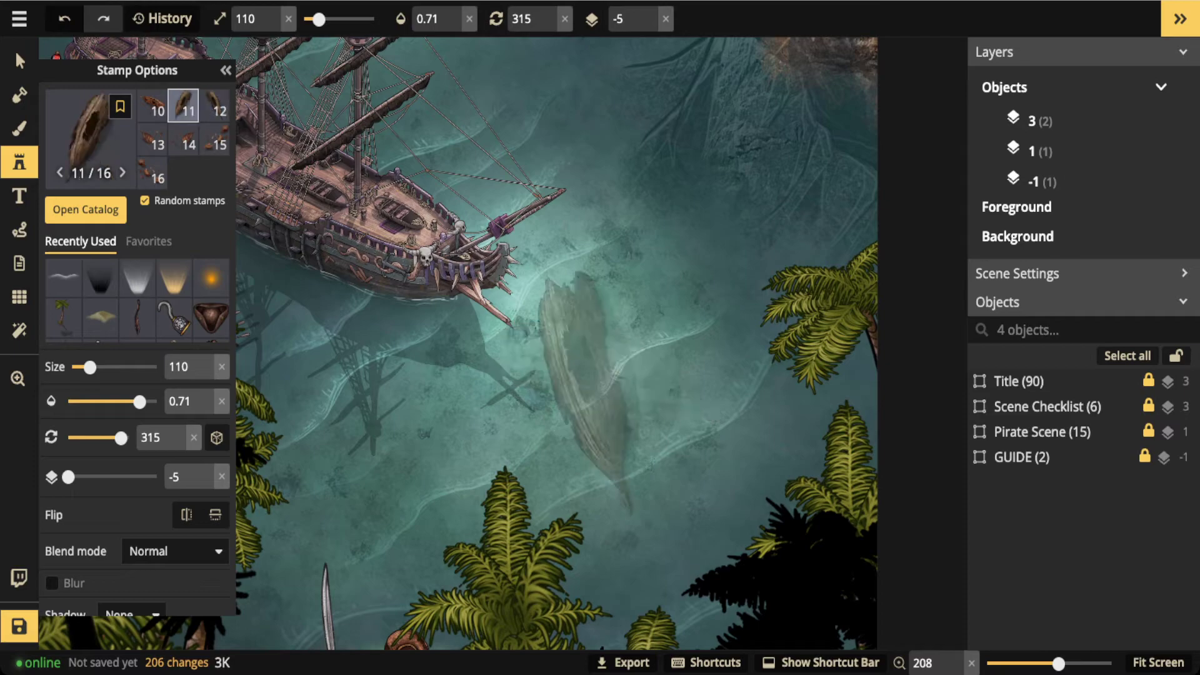
key("Right")
key("Left")
key("Left")
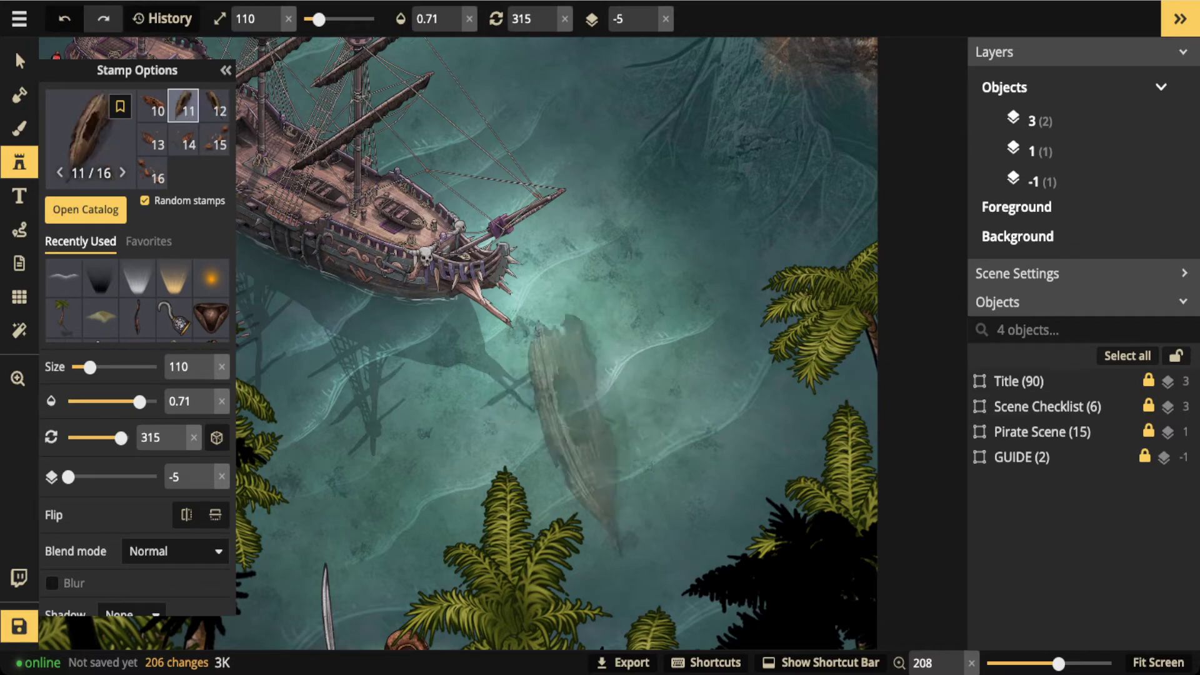
scroll(572, 409, "up", 2)
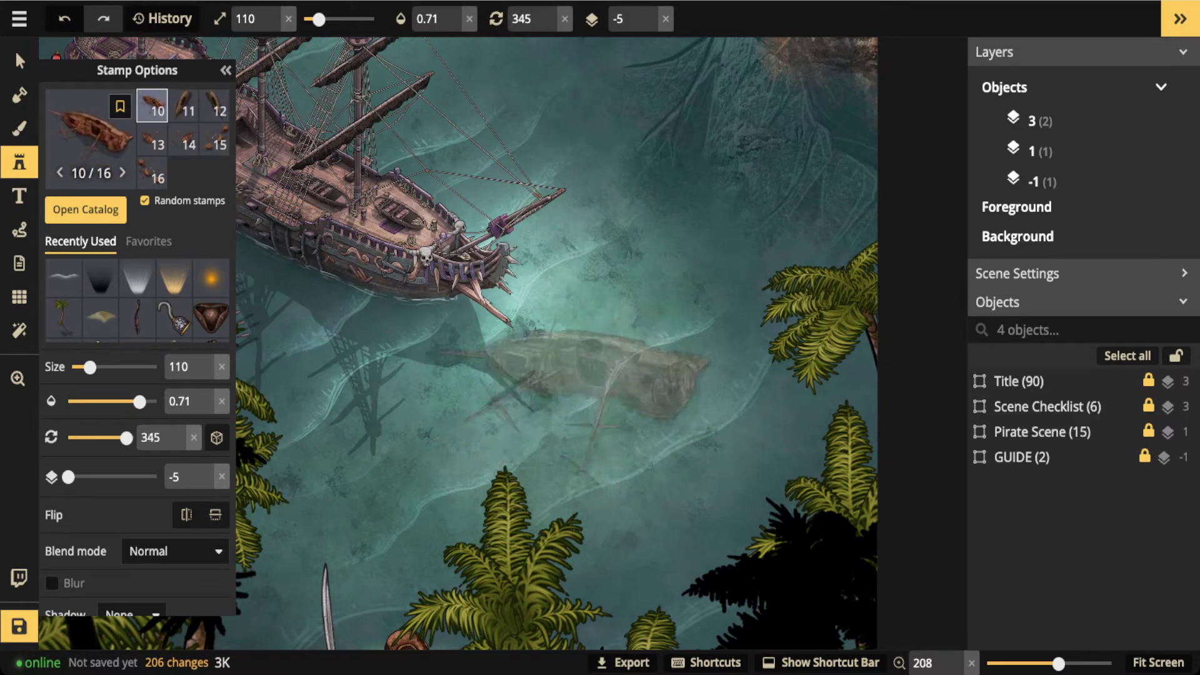
left_click(583, 422)
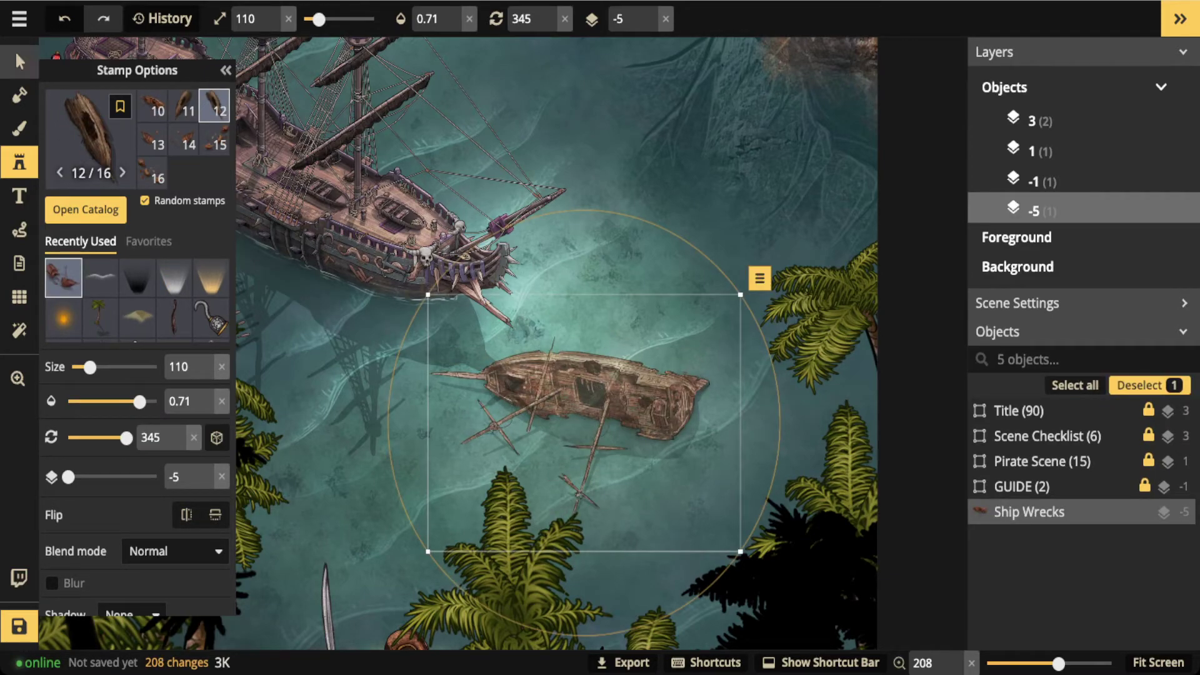
Set the placed shipwreck's opacity to 1 and its blend mode to Luminosity
left_click(19, 60)
left_click(508, 19)
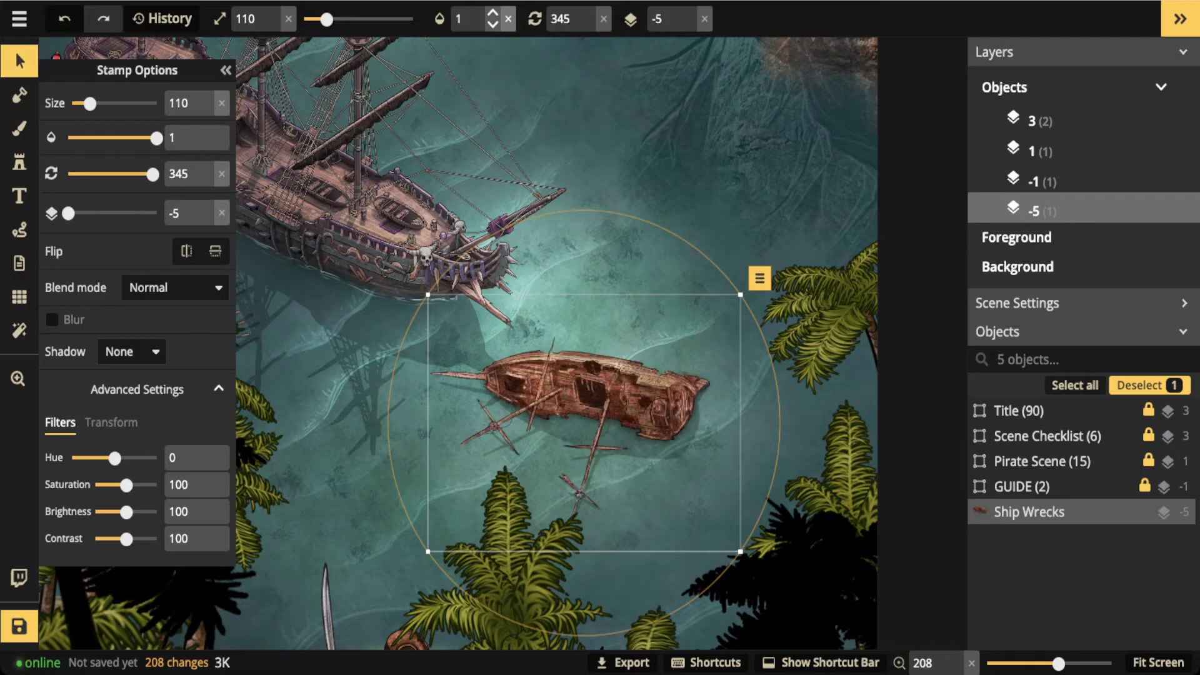
left_click(175, 288)
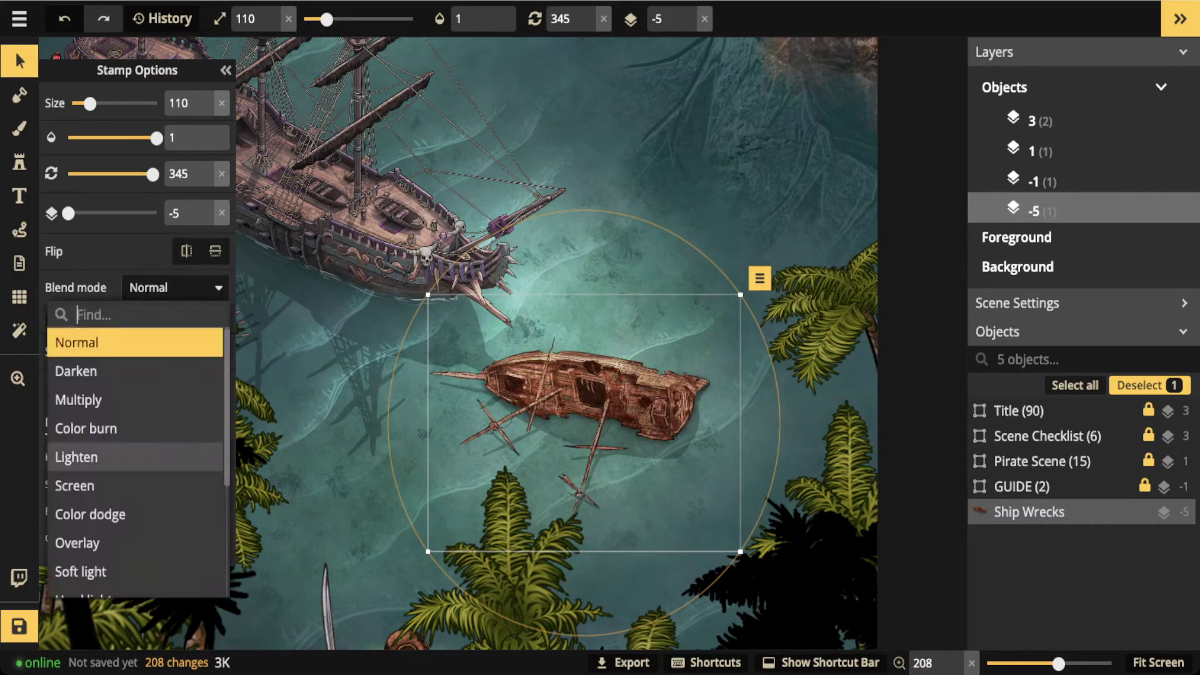
scroll(135, 550, "down", 3)
key("Return")
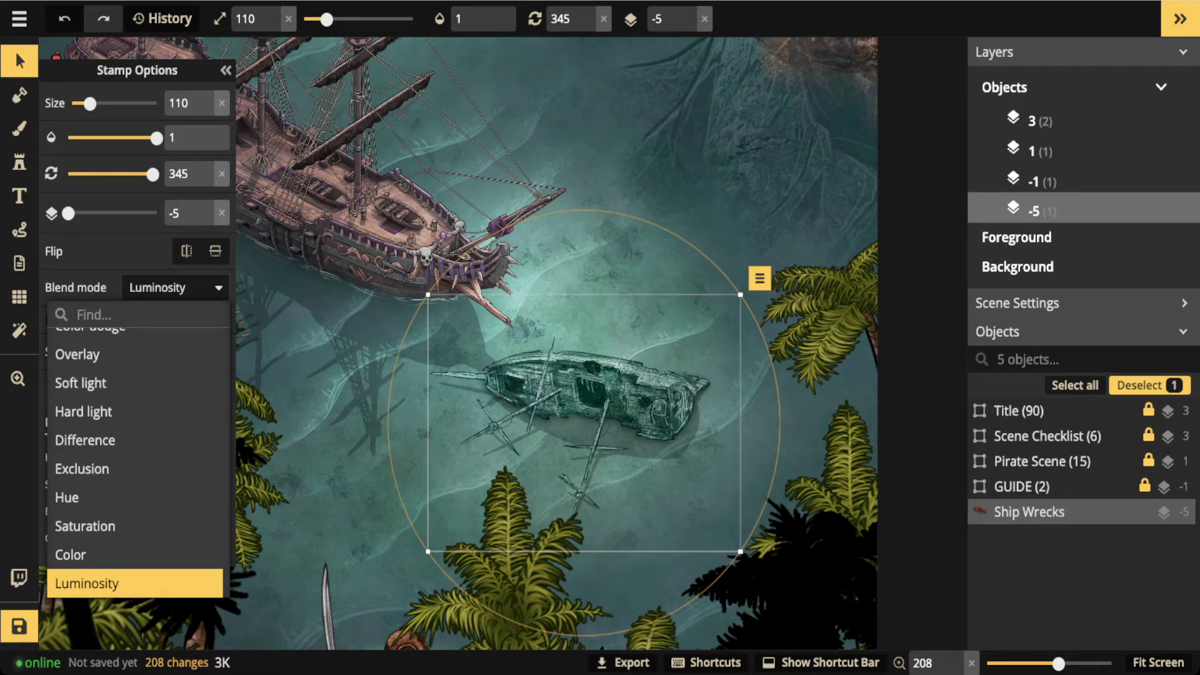
key("Escape")
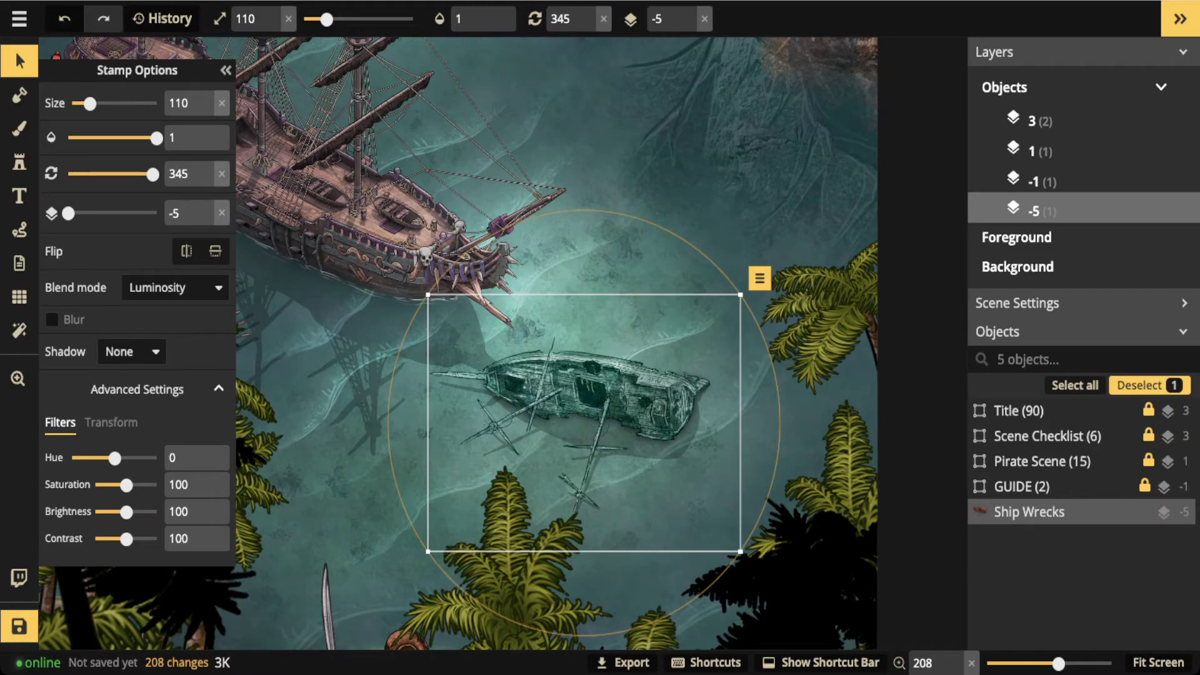
Compare the shipwreck at lower and full contrast, and set its contrast to 49
left_click_drag(126, 539, 107, 538)
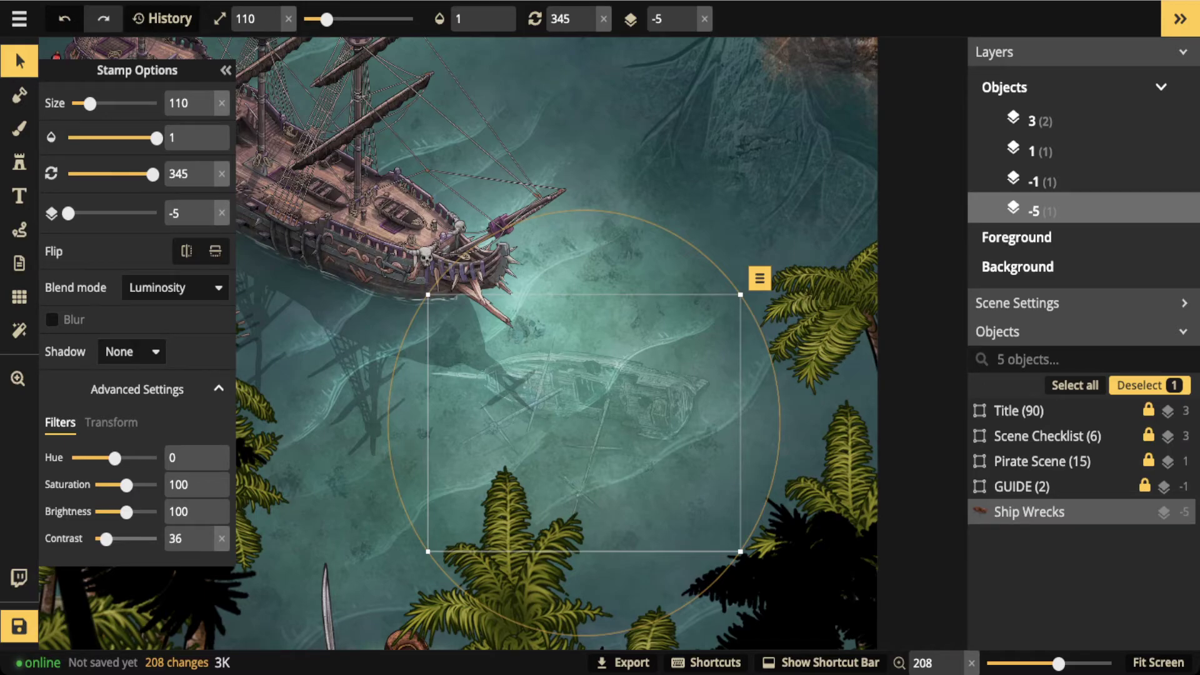
left_click_drag(106, 538, 126, 538)
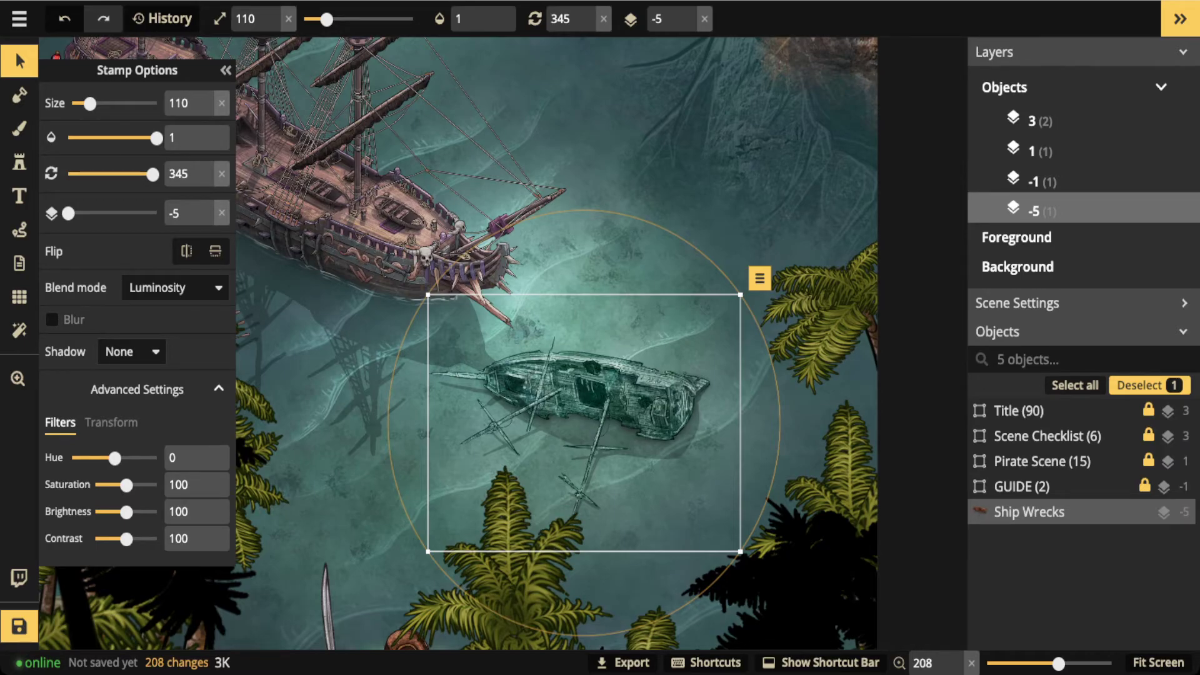
left_click_drag(126, 538, 110, 537)
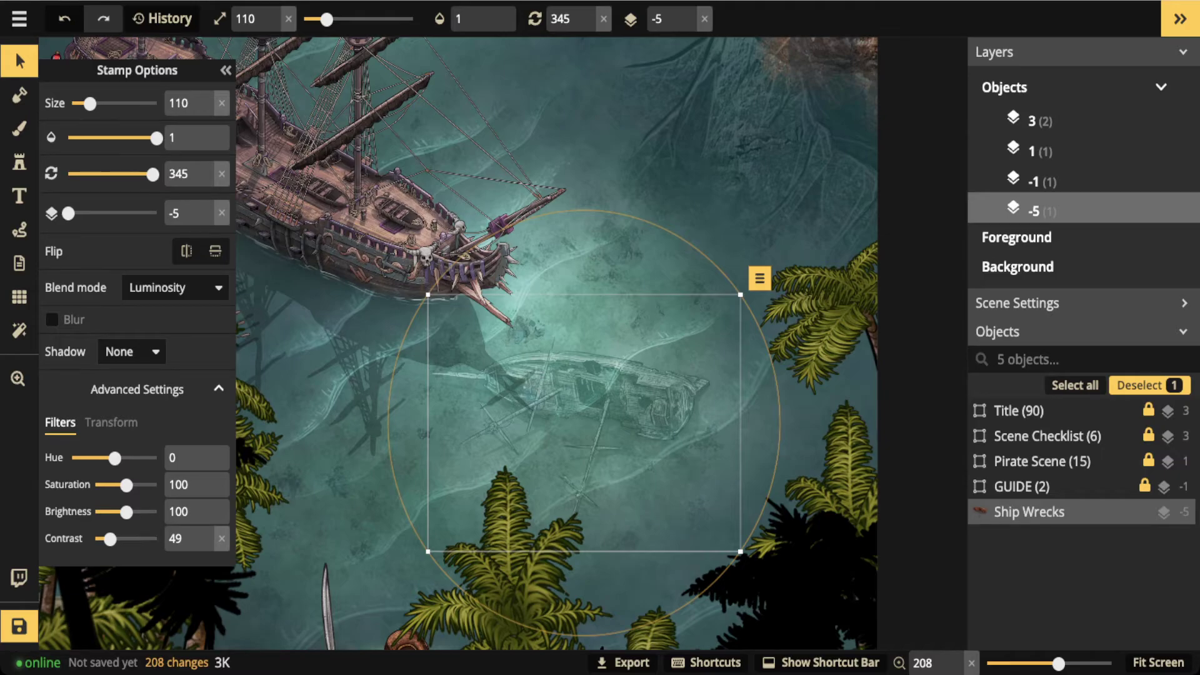
Compare the shipwreck with and without blur, keep the blur on, fine-tune its radius, and deselect the wreck
left_click(52, 319)
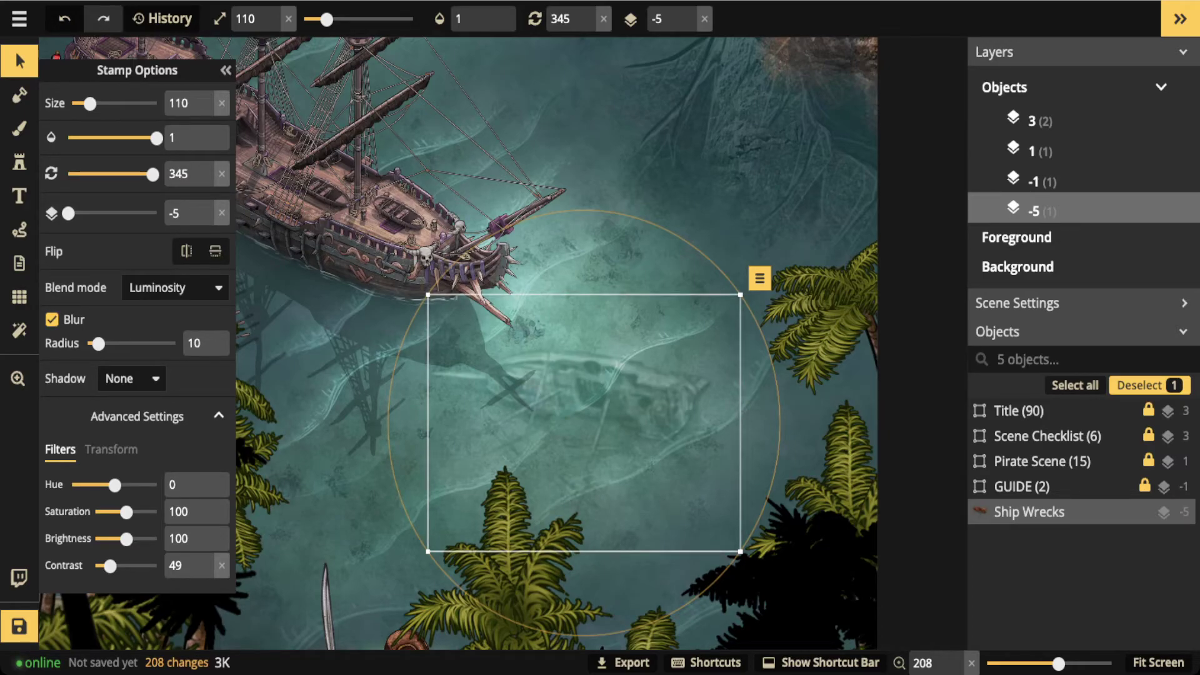
left_click(52, 319)
scroll(502, 344, "down", 5)
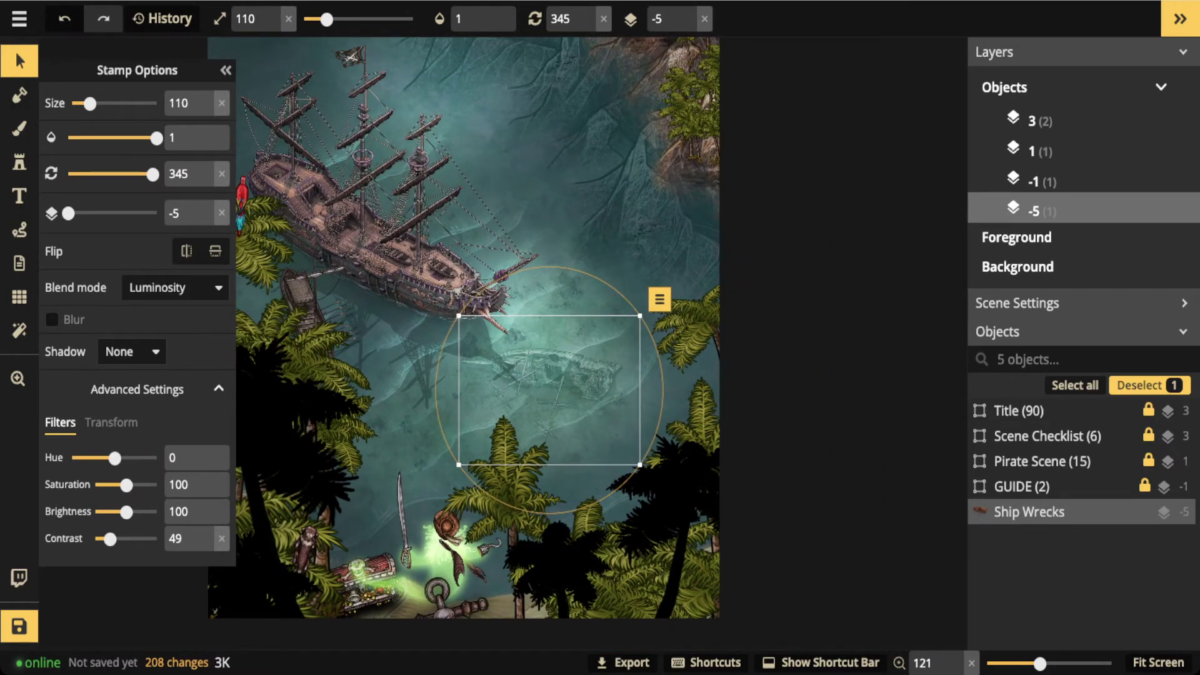
key("ctrl+y")
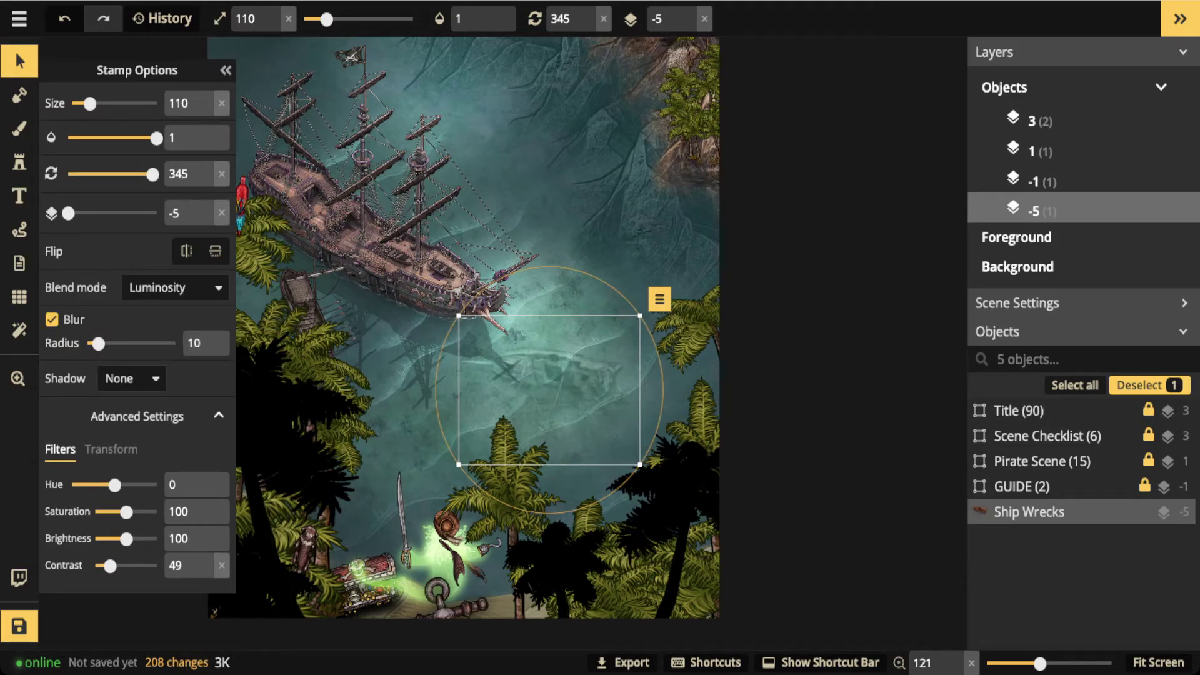
left_click_drag(98, 343, 100, 343)
key("Escape")
scroll(428, 229, "down", 3)
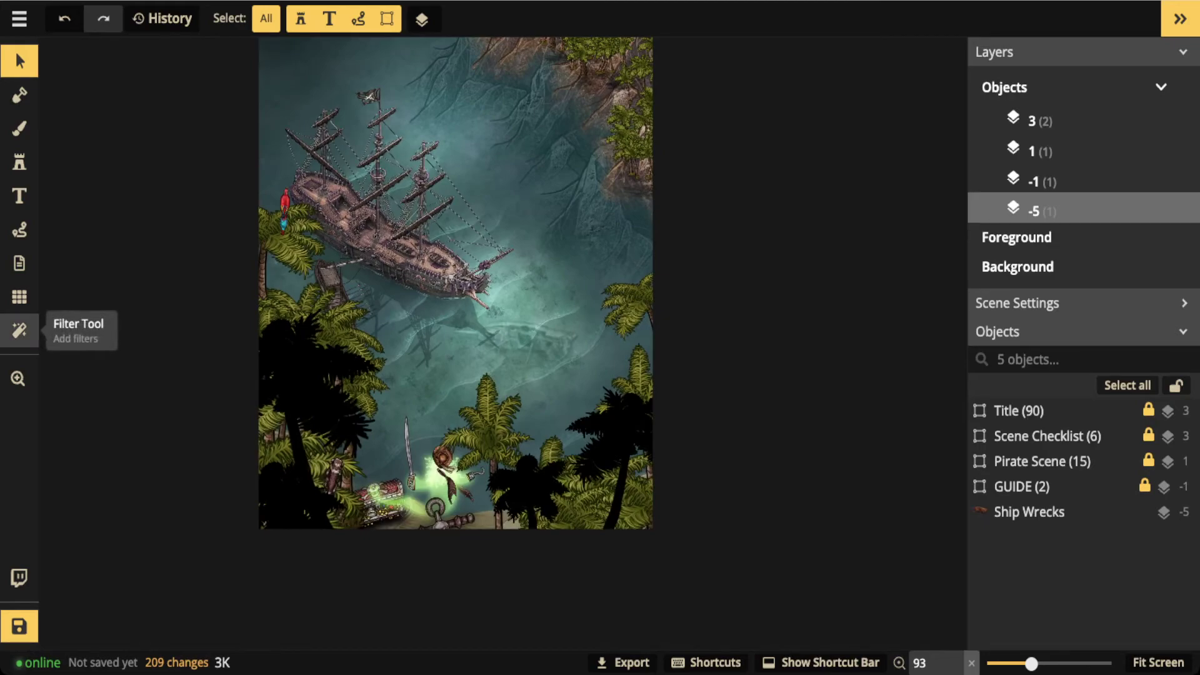
Add the Vignette texture filter to the whole scene
left_click(19, 330)
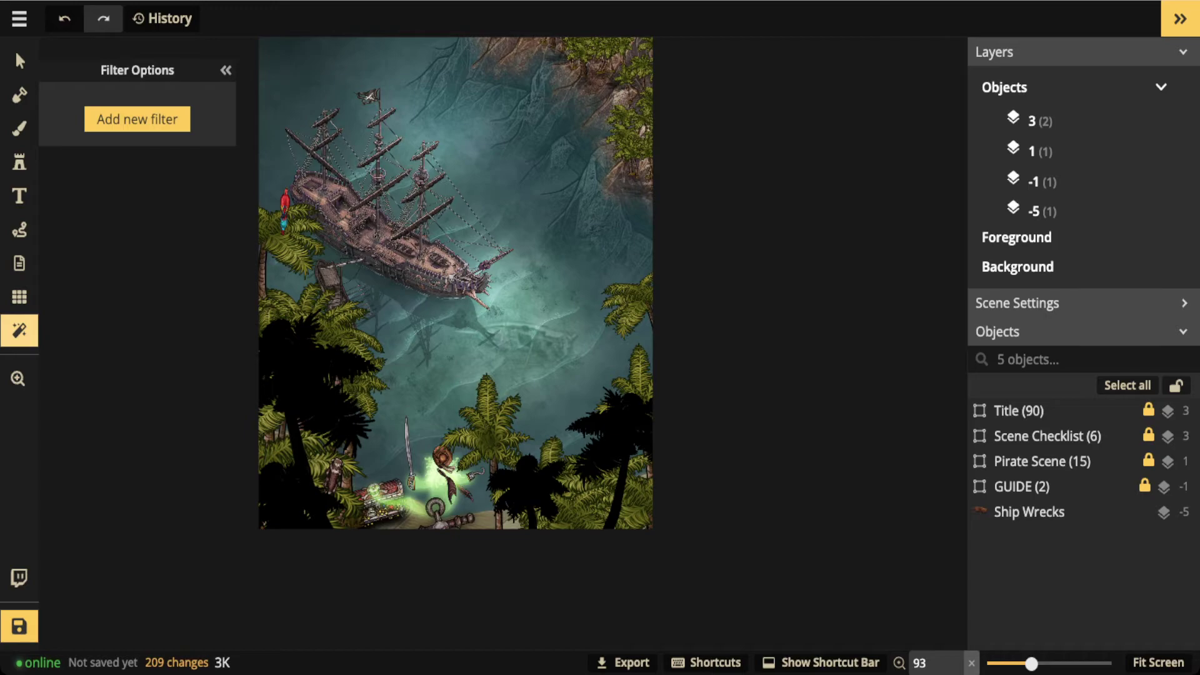
left_click(137, 119)
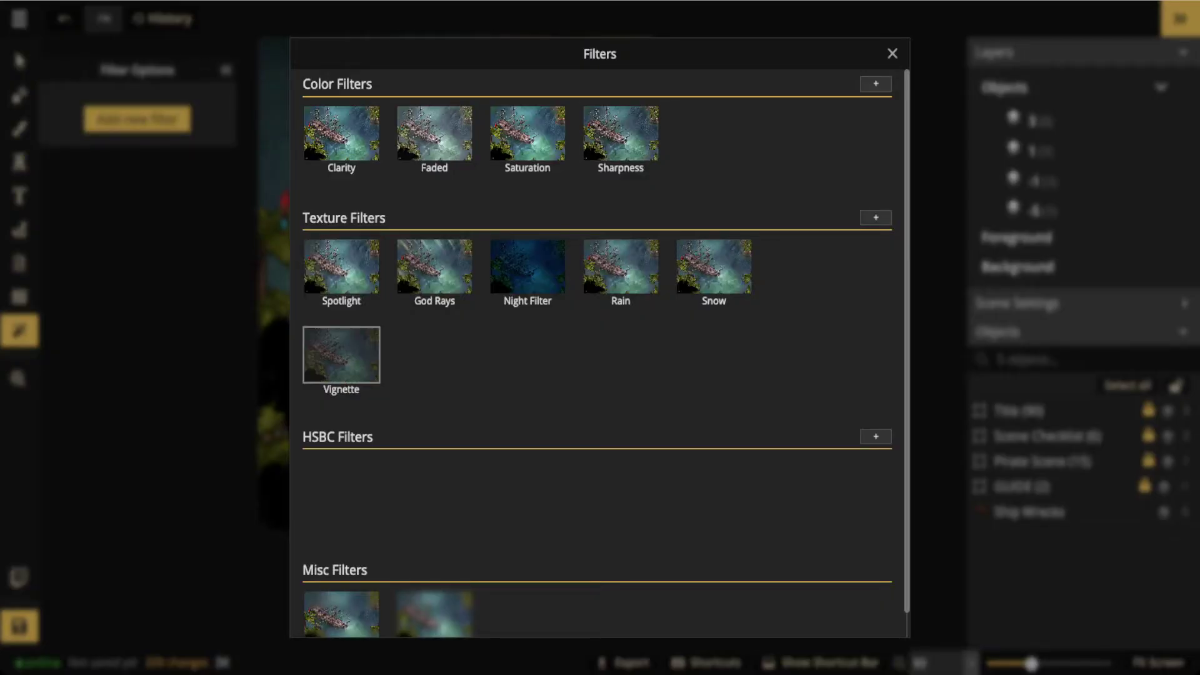
left_click(341, 354)
scroll(513, 186, "down", 1)
left_click_drag(514, 185, 533, 311)
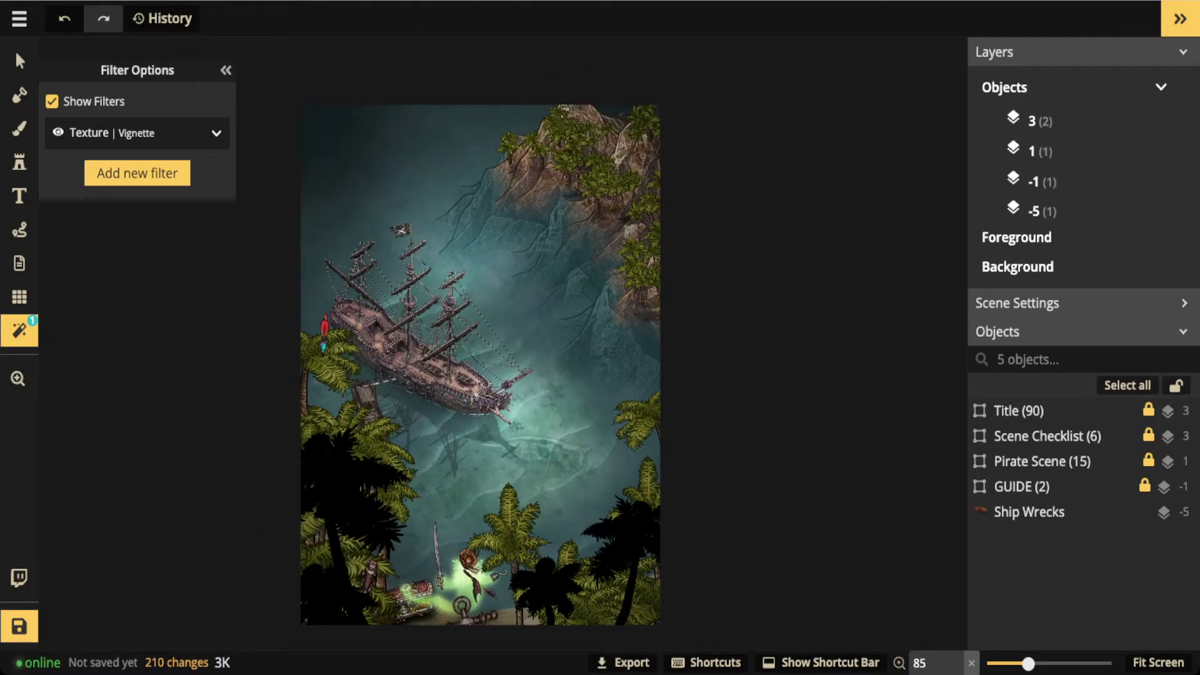
Set the vignette filter's blend mode to Overlay and its opacity to 1
left_click(137, 132)
left_click(167, 286)
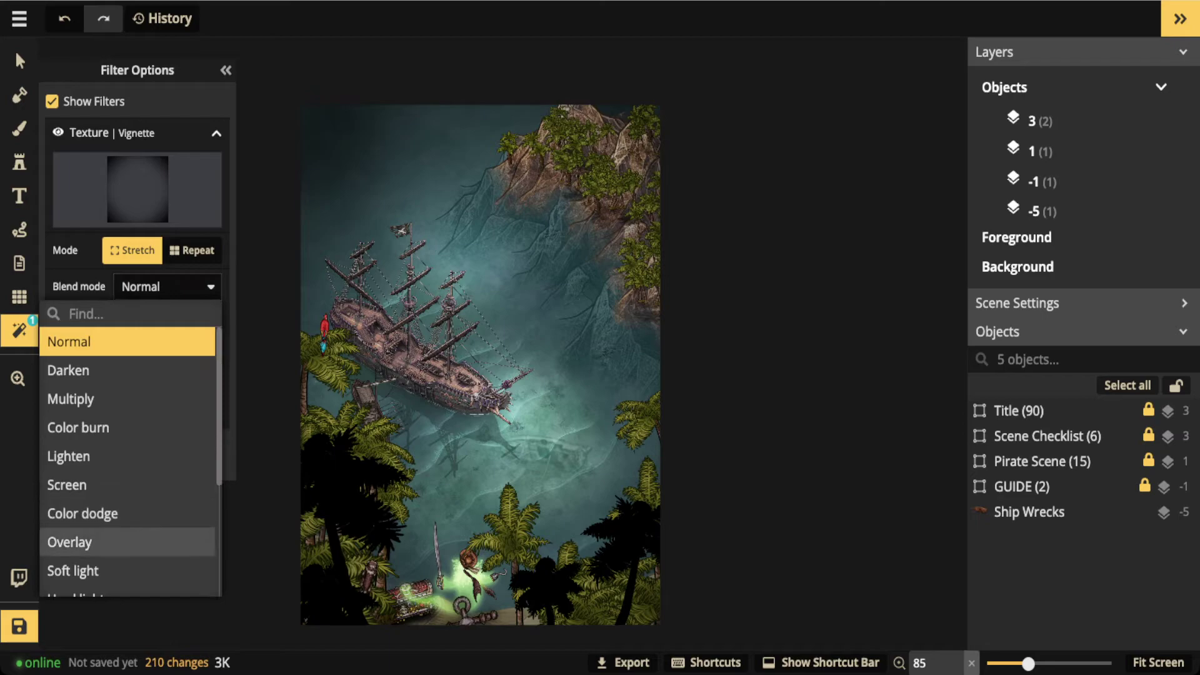
left_click(69, 542)
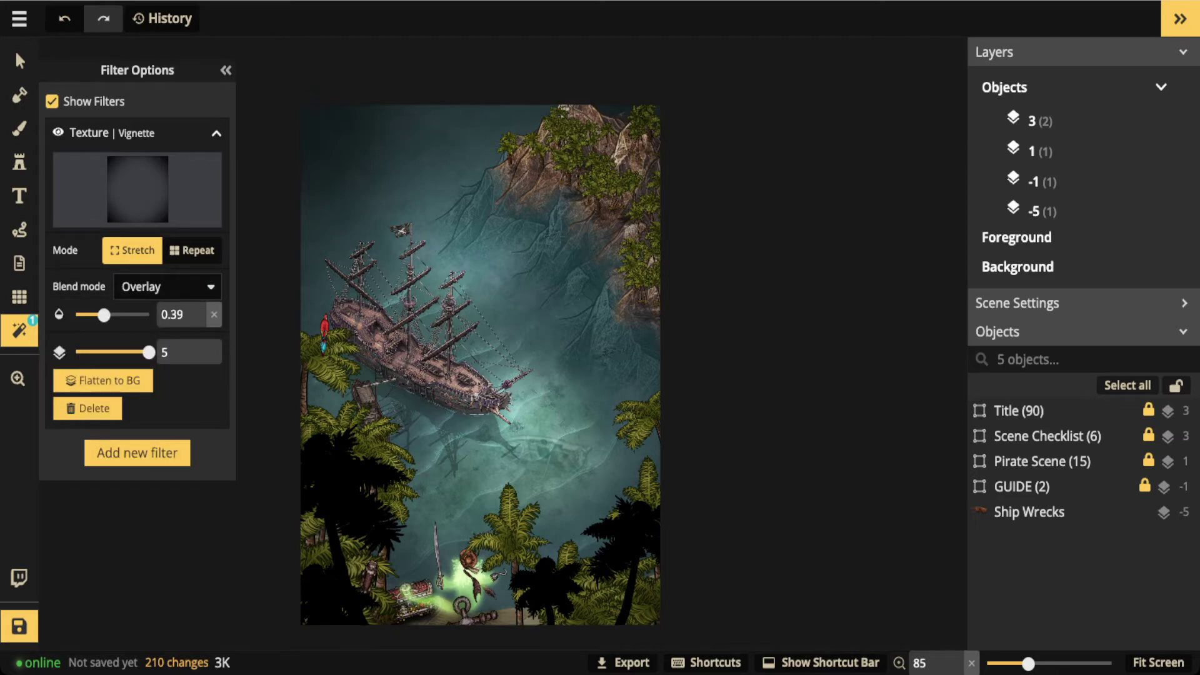
left_click_drag(104, 315, 149, 315)
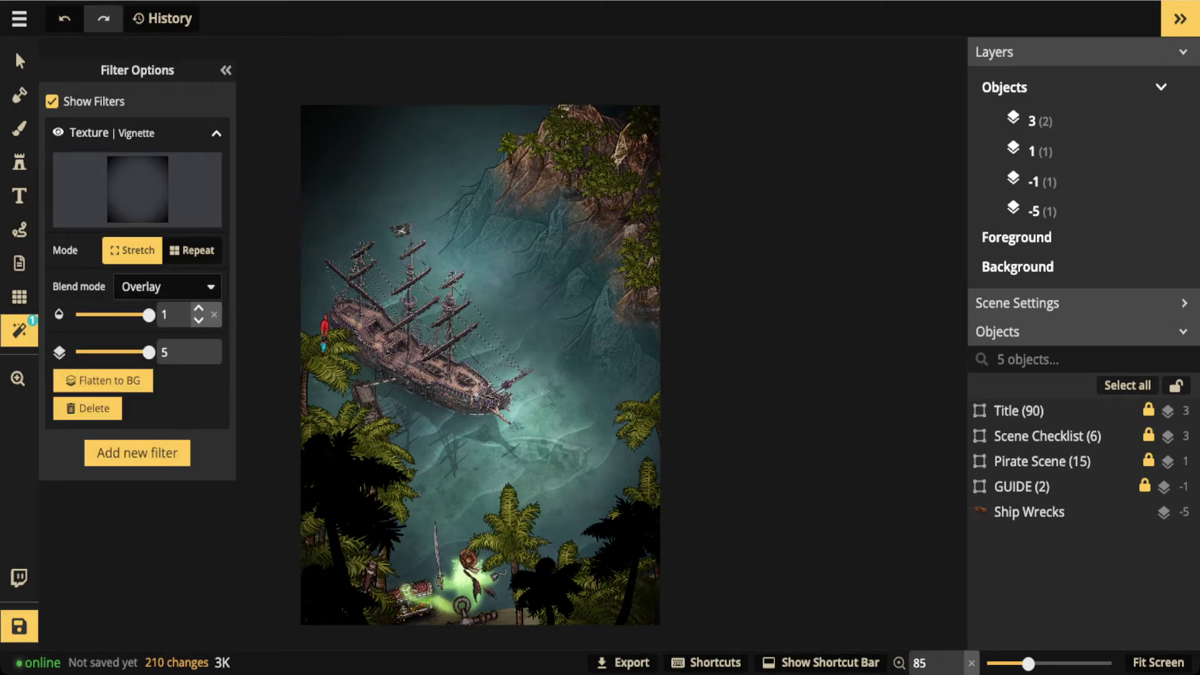
Try the Color dodge blend mode on the vignette filter and return it to Overlay
left_click(166, 286)
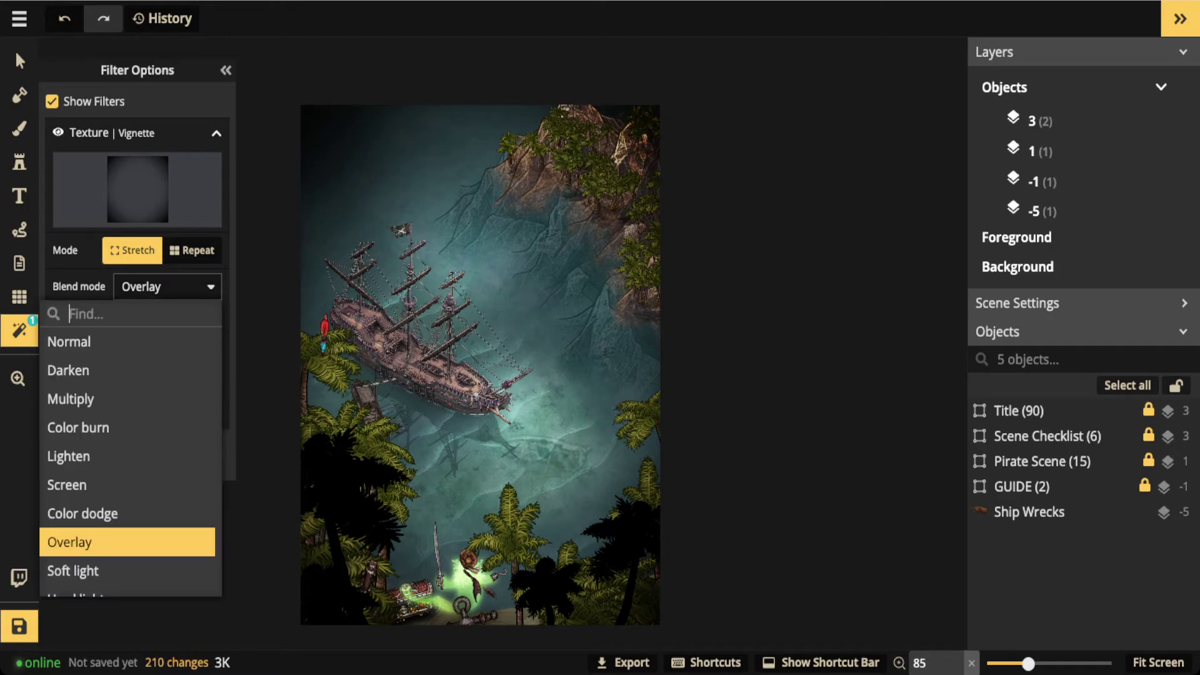
left_click(94, 513)
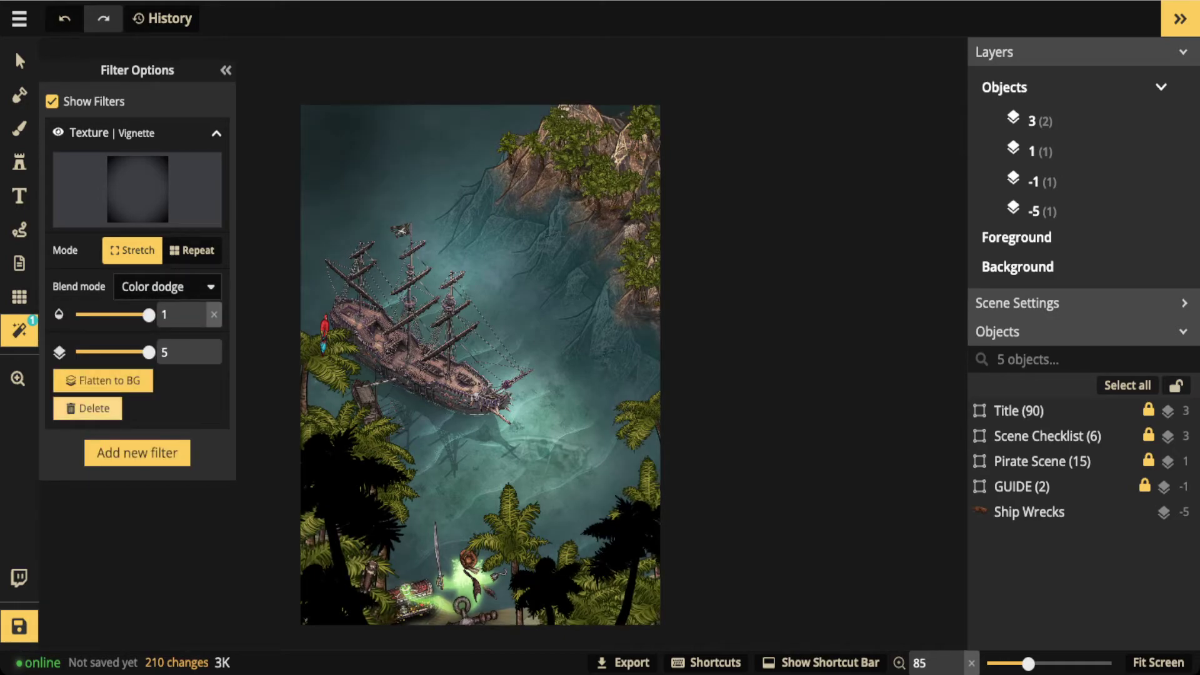
left_click(166, 287)
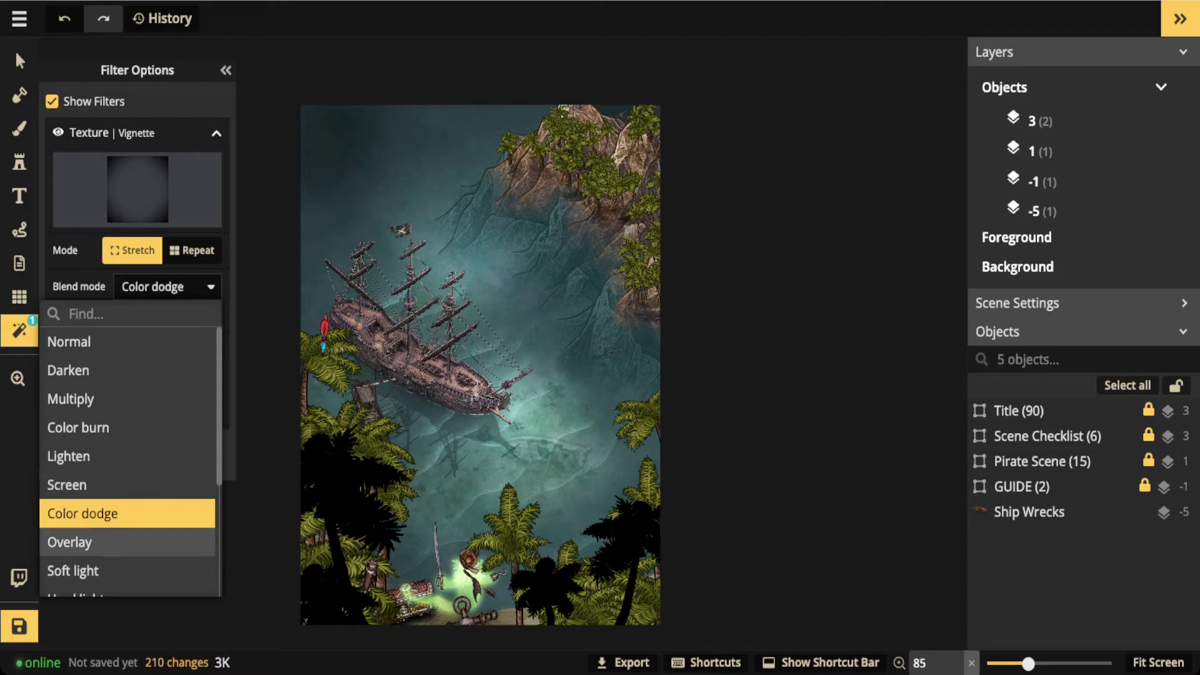
left_click(94, 541)
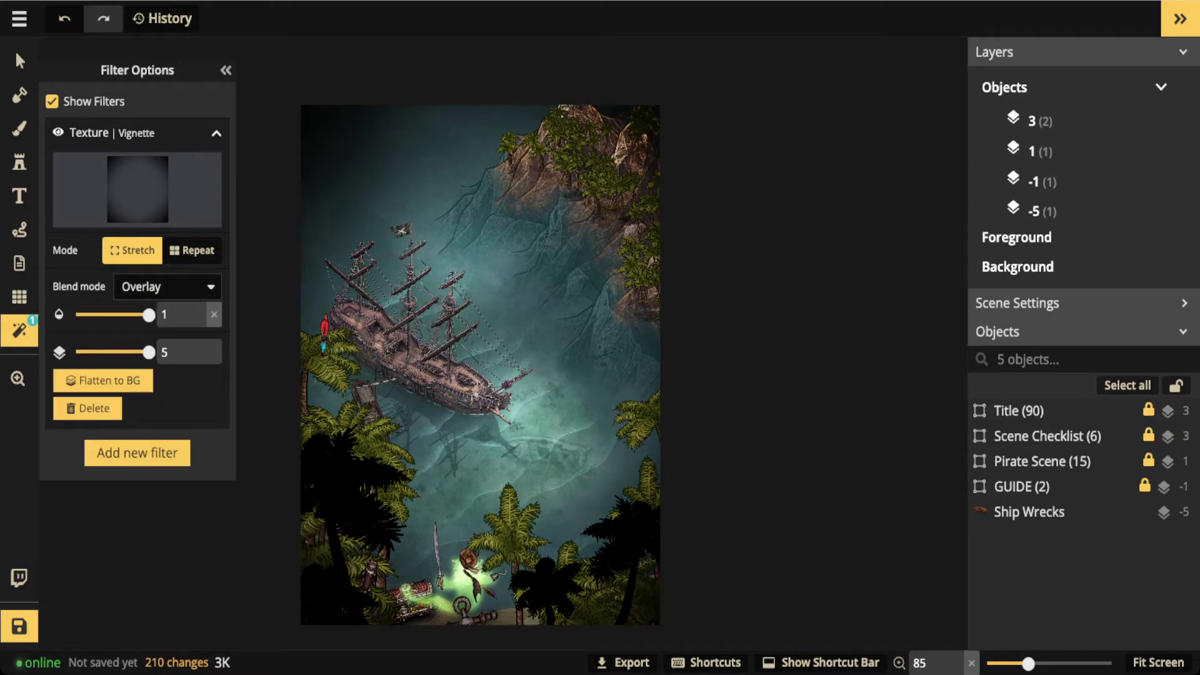
Compare the vignette filter in the Normal blend mode and switch it back to Overlay
left_click(166, 286)
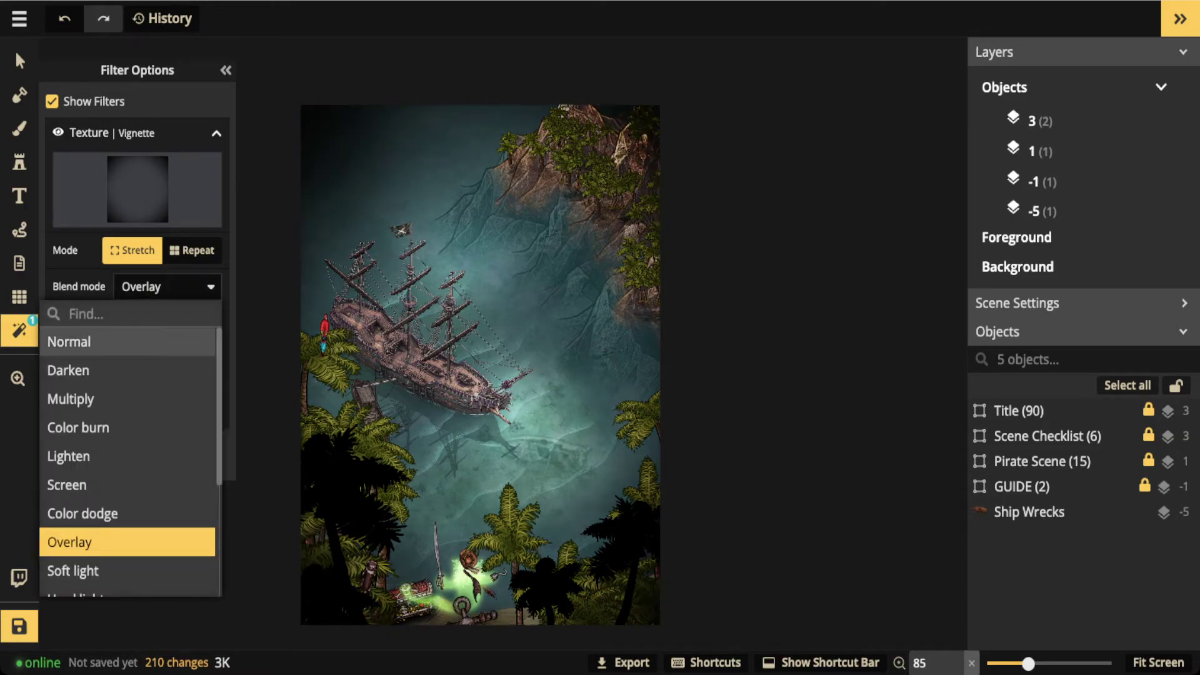
left_click(94, 341)
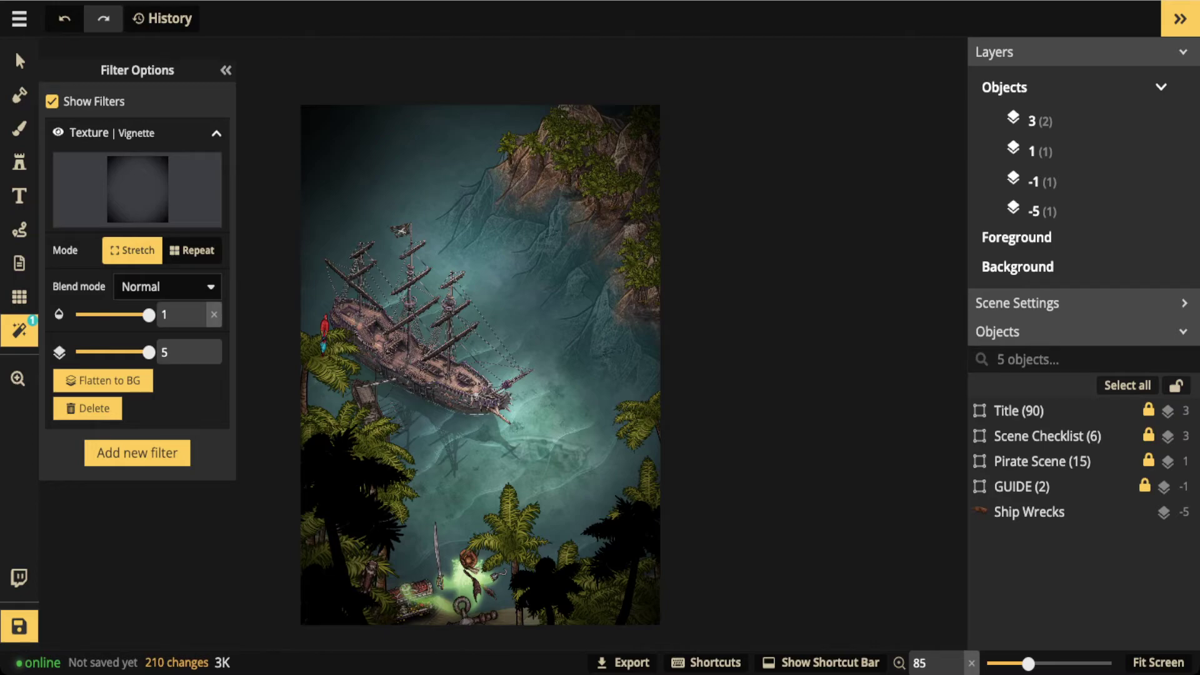
key("Down")
key("Down")
key("Down")
key("Down")
key("Down")
key("Down")
key("Down")
key("Down")
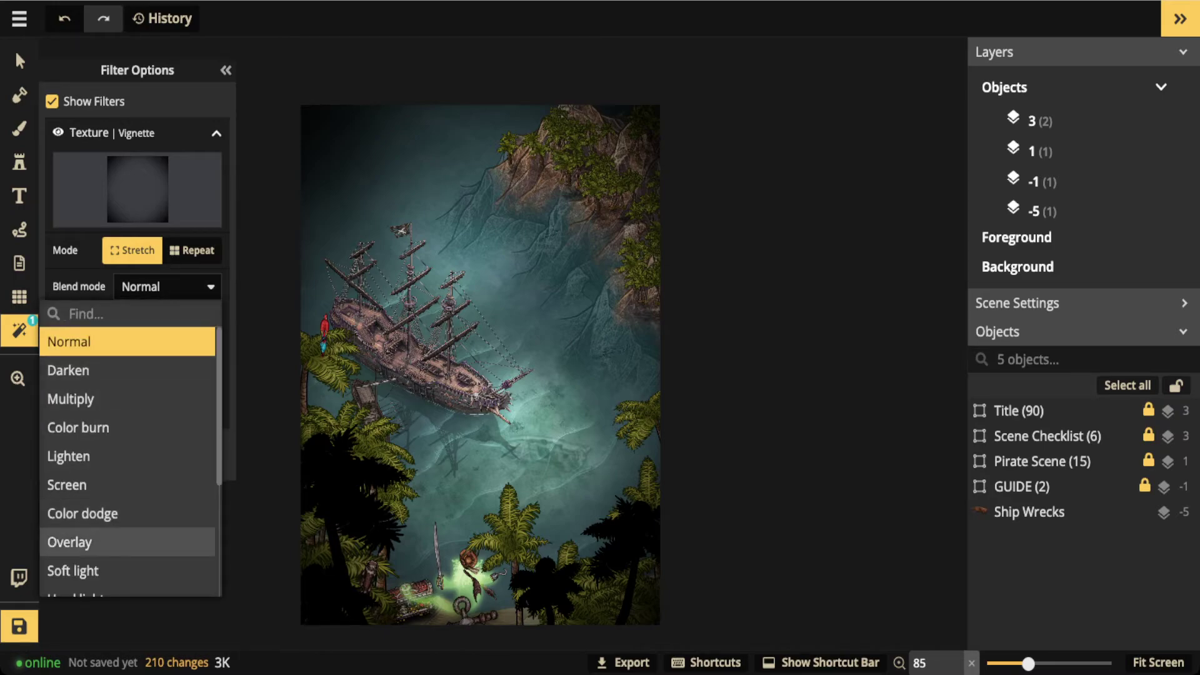
key("Return")
Add a custom color filter to the whole scene and set it to Cold & Warm
scroll(565, 161, "up", 5)
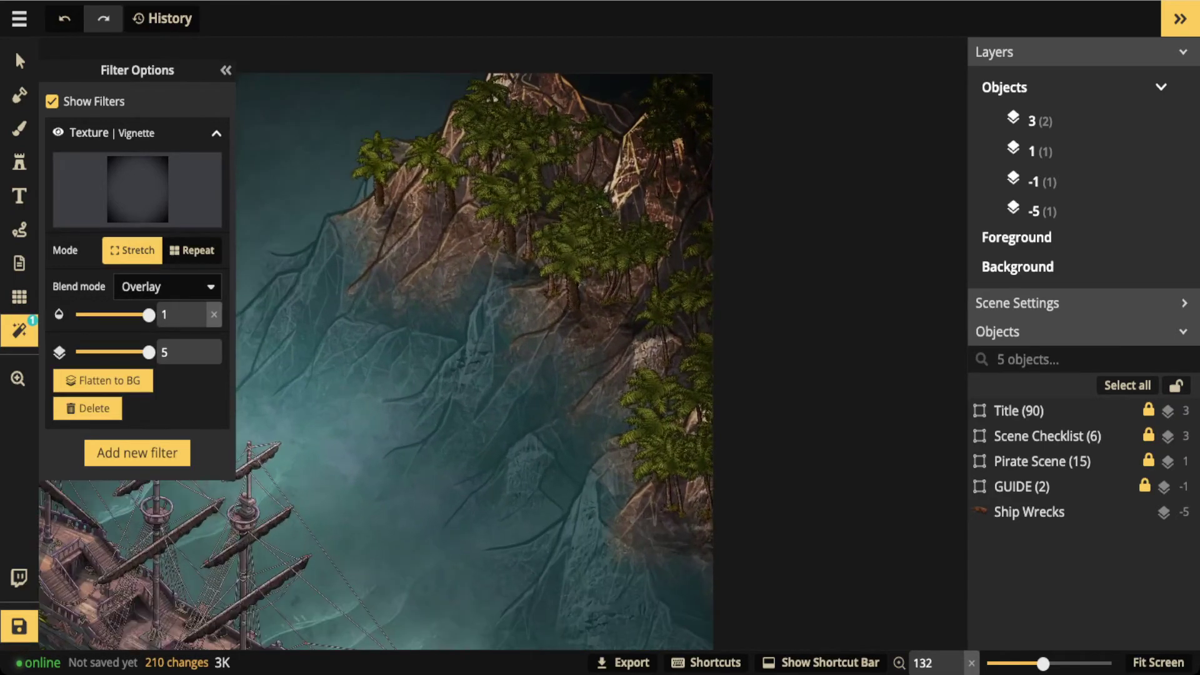
scroll(565, 161, "up", 6)
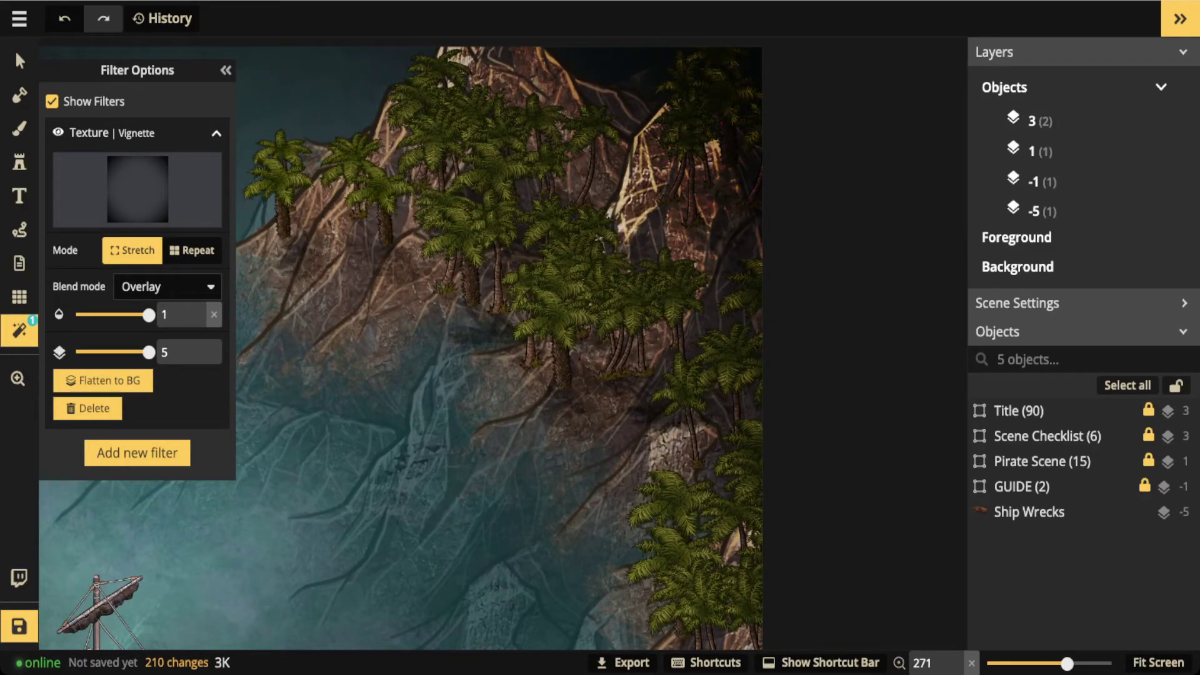
scroll(556, 300, "down", 10)
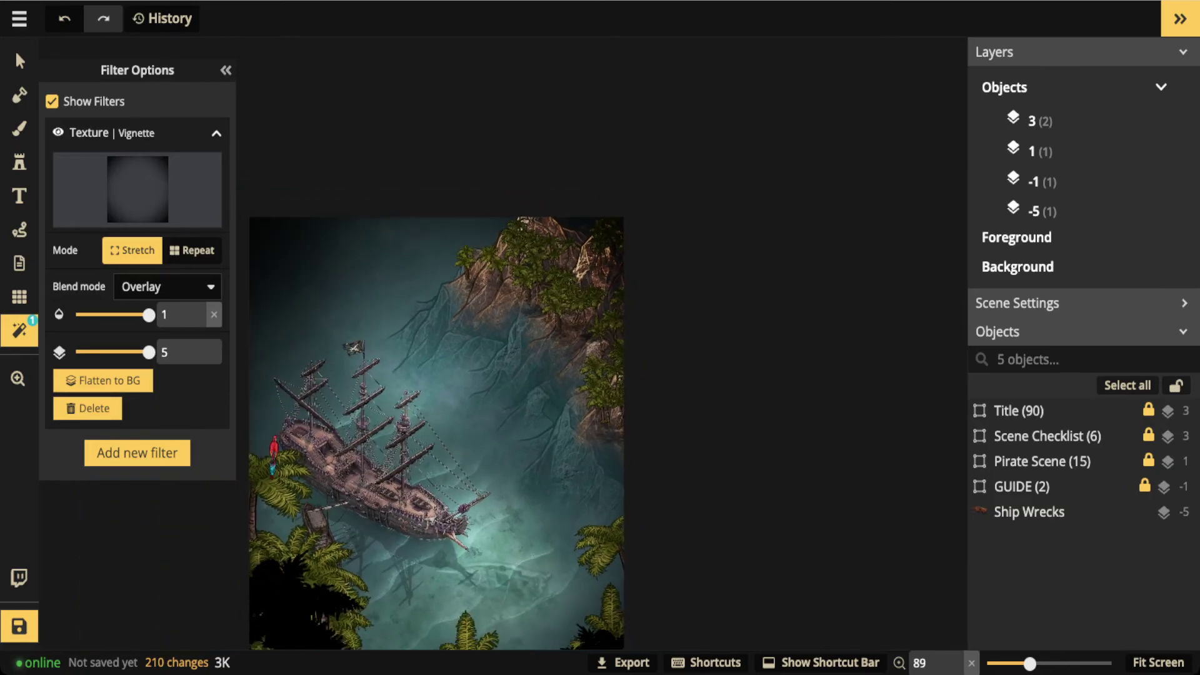
scroll(416, 545, "up", 6)
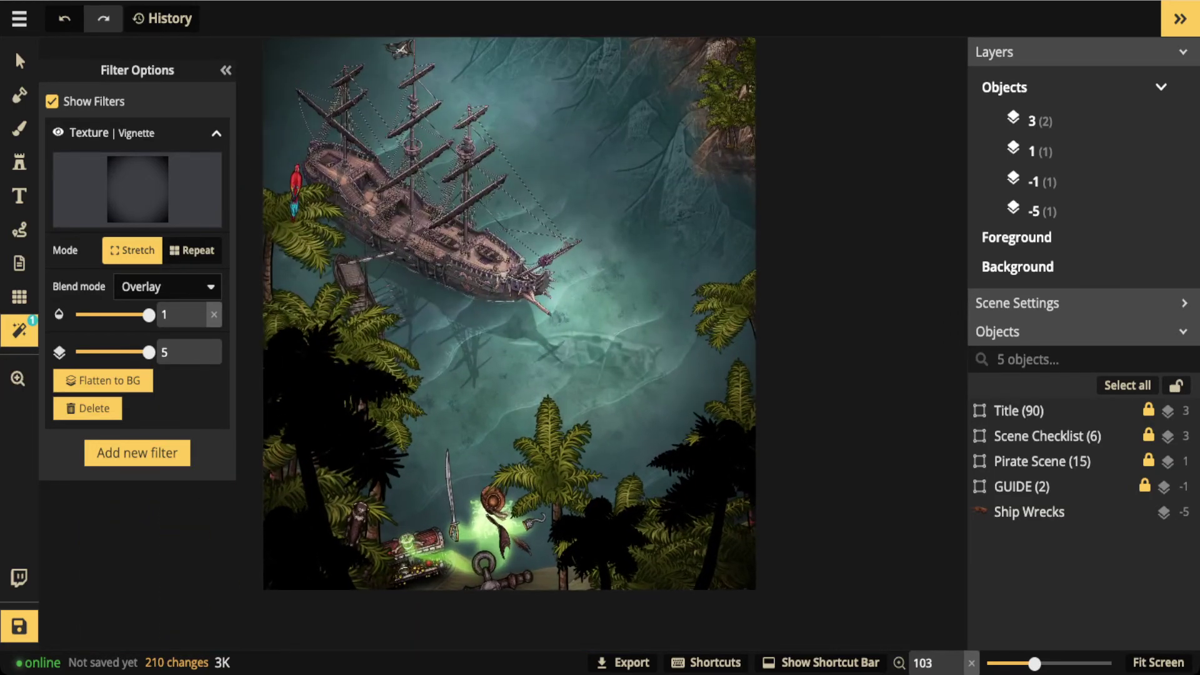
scroll(436, 523, "down", 3)
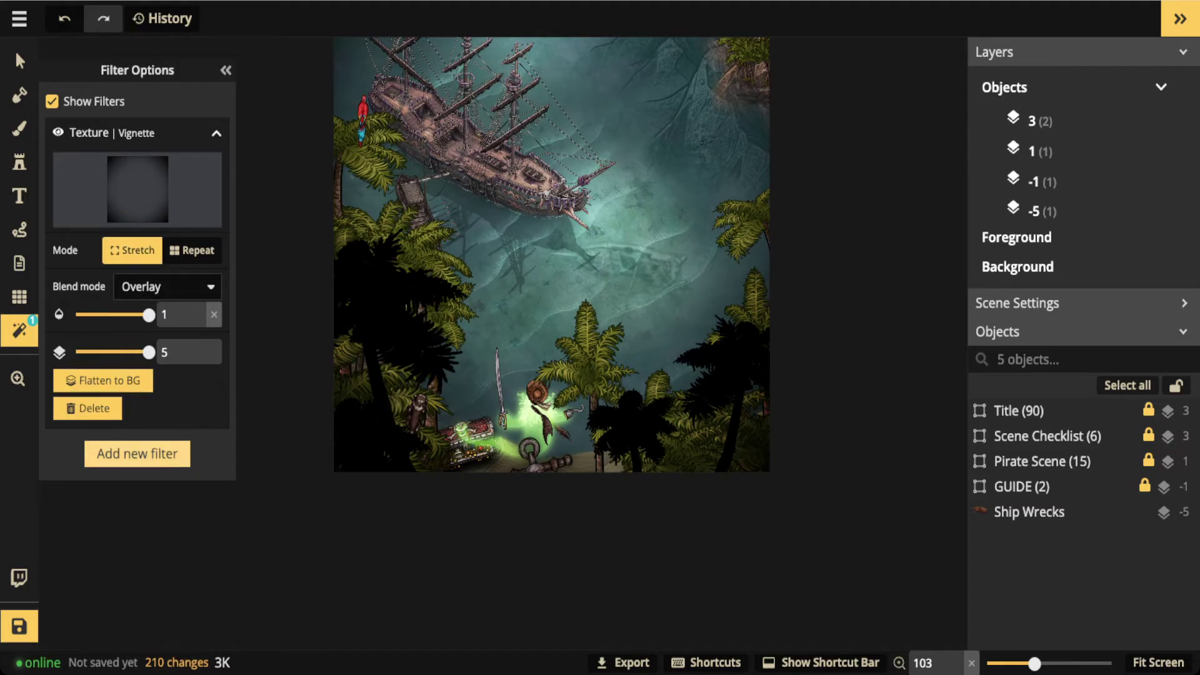
left_click(137, 453)
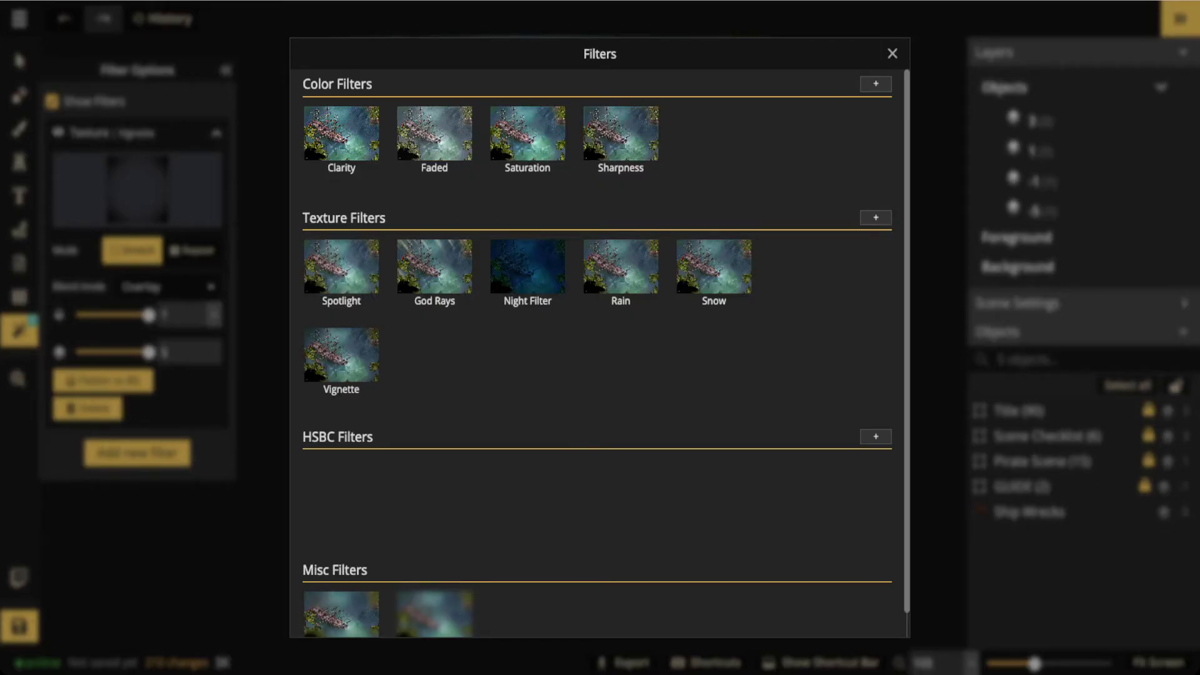
left_click(874, 84)
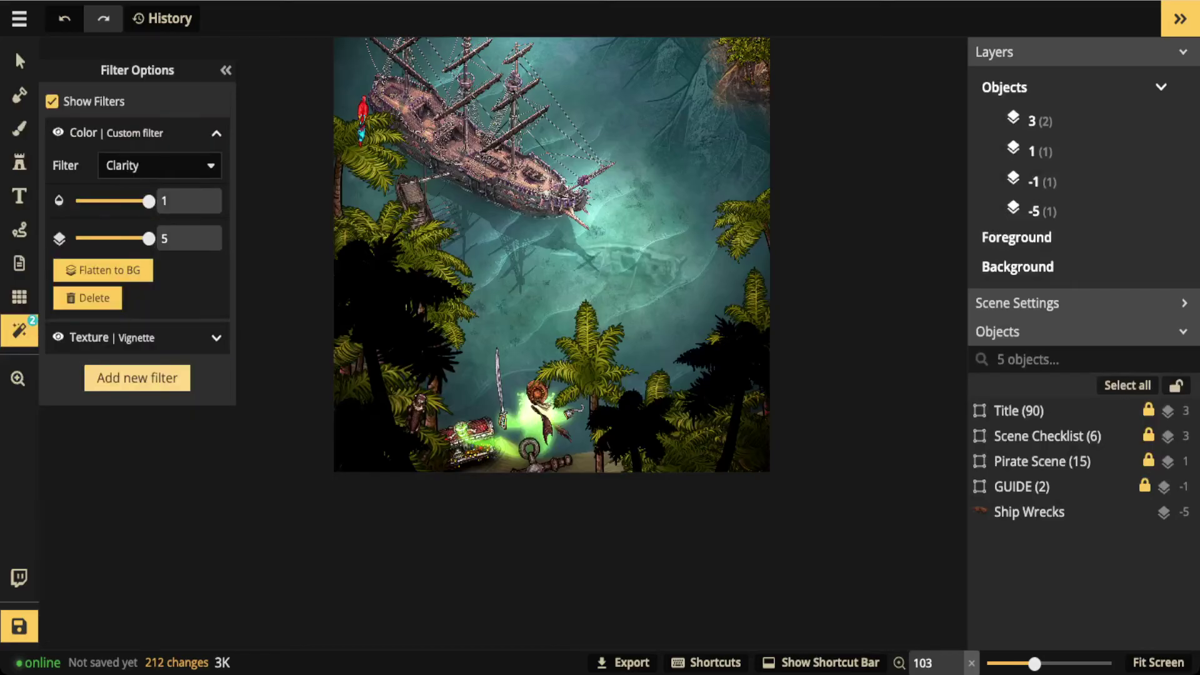
left_click(159, 165)
scroll(145, 319, "down", 2)
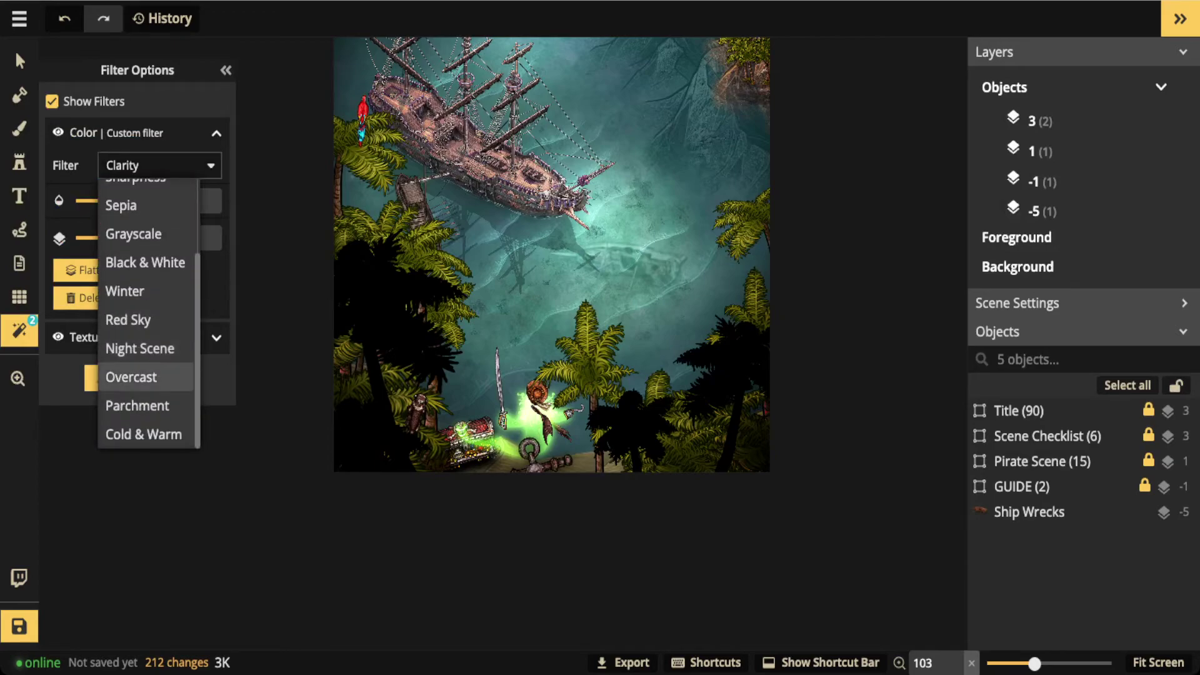
left_click(145, 434)
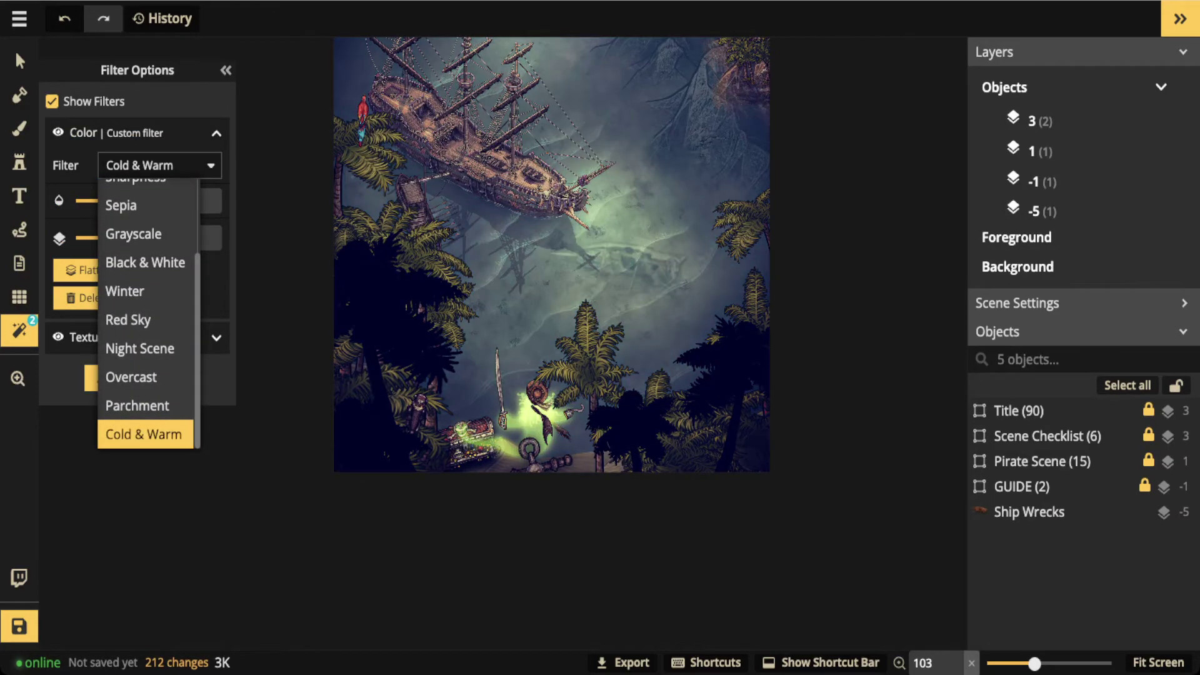
key("Escape")
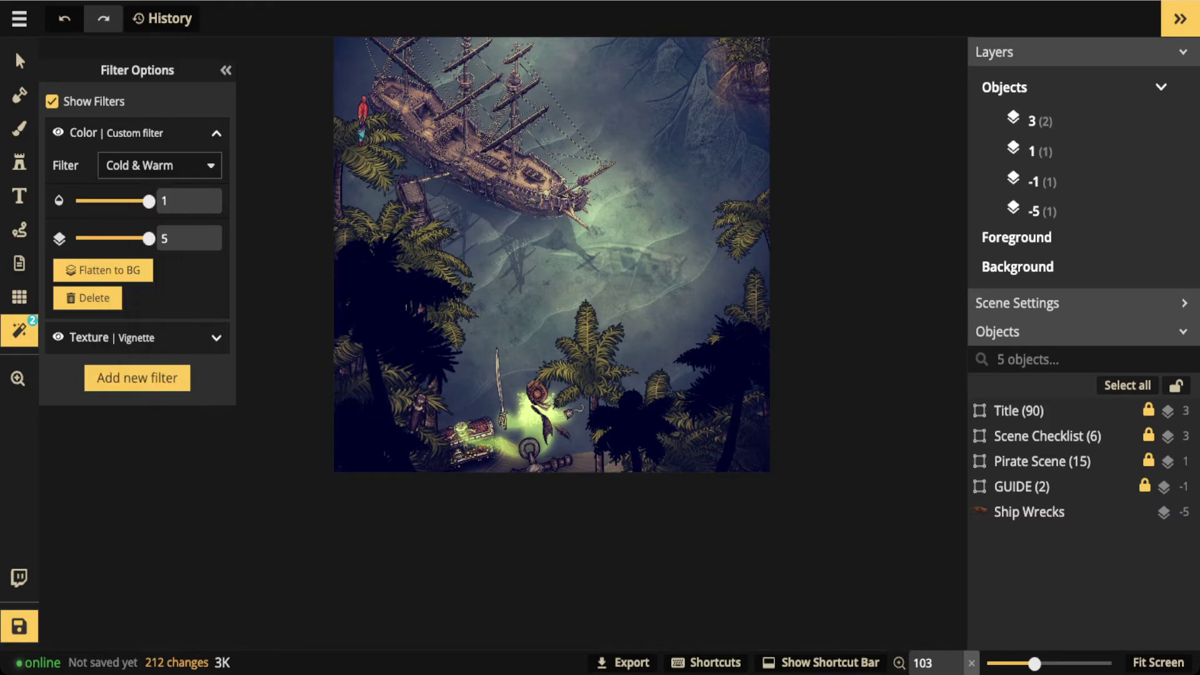
Set the Cold & Warm filter's layer to -5
scroll(537, 220, "down", 1)
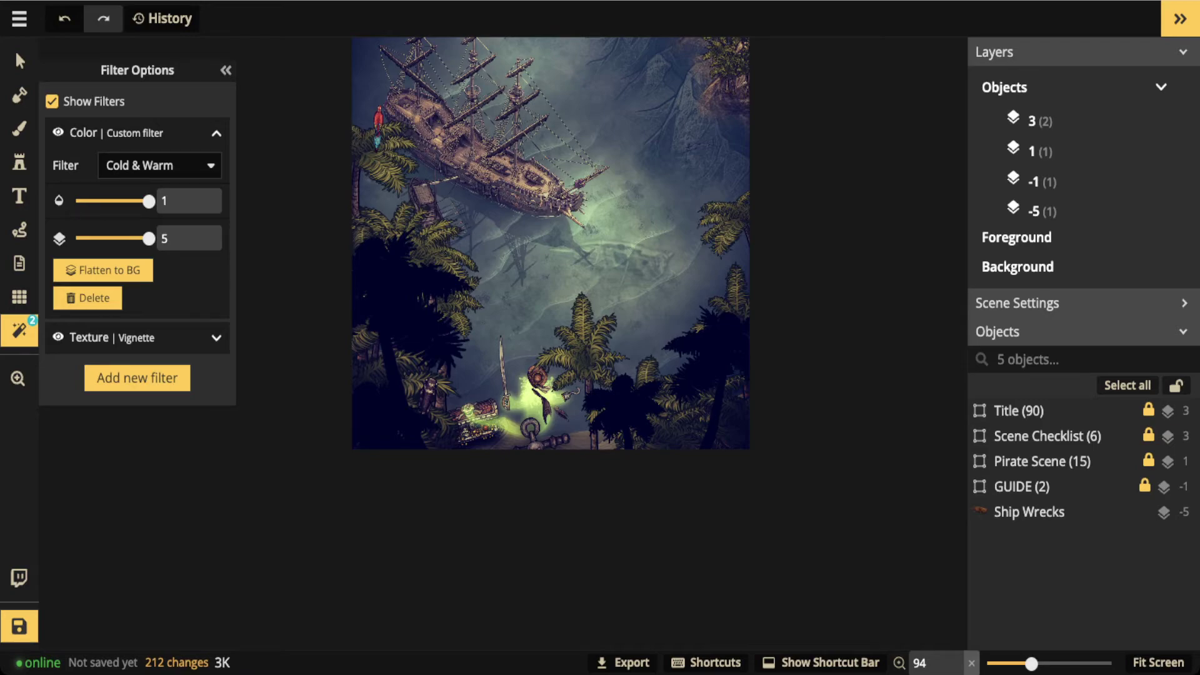
left_click_drag(149, 238, 75, 238)
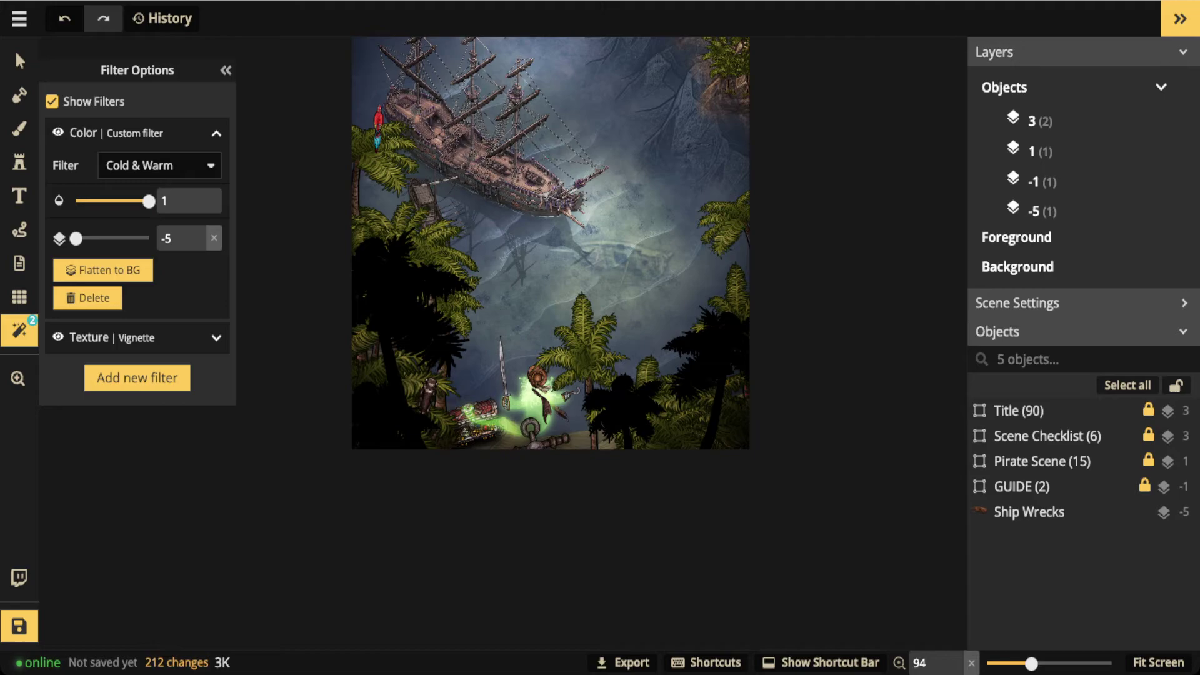
scroll(554, 271, "down", 2)
key("space")
left_click_drag(555, 271, 547, 372)
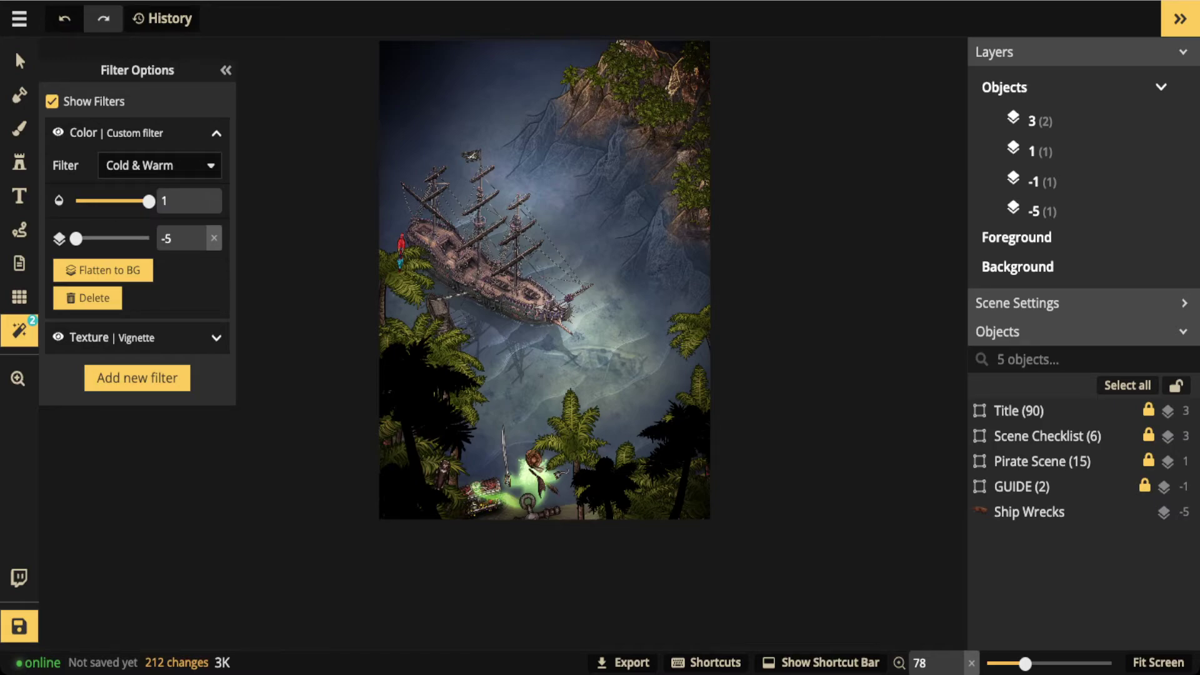
Compare the Cold & Warm filter on layer 5 and layer -5, and leave it on -5
left_click_drag(75, 238, 149, 238)
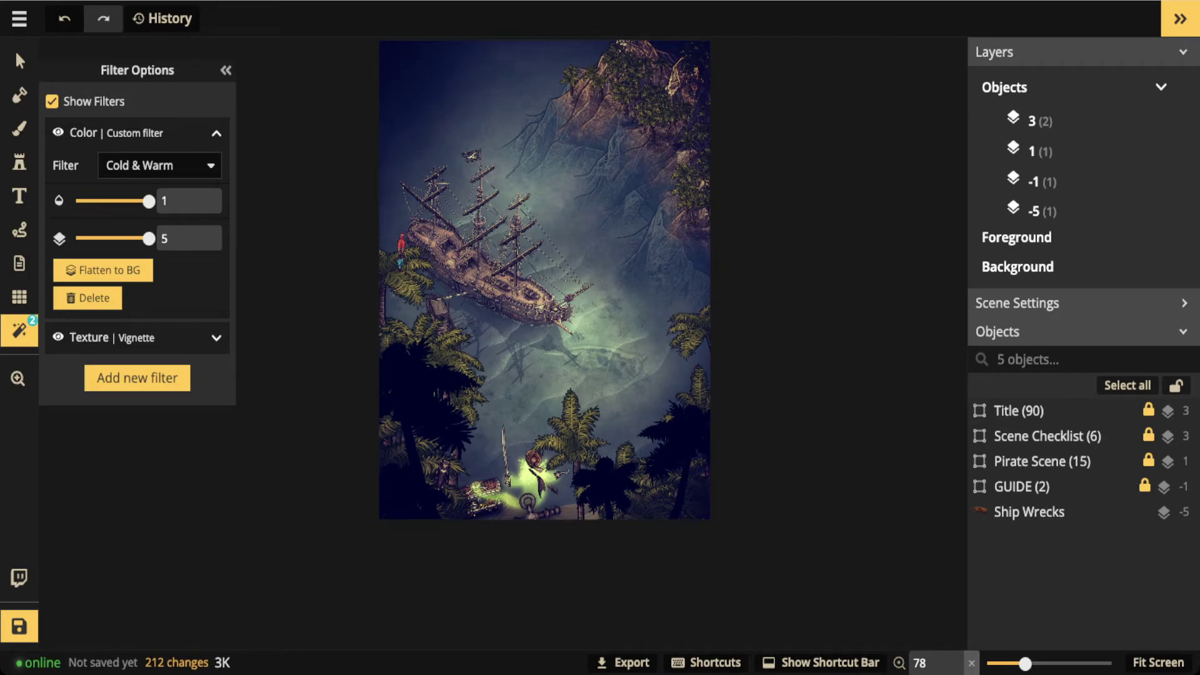
left_click_drag(148, 238, 76, 238)
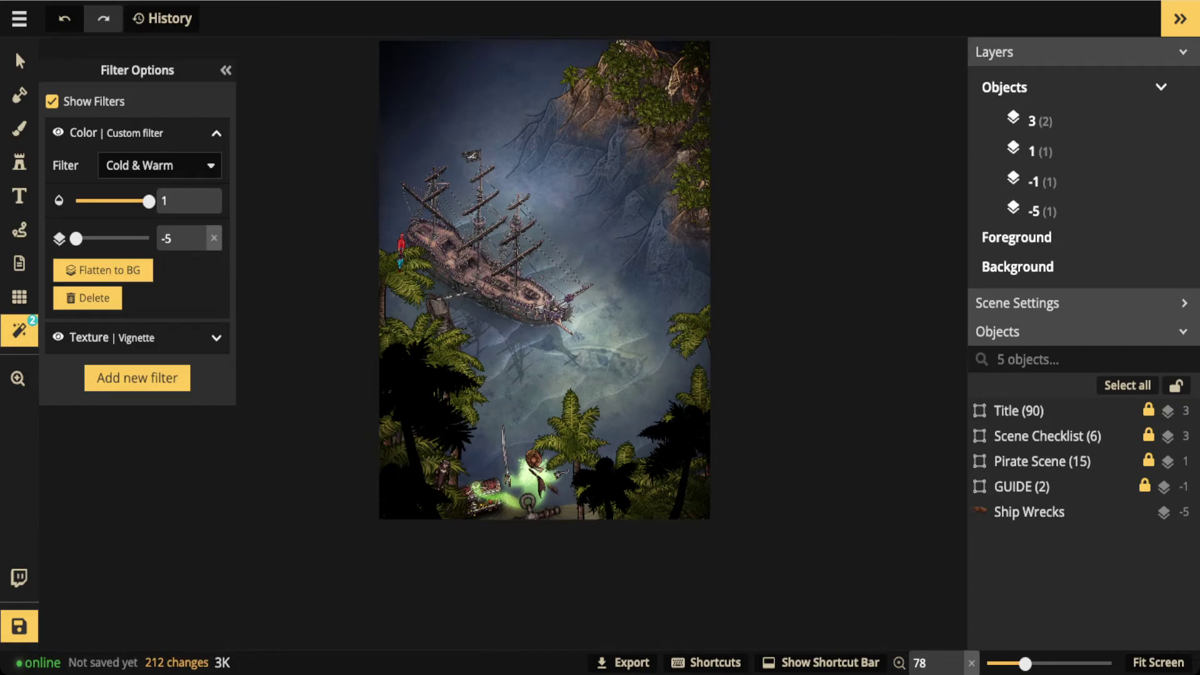
left_click_drag(76, 239, 149, 239)
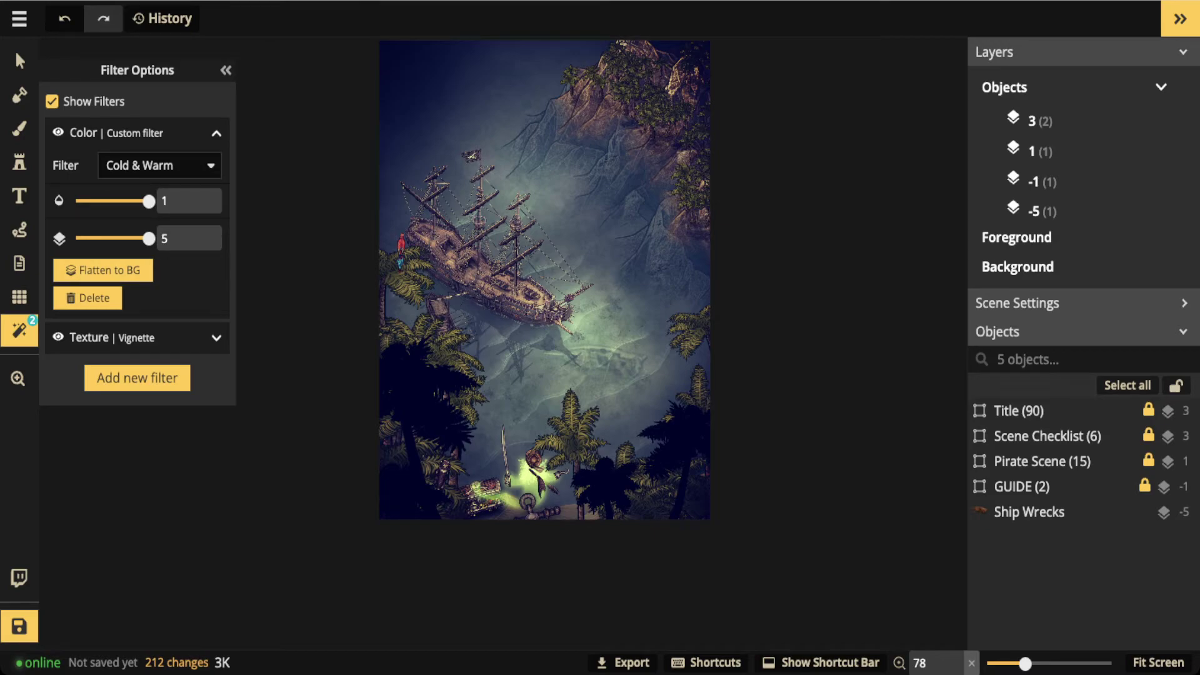
mouse_move(149, 200)
left_mouse_down()
mouse_move(25, 198)
mouse_move(150, 201)
left_mouse_up()
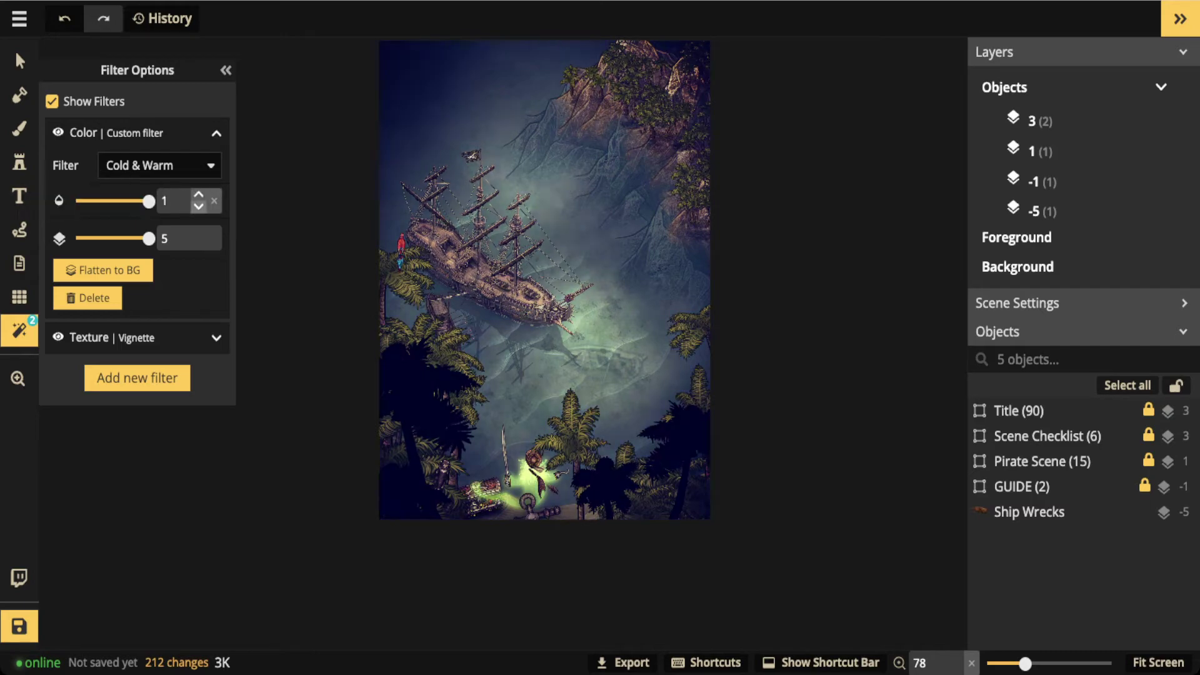
type("-")
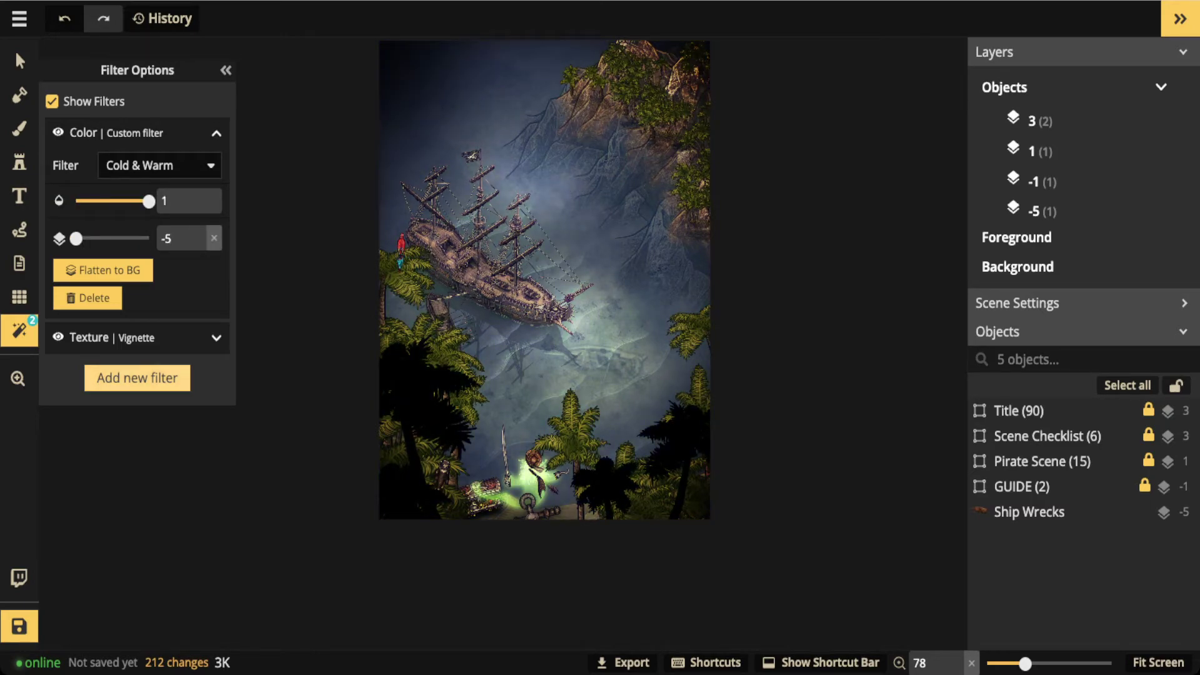
Add a second custom color filter to the scene and set it to Red Sky
left_click(137, 377)
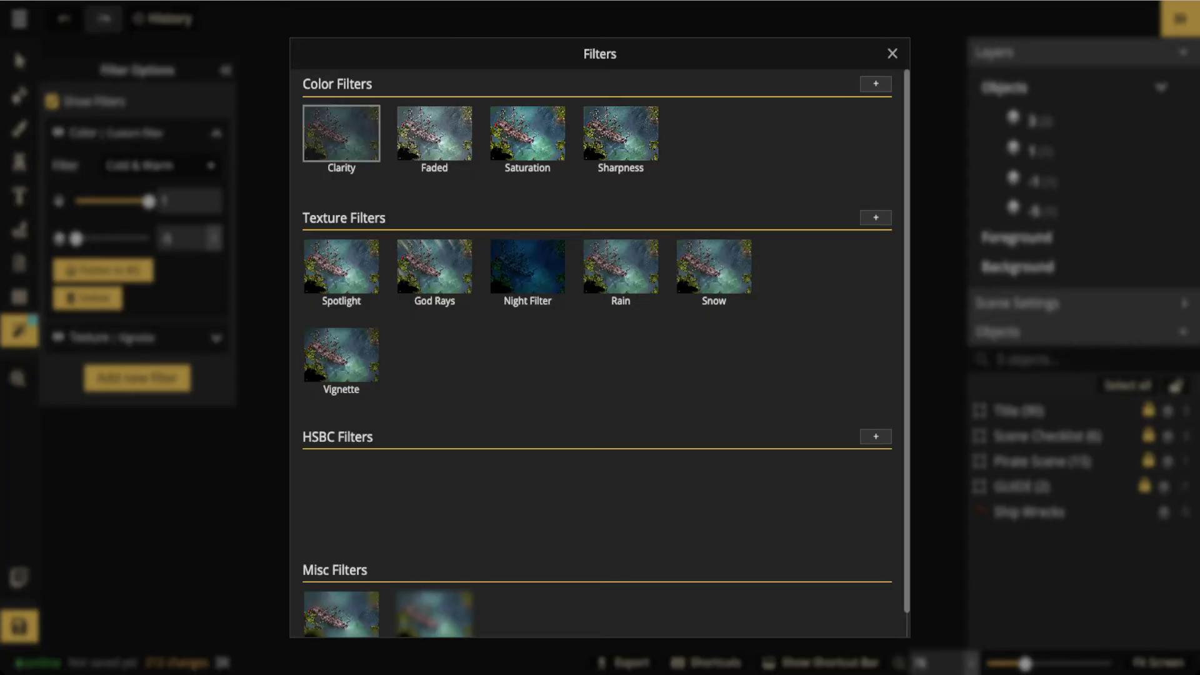
scroll(600, 353, "down", 1)
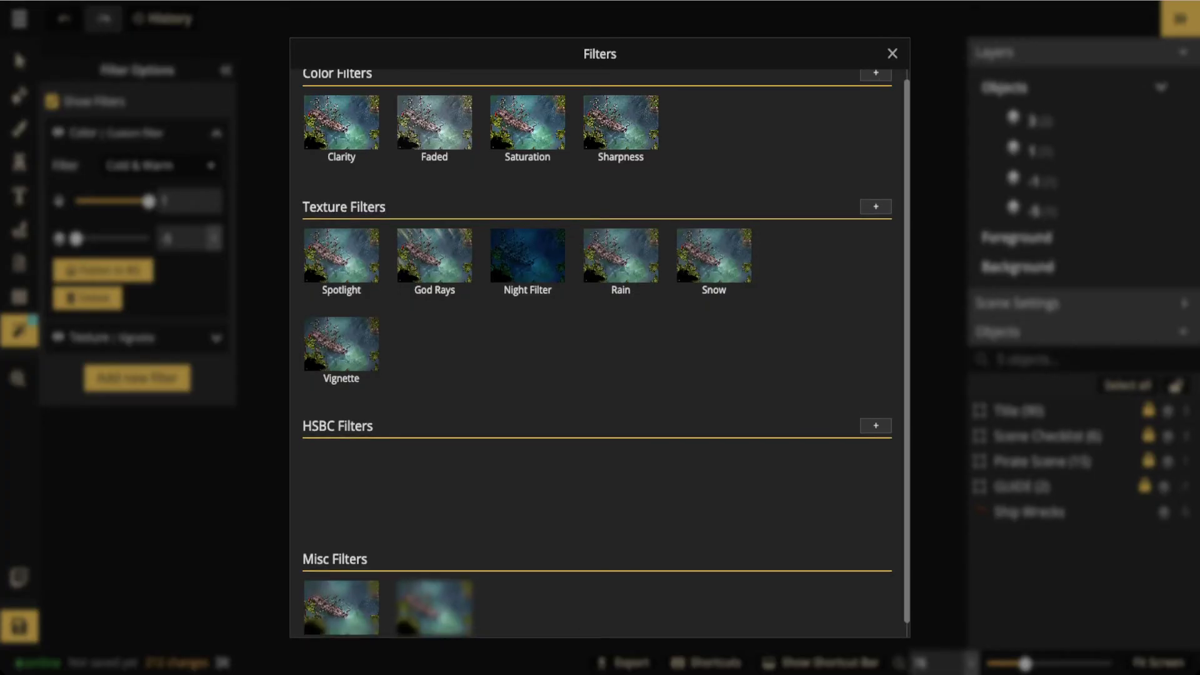
scroll(600, 353, "up", 1)
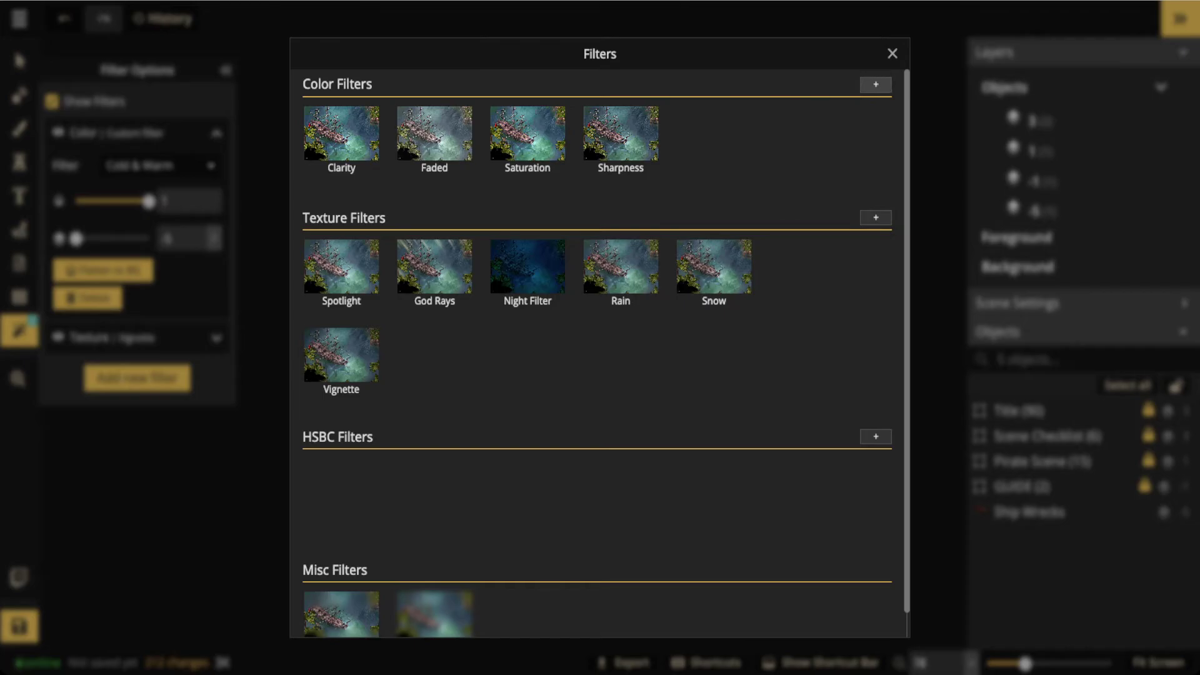
left_click(874, 85)
left_click(160, 165)
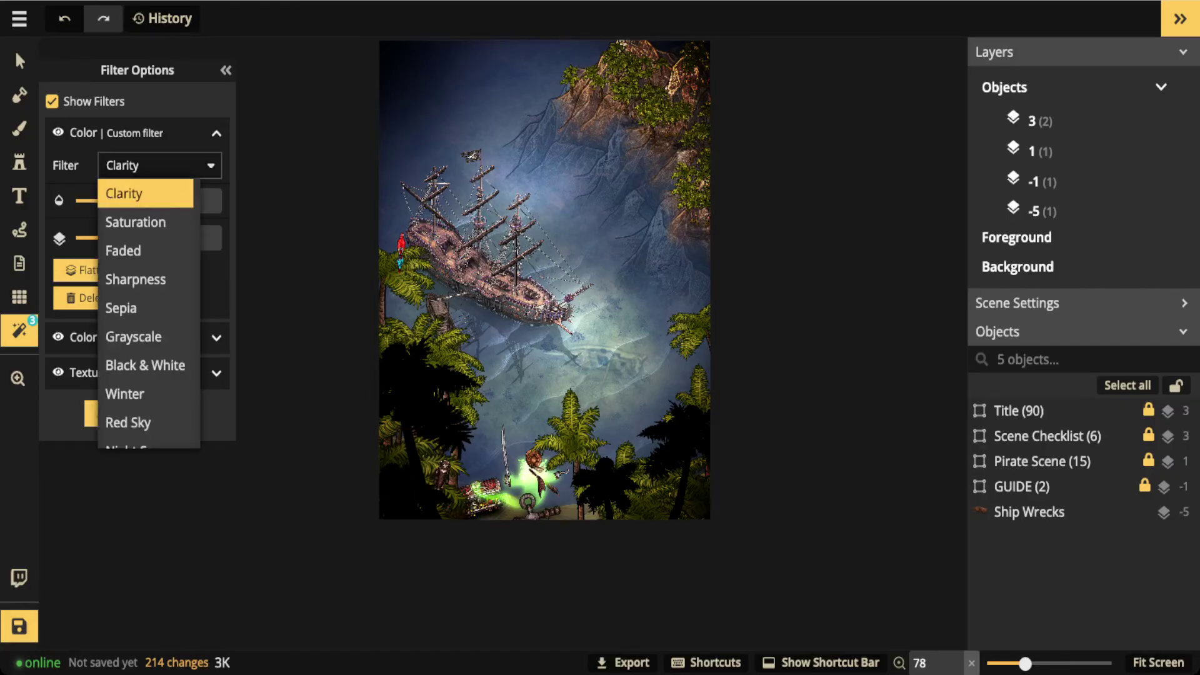
left_click(145, 423)
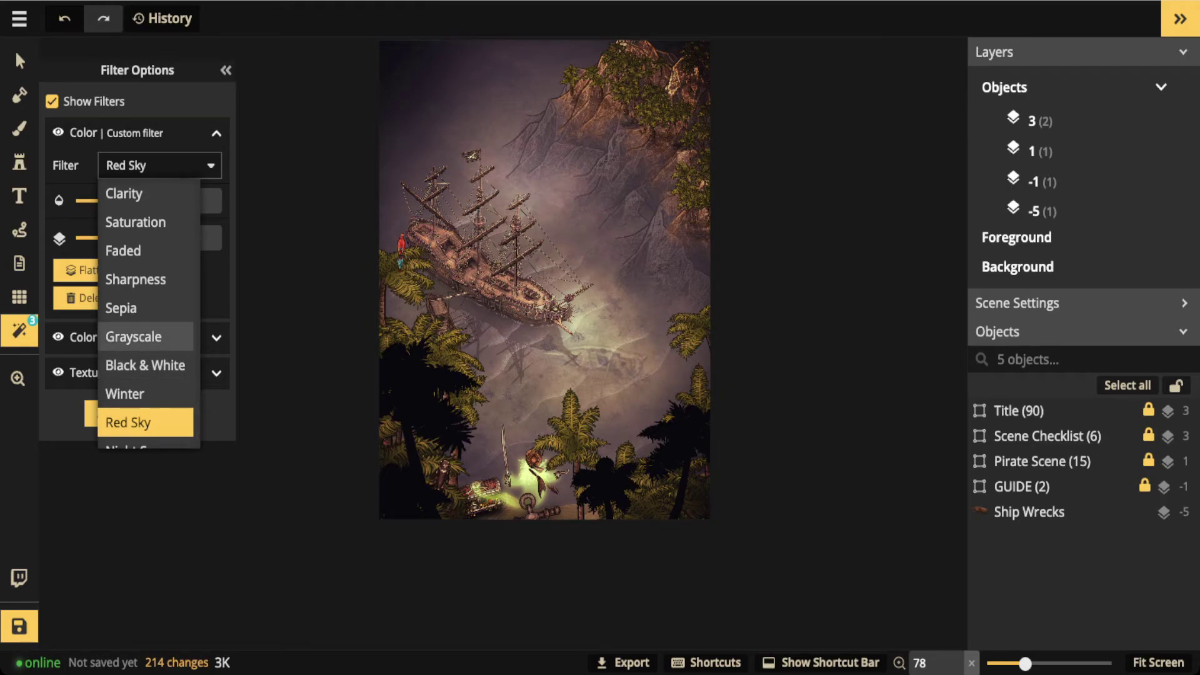
left_click(159, 165)
left_click(159, 165)
left_click(583, 379)
Set the Red Sky filter's opacity to 0.72 and check its effect on the ship and the treasure area
scroll(583, 379, "up", 2)
scroll(580, 381, "up", 3)
left_click_drag(580, 381, 594, 222)
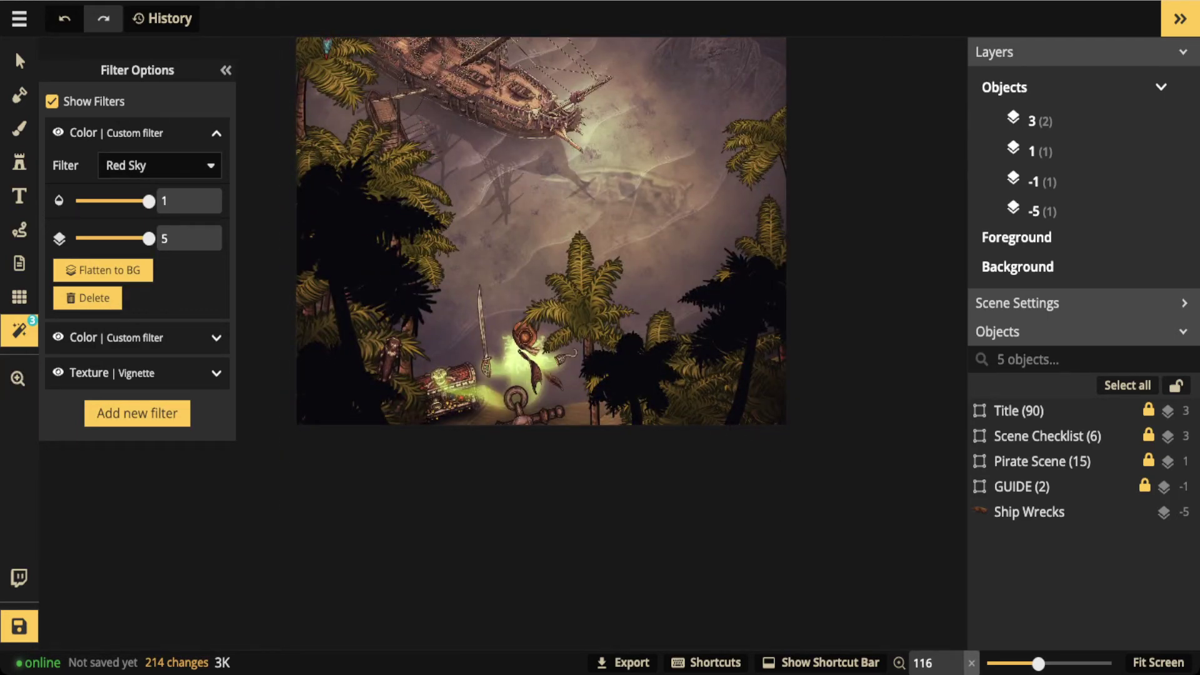
left_click_drag(149, 201, 120, 202)
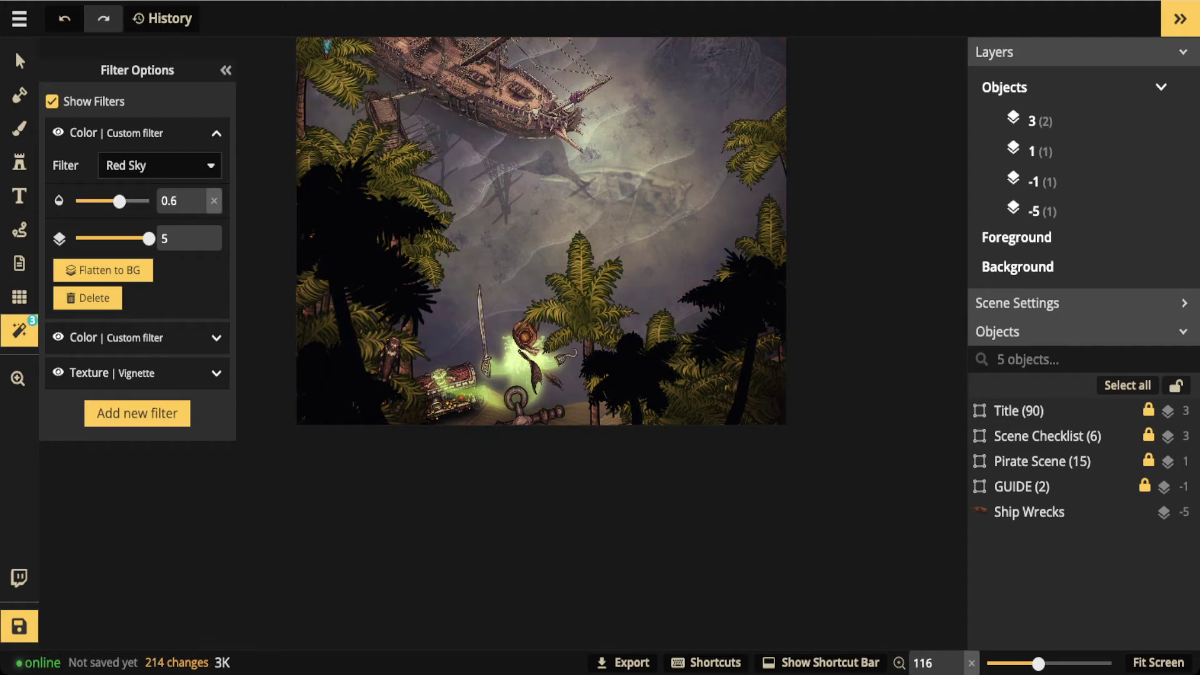
left_click_drag(119, 201, 128, 201)
scroll(391, 200, "down", 2)
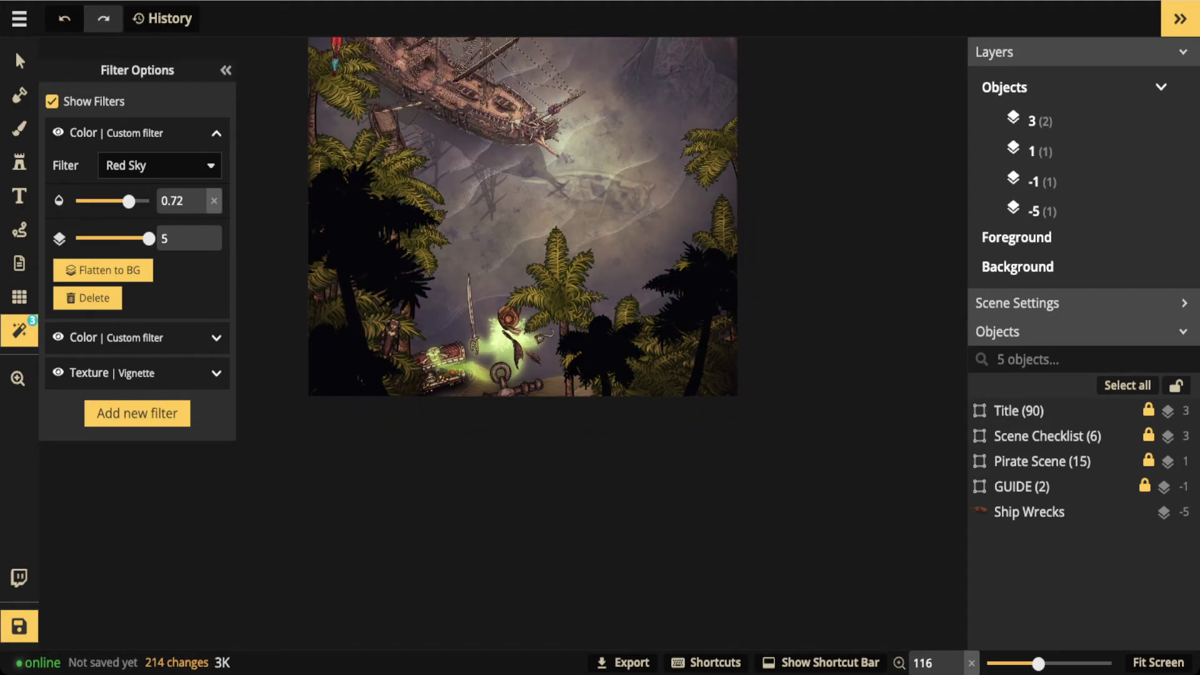
left_click_drag(391, 200, 395, 337)
scroll(383, 219, "up", 4)
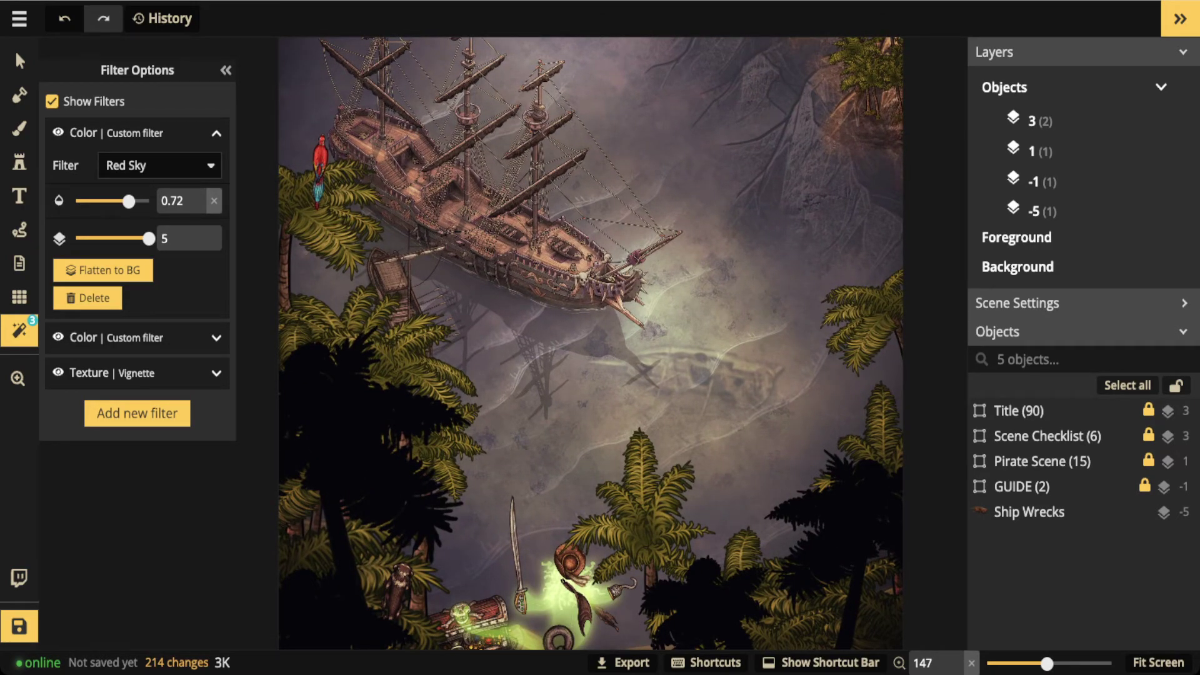
scroll(531, 562, "up", 5)
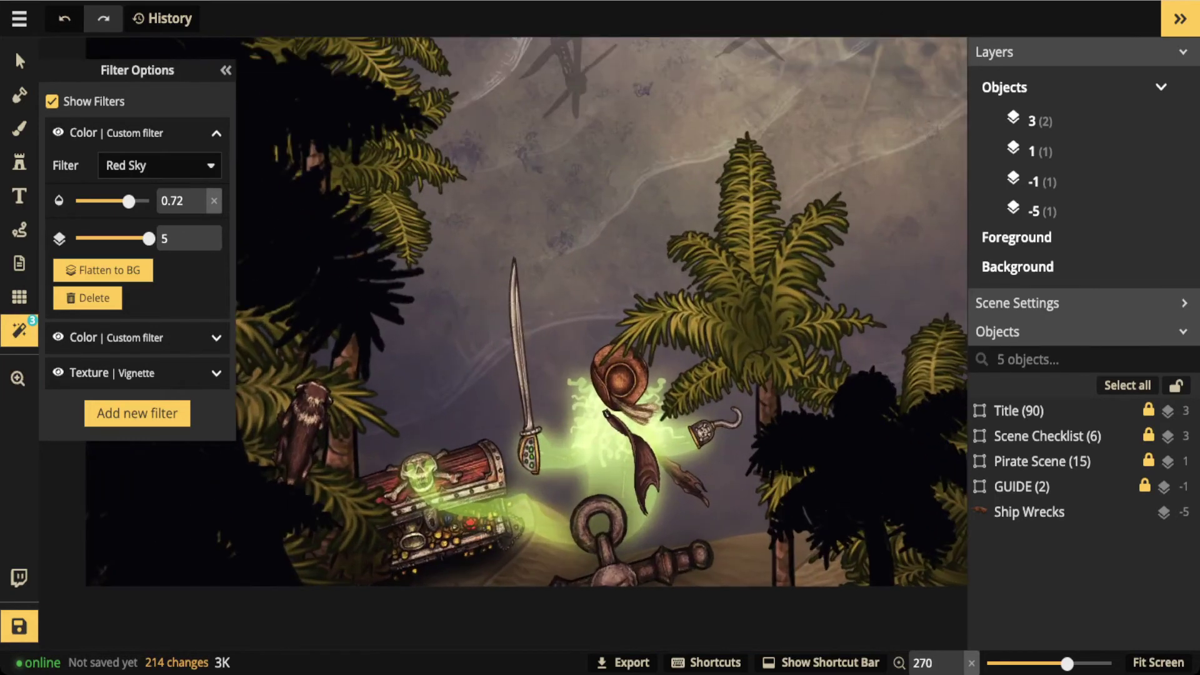
Examine the Red Sky filter's effect on the treasure area, the mountain, the ship and the whole scene
key("space")
left_click_drag(687, 281, 350, 490)
left_click_drag(563, 156, 456, 587)
left_click_drag(812, 125, 250, 594)
left_click_drag(431, 137, 398, 501)
scroll(397, 327, "down", 3)
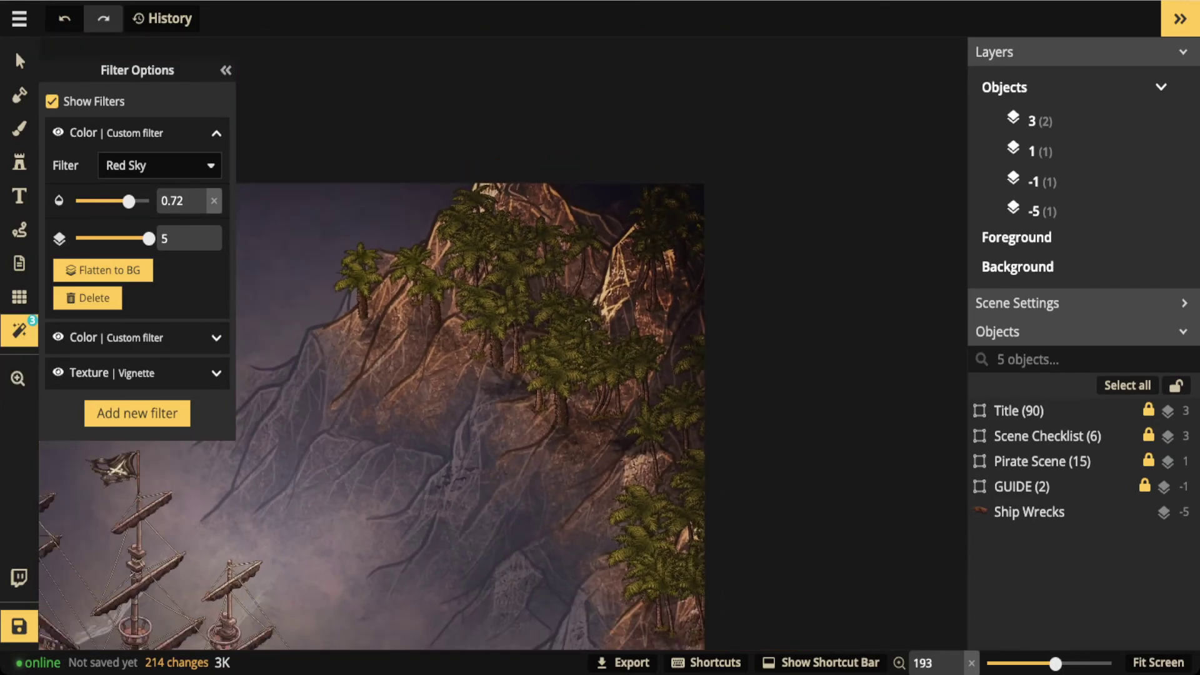
key("space")
left_click_drag(588, 322, 595, 207)
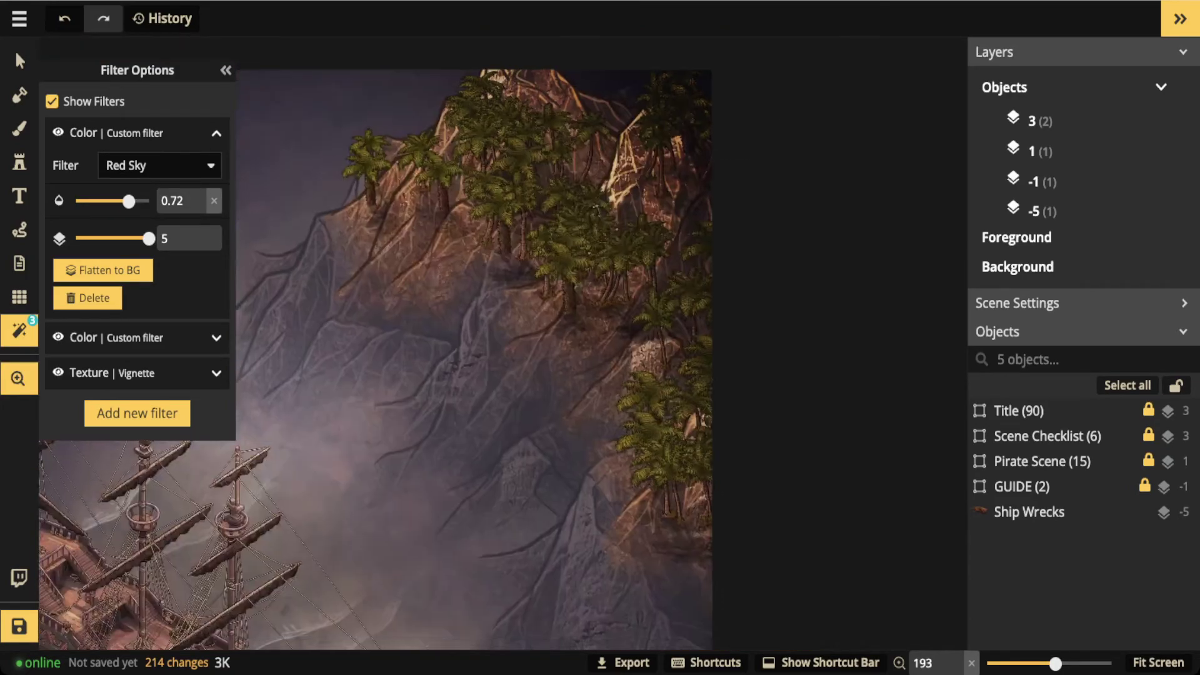
scroll(523, 433, "down", 5)
key("space")
left_click_drag(523, 432, 601, 69)
scroll(531, 451, "up", 4)
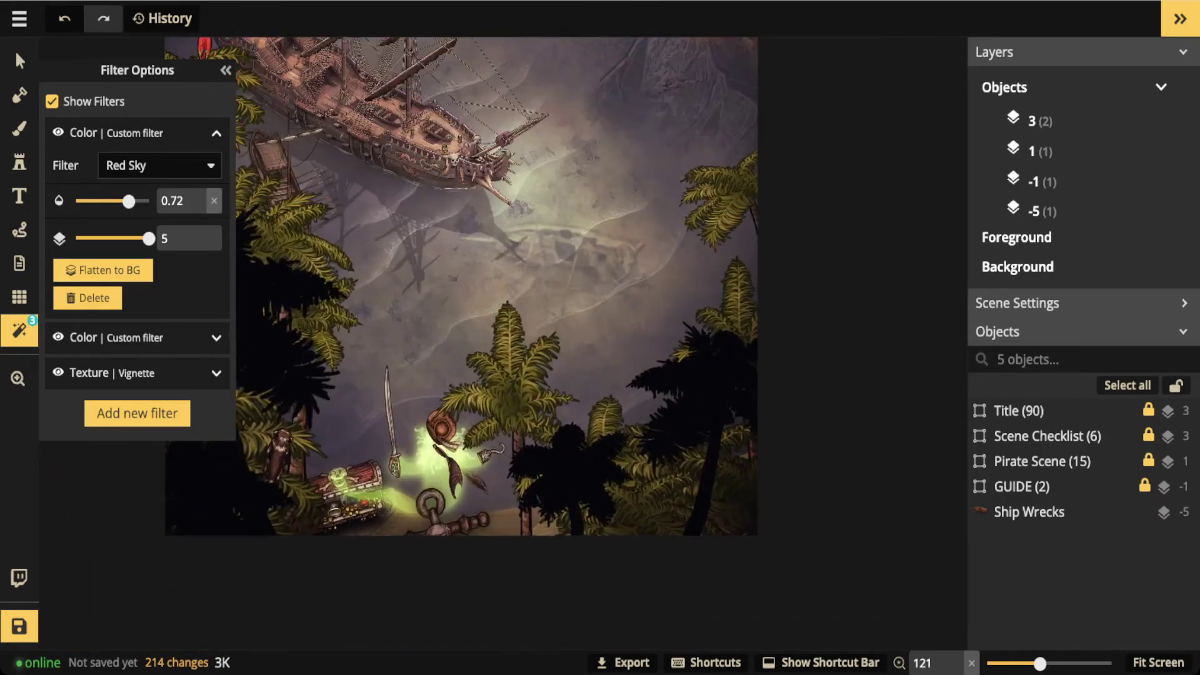
key("space")
left_click_drag(531, 451, 764, 347)
scroll(625, 249, "down", 4)
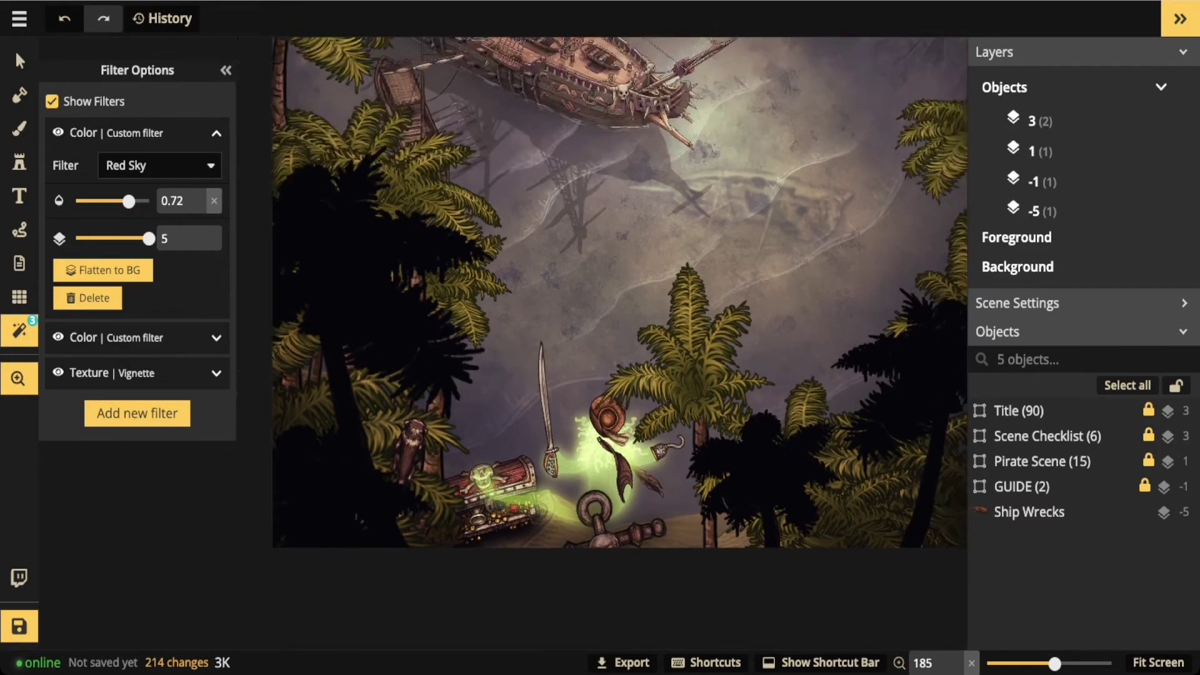
scroll(544, 324, "down", 2)
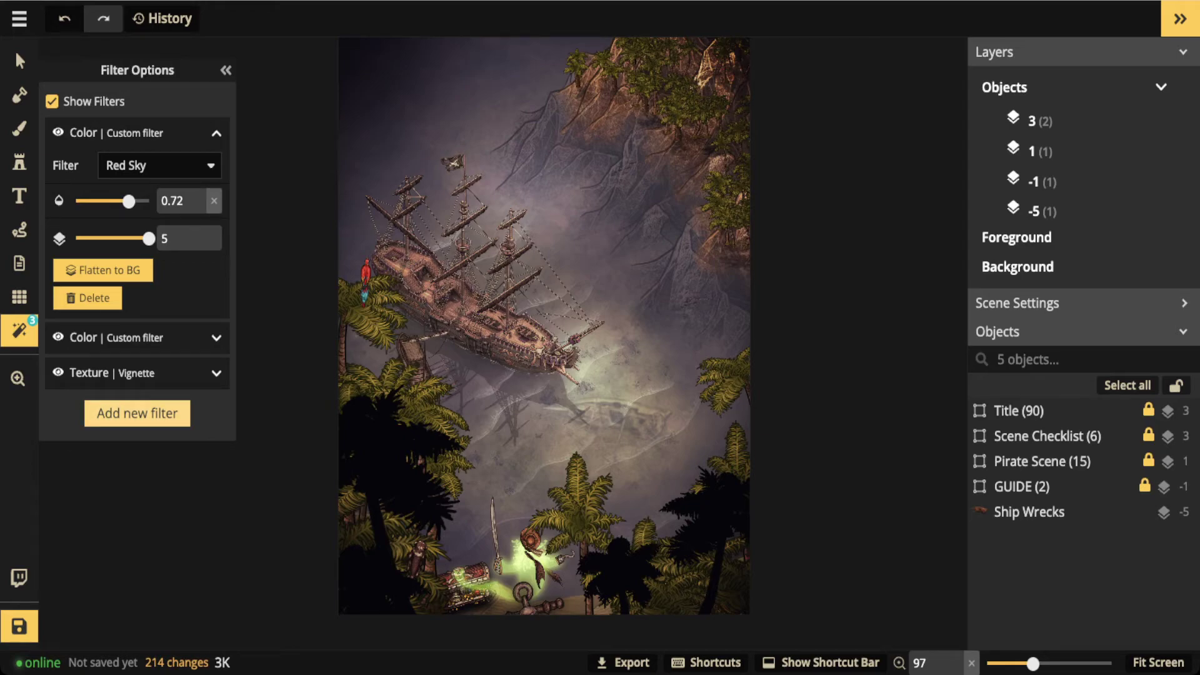
Add a custom texture filter and give it the Forest Lighting (light) texture from the Fantasy Battlemaps 2.0 filters
left_click(137, 413)
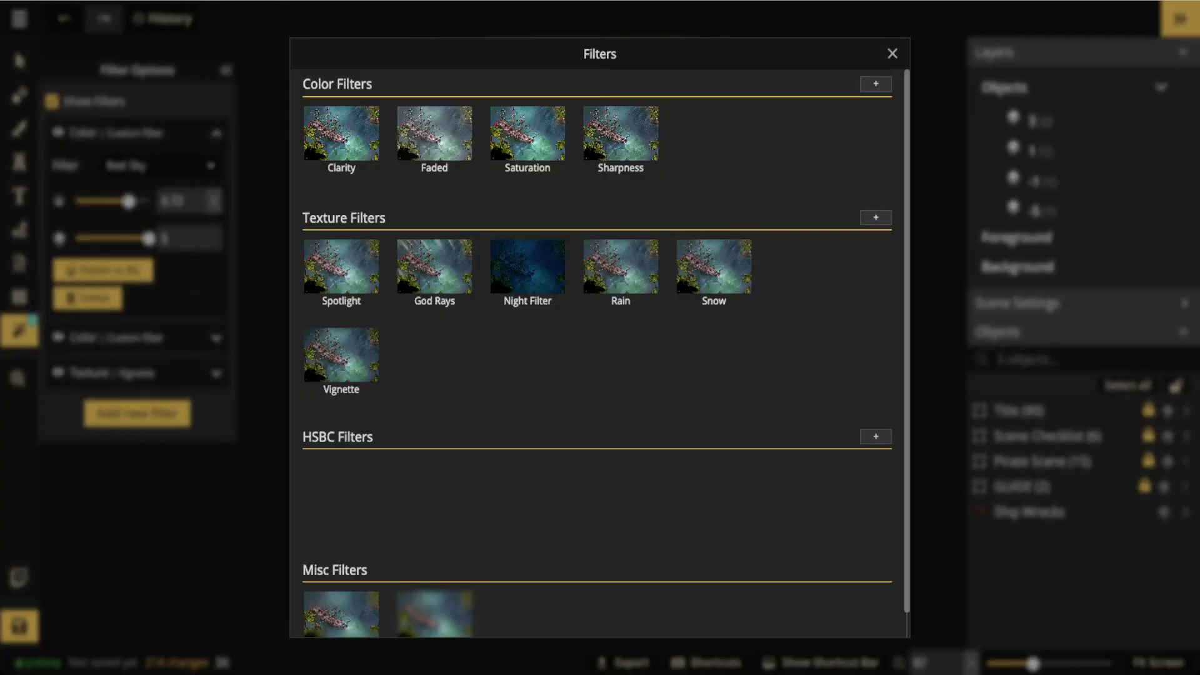
left_click(874, 218)
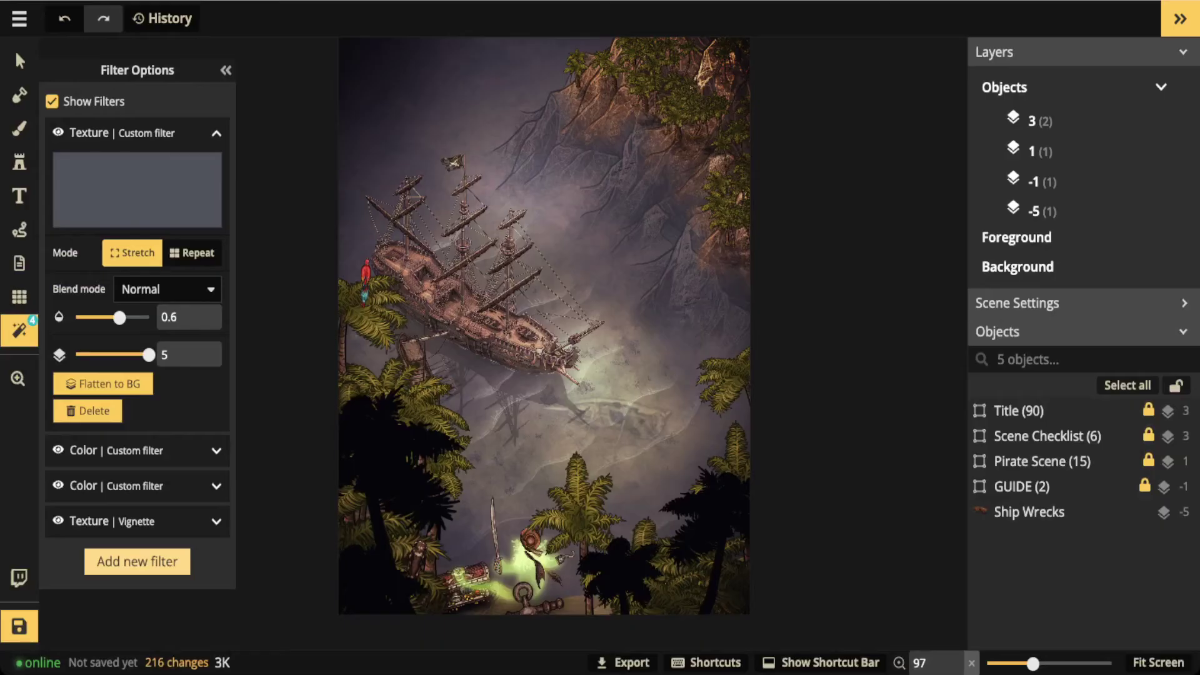
left_click(137, 189)
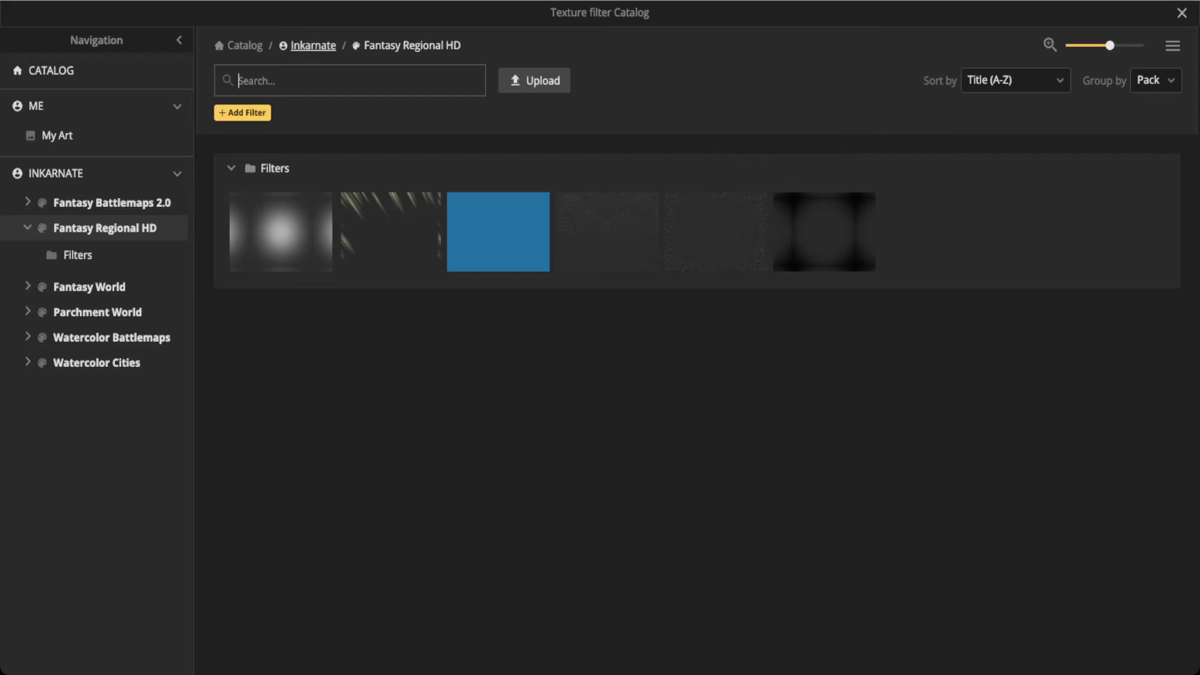
left_click(312, 45)
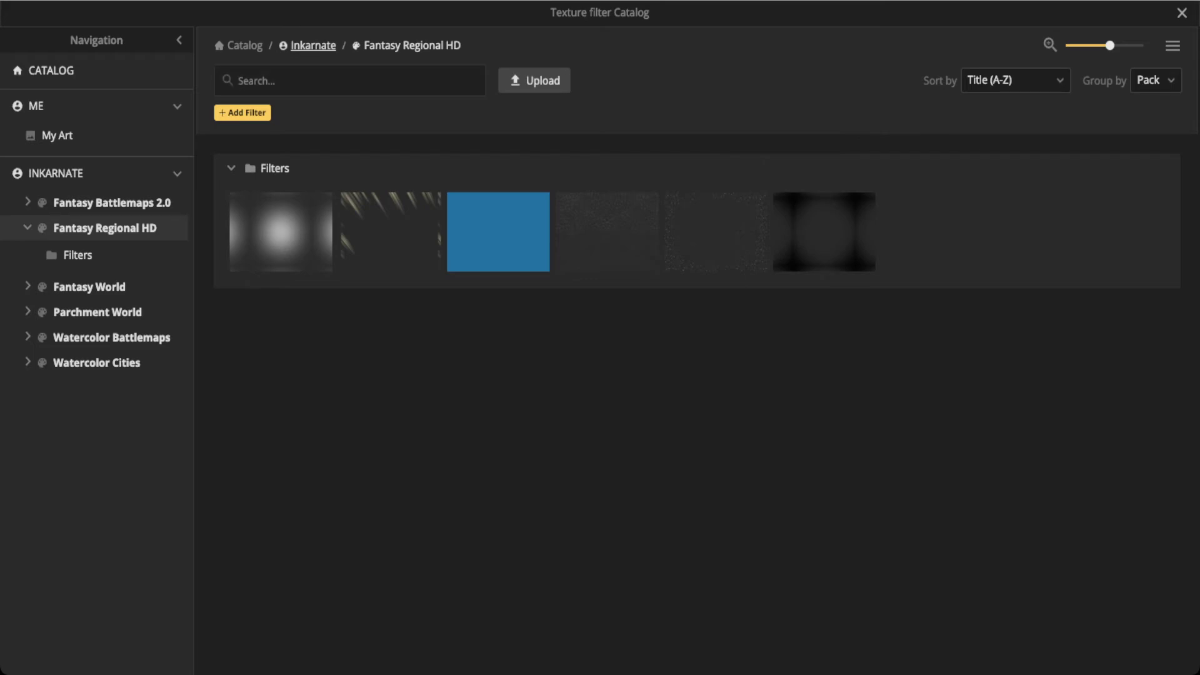
left_click(313, 45)
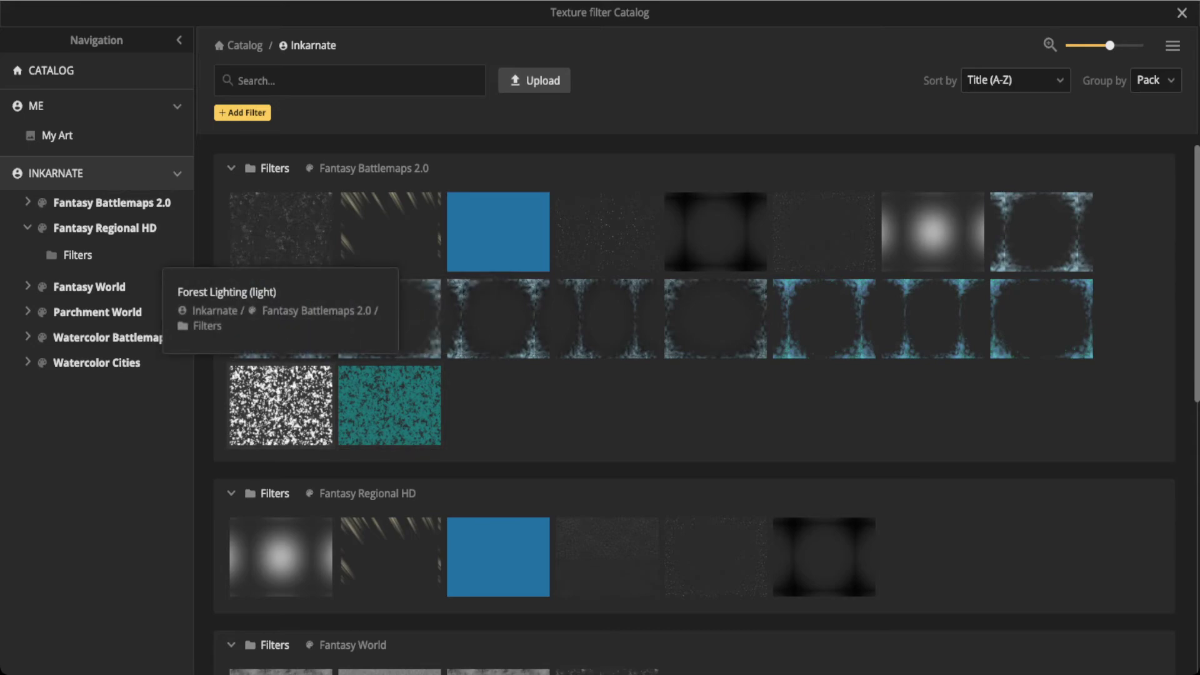
left_click(280, 405)
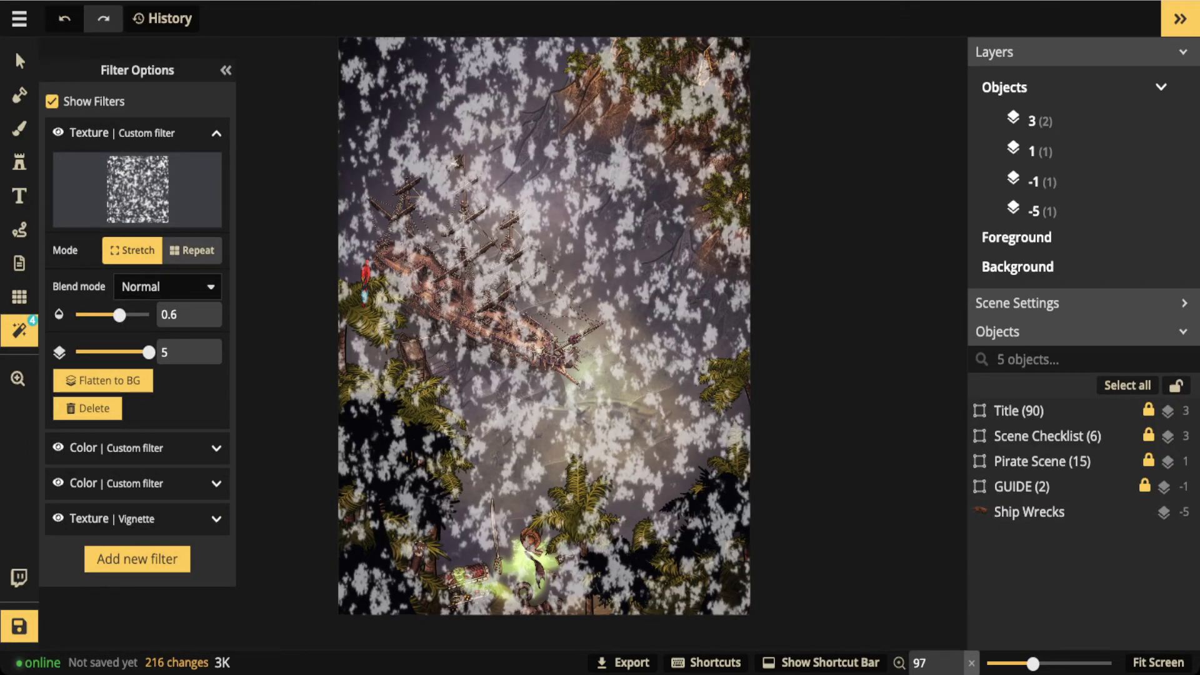
Set the Forest Lighting texture filter to Repeat mode, layer -5, Overlay blend mode and 0.13 opacity
left_click(192, 250)
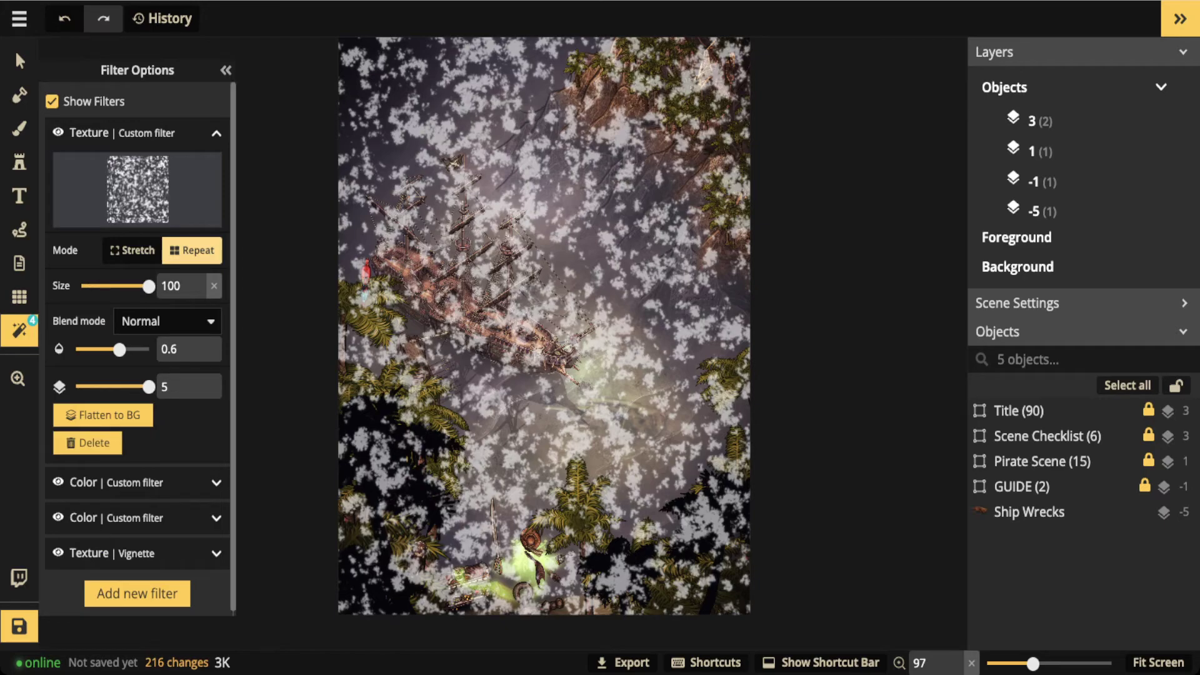
left_click_drag(149, 386, 75, 387)
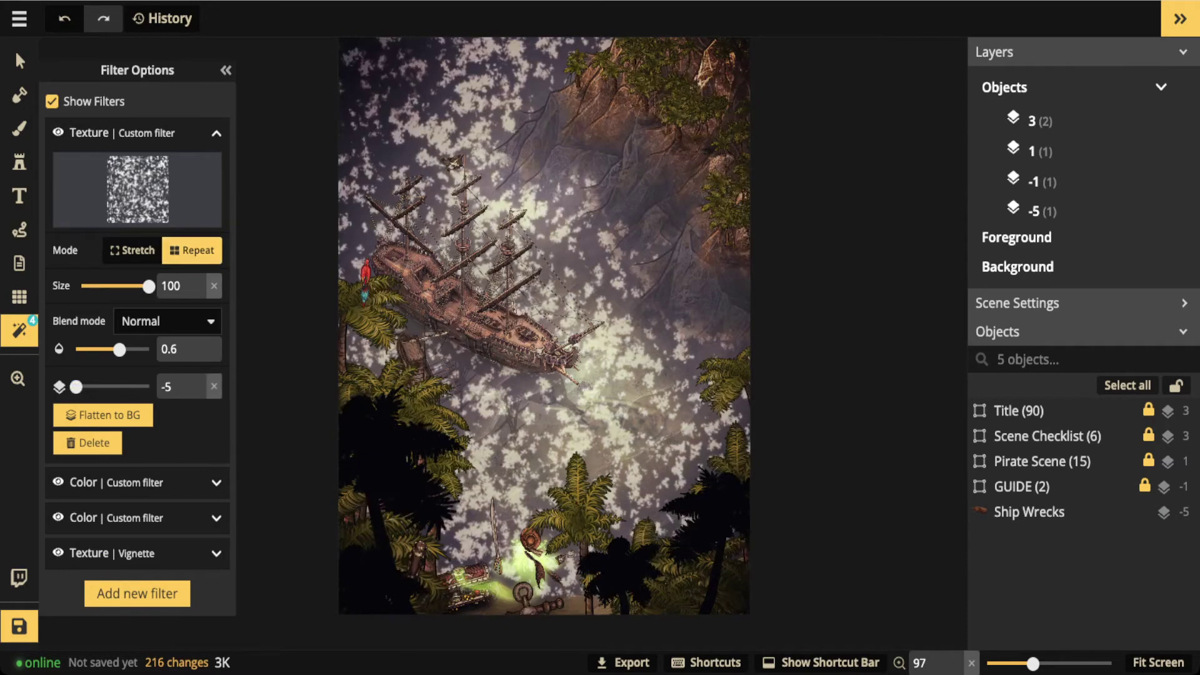
left_click(167, 320)
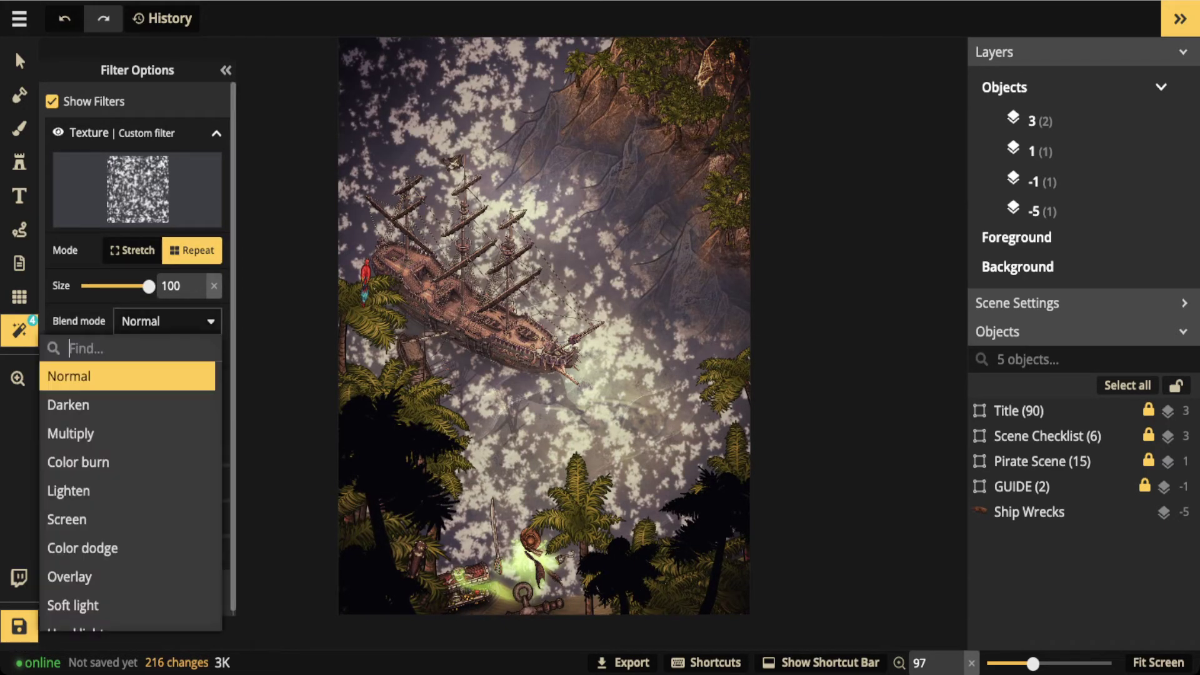
left_click(70, 576)
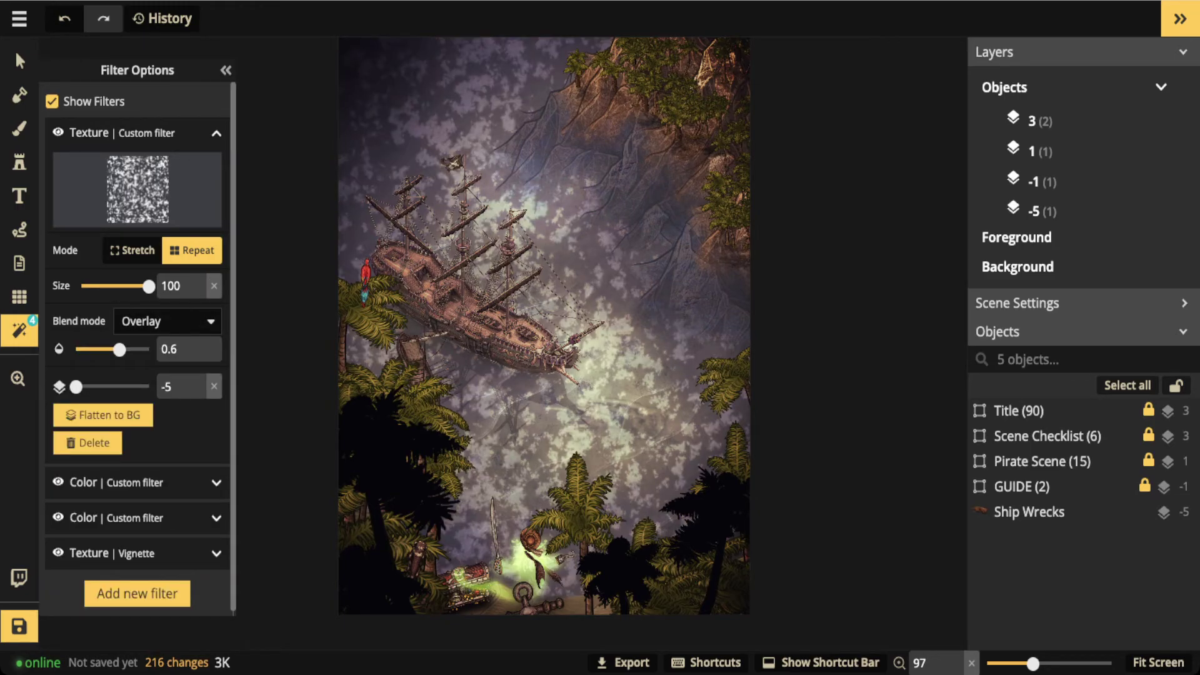
left_click_drag(119, 349, 84, 350)
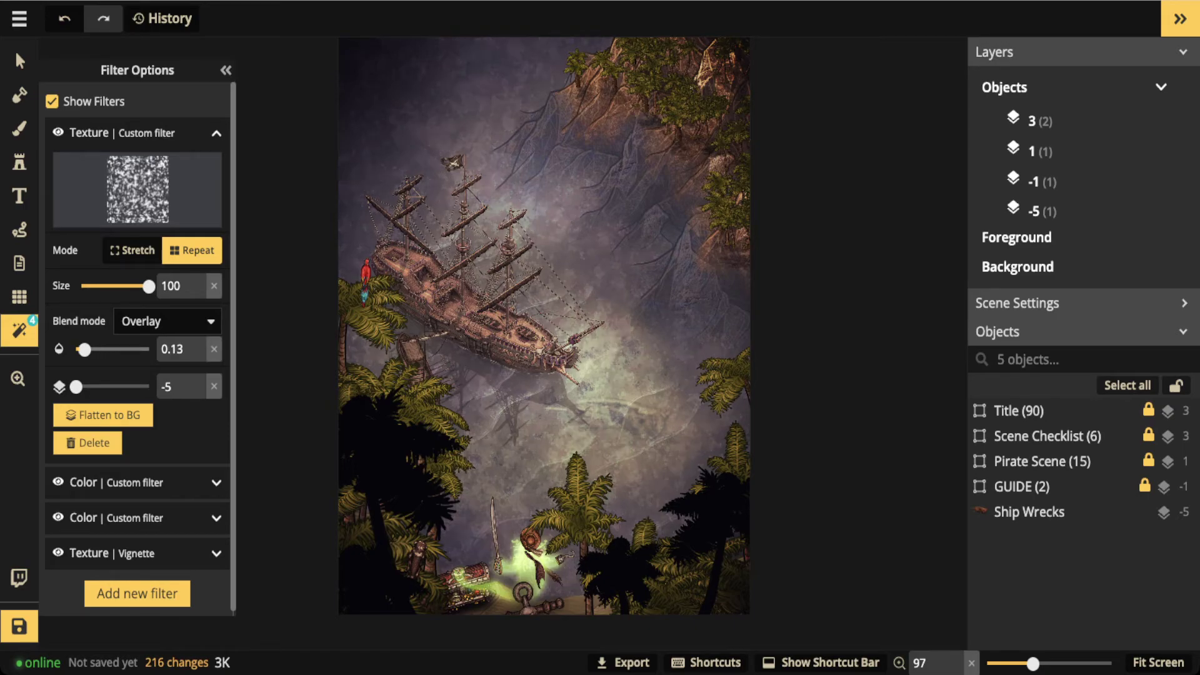
scroll(553, 344, "up", 5)
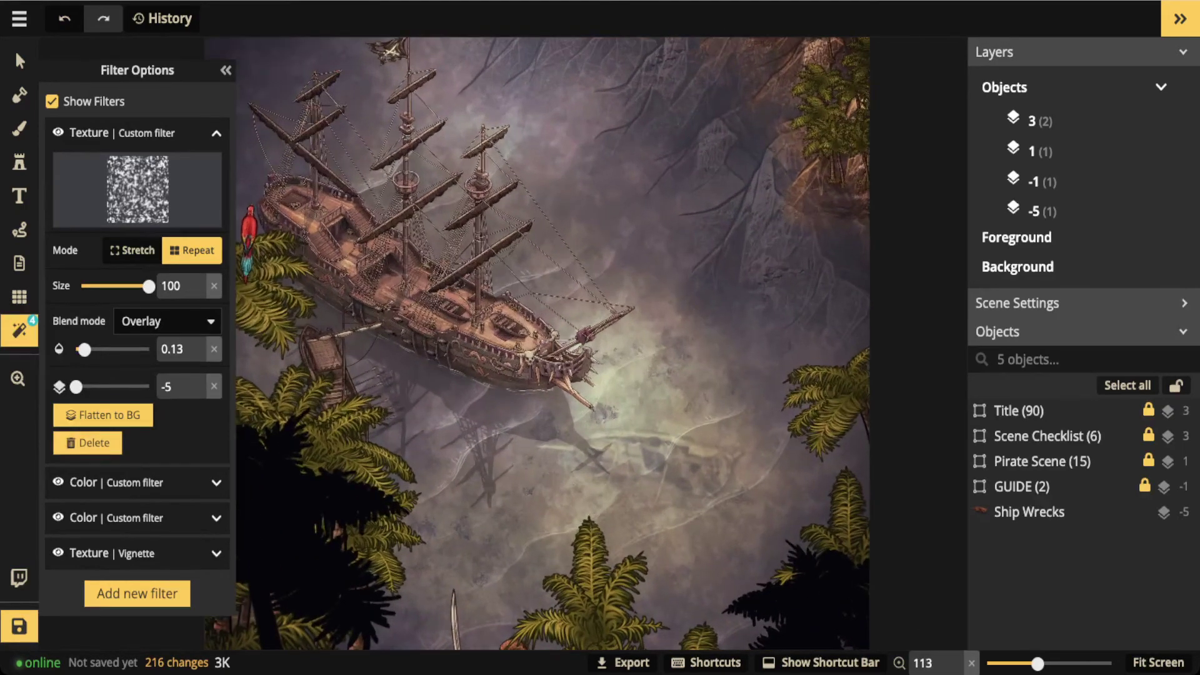
scroll(537, 350, "down", 4)
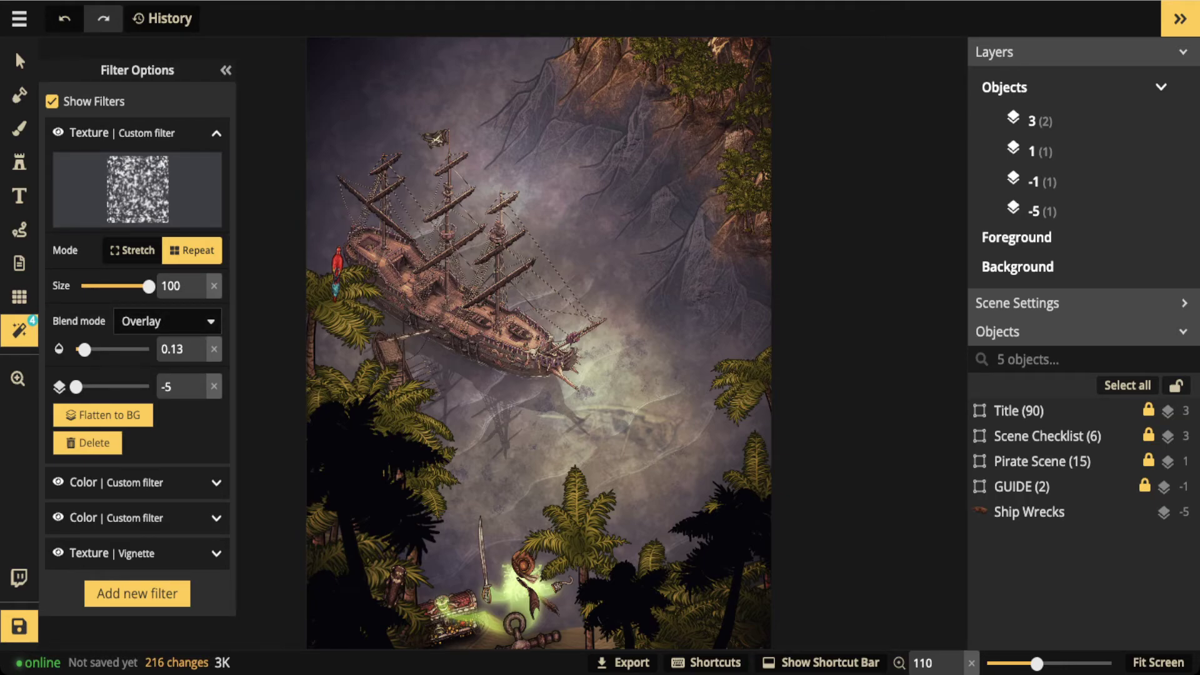
Try the Old Paper texture on the filter at opacity 1 and 0.6, and switch back to Forest Lighting (light)
left_click(136, 189)
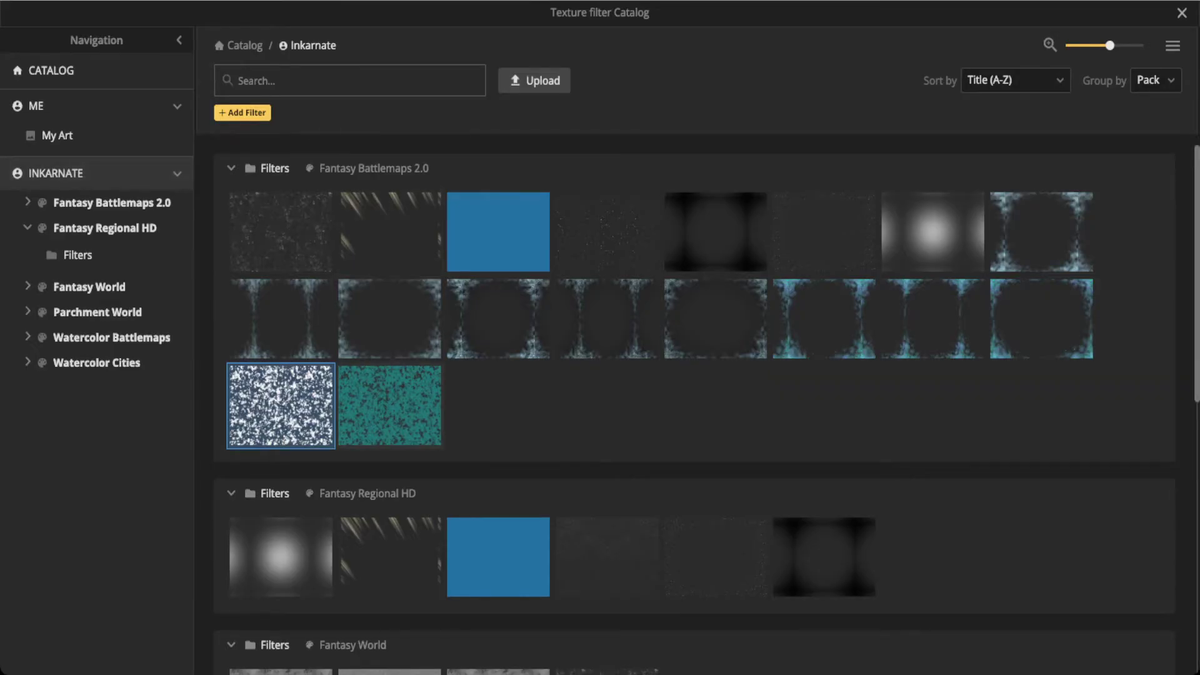
scroll(281, 312, "down", 5)
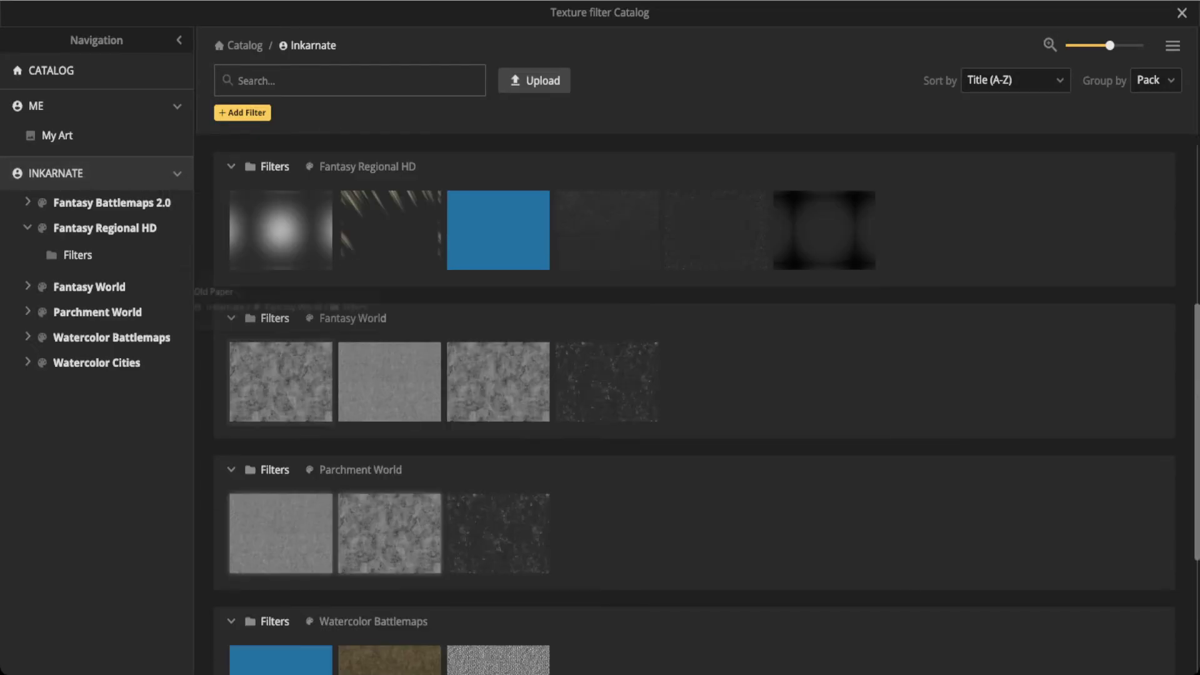
left_click(389, 533)
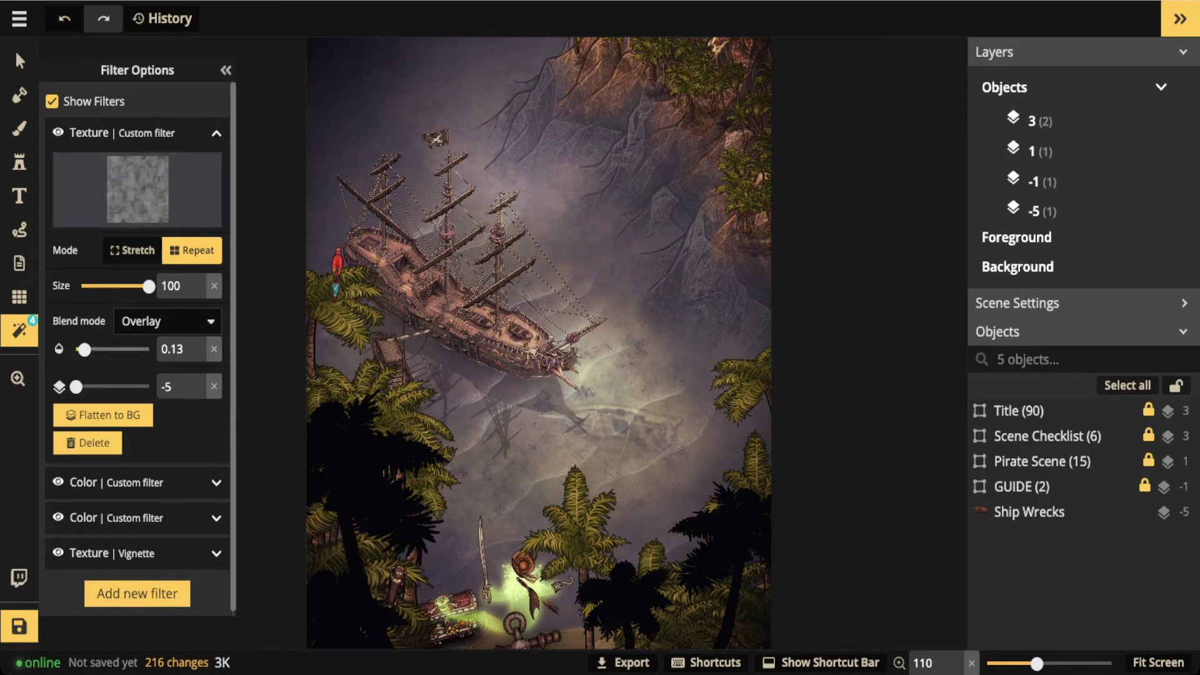
left_click_drag(85, 349, 149, 349)
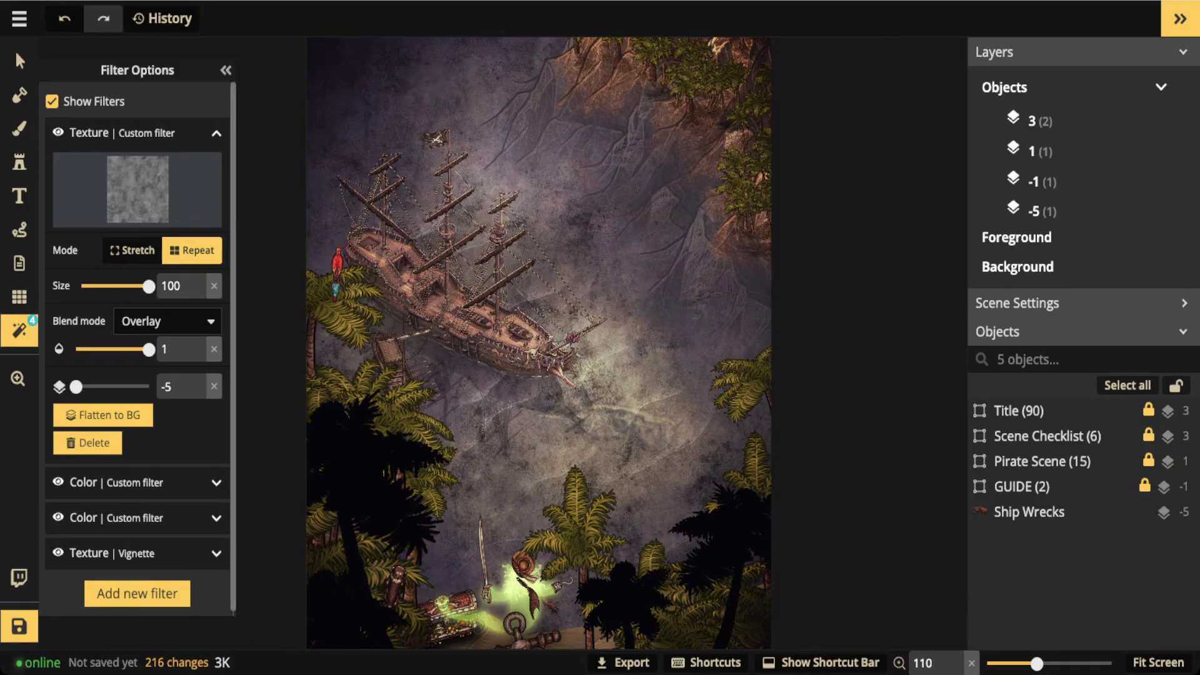
left_click_drag(148, 349, 119, 349)
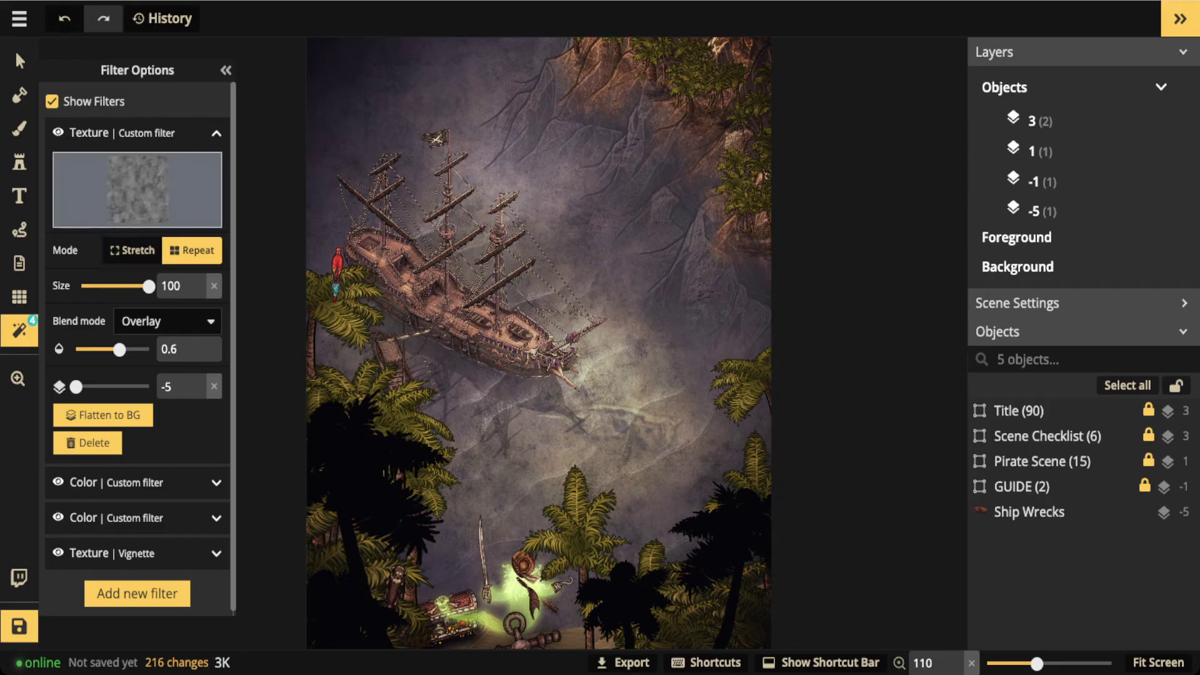
left_click(138, 189)
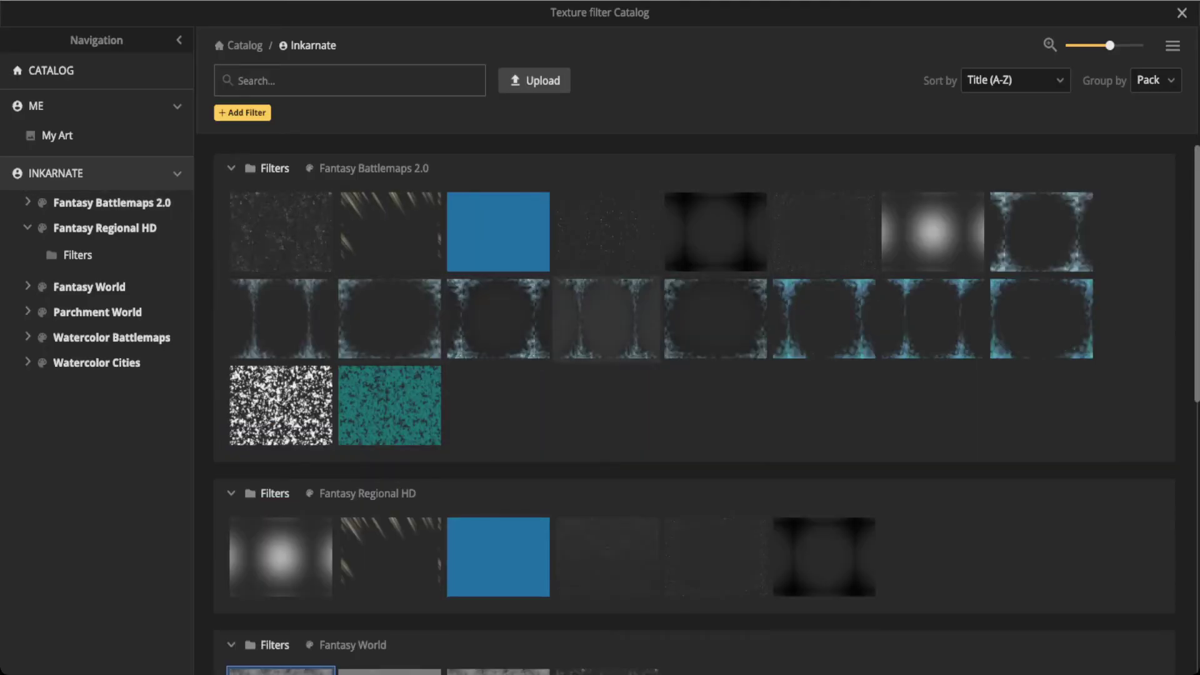
left_click(281, 405)
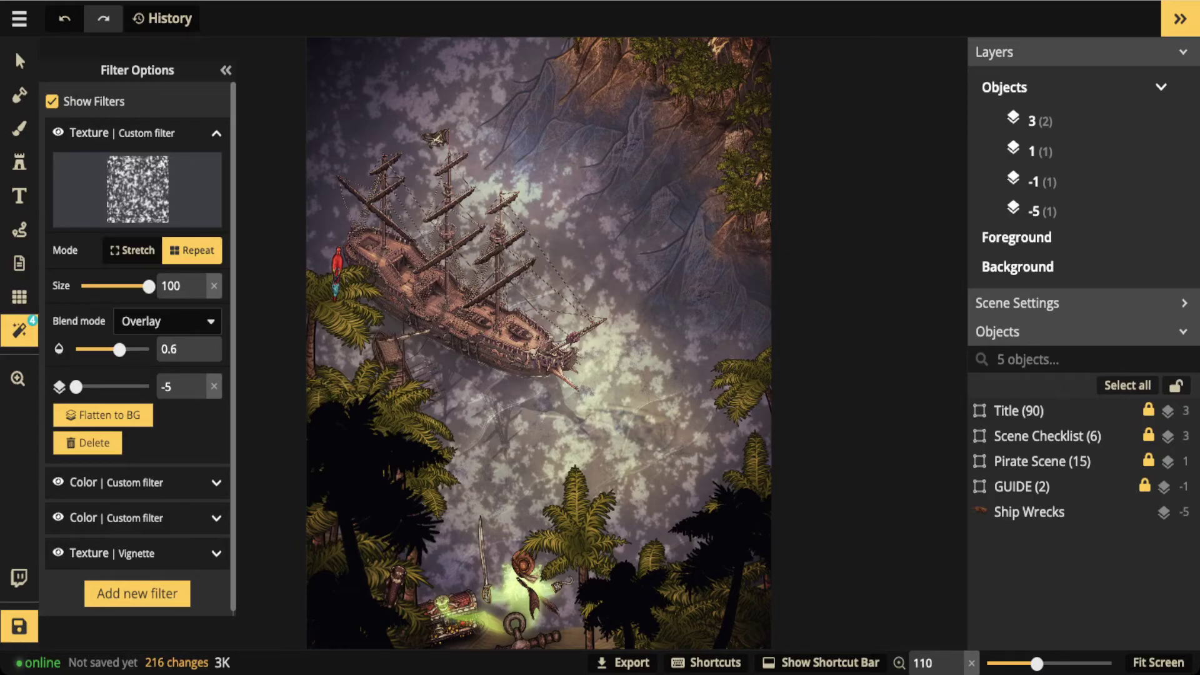
Lower the Forest Lighting texture filter's opacity to 0.09
left_click_drag(119, 350, 90, 350)
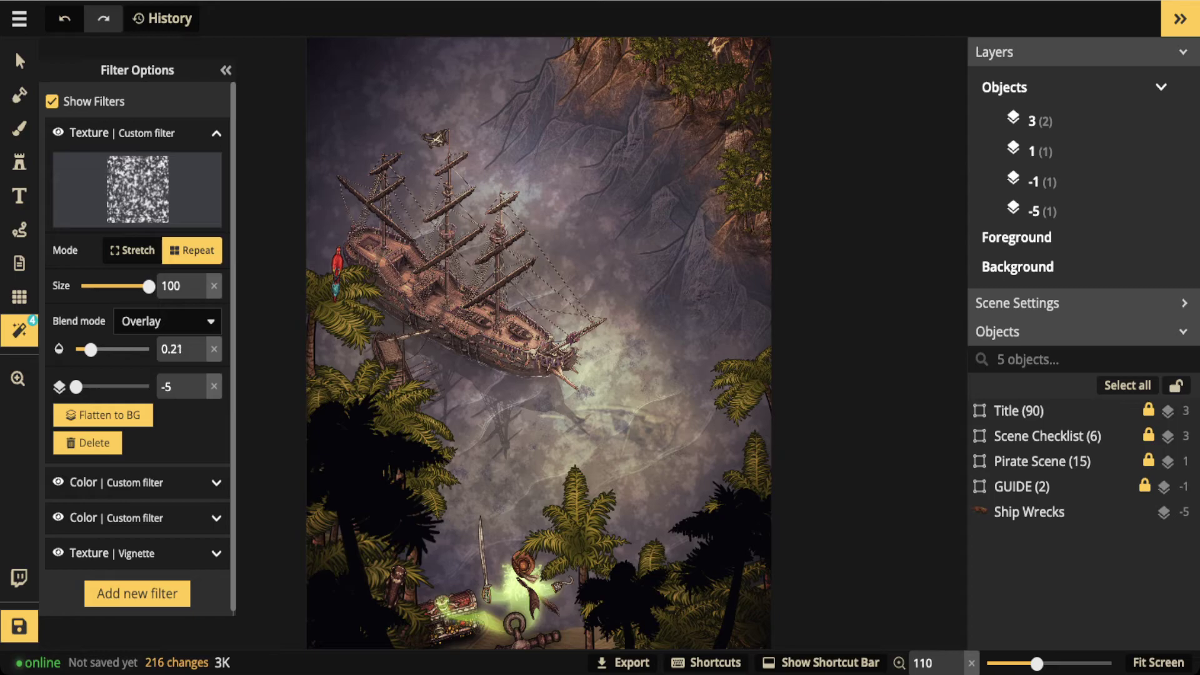
key("Left")
key("Left")
key("Left")
key("Left")
key("Left")
key("Left")
key("Left")
key("Left")
key("Left")
key("Left")
key("Left")
key("Left")
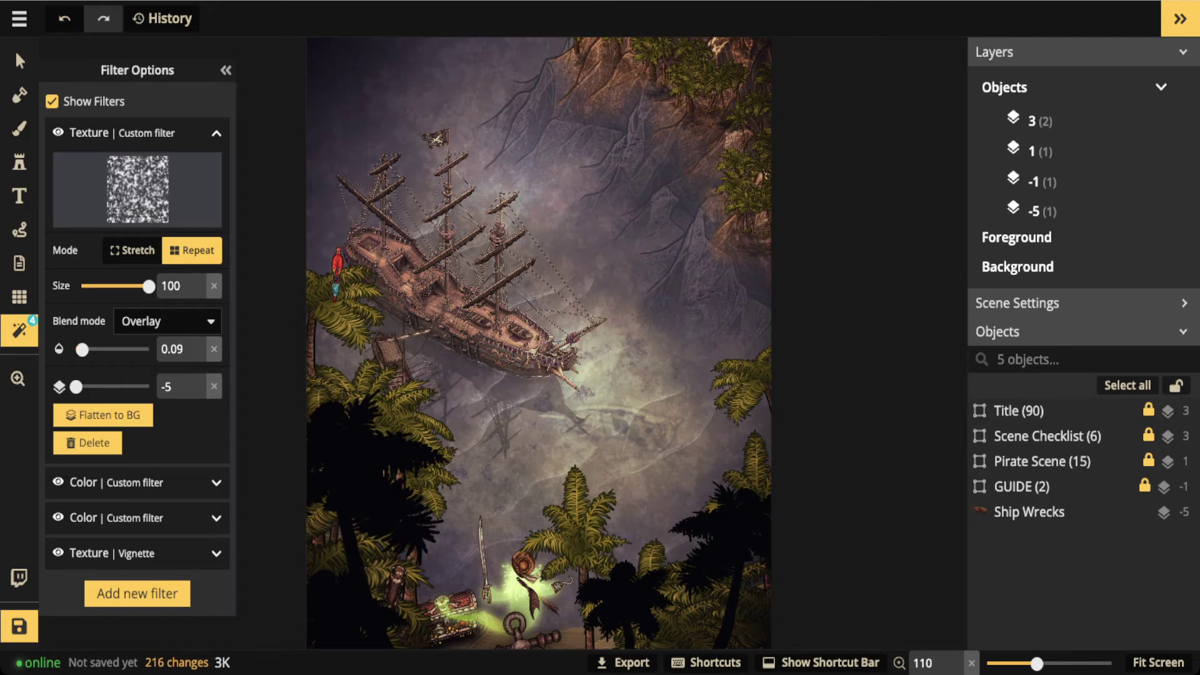
Examine the texture filter's effect on the shipwreck, the water, the pirate ship and the overall scene
scroll(614, 419, "up", 5)
scroll(625, 419, "up", 10)
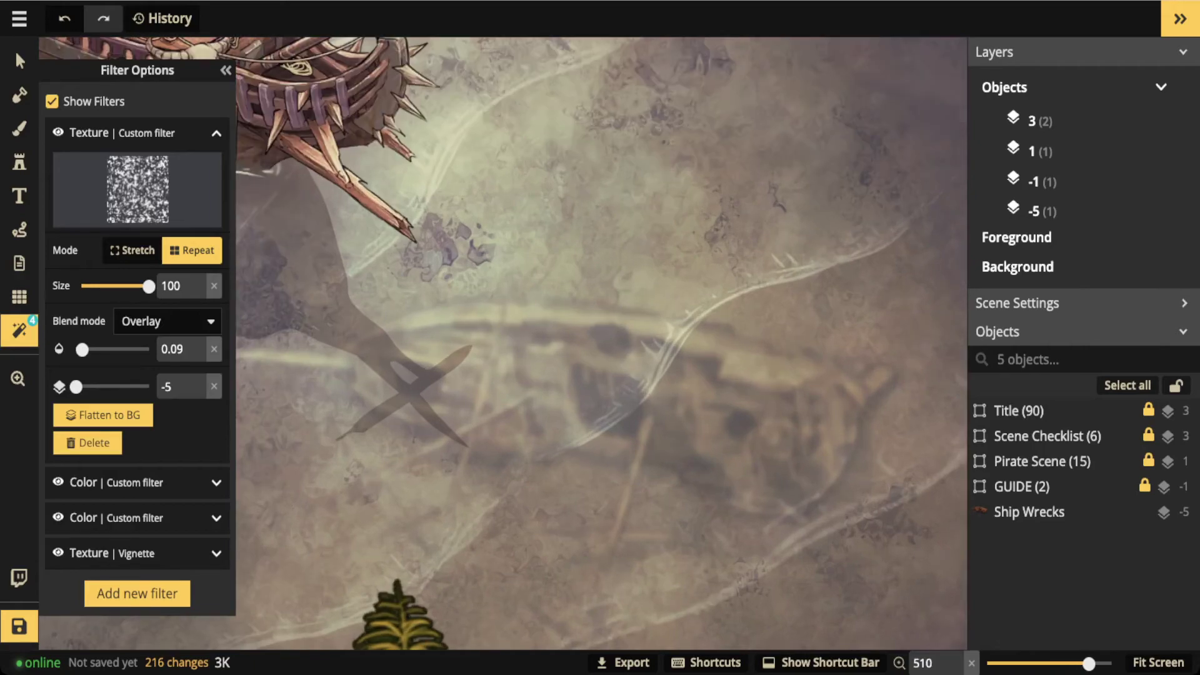
scroll(625, 419, "down", 7)
scroll(625, 419, "down", 7)
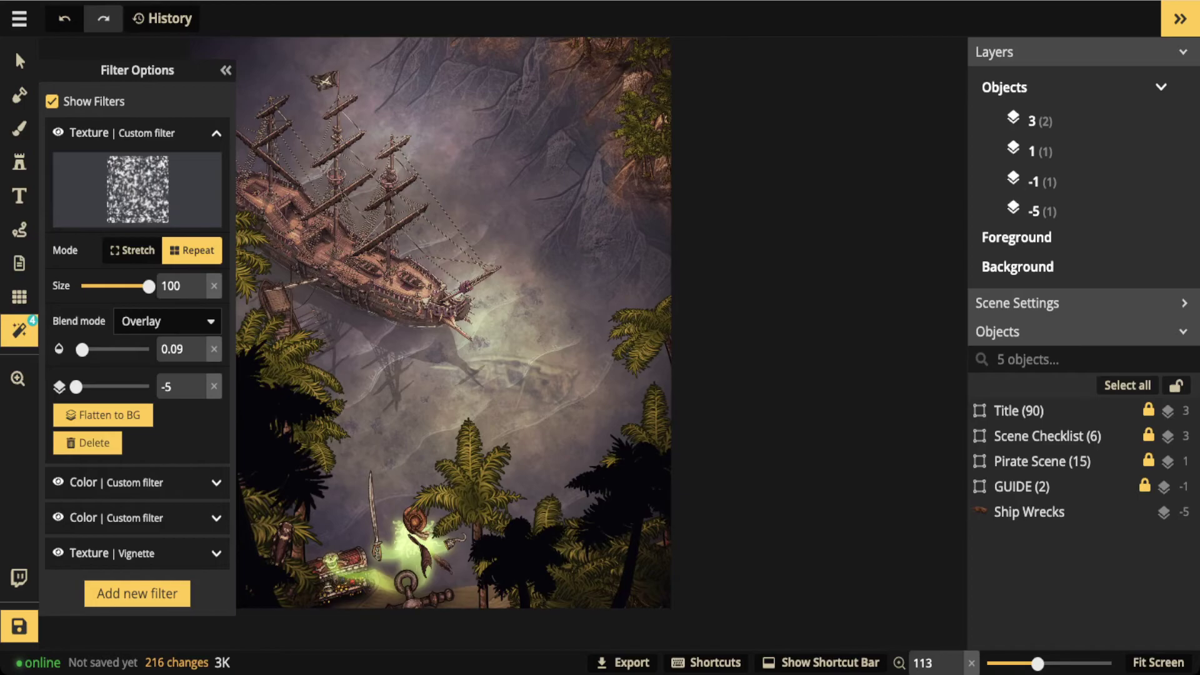
left_click_drag(424, 399, 562, 440)
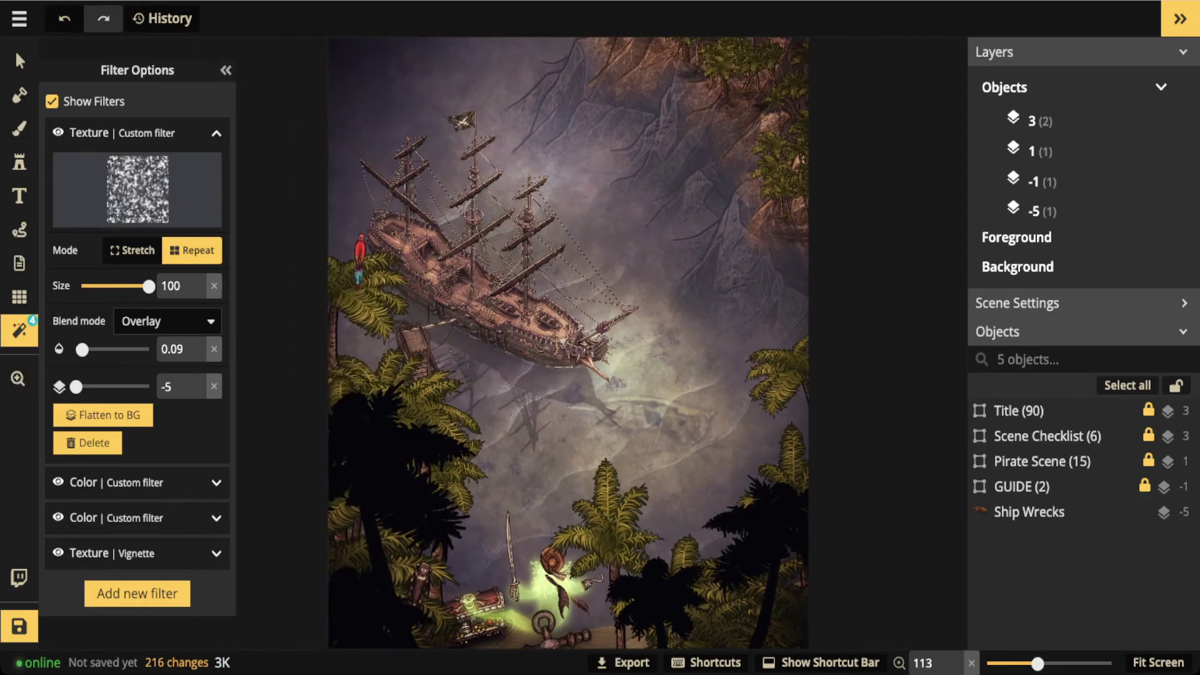
scroll(357, 263, "up", 9)
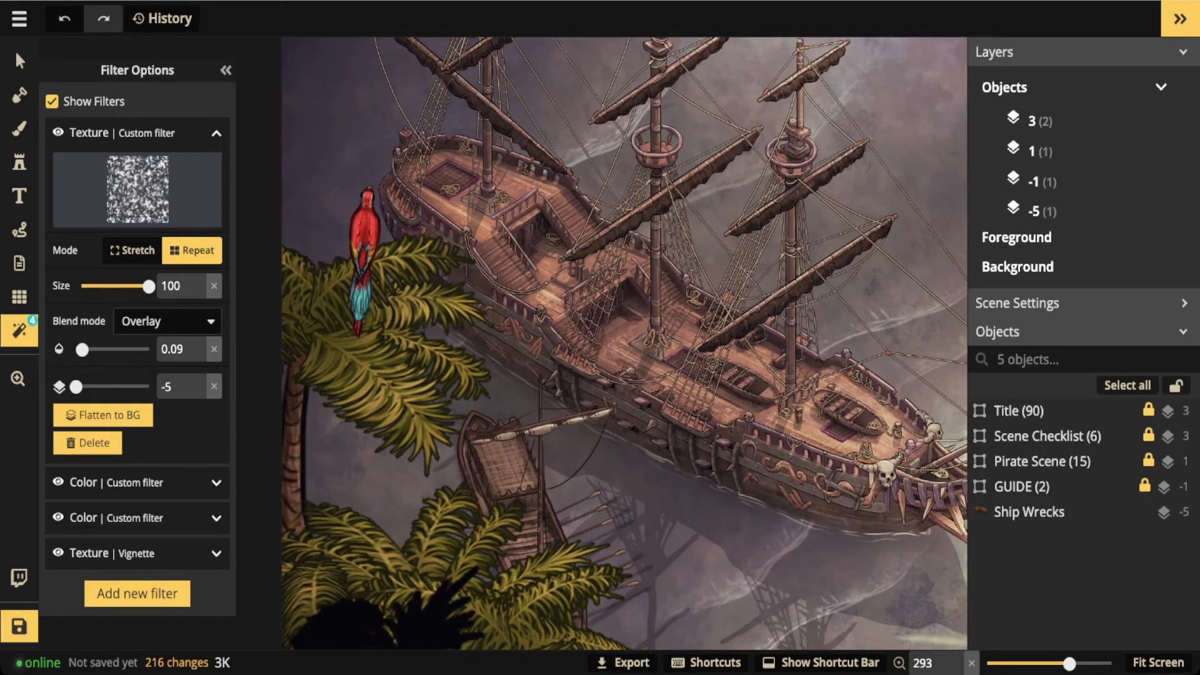
scroll(357, 259, "down", 8)
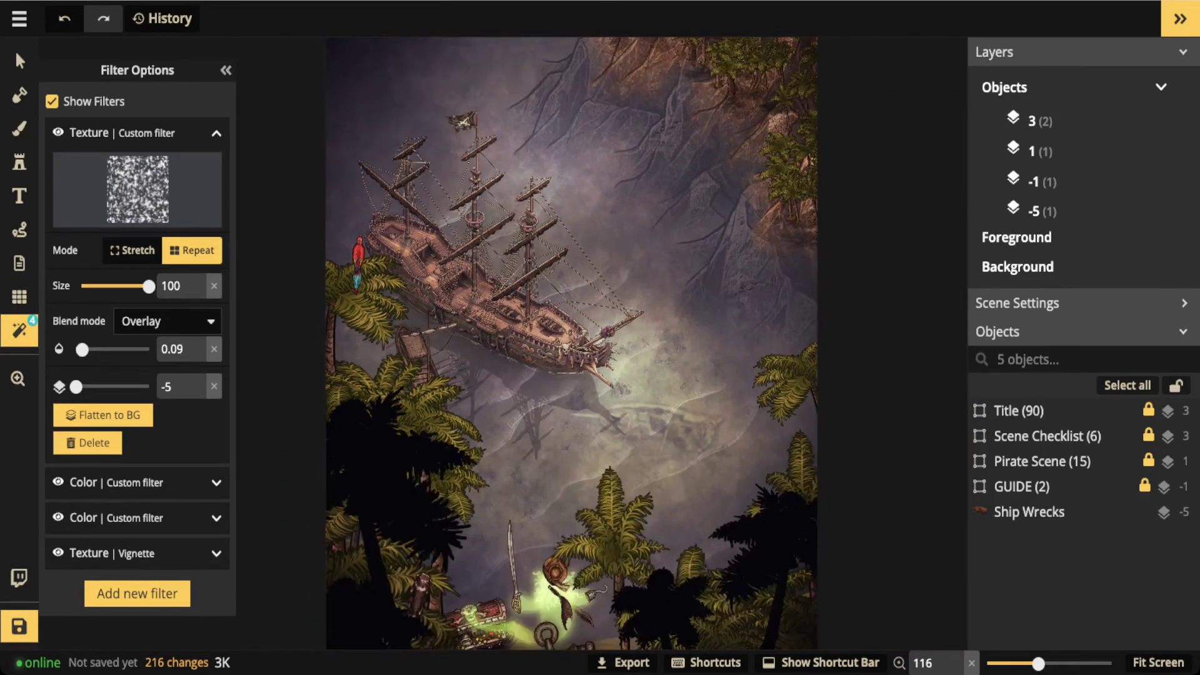
left_click_drag(591, 433, 563, 434)
scroll(581, 398, "down", 2)
scroll(565, 379, "down", 1)
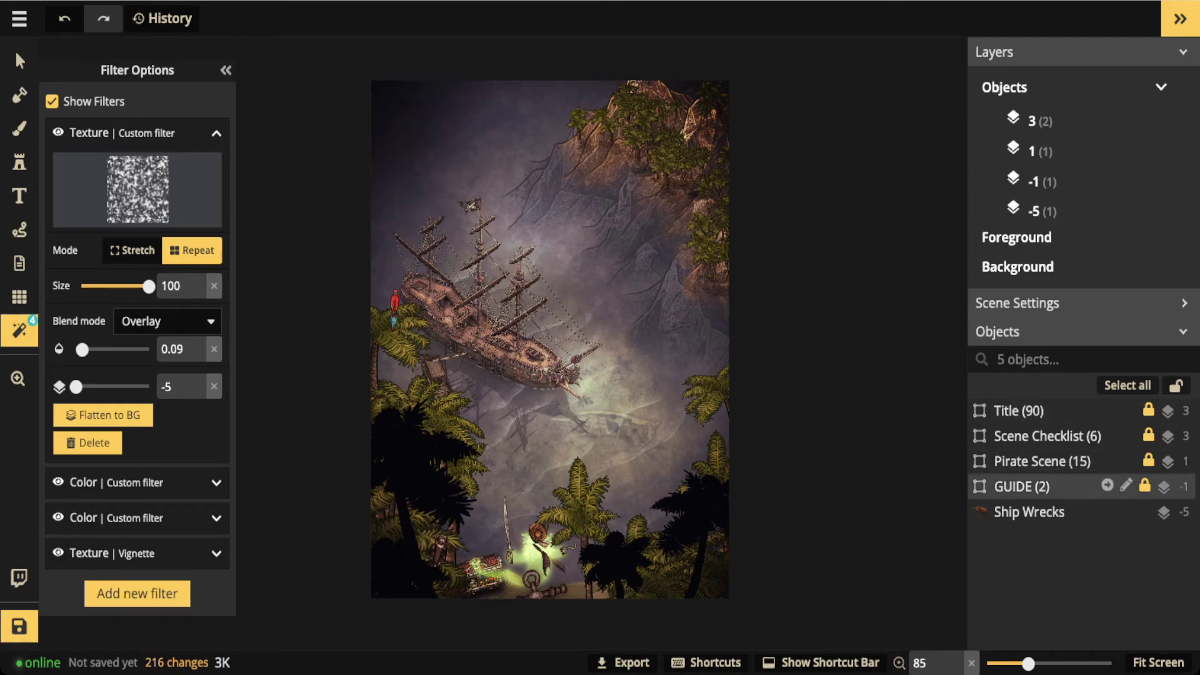
Raise the GUIDE group to layer 5 so its dotted lines lie above the scene artwork, and deselect it
left_click(1022, 486)
left_click(276, 13)
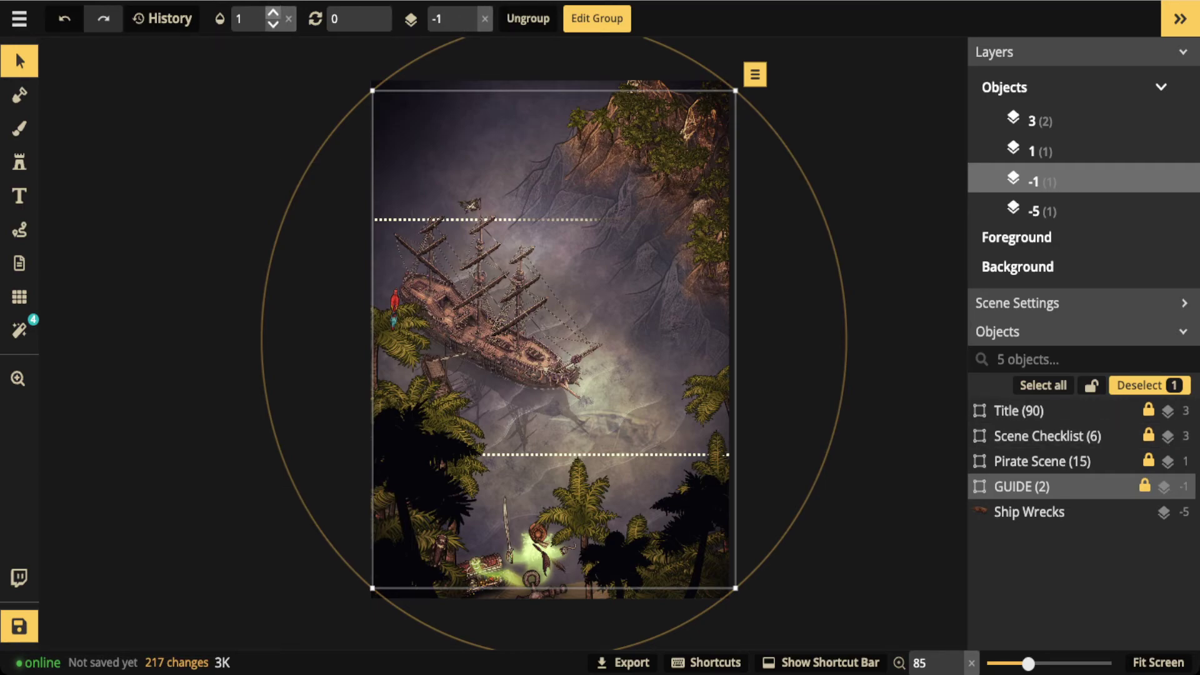
left_click(469, 11)
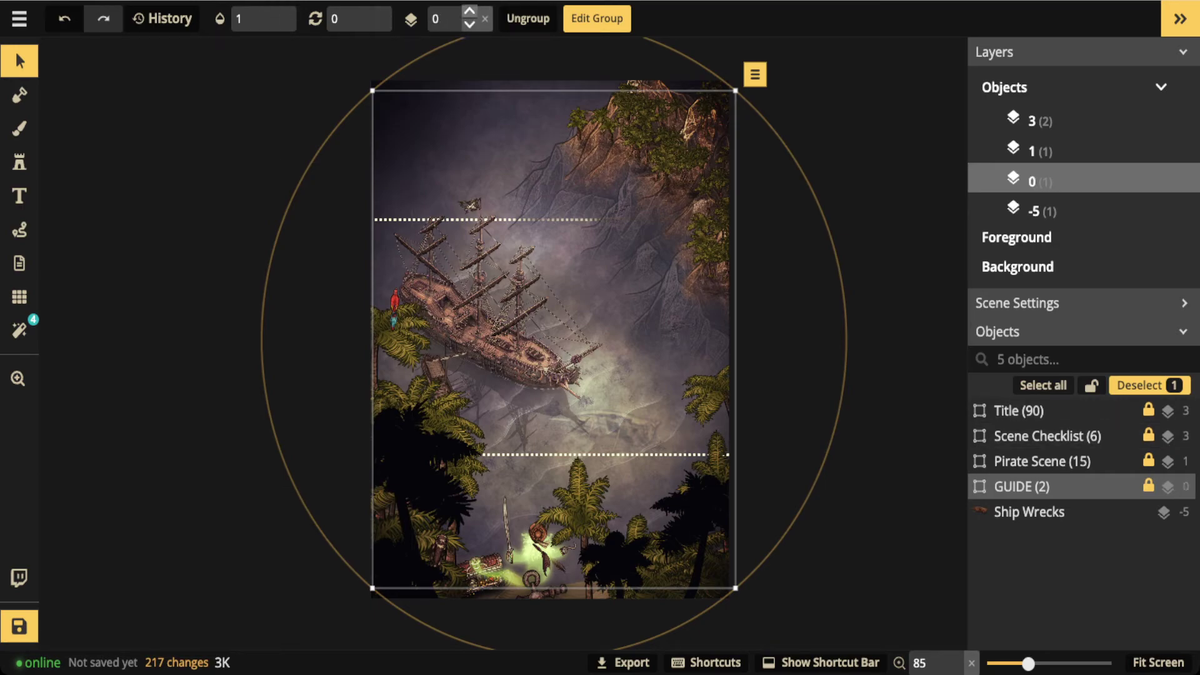
left_click(470, 12)
left_click(469, 11)
left_click(469, 12)
left_click(469, 11)
left_click(469, 11)
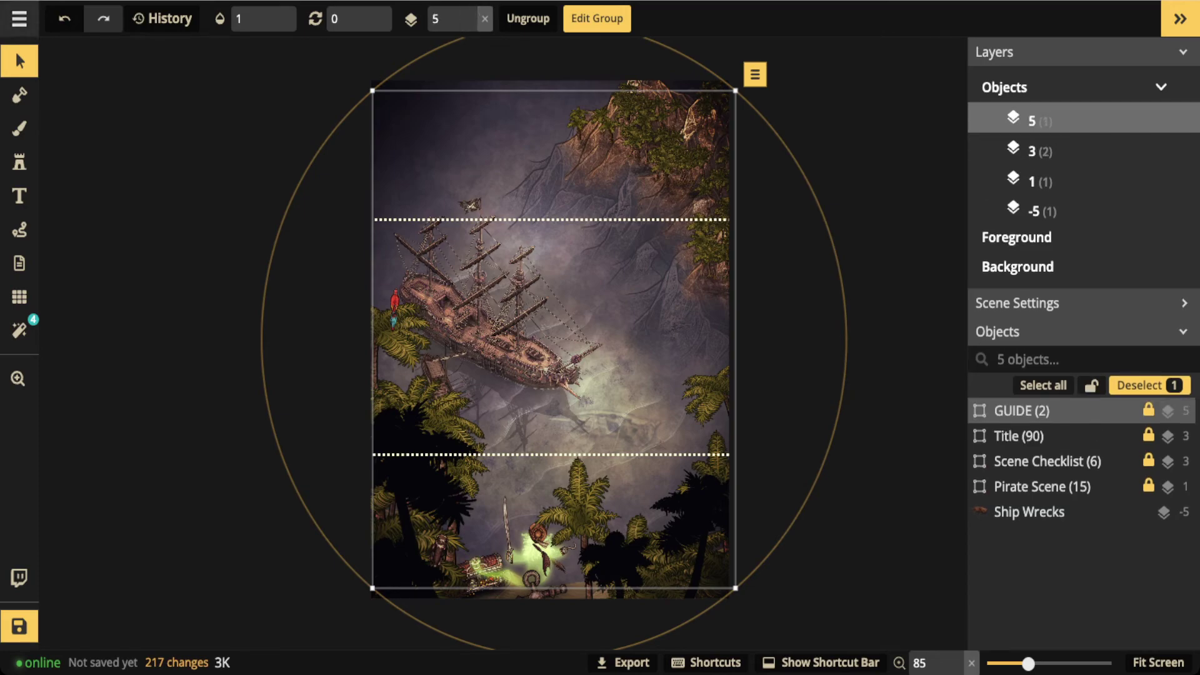
key("Escape")
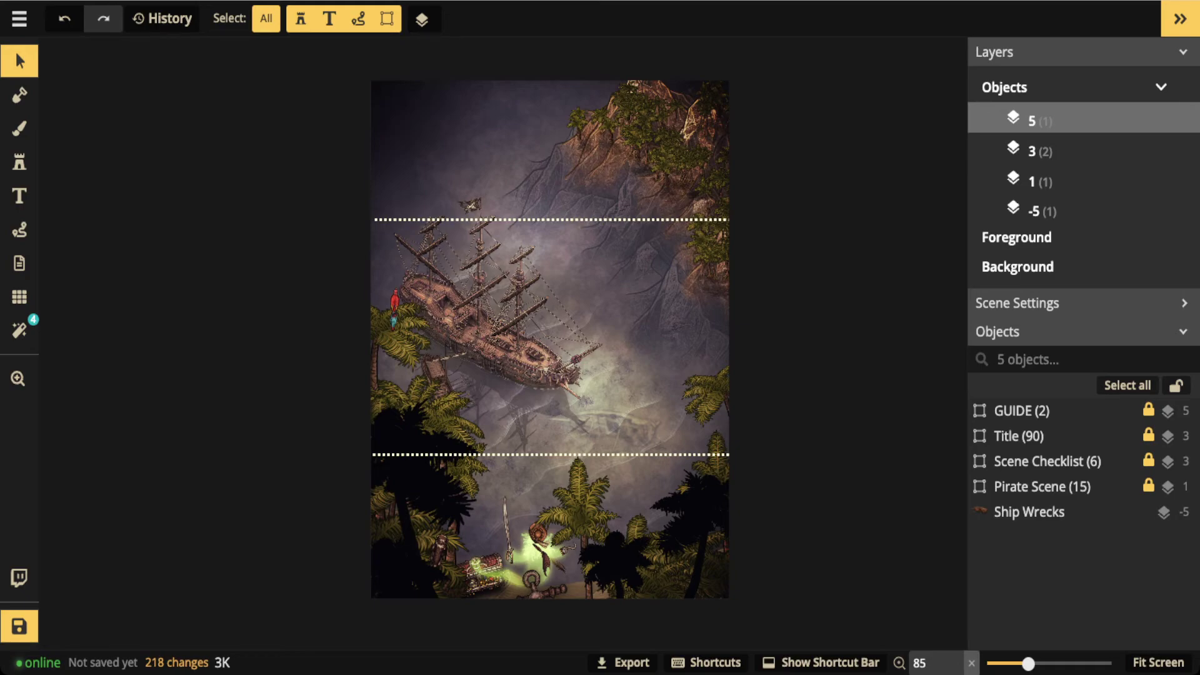
Circle the foreground treasure and glowing pirate gear with a solid red free-drawn path of width 5, and delete the path
left_click(20, 229)
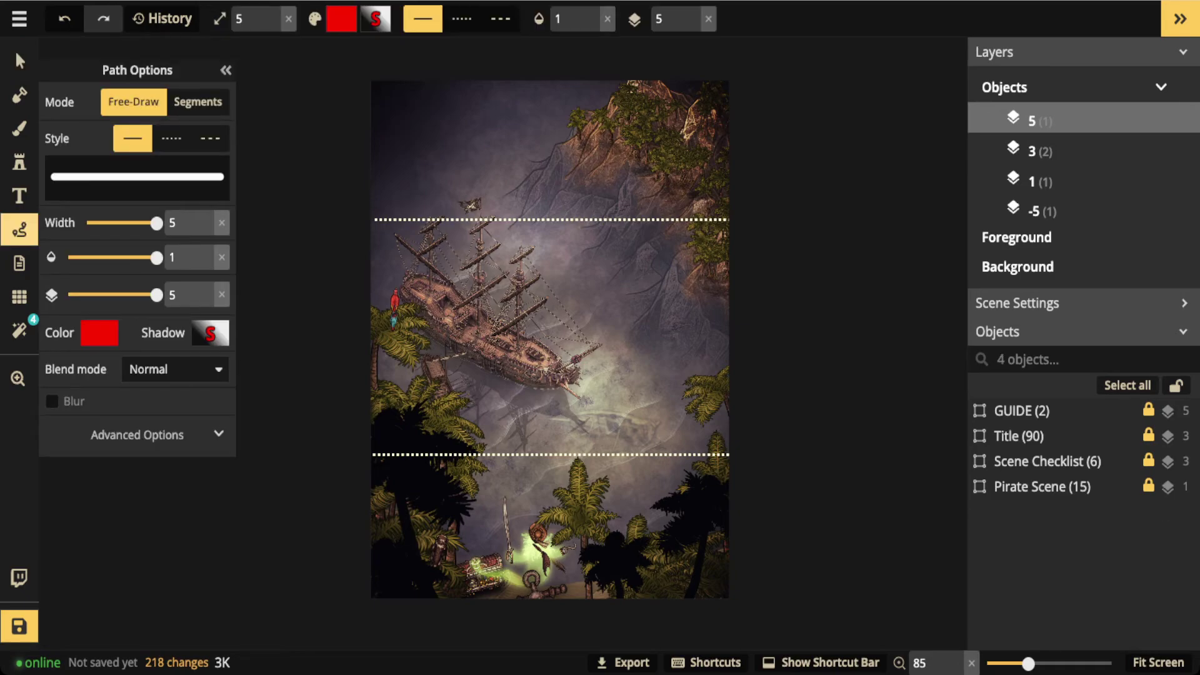
mouse_move(564, 514)
left_mouse_down()
mouse_move(476, 501)
mouse_move(444, 550)
mouse_move(447, 583)
mouse_move(561, 513)
mouse_move(516, 505)
left_mouse_up()
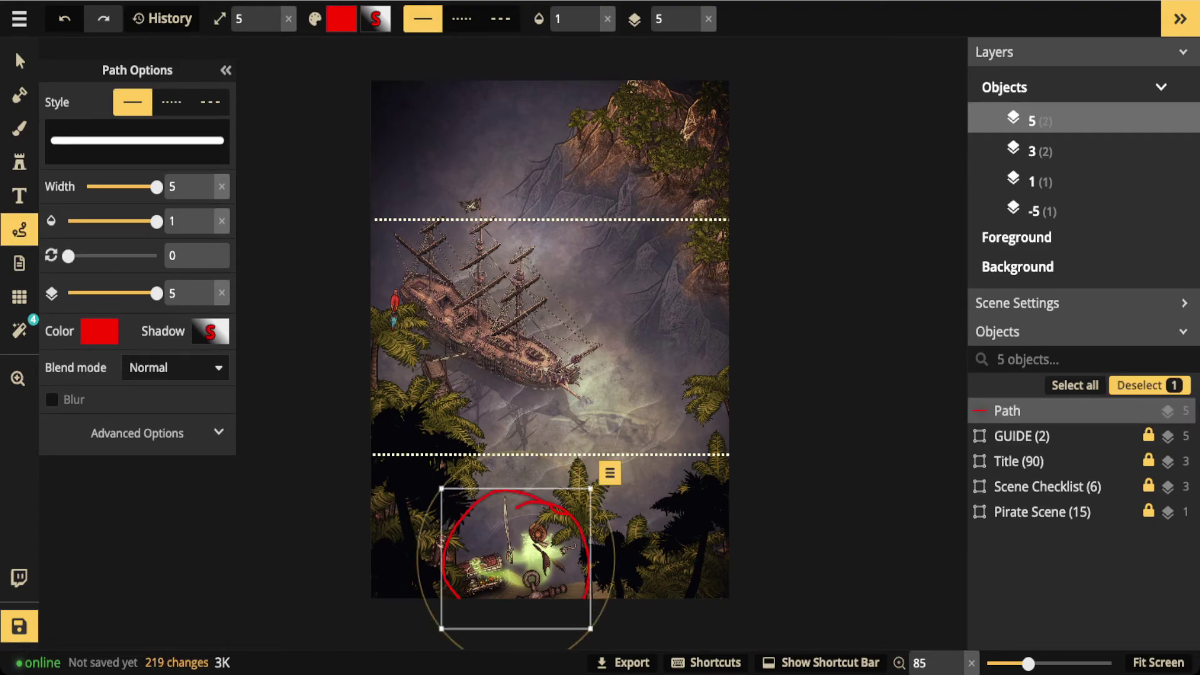
key("Delete")
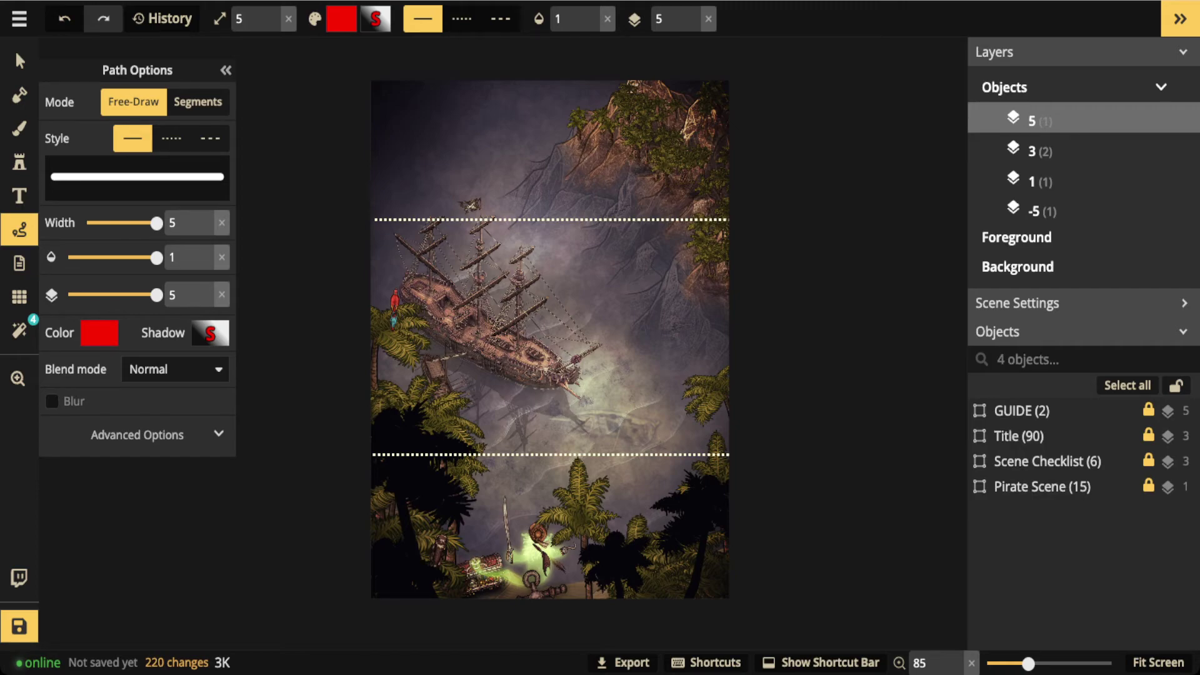
Outline the midground around the pirate ship and the water beside it with red free-drawn paths, and delete them
mouse_move(599, 211)
left_mouse_down()
mouse_move(373, 250)
mouse_move(493, 467)
mouse_move(644, 494)
mouse_move(581, 199)
mouse_move(537, 208)
left_mouse_up()
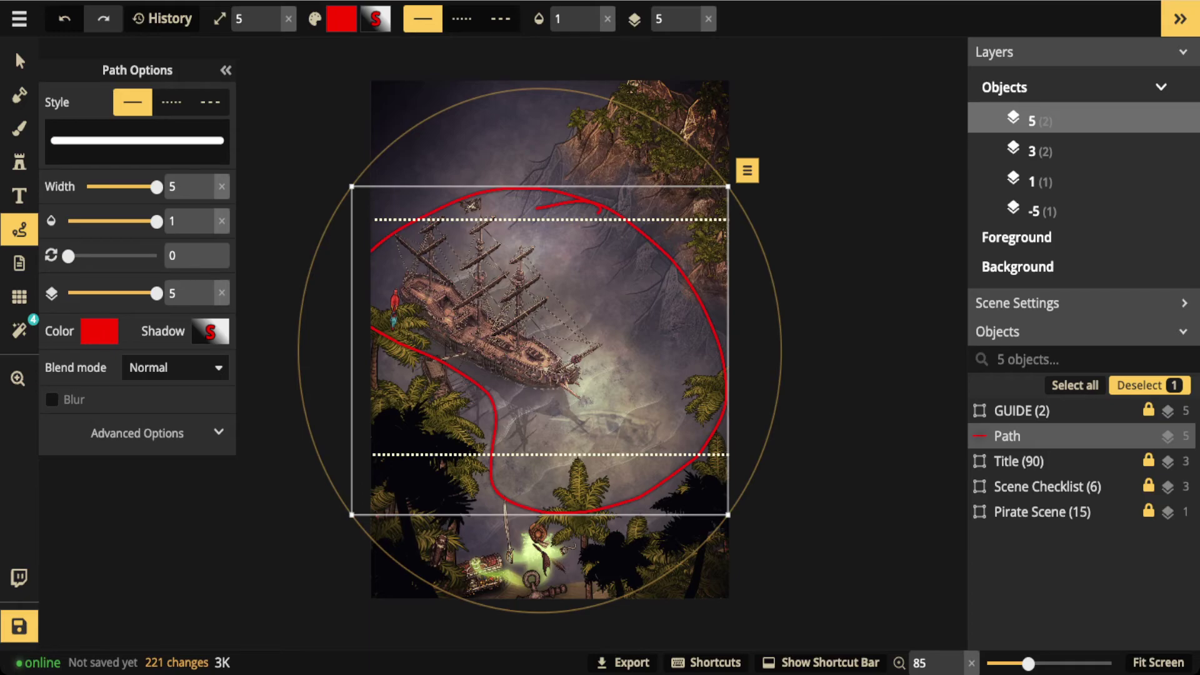
left_click_drag(537, 208, 560, 214)
key("Escape")
mouse_move(614, 406)
left_mouse_down()
mouse_move(598, 399)
mouse_move(633, 420)
mouse_move(601, 403)
left_mouse_up()
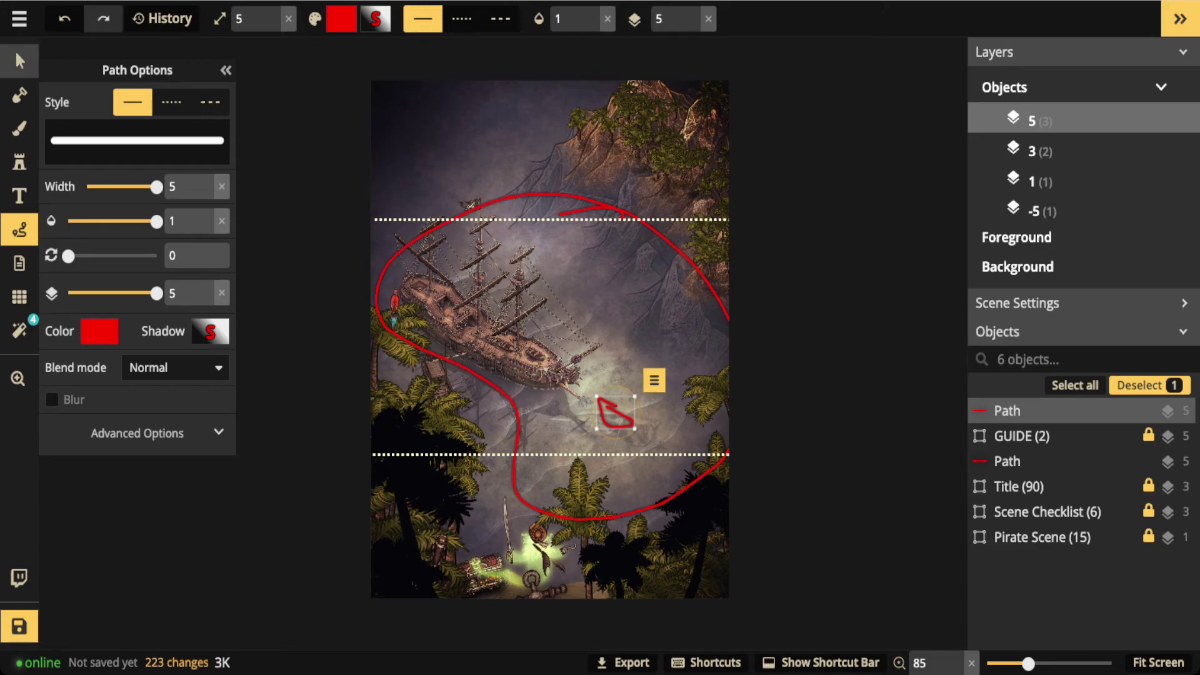
left_click(19, 61)
key("Delete")
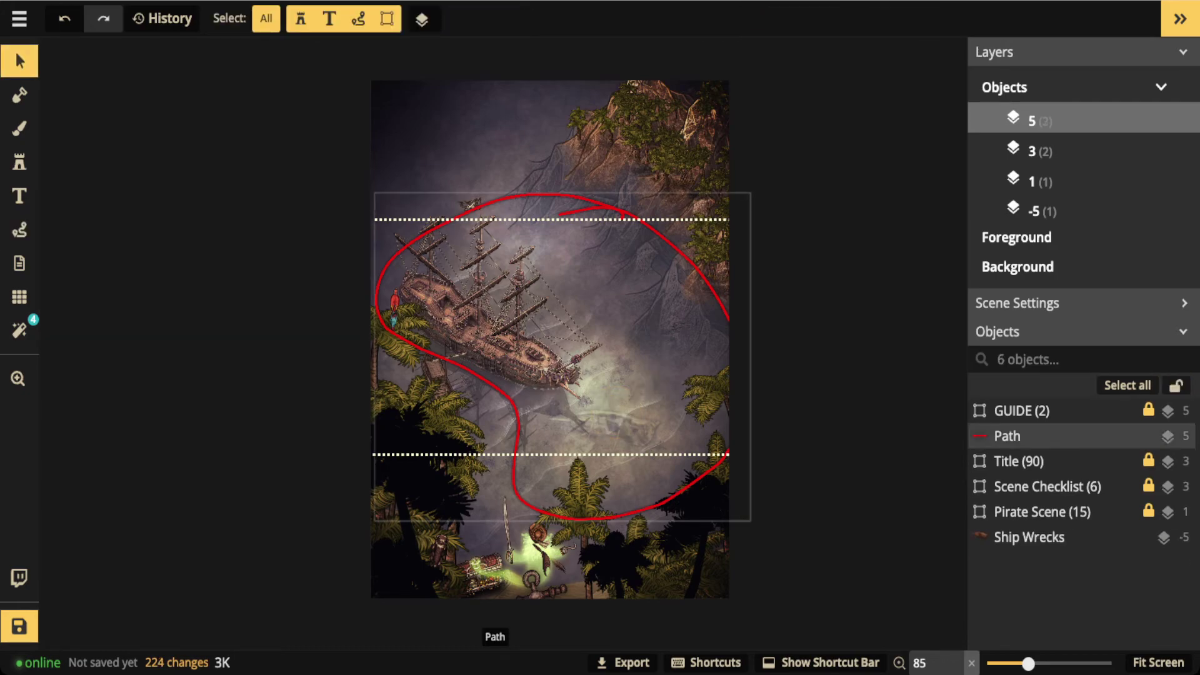
left_click(622, 213)
key("Delete")
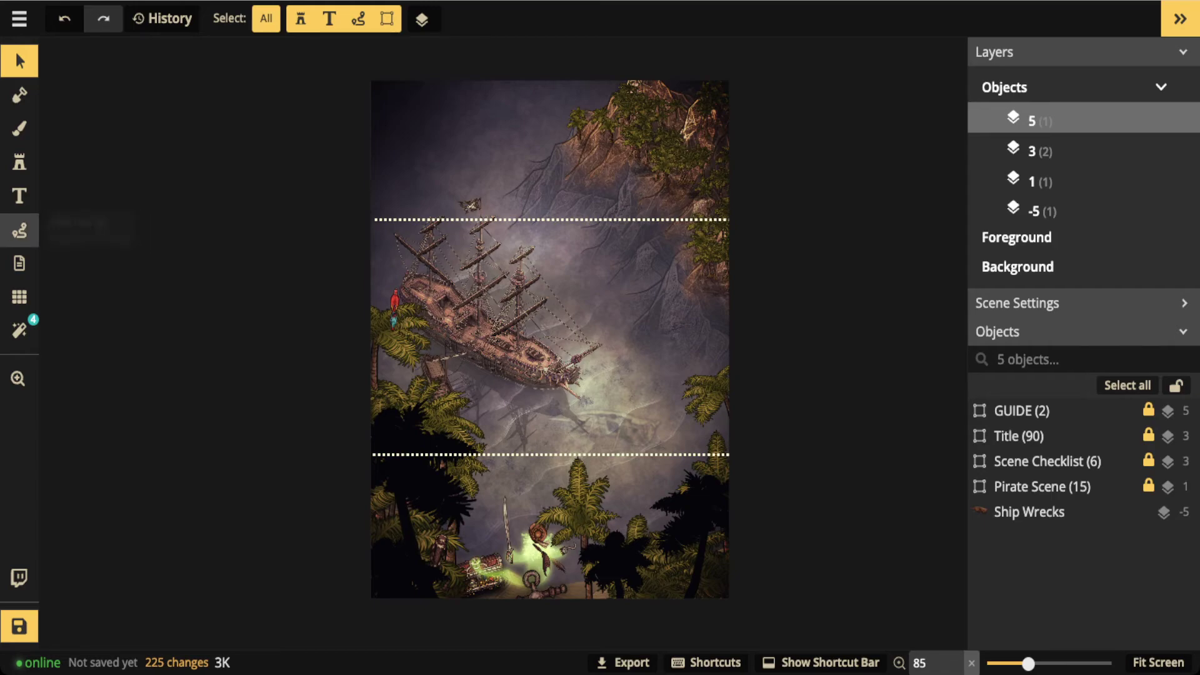
Outline a strip of the background above the ship with a red free-drawn path, and delete the path
left_click(19, 229)
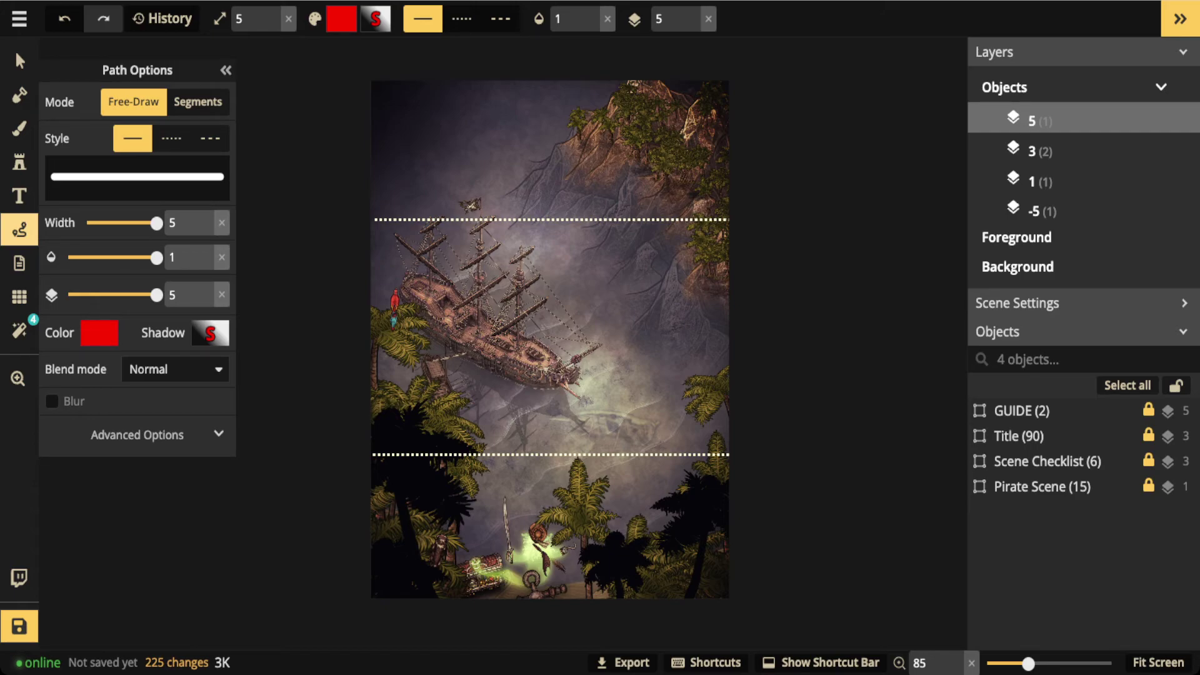
mouse_move(575, 92)
left_mouse_down()
mouse_move(421, 104)
mouse_move(425, 117)
mouse_move(487, 125)
mouse_move(599, 100)
left_mouse_up()
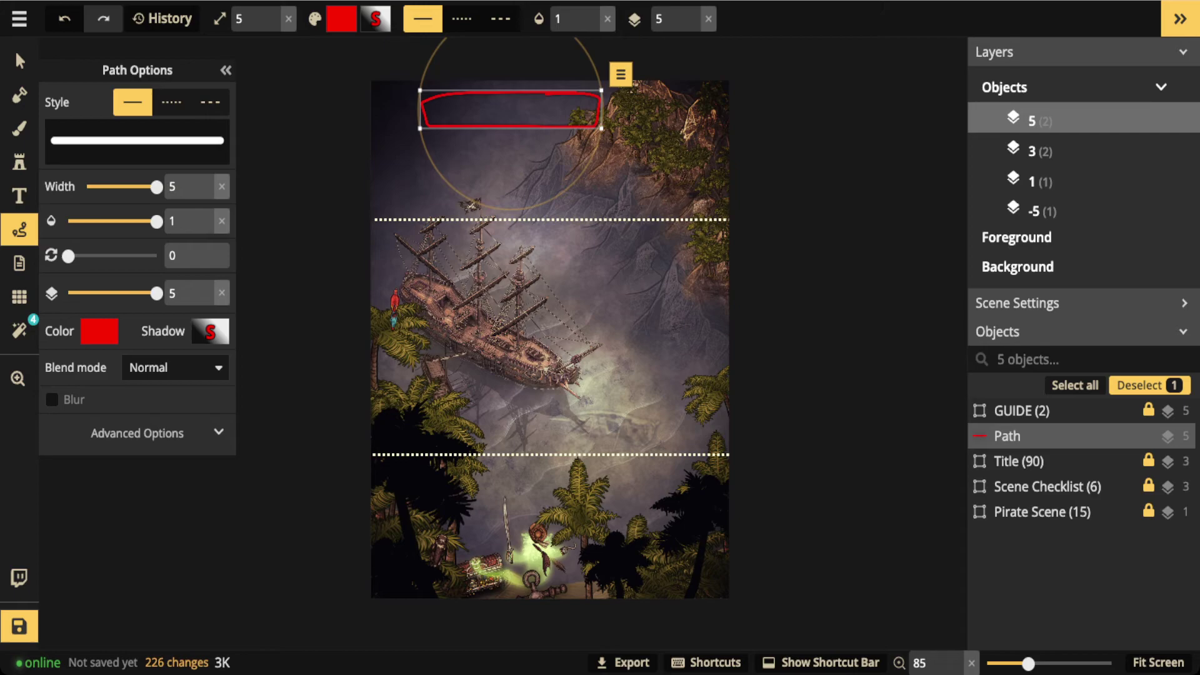
key("Delete")
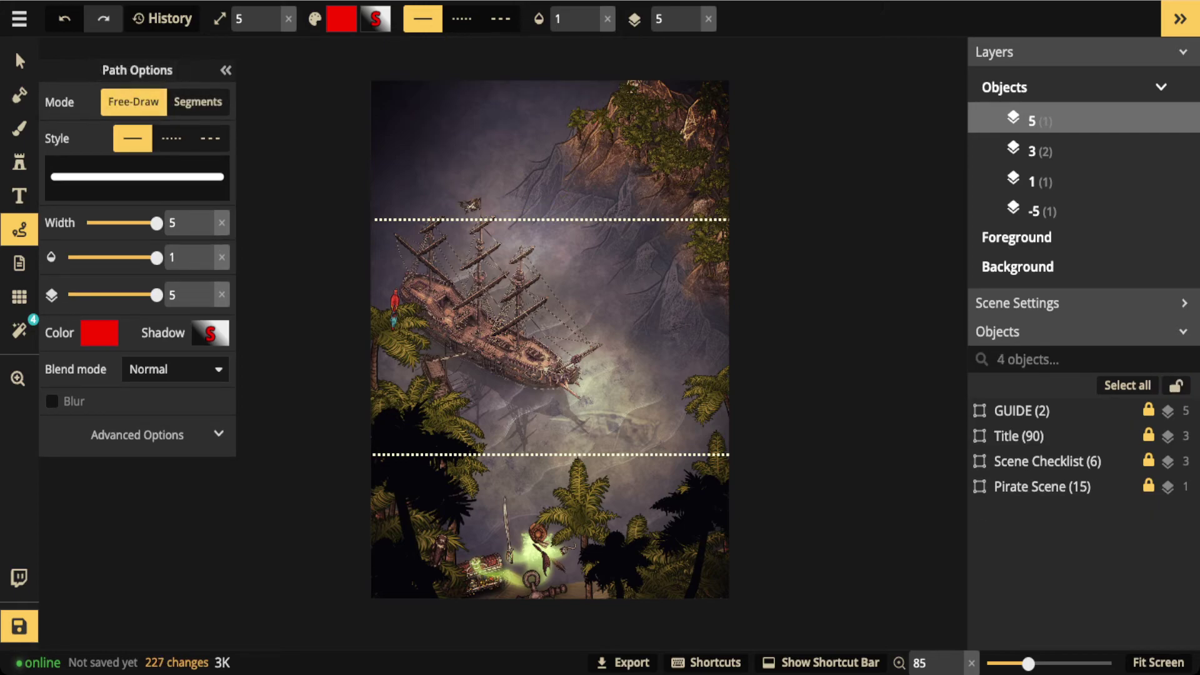
left_click(19, 60)
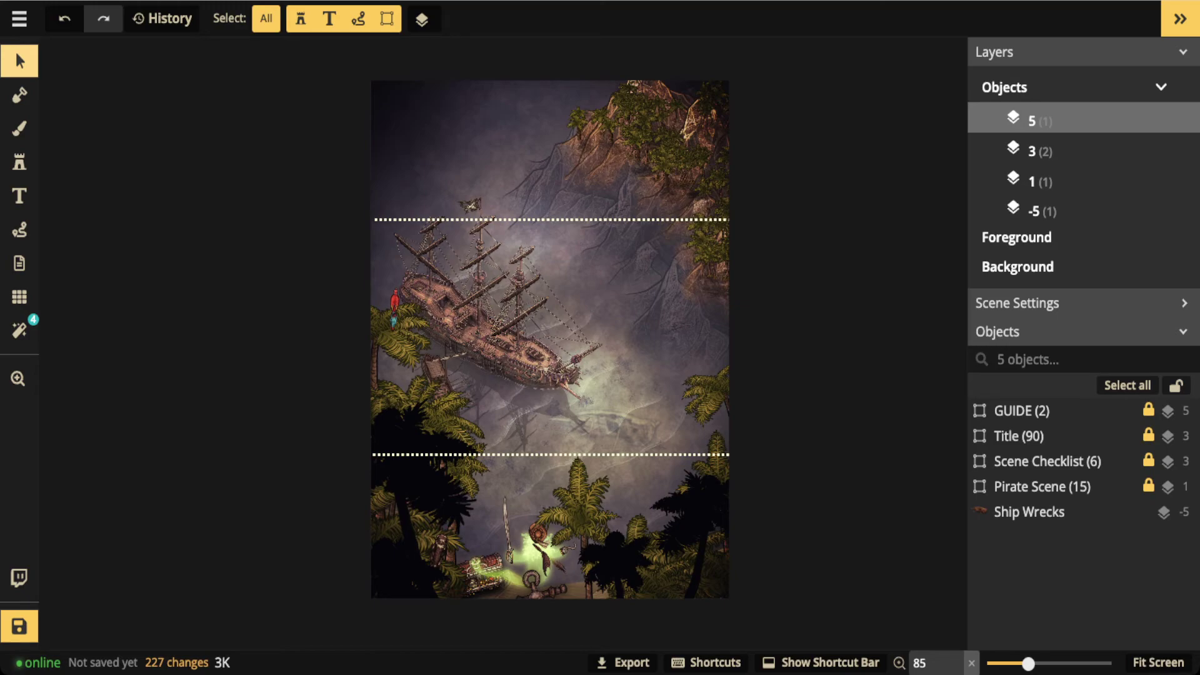
Examine the foreground treasure area up close, and compare it with the ship and the whole scene between the guide lines
scroll(550, 398, "up", 3)
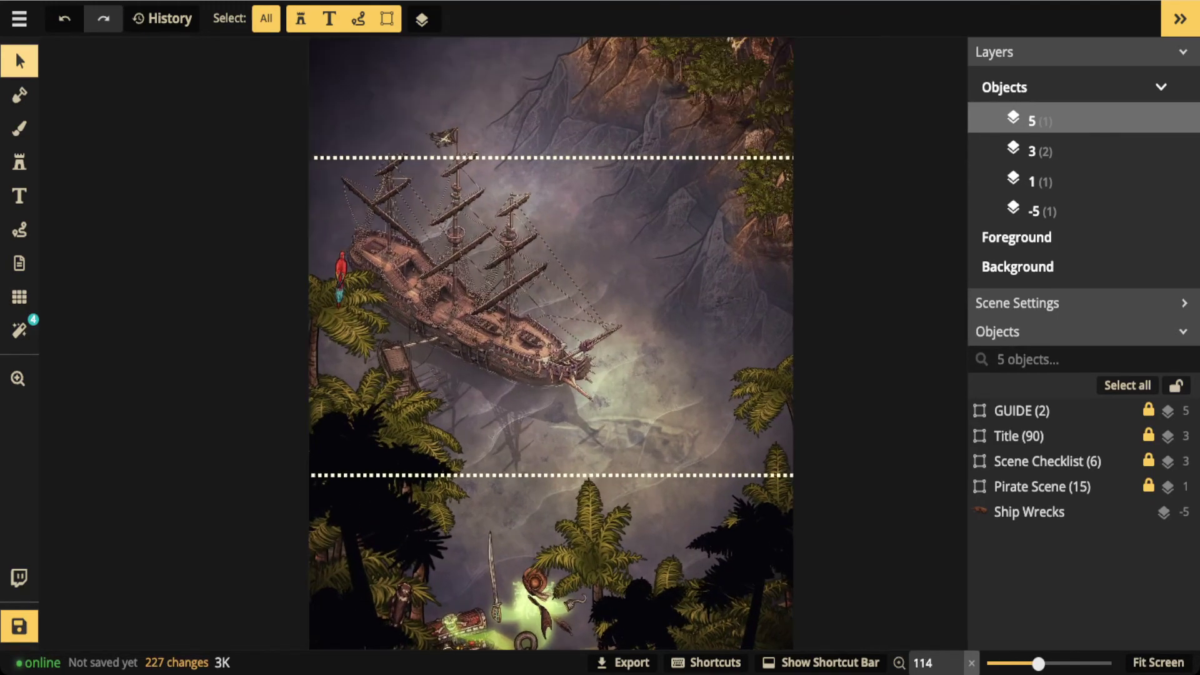
scroll(501, 542, "up", 3)
key("space")
left_click_drag(501, 542, 509, 311)
scroll(547, 437, "up", 4)
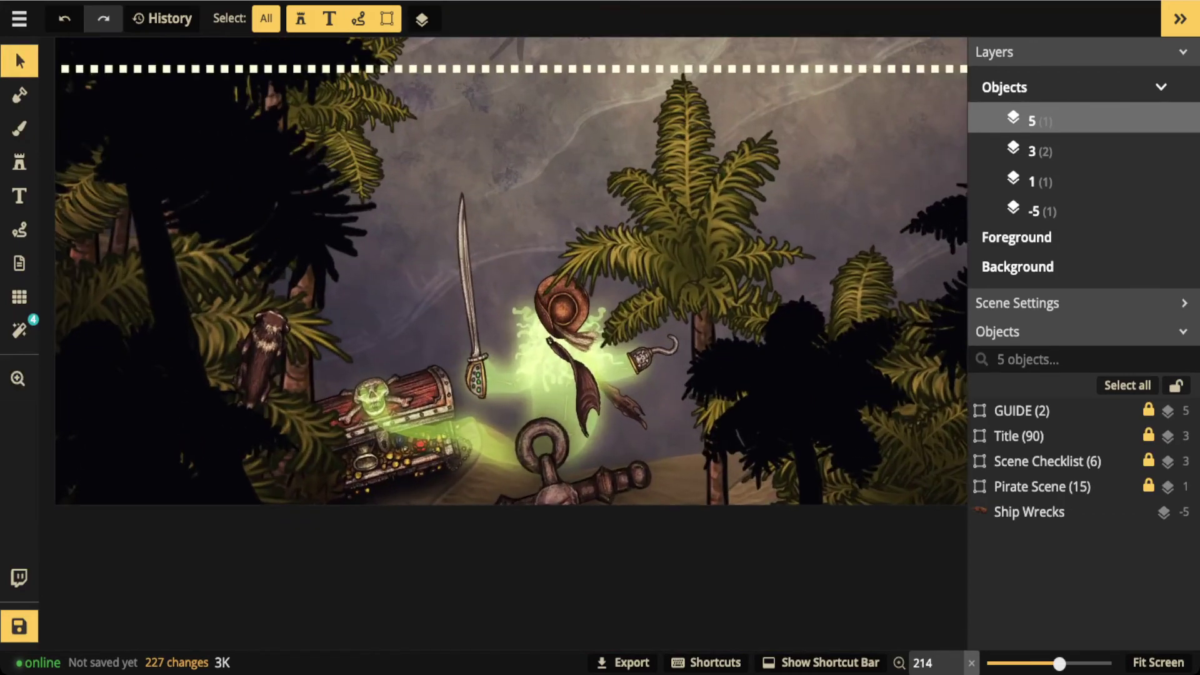
scroll(500, 274, "up", 2)
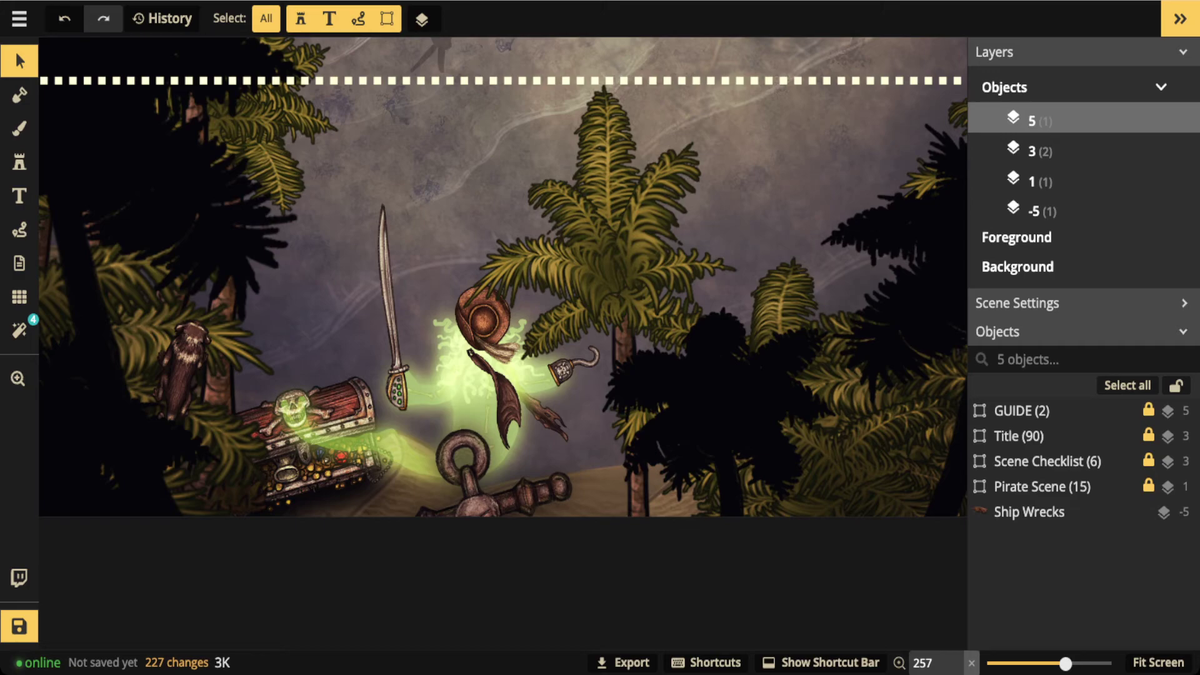
scroll(378, 369, "down", 6)
key("space")
left_click_drag(378, 369, 383, 504)
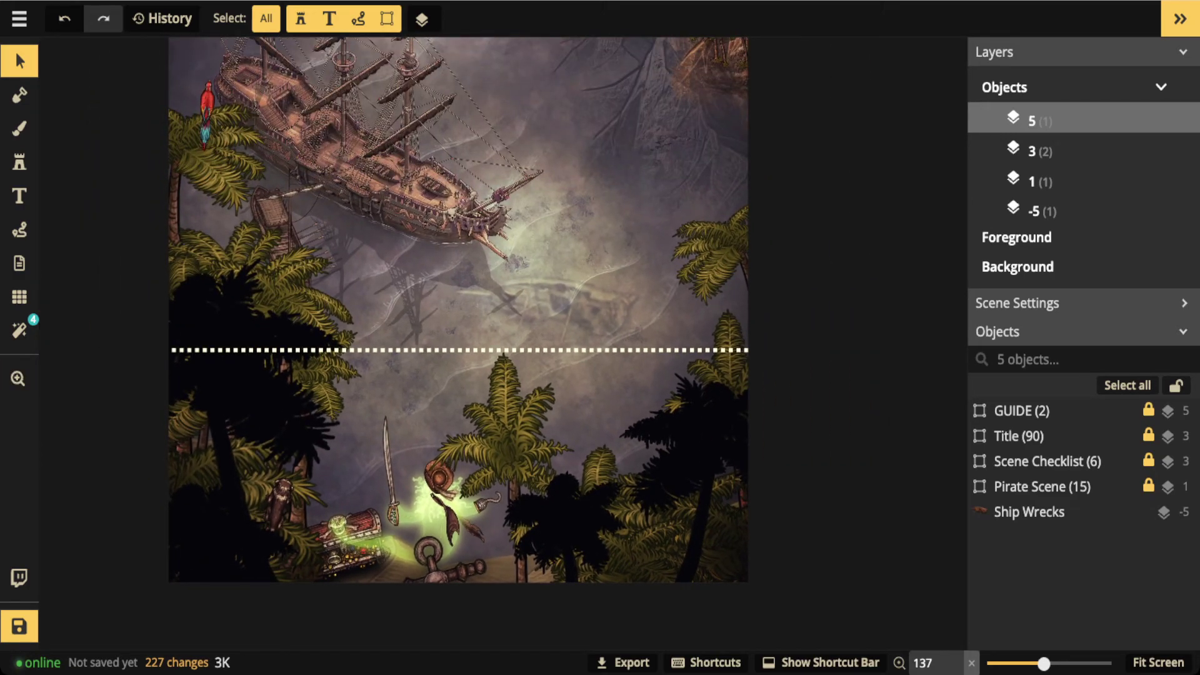
scroll(1050, 459, "down", 1)
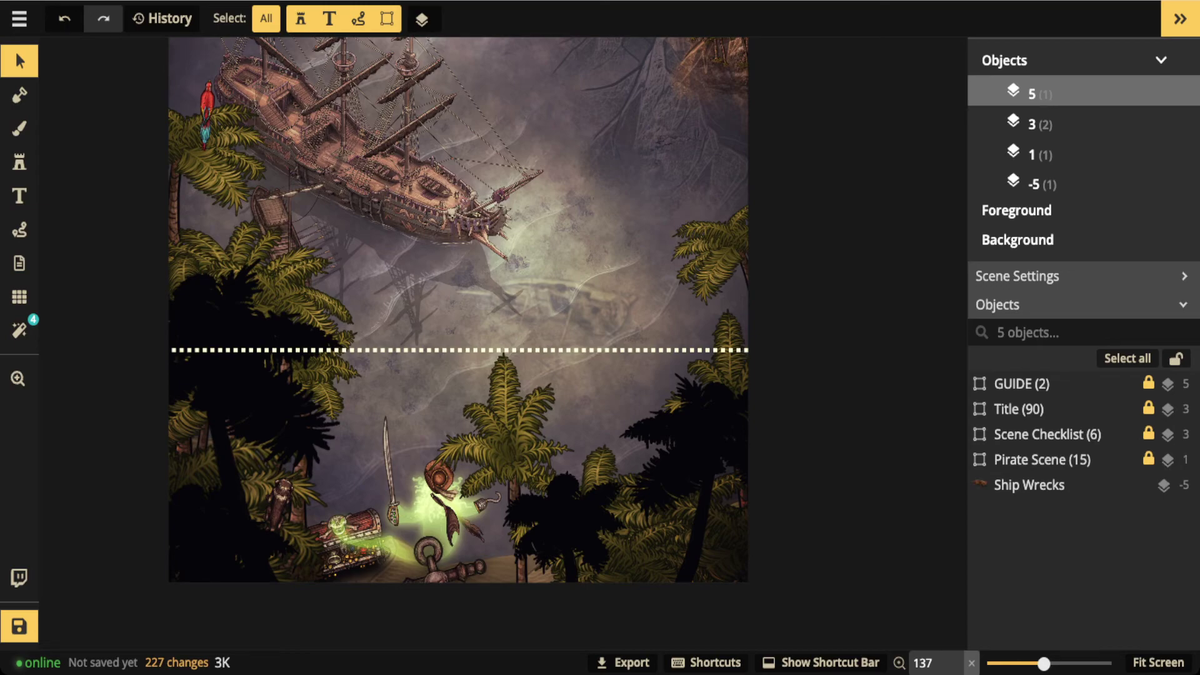
scroll(392, 312, "down", 5)
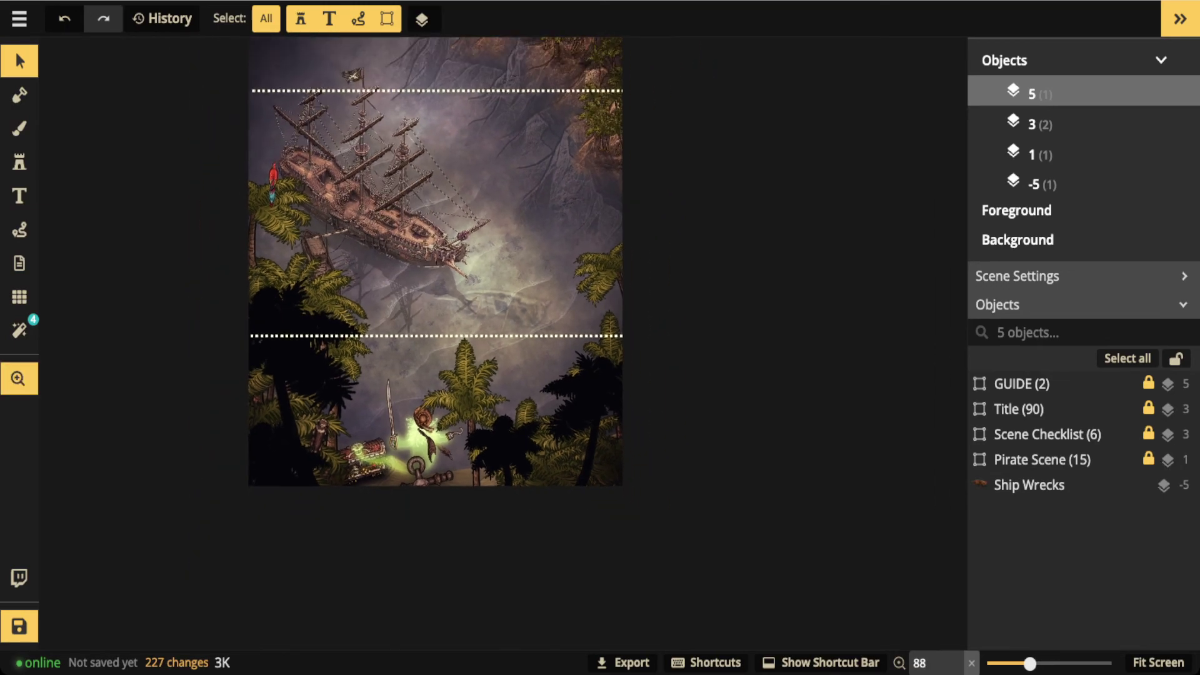
left_click_drag(391, 312, 409, 383)
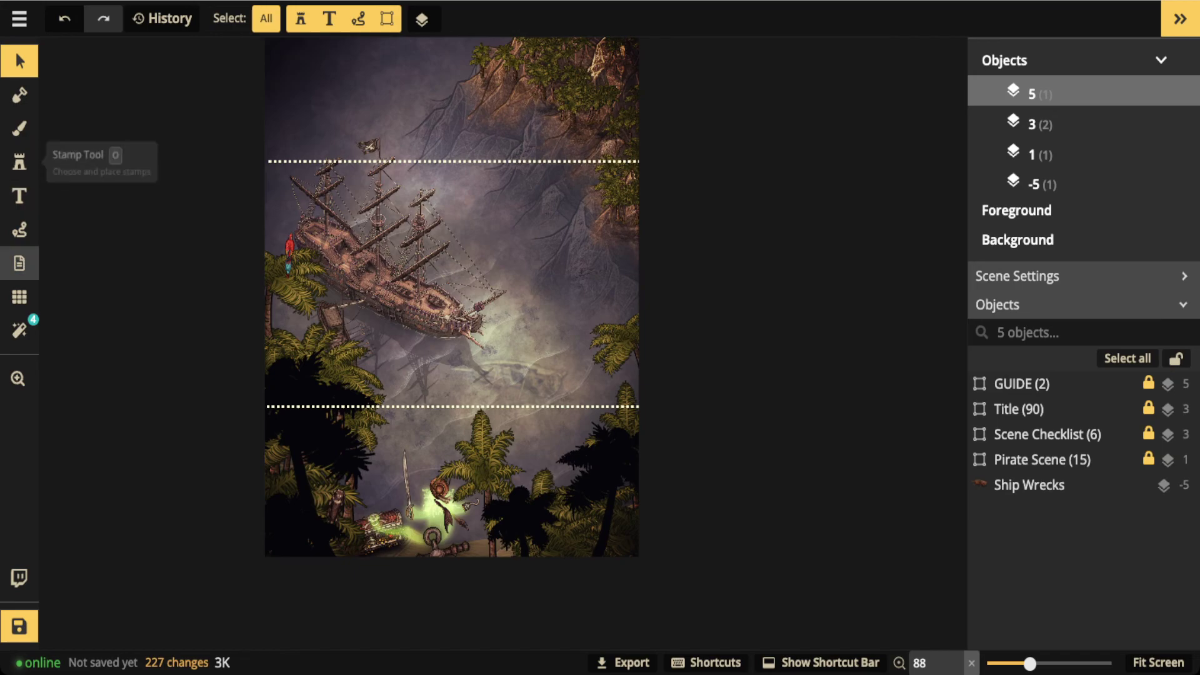
Try a custom Clarity color filter on the scene, look through the other color filter types, and delete the filter
left_click(19, 330)
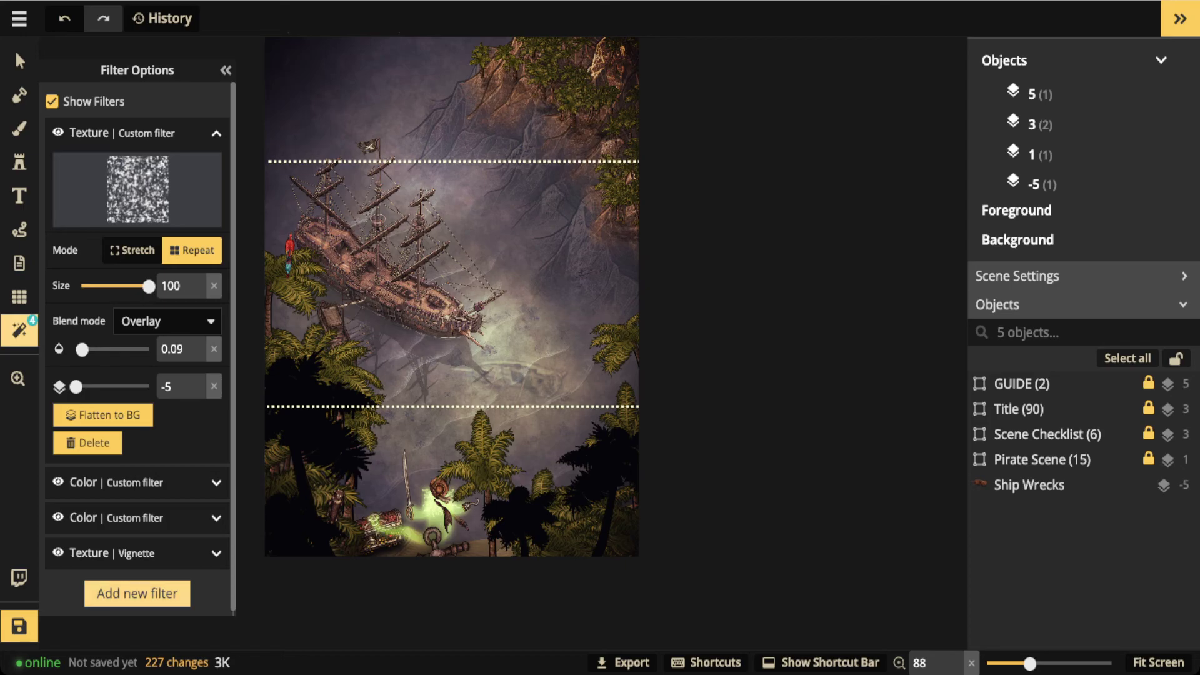
left_click(137, 593)
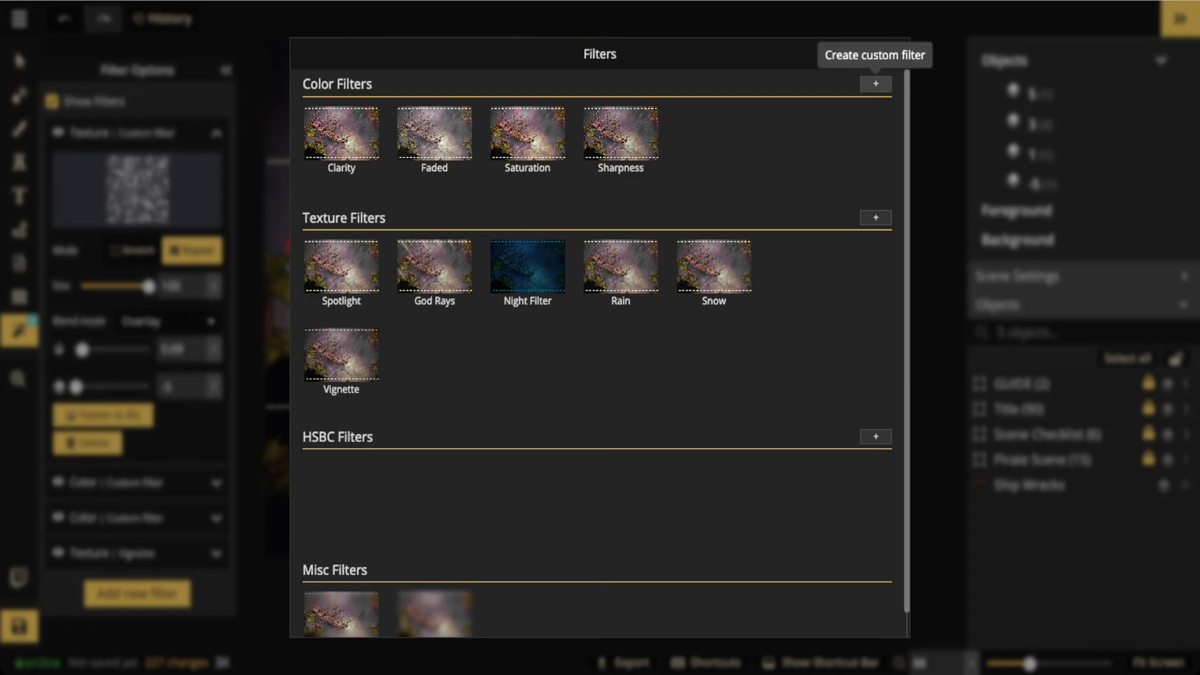
left_click(875, 84)
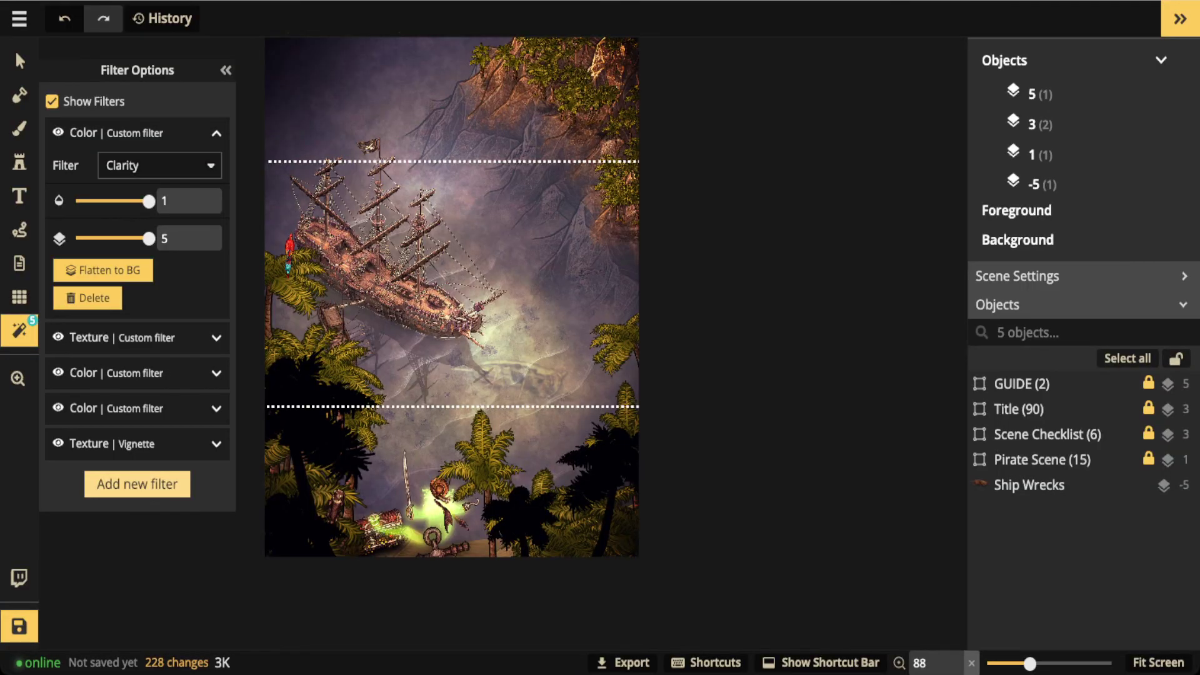
left_click(159, 165)
scroll(145, 257, "down", 3)
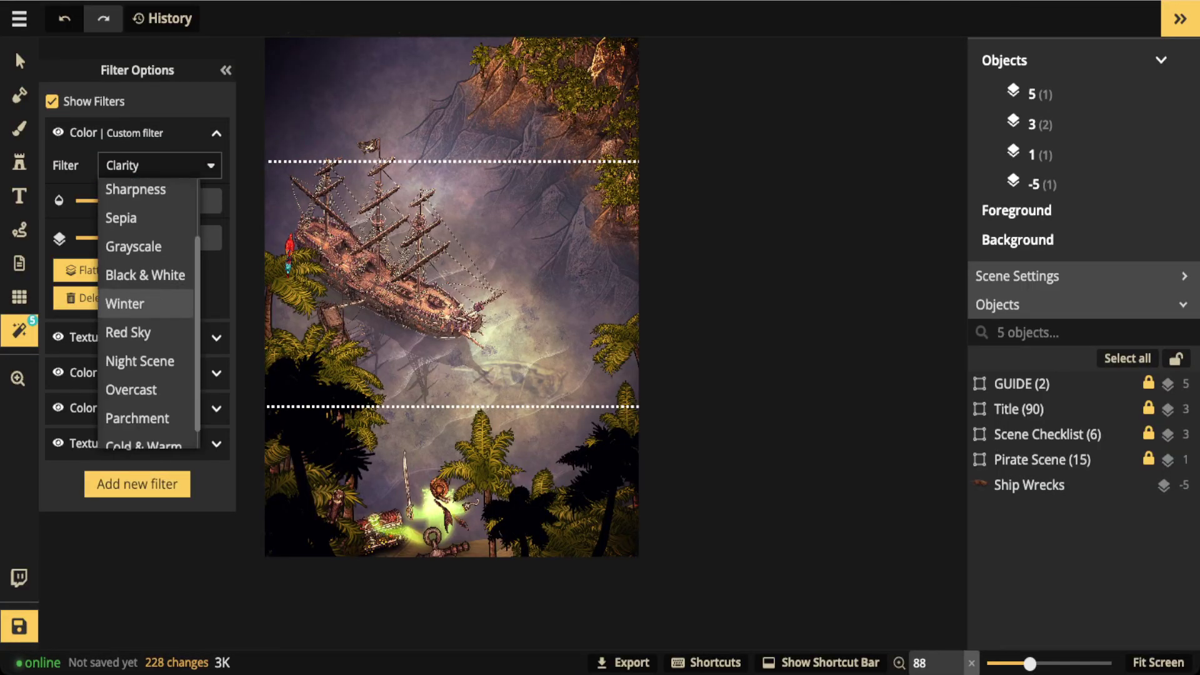
scroll(145, 316, "up", 3)
left_click(145, 193)
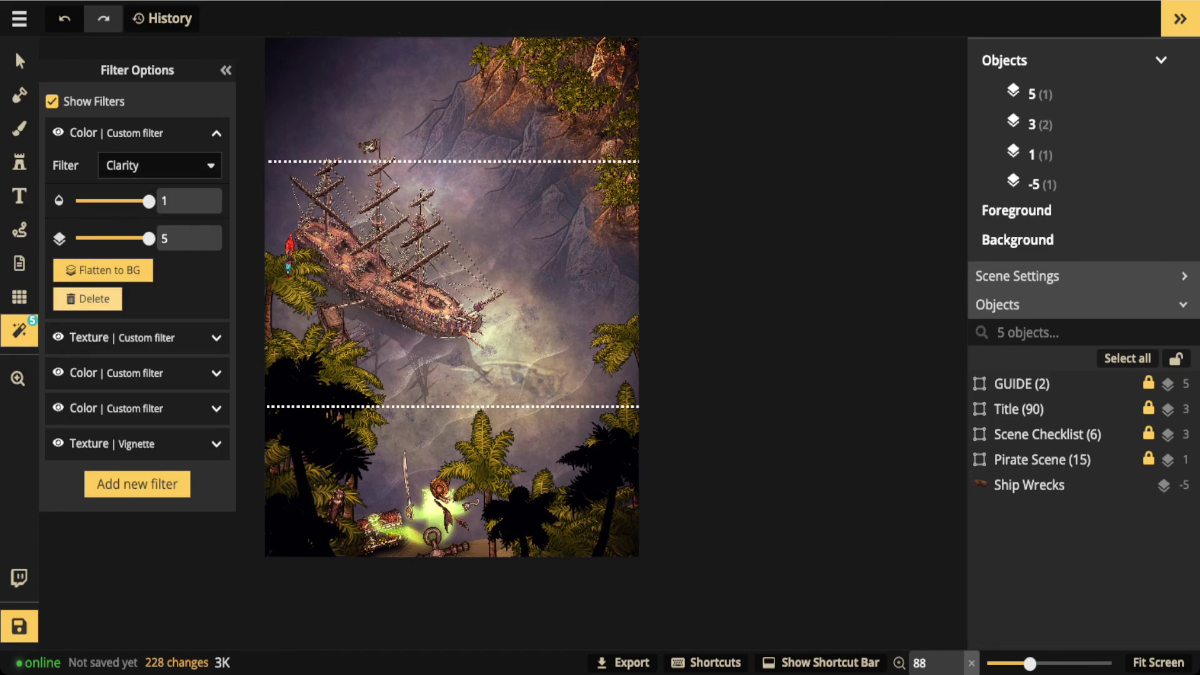
left_click(88, 298)
Look over the available filter categories and add a custom texture filter to the scene
left_click(138, 278)
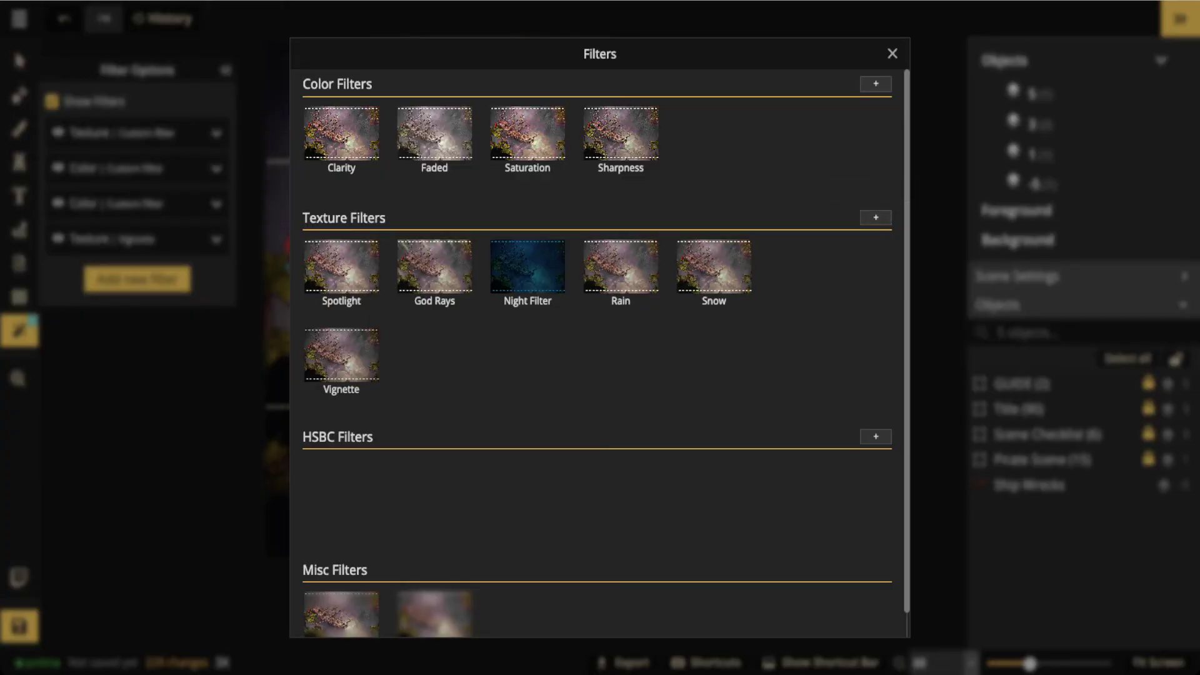
scroll(875, 436, "down", 1)
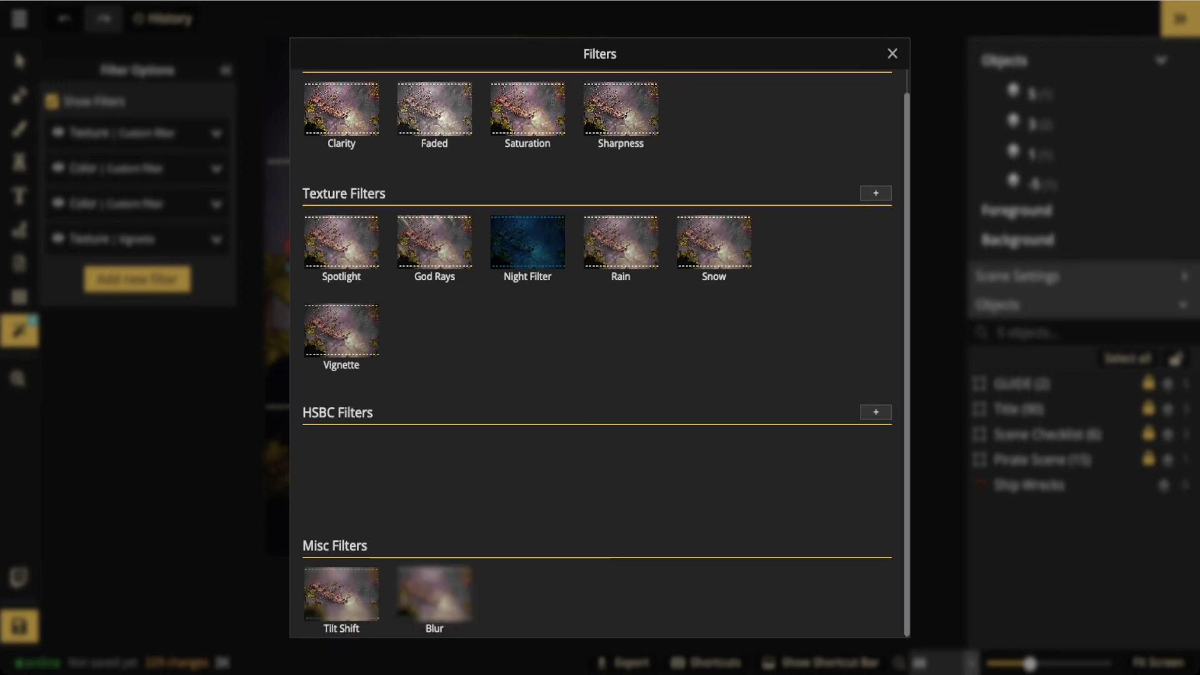
scroll(875, 217, "up", 1)
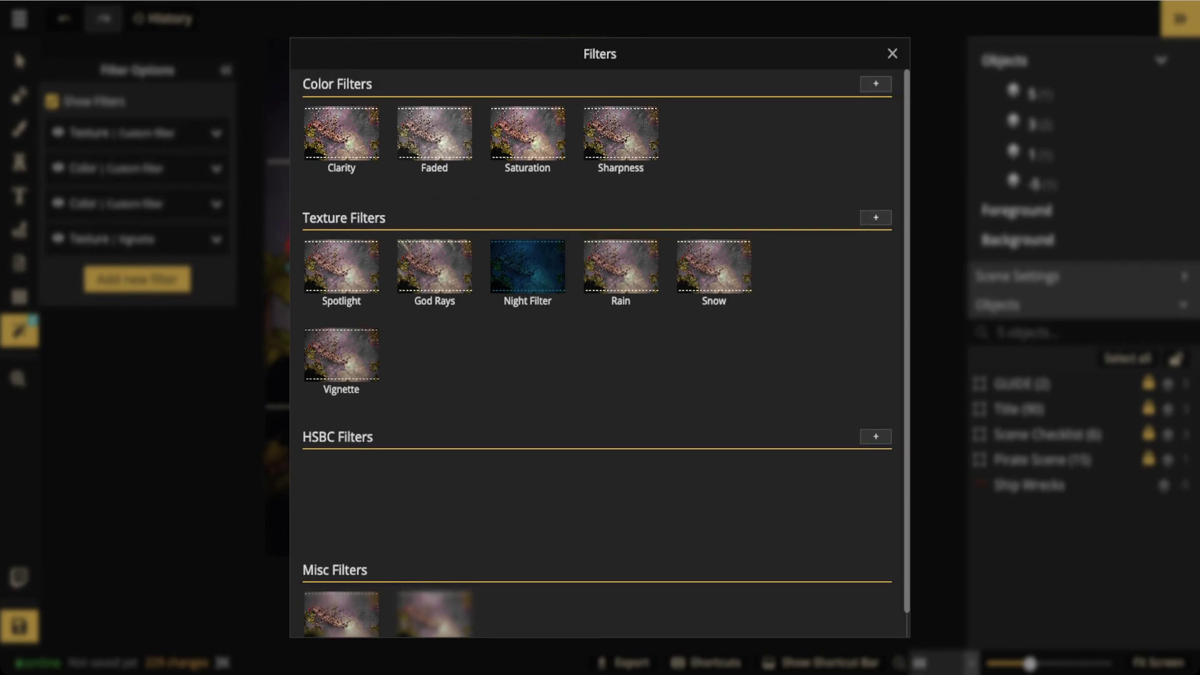
left_click(875, 218)
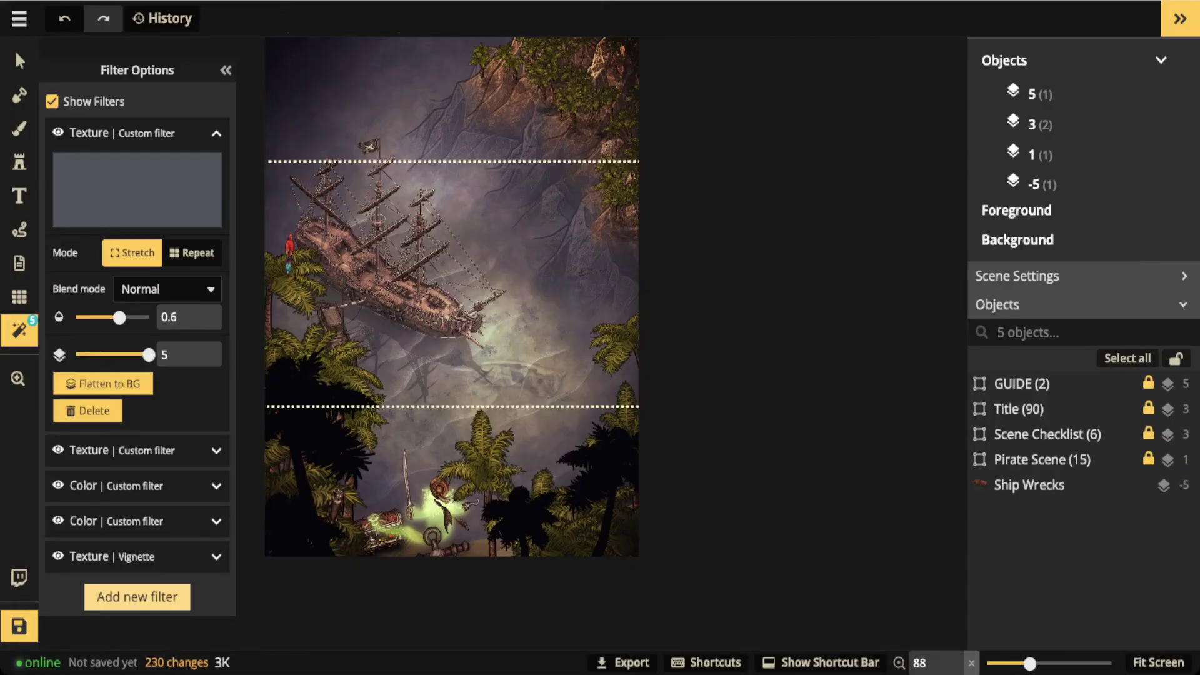
Browse the texture filter catalog across the Inkarnate style packs, close it without choosing a texture, and return to the selection tool
left_click(138, 189)
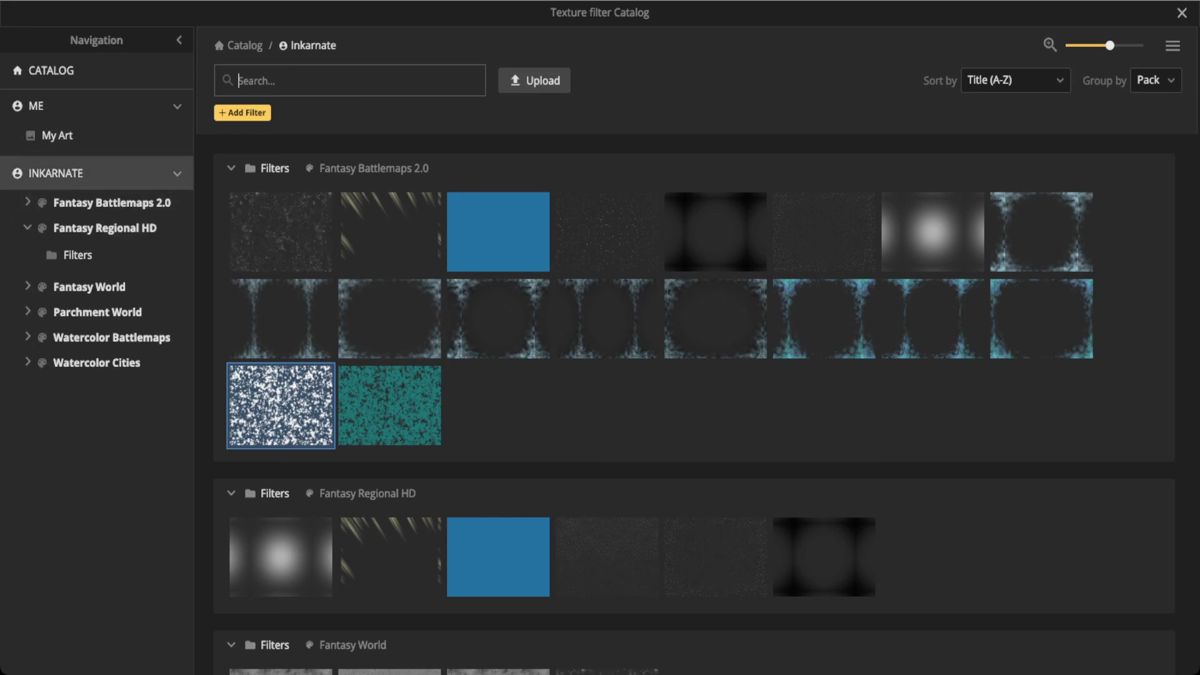
left_click(112, 202)
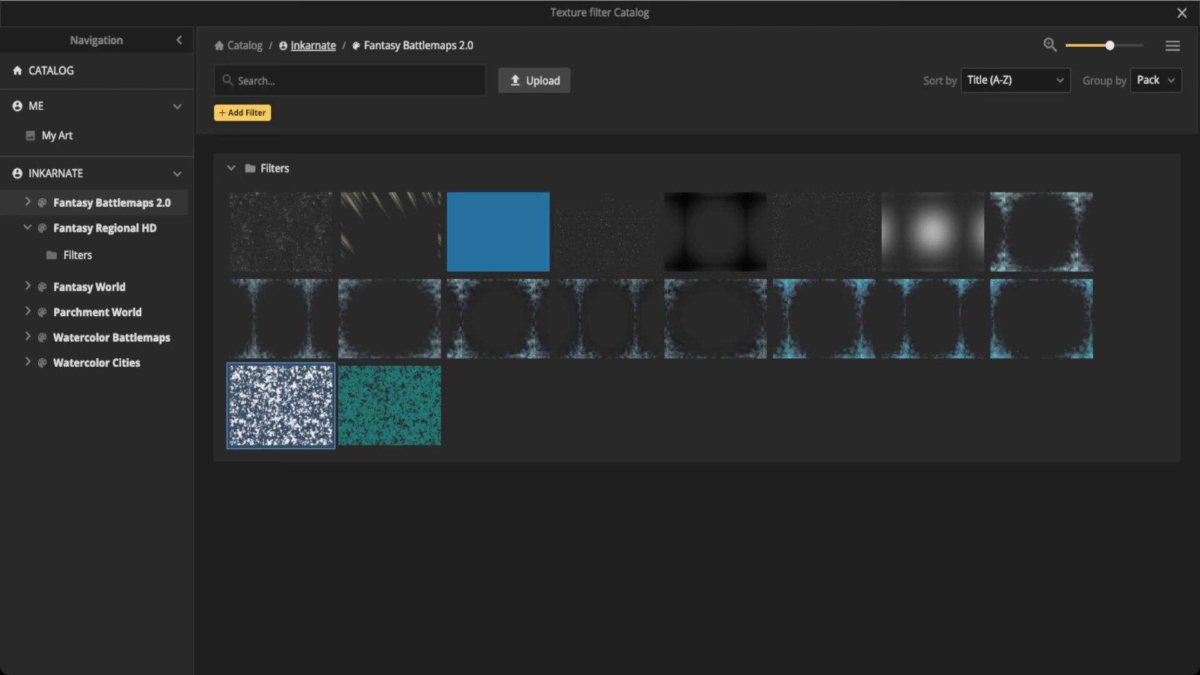
left_click(313, 45)
scroll(498, 450, "down", 10)
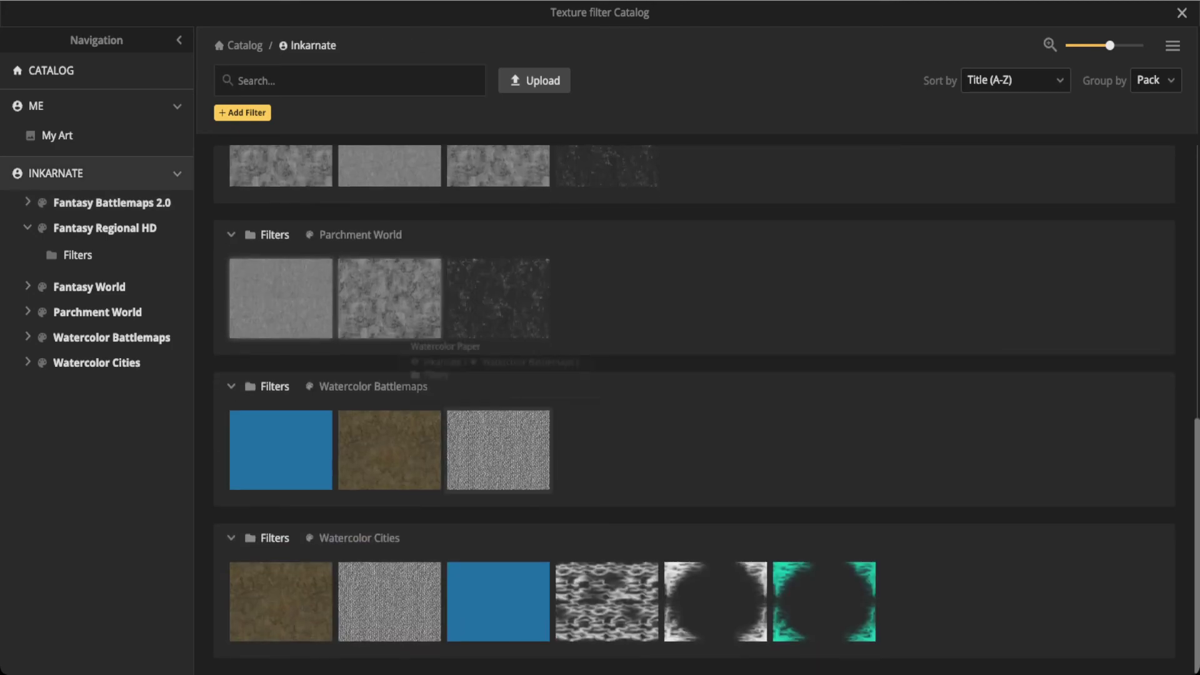
scroll(498, 450, "up", 8)
scroll(498, 450, "down", 8)
scroll(498, 450, "up", 4)
scroll(694, 406, "up", 3)
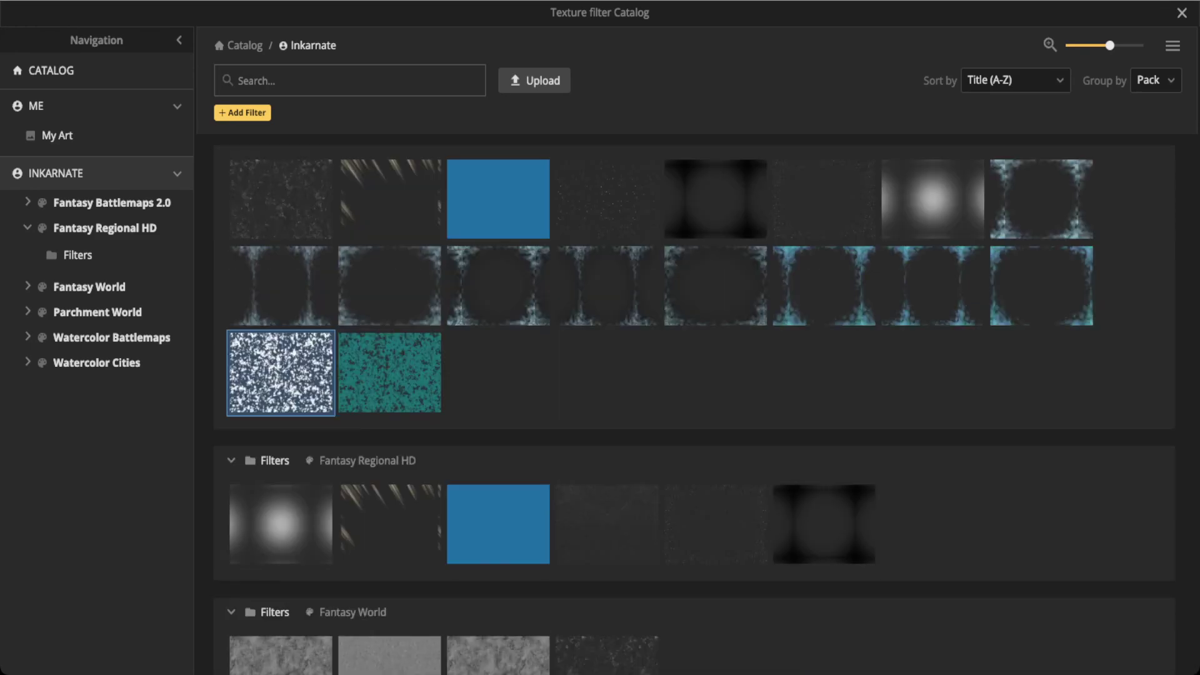
key("Escape")
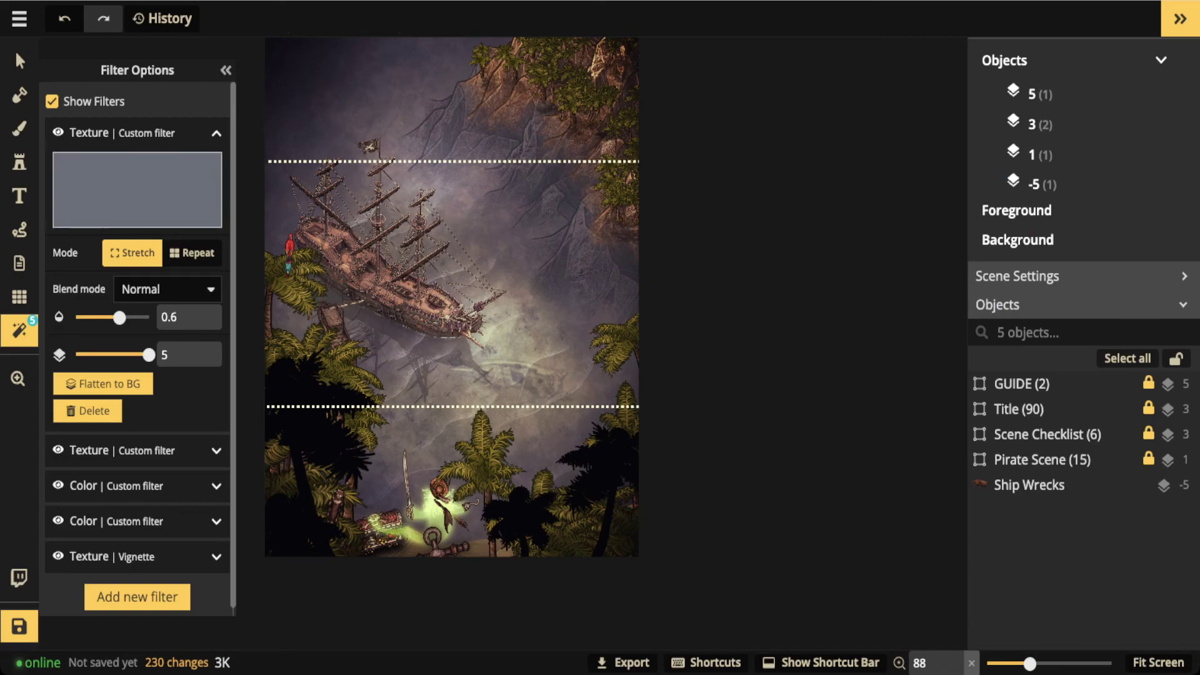
left_click(20, 60)
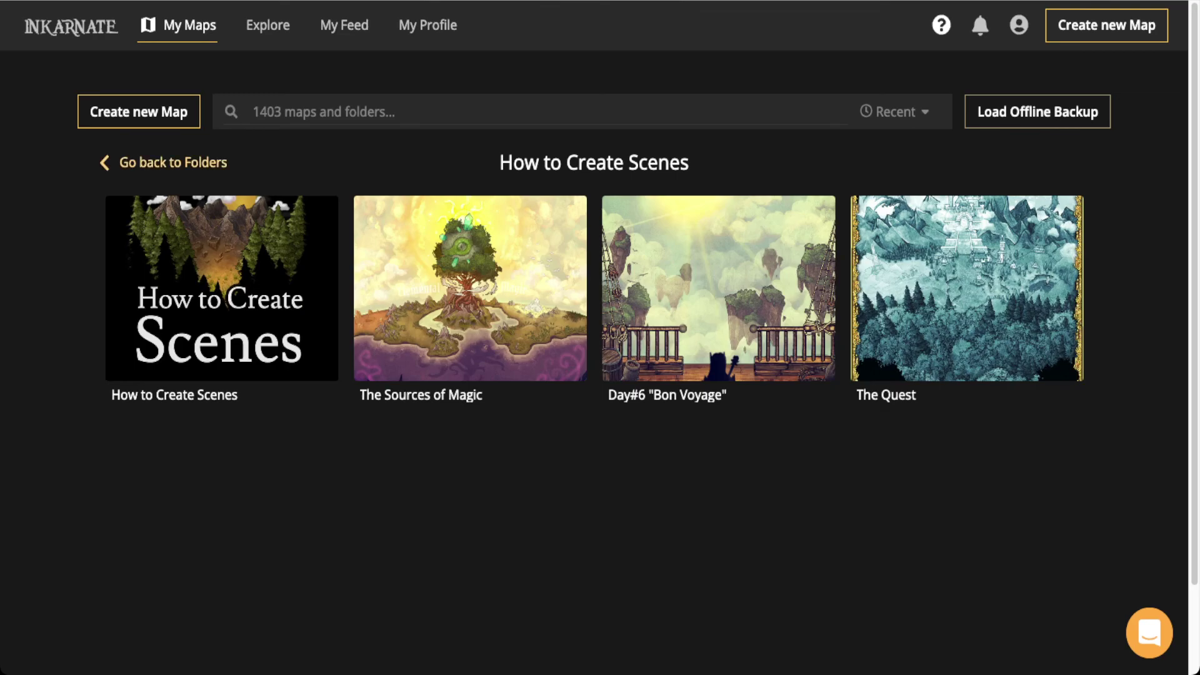
Open the November Stream Schedule from the full list of maps and examine the calendar's entries for the second half of the month up close
left_click(173, 162)
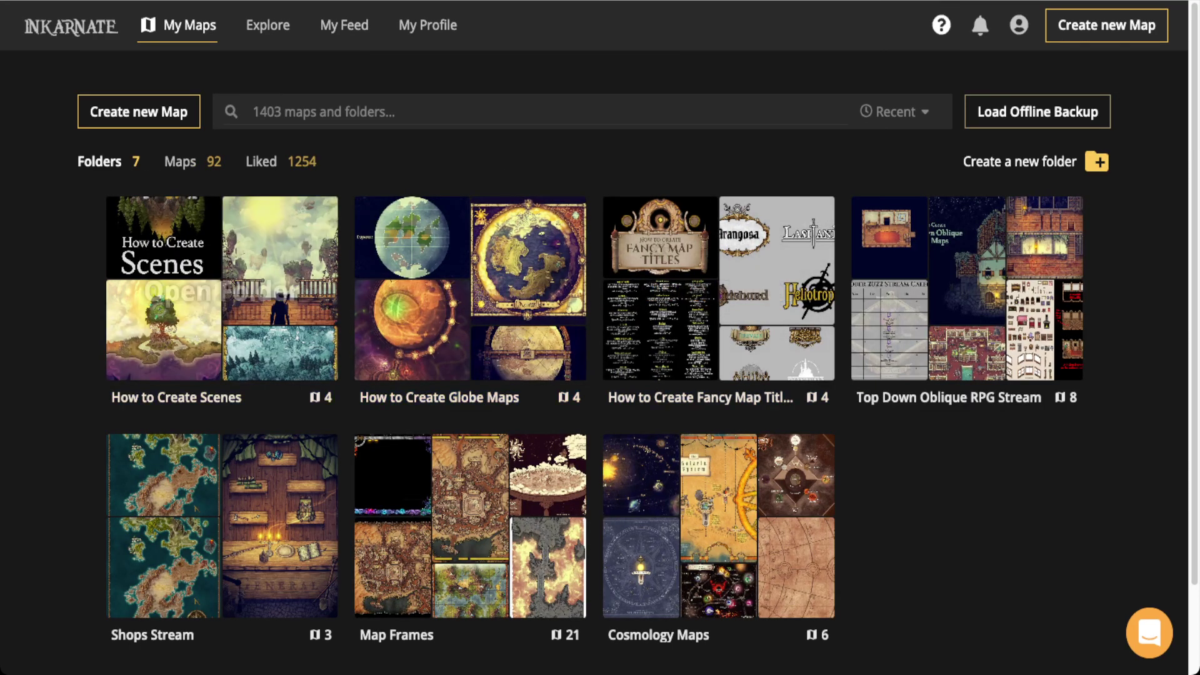
left_click(181, 161)
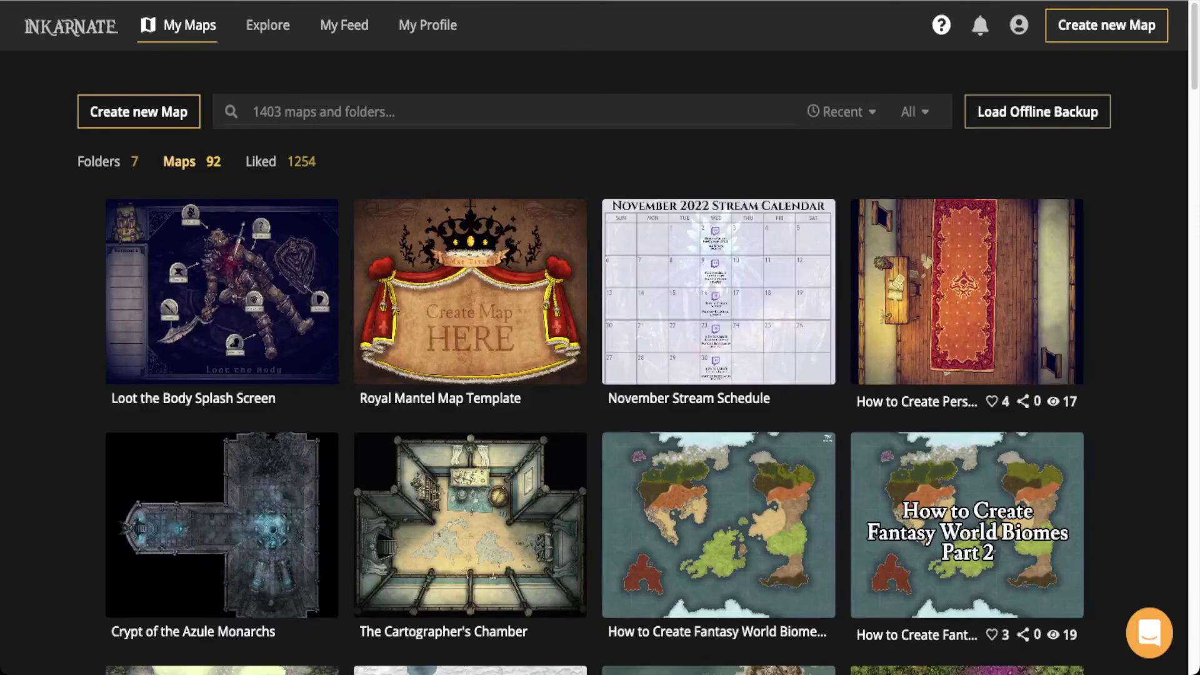
left_click(718, 300)
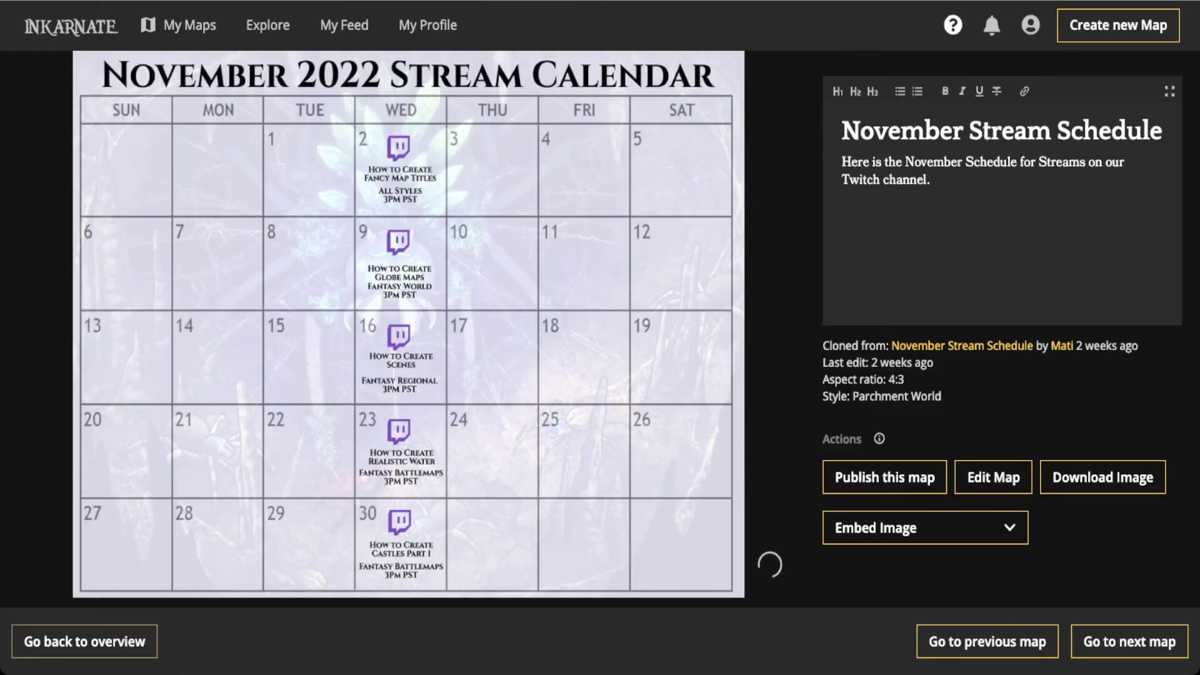
left_click(580, 358)
scroll(580, 358, "up", 3)
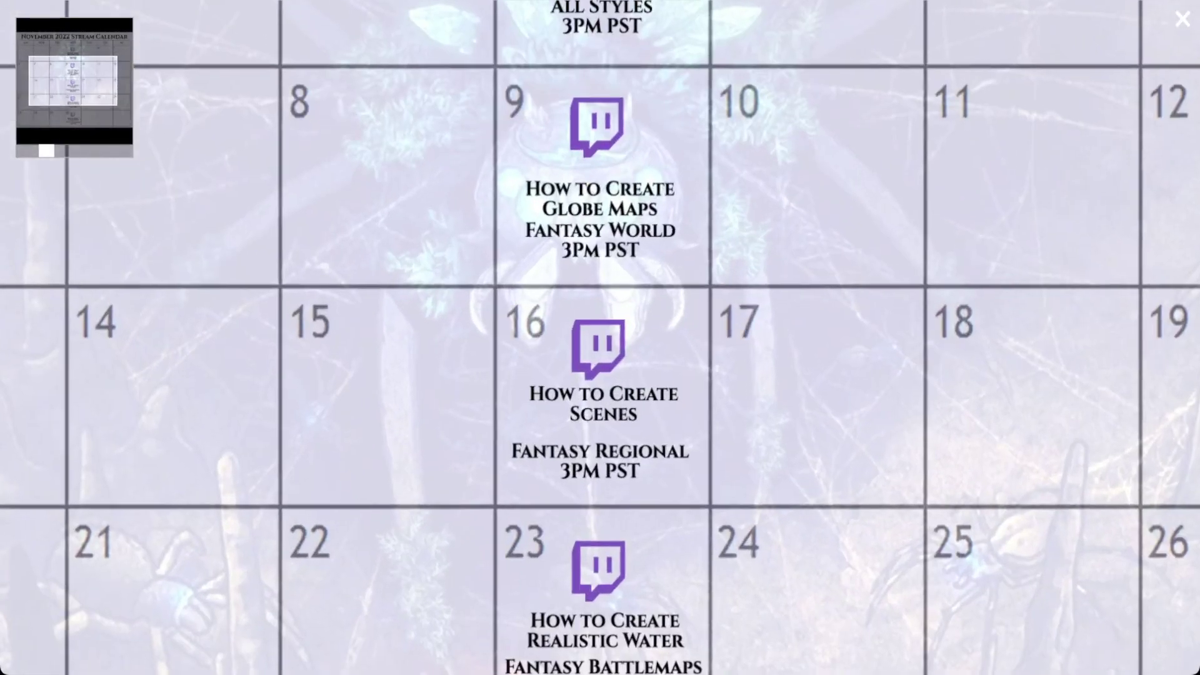
left_click_drag(559, 388, 517, 122)
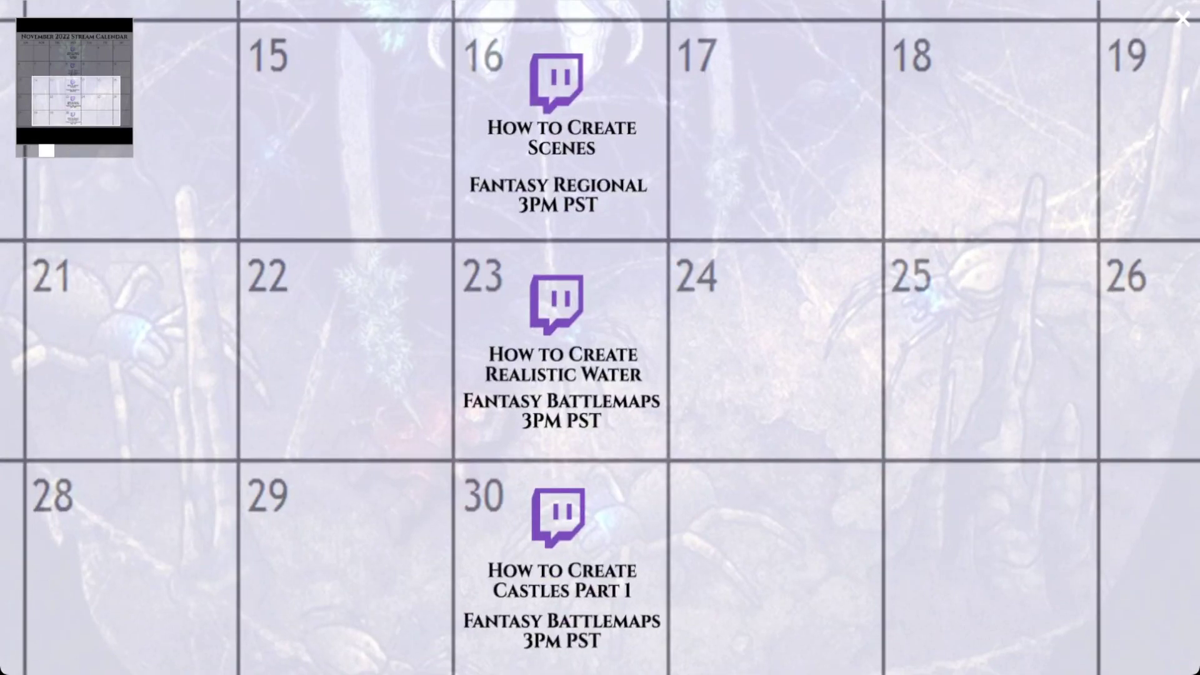
left_click_drag(600, 337, 593, 319)
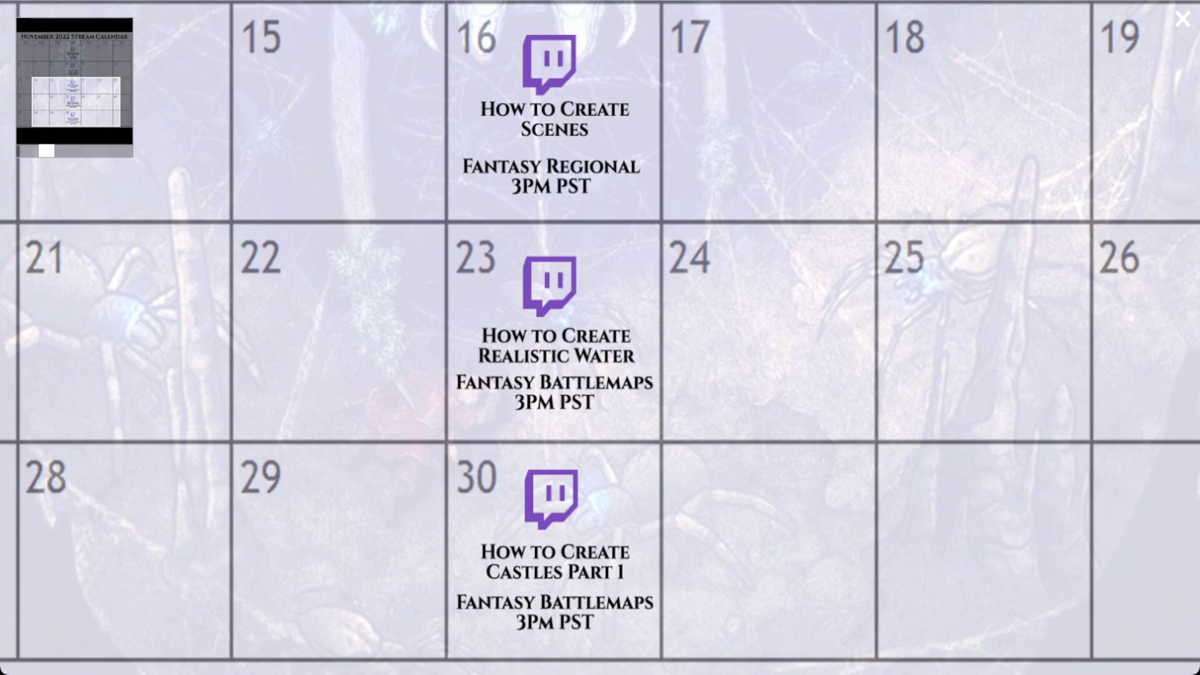